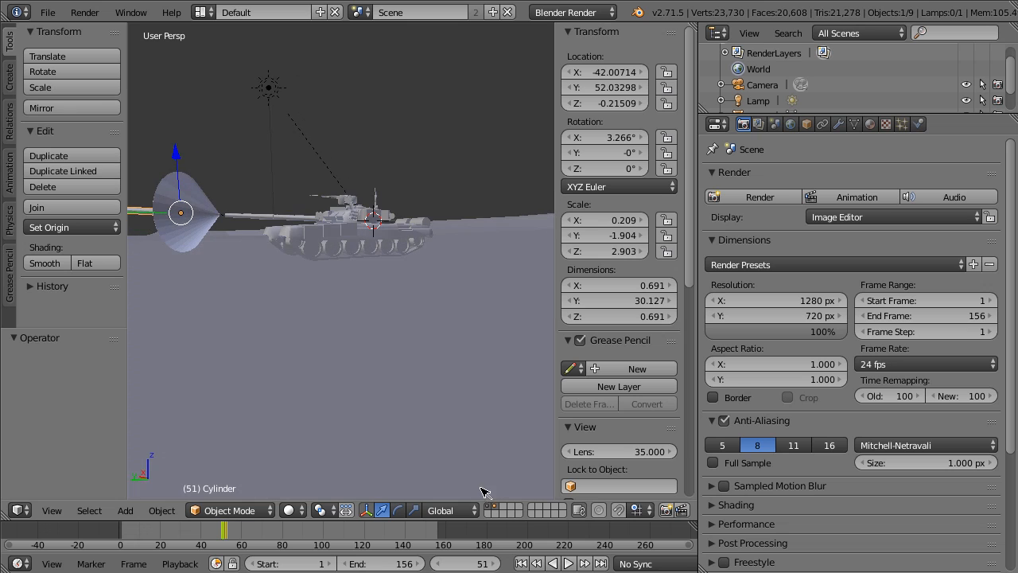
- Hide the layer with the cone and cylinder and examine the tank model from several angles
click(495, 513)
click(492, 506)
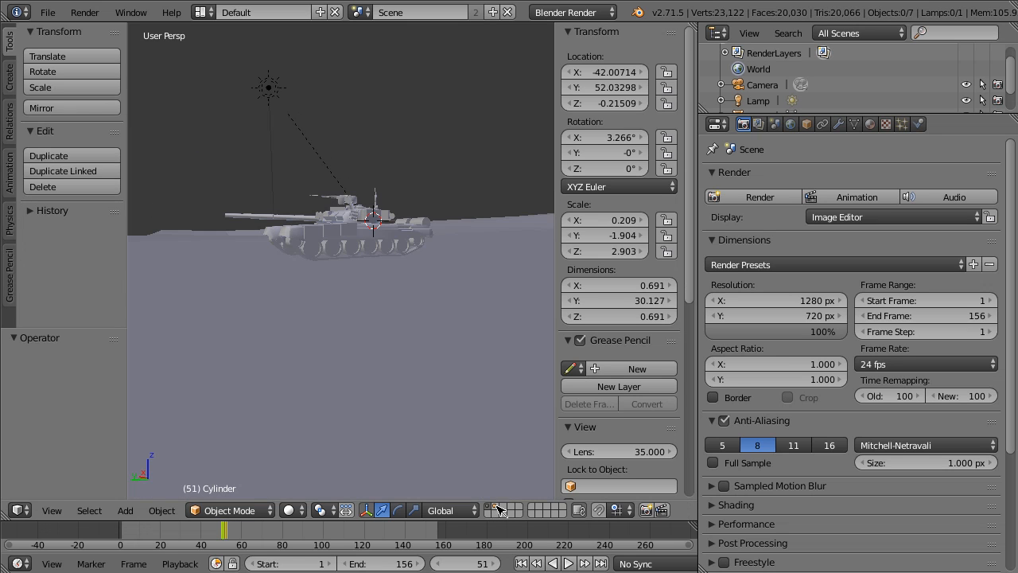
middle_drag(262, 191, 275, 256)
middle_drag(278, 477, 341, 398)
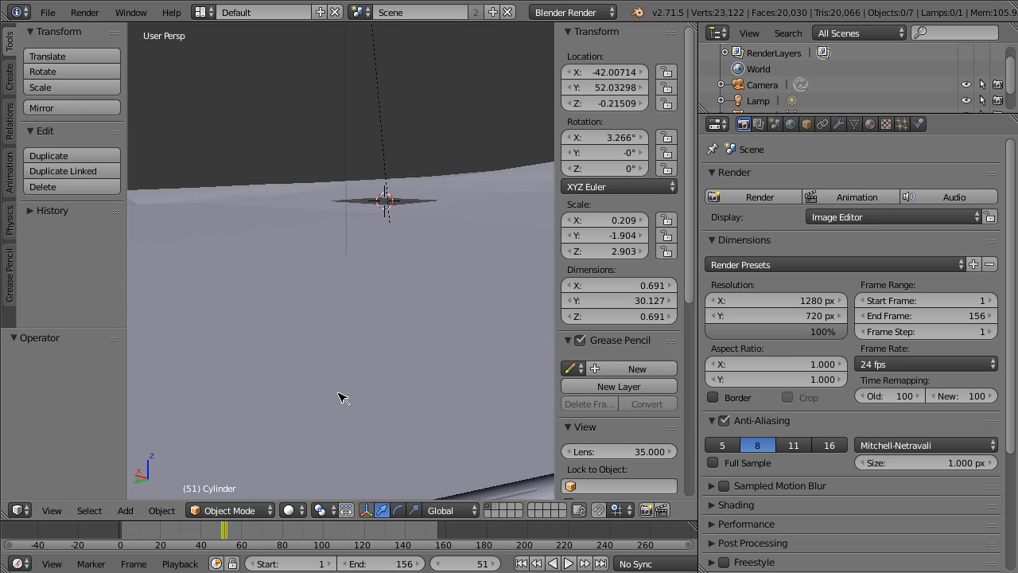
scroll(314, 387, up, 5)
scroll(318, 386, down, 5)
scroll(307, 388, up, 3)
scroll(310, 388, down, 5)
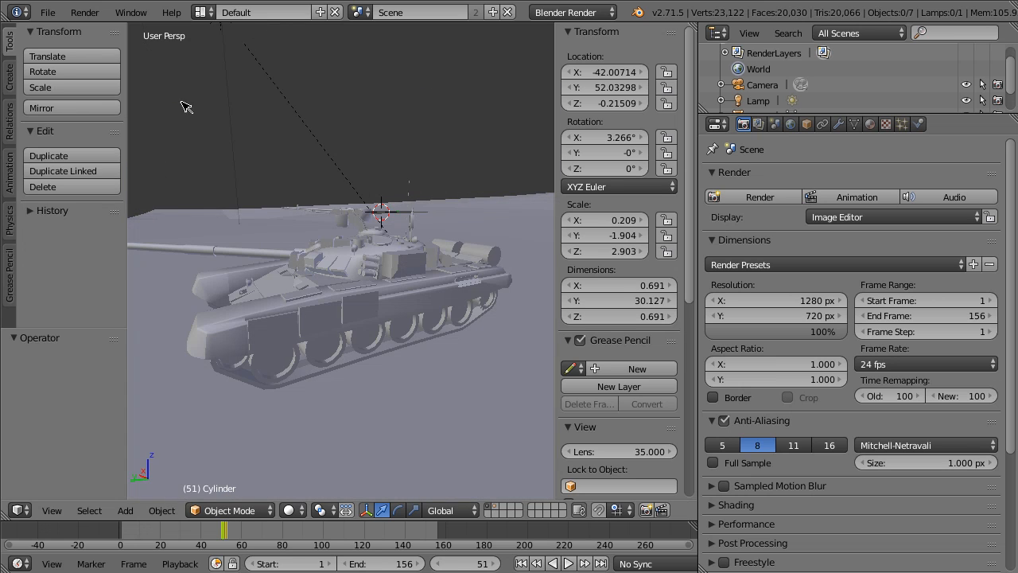
- Start a new scene from the startup file and delete the default cube
click(54, 12)
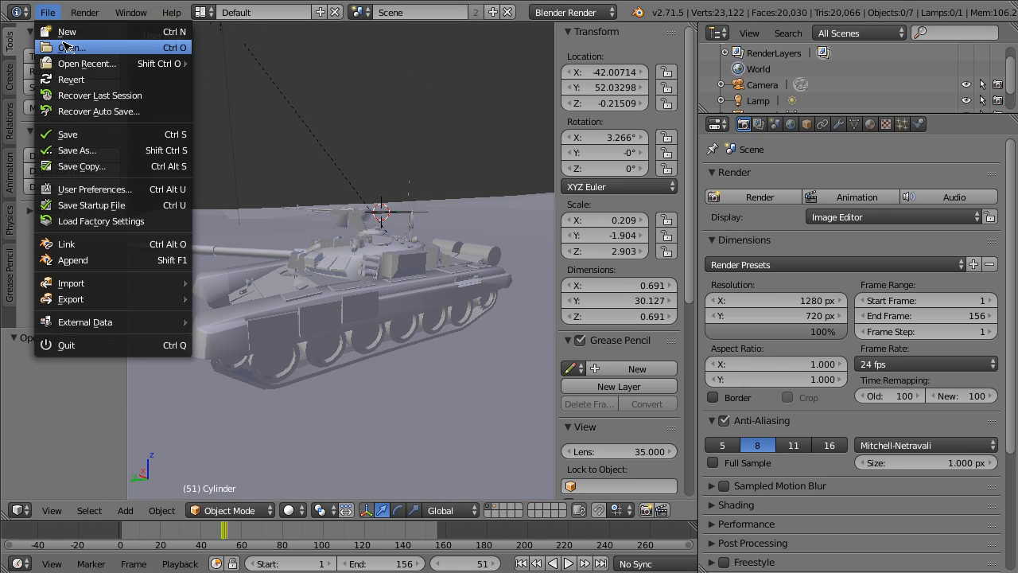
click(67, 34)
click(82, 45)
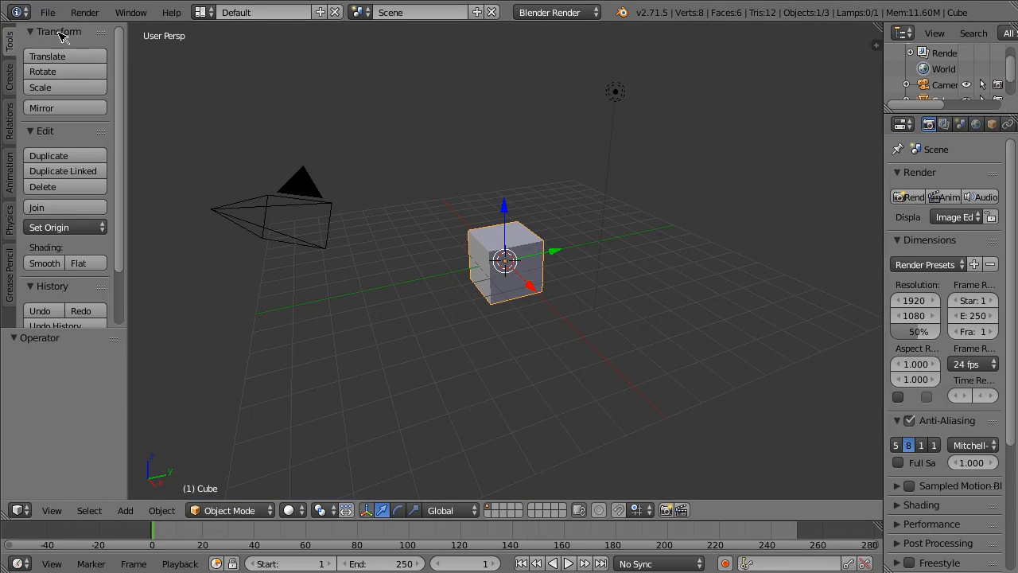
key(x)
click(436, 303)
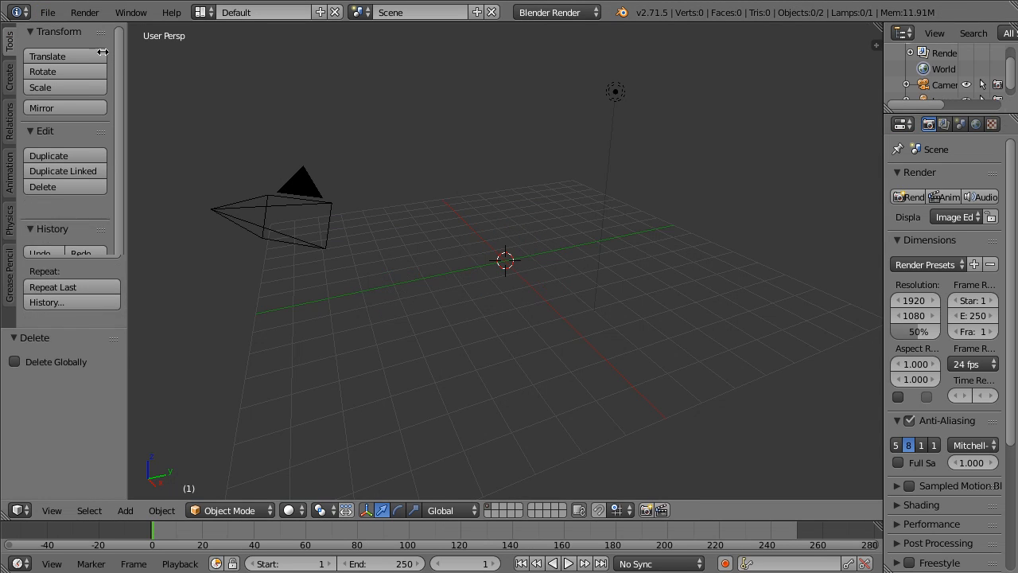
- Start an append and open the library file Tank1.blend in the cascade/specialeffects folder
click(48, 12)
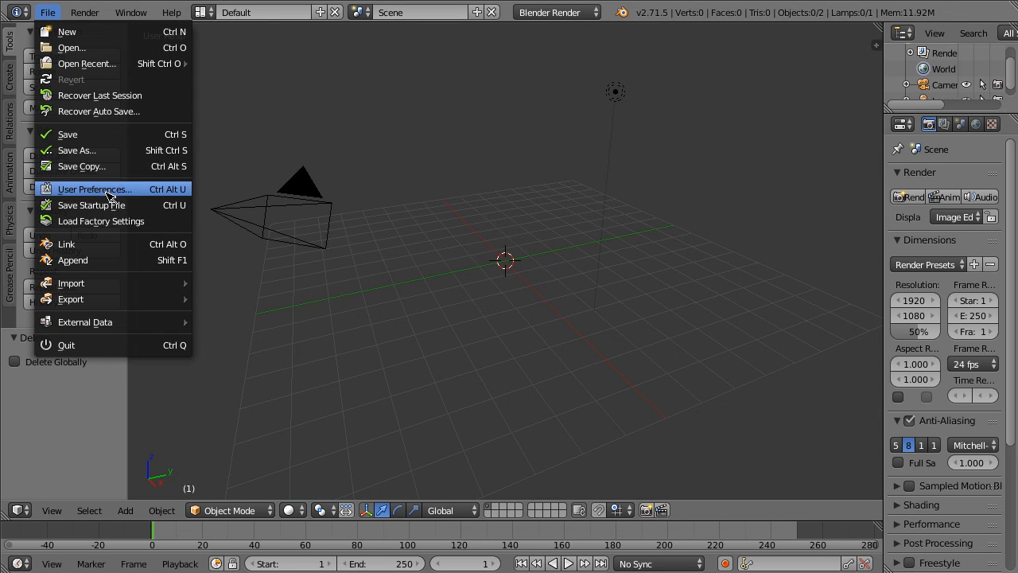
click(108, 259)
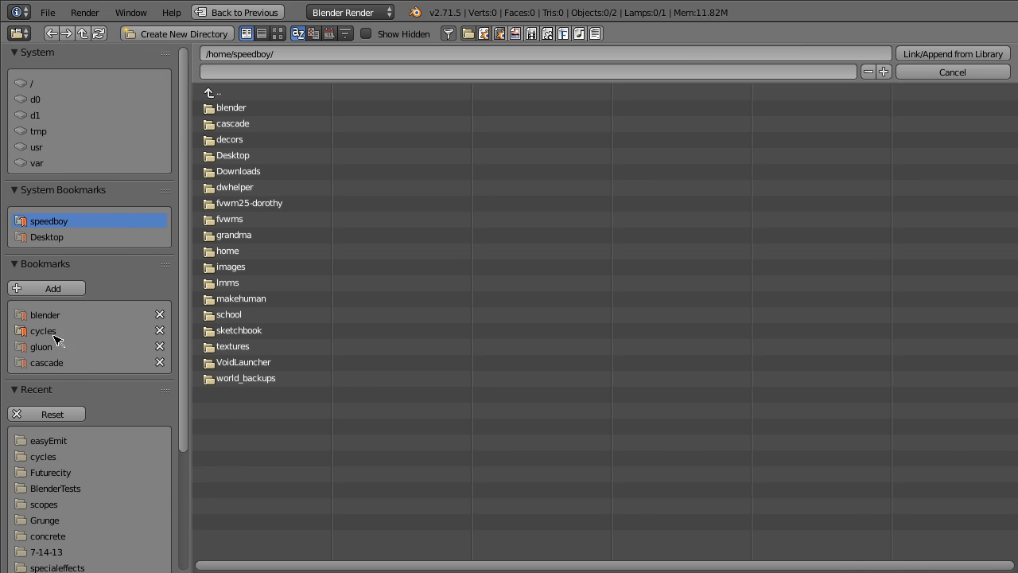
click(56, 364)
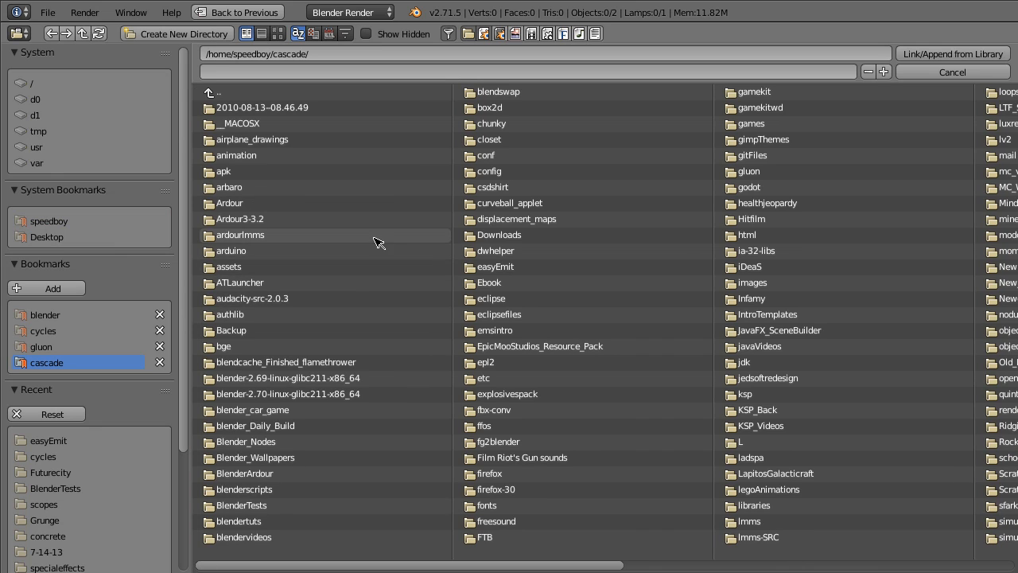
scroll(680, 240, down, 5)
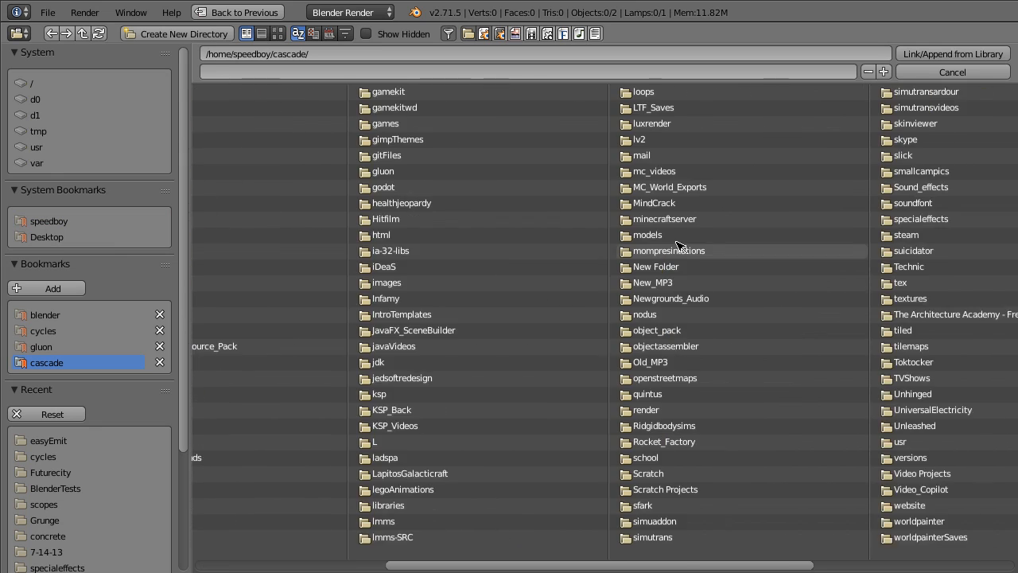
scroll(680, 246, down, 2)
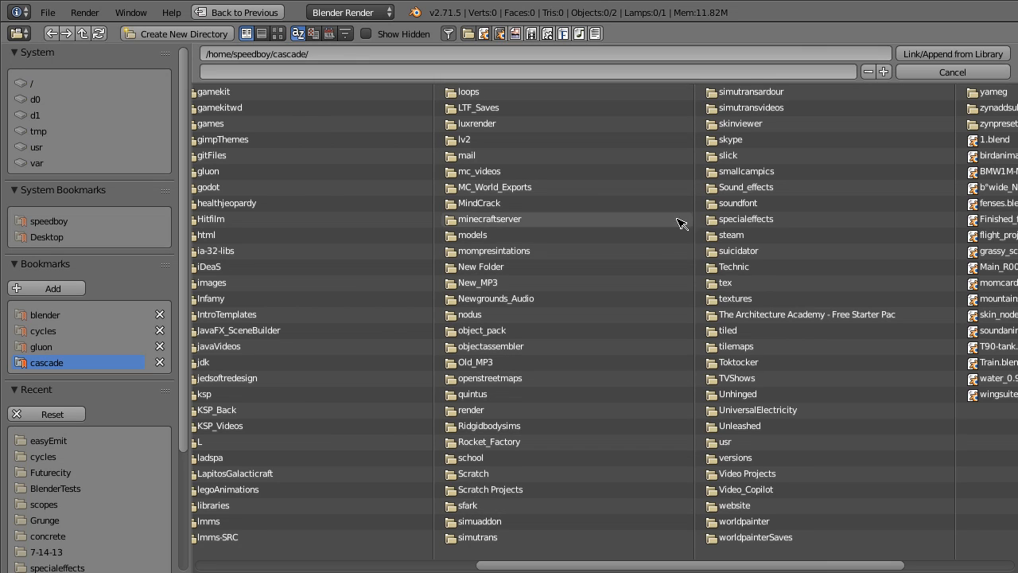
click(720, 217)
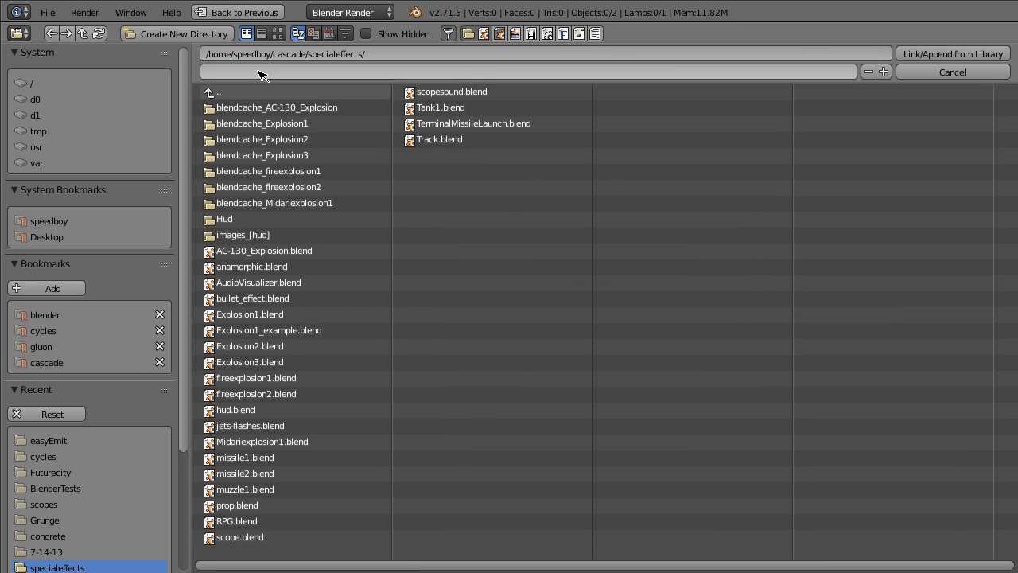
click(437, 110)
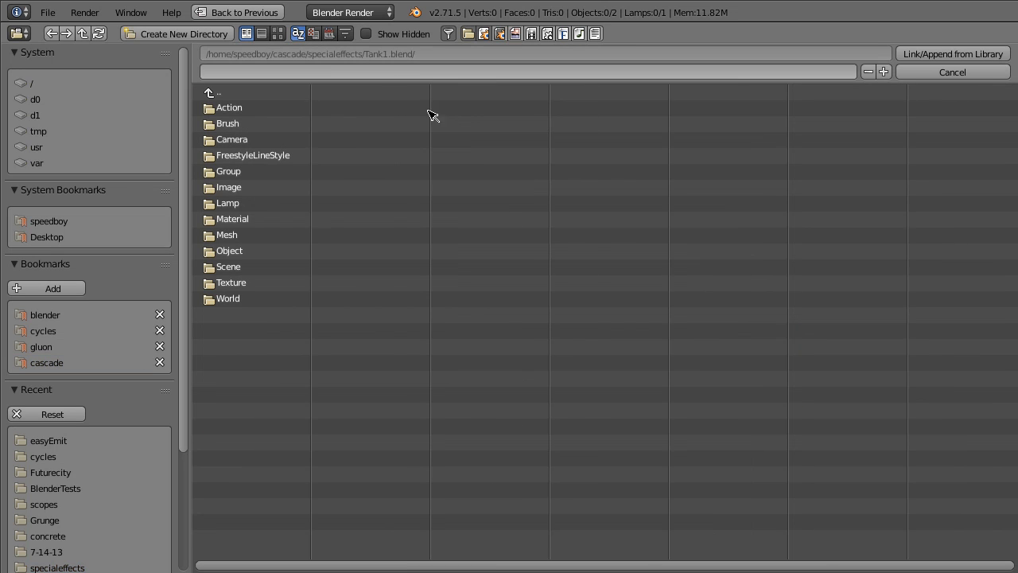
- Append the group named Group from the tank library file into the scene
double_click(243, 171)
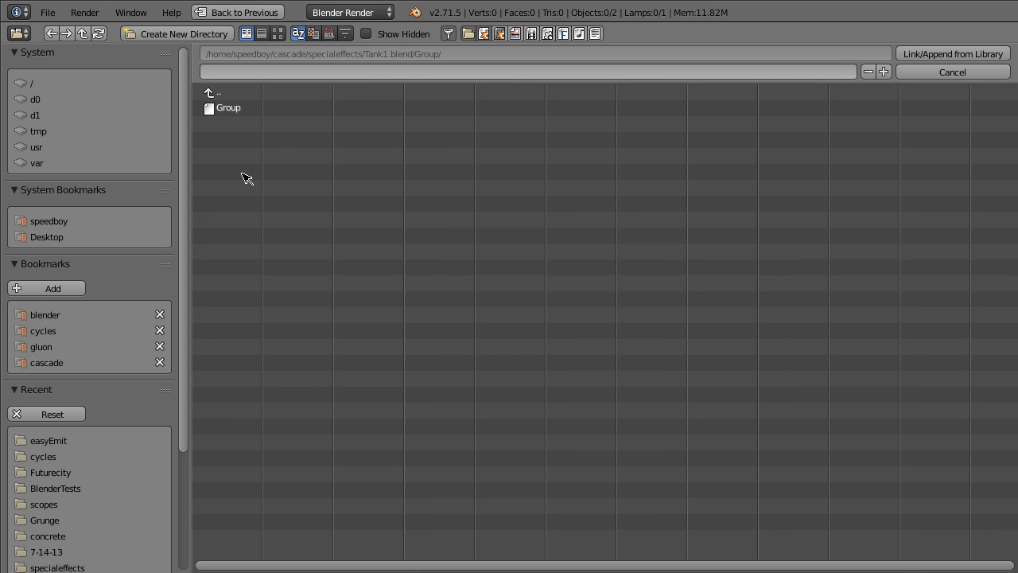
click(237, 111)
click(968, 54)
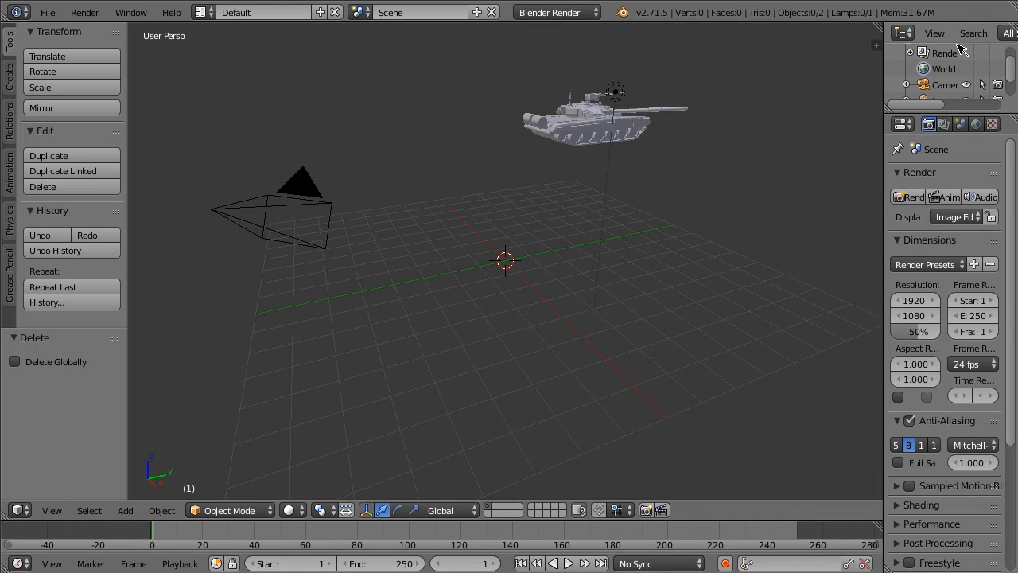
- Play the appended tank's animation in the viewport and stop the playback
middle_drag(616, 156, 410, 193)
key(alt+a)
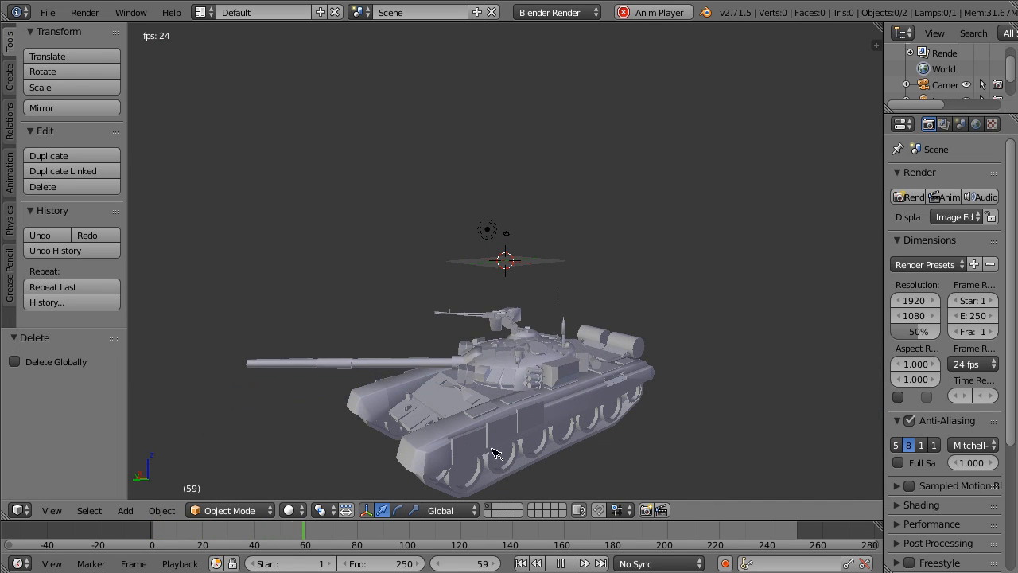
key(Escape)
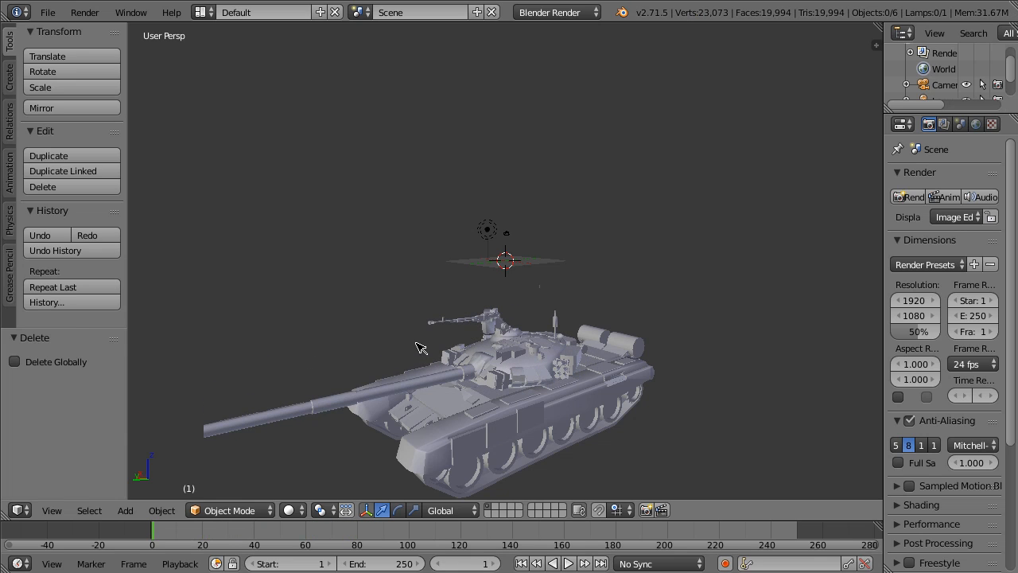
- Select the tank's gun barrel and scrub through the frames around frame 50 to examine its firing motion
right_click(398, 382)
click(269, 538)
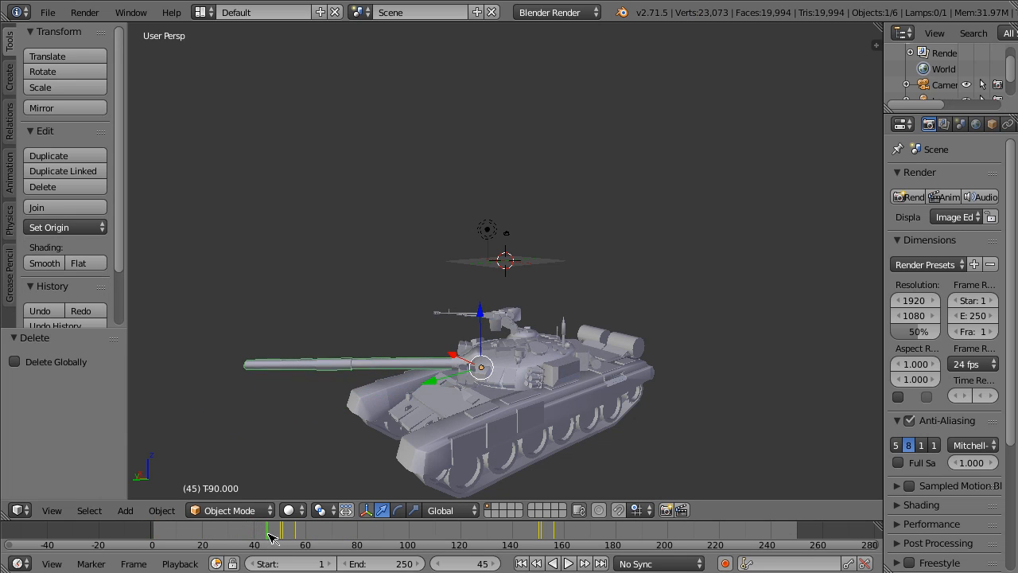
drag(268, 538, 279, 538)
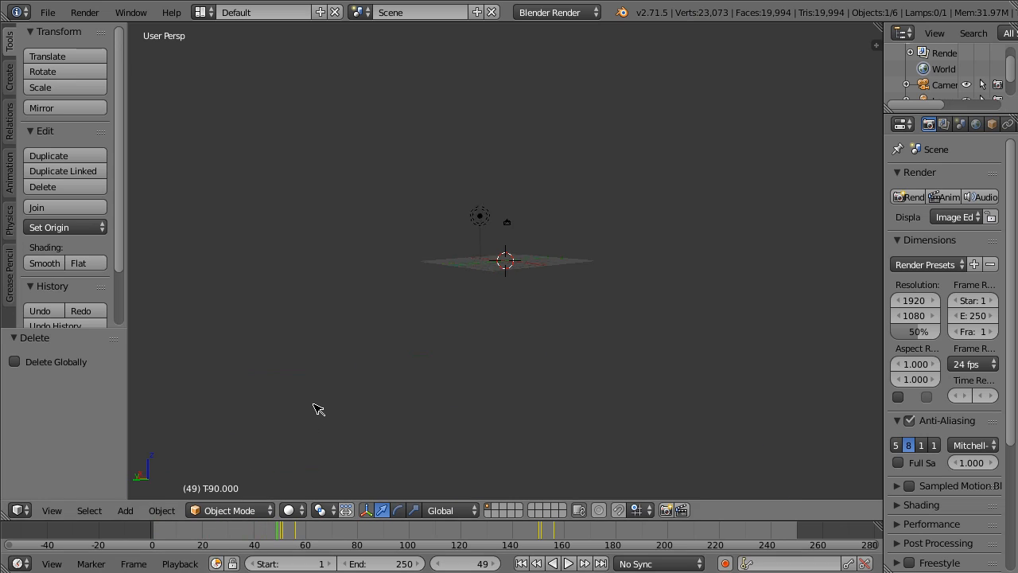
scroll(317, 409, down, 5)
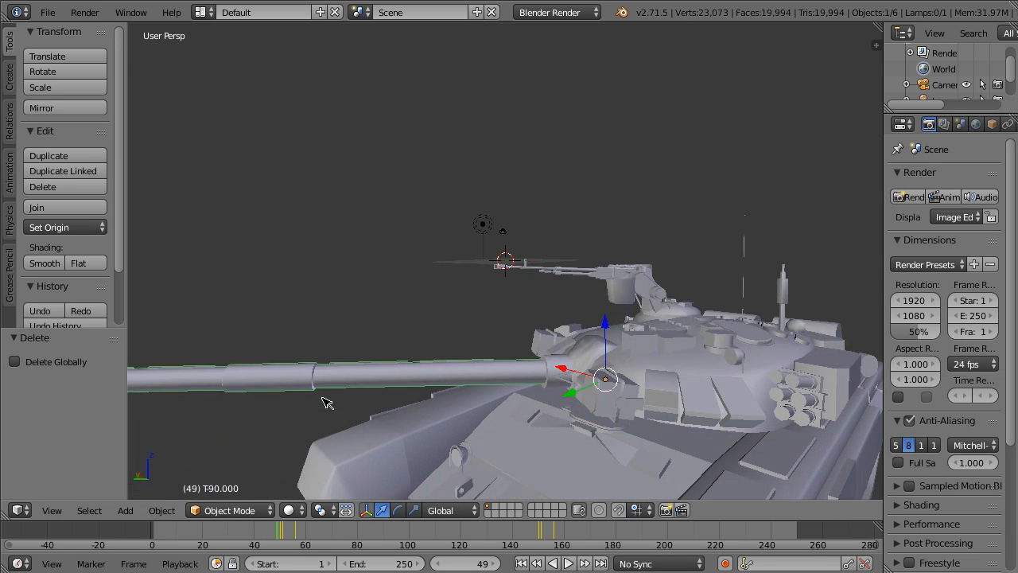
mouse_move(280, 534)
mouse_down()
mouse_move(297, 533)
mouse_move(256, 534)
mouse_move(290, 549)
mouse_move(273, 534)
mouse_up()
scroll(272, 404, down, 8)
scroll(280, 408, up, 4)
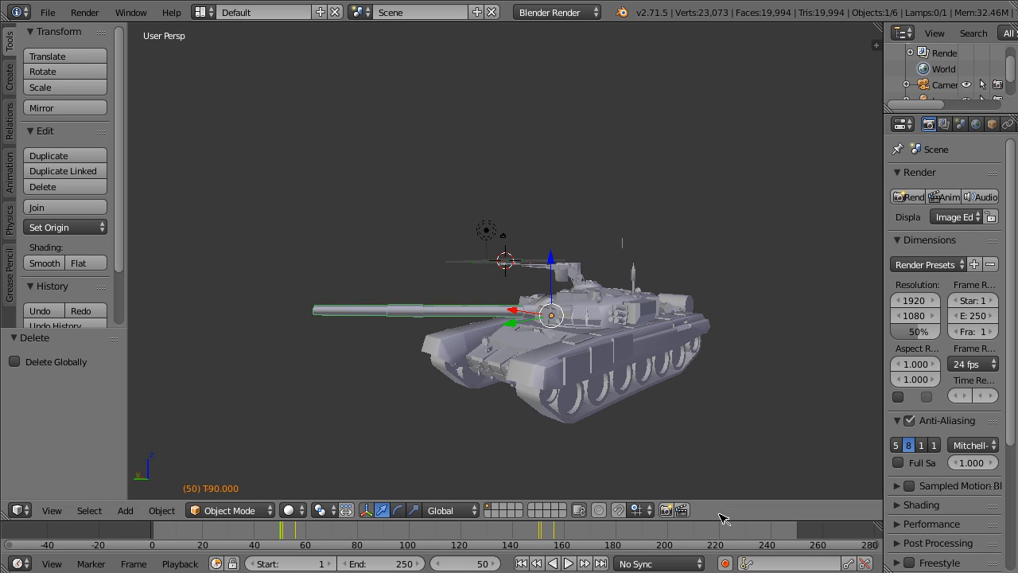
- Enlarge the timeline and step through the frames near the barrel's two keyframe clusters to examine both shots
drag(719, 518, 736, 404)
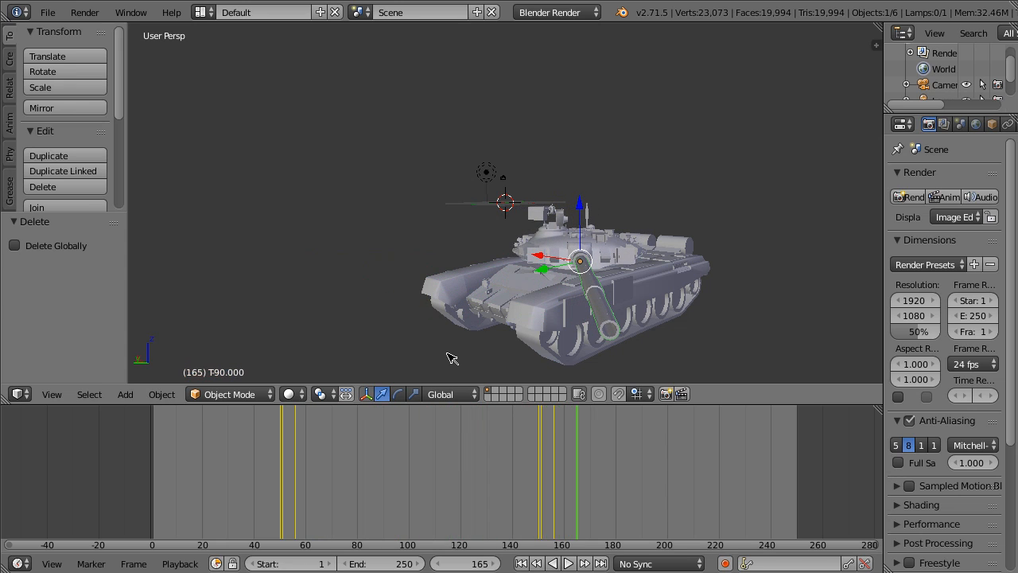
alt+scroll(451, 358, up, 10)
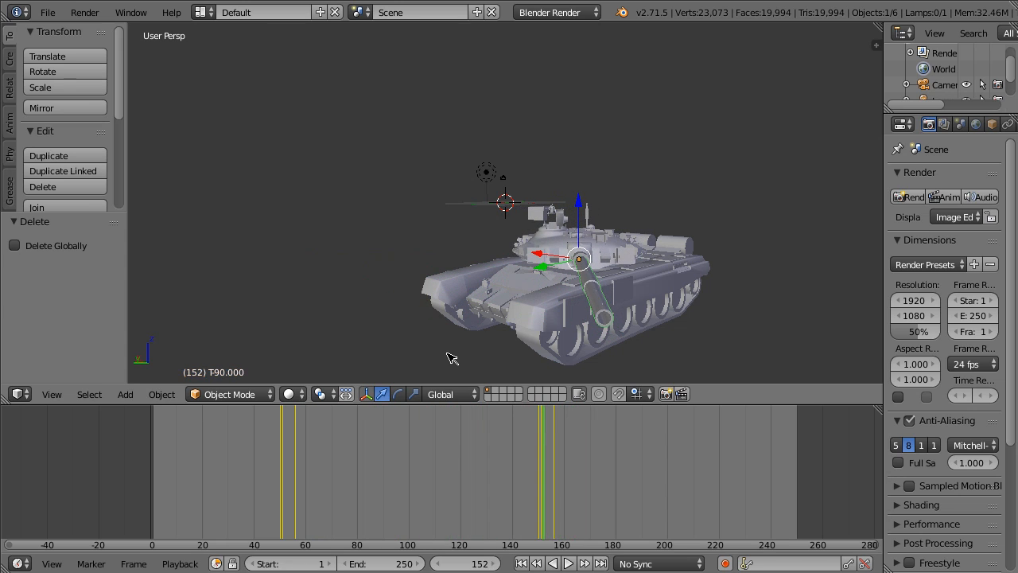
alt+scroll(451, 358, down, 4)
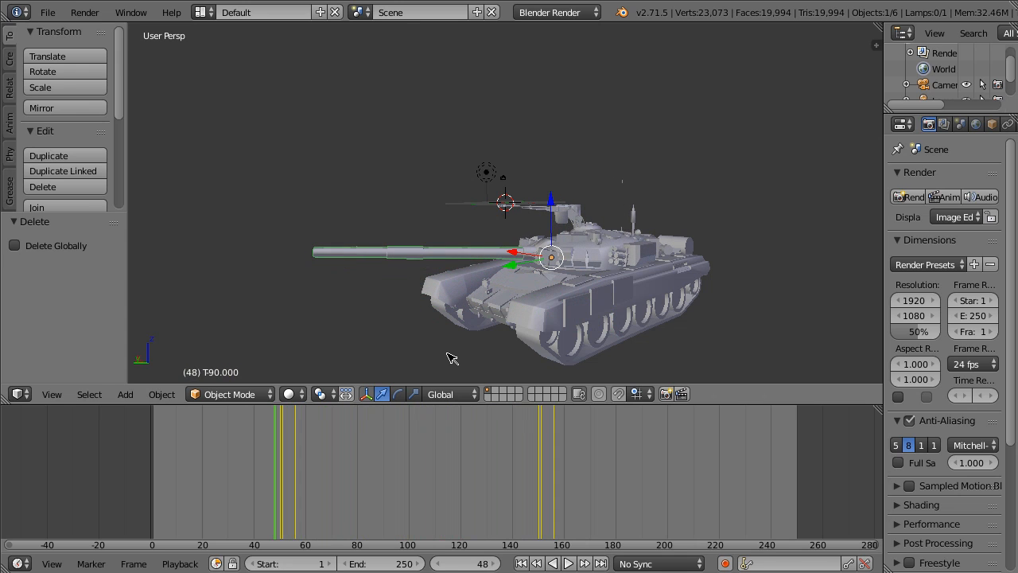
alt+scroll(451, 358, down, 1)
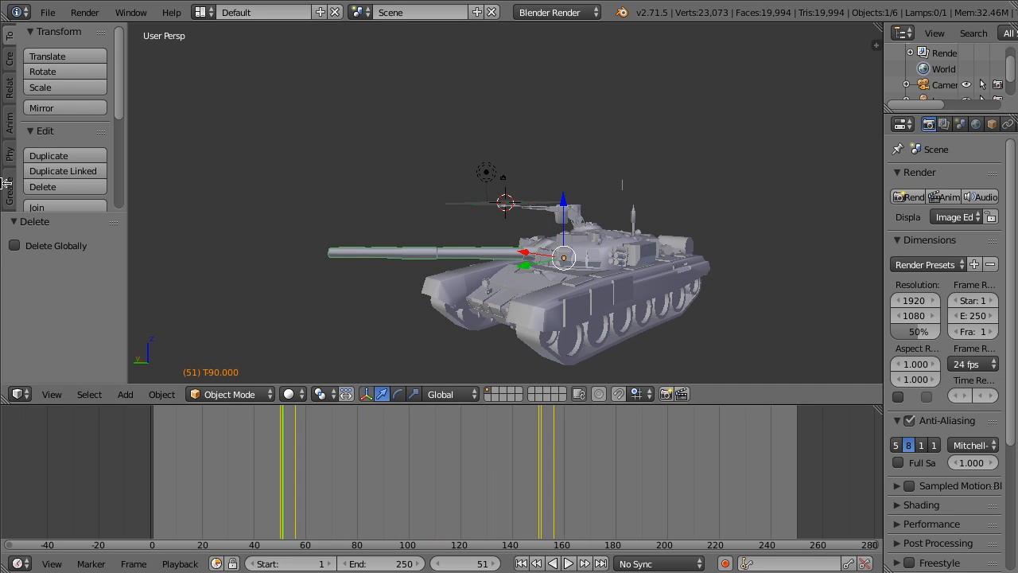
- Set the current frame to 0 and reduce the timeline's height again
scroll(271, 227, up, 2)
scroll(274, 231, down, 4)
middle_drag(270, 227, 286, 234)
drag(256, 493, 132, 483)
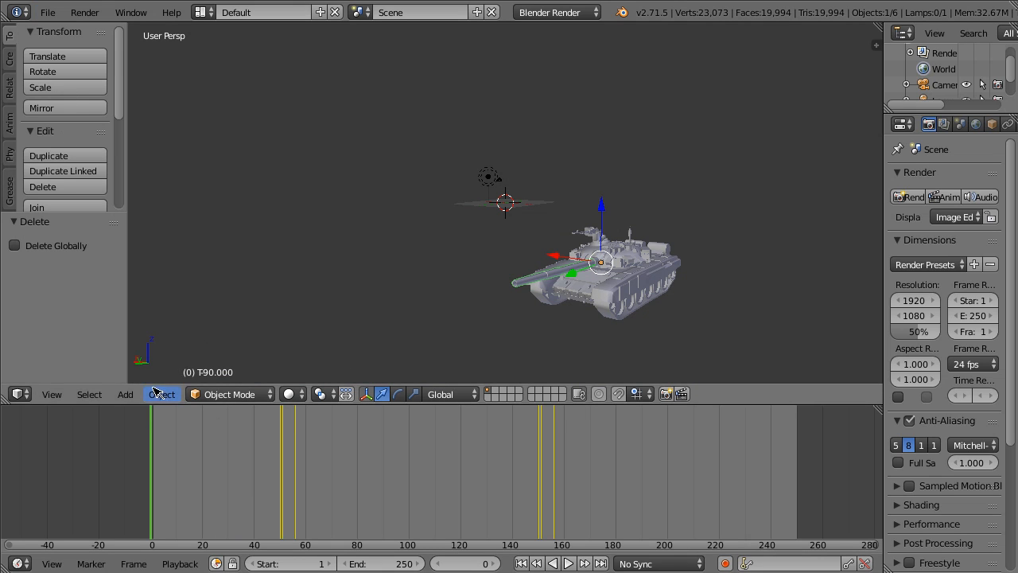
click(125, 394)
mouse_move(172, 379)
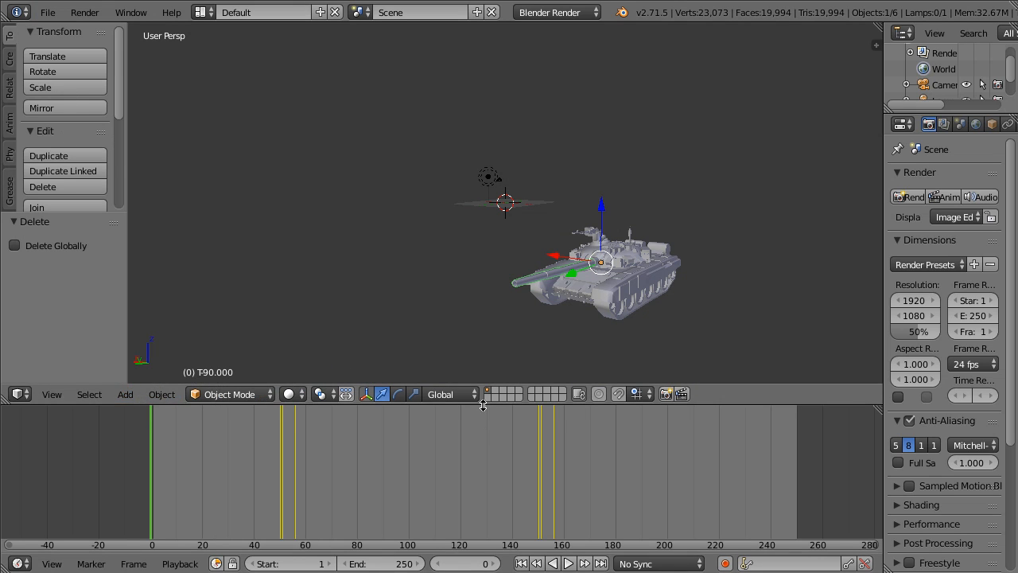
drag(484, 404, 137, 482)
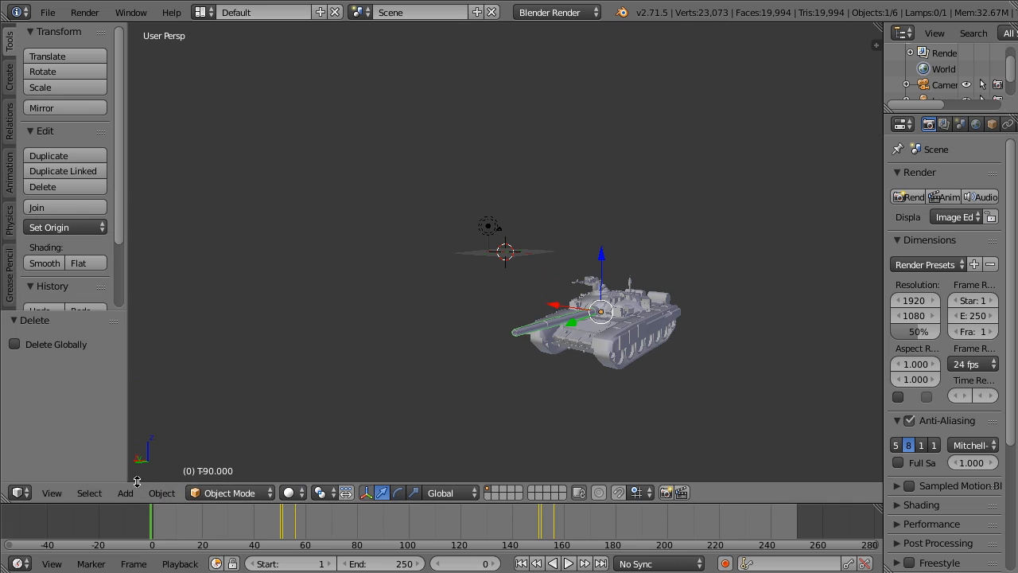
- Align the camera to a side view of the whole tank and render the frame
scroll(401, 243, down, 5)
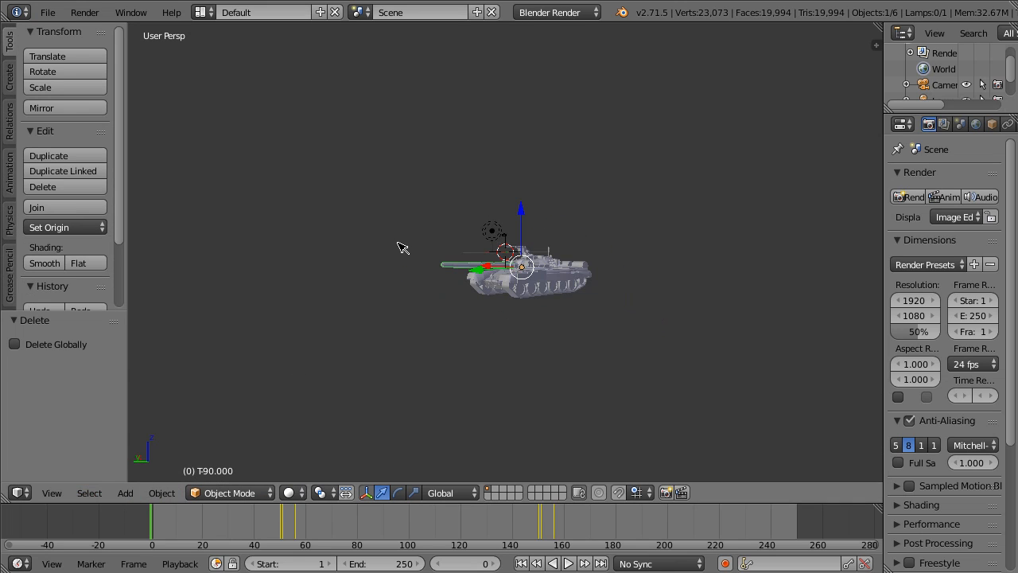
key(ctrl+alt+KP_0)
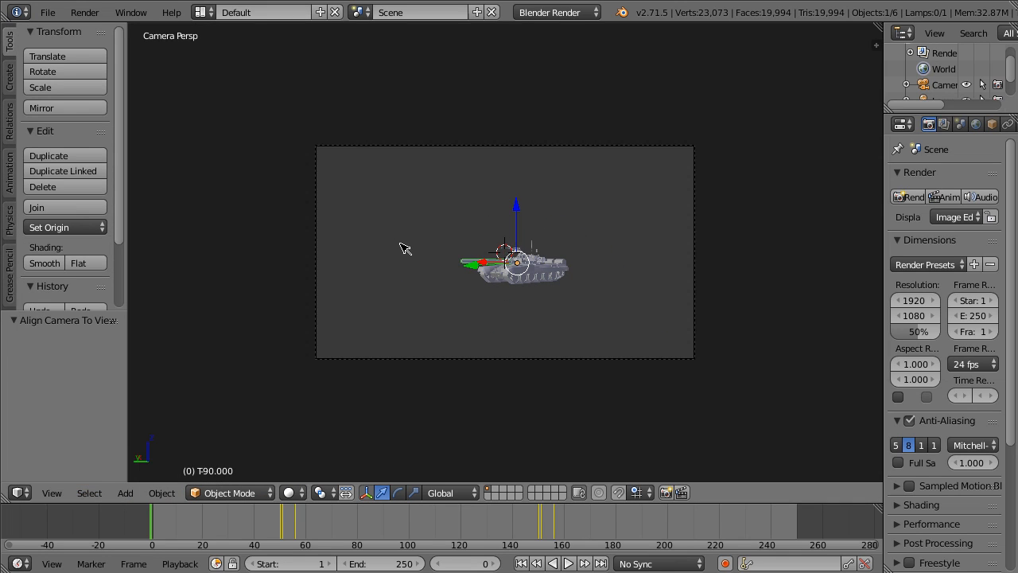
key(F12)
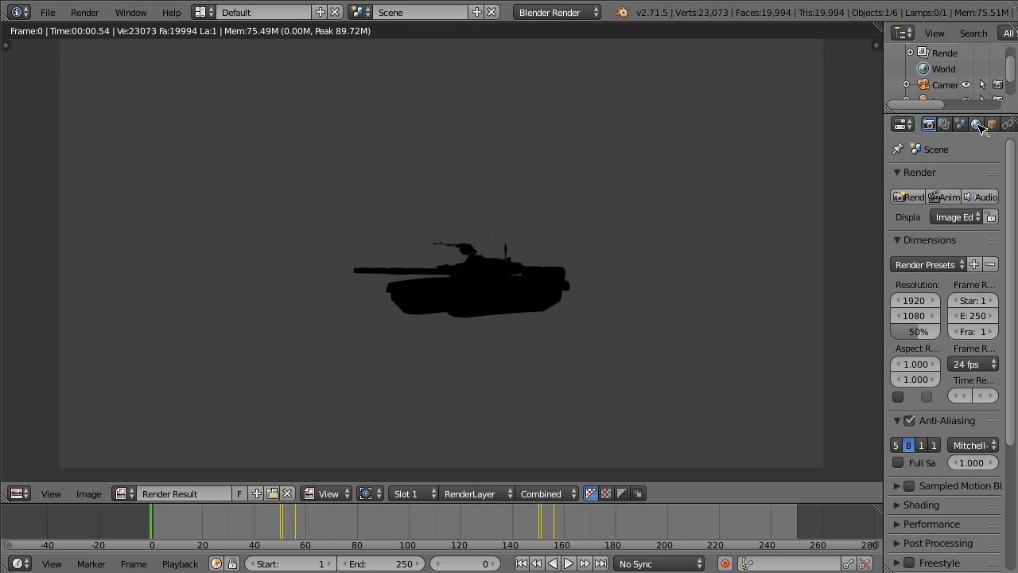
click(979, 125)
click(896, 390)
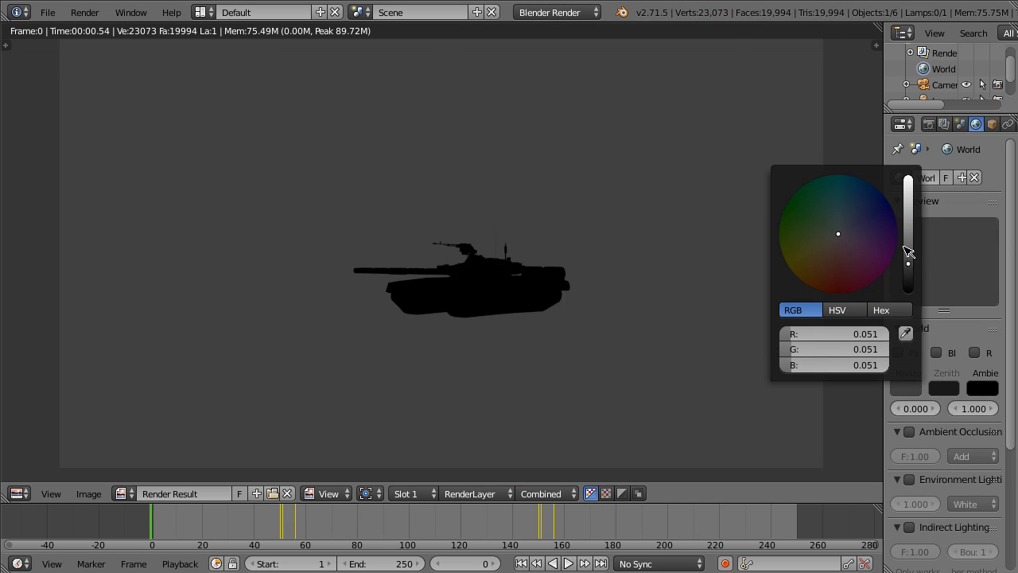
key(Escape)
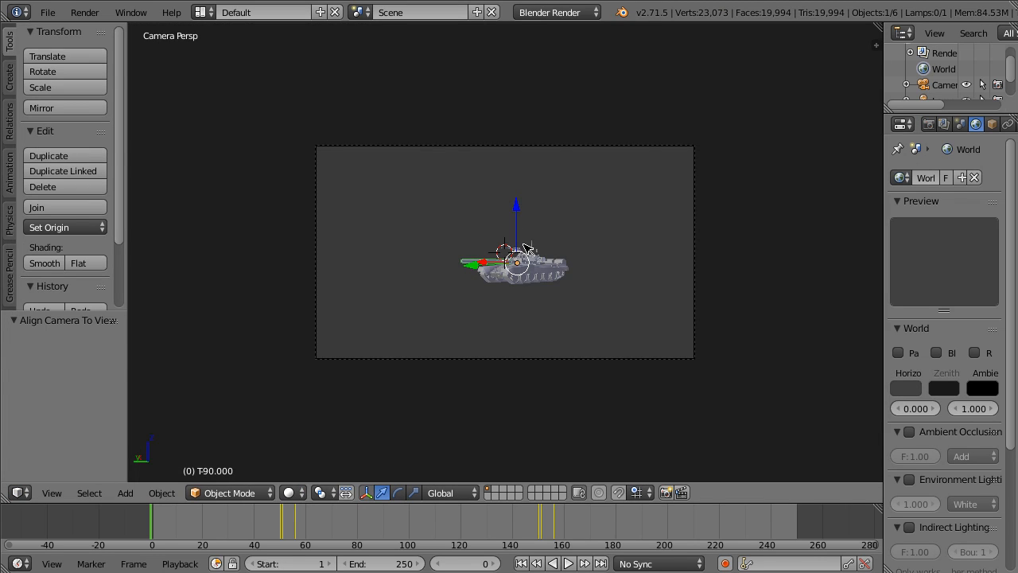
- Select the scene's lamp, change its type to Sun and render the frame
middle_drag(525, 248, 593, 296)
right_click(491, 234)
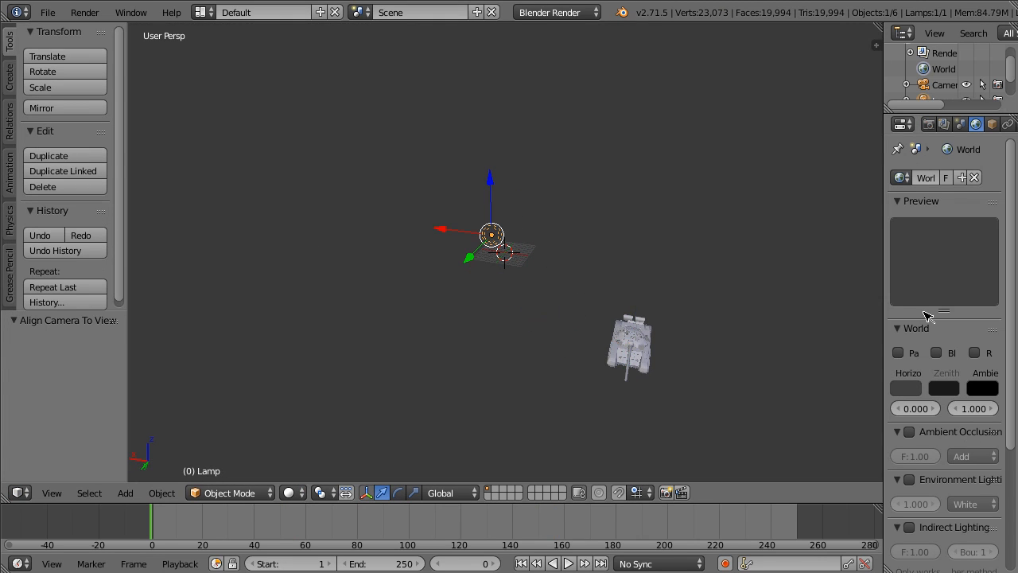
scroll(951, 127, down, 5)
click(902, 124)
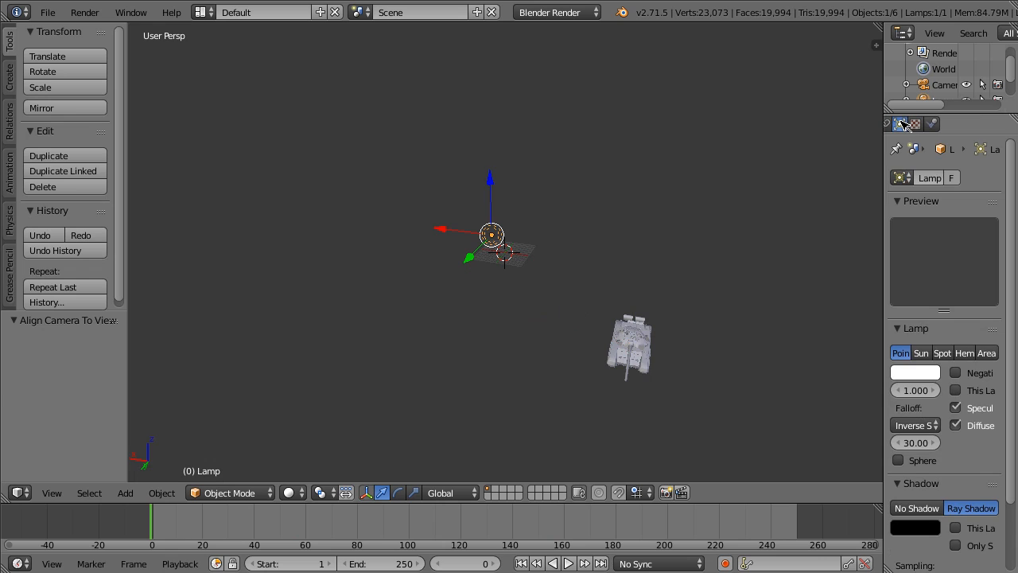
click(921, 353)
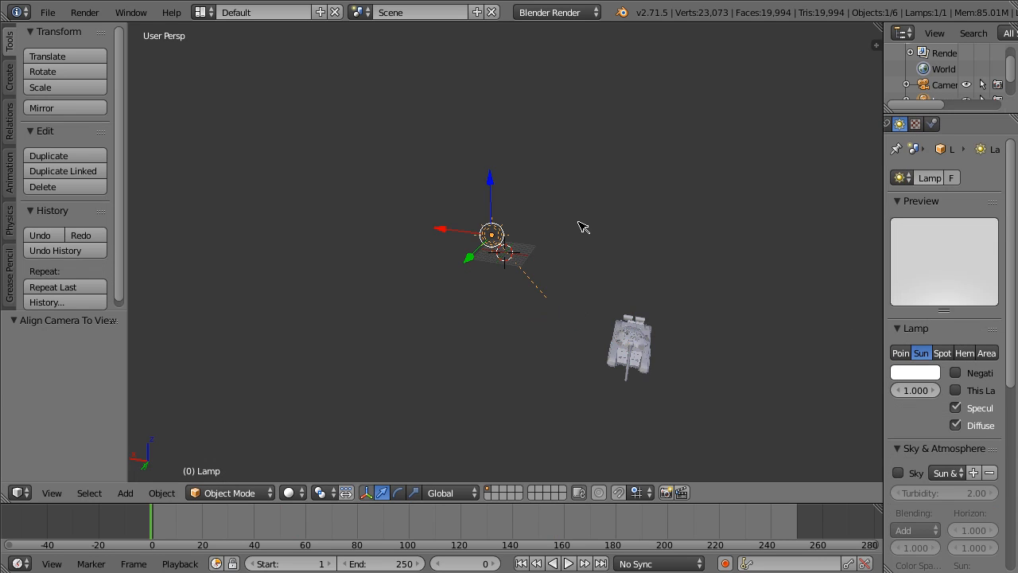
key(F12)
key(Escape)
- Enable Ambient Occlusion and Environment Lighting for the world and render the frame again
drag(883, 323, 717, 323)
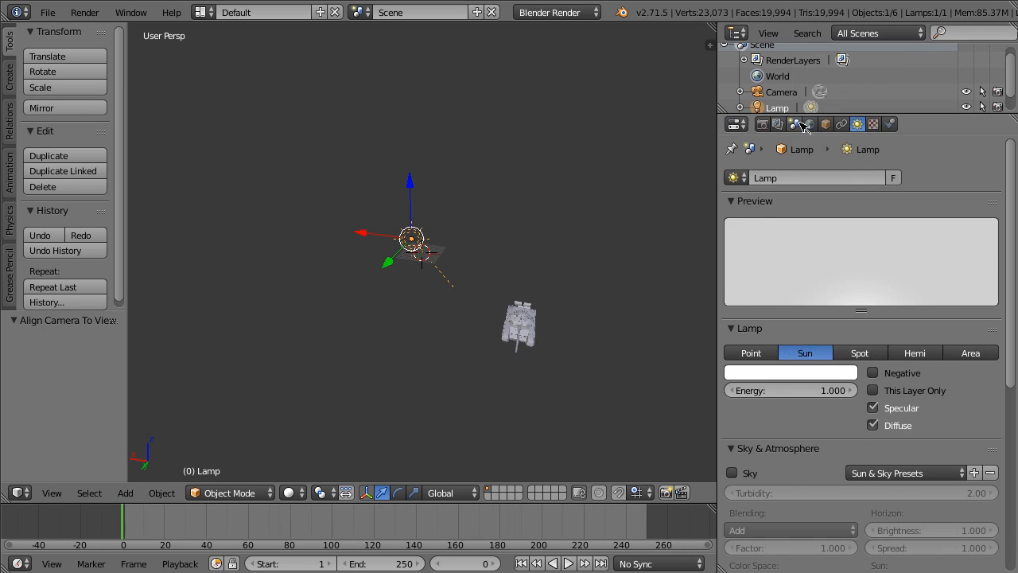
click(794, 124)
click(810, 123)
click(742, 431)
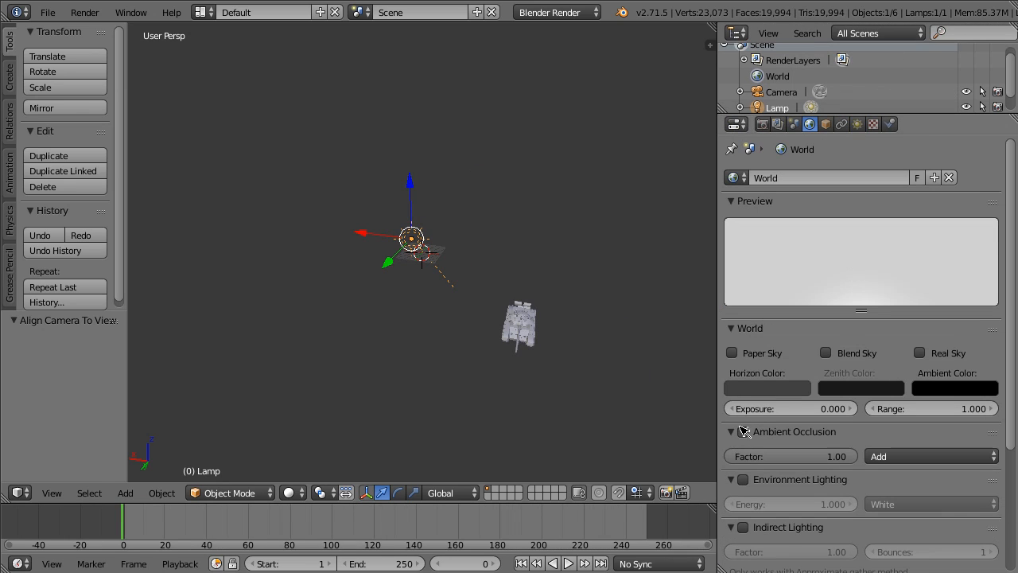
click(743, 479)
key(F12)
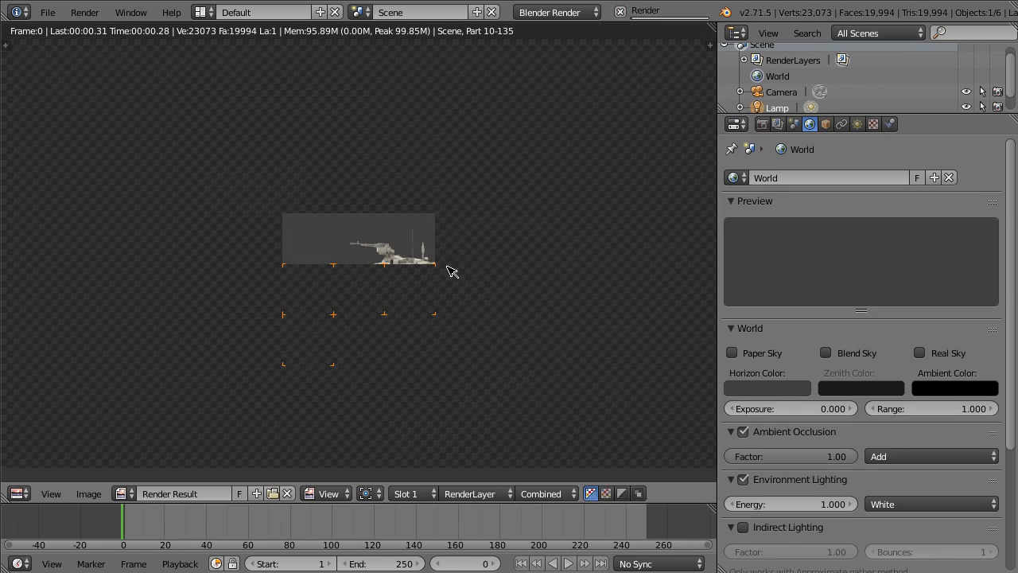
scroll(449, 270, up, 2)
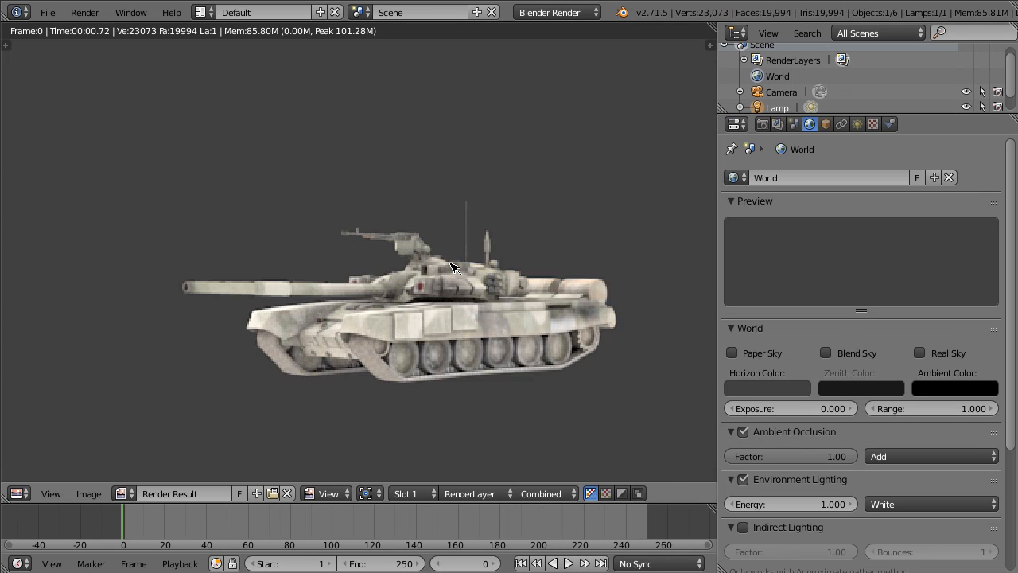
key(Escape)
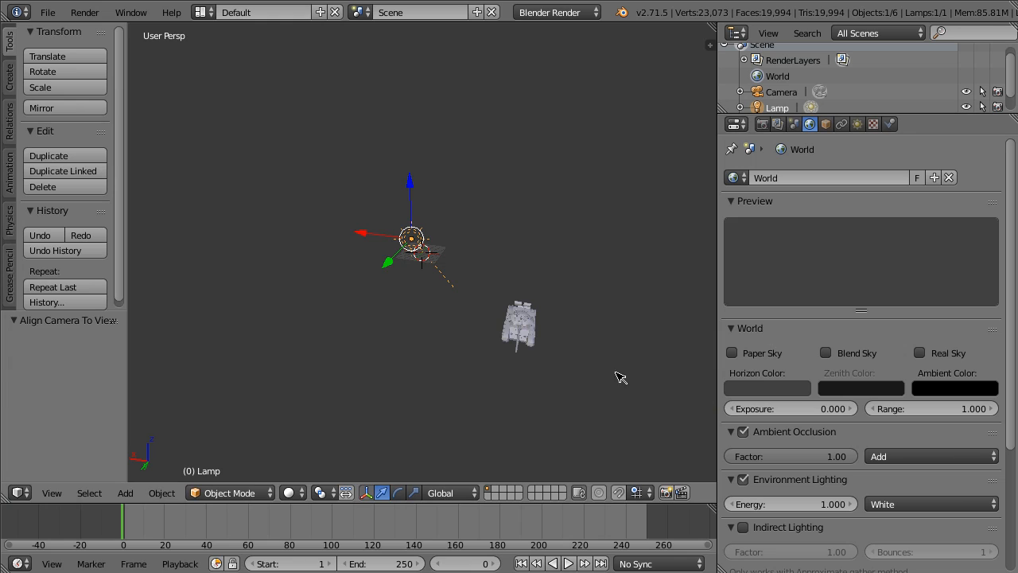
- Scrub the animation up to frame 114 and back to frame 0 to examine the turret's rotation
middle_drag(415, 358, 380, 362)
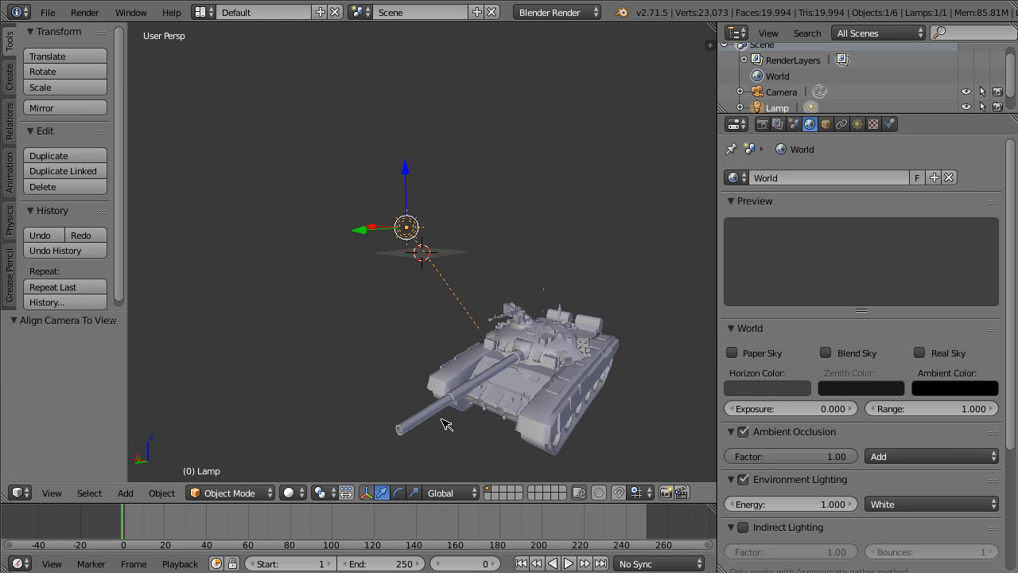
middle_drag(475, 365, 477, 352)
drag(163, 511, 227, 528)
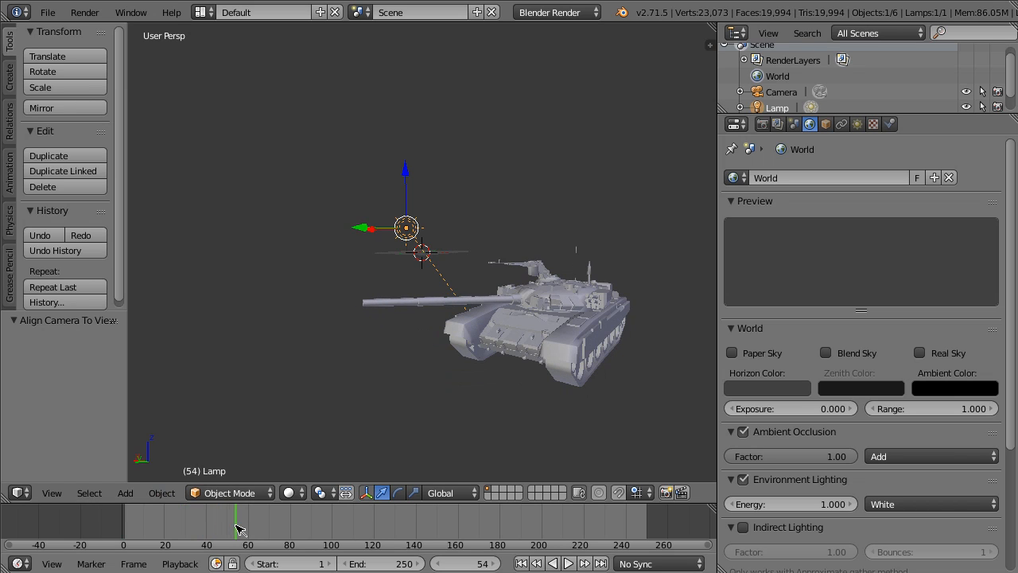
drag(239, 529, 362, 518)
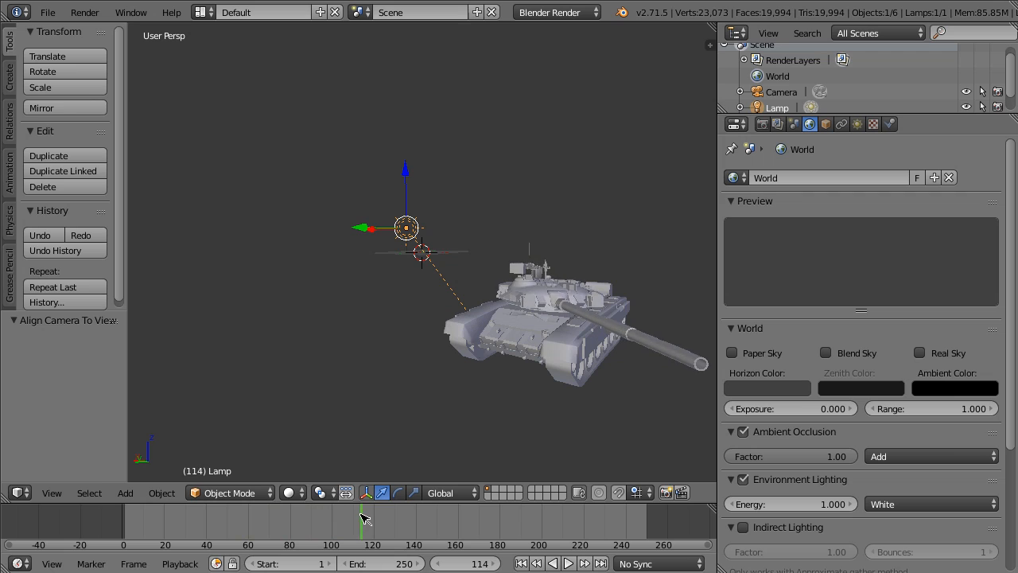
scroll(369, 382, down, 3)
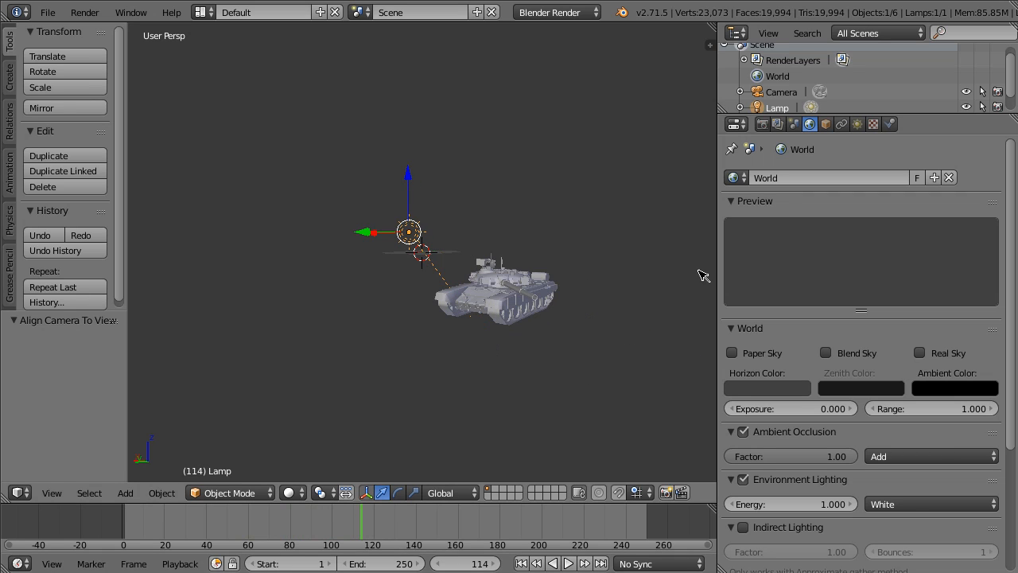
middle_drag(547, 340, 516, 337)
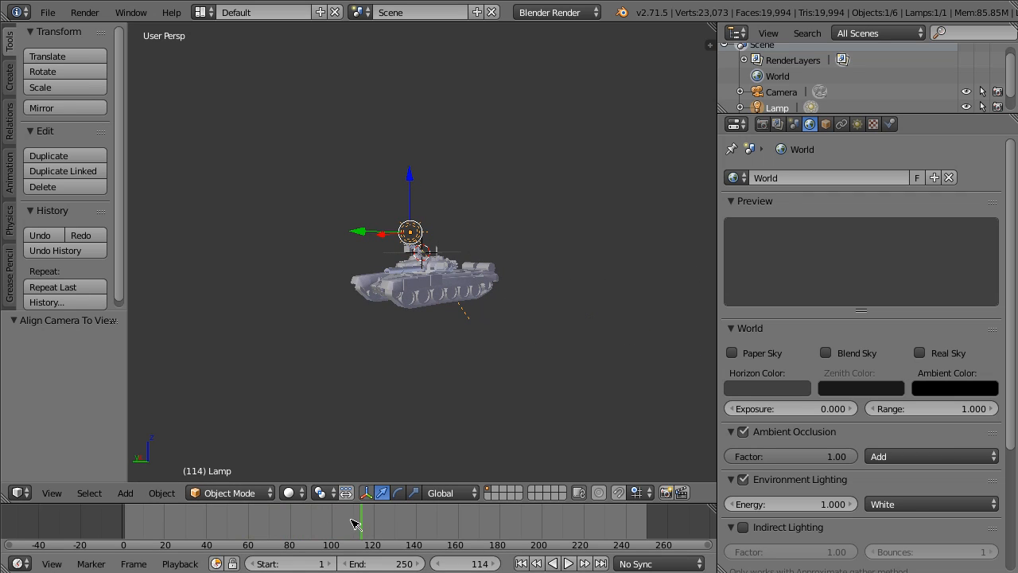
drag(396, 520, 83, 522)
middle_drag(364, 310, 336, 313)
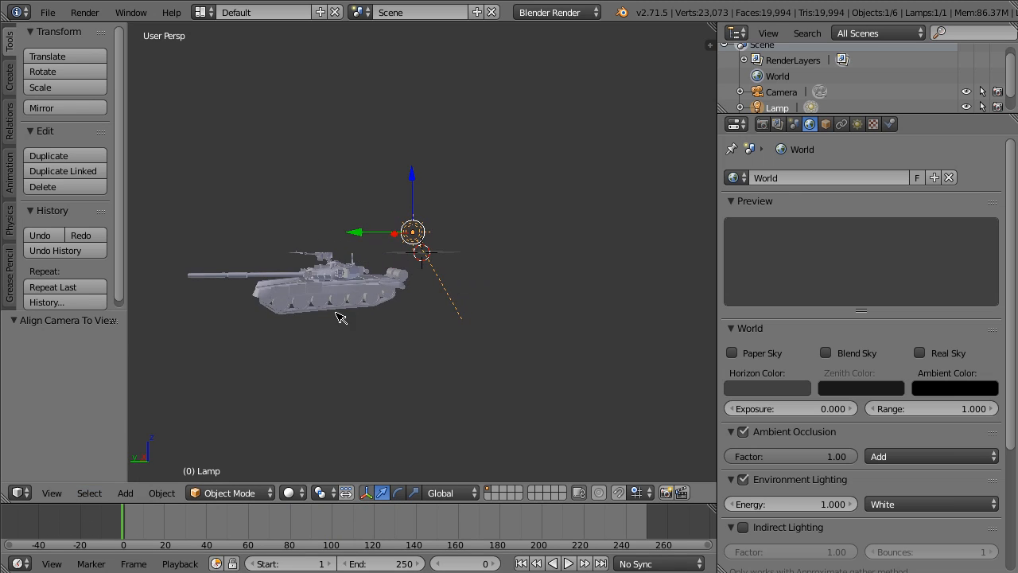
- Select the tank's gun barrel and scrub past its first keyframe cluster and back to frame 0 to examine its recoil
scroll(335, 313, up, 2)
scroll(335, 314, down, 2)
right_click(223, 276)
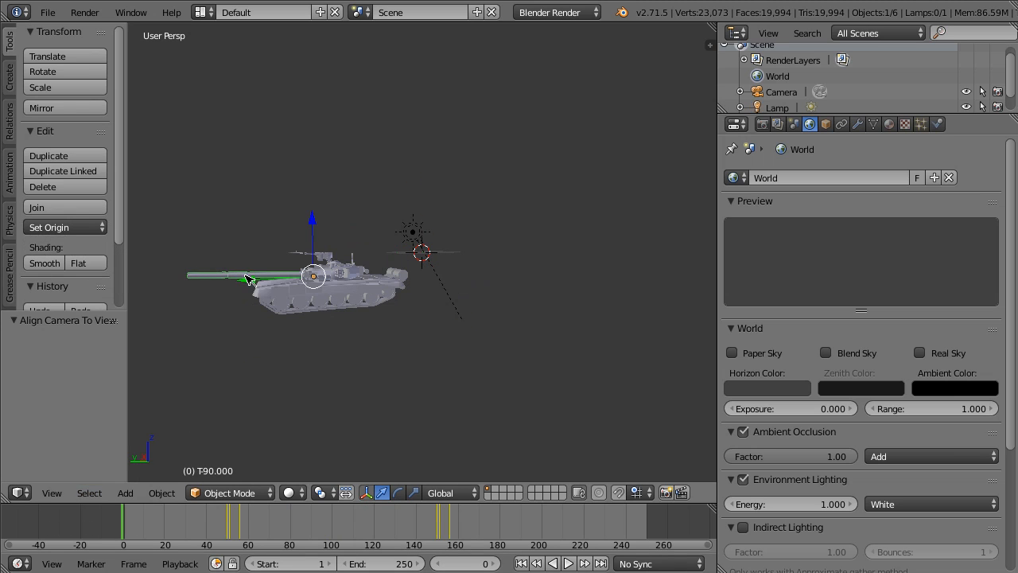
right_drag(247, 278, 290, 285)
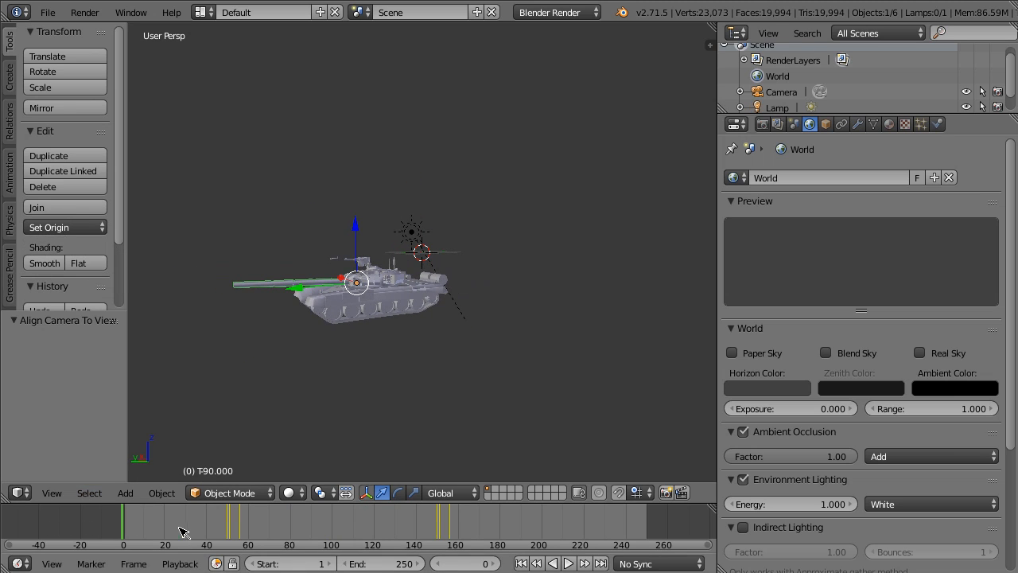
drag(180, 531, 100, 521)
drag(188, 528, 119, 531)
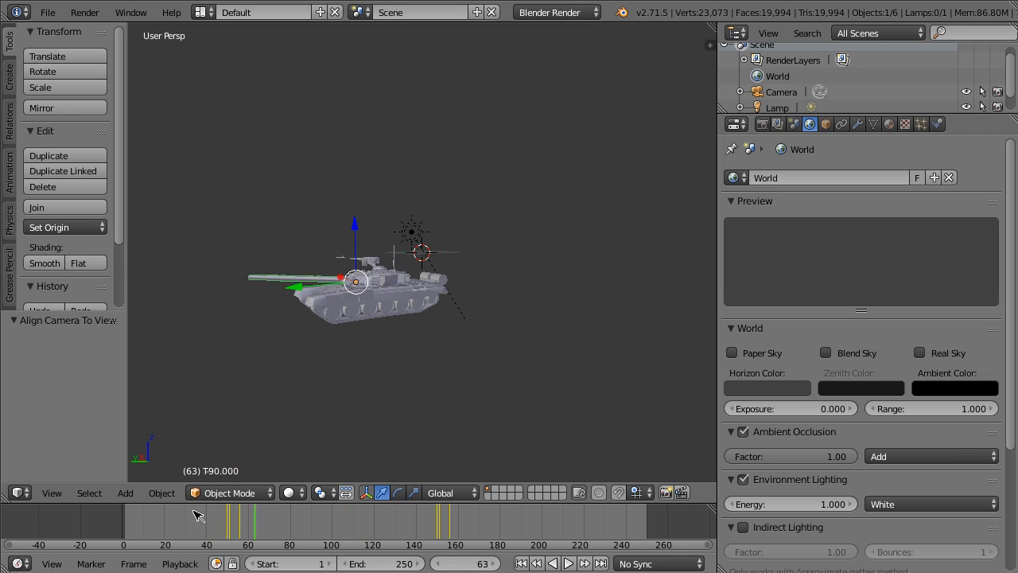
click(127, 493)
mouse_move(201, 473)
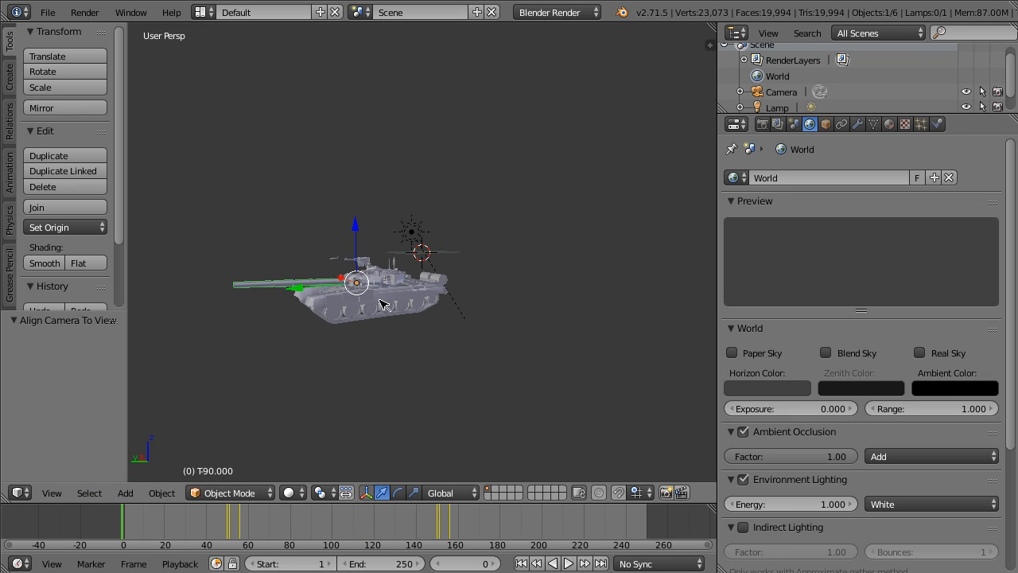
- Select all four parts of the tank, excluding the lamp and camera, in wireframe display
key(a)
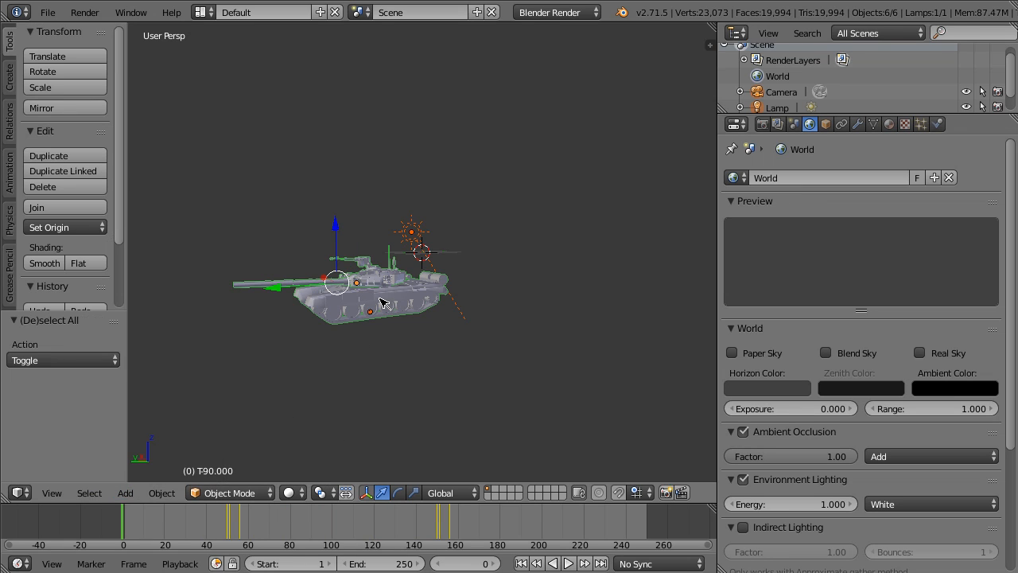
right_click(383, 302)
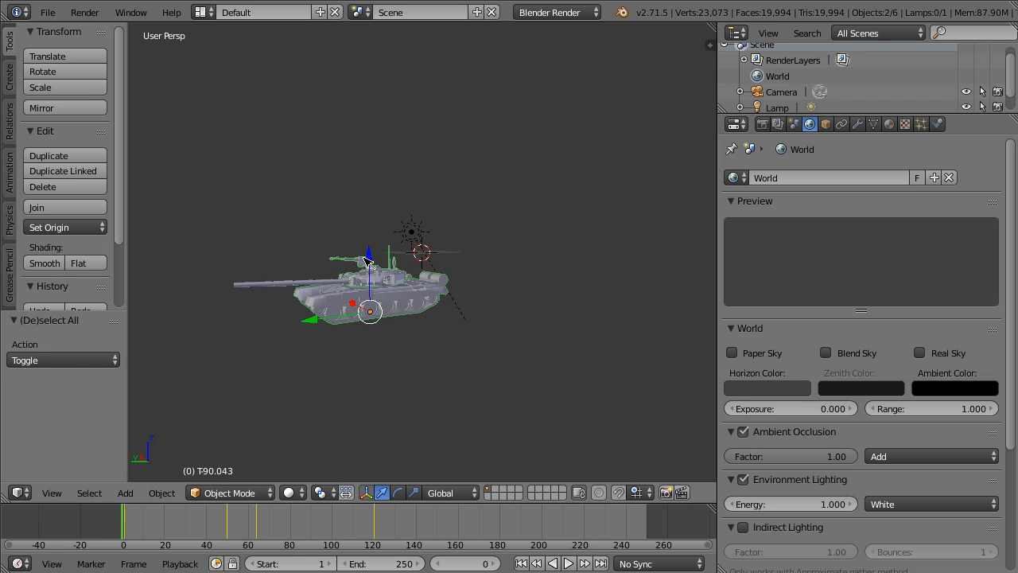
shift+right_click(339, 280)
key(z)
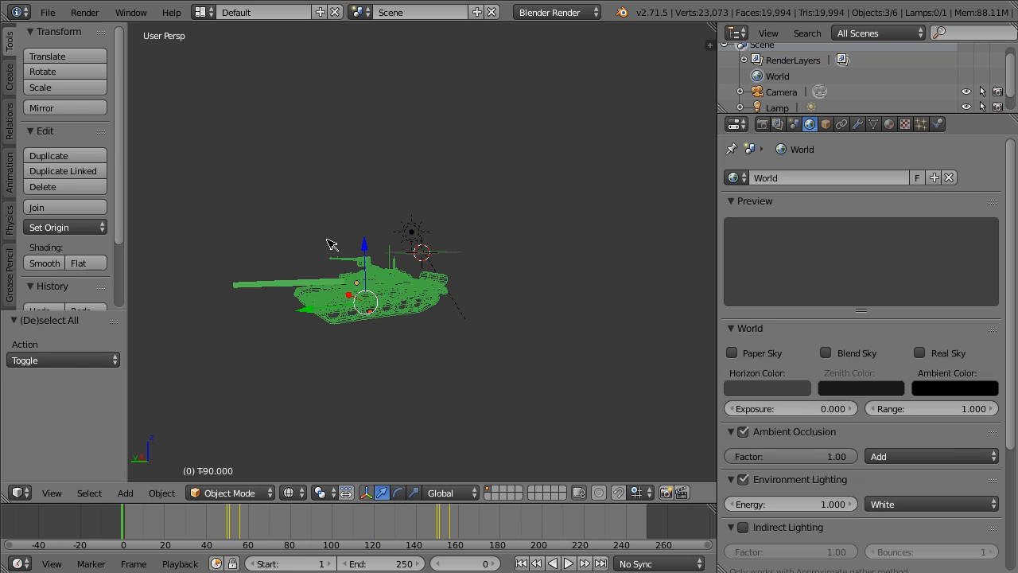
key(b)
drag(311, 236, 388, 353)
key(n)
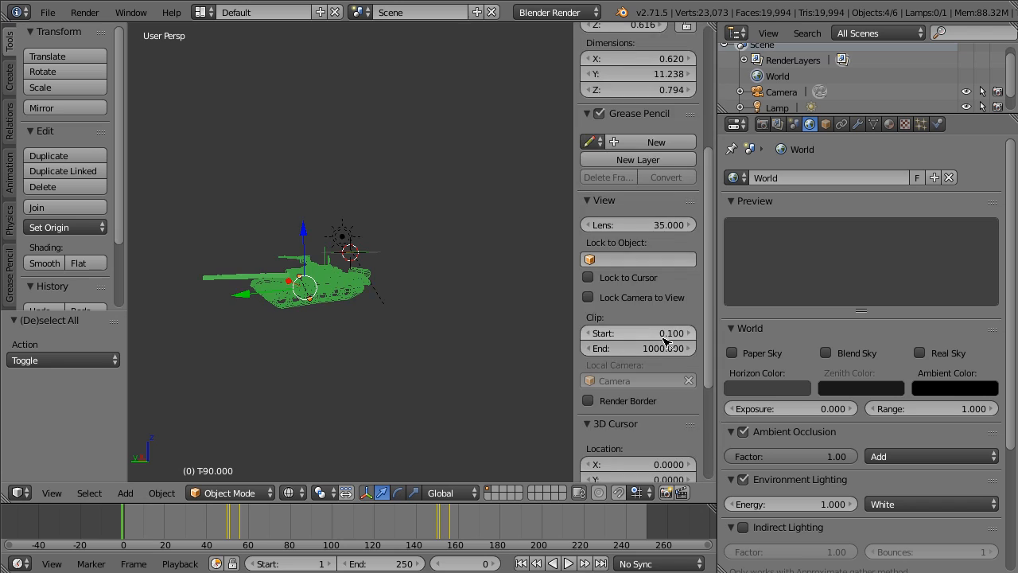
scroll(665, 341, down, 6)
scroll(614, 295, up, 12)
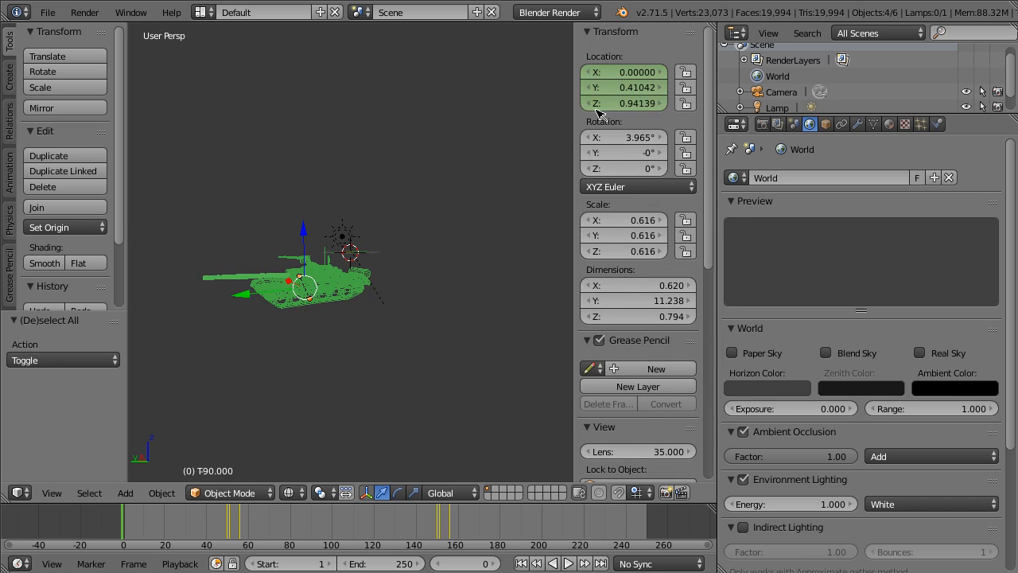
click(629, 89)
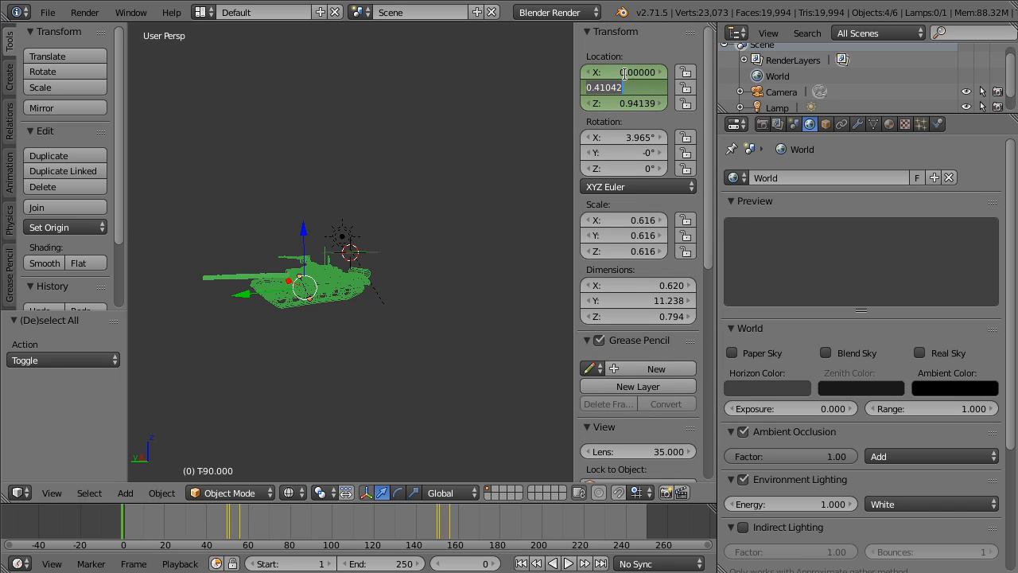
key(Return)
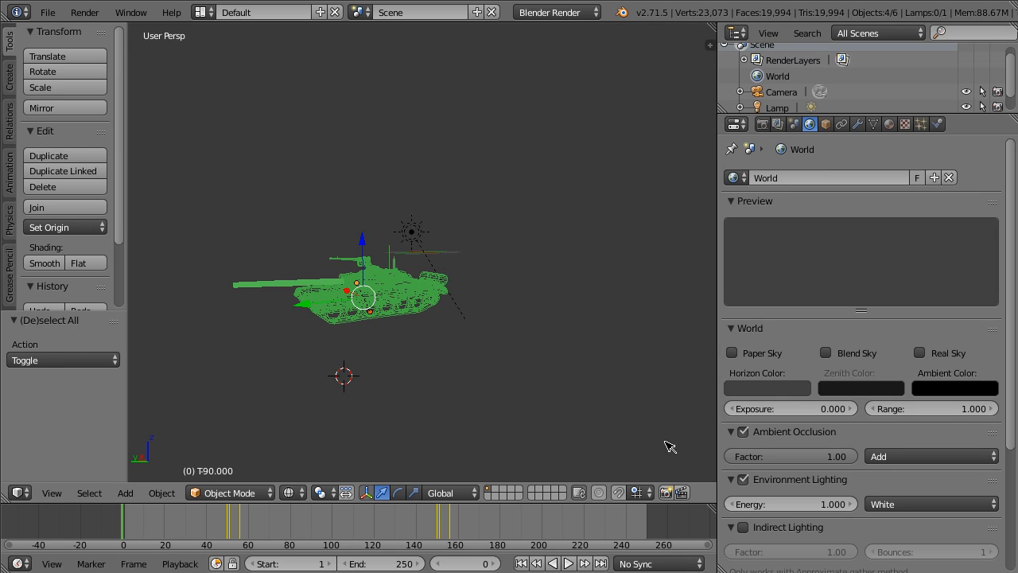
- Reset the 3D cursor's location to 0 on X, Y and Z
key(n)
scroll(668, 429, down, 10)
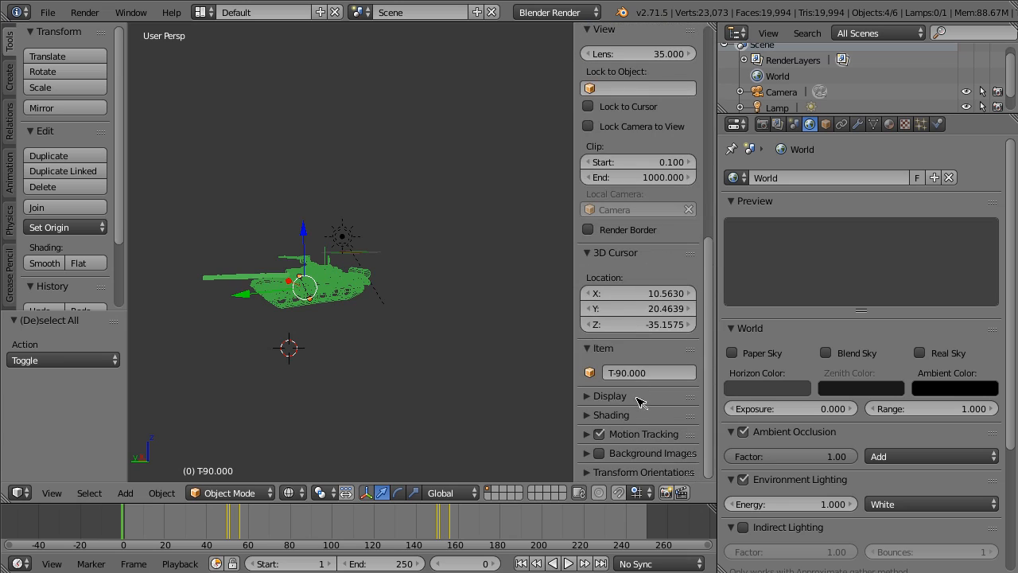
click(639, 293)
text(0)
key(Tab)
text(0)
key(Tab)
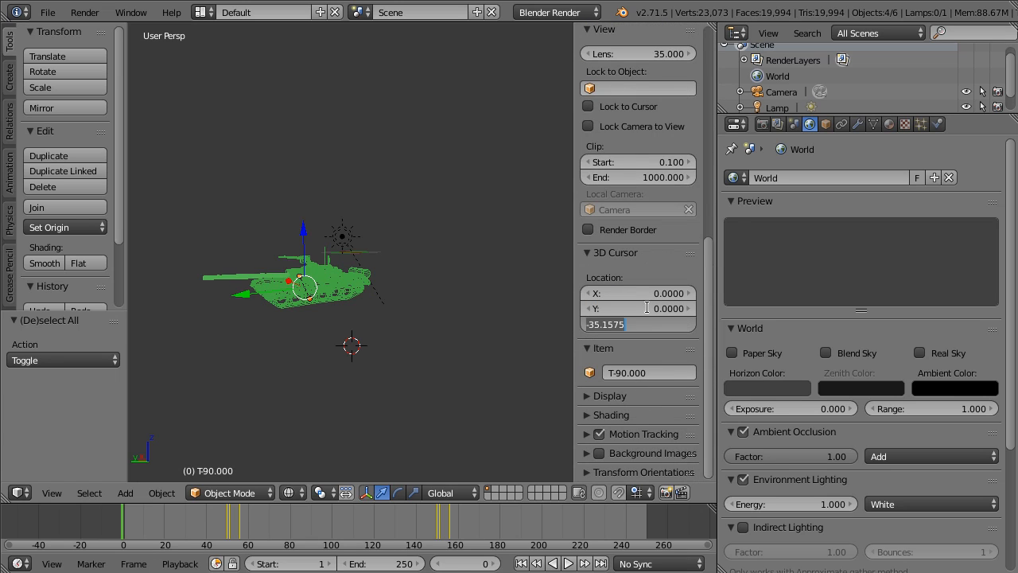
text(0)
key(Return)
key(n)
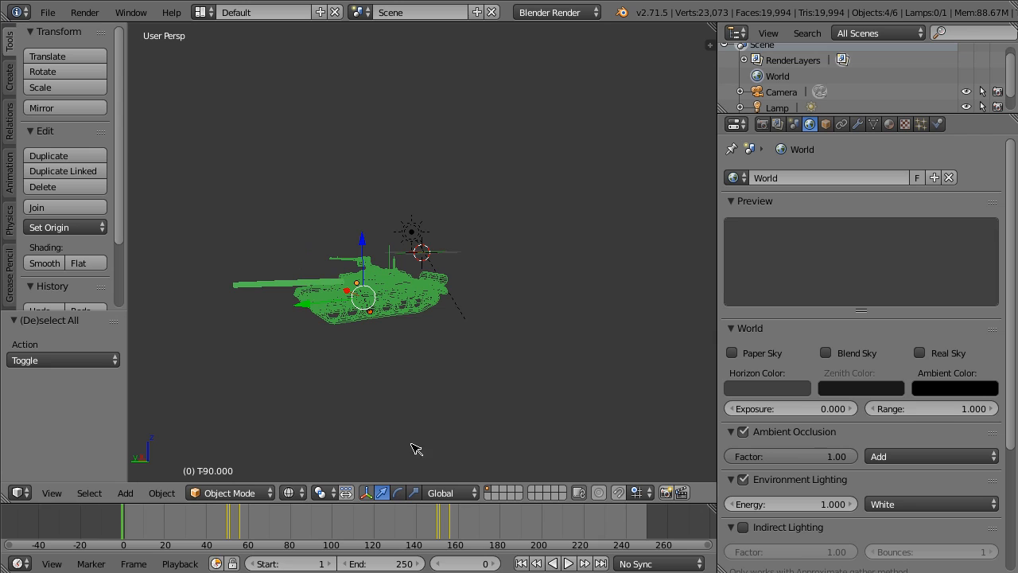
- Add a cylinder mesh at the 3D cursor and return the viewport to solid display
middle_drag(197, 364, 292, 358)
scroll(292, 358, up, 5)
scroll(295, 362, up, 5)
click(126, 493)
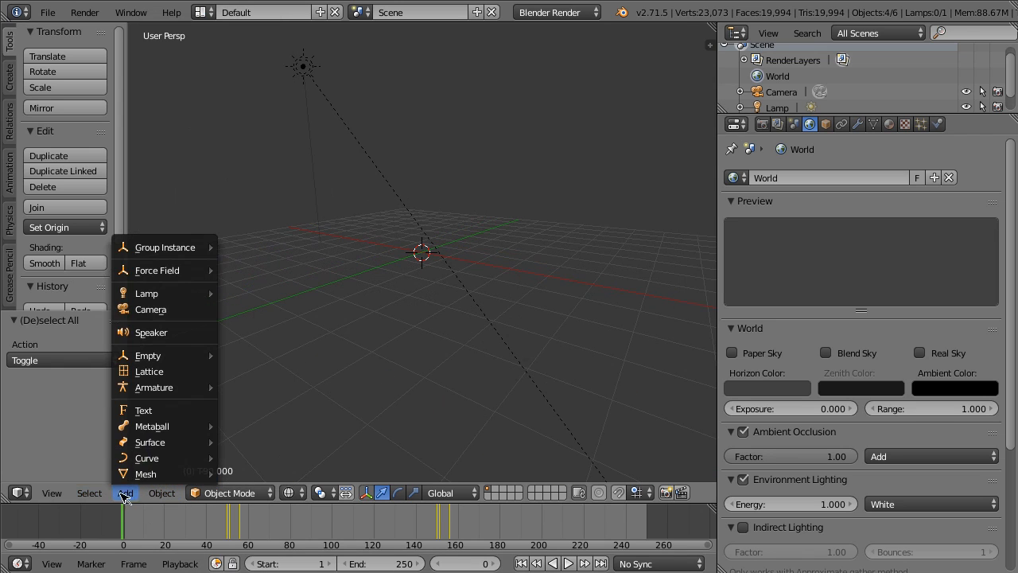
mouse_move(139, 474)
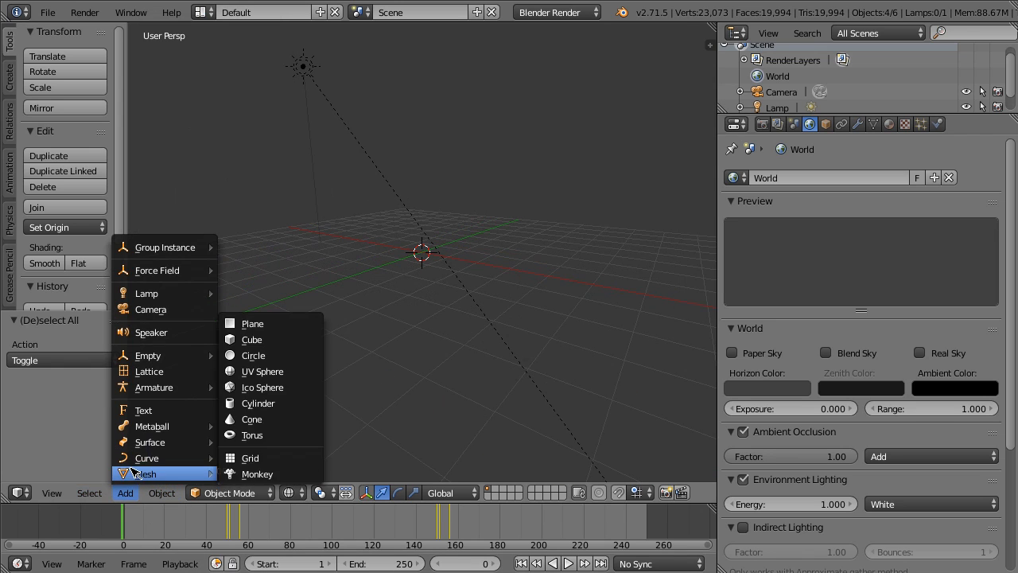
click(267, 403)
middle_drag(358, 338, 419, 340)
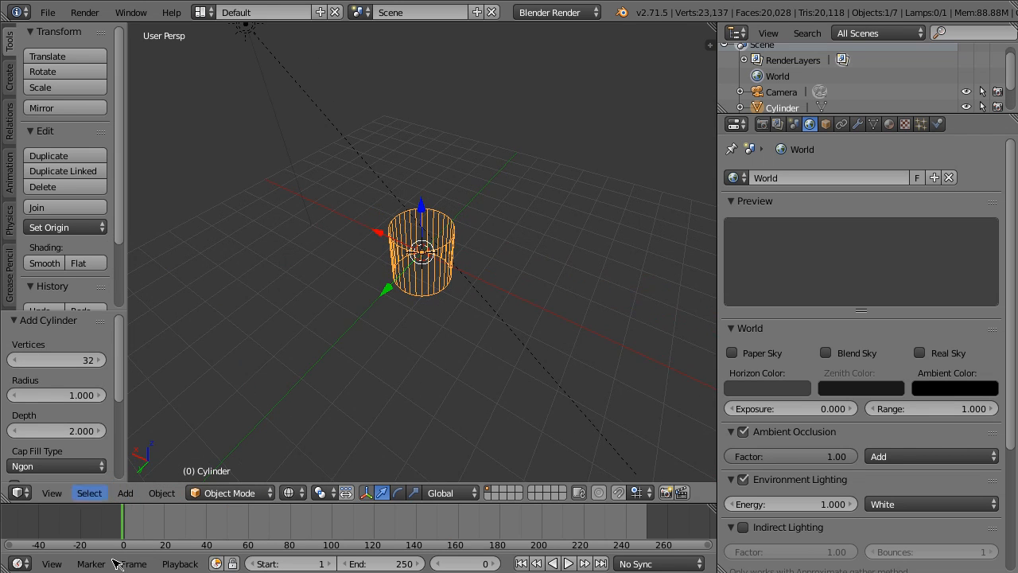
key(z)
scroll(325, 354, up, 4)
middle_drag(325, 354, 398, 340)
- Enter Edit Mode and delete only the cylinder's top face, keeping its rim and side walls
key(Tab)
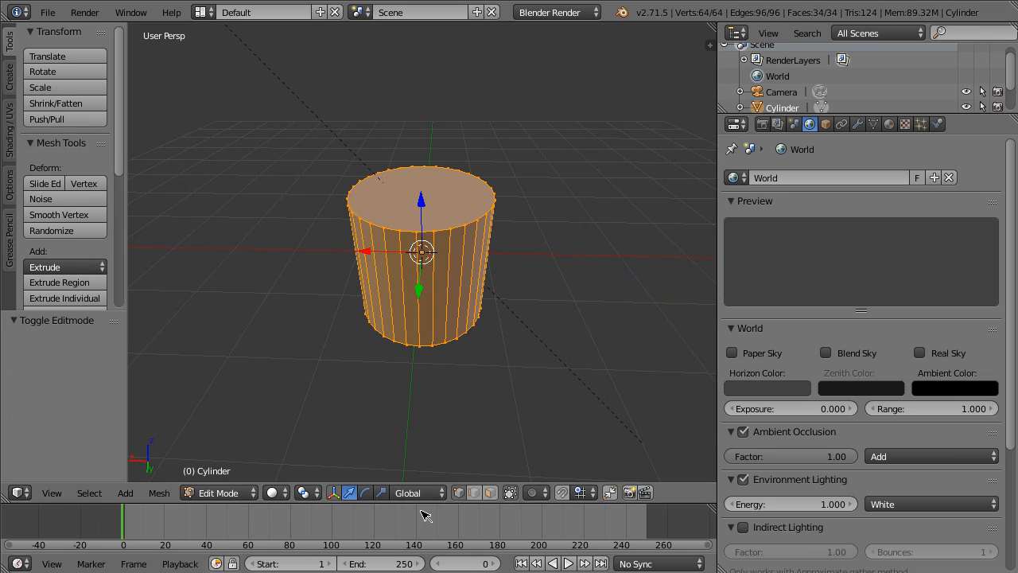
click(490, 493)
right_click(445, 196)
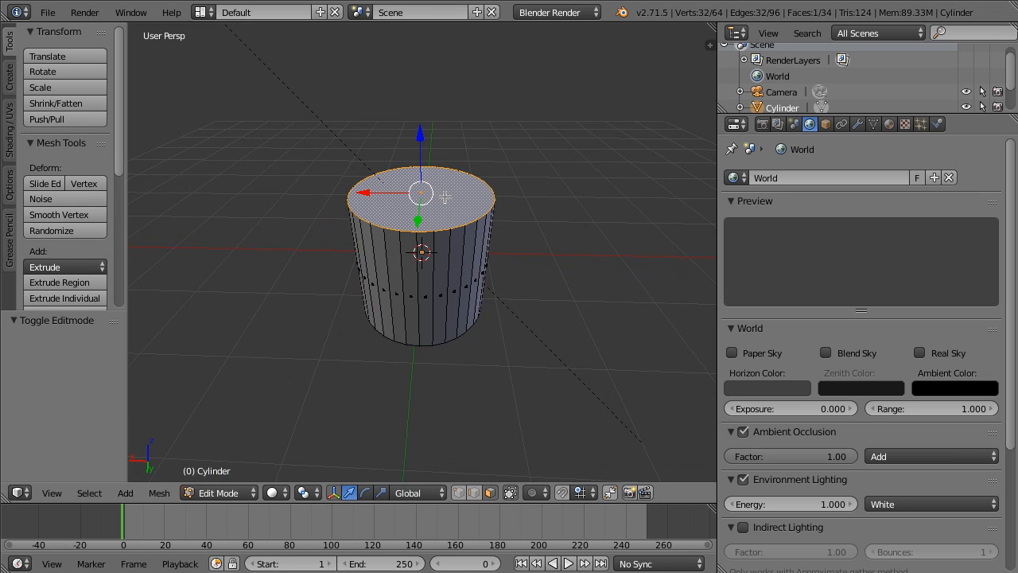
key(x)
click(444, 196)
key(ctrl+z)
key(x)
click(435, 248)
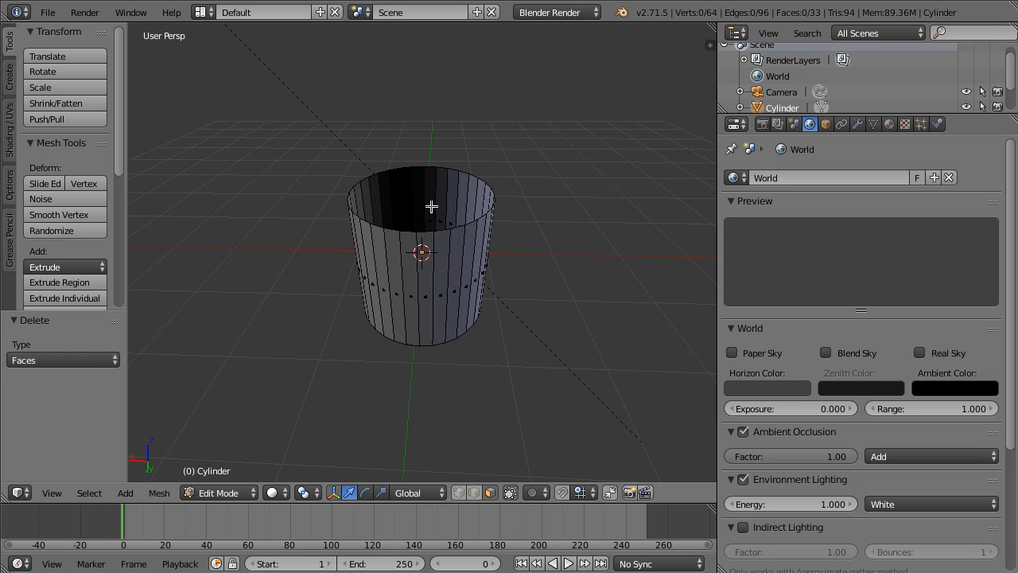
- Select the ring of vertices around the cylinder's open top and scale it up by 2.275
right_click(366, 175)
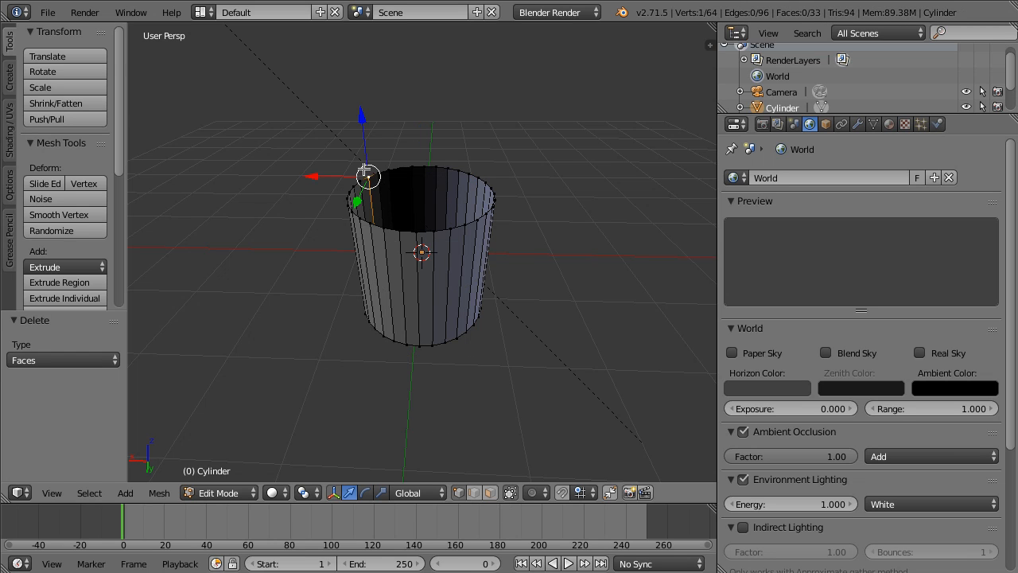
key(b)
drag(305, 135, 600, 266)
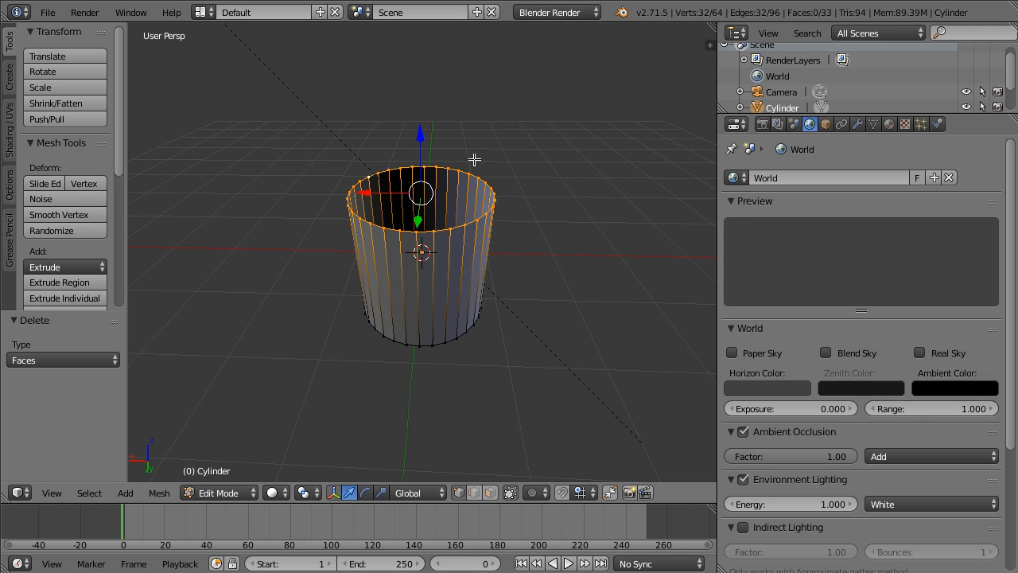
key(s)
click(566, 196)
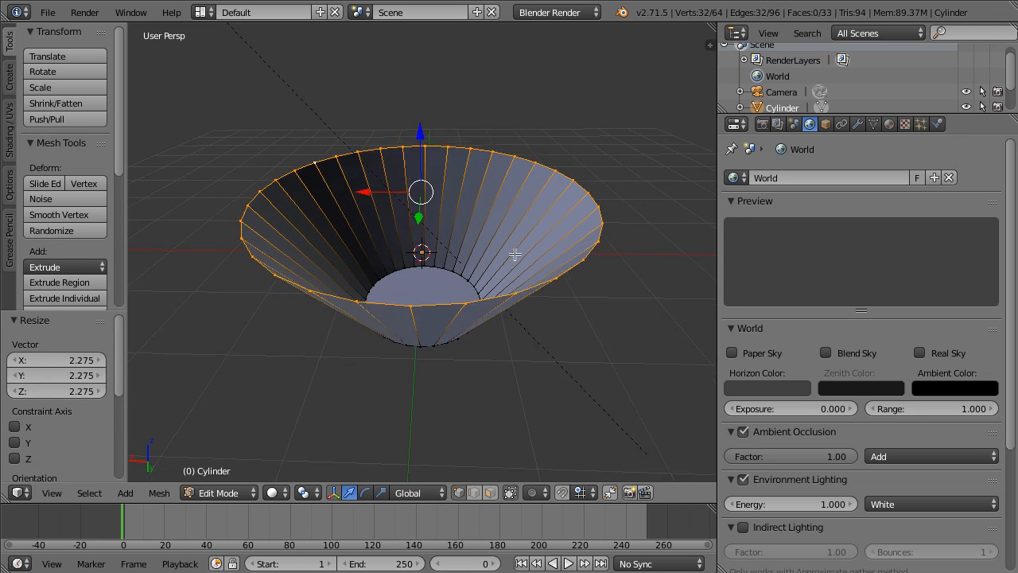
- Select the ring of vertices at the mesh's closed bottom and scale it down to a small tip, forming a cone
middle_drag(515, 253, 354, 331)
right_click(362, 291)
key(b)
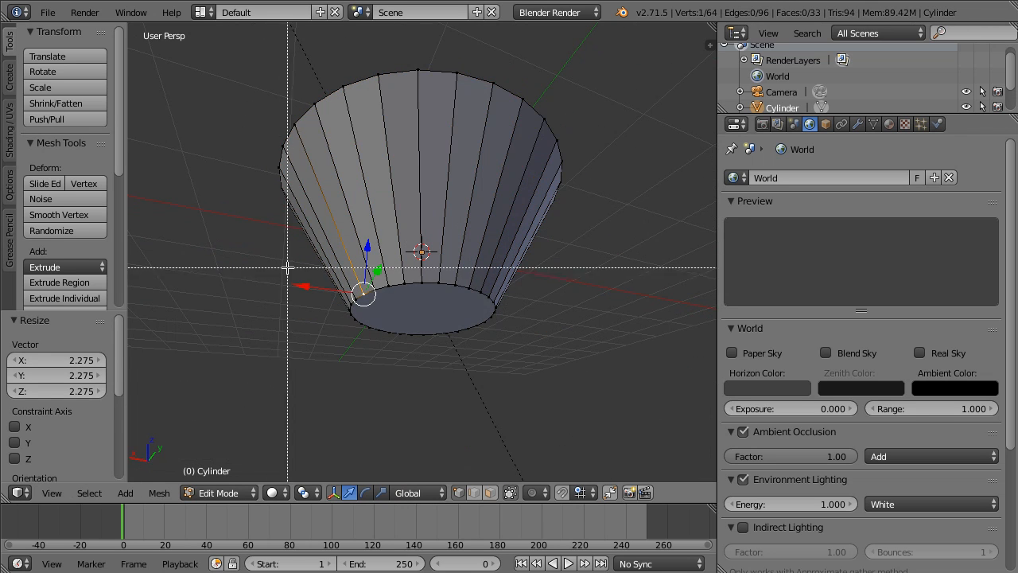
drag(287, 268, 569, 418)
key(s)
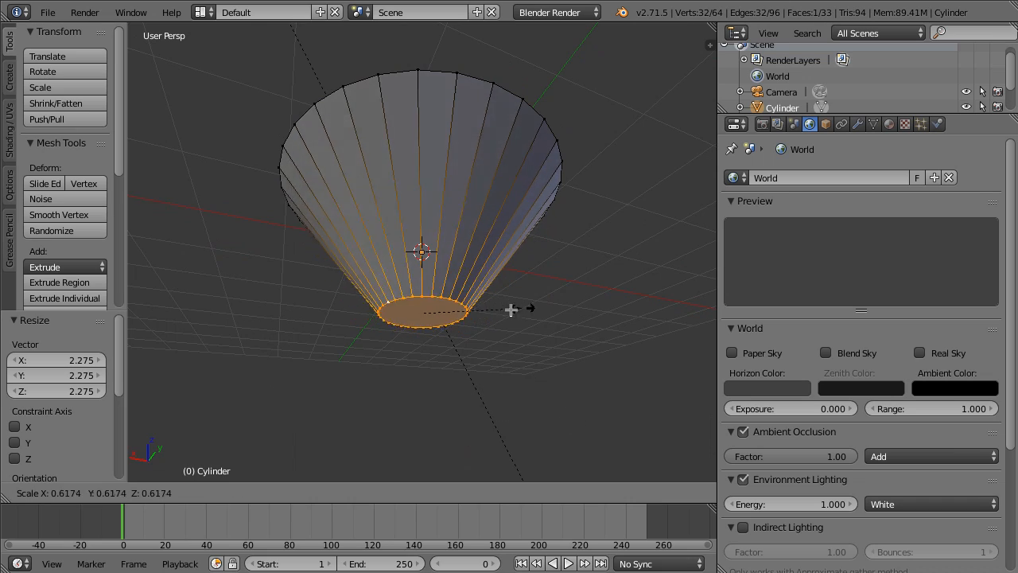
click(454, 316)
middle_drag(454, 315, 357, 155)
key(Tab)
key(Tab)
- Select the cone's wide upper rim and scale it down by a factor of 0.825
right_click(297, 185)
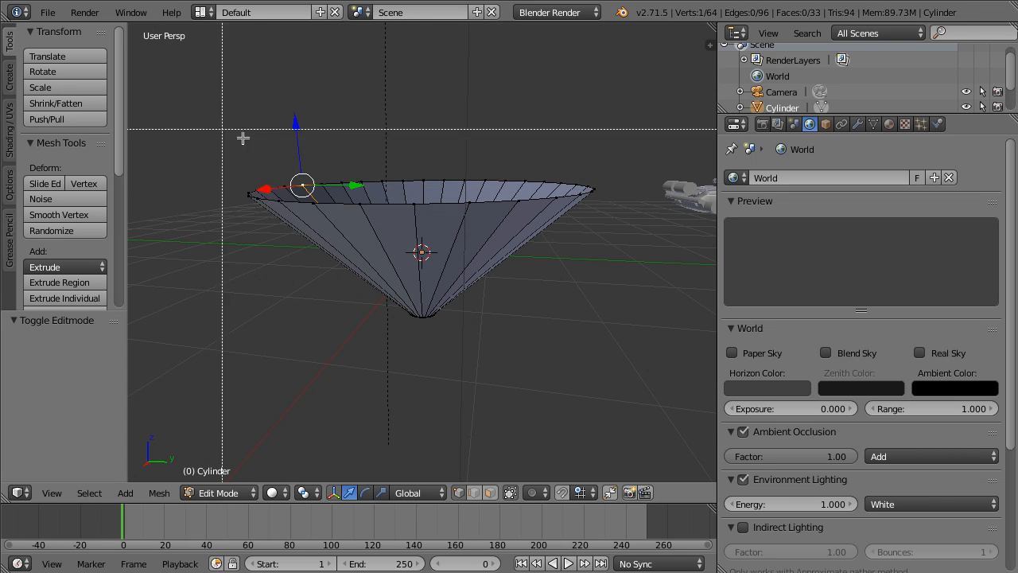
key(b)
drag(200, 159, 627, 223)
key(s)
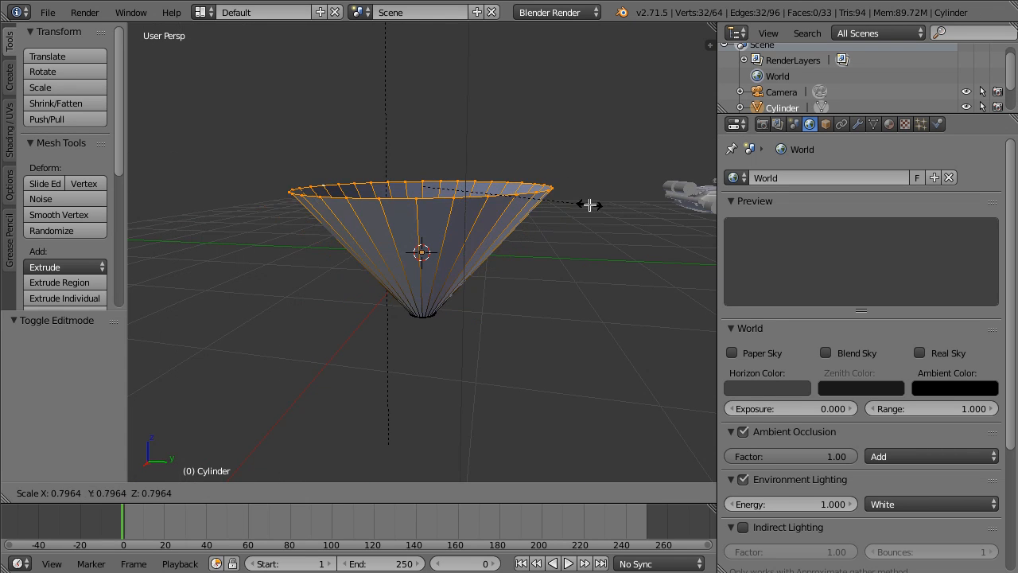
click(595, 208)
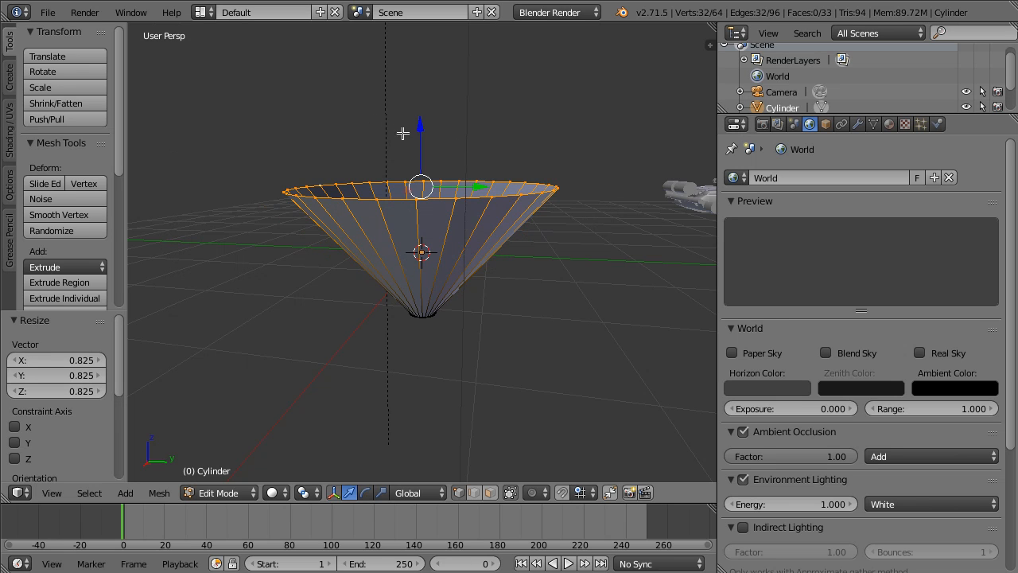
- Lower the cone's rim along Z to make the cone slightly shallower and return to Object Mode
drag(416, 117, 445, 109)
scroll(445, 109, down, 5)
middle_drag(445, 109, 423, 189)
mouse_move(423, 190)
mouse_down()
mouse_move(418, 150)
mouse_move(431, 182)
mouse_up()
middle_drag(430, 183, 425, 144)
drag(425, 144, 430, 180)
key(Tab)
middle_drag(596, 225, 538, 212)
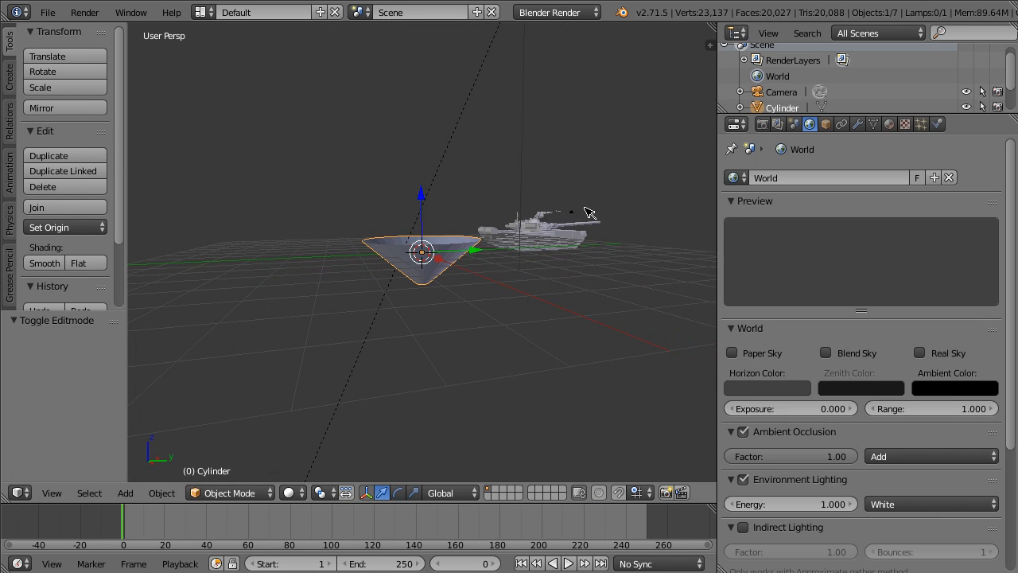
- Scale the whole cone by 0.723 and apply its scale
key(s)
click(548, 224)
key(n)
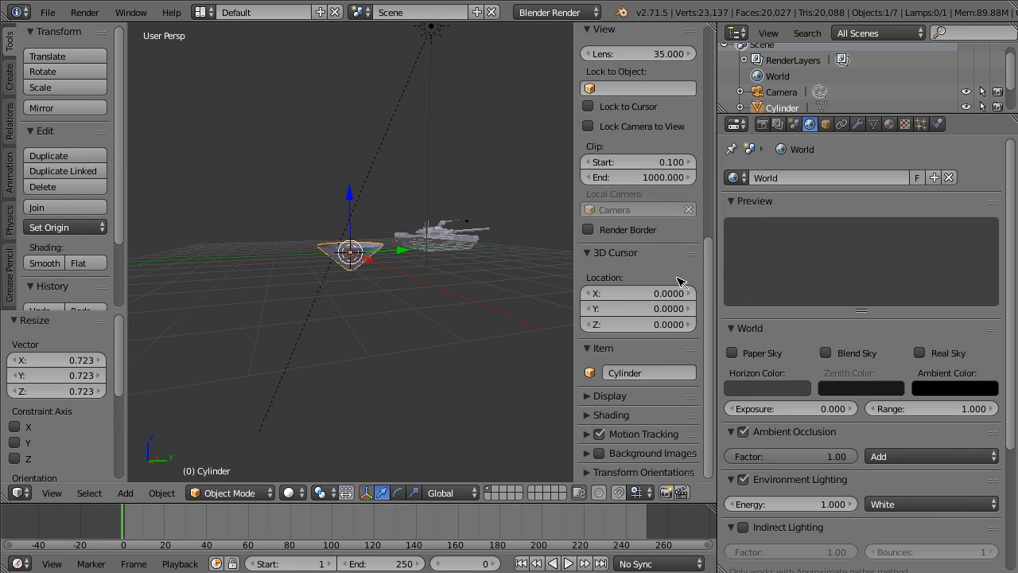
key(n)
key(ctrl+a)
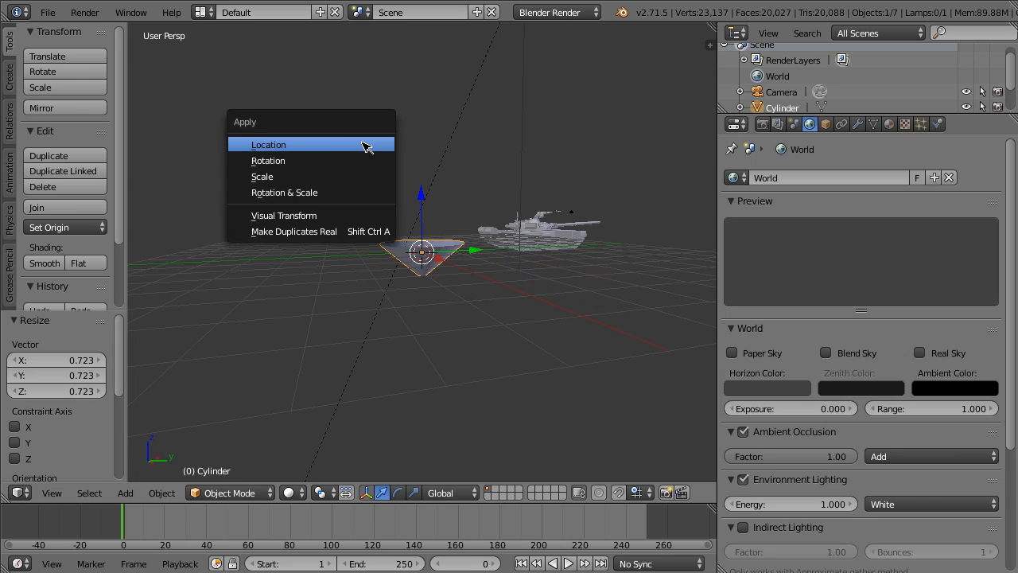
click(349, 172)
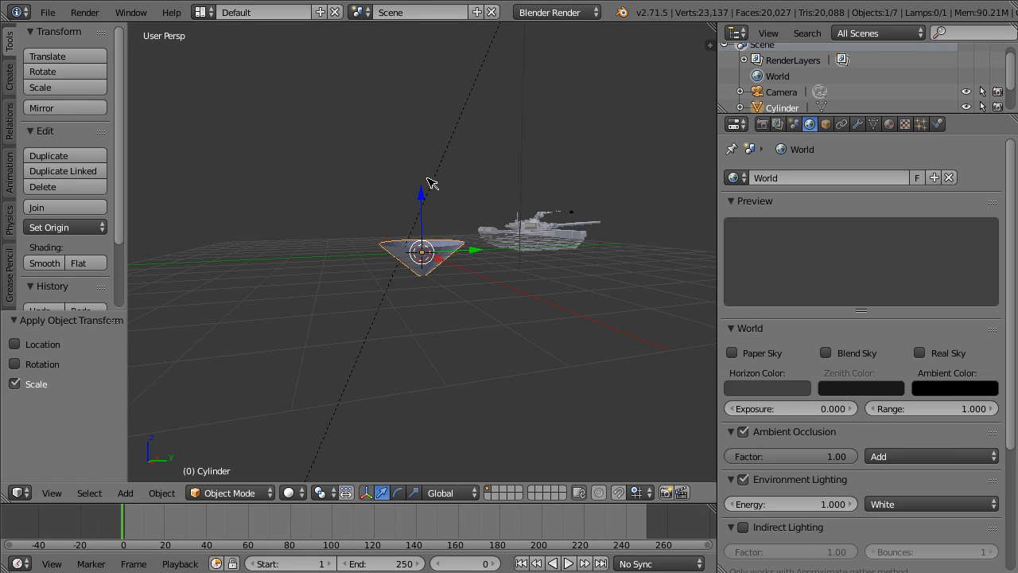
- Rotate the cone -90° around the global X axis
key(r)
text(x)
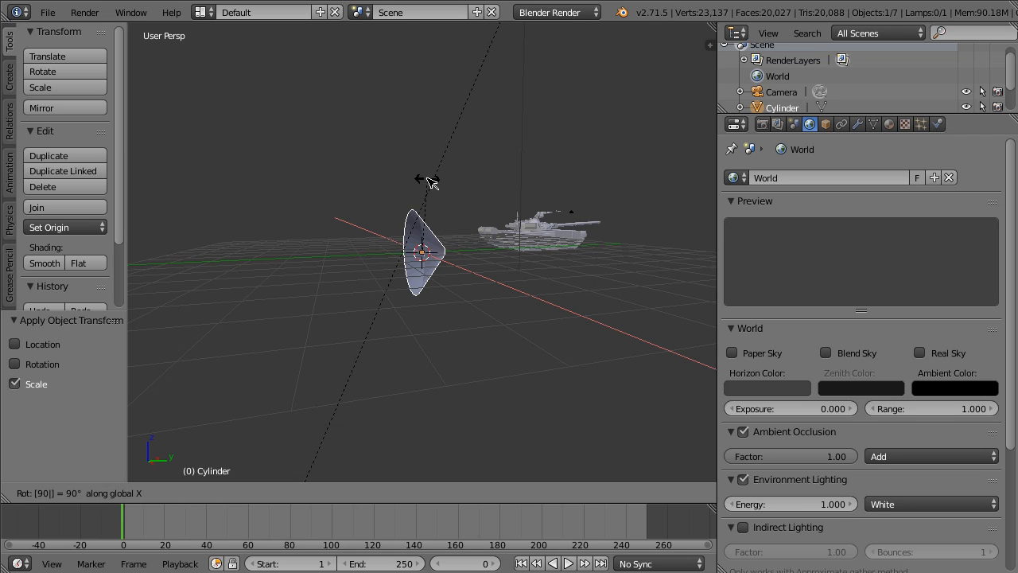
text(0-)
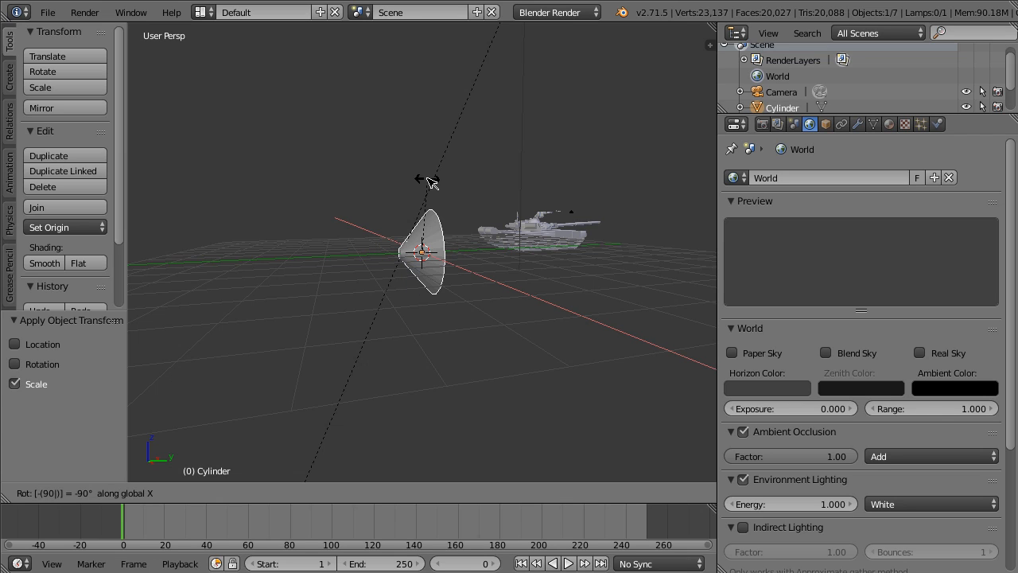
key(Return)
drag(476, 255, 614, 243)
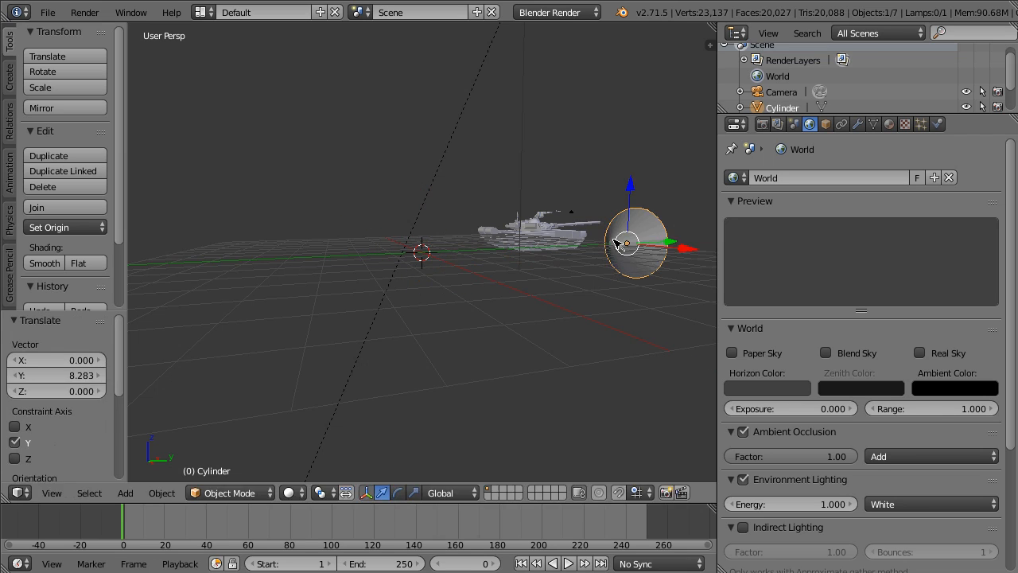
scroll(608, 247, down, 4)
key(KP_Decimal)
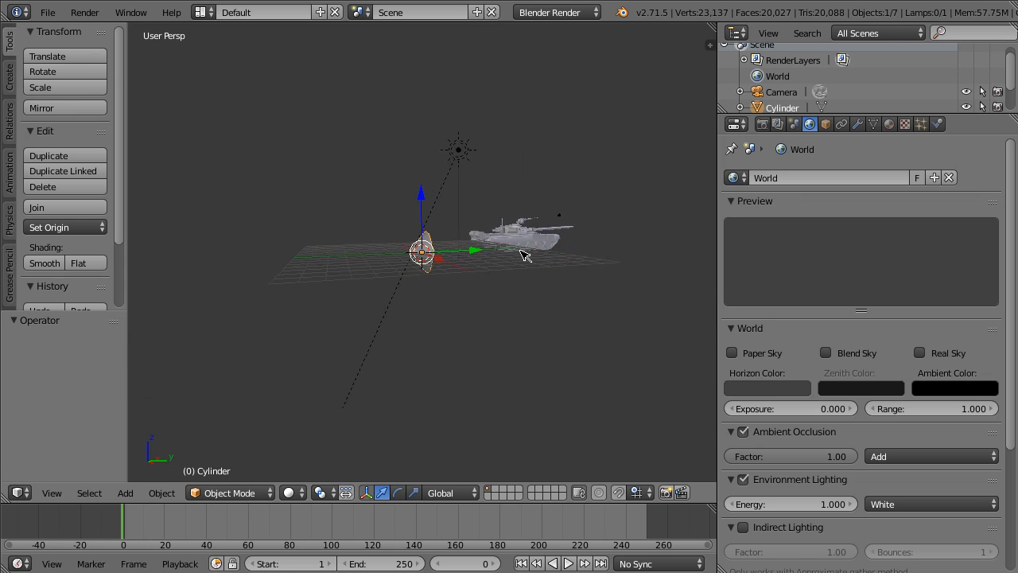
- Add a second cylinder mesh at the 3D cursor, overlapping the cone
click(124, 493)
mouse_move(165, 475)
click(270, 403)
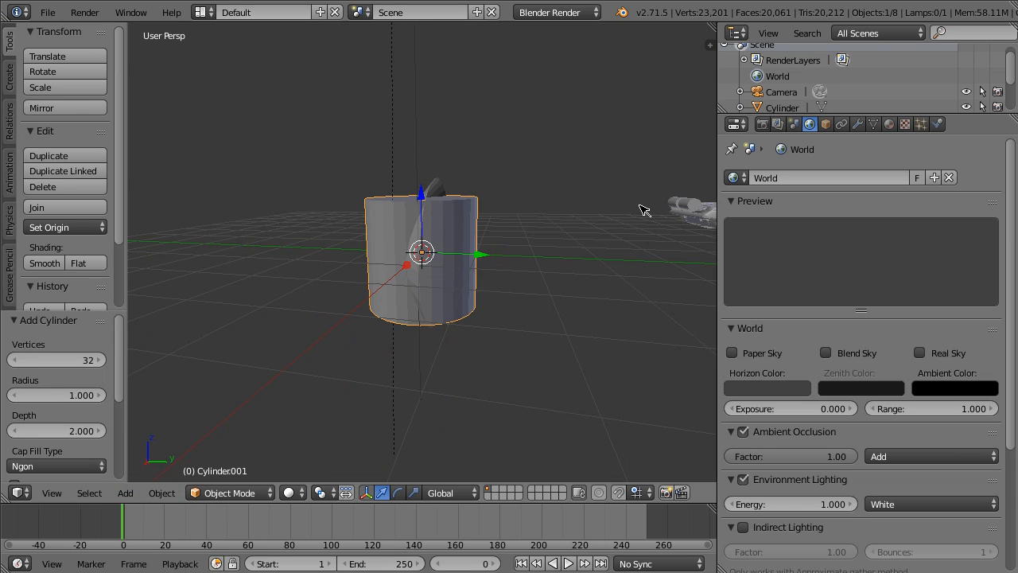
- Scale the new cylinder by 0.085 on X and Y and by 3.436 along Z to form a long thin rod
key(s)
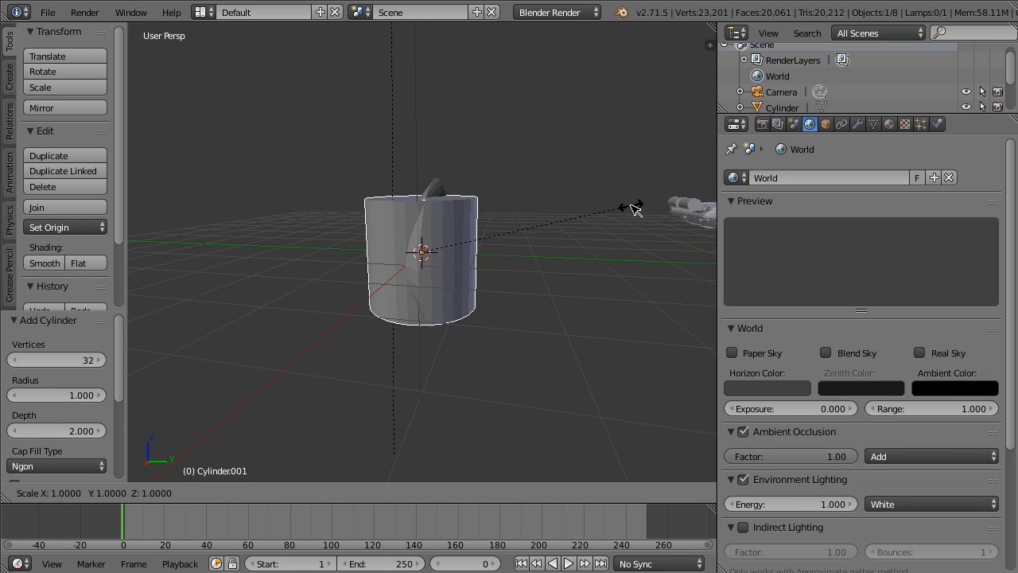
key(shift+z)
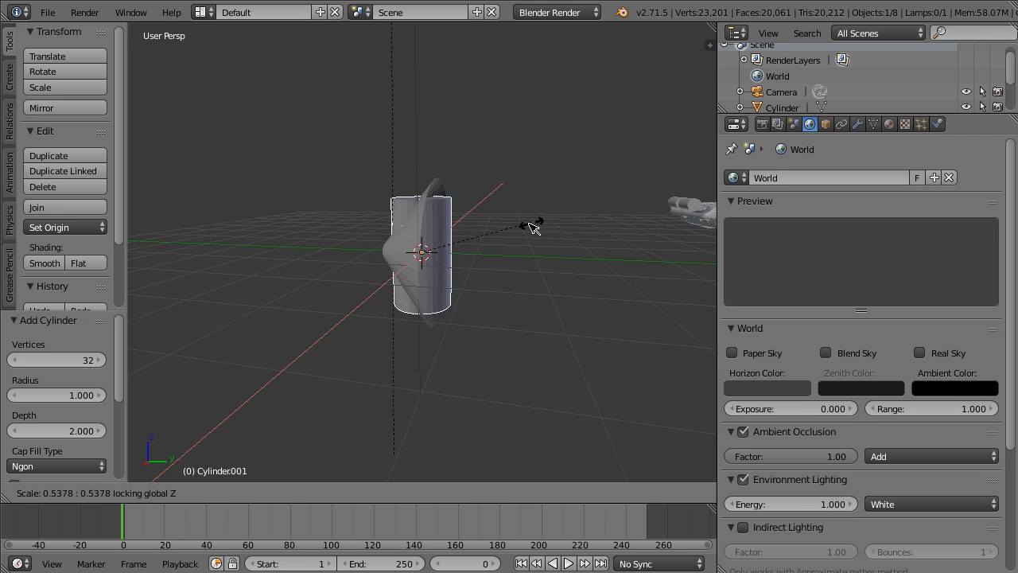
click(437, 241)
key(s)
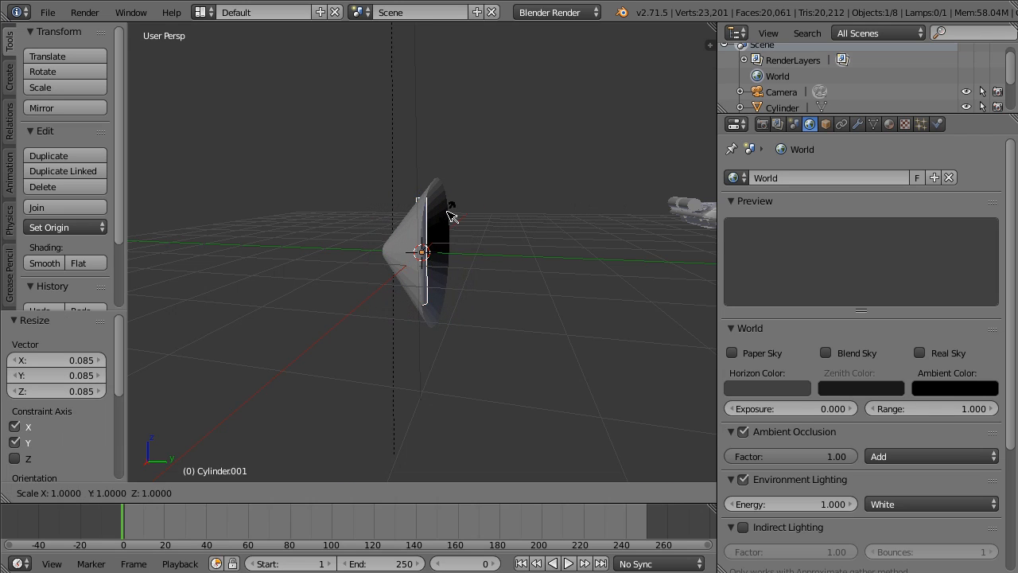
key(z)
click(455, 96)
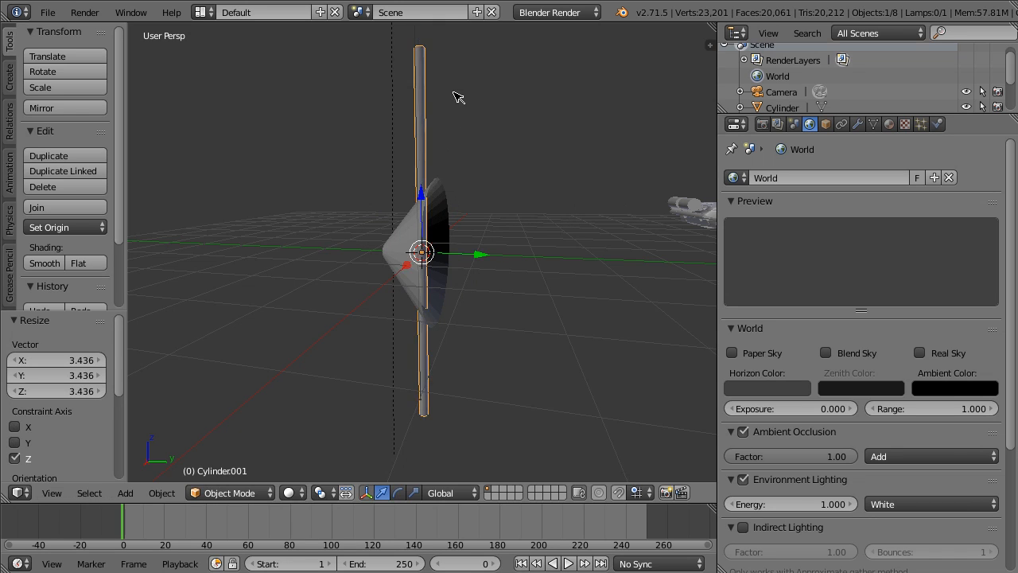
- Rotate the thin rod -90° around the global X axis so it lies along Y
scroll(451, 127, down, 3)
middle_drag(445, 141, 437, 141)
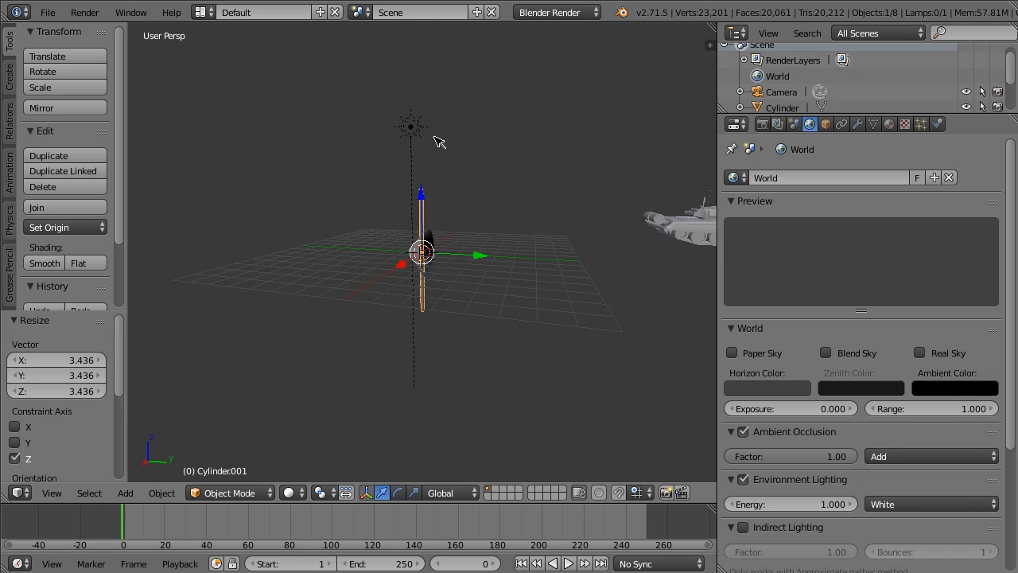
key(r)
key(x)
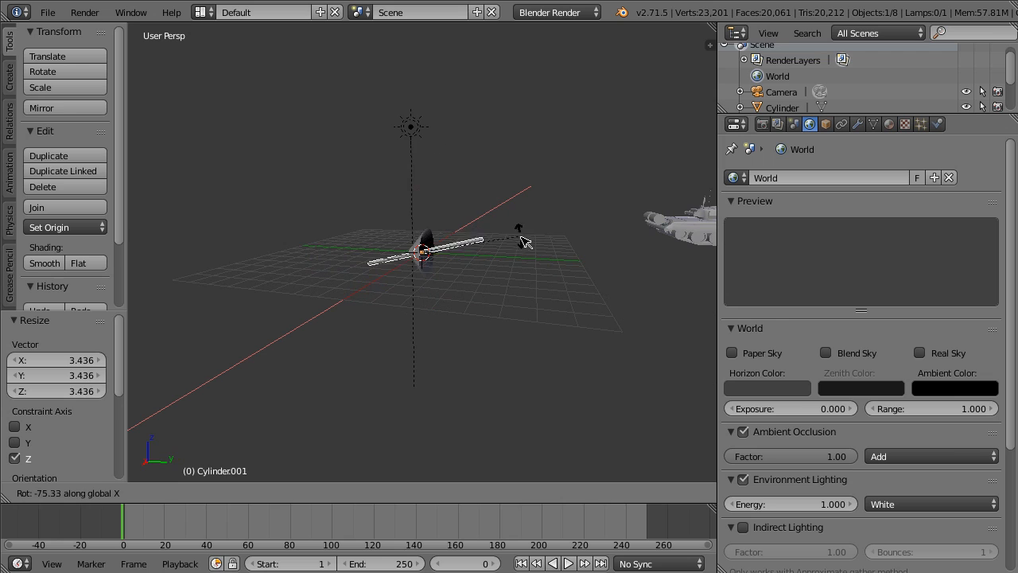
key(minus)
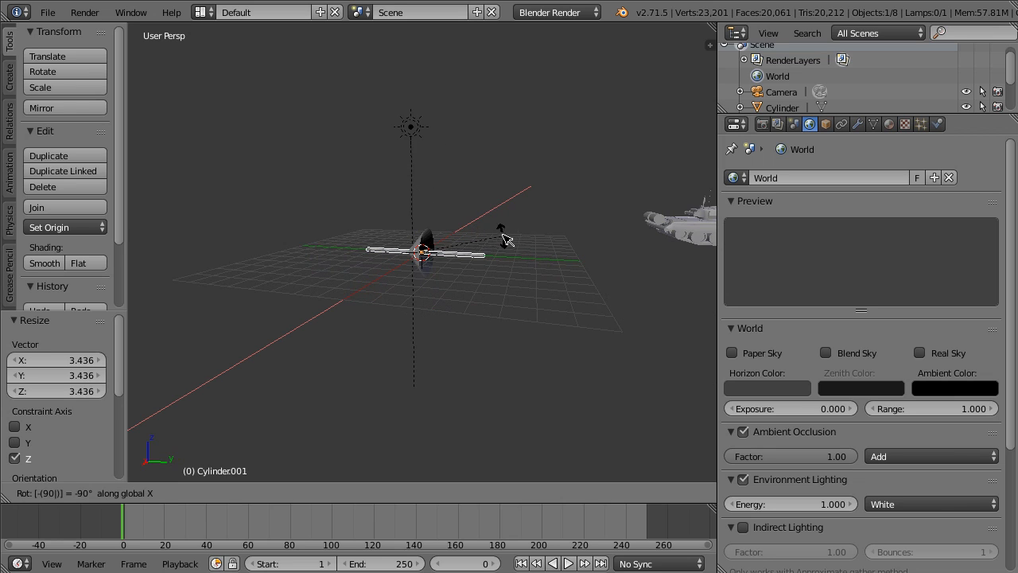
text(90)
key(Return)
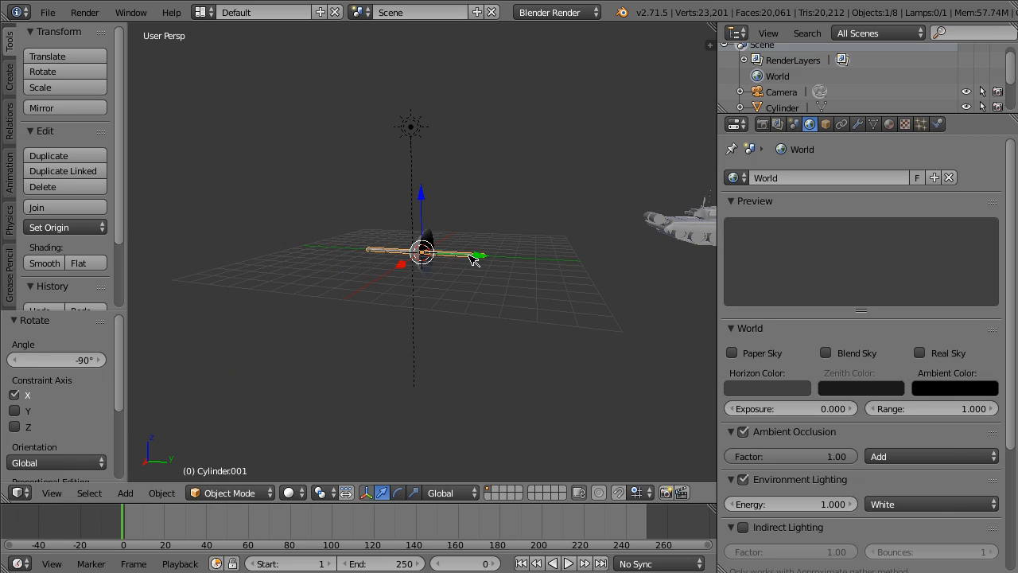
- Move the rod 2.946 along Y so that it extends outward from inside the cone
key(g)
key(y)
click(530, 268)
scroll(531, 269, up, 5)
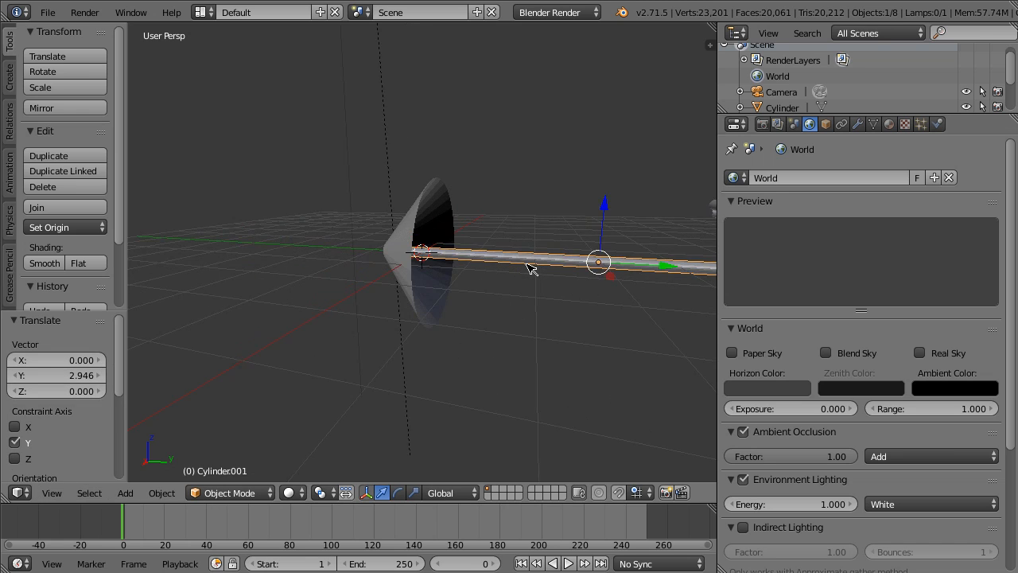
middle_drag(529, 268, 479, 275)
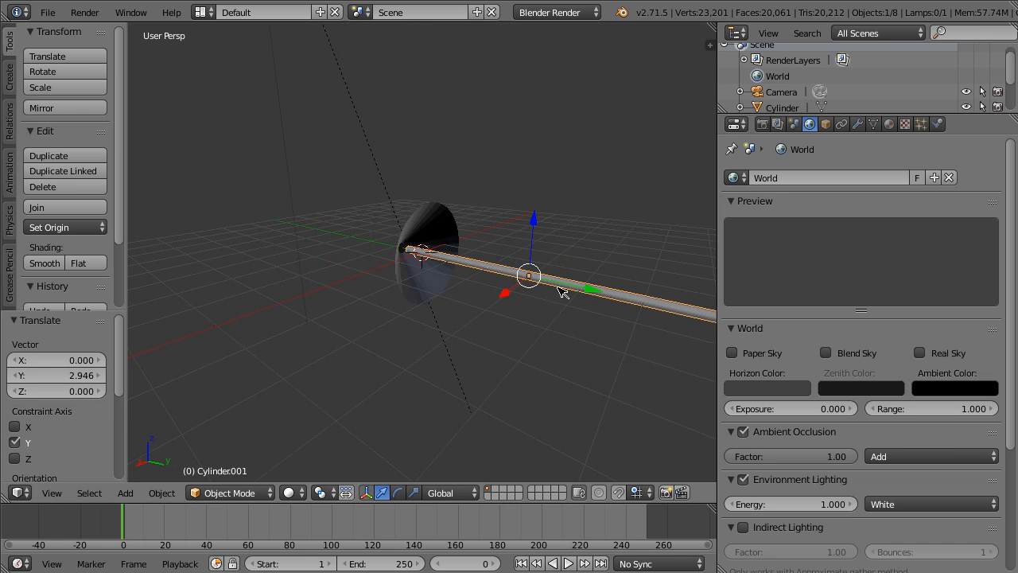
- Readjust the rod along Y, starting with a 1.122 move and ending with -0.304, so its near end sits inside the cone
key(g)
key(y)
click(643, 298)
middle_drag(642, 297, 713, 266)
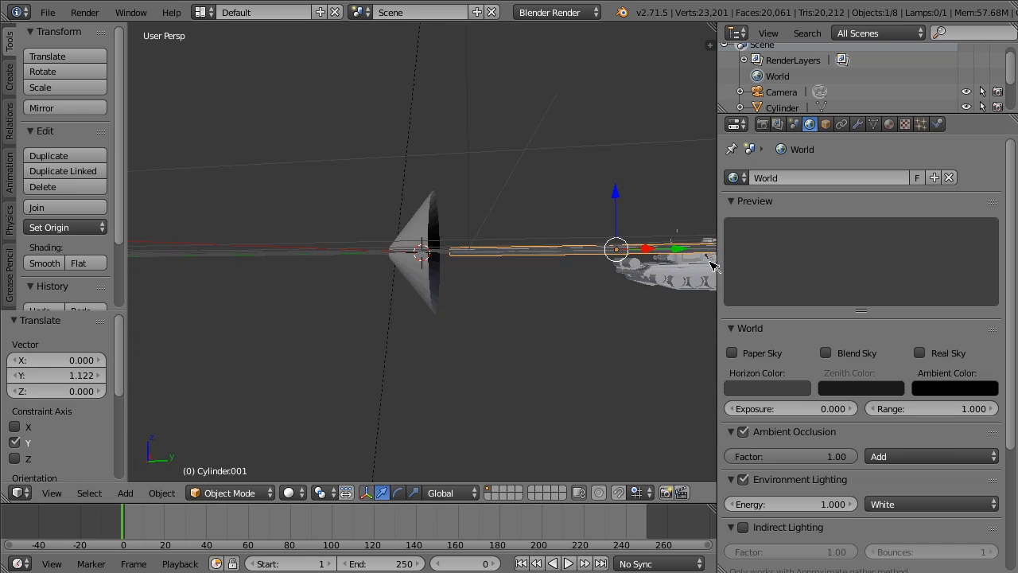
key(g)
key(y)
click(647, 246)
middle_drag(647, 247, 638, 277)
key(g)
key(y)
click(562, 296)
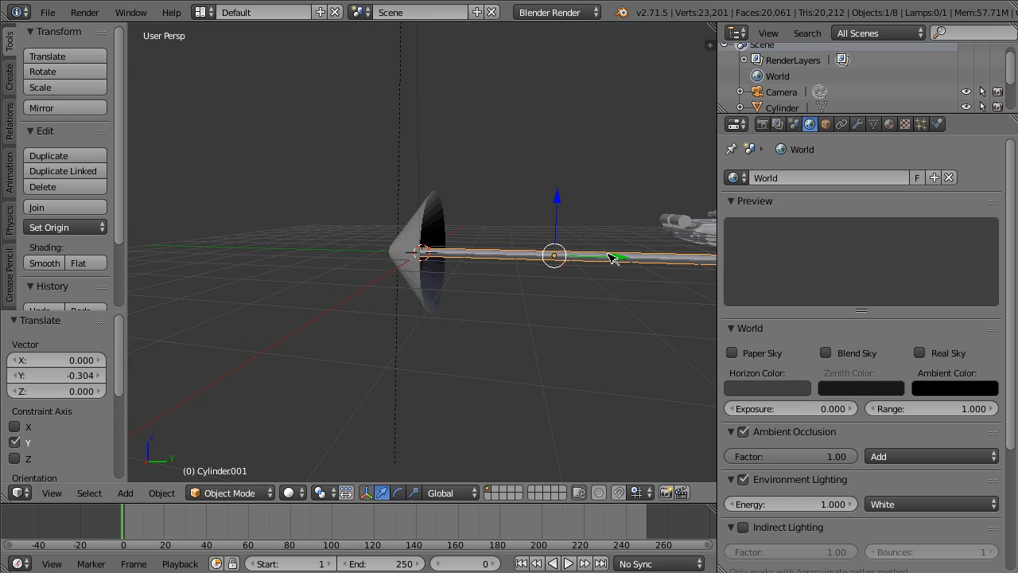
- Thicken the rod by scaling it on X and Z only, with the Y axis locked
key(s)
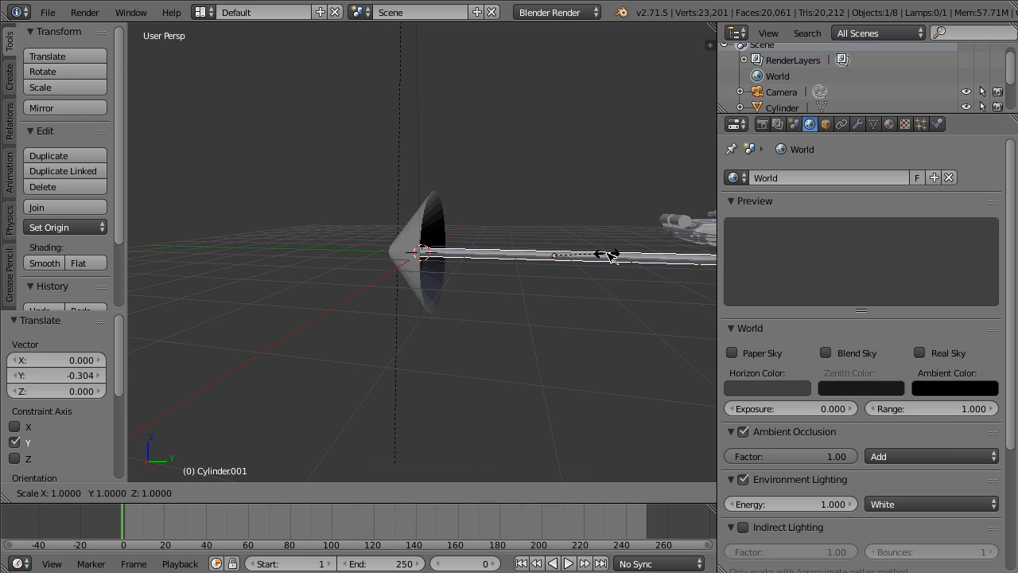
key(y)
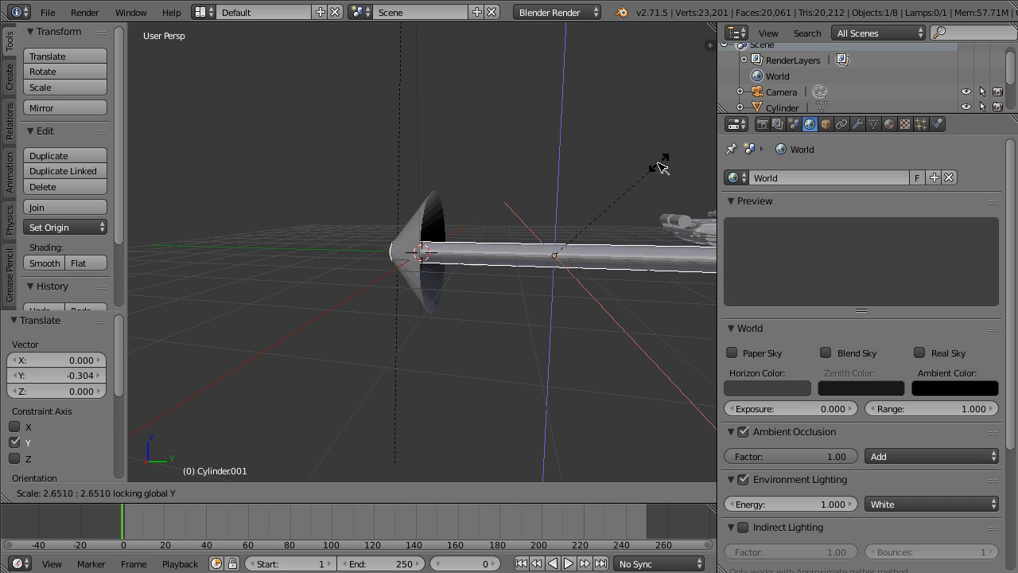
click(596, 237)
- In Edit Mode, select the ring of vertices at the rod's far end and scale it down by a factor of 0.229
middle_drag(554, 231, 374, 224)
key(Tab)
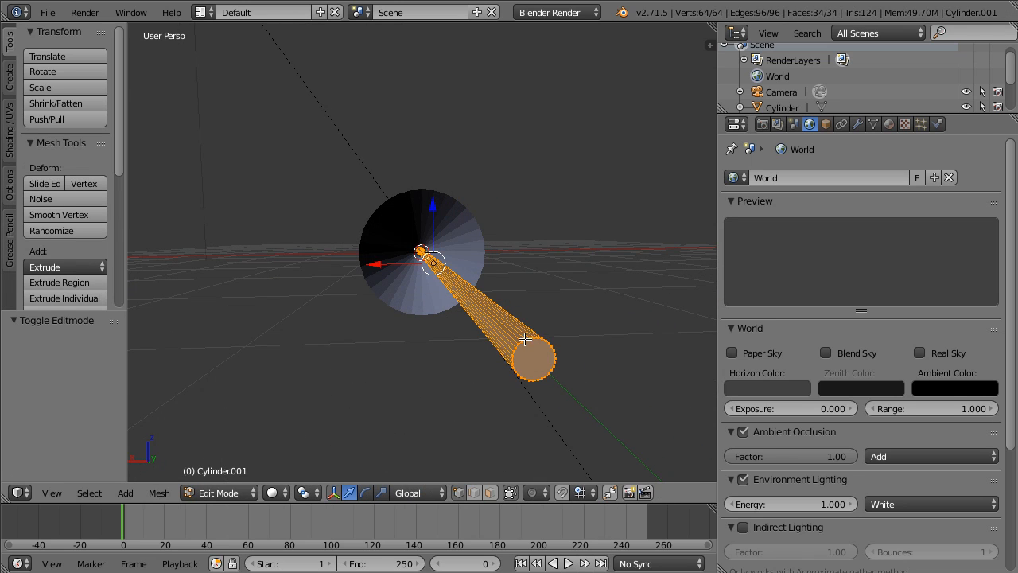
right_click(529, 350)
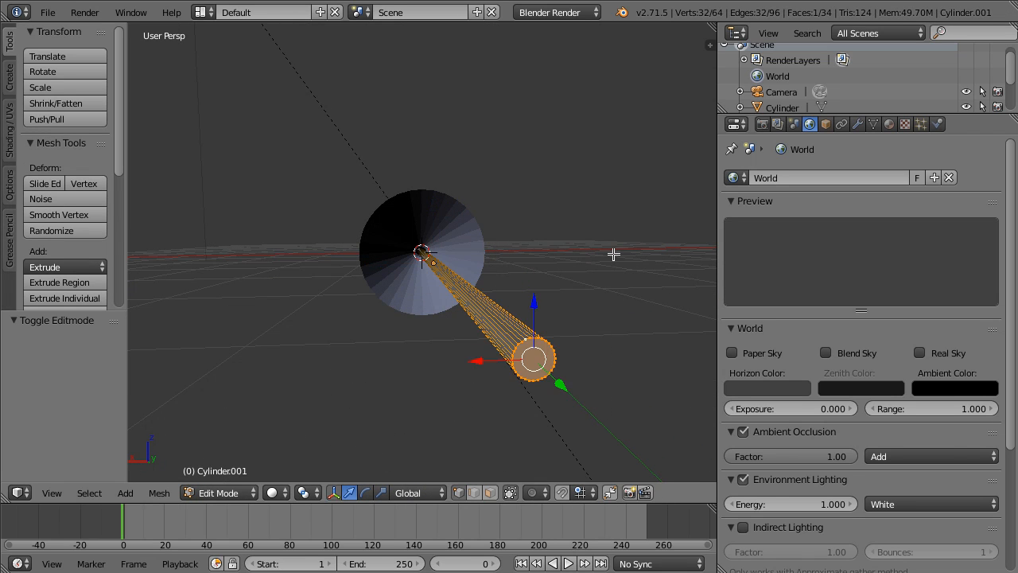
key(s)
click(551, 335)
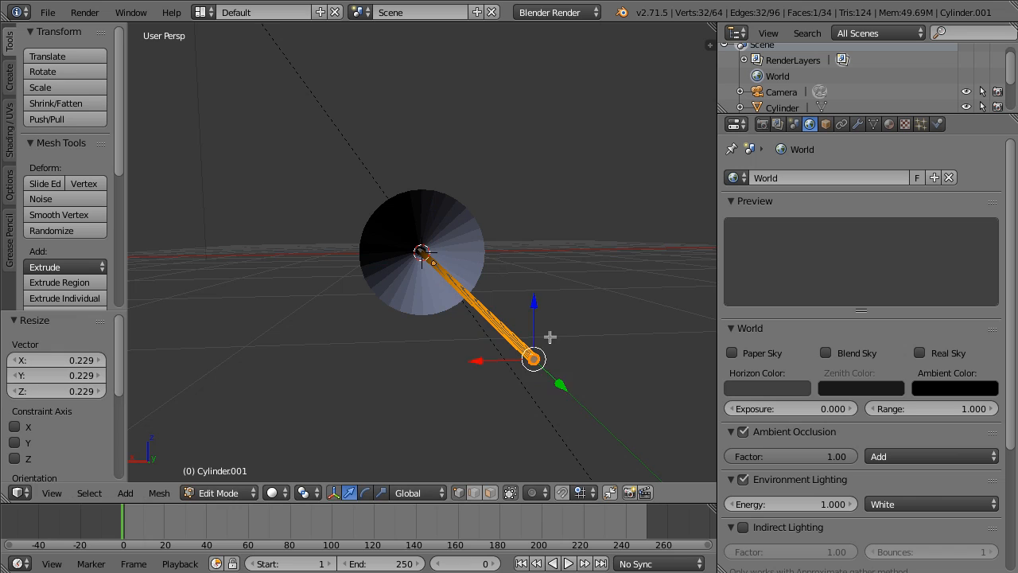
middle_drag(550, 338, 581, 298)
key(Tab)
key(Tab)
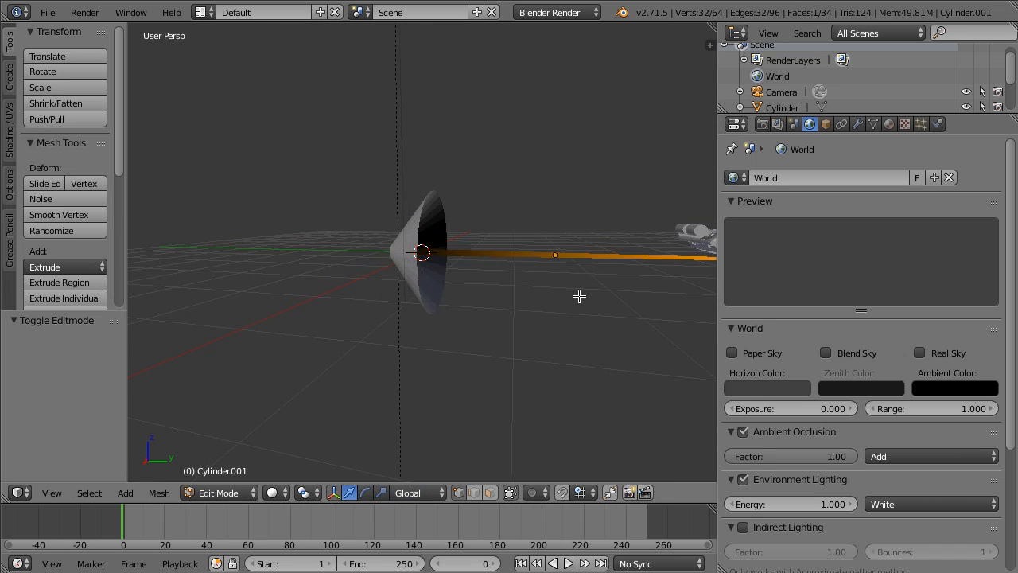
- Add 25 evenly spaced loop cuts along the rod, with an edge slide of 0
scroll(579, 296, down, 2)
key(ctrl+r)
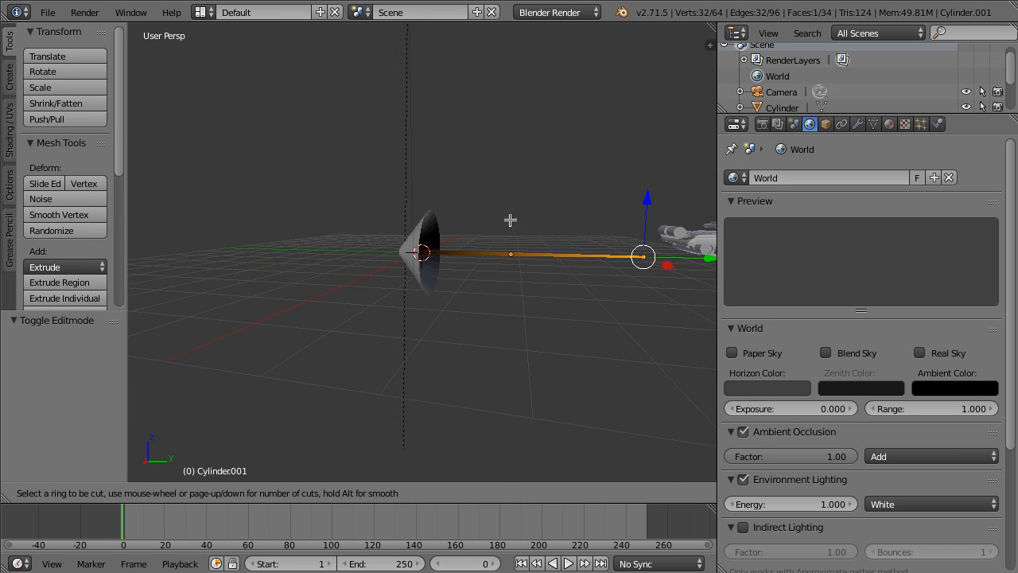
scroll(529, 243, up, 1)
scroll(529, 243, up, 6)
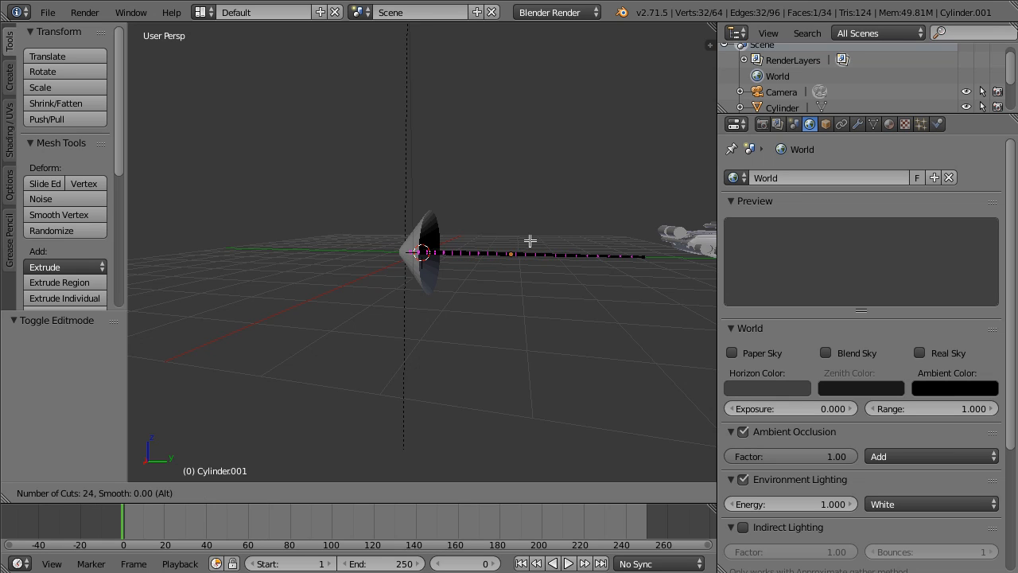
click(529, 240)
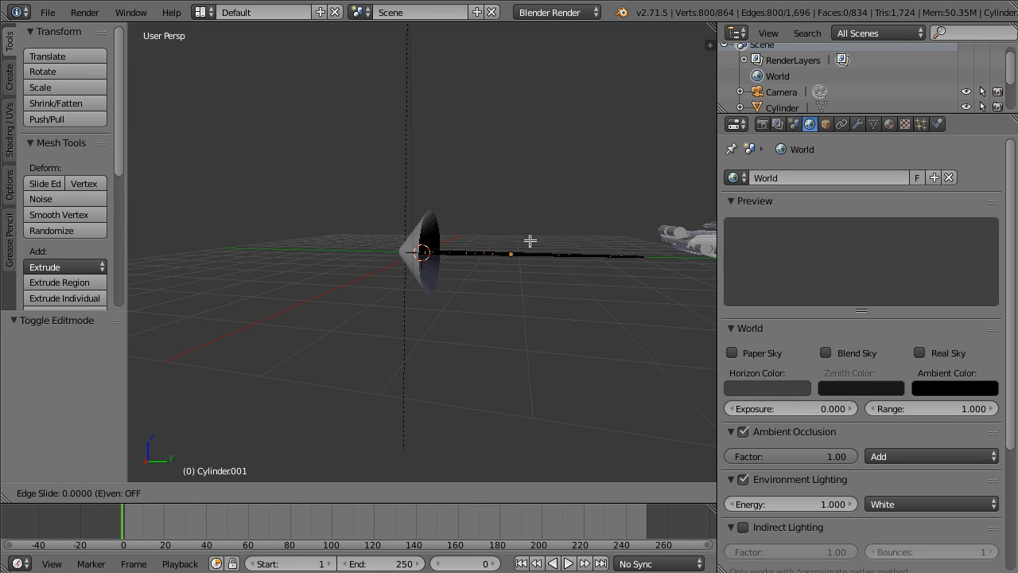
key(0)
key(Return)
scroll(530, 239, up, 6)
- In wireframe display and vertex select mode, box-select the ring of vertices at the middle of the rod
middle_drag(530, 239, 340, 331)
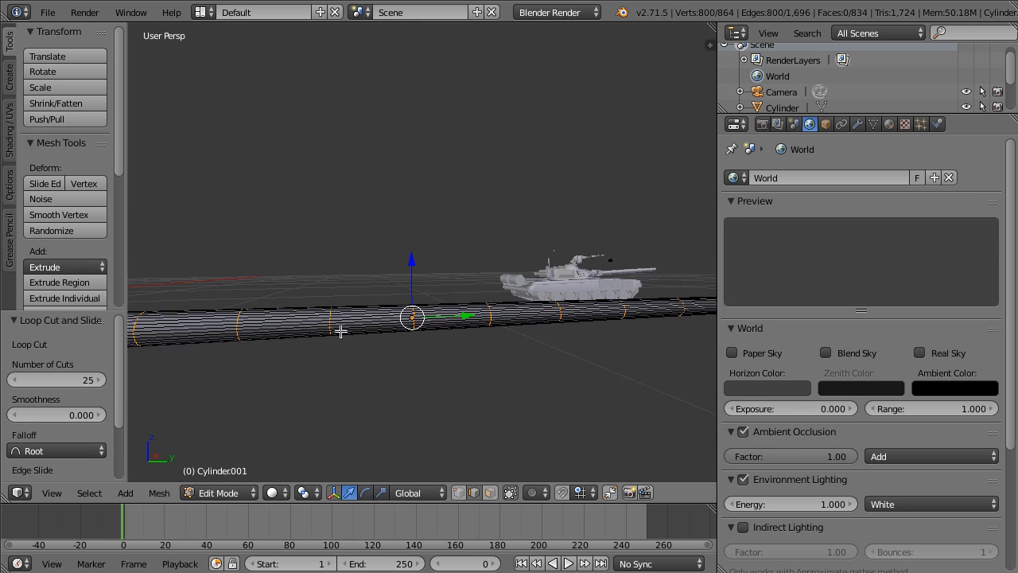
right_click(419, 336)
right_click(418, 323)
key(z)
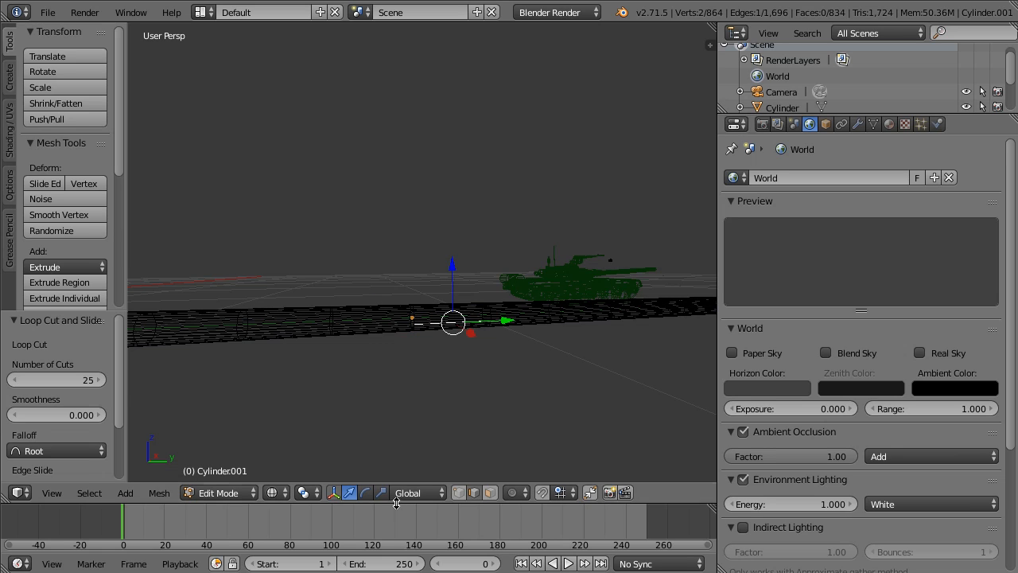
click(459, 493)
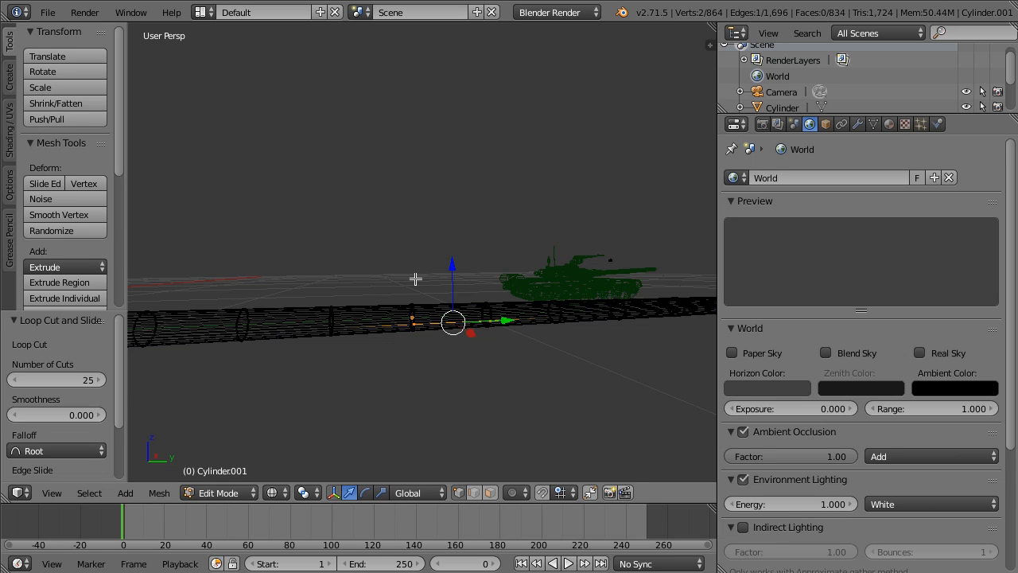
right_click(413, 299)
key(b)
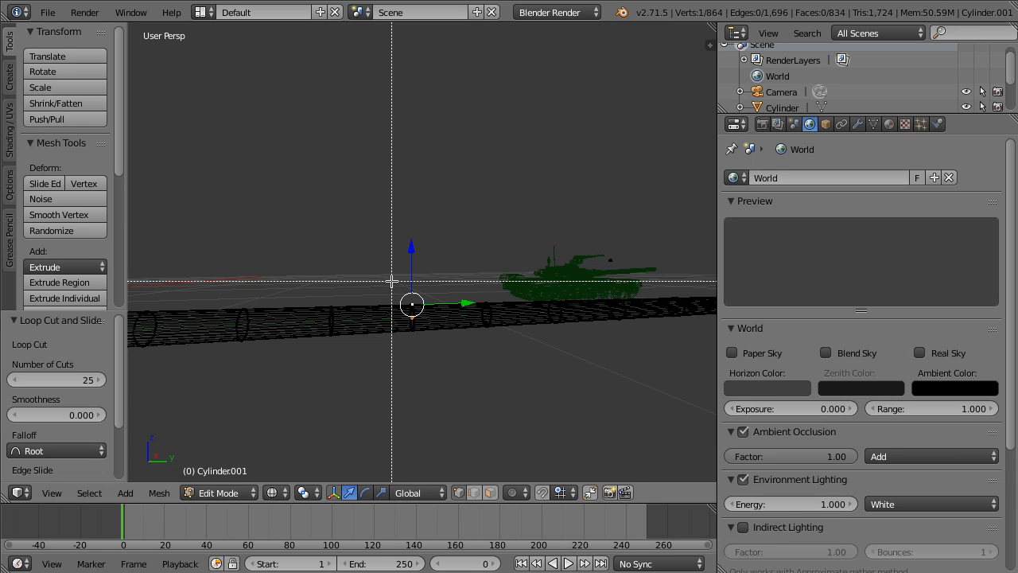
drag(391, 282, 431, 385)
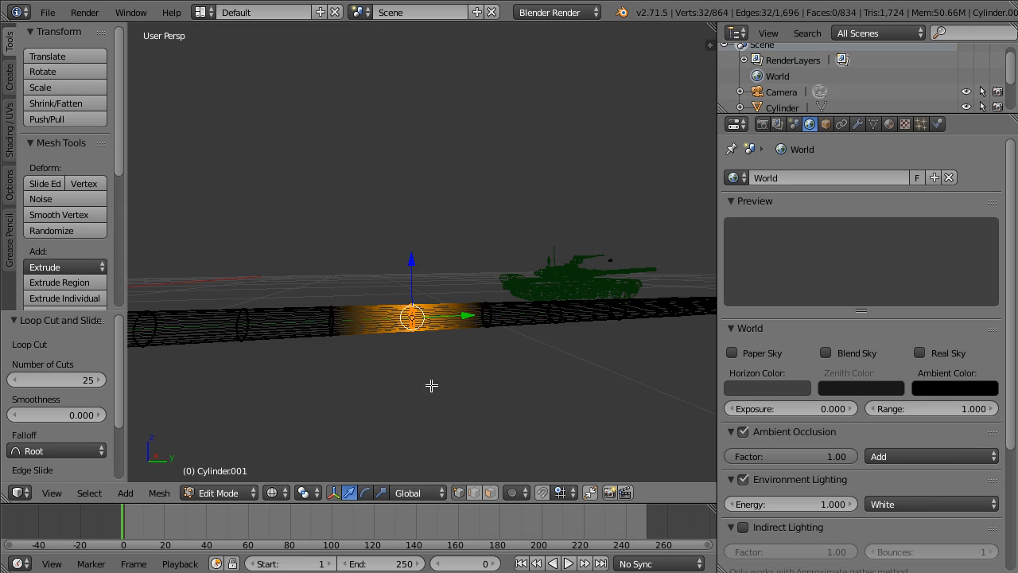
- Enable proportional editing, try scaling the middle ring by 1.513, and undo that scale
click(516, 492)
click(530, 455)
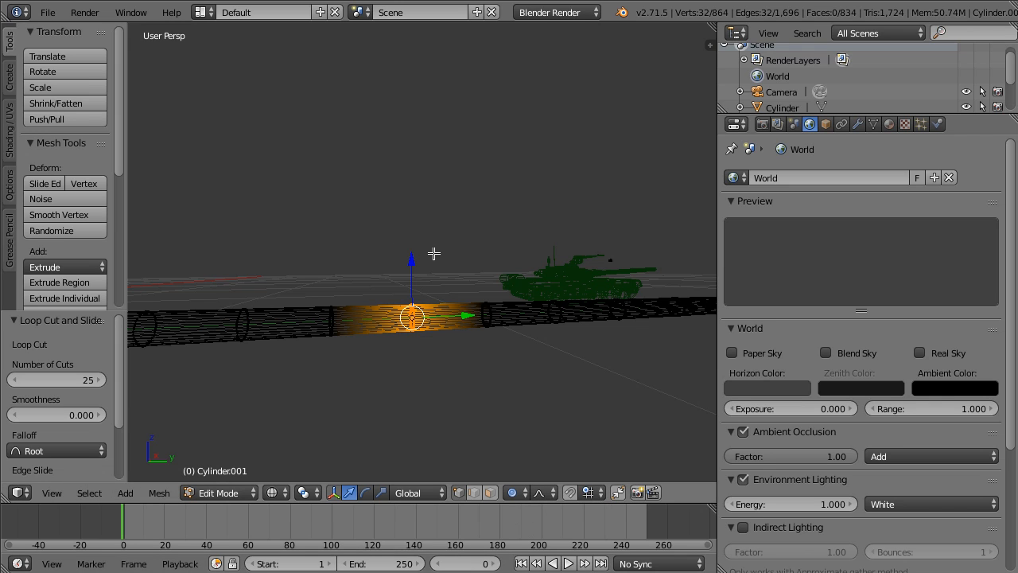
key(s)
click(447, 226)
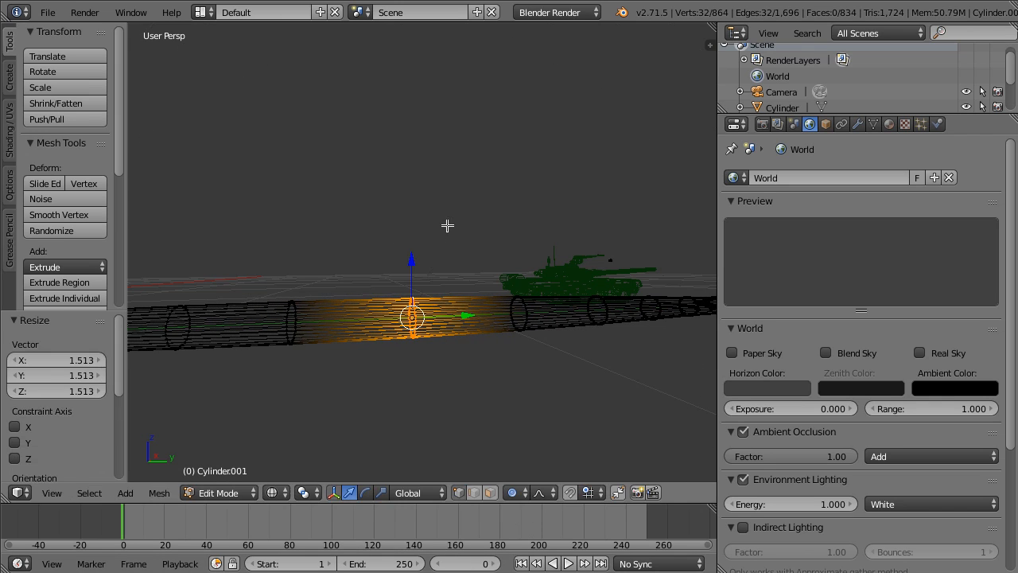
key(ctrl+z)
- Set the proportional size to 3.45 to span the rod while trying a uniform 1.6717 scale of its middle ring
scroll(447, 226, down, 8)
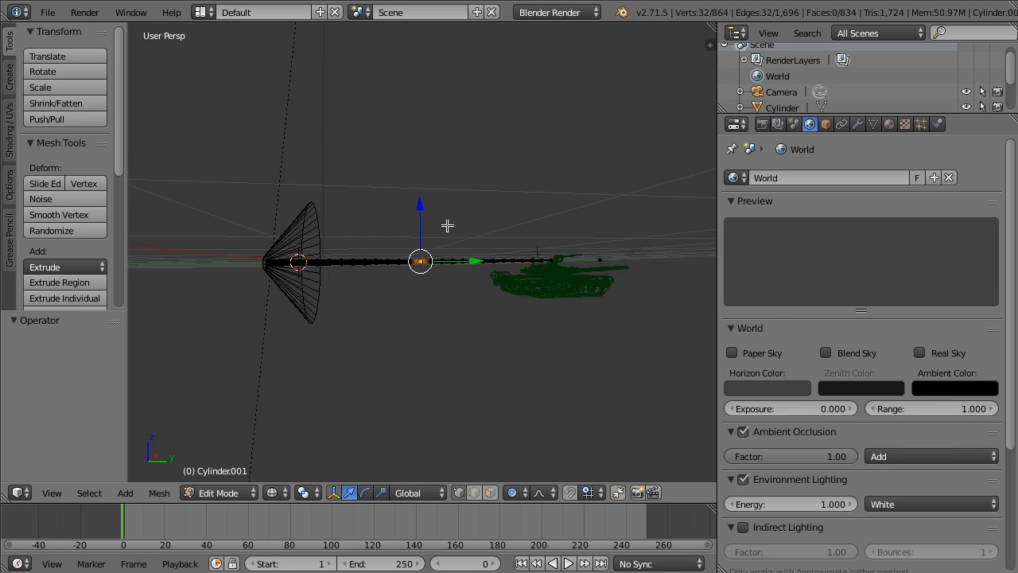
middle_drag(447, 226, 428, 247)
key(s)
scroll(434, 230, down, 2)
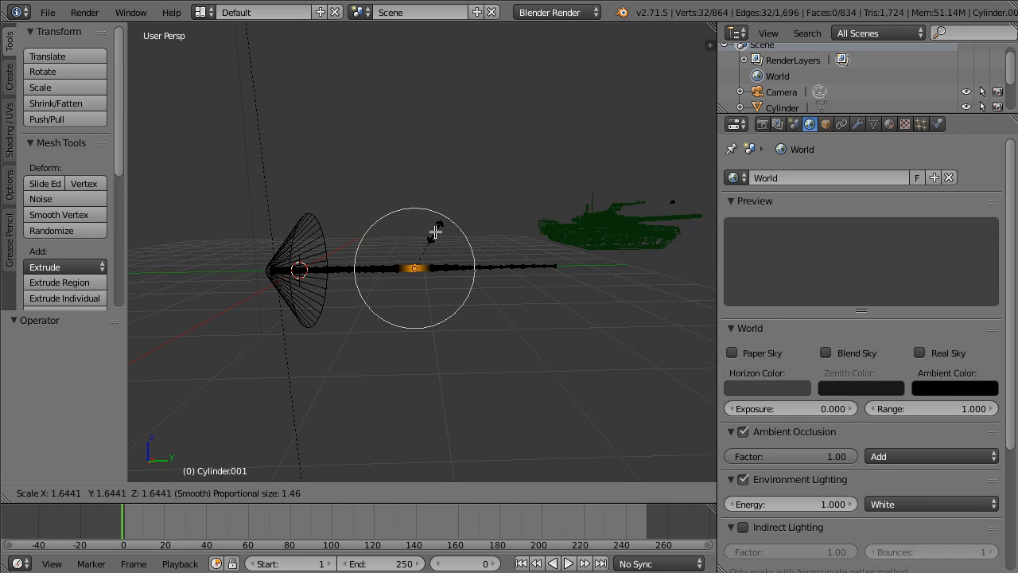
scroll(435, 231, down, 7)
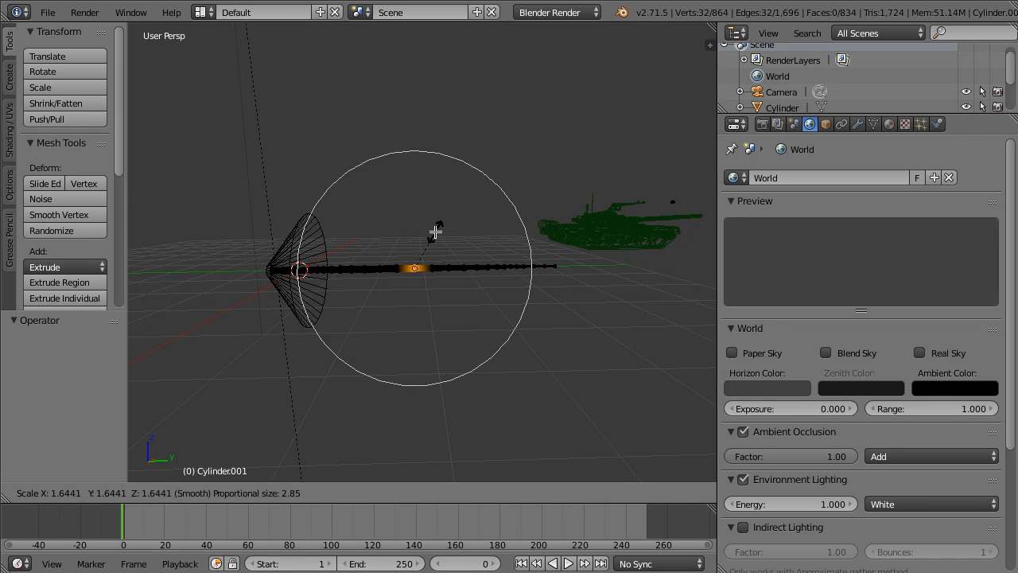
scroll(435, 231, down, 1)
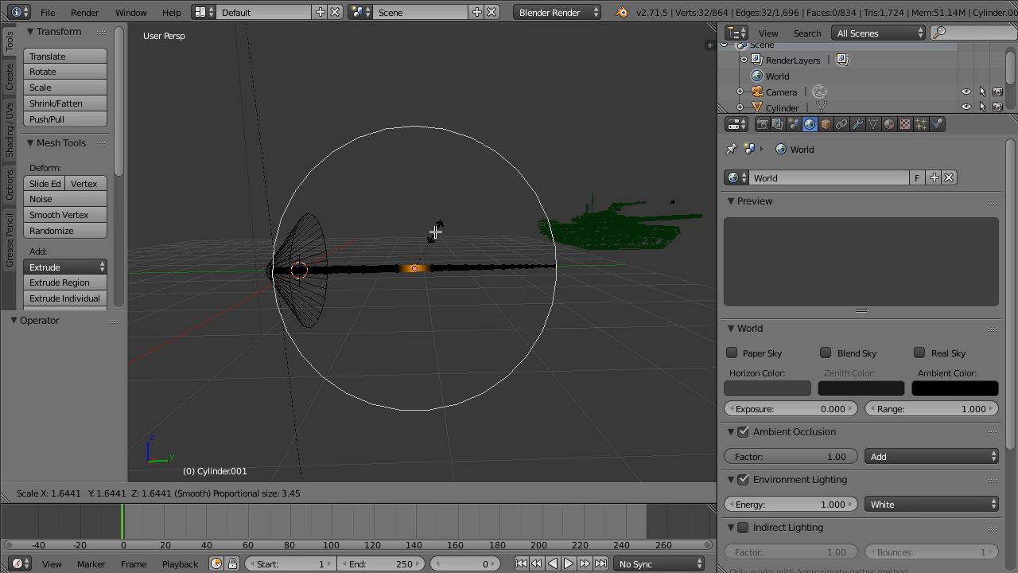
scroll(435, 231, down, 8)
scroll(435, 231, up, 11)
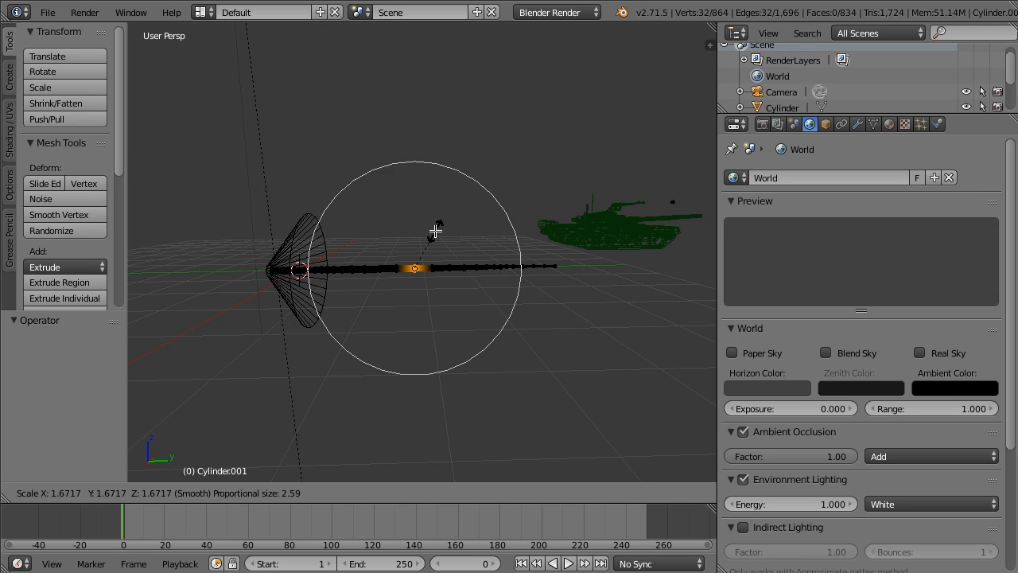
scroll(435, 232, down, 3)
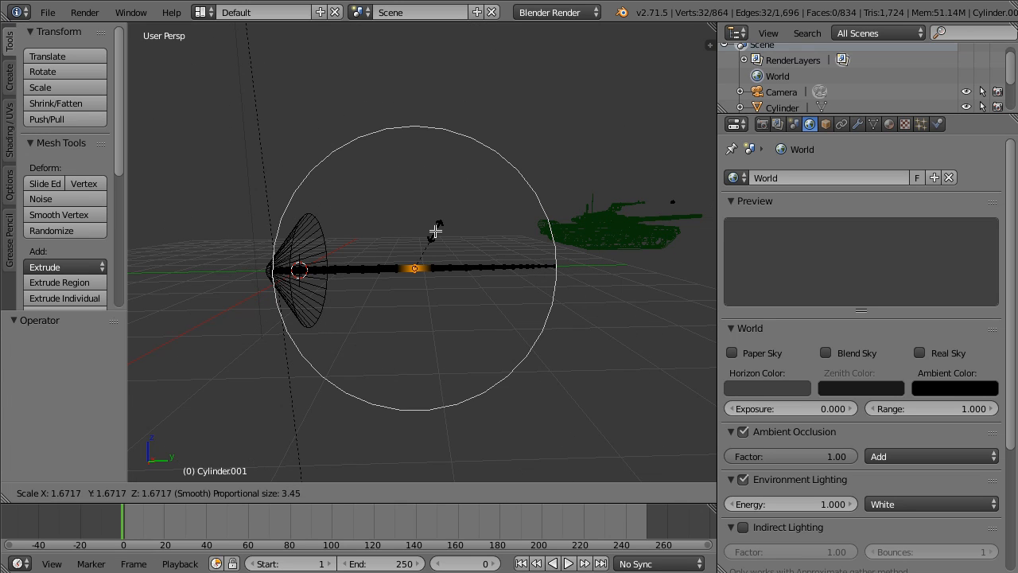
click(435, 232)
middle_drag(432, 228, 454, 223)
key(Tab)
key(Tab)
scroll(453, 224, down, 4)
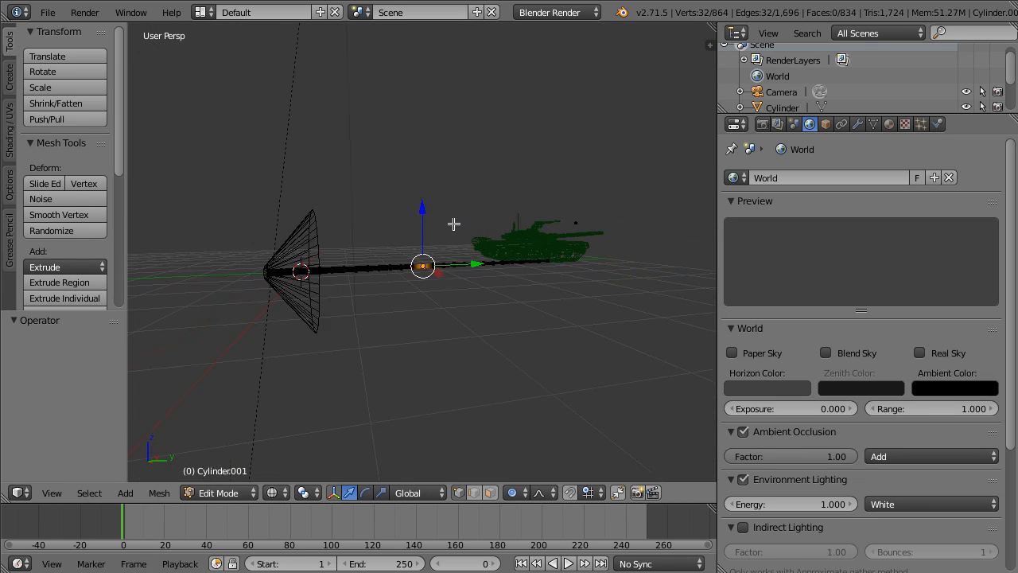
- Proportionally scale the middle ring by 3.081 on X and Z only, with Y locked, and return to Object Mode
key(s)
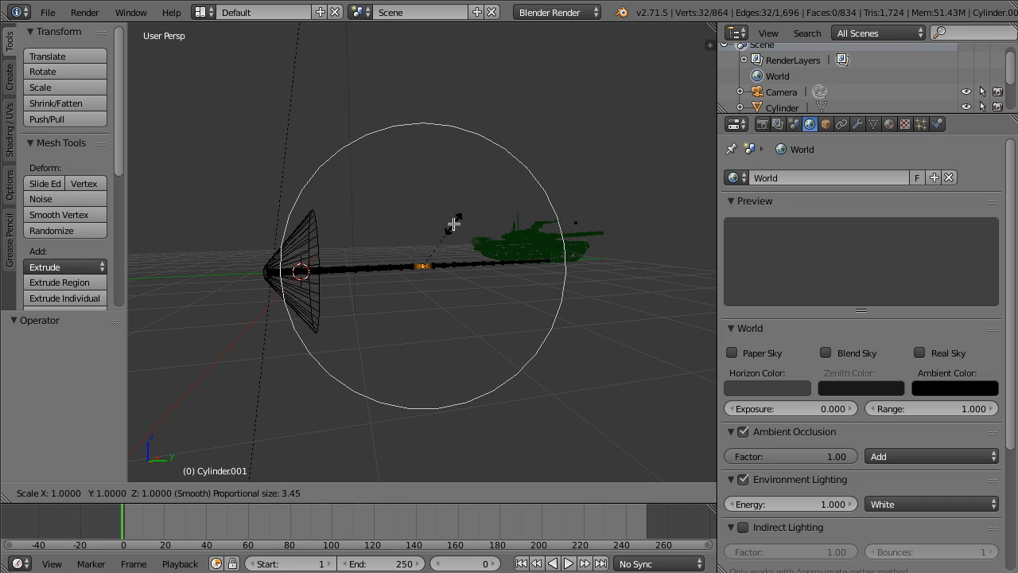
key(shift+y)
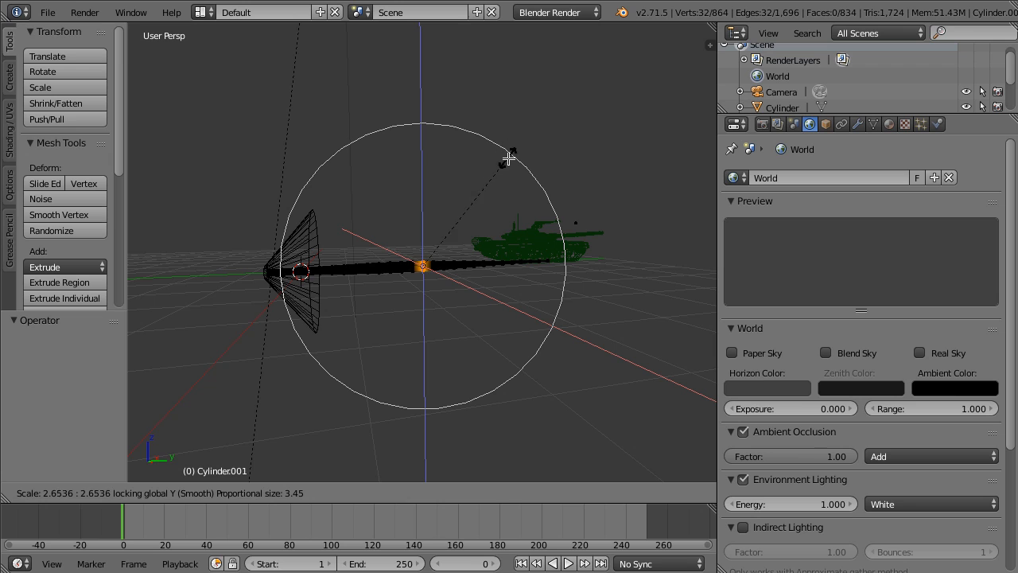
click(536, 153)
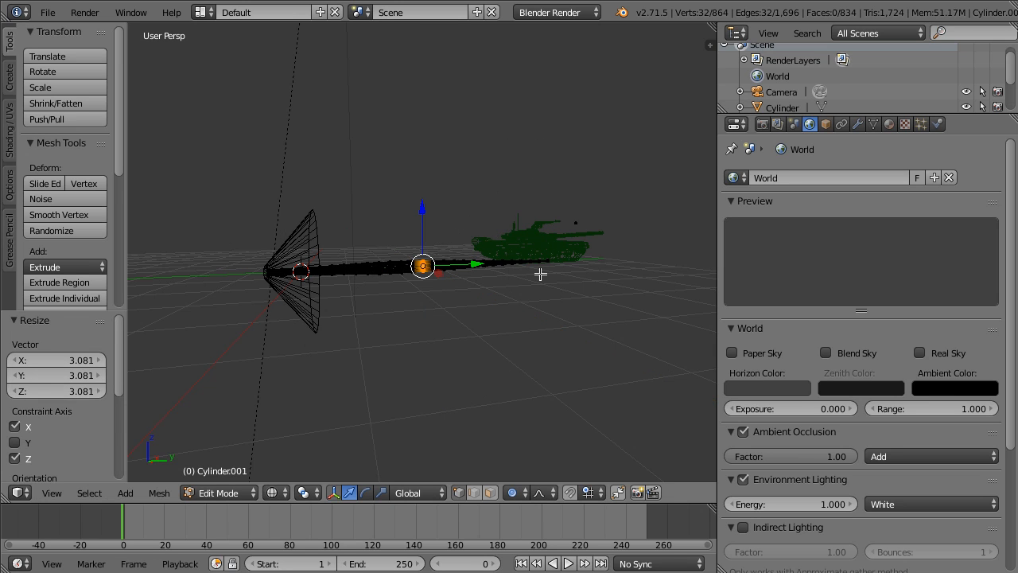
key(Tab)
- Render the scene to check the reshaped rod and cone, and close the render
middle_drag(544, 279, 424, 269)
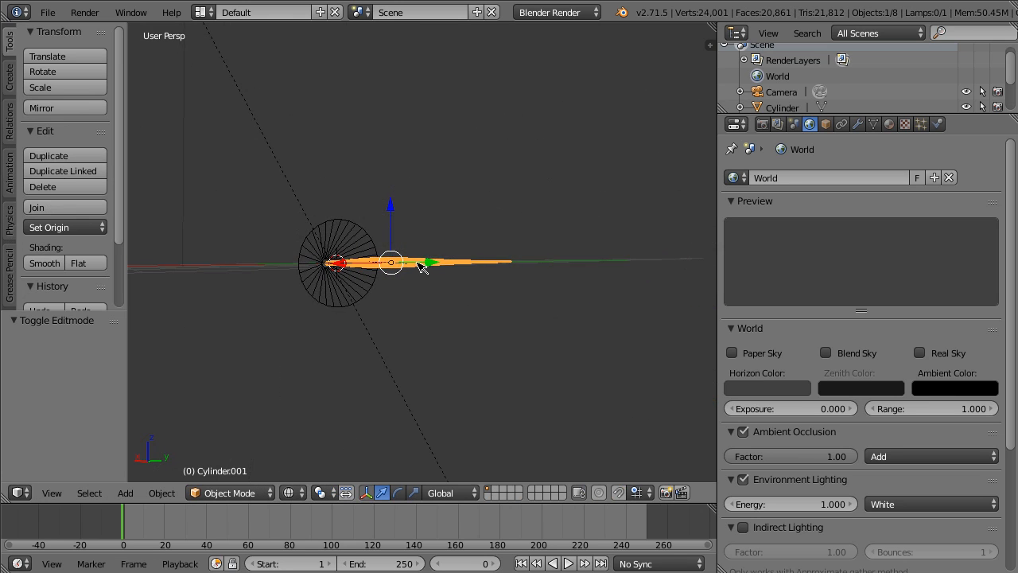
key(F12)
key(Escape)
scroll(456, 265, down, 6)
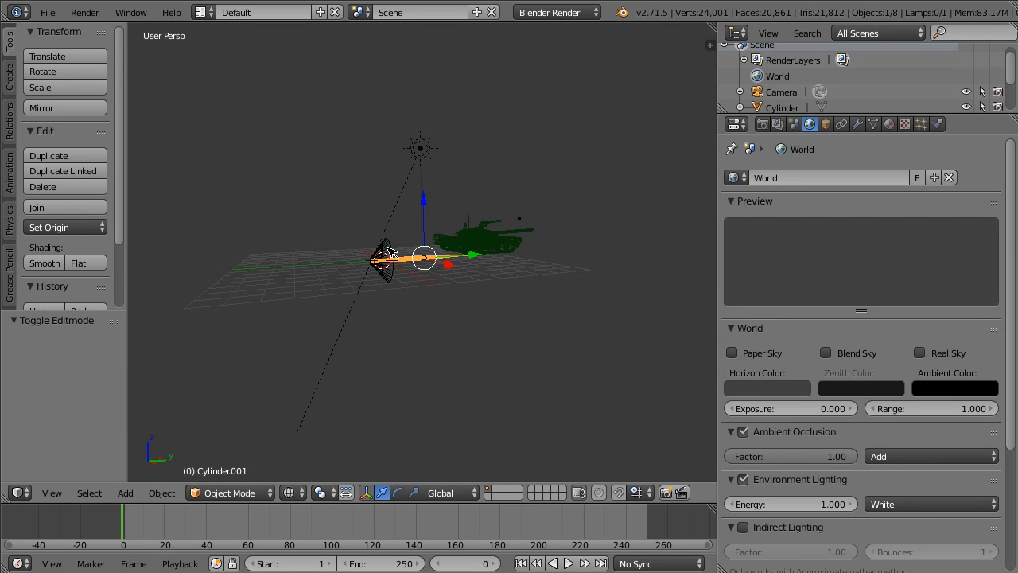
- Select the cone, add the rod as the active object, and parent the cone to the rod with the Object option
right_click(389, 252)
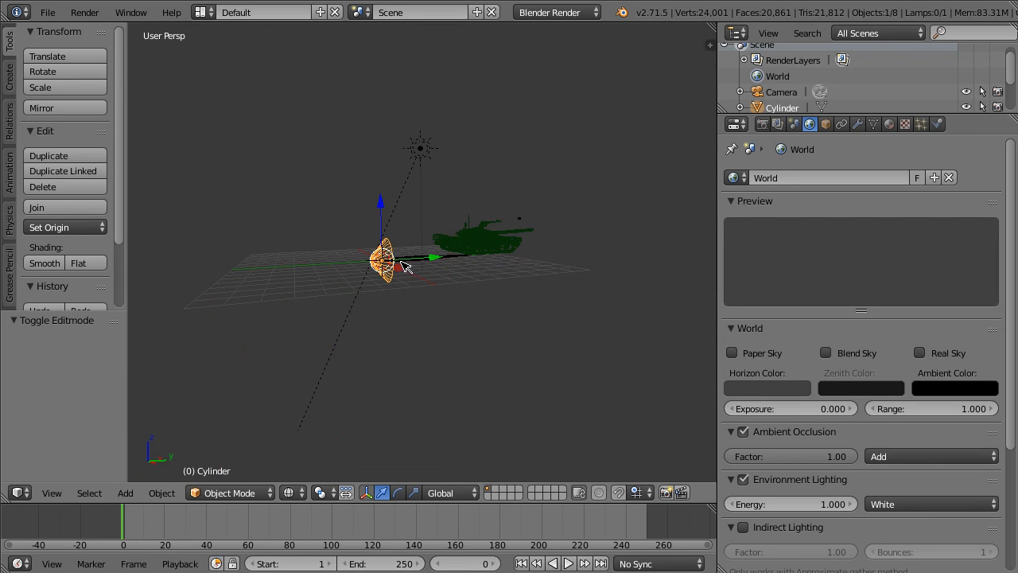
scroll(404, 267, up, 4)
right_click(403, 265)
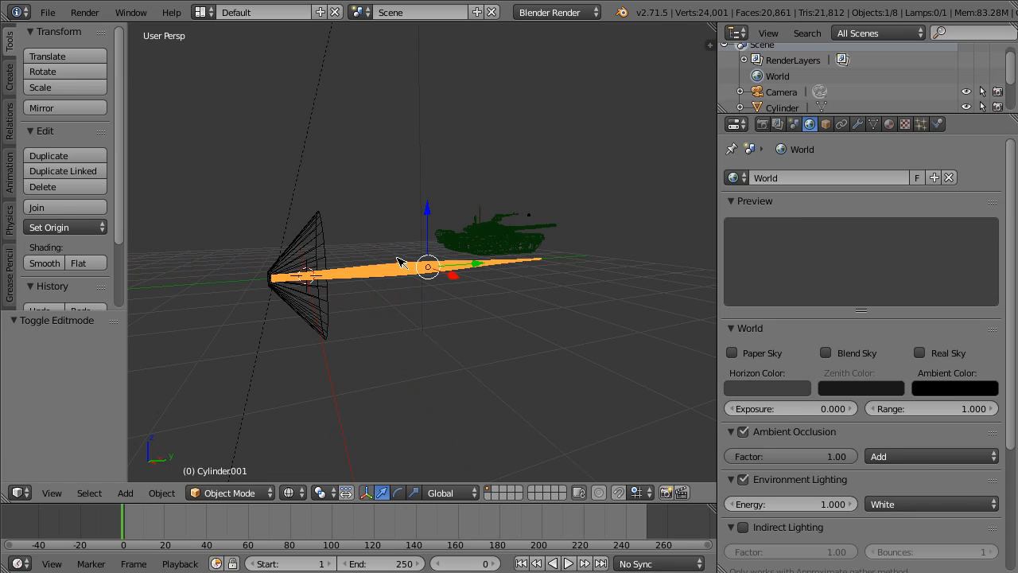
right_click(310, 239)
right_click(356, 271)
right_click(313, 251)
right_click(383, 272)
right_click(314, 242)
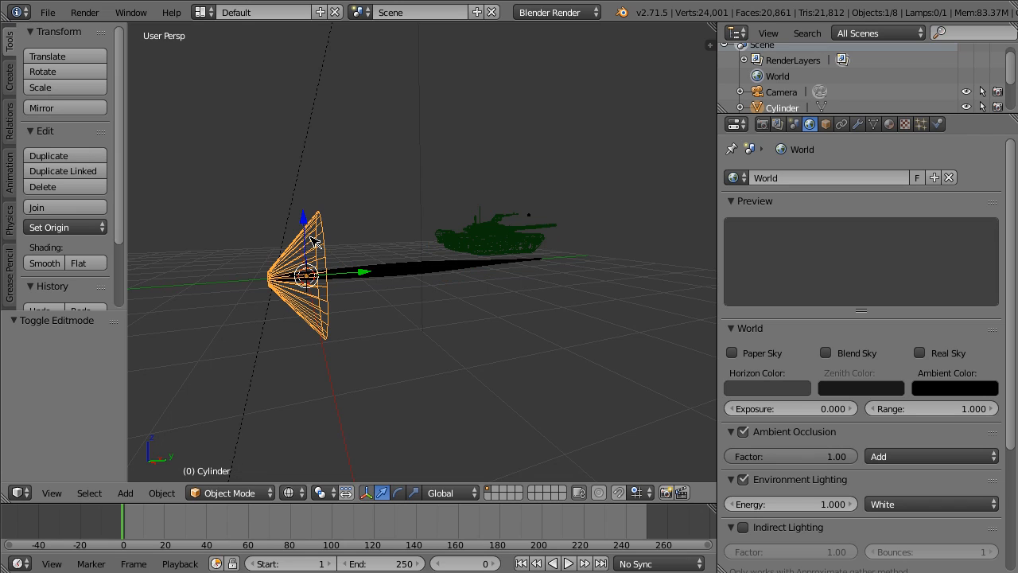
shift+right_click(392, 272)
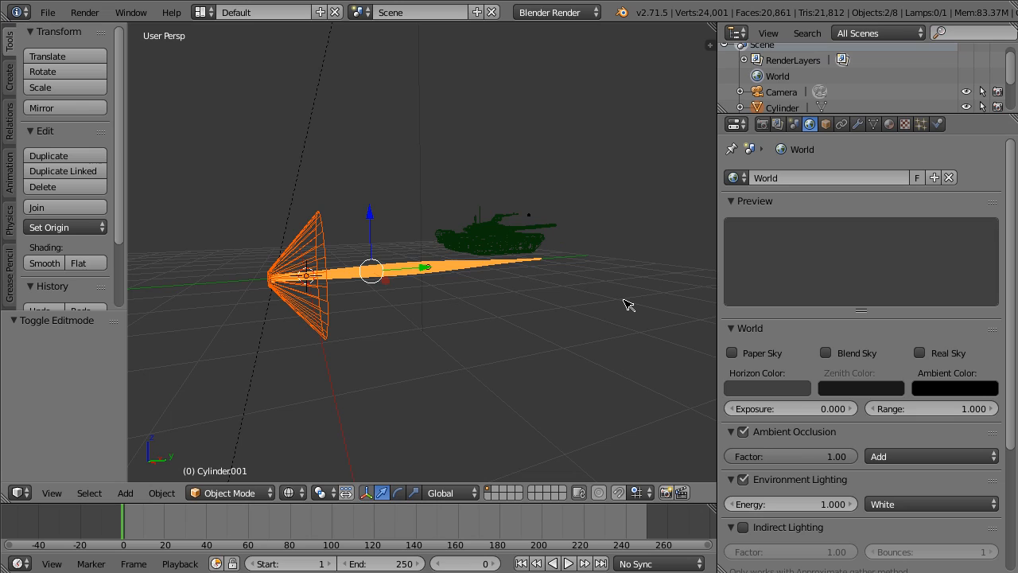
key(ctrl+p)
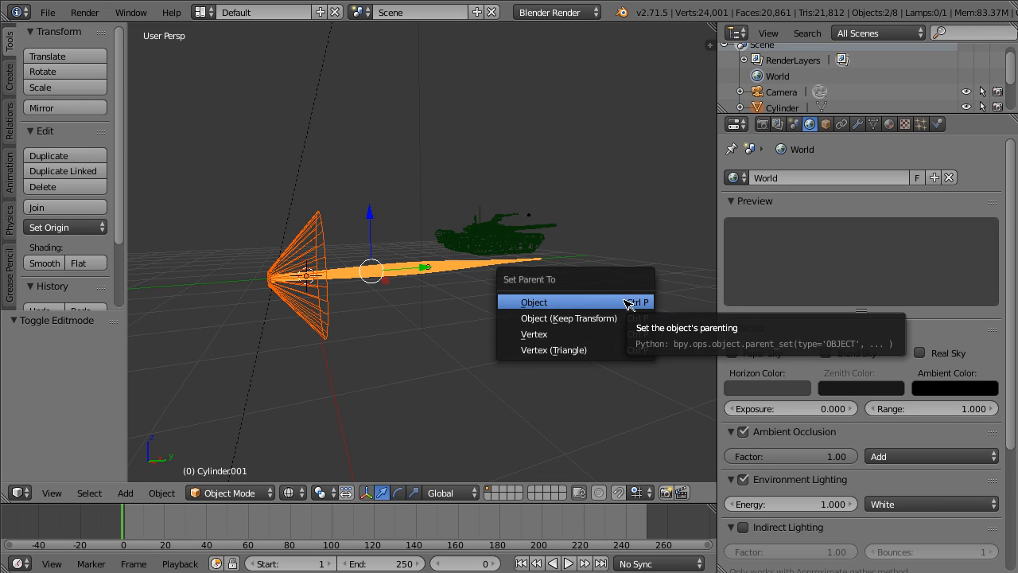
click(628, 305)
- Try moving the cone by itself to test the parenting, and undo the move
right_click(318, 271)
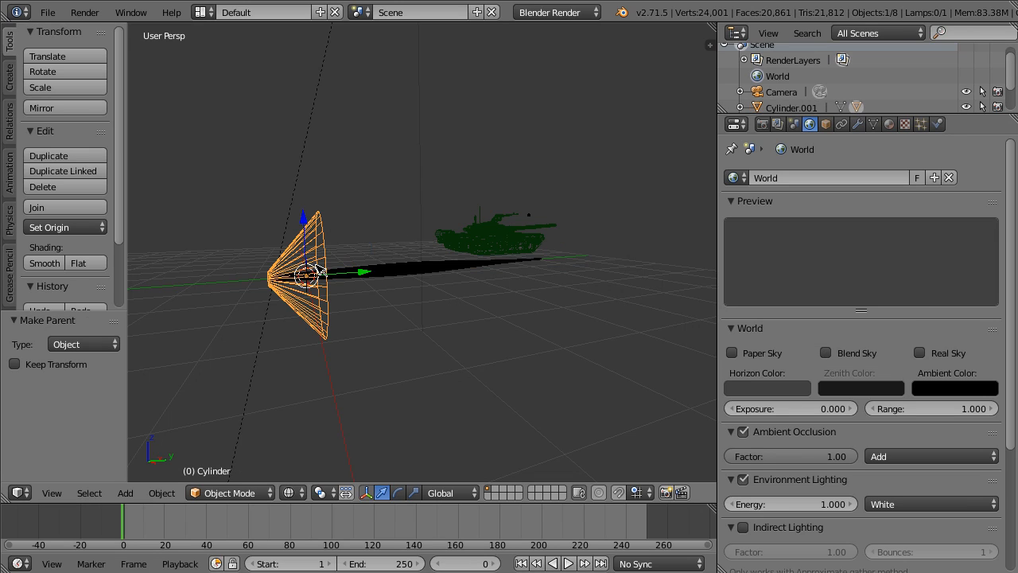
drag(309, 220, 378, 273)
key(ctrl+z)
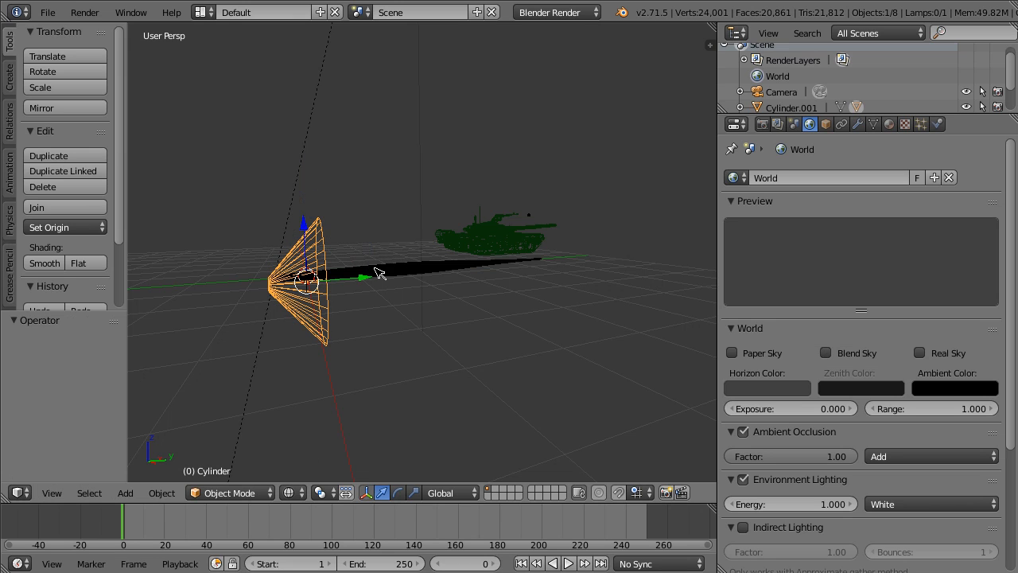
right_click(376, 272)
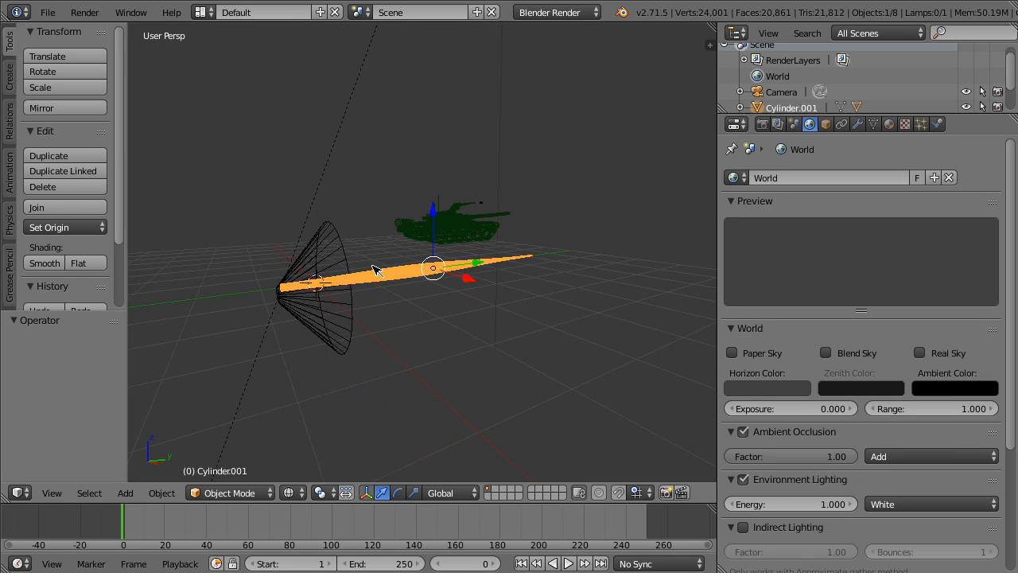
key(ctrl+z)
- Try moving the parent rod to test whether the cone follows it
right_click(402, 279)
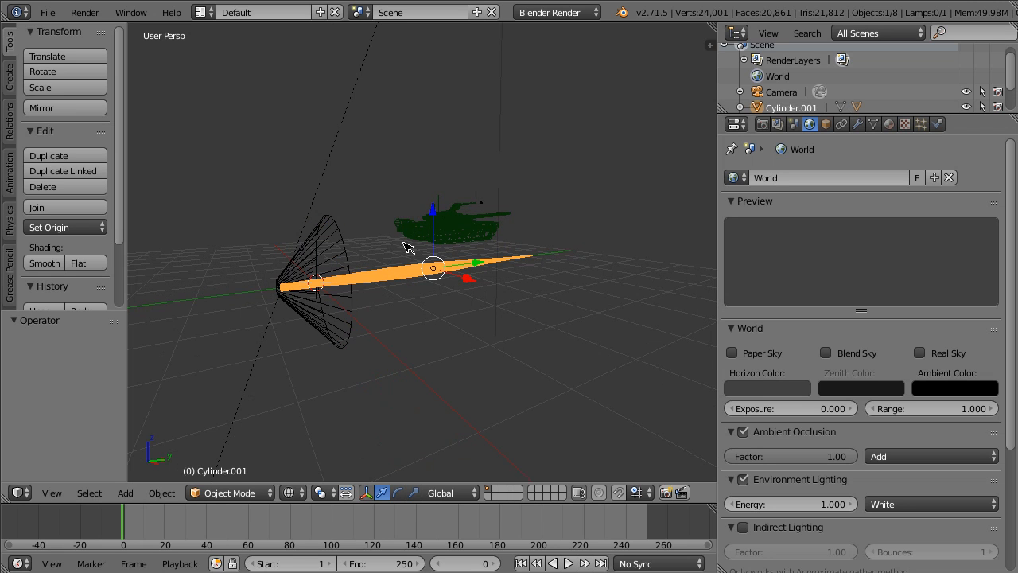
drag(428, 227, 413, 301)
click(297, 288)
middle_drag(290, 316, 425, 254)
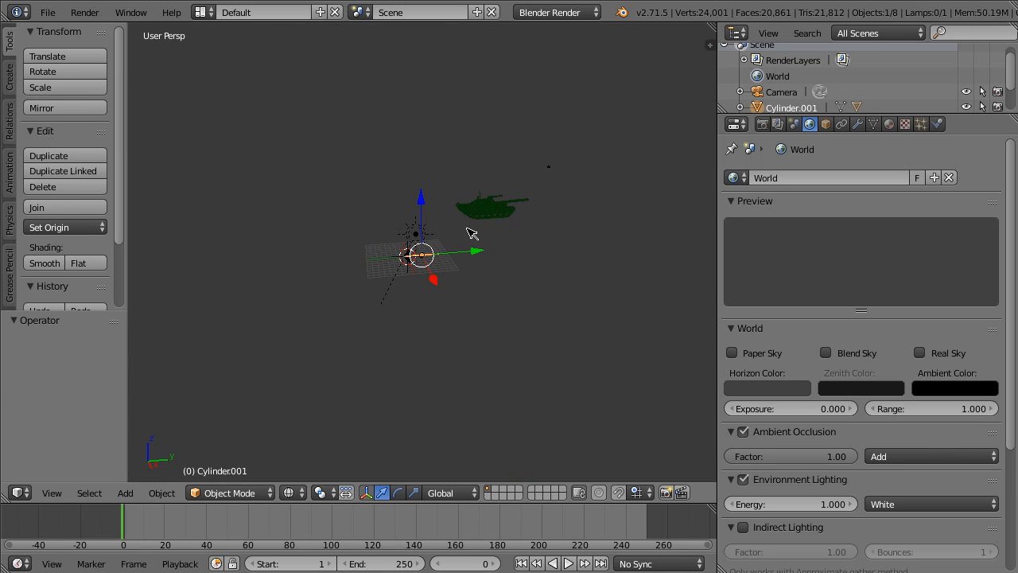
- Select the parent rod and move it together with the cone 17.342 along Y
right_click(521, 200)
scroll(521, 208, up, 8)
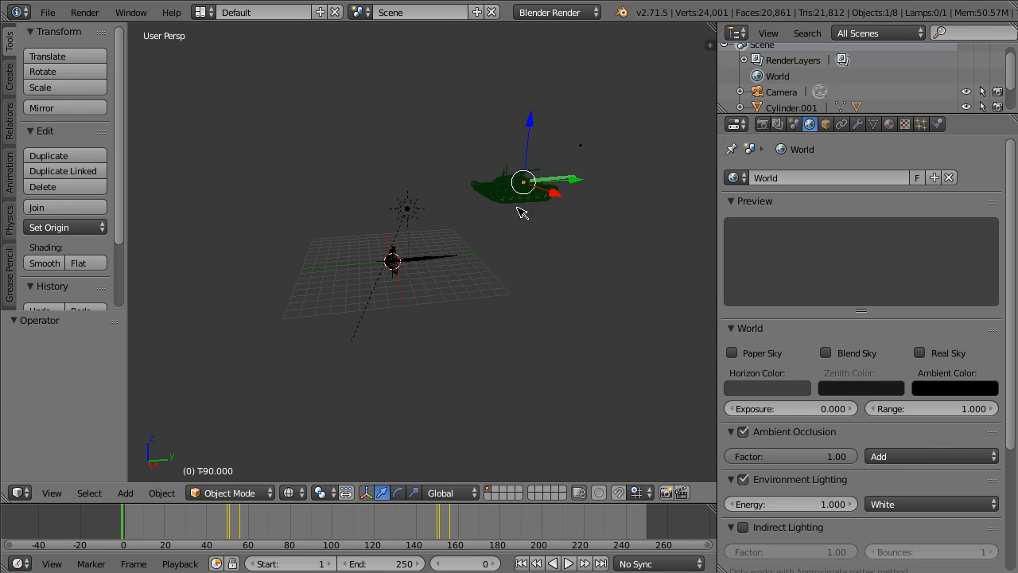
right_click(400, 271)
key(g)
key(y)
click(183, 290)
- Move the parent rod a further 17.933 along Y, away from the scene's origin
scroll(318, 278, down, 6)
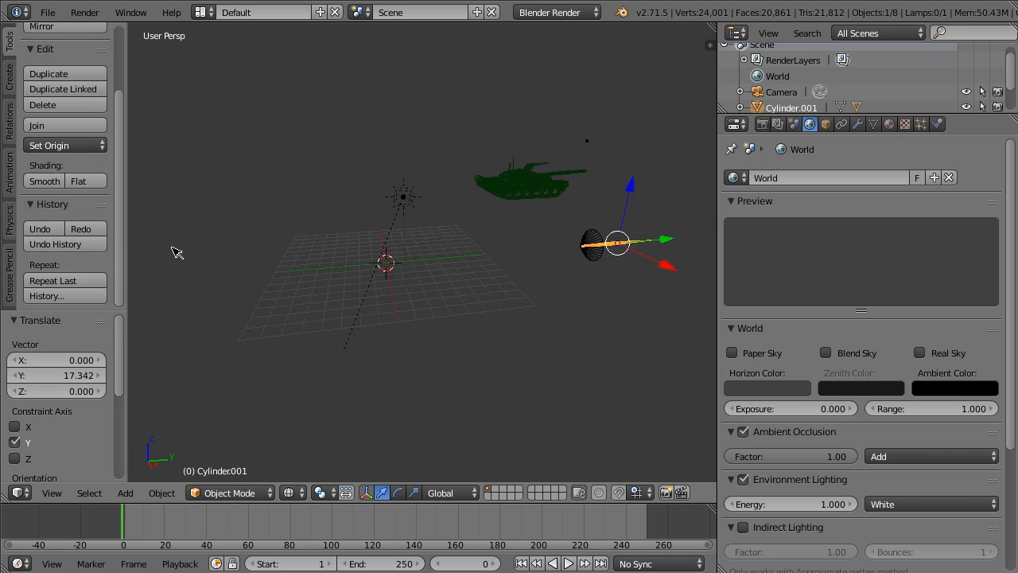
key(g)
key(y)
click(531, 276)
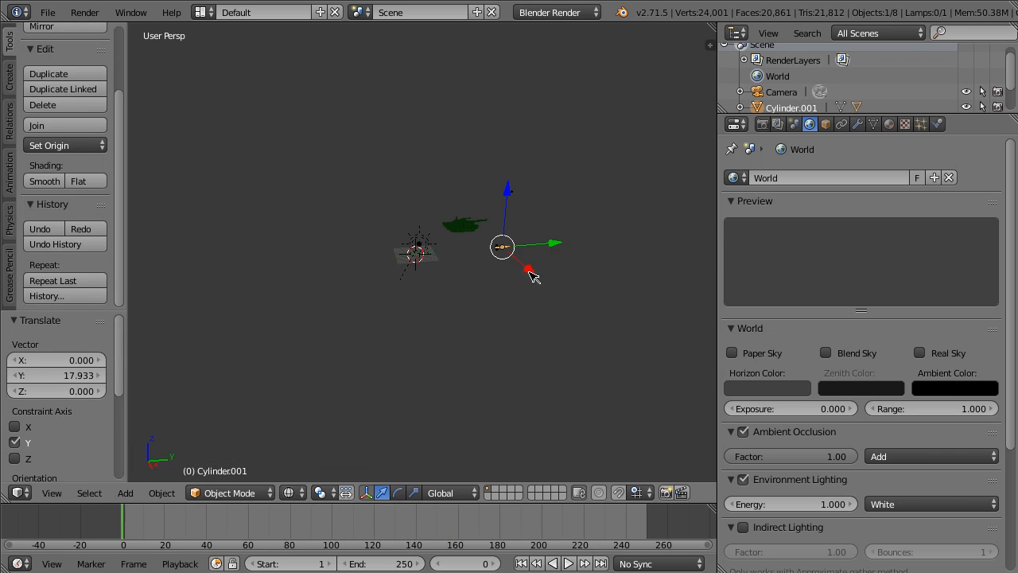
- Move the parent rod together with the cone -44.408 along X, to the tank
key(g)
key(x)
click(557, 261)
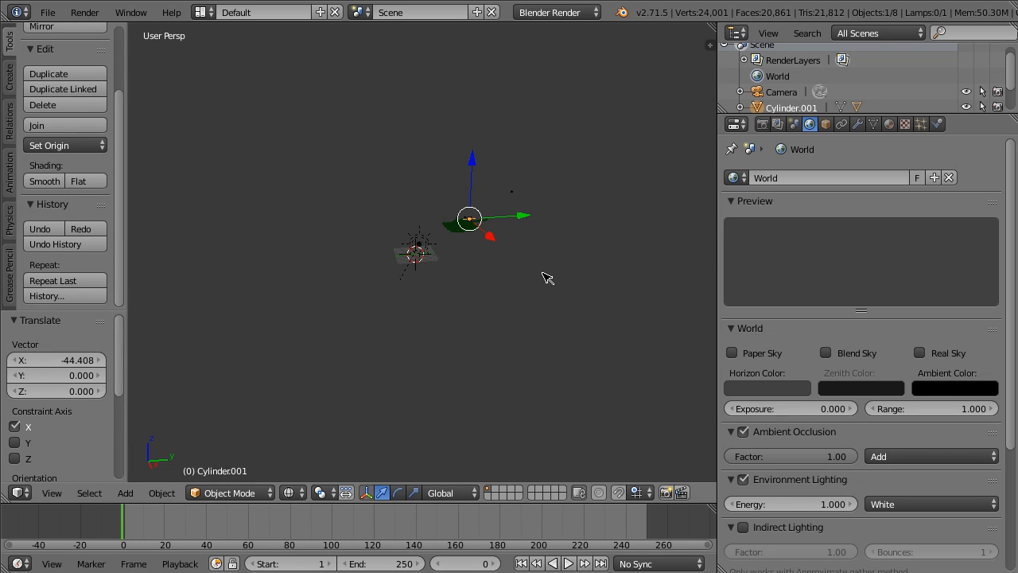
- Apply the parent rod's rotation and scale
key(ctrl+a)
click(527, 258)
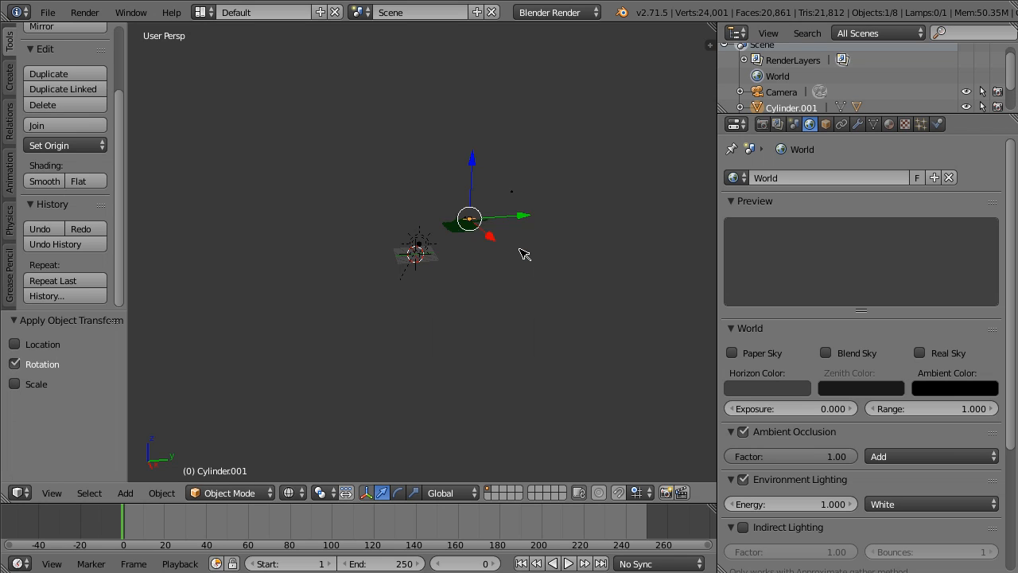
key(ctrl+a)
click(487, 267)
- Select the cone beside the tank and apply its scale and rotation
scroll(489, 259, up, 4)
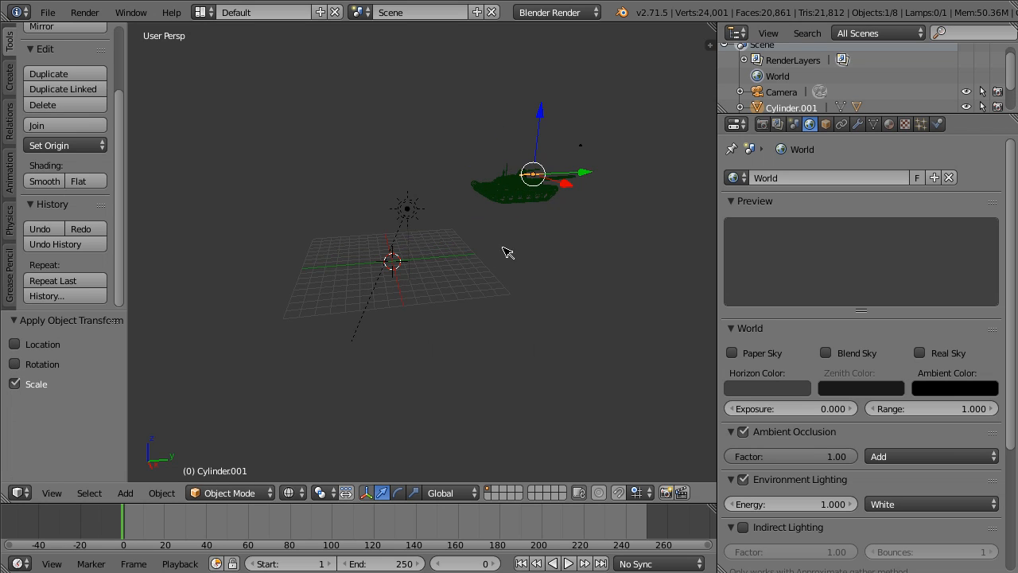
shift+middle_drag(495, 253, 242, 369)
scroll(334, 312, up, 6)
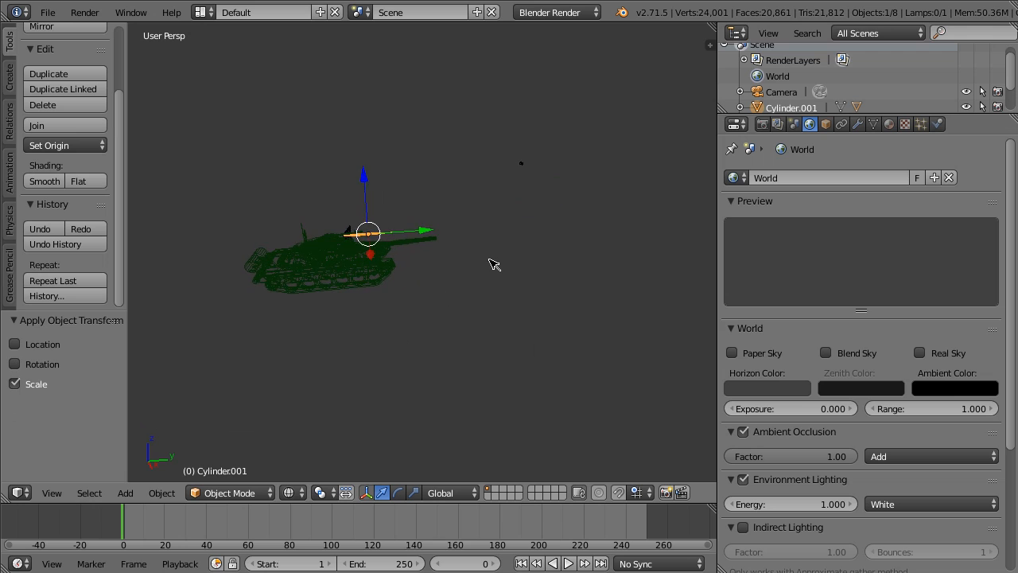
middle_drag(489, 259, 243, 342)
middle_drag(282, 310, 385, 250)
scroll(385, 249, up, 2)
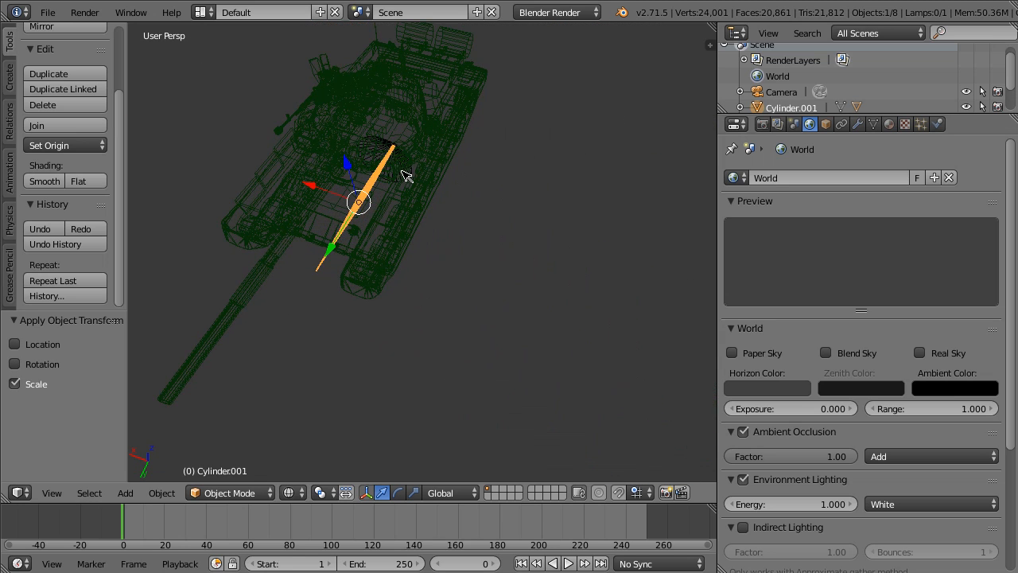
right_click(404, 175)
middle_drag(407, 171, 466, 169)
key(ctrl+a)
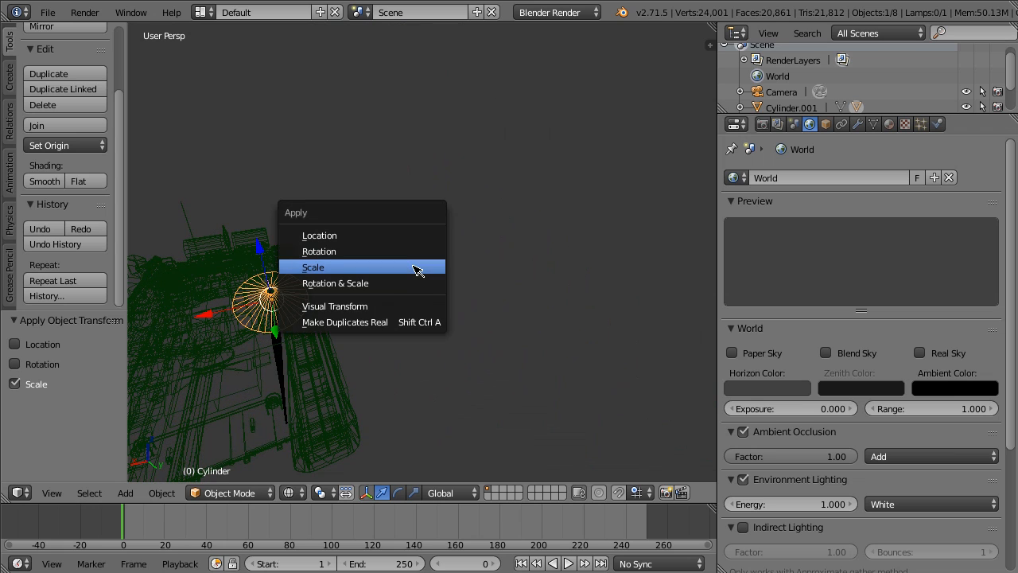
click(416, 268)
key(ctrl+a)
click(407, 253)
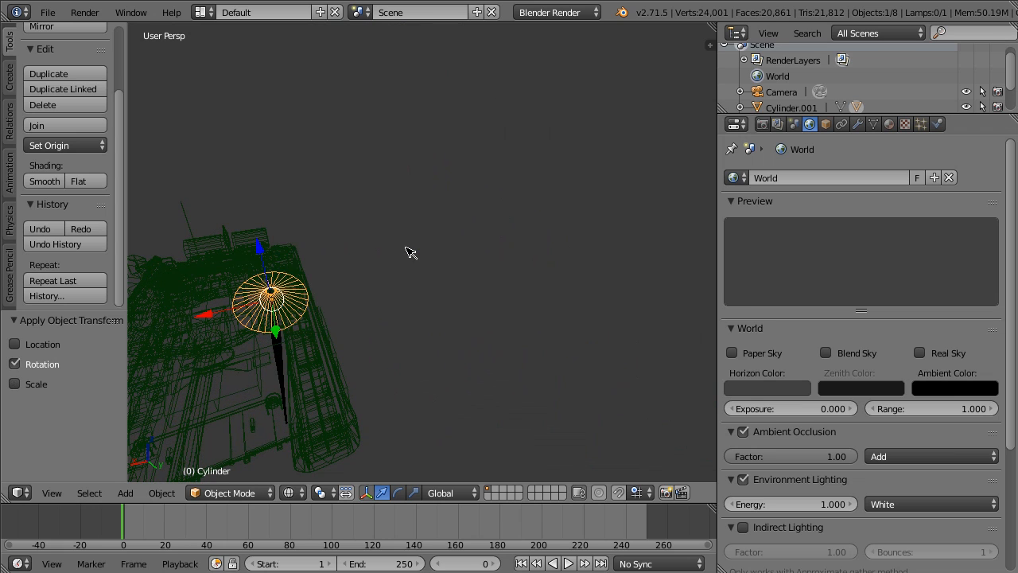
- Try moving the cone by itself 13.095 along Y and some distance along X, and undo both moves
scroll(358, 292, down, 3)
key(g)
key(y)
click(430, 408)
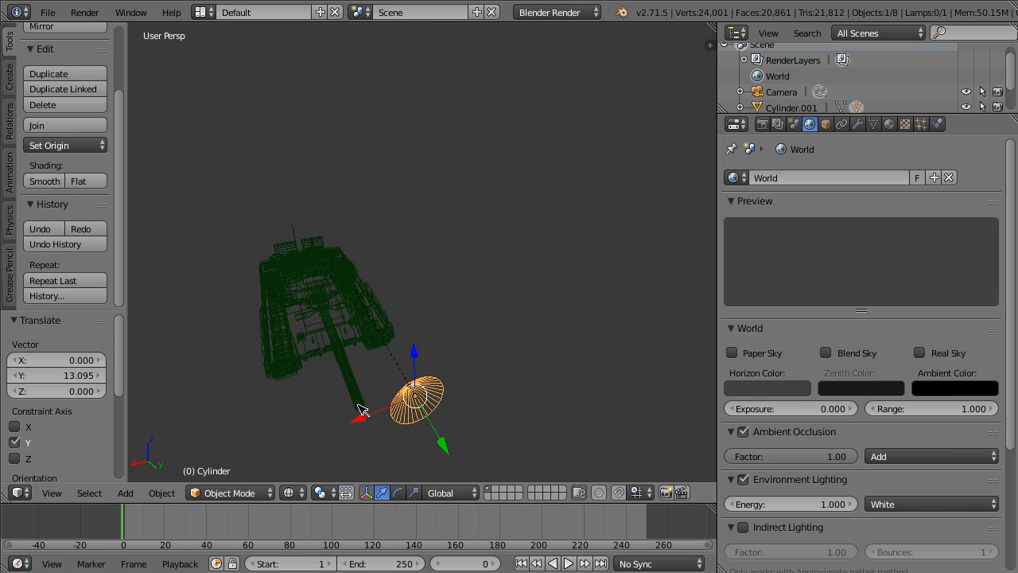
key(g)
key(x)
click(314, 437)
middle_drag(332, 380, 409, 348)
key(ctrl+z)
key(ctrl+z)
- Select the parent rod and move it with the cone 6.548 along X and 12.005 along Y, in front of the tank
right_click(371, 321)
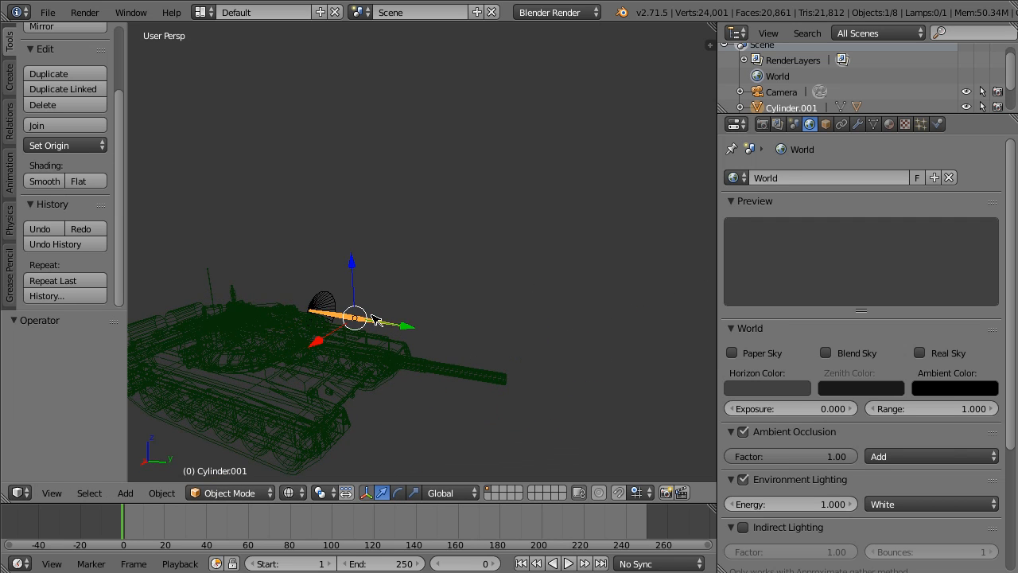
key(g)
key(x)
click(260, 400)
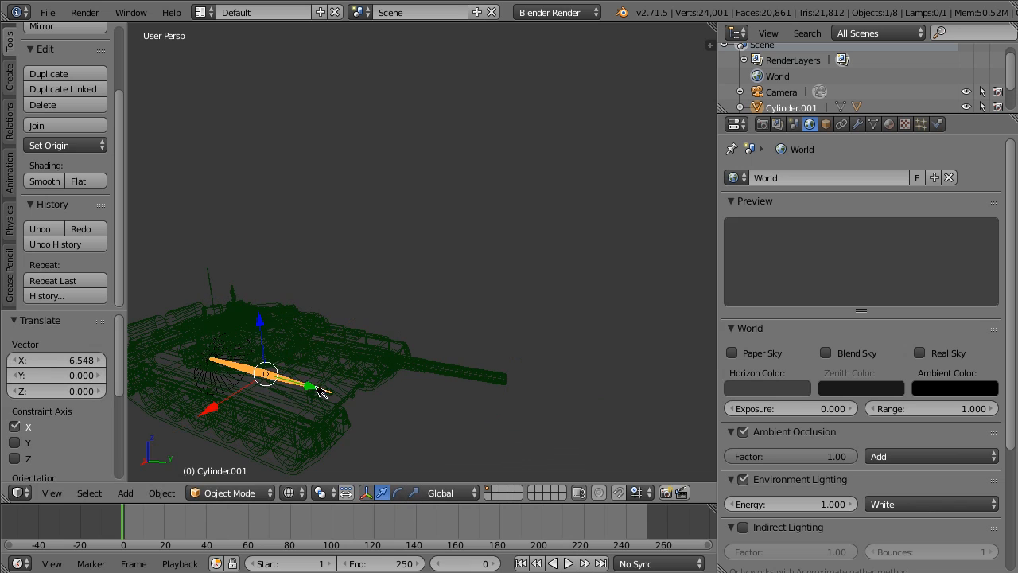
key(g)
key(y)
click(593, 465)
scroll(592, 465, down, 2)
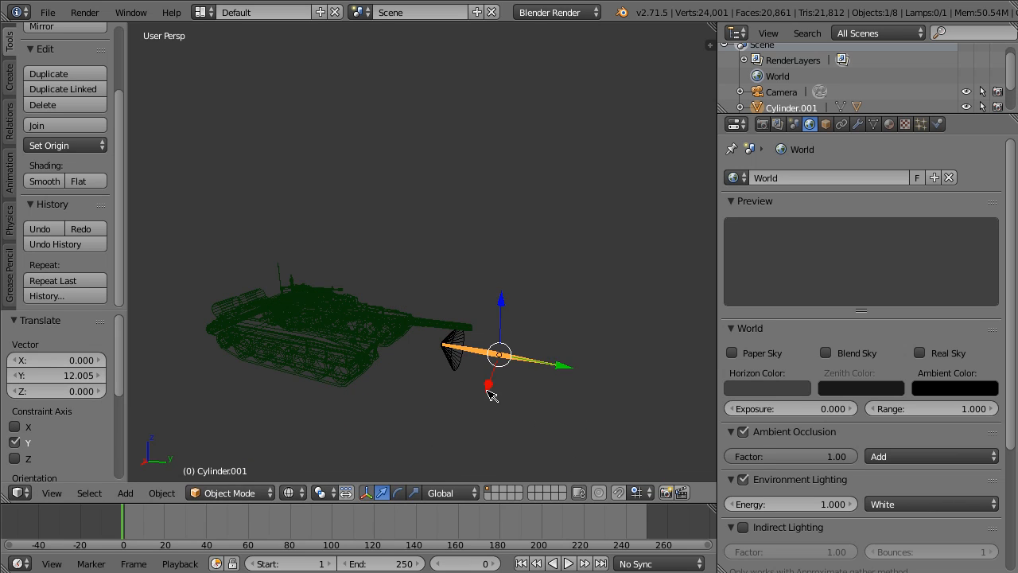
- Move the parent rod -3.062 along X, back toward the gun barrel's muzzle
key(g)
key(x)
click(523, 384)
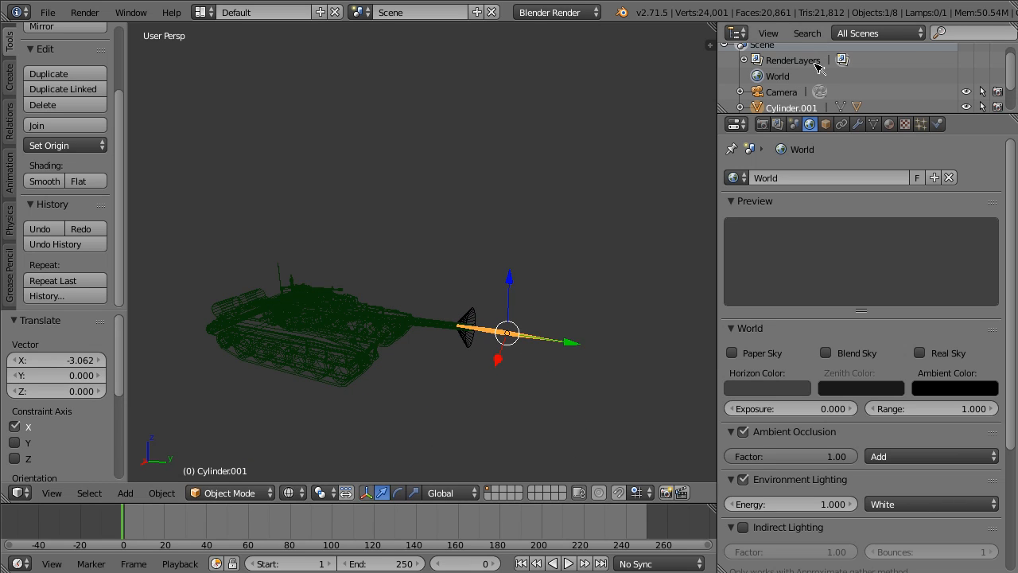
- Switch the viewport to solid shading and shift the parent rod -1.007 along X to line up with the muzzle
scroll(569, 268, up, 5)
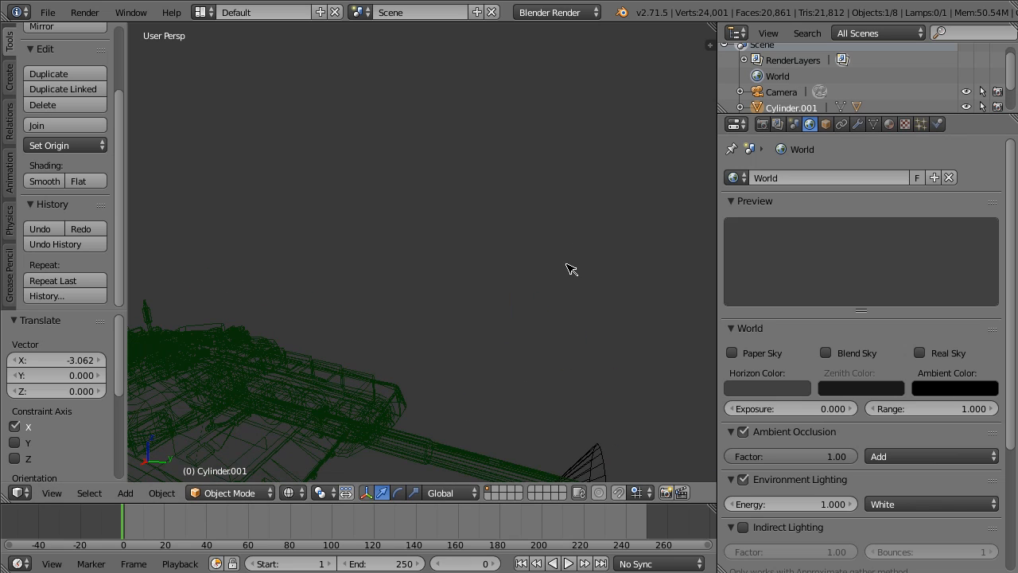
middle_drag(569, 269, 444, 183)
key(z)
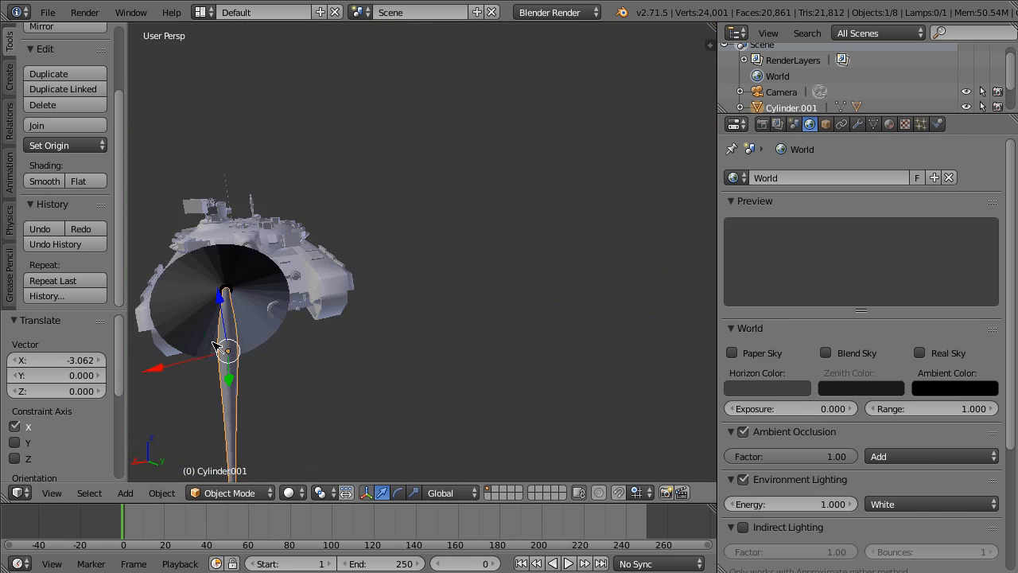
drag(162, 364, 223, 382)
- Lower the parent rod by 0.447 along Z to the height of the gun barrel
middle_drag(234, 334, 459, 254)
key(g)
key(z)
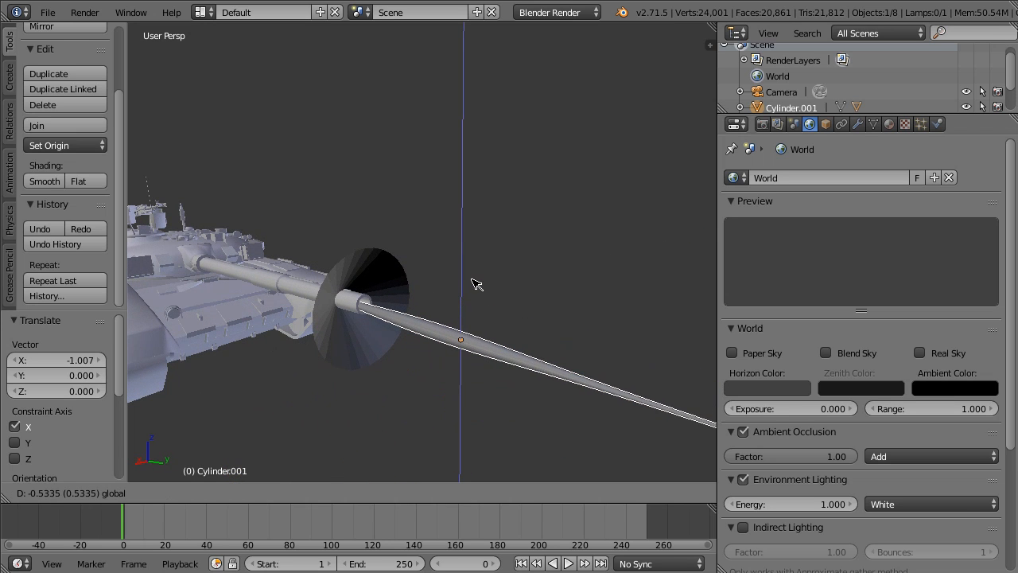
click(475, 280)
- Fine-tune the parent rod's position at the muzzle by -0.046 along X and -0.066 along Z
middle_drag(483, 344, 342, 333)
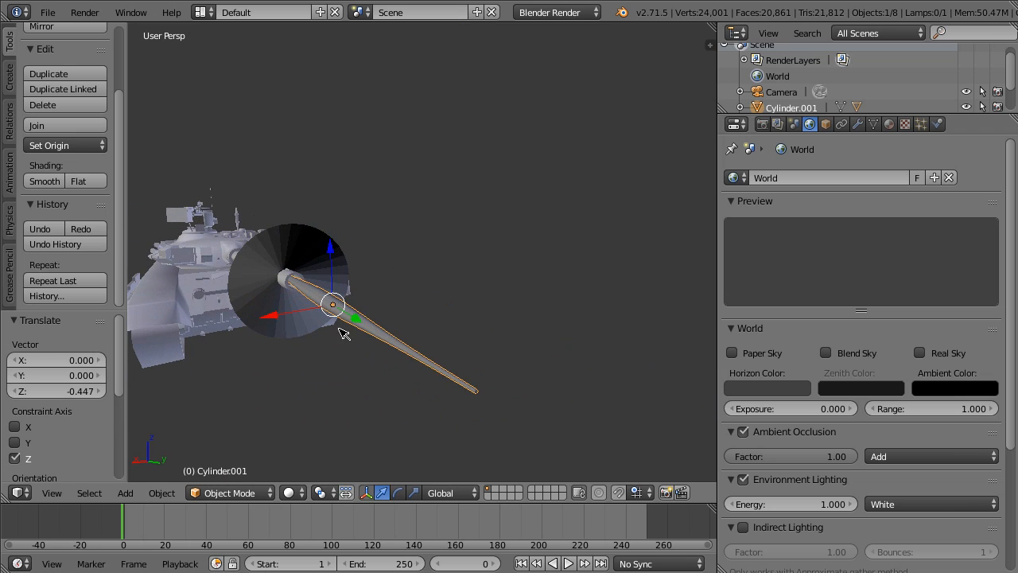
drag(277, 323, 284, 315)
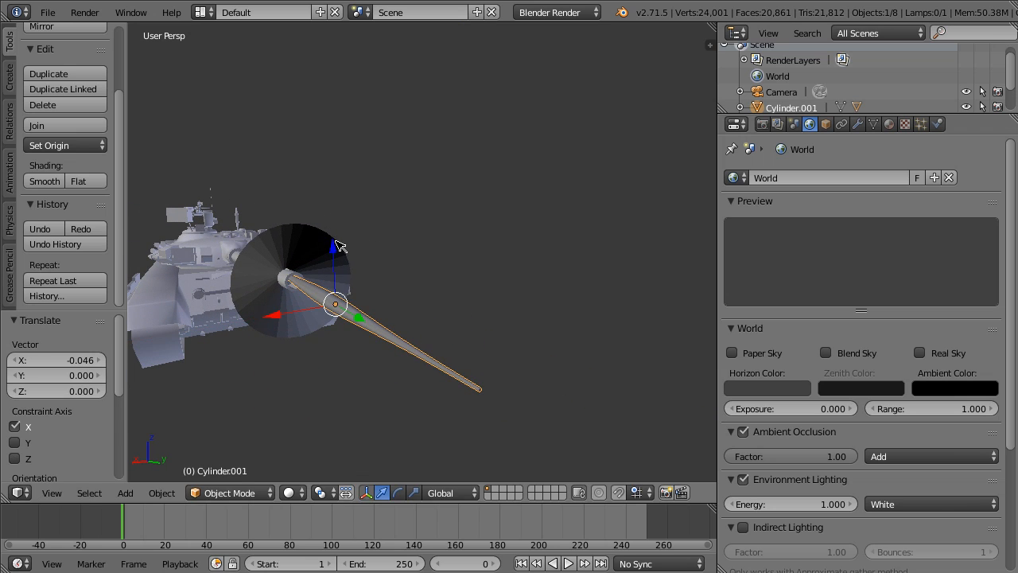
drag(338, 245, 337, 246)
- Look up the gun barrel's X rotation in its transform values and set the parent rod's X rotation to the same 3.965°
middle_drag(337, 246, 413, 240)
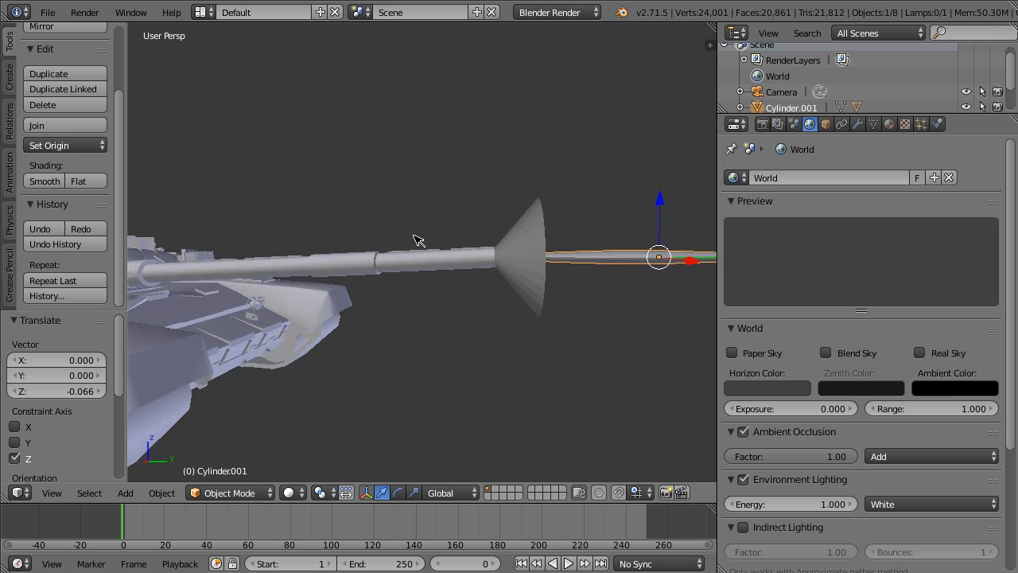
scroll(414, 240, down, 5)
right_click(553, 259)
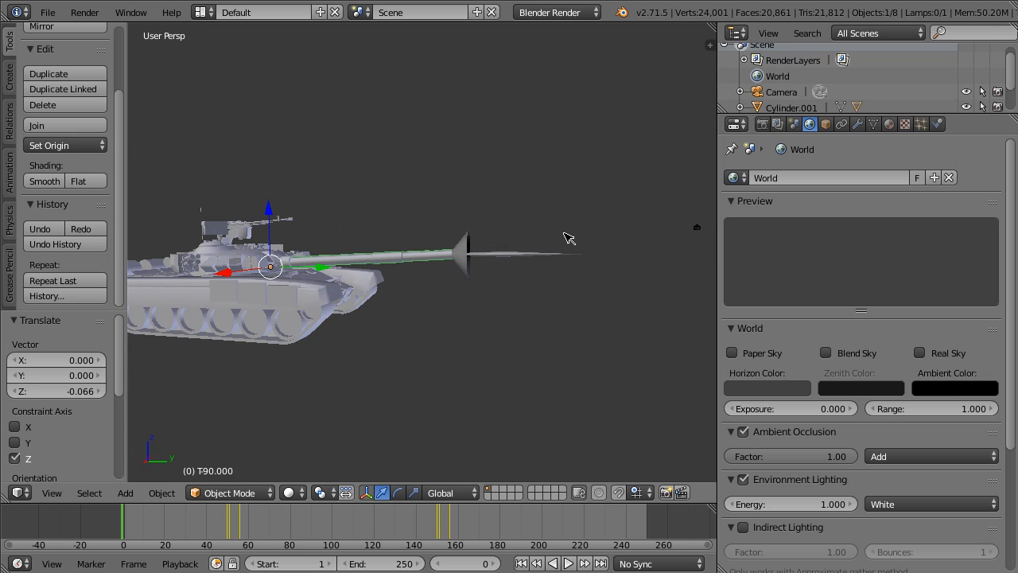
key(n)
scroll(668, 223, up, 5)
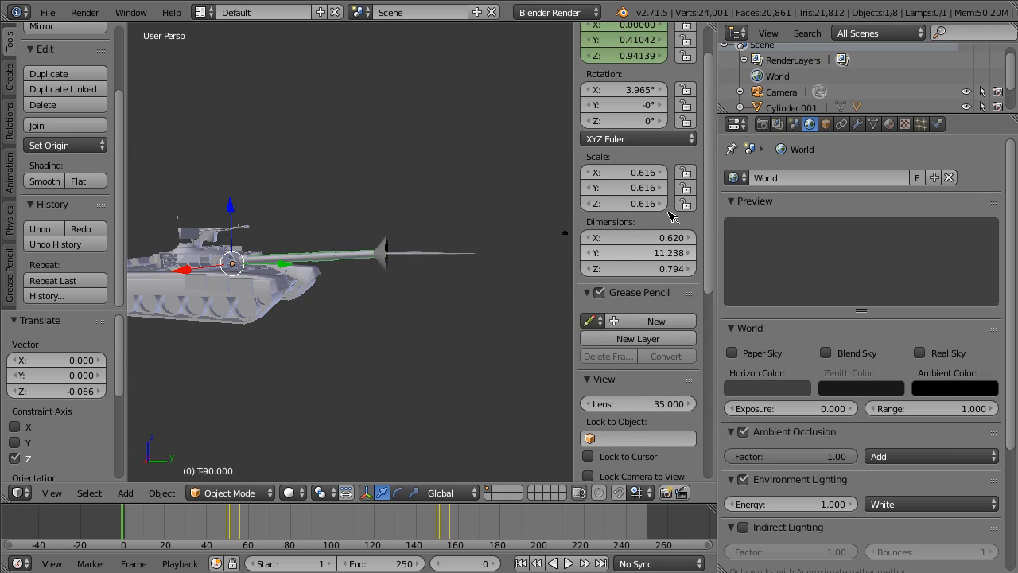
scroll(671, 216, up, 2)
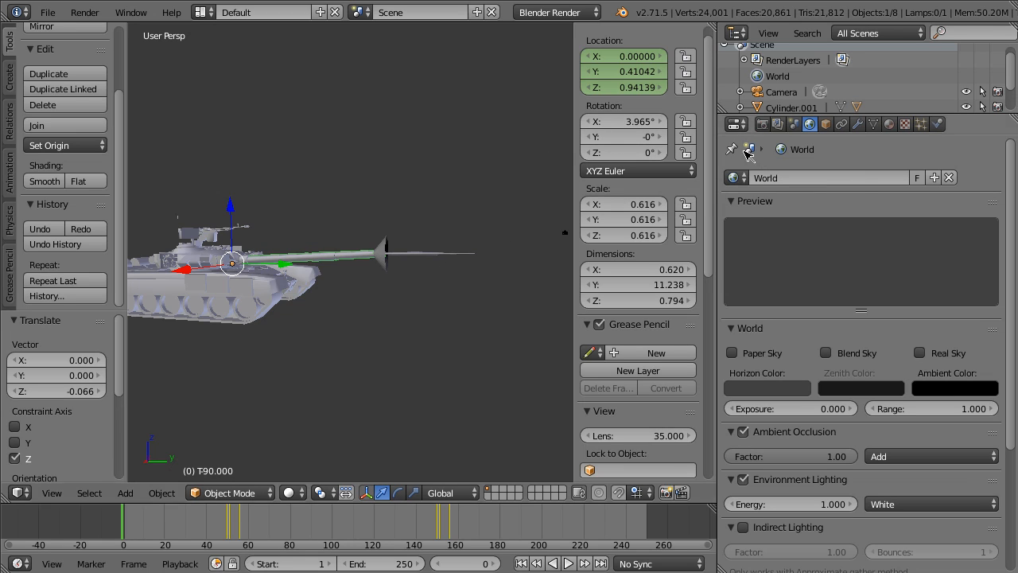
right_click(402, 254)
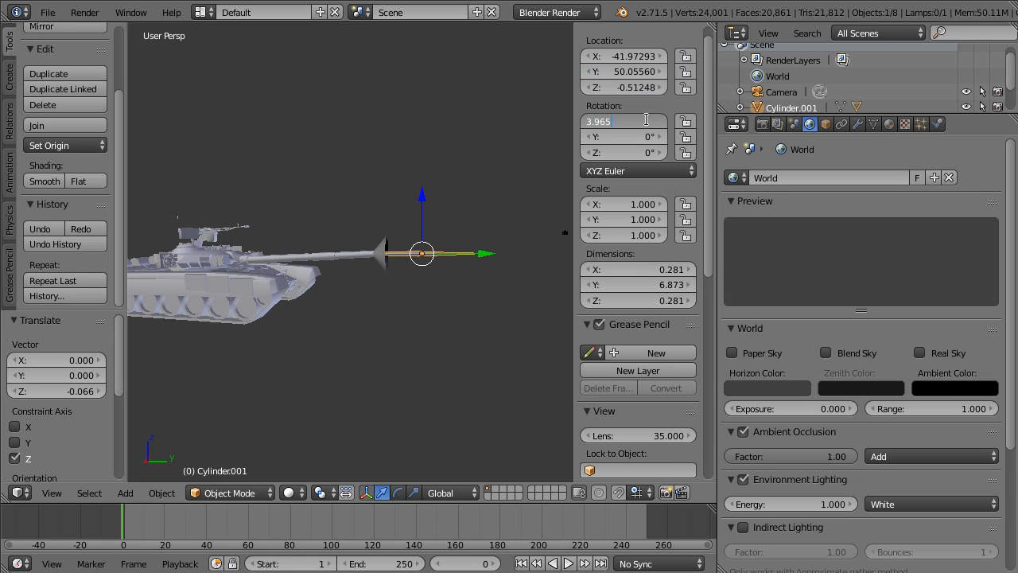
key(Return)
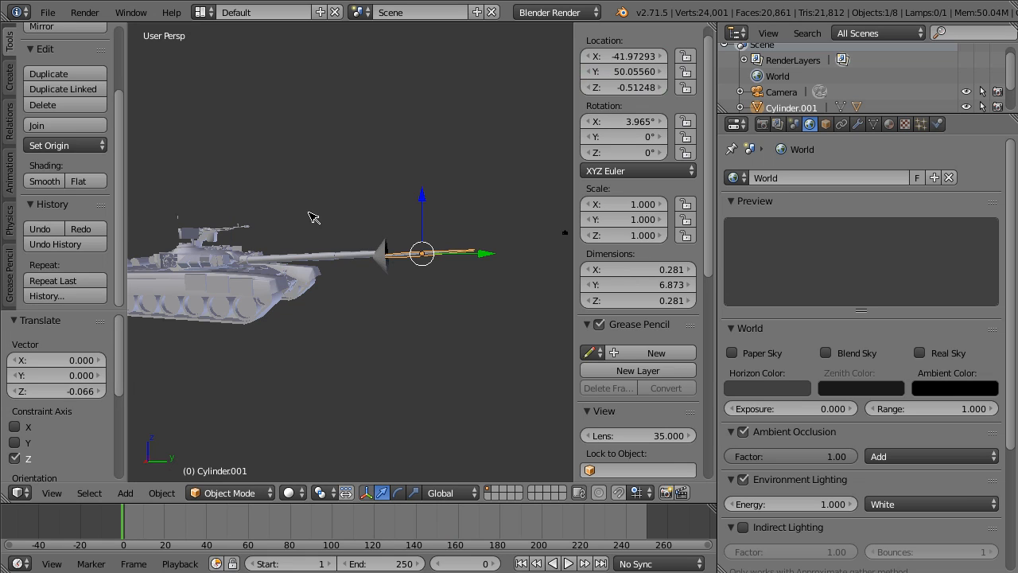
- Raise the tilted parent rod 0.220 along Z to meet the muzzle
scroll(318, 214, up, 5)
scroll(329, 211, down, 2)
key(g)
key(z)
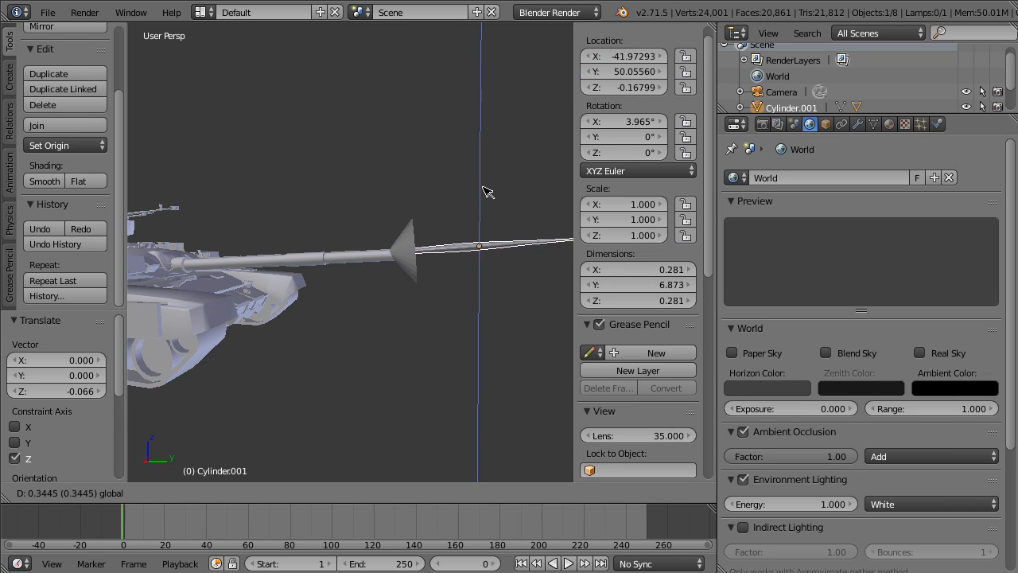
click(484, 195)
- Switch the viewport to orthographic projection and wireframe display, with the gun barrel and rod seen from the side
middle_drag(484, 194, 361, 198)
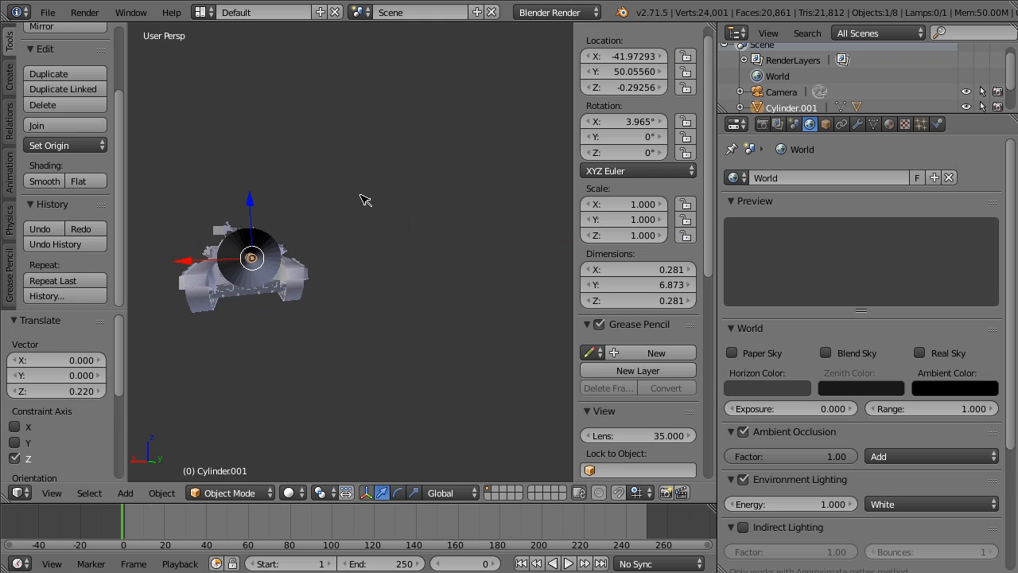
click(52, 492)
click(109, 300)
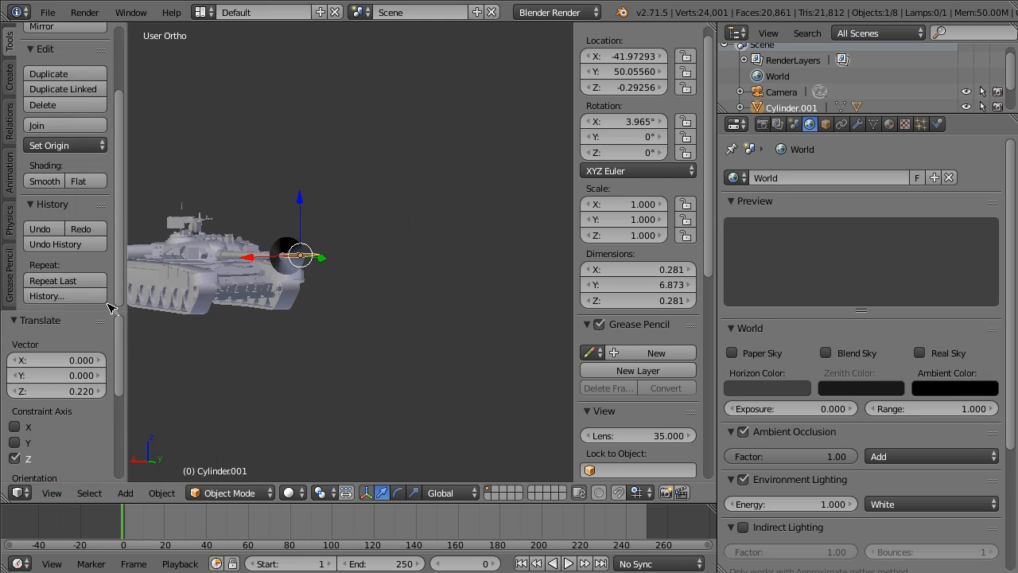
middle_drag(131, 386, 340, 323)
scroll(564, 359, up, 3)
scroll(355, 294, up, 8)
shift+middle_drag(428, 236, 310, 321)
middle_drag(378, 249, 381, 258)
mouse_move(467, 189)
middle_down()
mouse_move(504, 186)
mouse_move(176, 185)
mouse_move(256, 212)
mouse_move(244, 212)
middle_up()
key(z)
scroll(196, 216, down, 3)
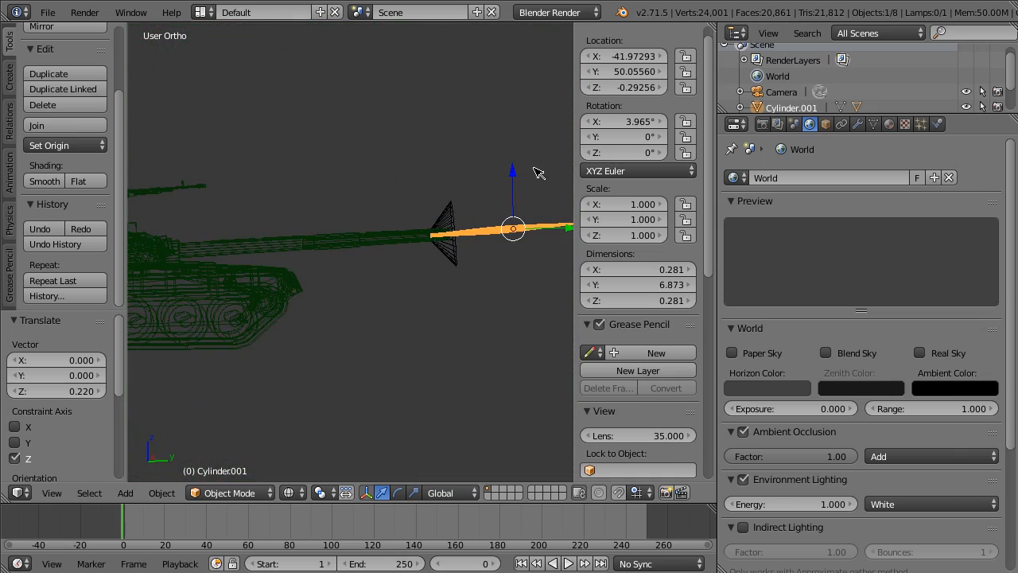
- Rotate the parent rod -1.831° about global X and 0.929° about its local X to align it with the gun barrel
key(r)
key(x)
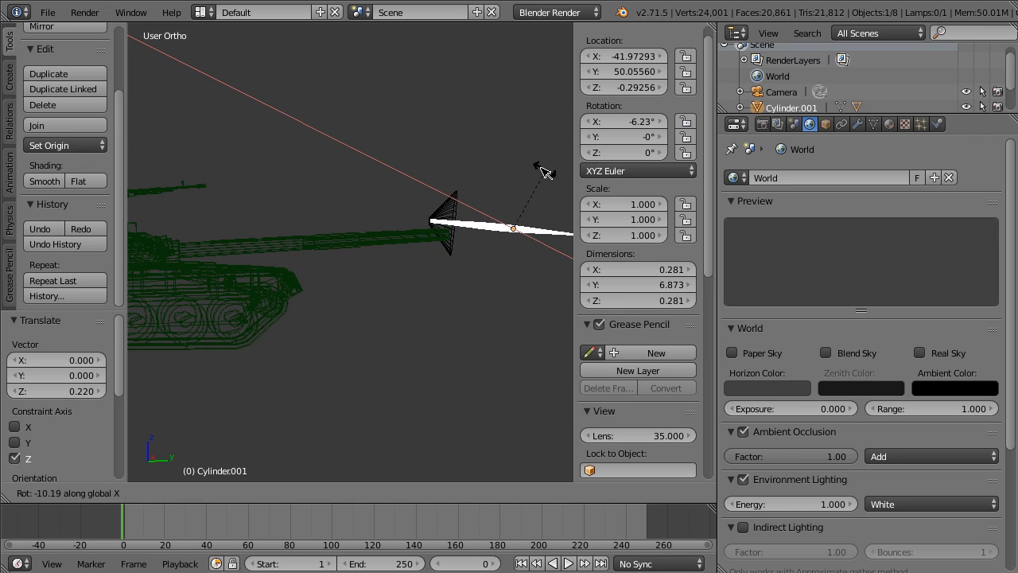
click(485, 161)
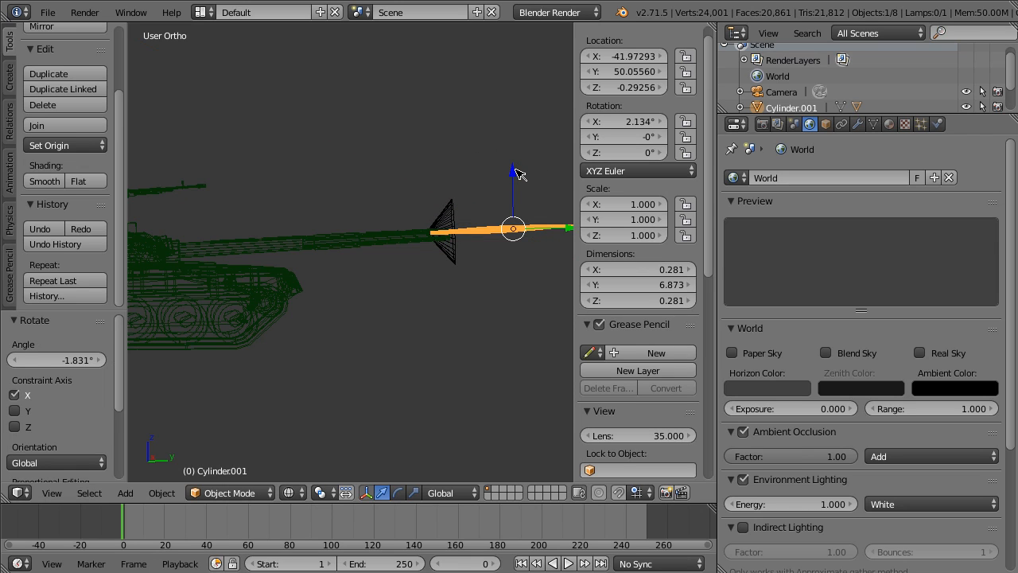
key(r)
key(shift+x)
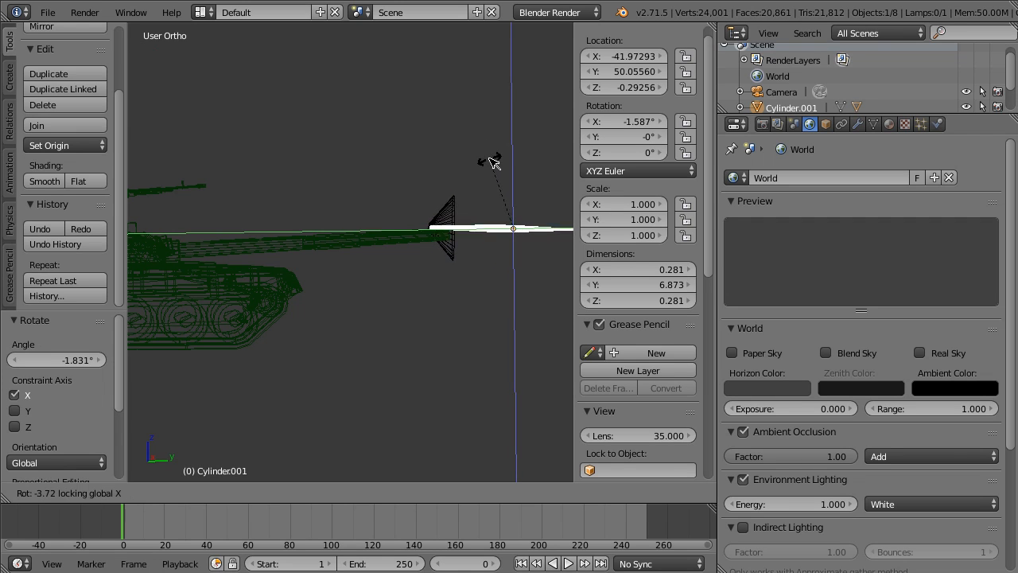
key(x)
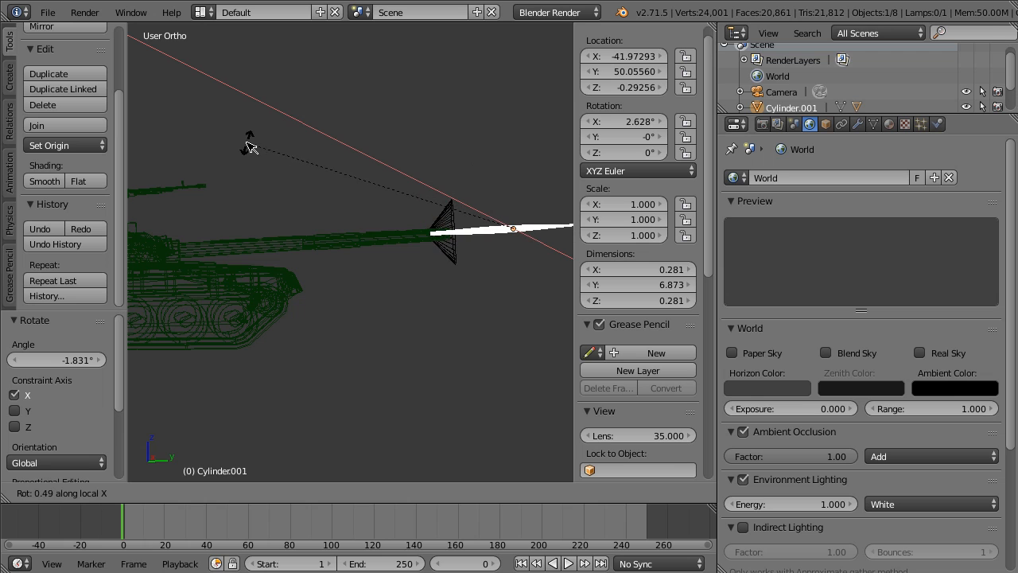
click(245, 144)
- Return to solid shading and, looking into the muzzle from the front, move the parent rod -0.055 along Z to center it
middle_drag(480, 178, 315, 187)
key(x)
key(z)
scroll(509, 195, up, 8)
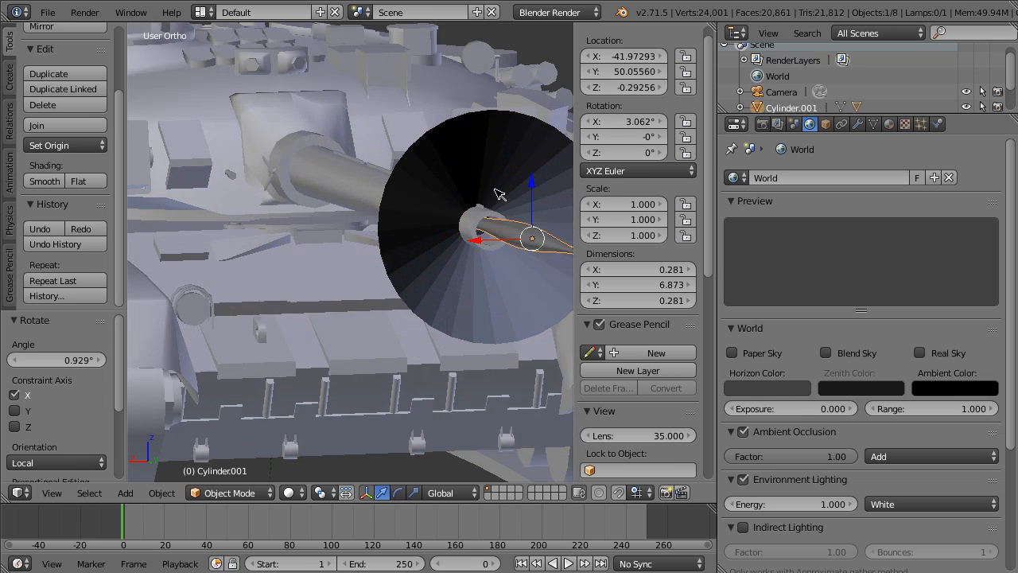
key(KP_6)
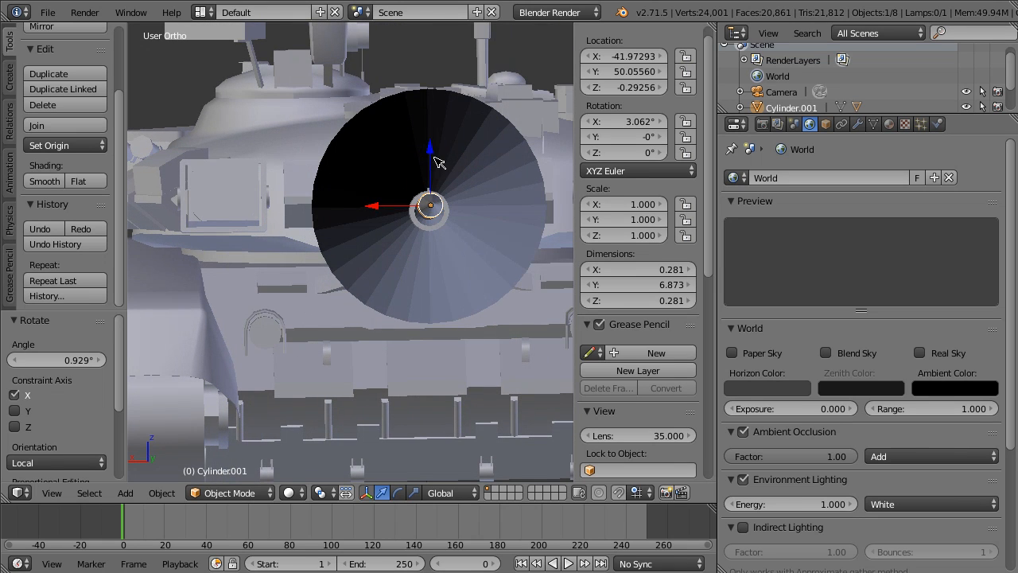
key(g)
key(z)
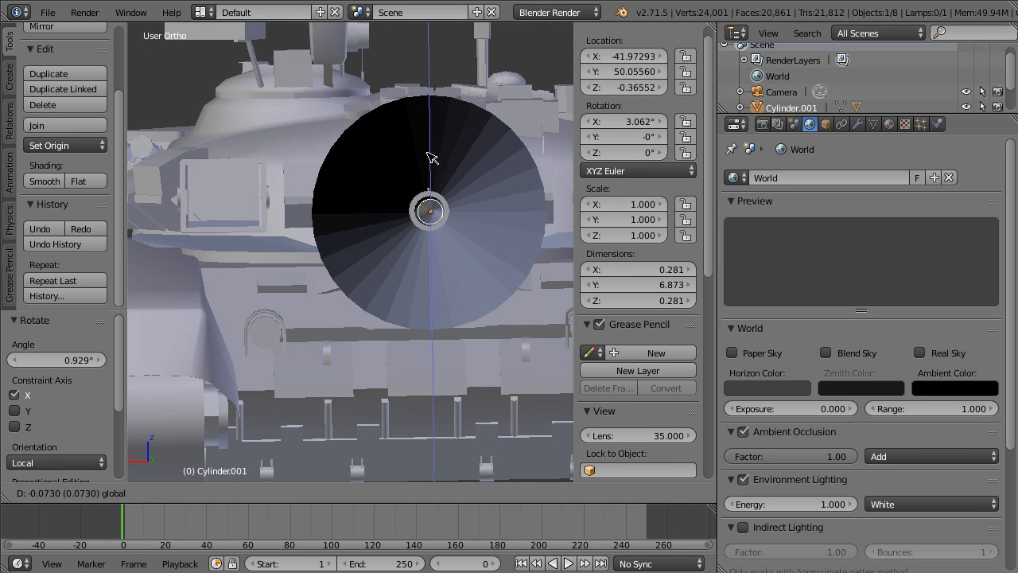
click(430, 156)
middle_drag(430, 157, 507, 162)
scroll(473, 164, down, 3)
scroll(507, 162, down, 3)
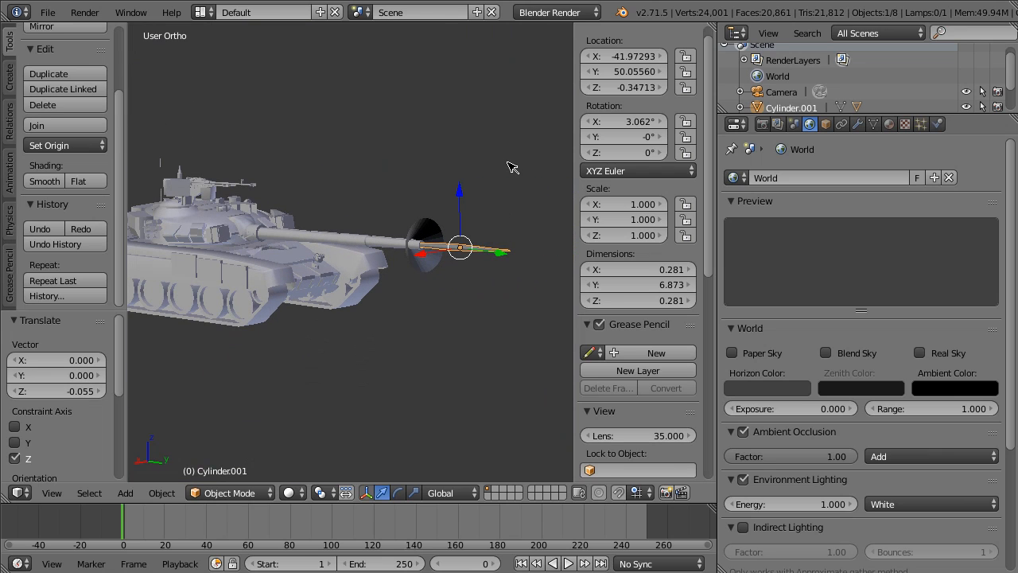
- Move the parent rod with its cone about 1.51 outward along its local Y axis, away from the gun muzzle
key(g)
key(x)
key(y)
key(y)
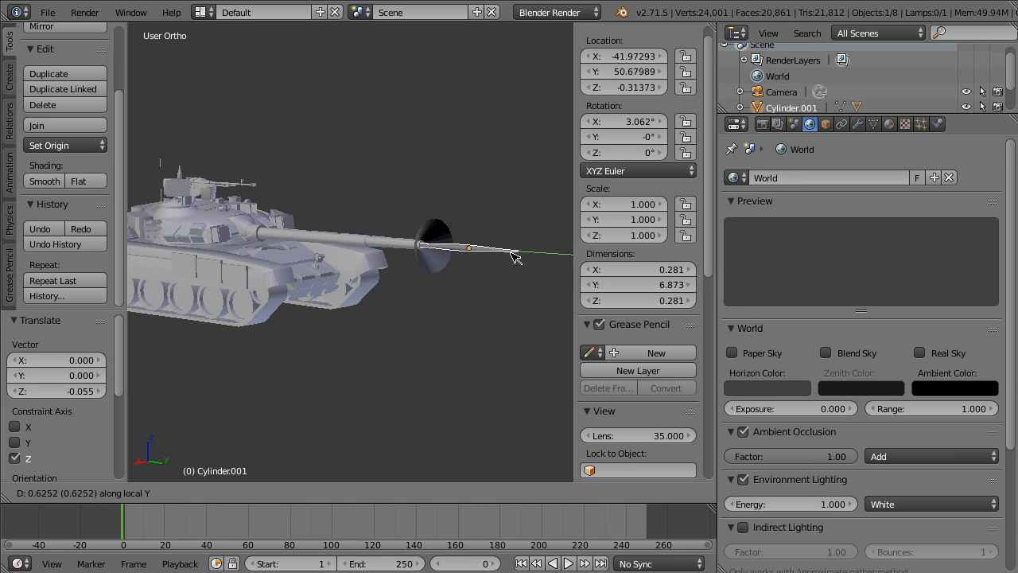
click(528, 257)
middle_drag(529, 257, 124, 243)
middle_drag(381, 259, 368, 261)
- Move the parent rod -0.327 back along its local Y axis toward the muzzle
key(g)
key(y)
key(y)
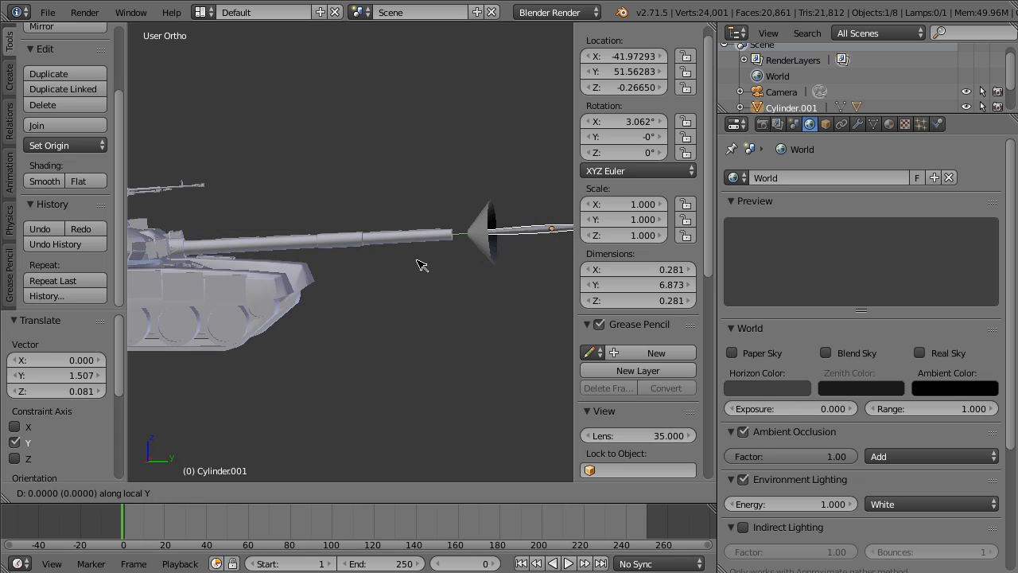
click(412, 262)
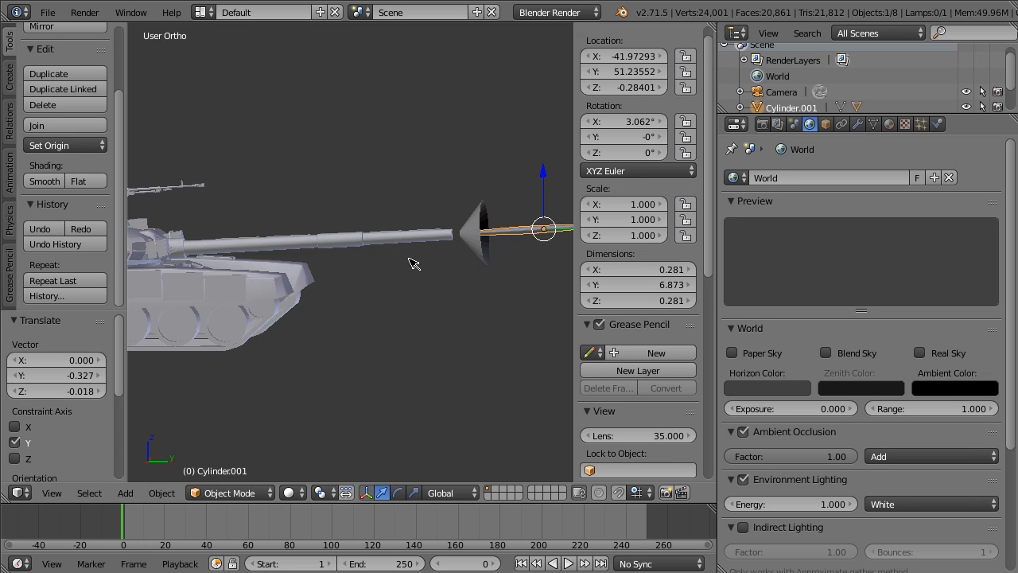
middle_drag(414, 263, 428, 265)
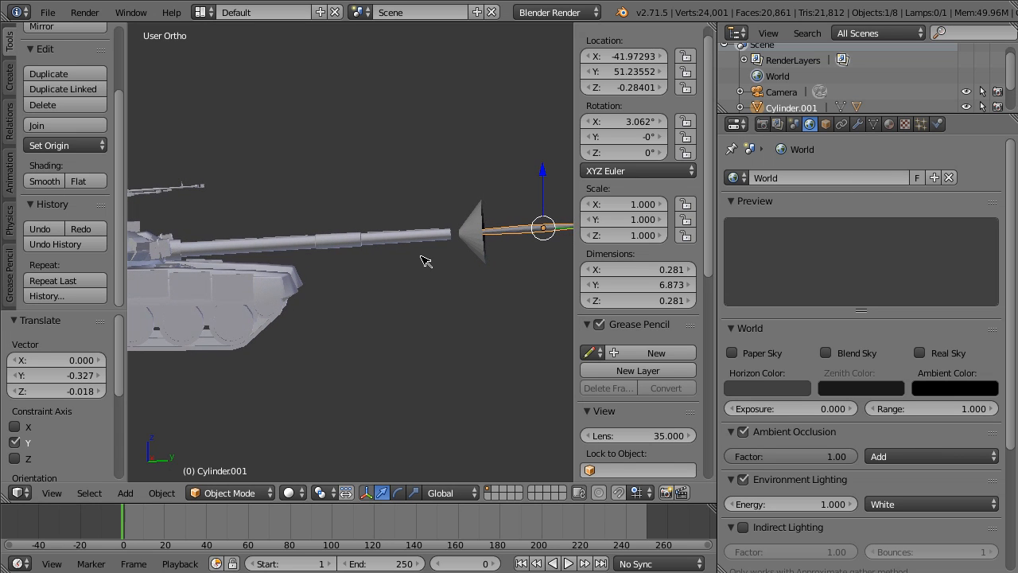
middle_drag(485, 231, 302, 213)
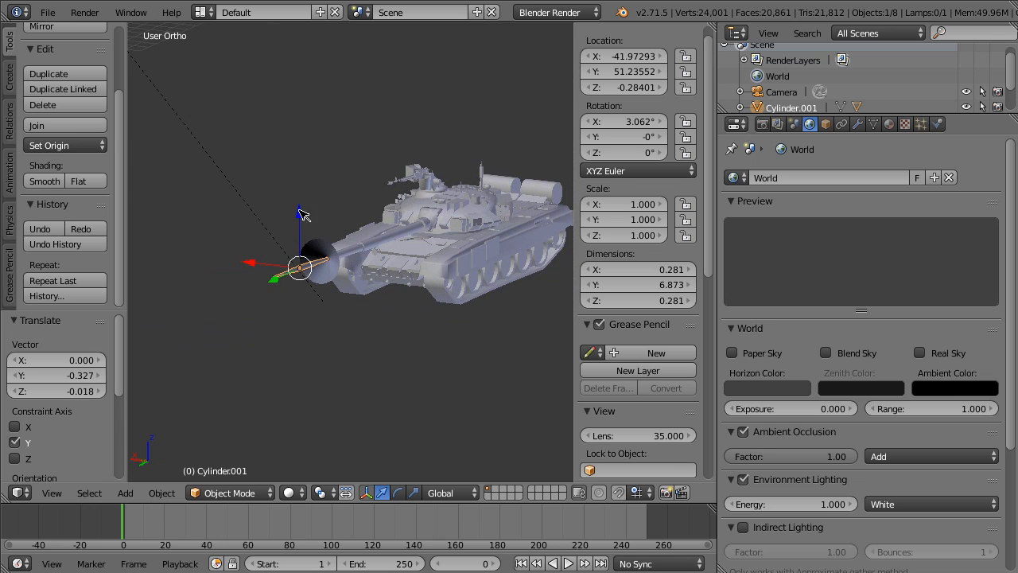
- Select the cone and enter Edit Mode with its whole mesh selected
right_click(322, 284)
scroll(356, 267, up, 8)
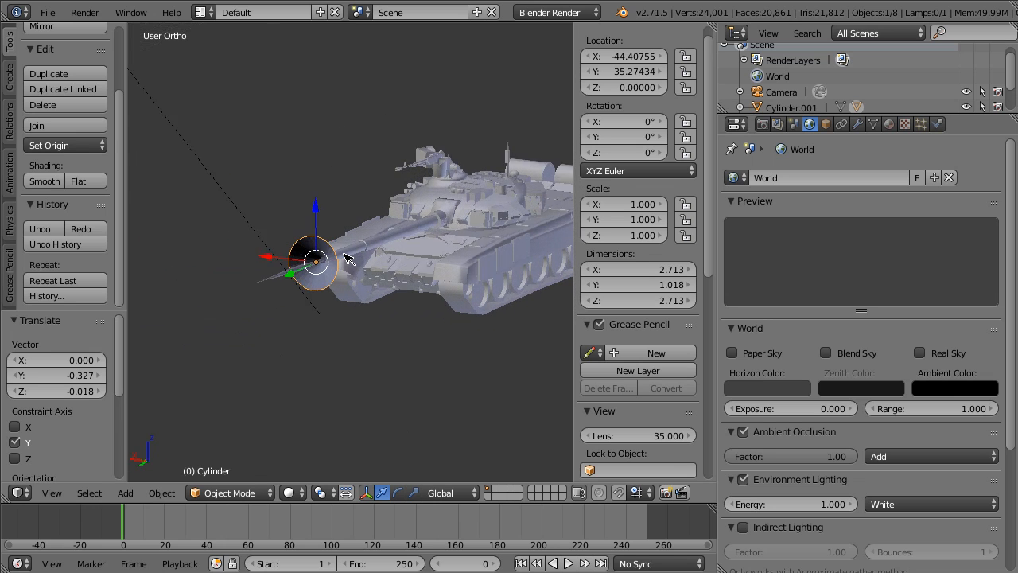
key(Tab)
key(a)
key(a)
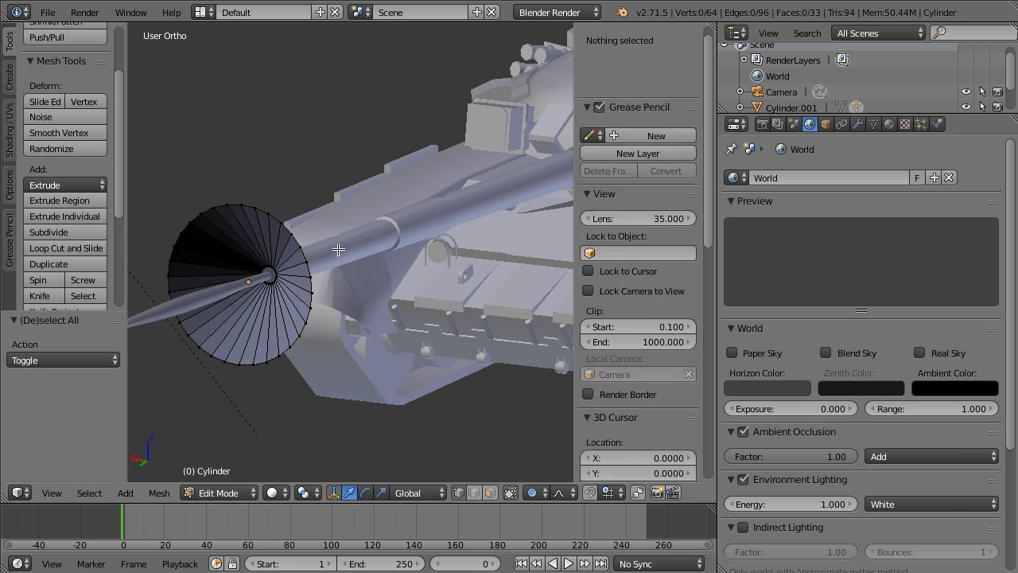
key(g)
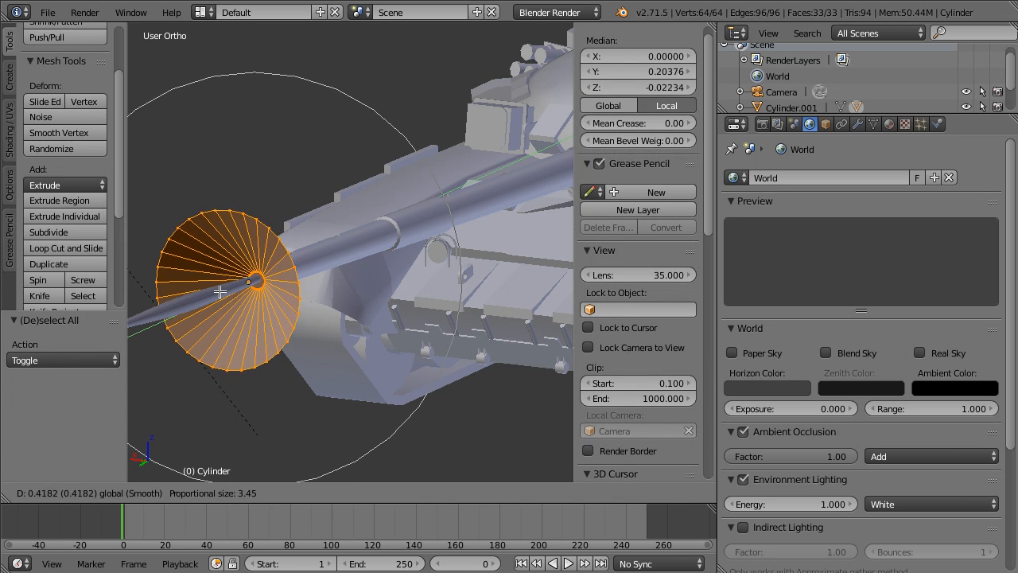
click(232, 282)
key(ctrl+z)
- Move the cone's mesh 0.824 along its local Y axis, bringing its narrow end near the object origin
key(g)
key(y)
key(y)
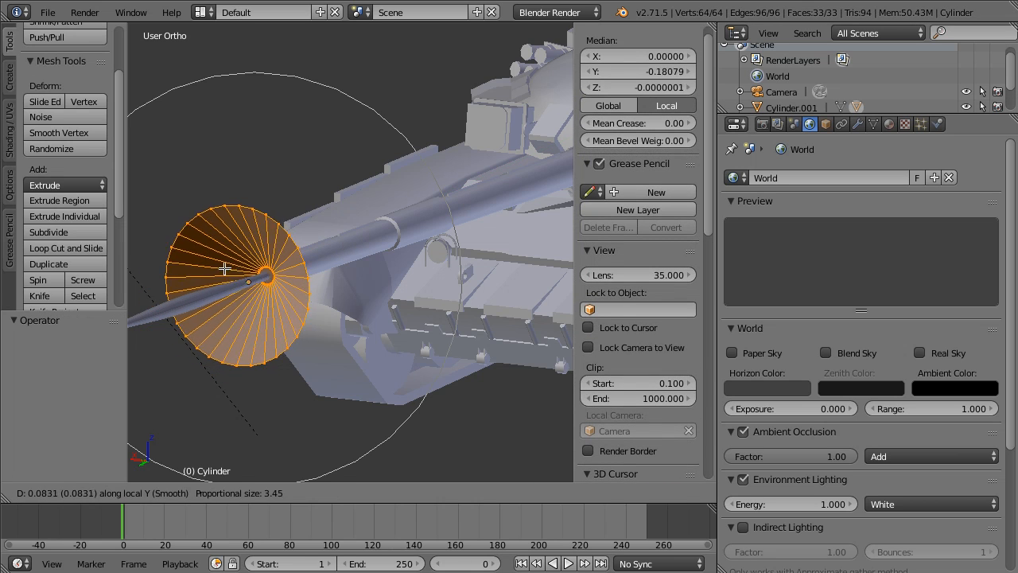
click(206, 267)
middle_drag(205, 266, 575, 197)
middle_drag(338, 190, 306, 247)
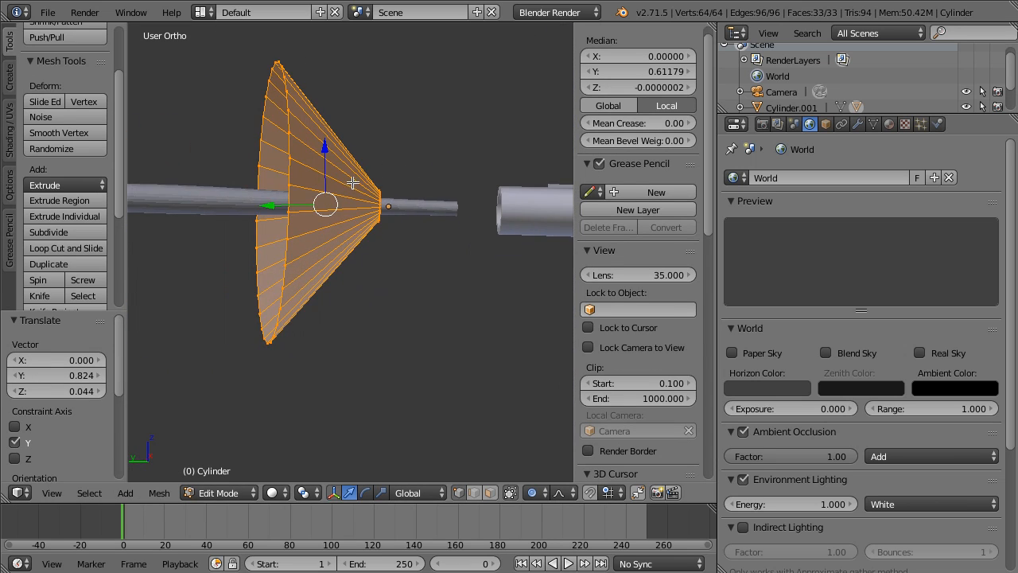
- Shift the cone's mesh -0.084 along local Y to bring its narrow end closer to the origin
key(g)
key(y)
key(y)
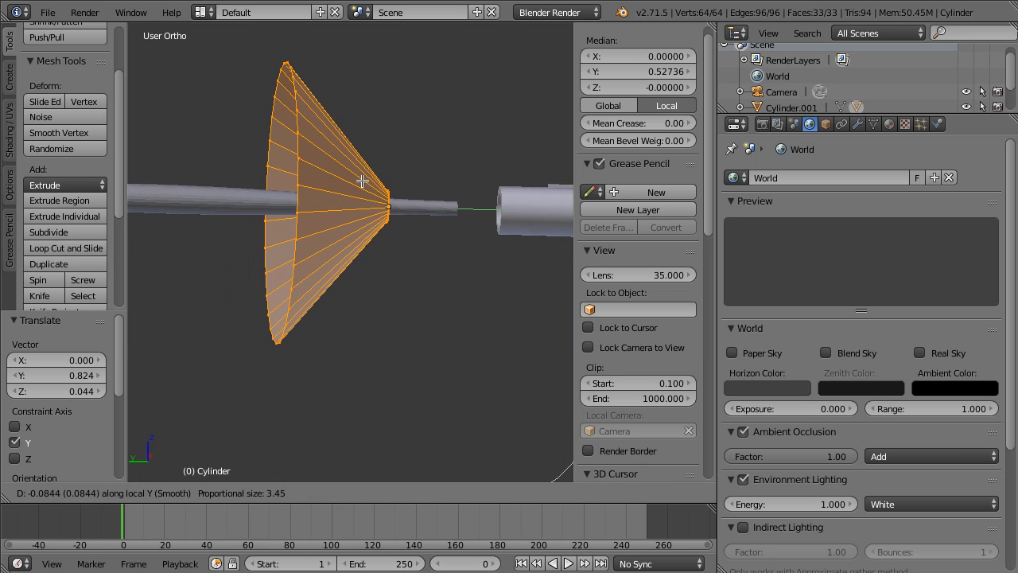
click(361, 182)
middle_drag(362, 182, 341, 181)
scroll(340, 182, up, 5)
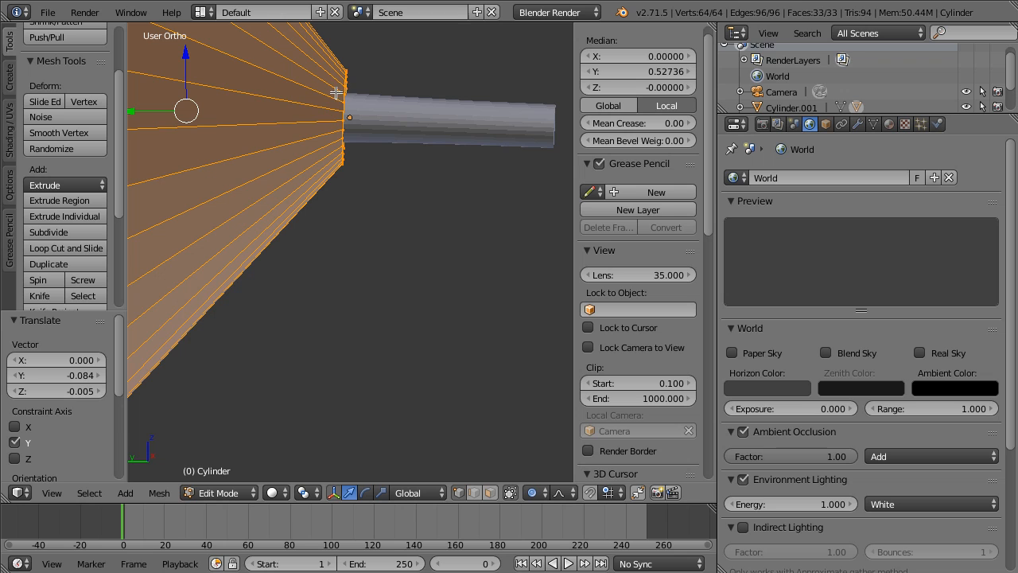
- Fine-tune the cone's mesh by -0.026 along Y so its narrow end sits on the origin, and return to Object Mode
key(g)
key(y)
key(y)
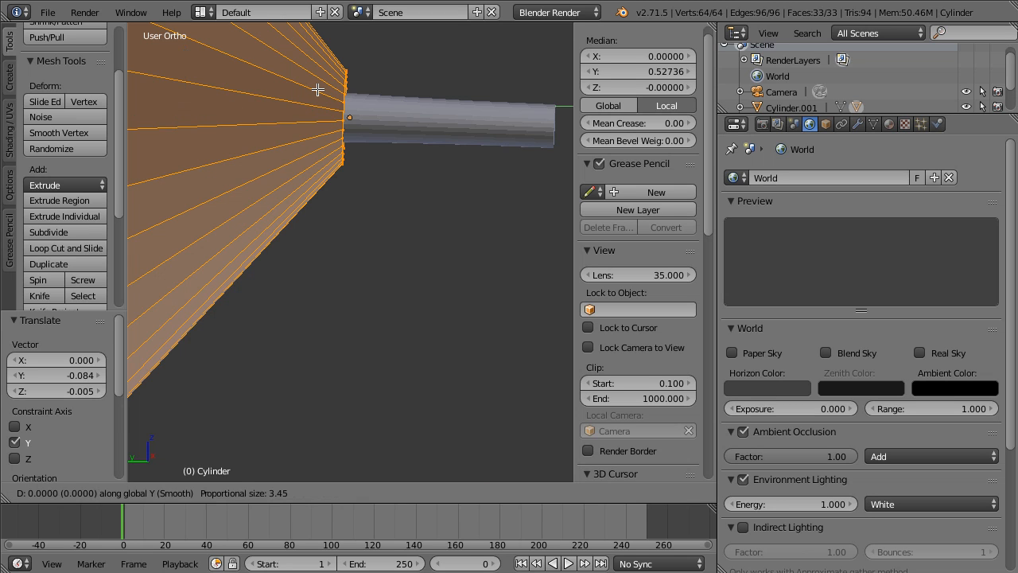
click(326, 90)
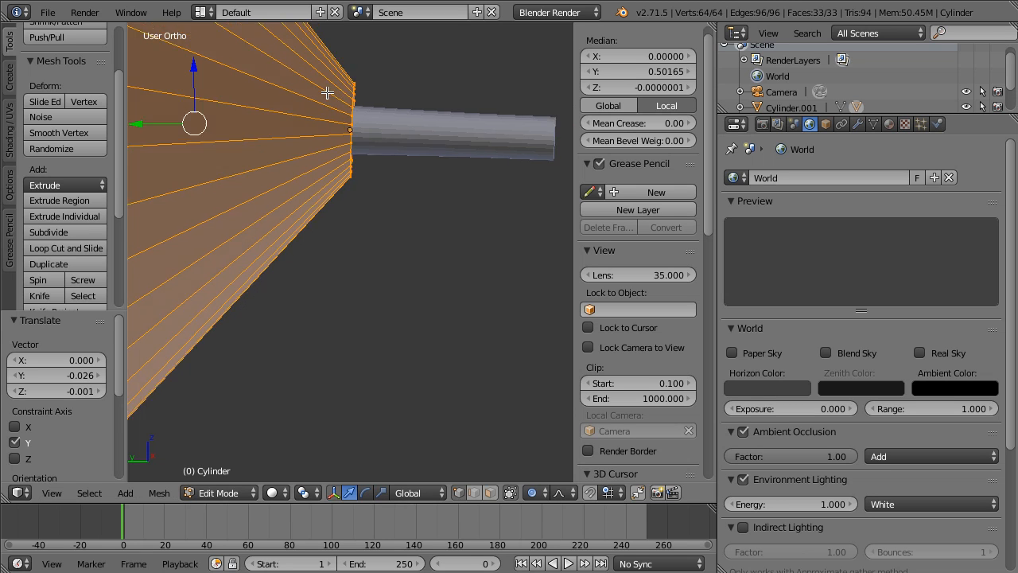
scroll(352, 95, down, 4)
scroll(352, 201, down, 2)
scroll(352, 202, down, 1)
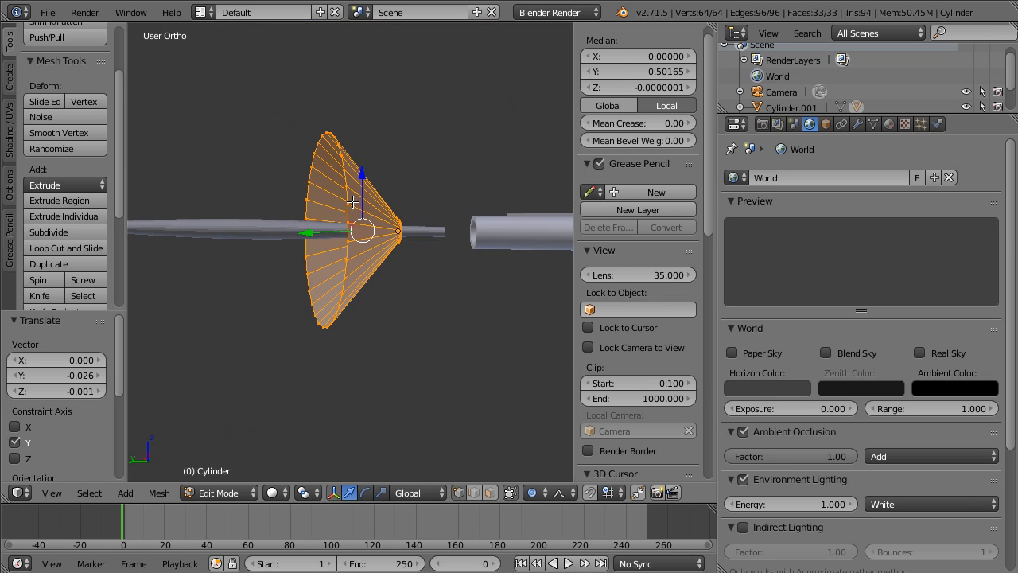
key(Tab)
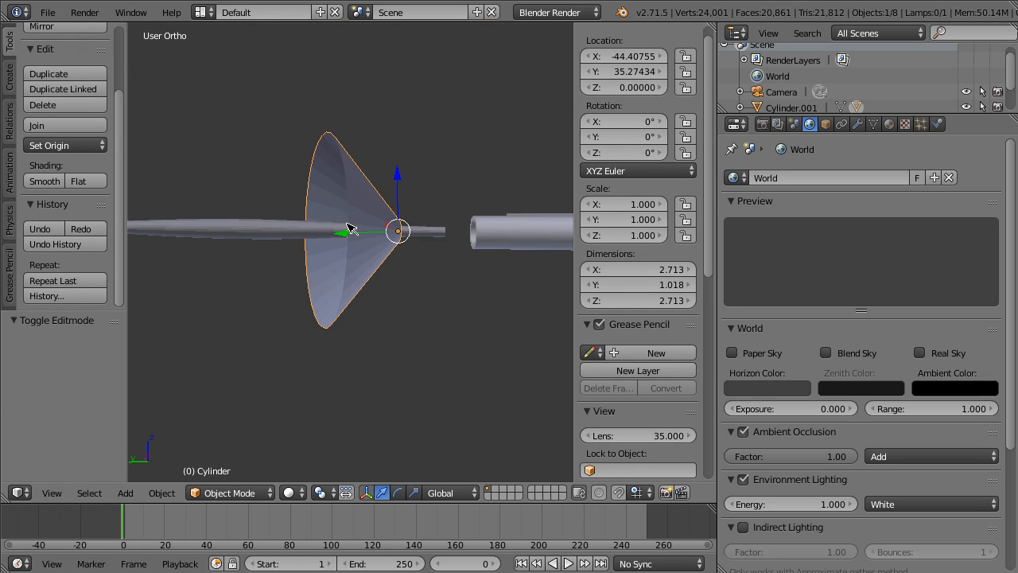
key(s)
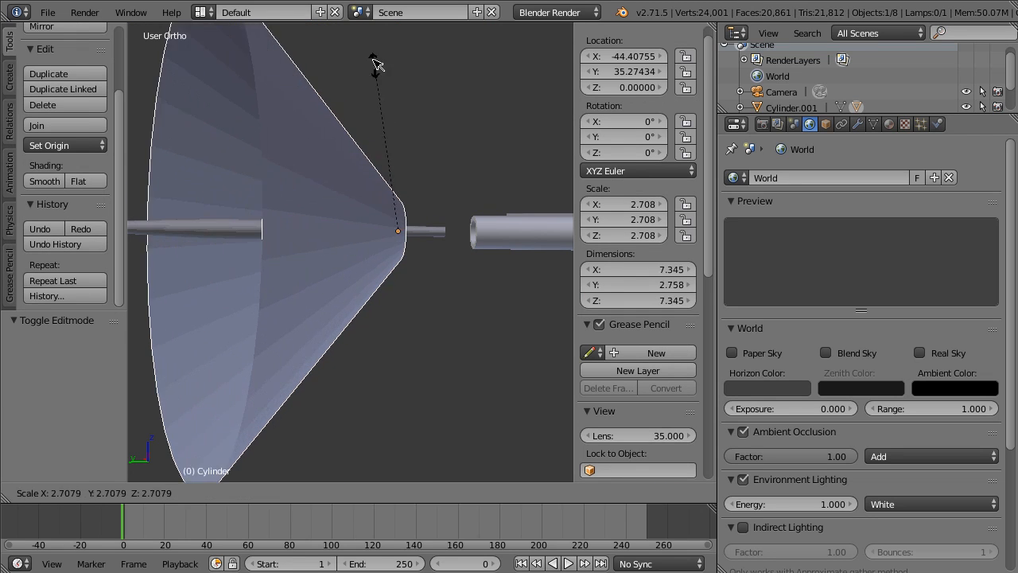
click(380, 202)
key(ctrl+z)
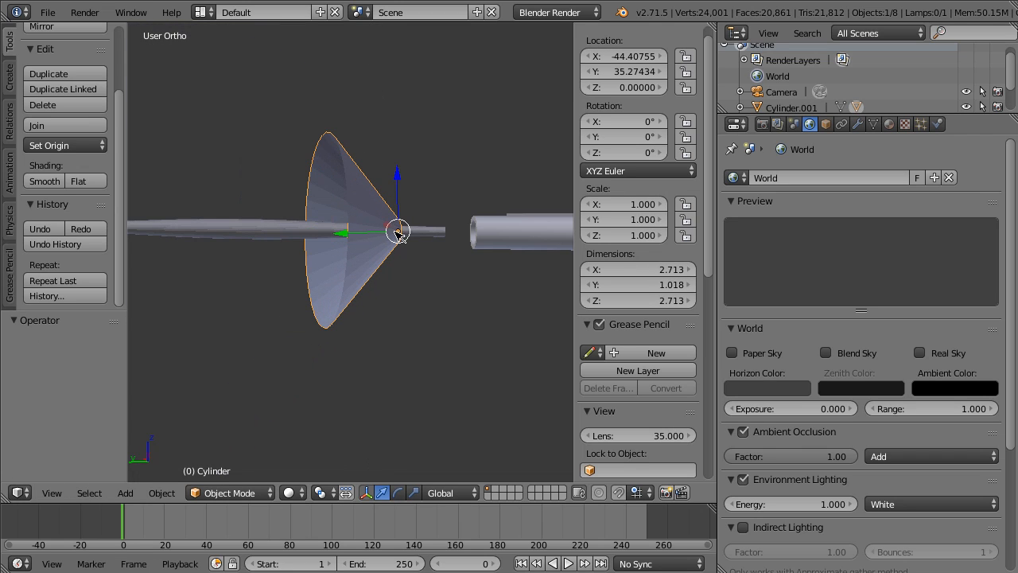
- Scale the cone by 1.445 and move it -0.714 along its local Y axis up to the gun muzzle
key(s)
click(423, 134)
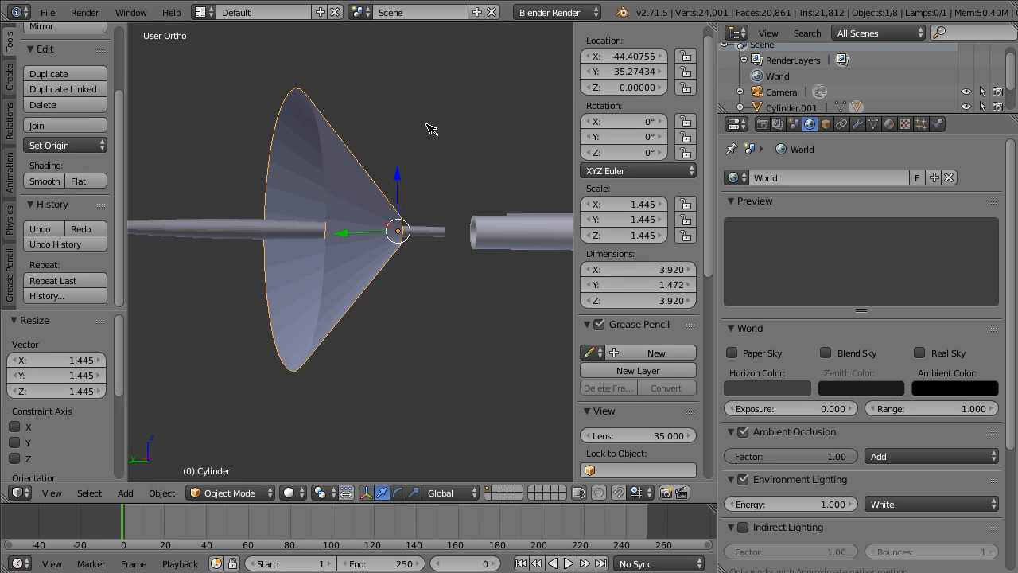
scroll(428, 129, down, 5)
scroll(417, 161, up, 2)
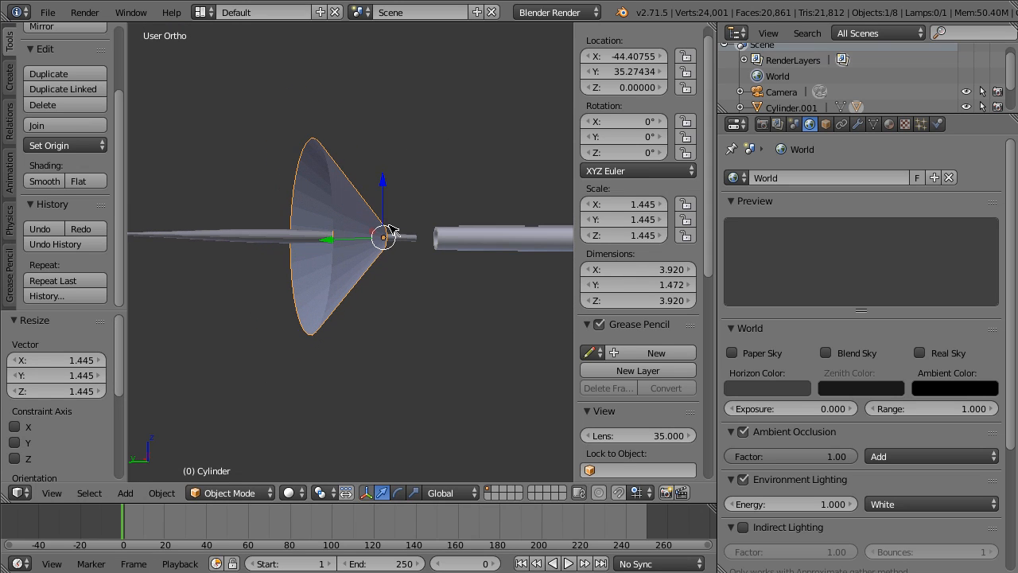
key(g)
key(y)
key(y)
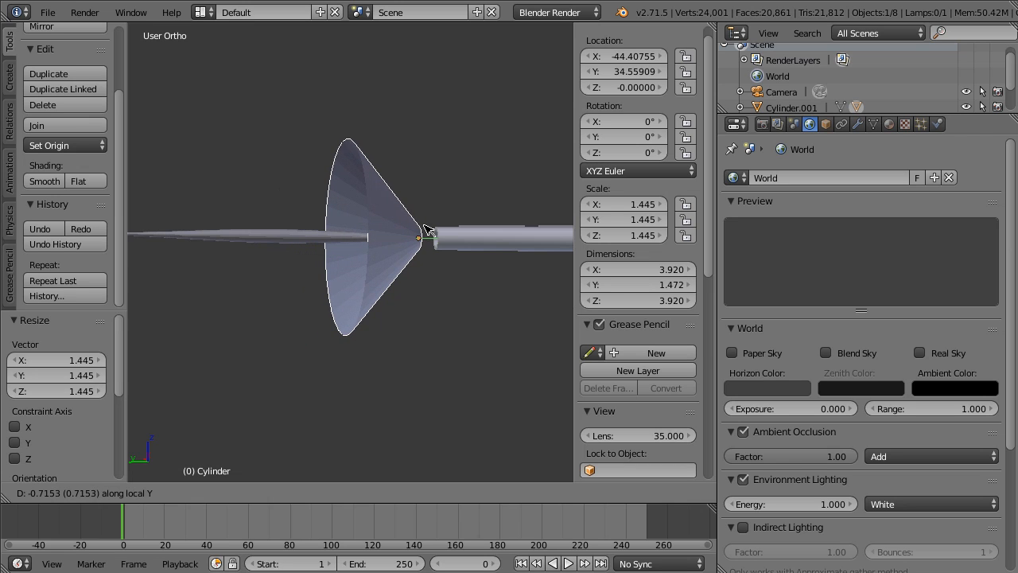
click(427, 230)
middle_drag(427, 231, 415, 202)
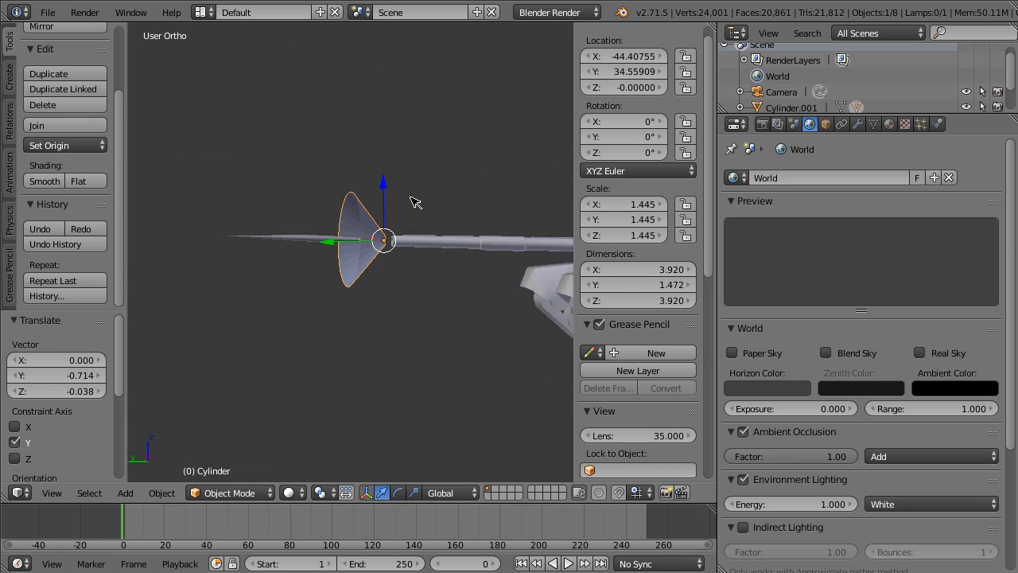
- Switch to the camera view, fit the frame in the viewport and render the image
click(51, 493)
click(79, 435)
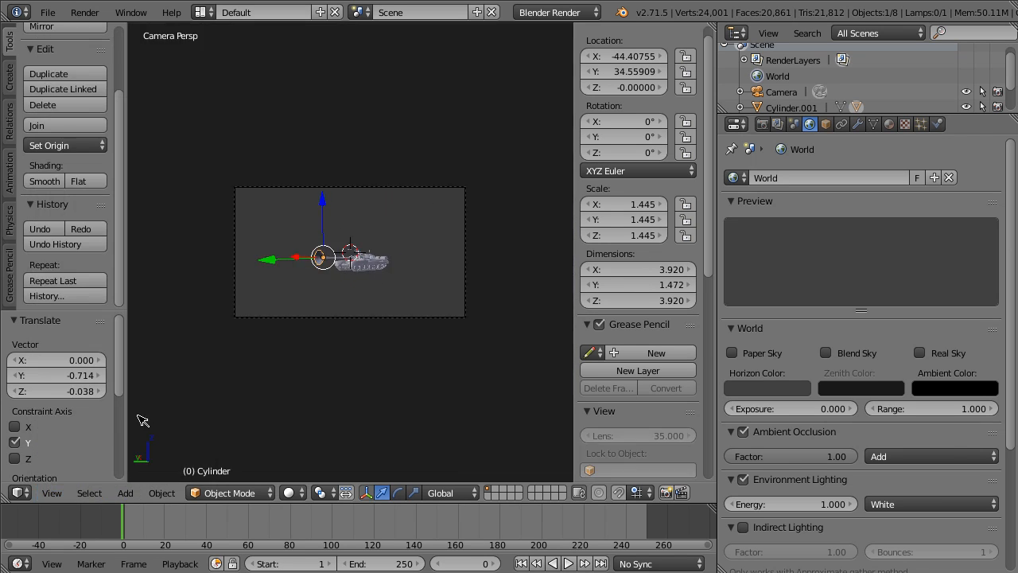
key(Home)
key(F12)
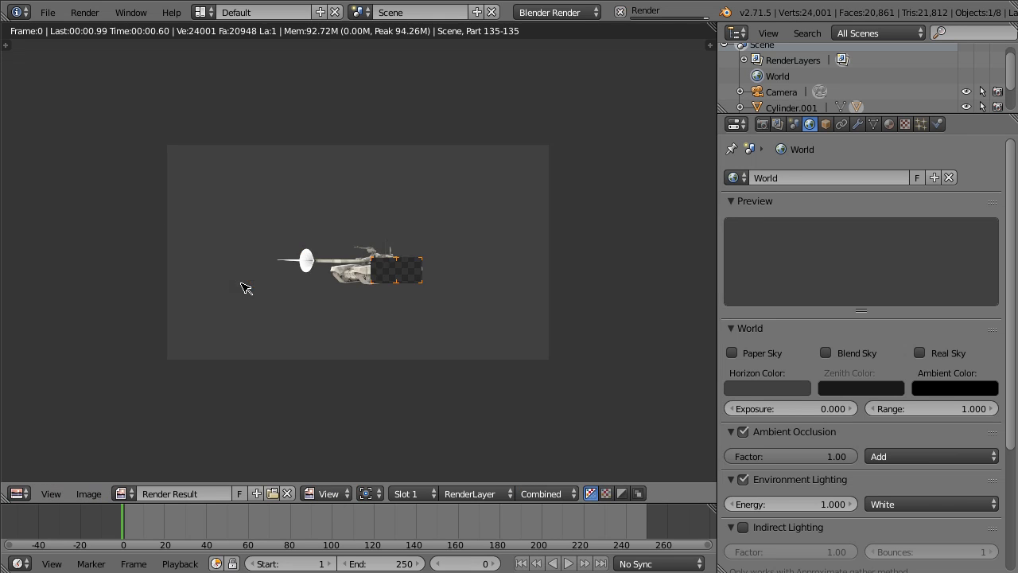
- Examine the rendered cone and rod at the tank's muzzle up close, and close the render
scroll(245, 287, up, 7)
middle_drag(263, 302, 332, 303)
scroll(331, 303, down, 6)
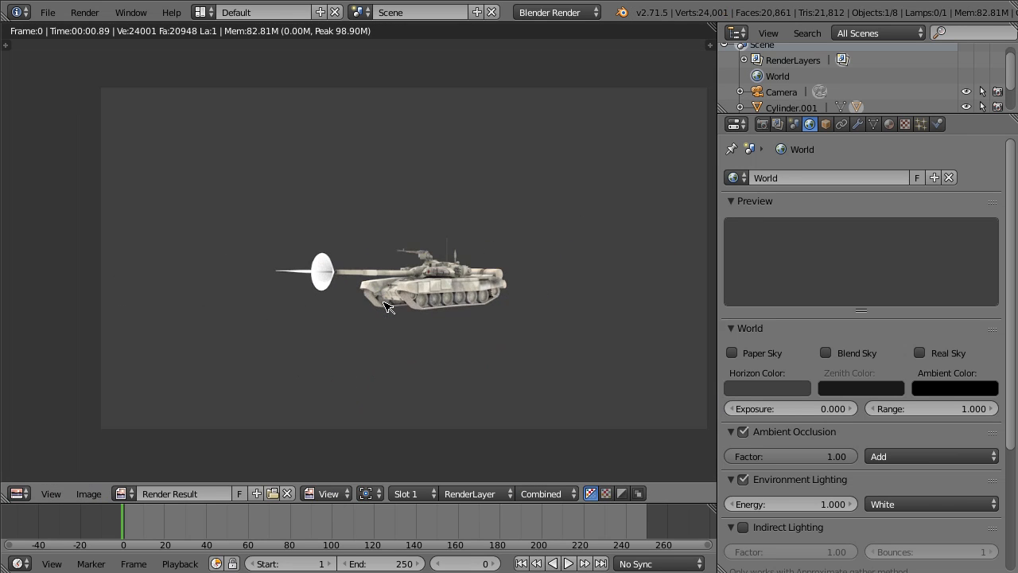
scroll(384, 307, up, 5)
scroll(386, 307, up, 5)
scroll(385, 307, down, 7)
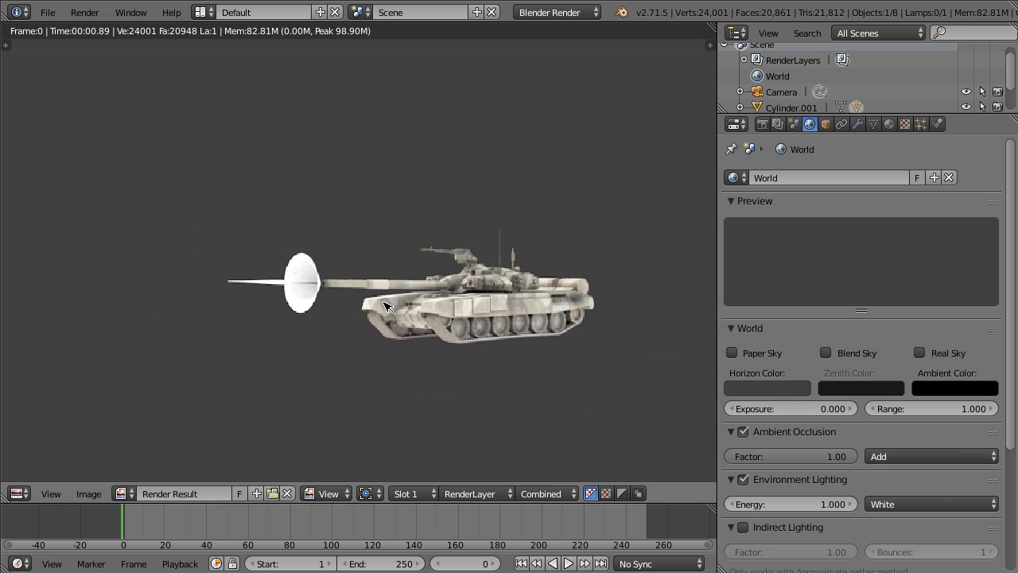
scroll(385, 307, up, 4)
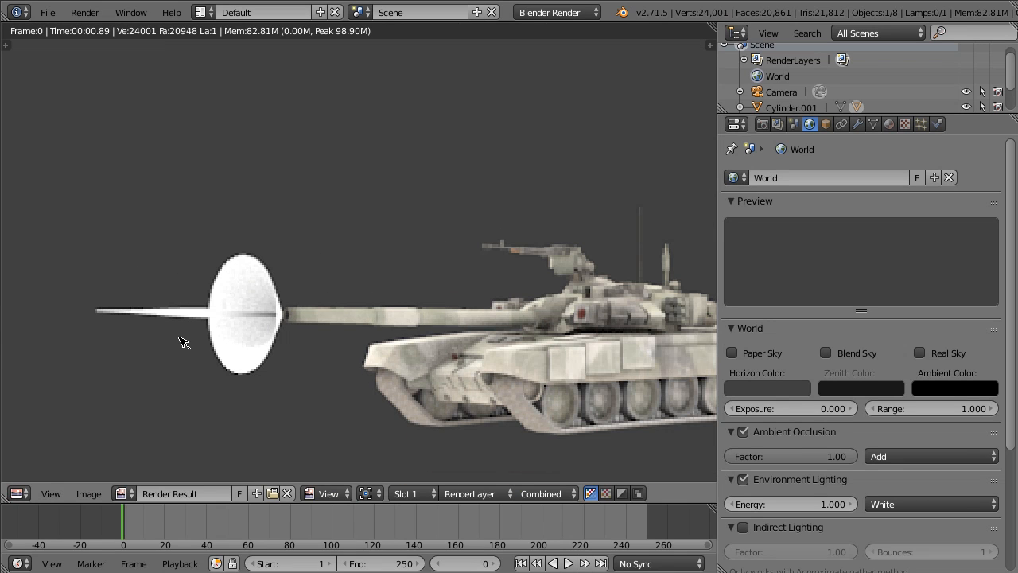
key(Escape)
- Select the parent rod and scale it by 2.079 together with its cone
right_click(235, 269)
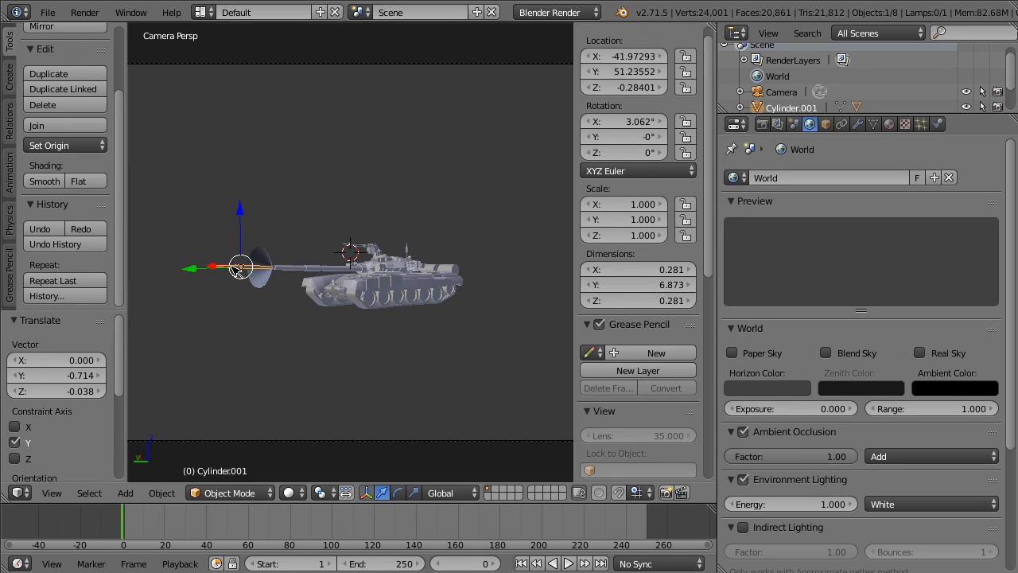
scroll(236, 272, up, 3)
key(s)
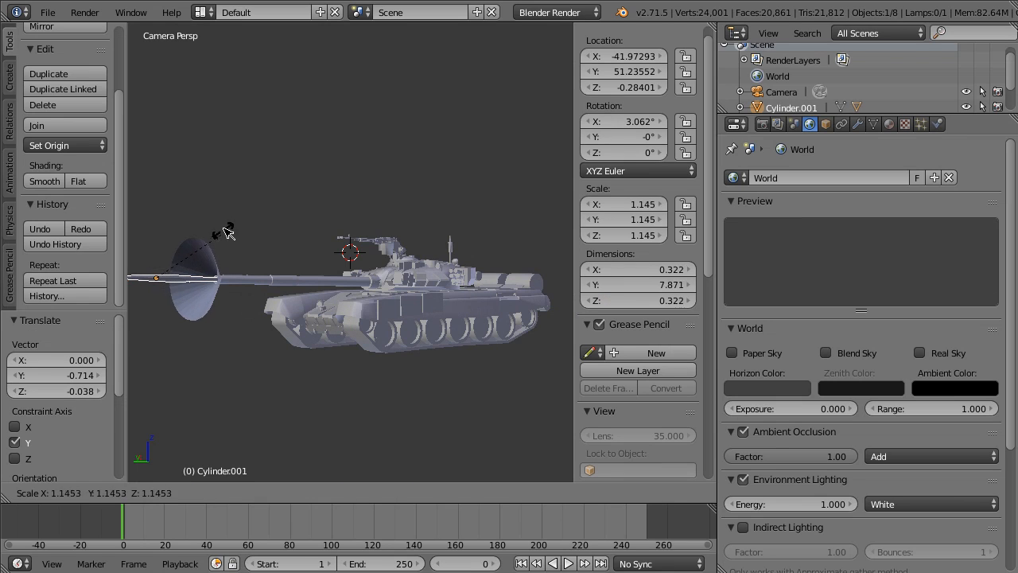
click(257, 167)
scroll(257, 172, down, 4)
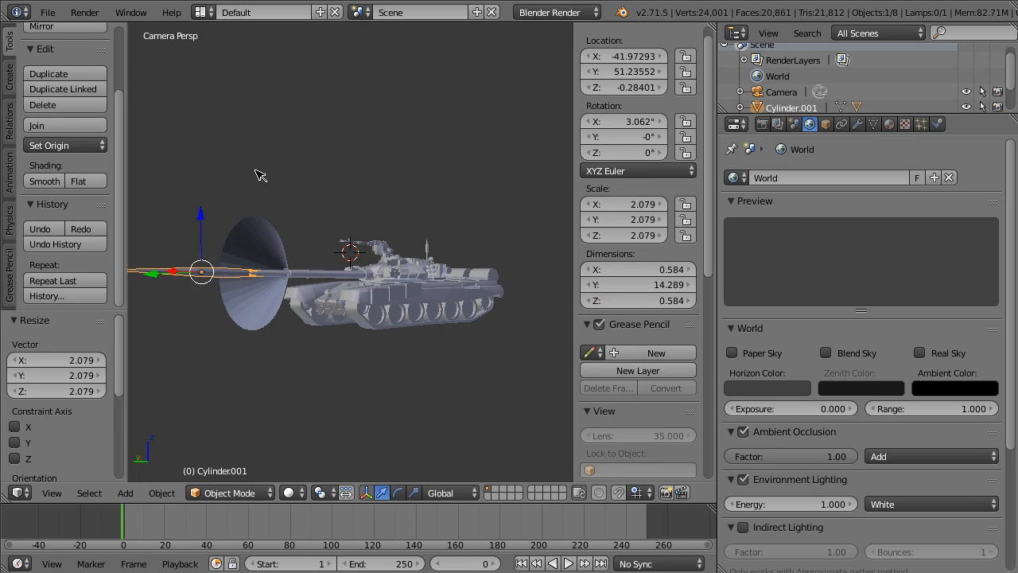
- Move the enlarged parent rod 3.731 along its local Y axis, away from the tank, to bring the cone back to the muzzle
key(g)
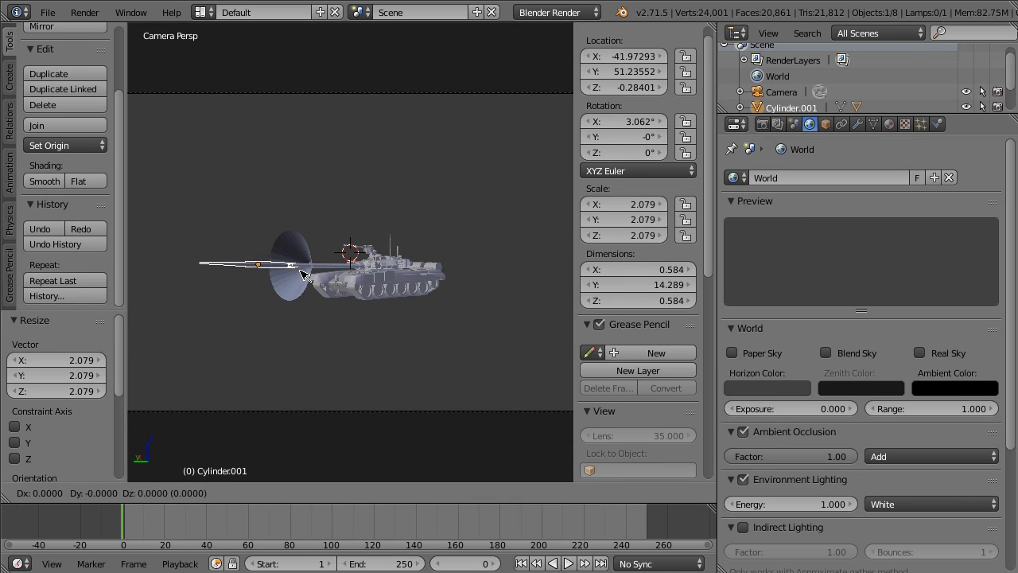
key(y)
key(y)
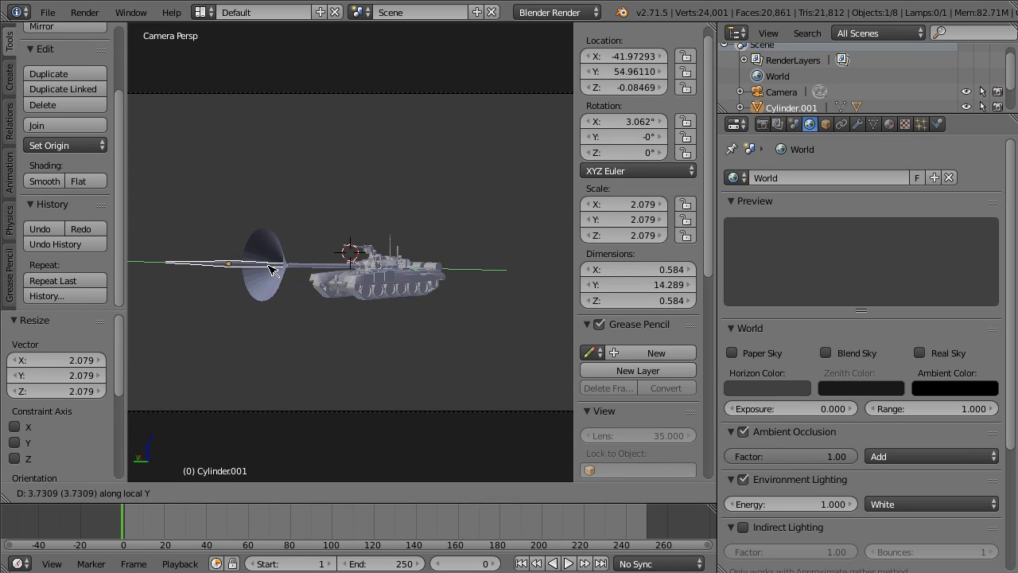
click(272, 269)
- Scale the cone down around its narrow end and render the camera view again
right_click(278, 256)
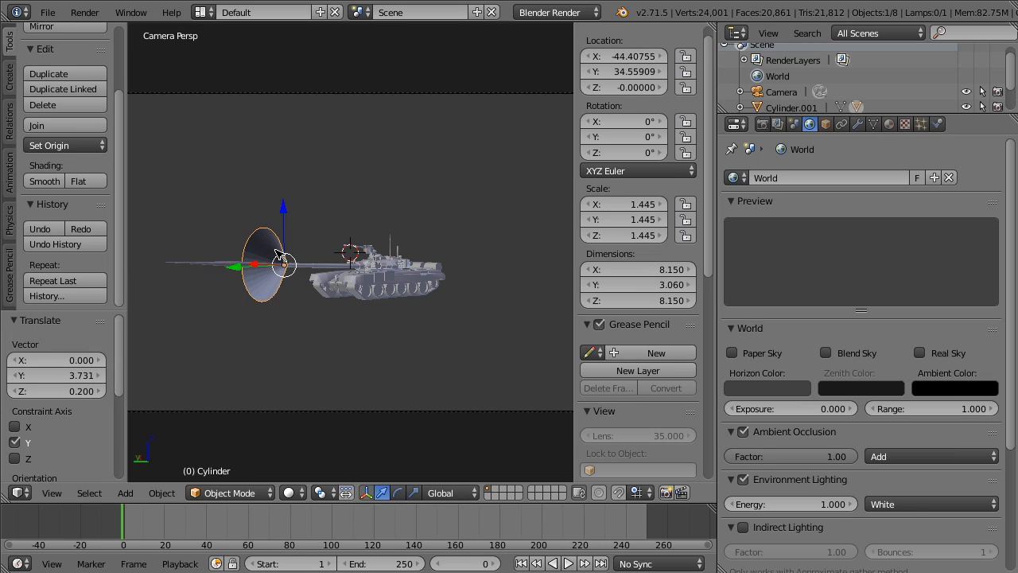
key(s)
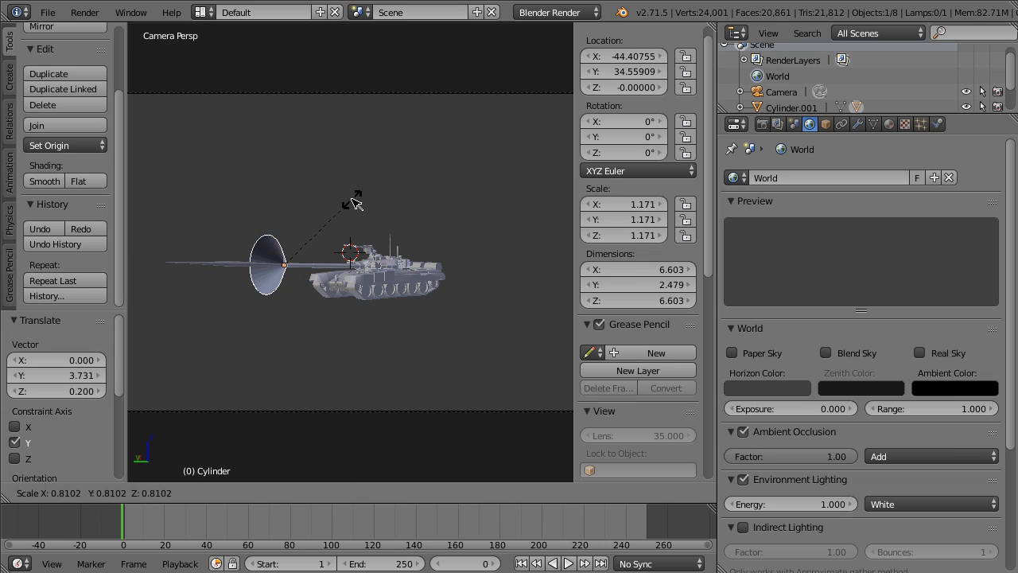
click(336, 224)
scroll(327, 234, up, 5)
mouse_move(327, 234)
middle_down()
mouse_move(305, 233)
mouse_move(332, 244)
middle_up()
key(F12)
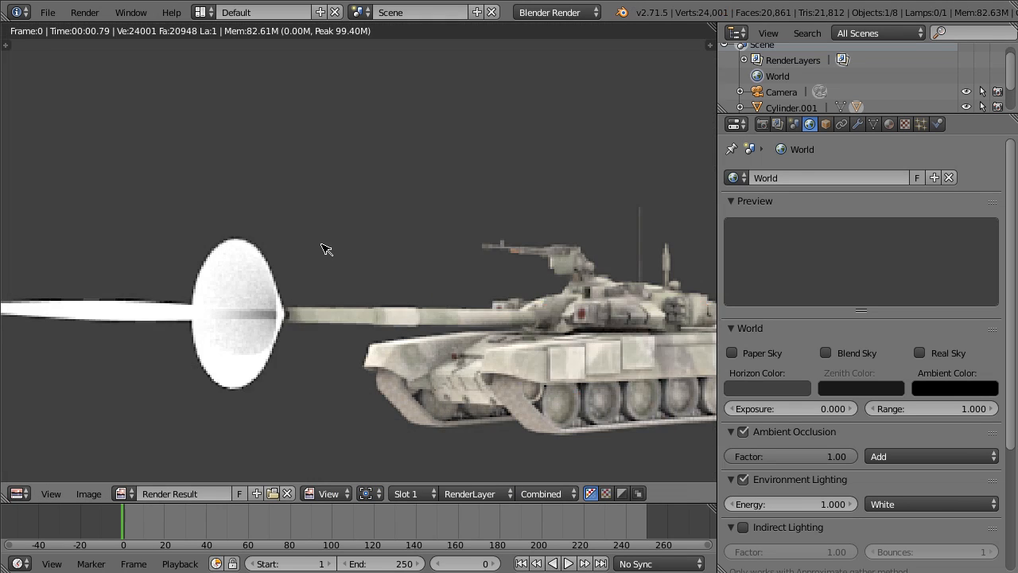
- Examine the rendered cone and rod against the tank's muzzle from near and far, and close the render
scroll(324, 247, down, 4)
scroll(320, 242, up, 8)
middle_drag(262, 247, 534, 176)
scroll(133, 205, down, 5)
scroll(136, 209, down, 4)
scroll(278, 235, up, 3)
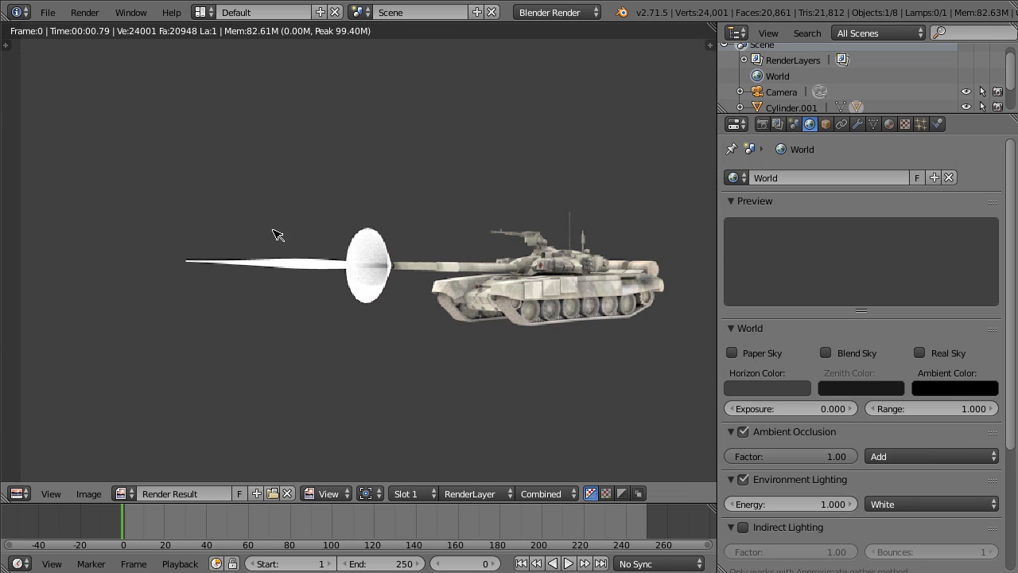
scroll(409, 313, up, 5)
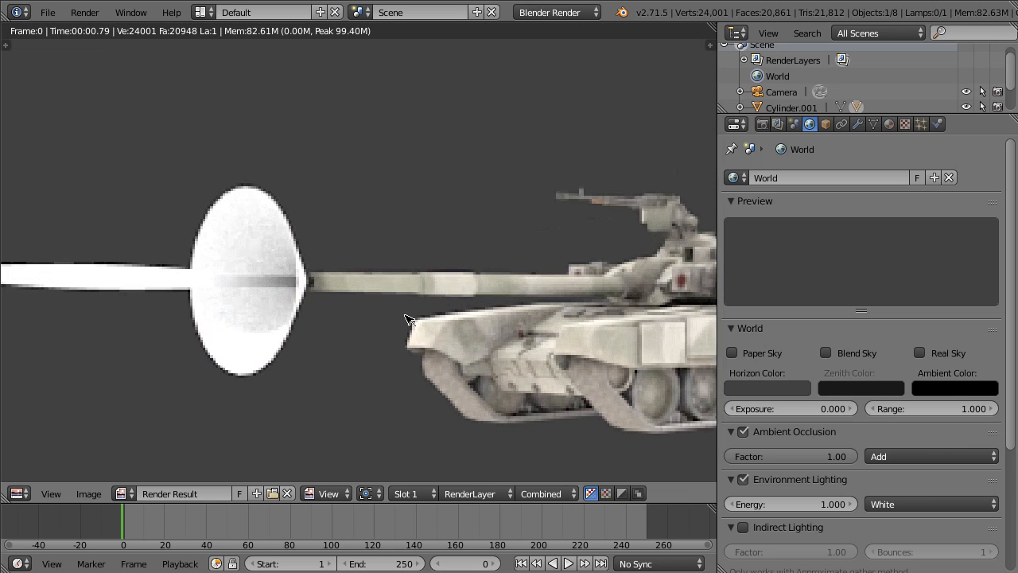
scroll(440, 318, down, 7)
scroll(439, 318, up, 6)
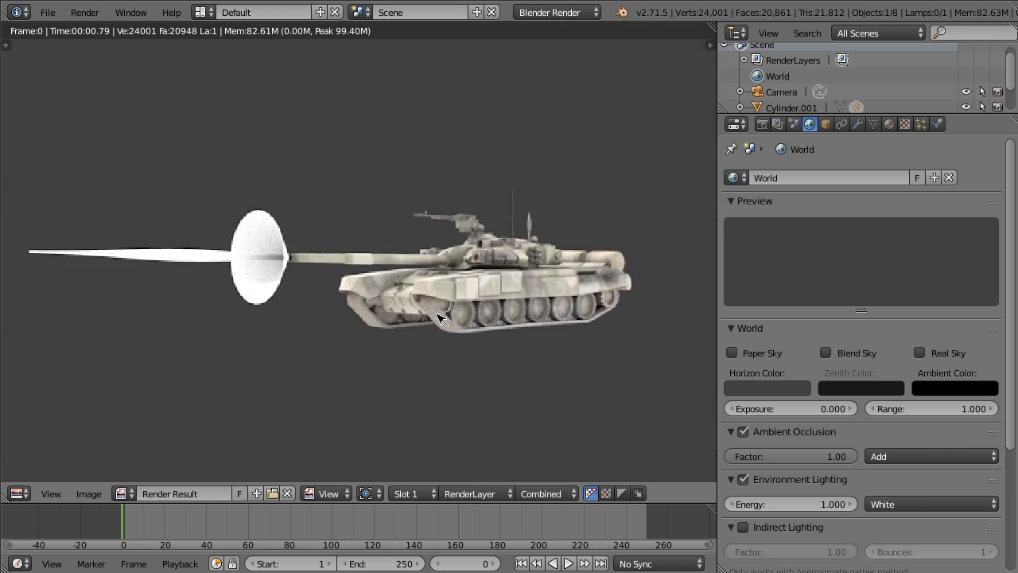
scroll(440, 318, down, 3)
key(Escape)
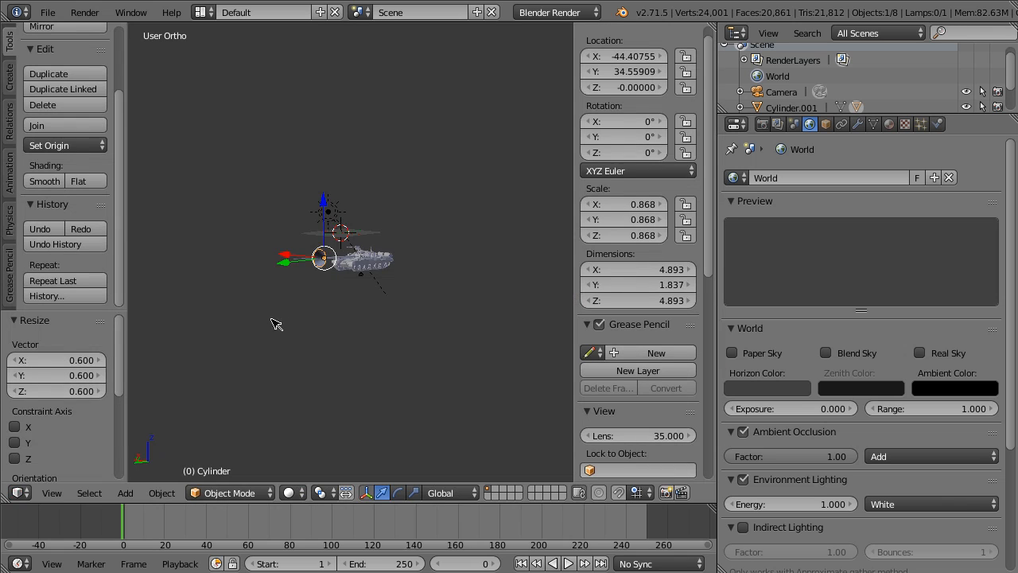
- Select the gun barrel and preview the opening frames up to about frame 24, returning to frame 0
scroll(273, 271, up, 8)
right_click(273, 271)
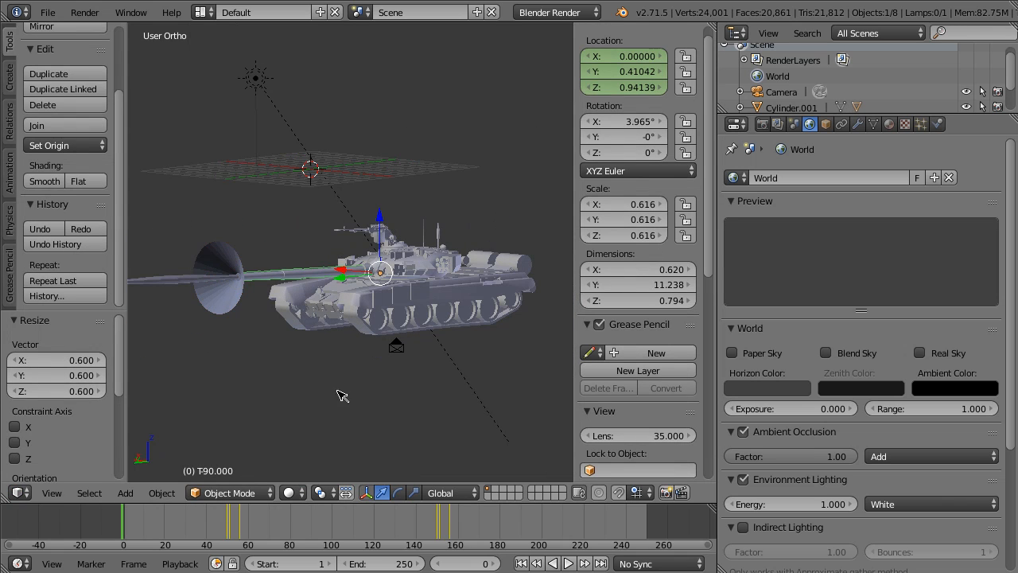
mouse_move(193, 535)
mouse_down()
mouse_move(282, 535)
mouse_move(175, 531)
mouse_up()
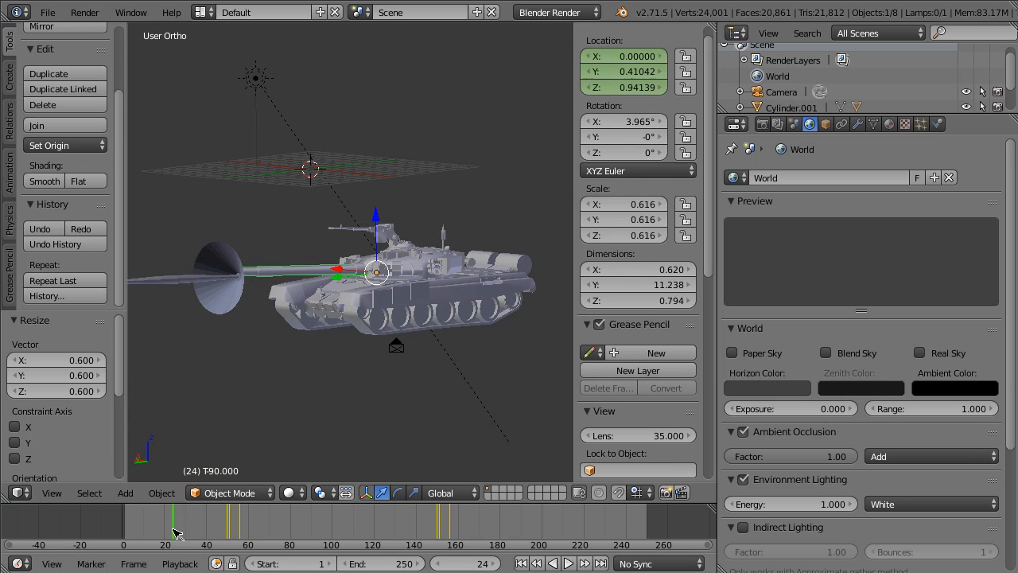
right_click(168, 279)
key(ctrl+z)
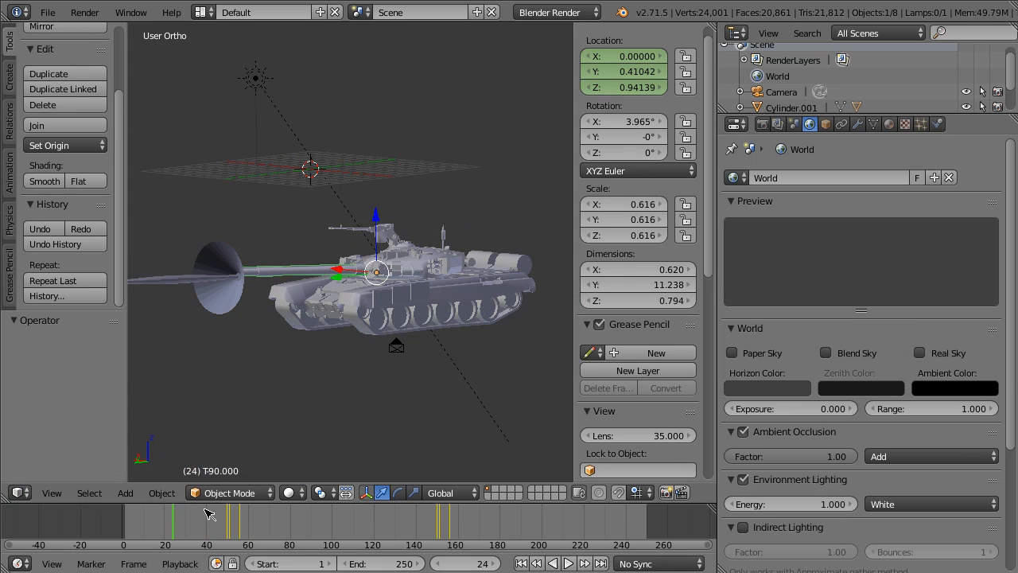
drag(205, 519, 45, 509)
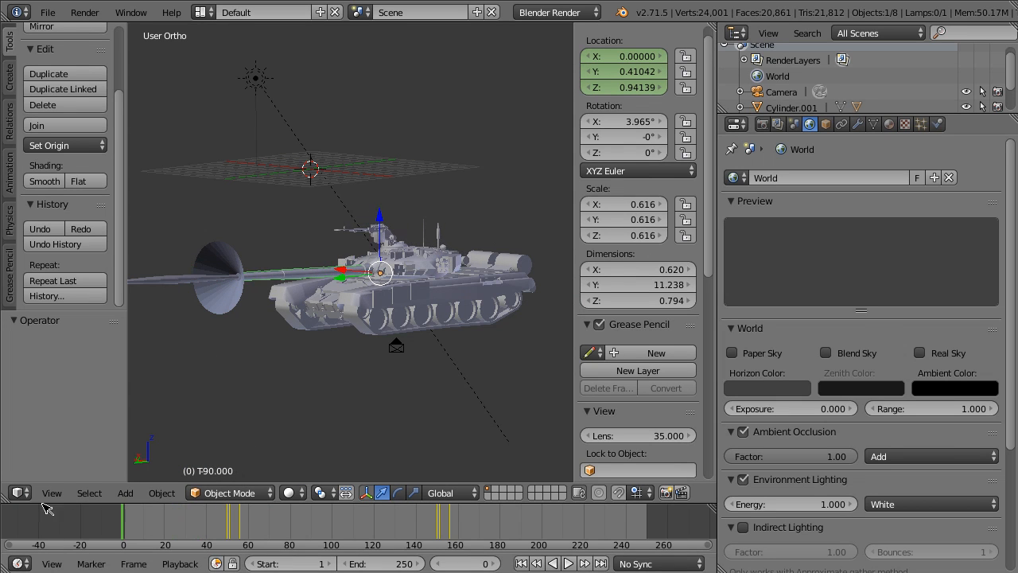
- Parent the rod, with its cone, to the tank's gun barrel using the Object option
right_click(182, 278)
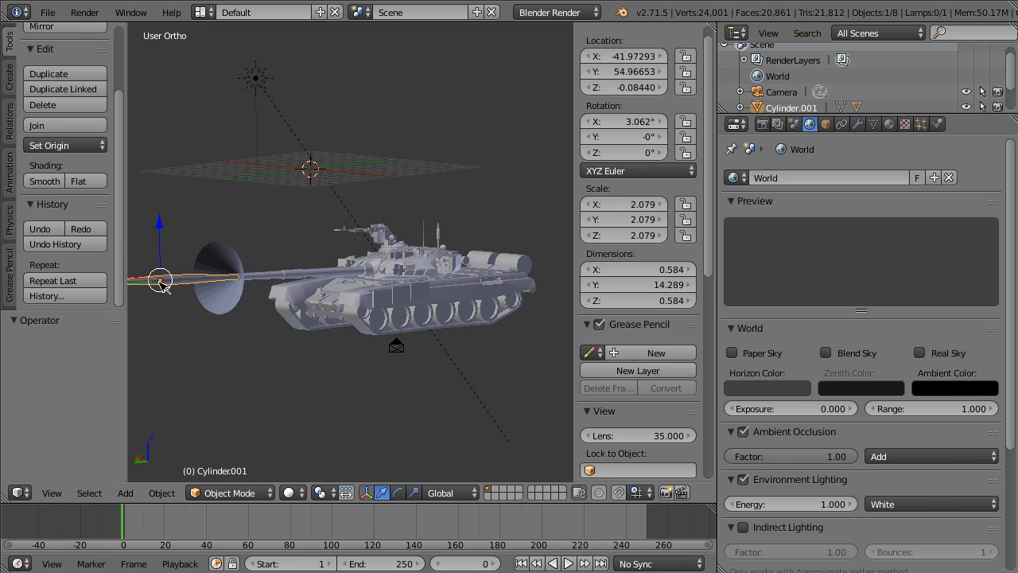
scroll(227, 268, up, 5)
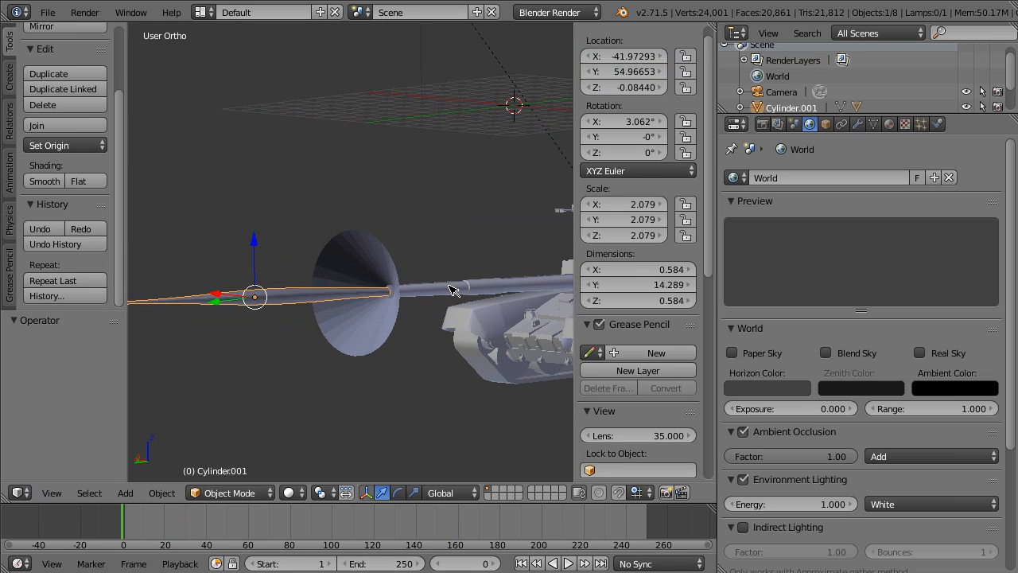
shift+right_click(450, 290)
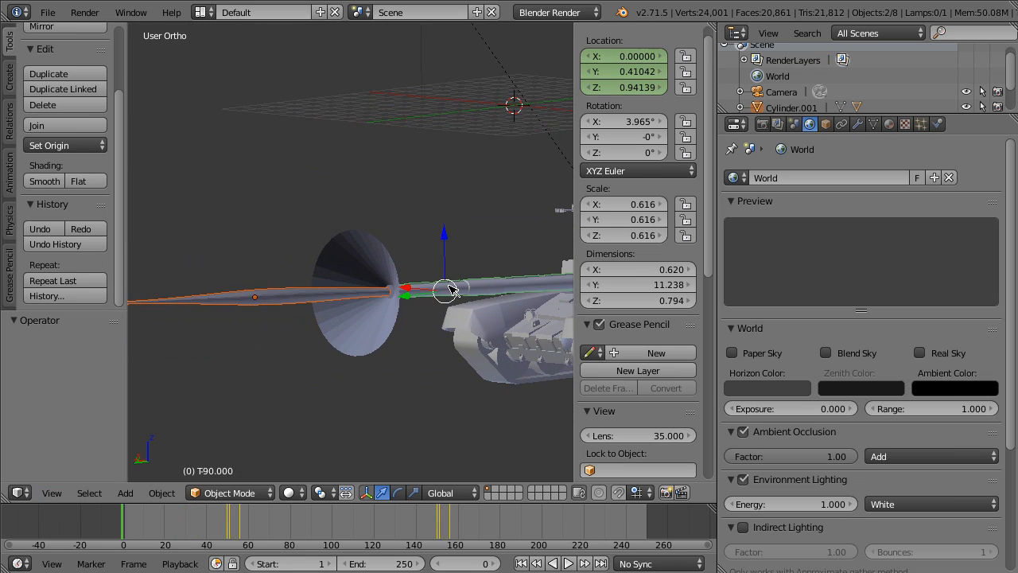
key(ctrl+p)
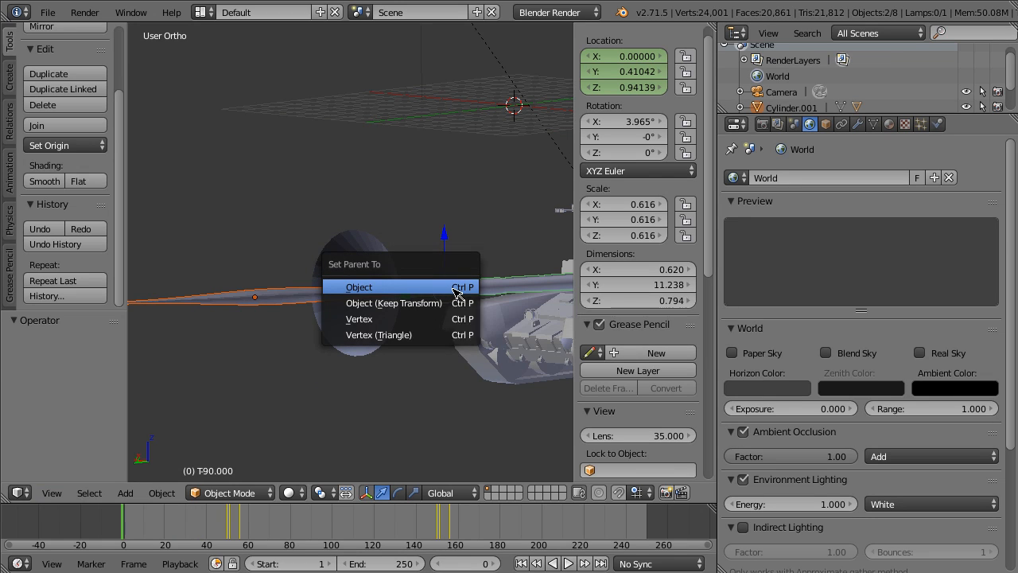
click(455, 289)
- Select the gun barrel, preview the animation past both groups of keyframes, and return to frame 50 with the muzzle in close view
right_click(335, 293)
right_click(424, 291)
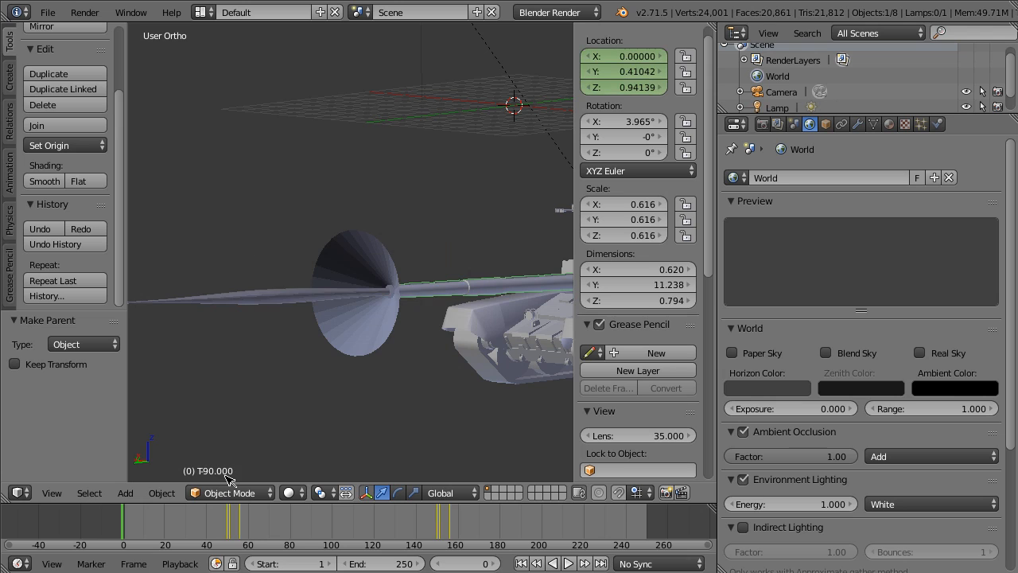
drag(199, 527, 390, 539)
scroll(326, 396, down, 6)
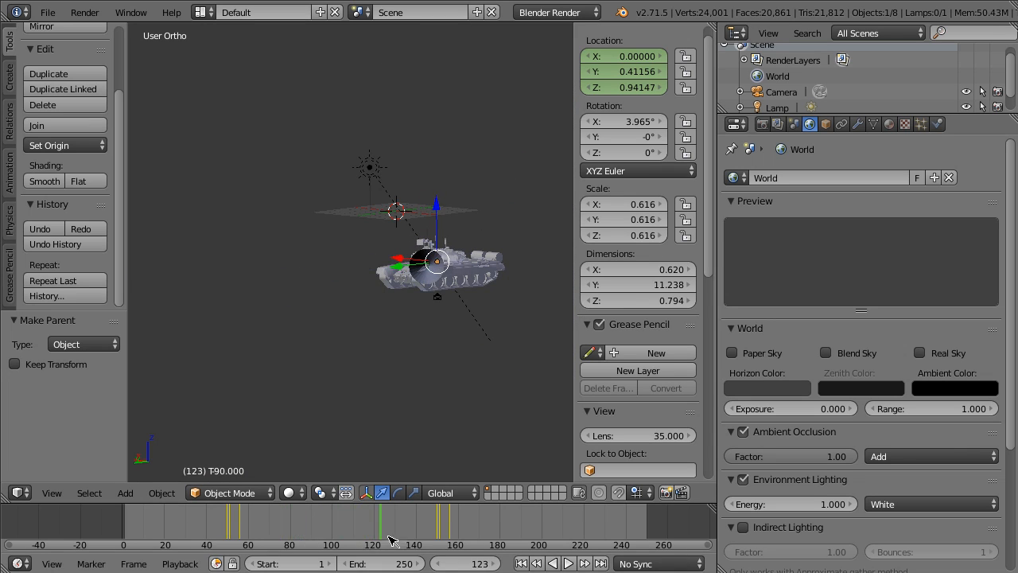
drag(458, 534, 228, 541)
scroll(352, 205, up, 8)
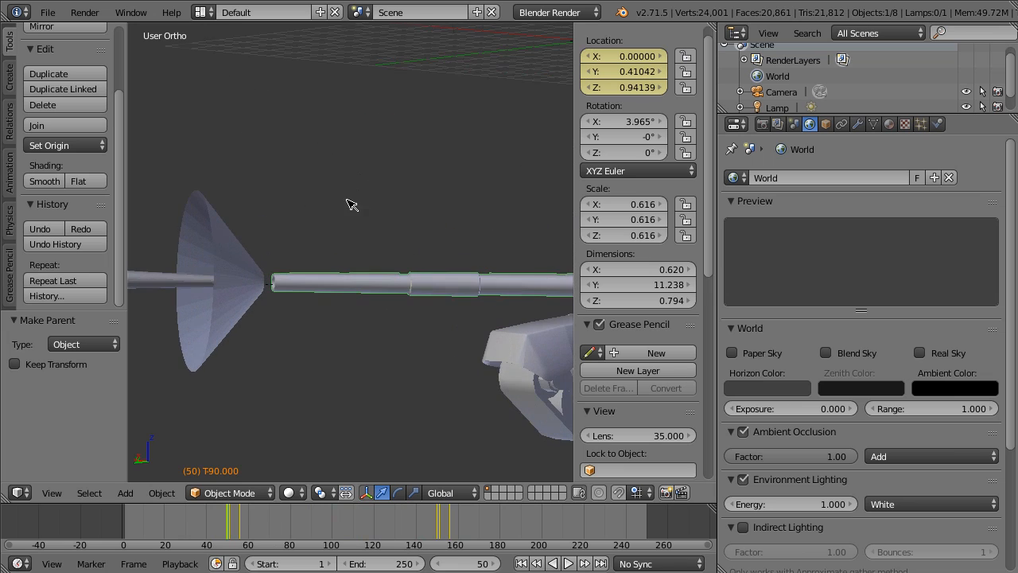
- Examine the barrel's recoil and the attached flash frame by frame from frame 50 to 58
key(Right)
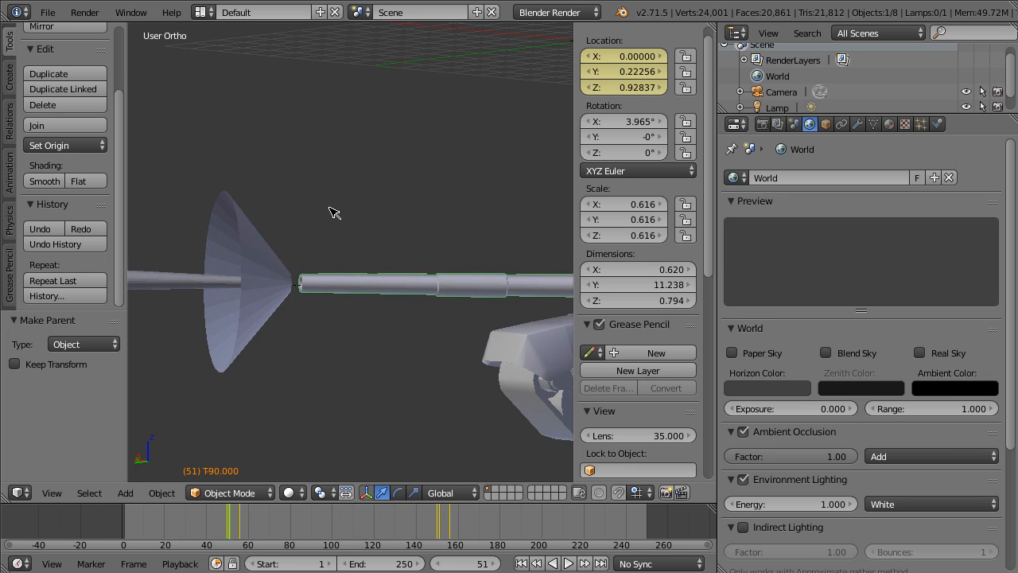
key(Left)
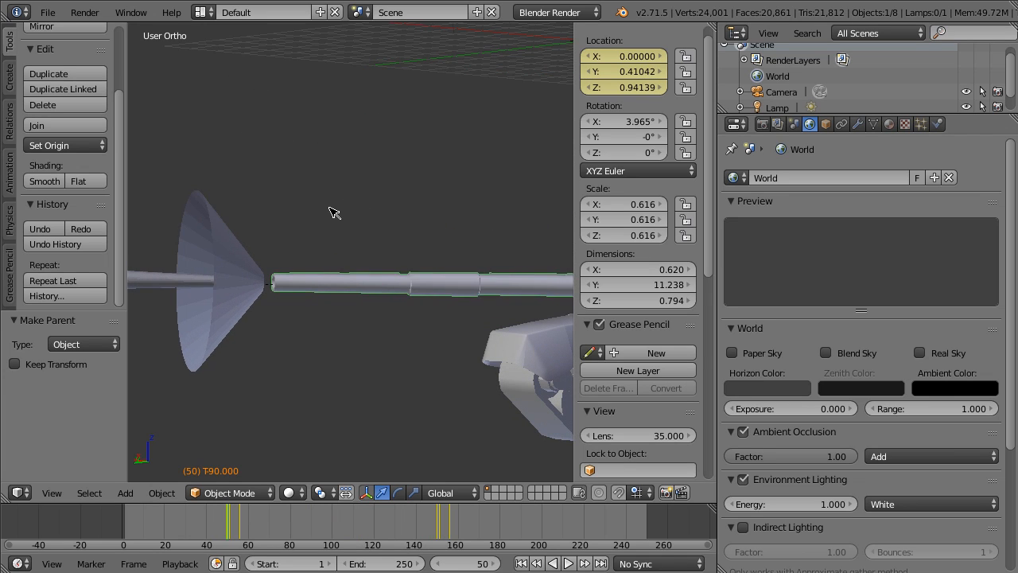
key(Right)
key(Left)
key(Right)
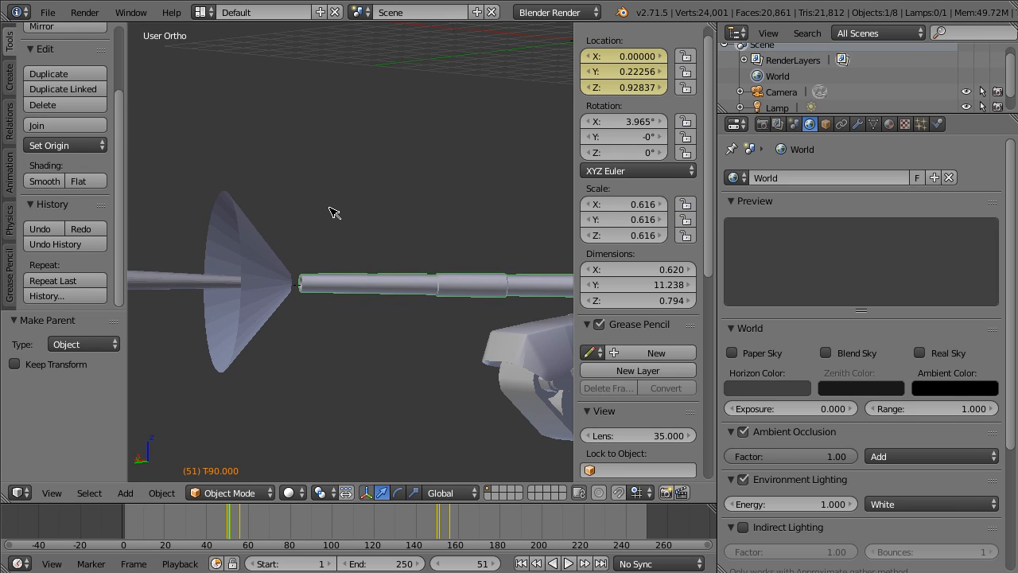
key(Right)
key(Right)
key(Right)
key(Right)
key(Right)
key(Right)
key(Right)
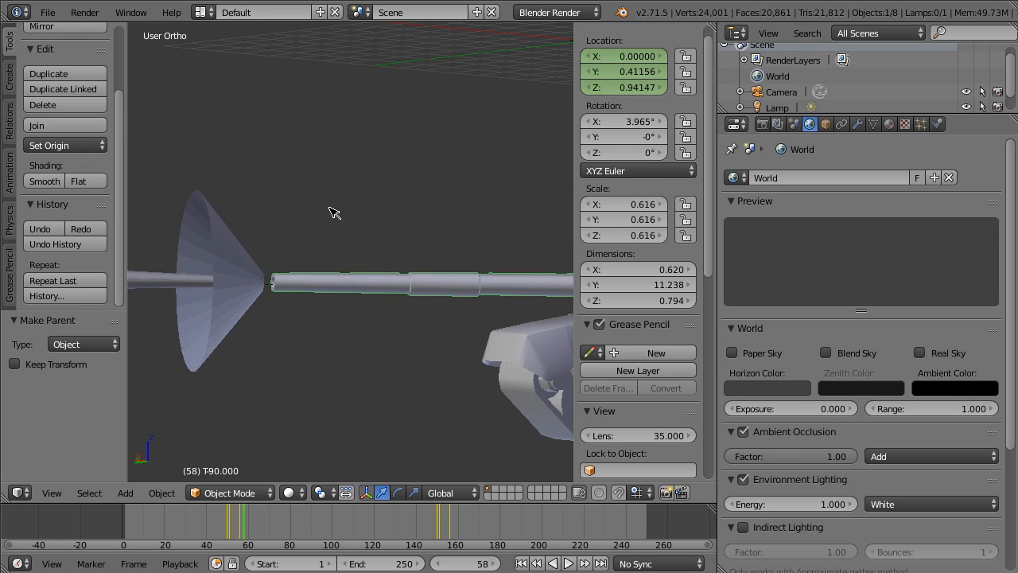
- Go back to frame 51, render it from the camera, and close the render
key(Left)
key(Left)
key(Left)
key(Left)
key(Left)
key(Left)
key(Left)
key(F12)
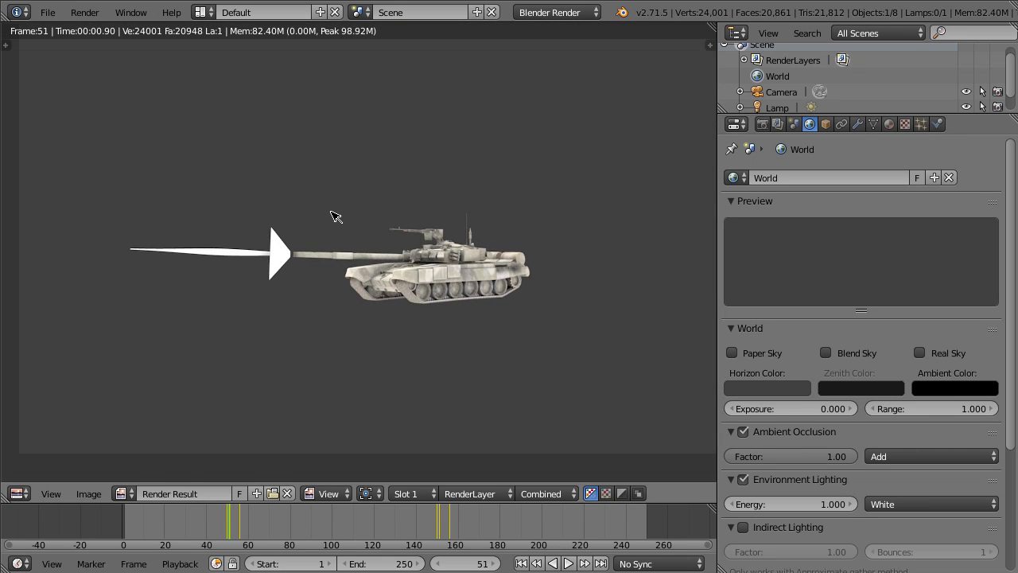
key(Escape)
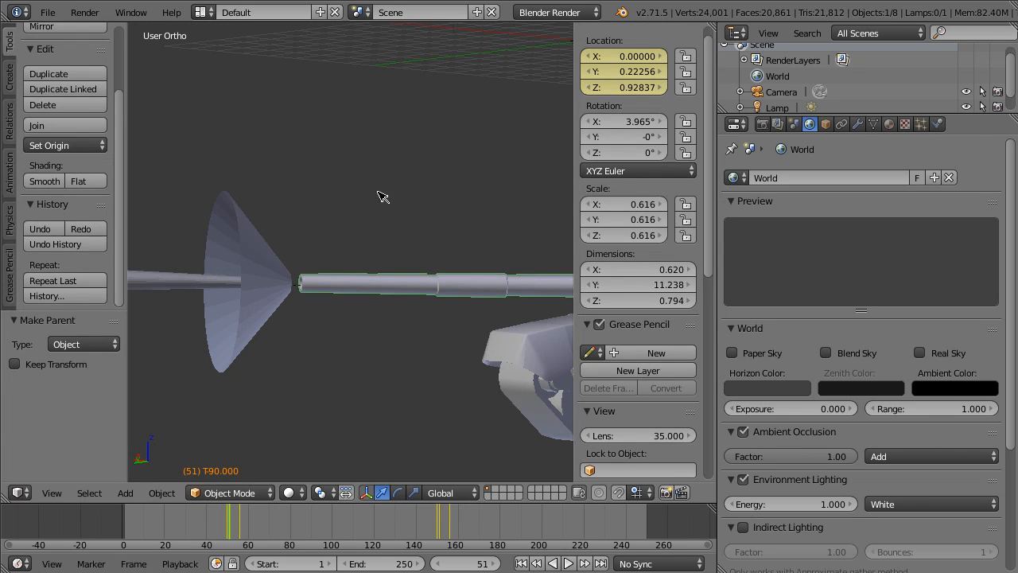
- Give the cone a new Volume material with a density of 0.176, and render frame 51 to inspect the cone
right_click(265, 291)
click(887, 125)
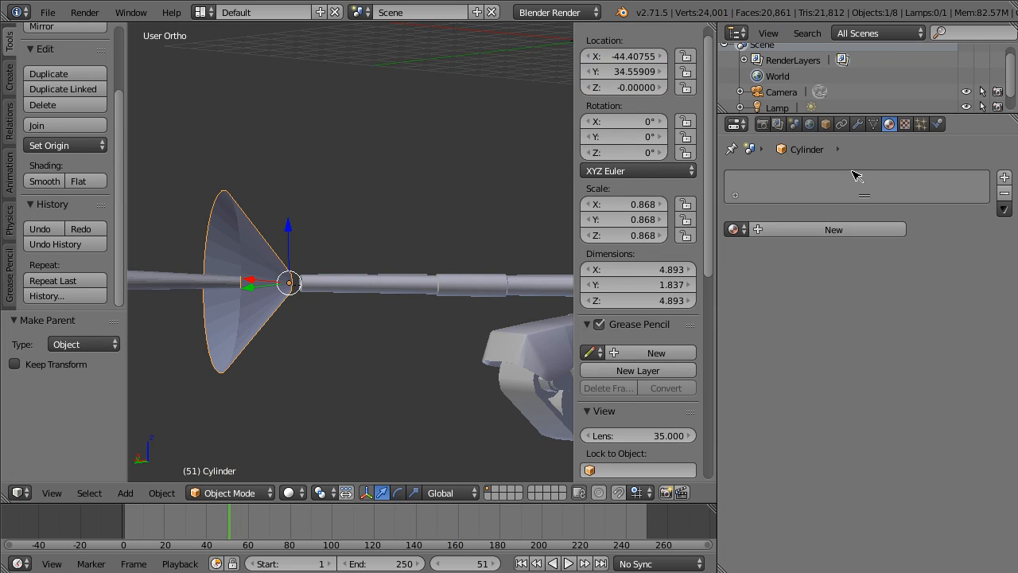
click(760, 228)
click(885, 246)
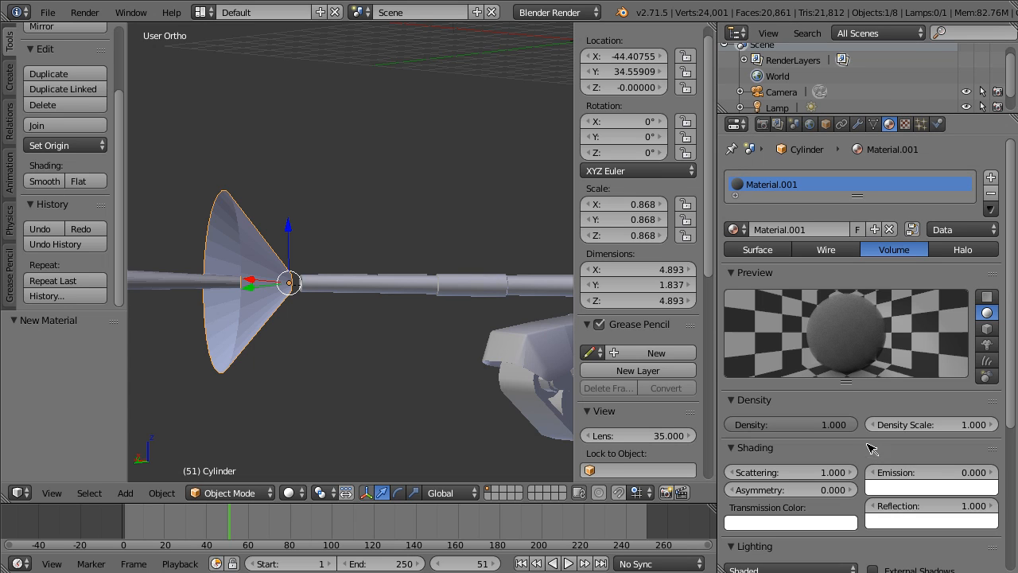
drag(819, 424, 747, 423)
key(F12)
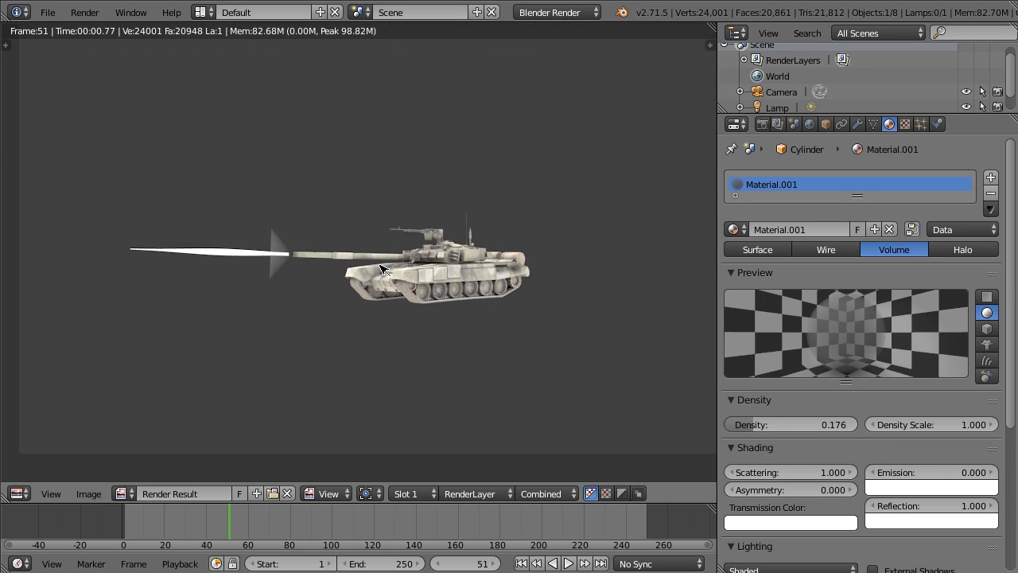
scroll(380, 269, up, 12)
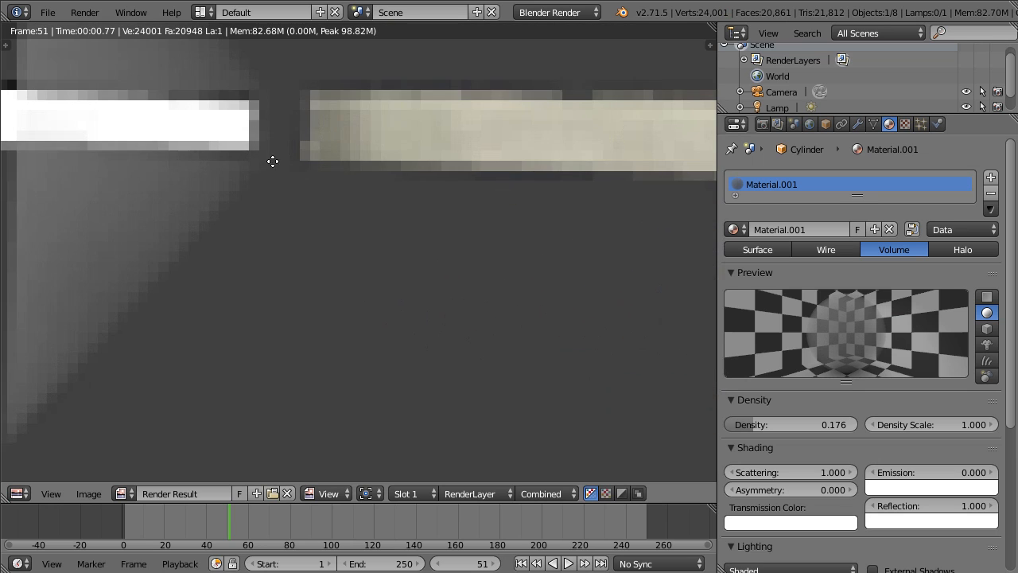
scroll(538, 281, down, 12)
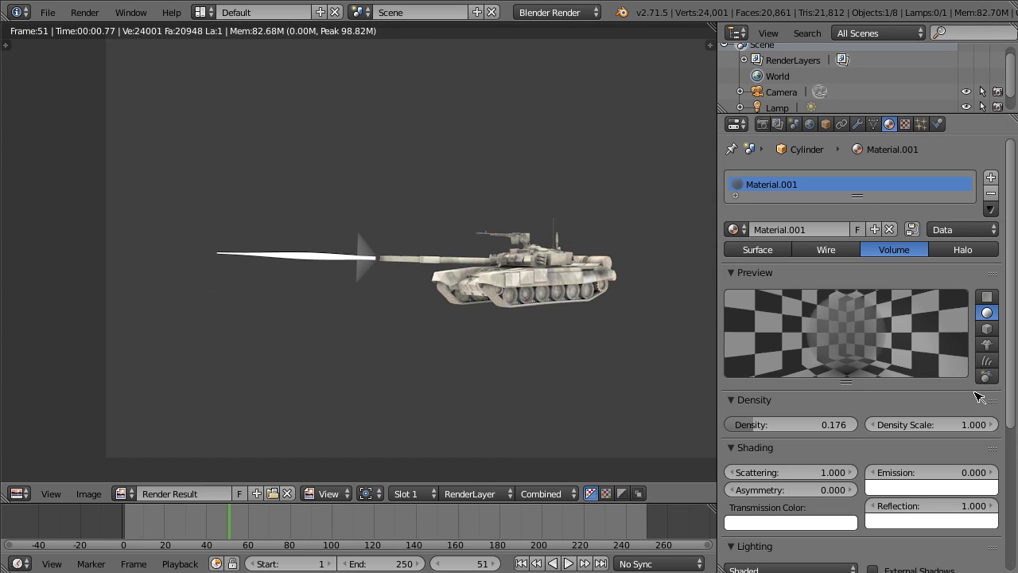
- Set the cone material's emission to 5 and render again to inspect the glow at the muzzle
click(903, 475)
click(895, 451)
click(934, 485)
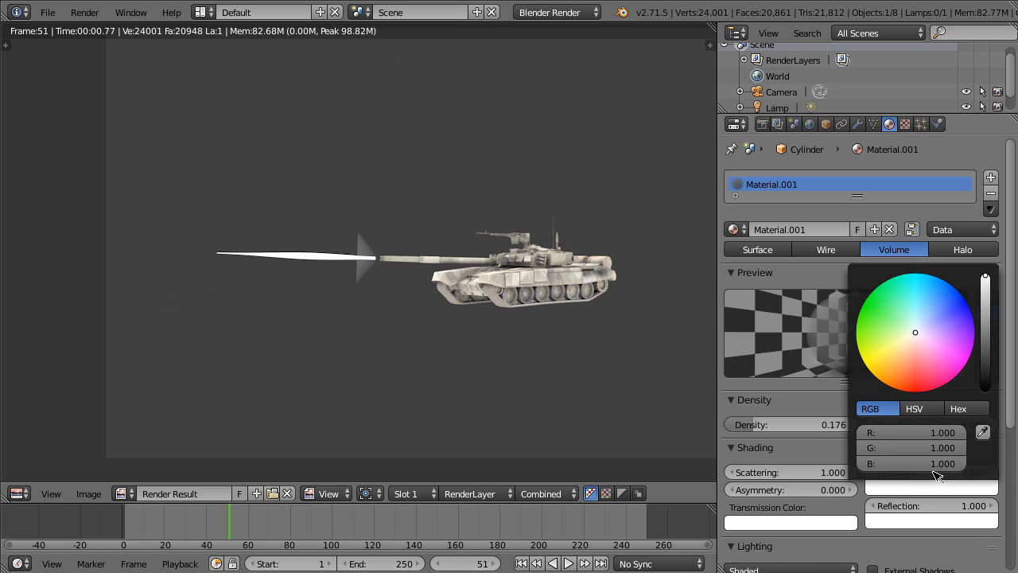
click(906, 470)
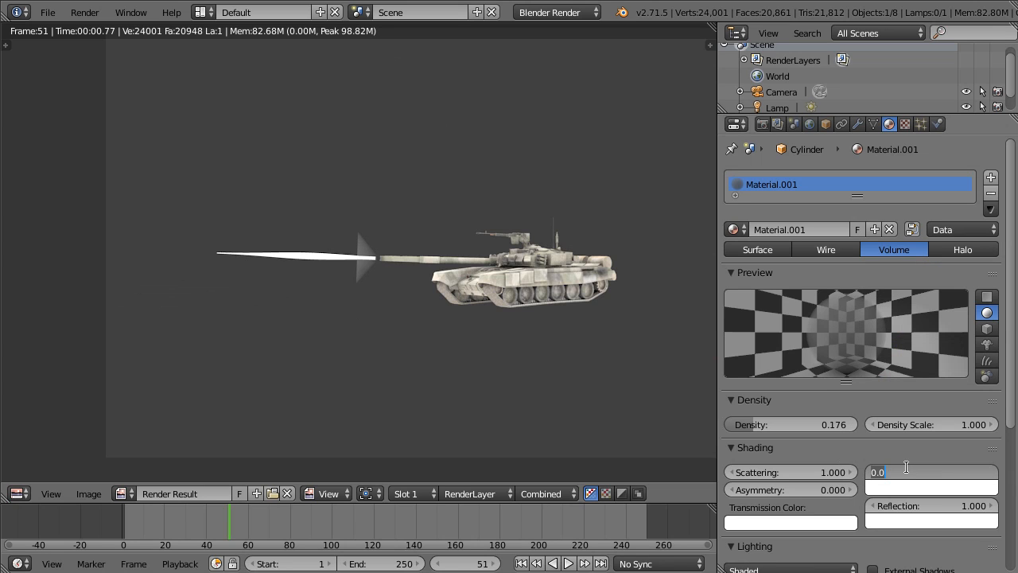
text(5)
key(Return)
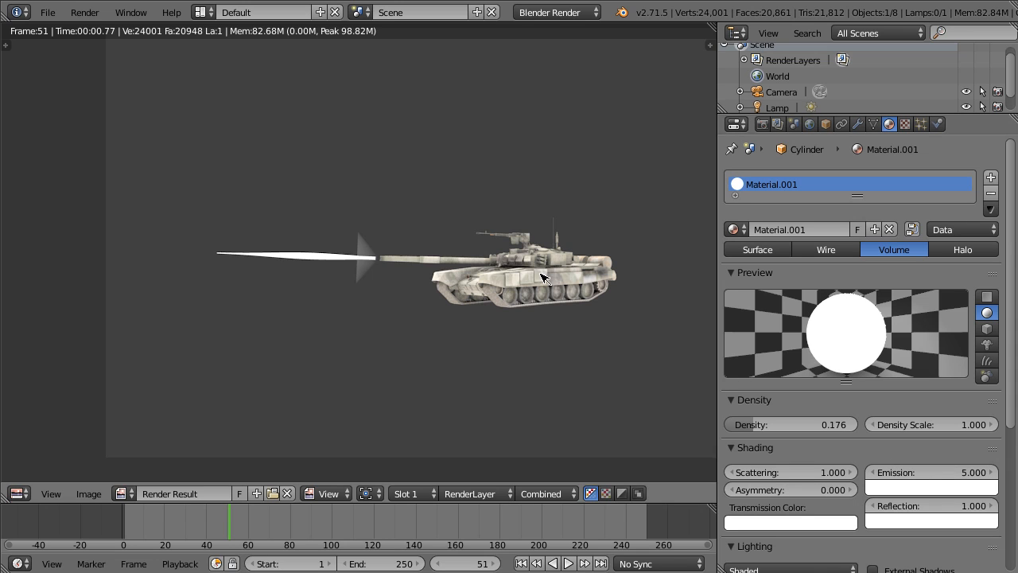
key(F12)
scroll(517, 282, up, 8)
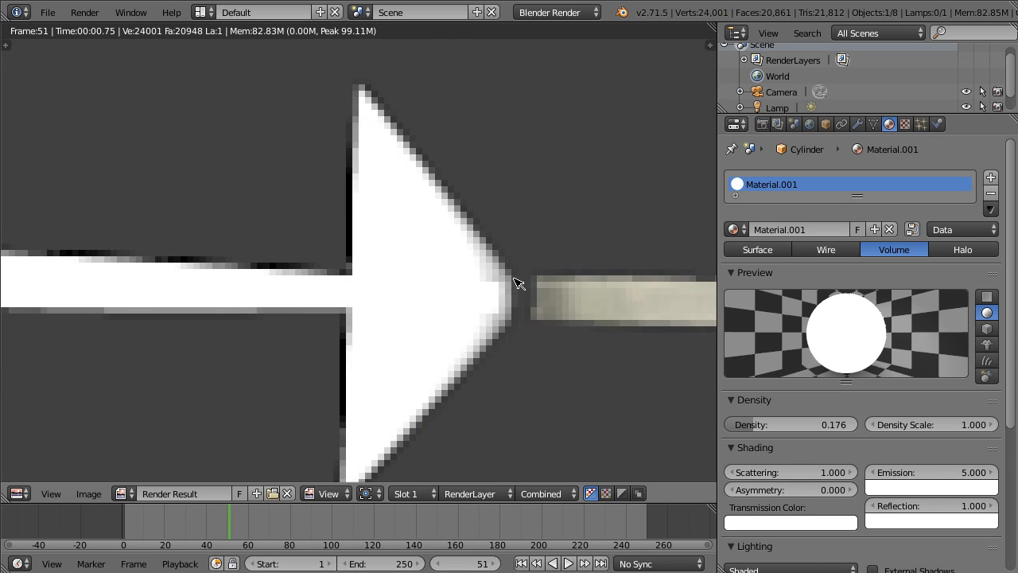
scroll(517, 283, down, 8)
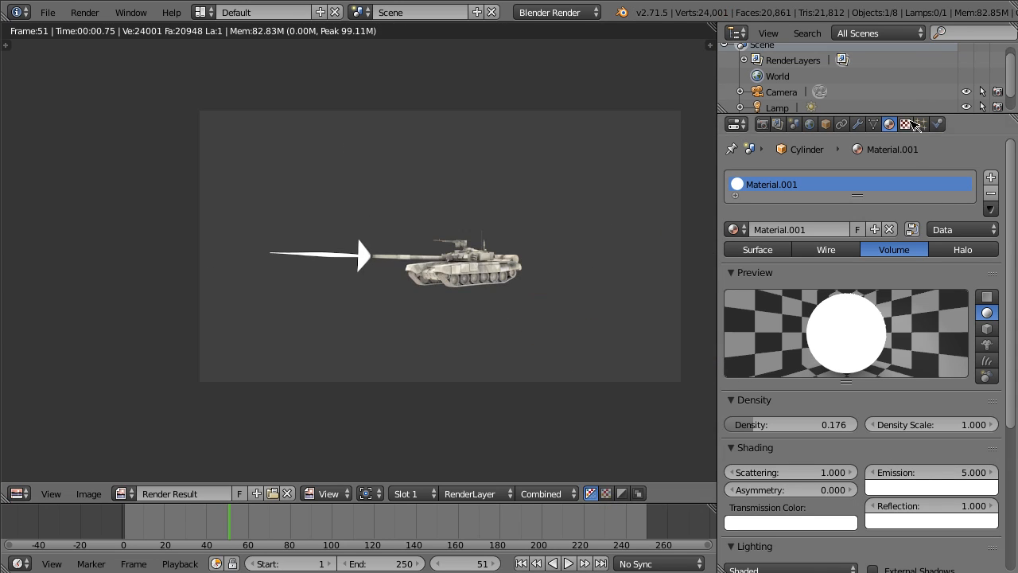
- Set the cone's emission color to pale yellow (R 1.000, G 0.957, B 0.360), render to inspect it, and close the render
click(905, 124)
click(890, 124)
click(914, 487)
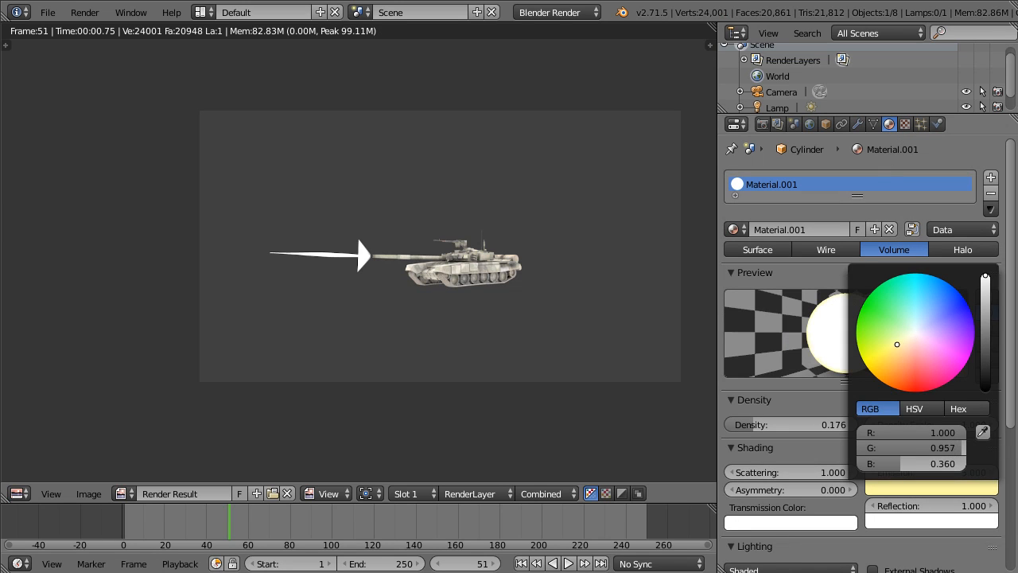
key(F12)
scroll(421, 357, up, 10)
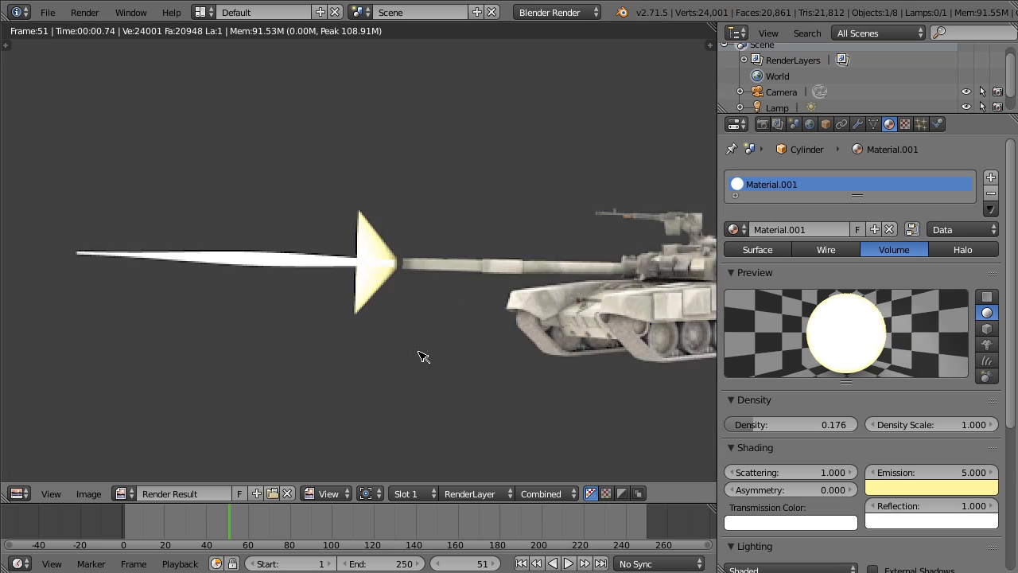
scroll(422, 357, down, 8)
scroll(422, 355, up, 7)
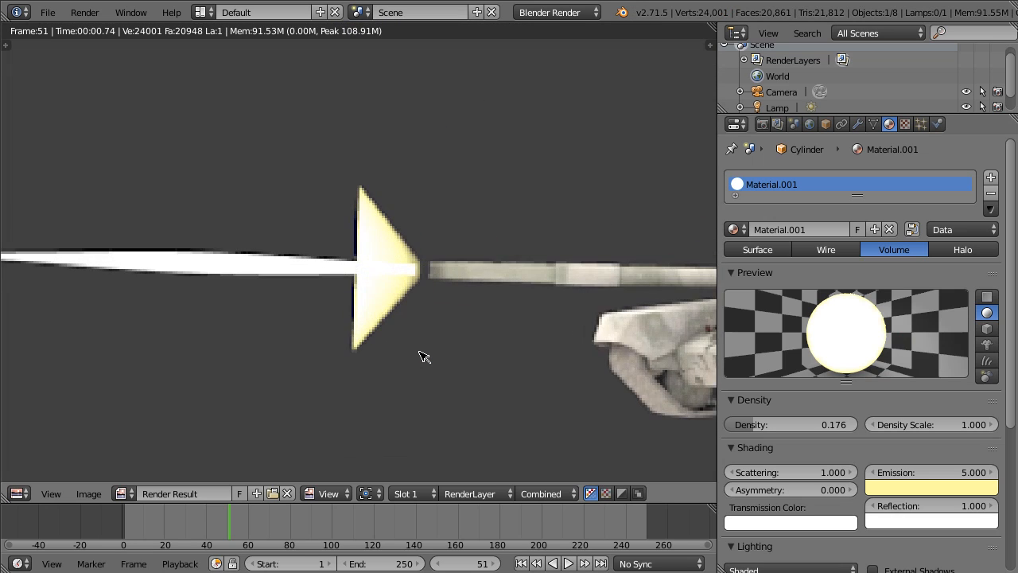
key(Escape)
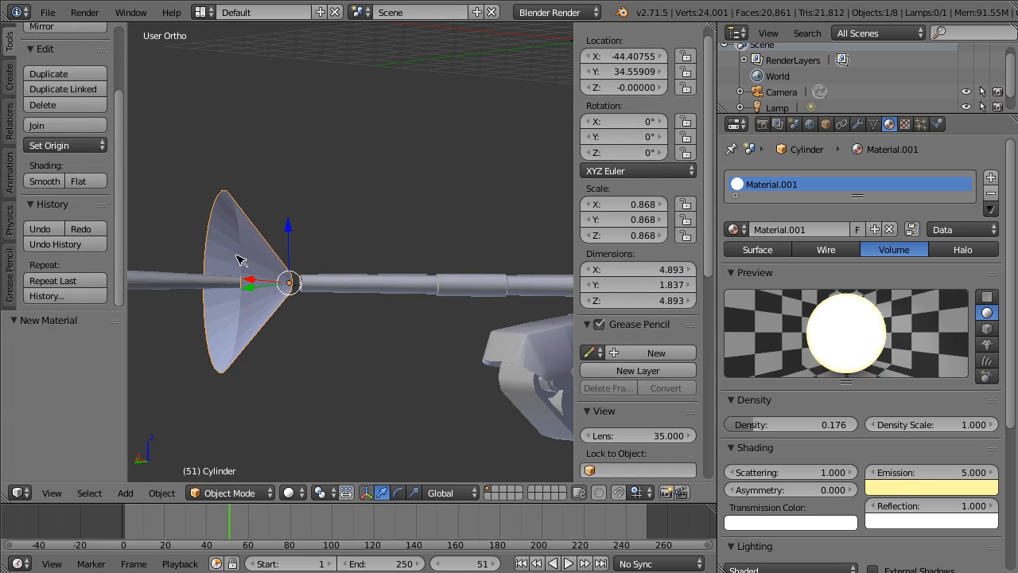
- Assign the existing Material.001 to the long rod, render frame 51 to inspect it, and close the render
right_click(199, 283)
click(733, 229)
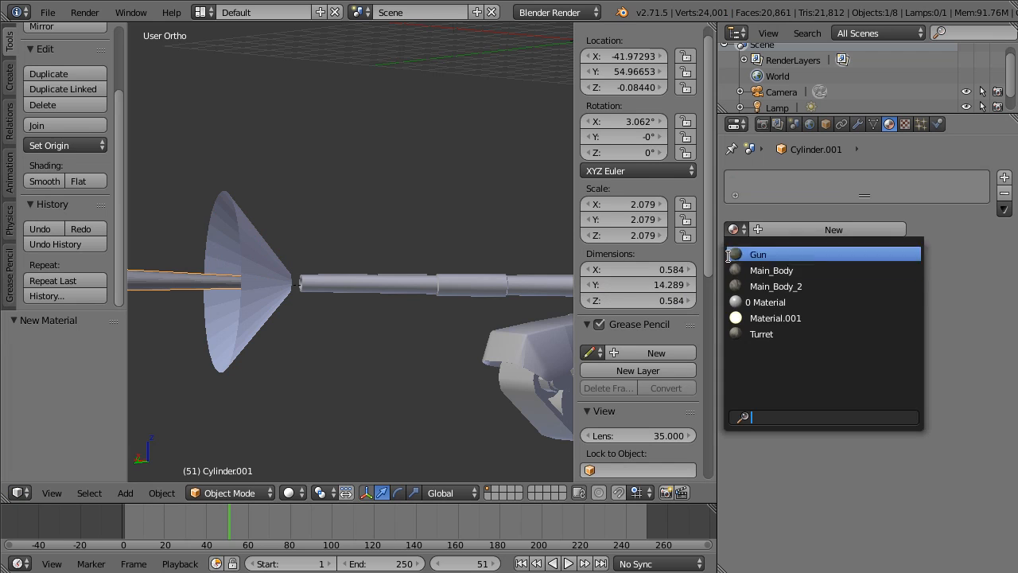
click(752, 317)
key(F12)
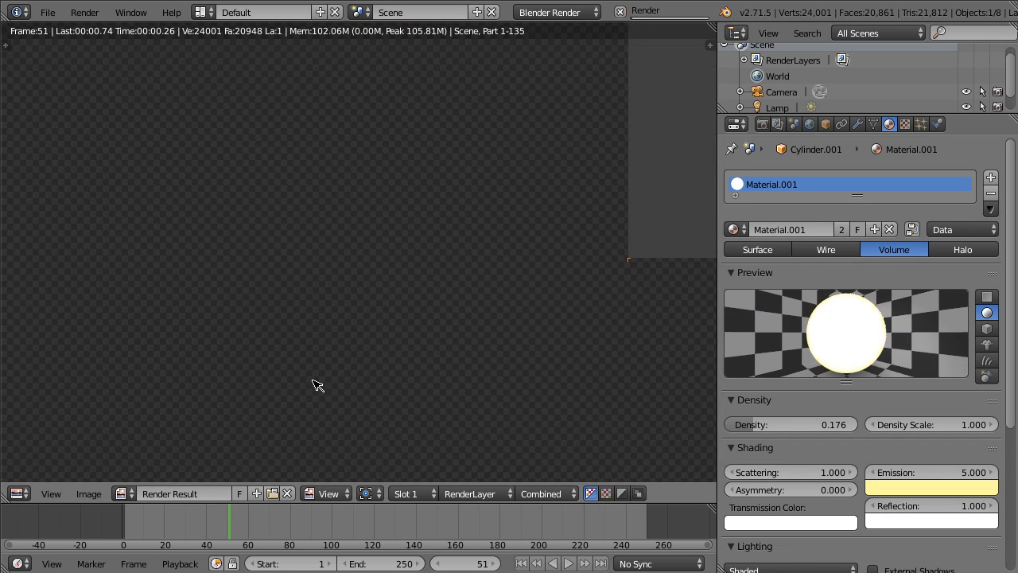
scroll(310, 388, down, 3)
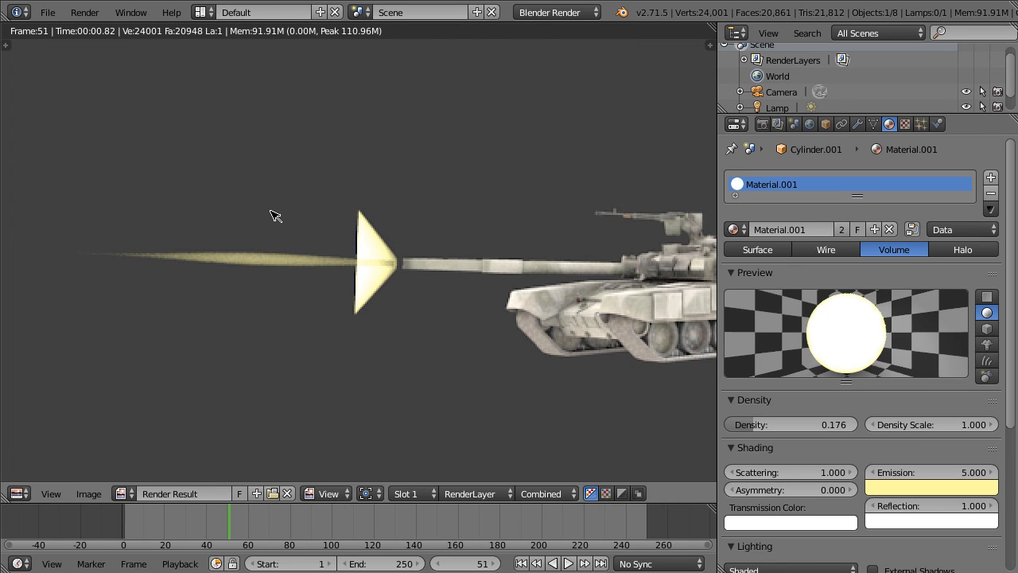
key(Escape)
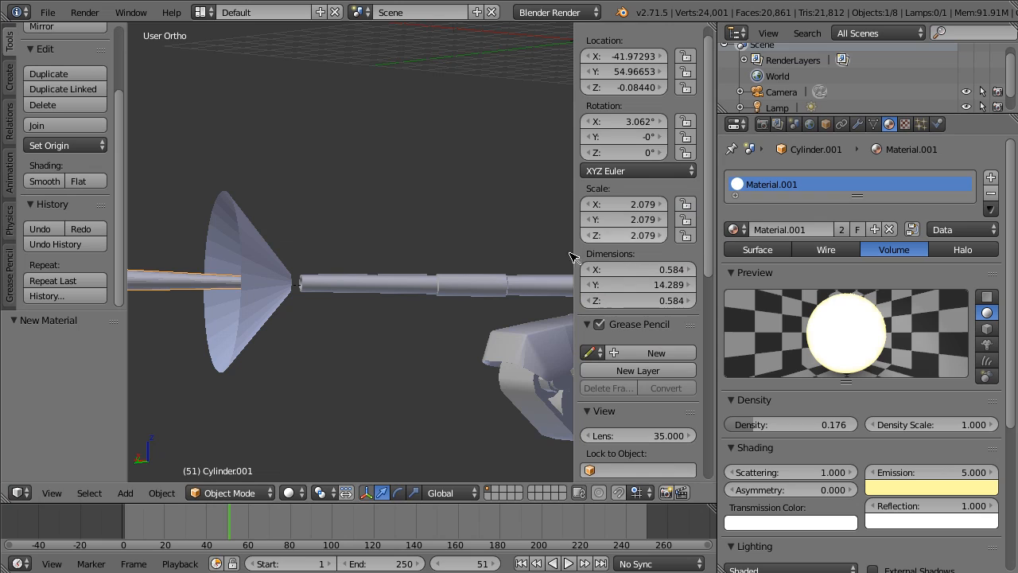
- Give the rod its own copy of the material, Material.002, set its density to 0.497, and render frame 51
click(733, 229)
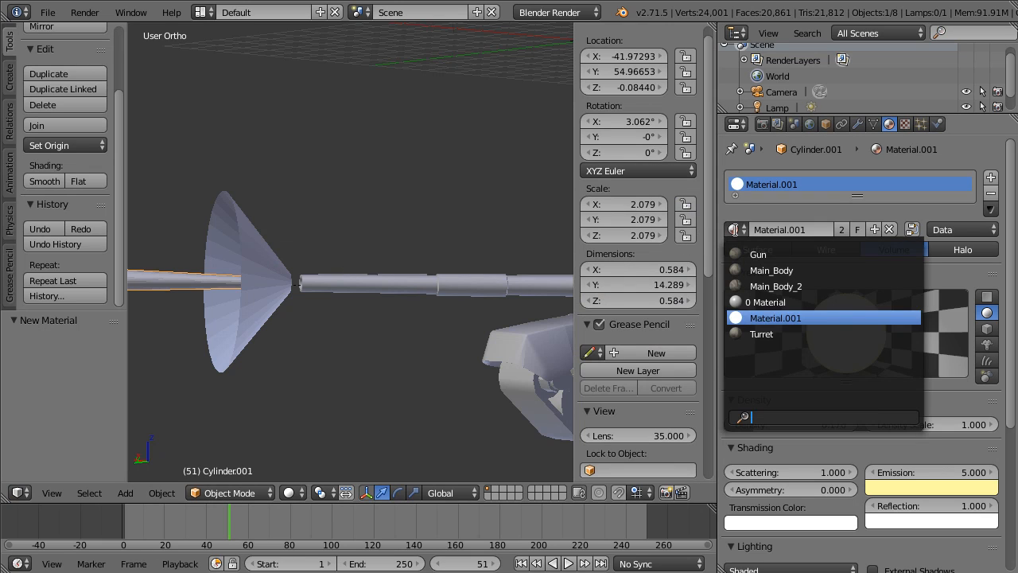
click(895, 212)
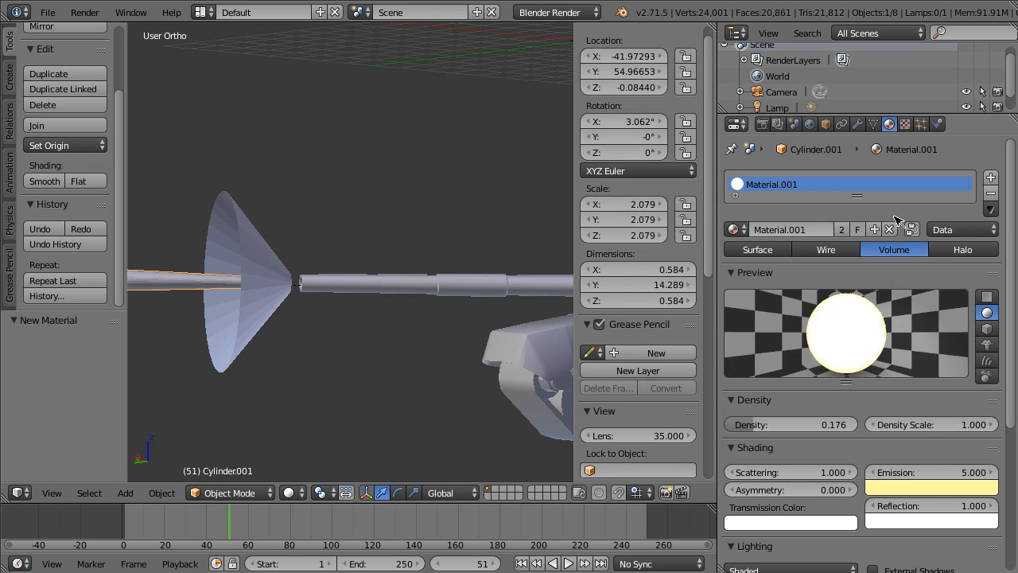
click(940, 471)
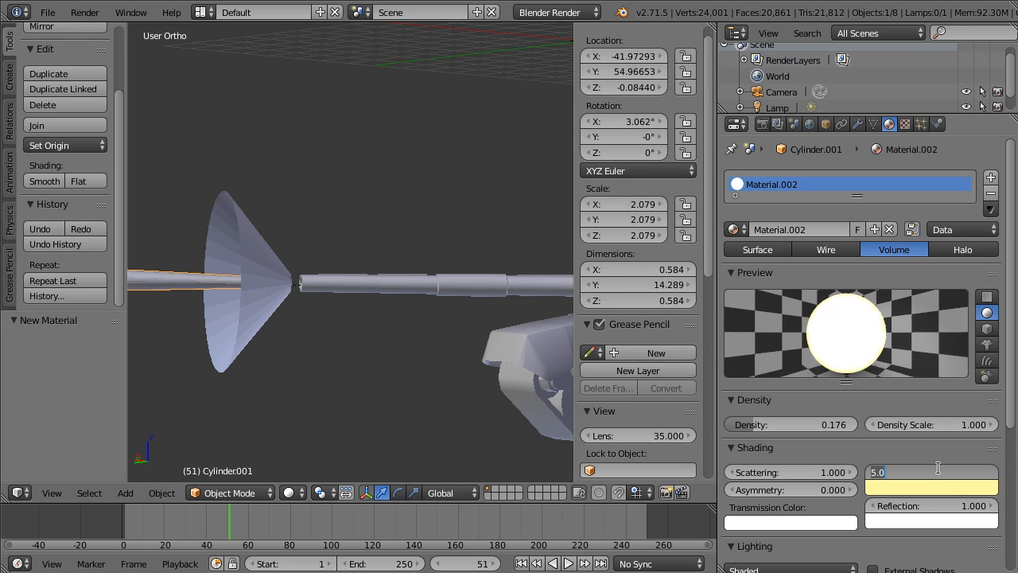
drag(781, 427, 792, 427)
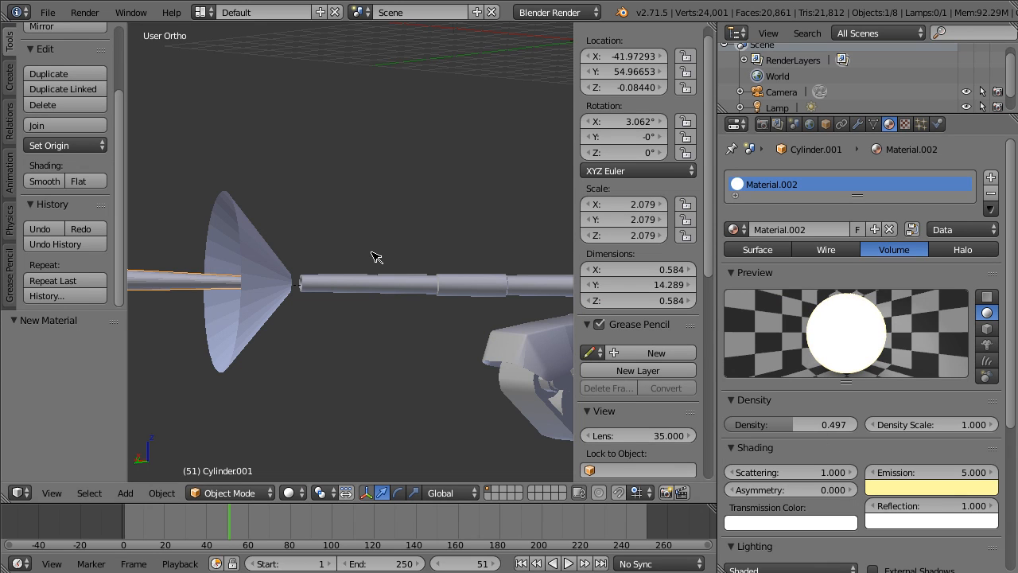
key(F12)
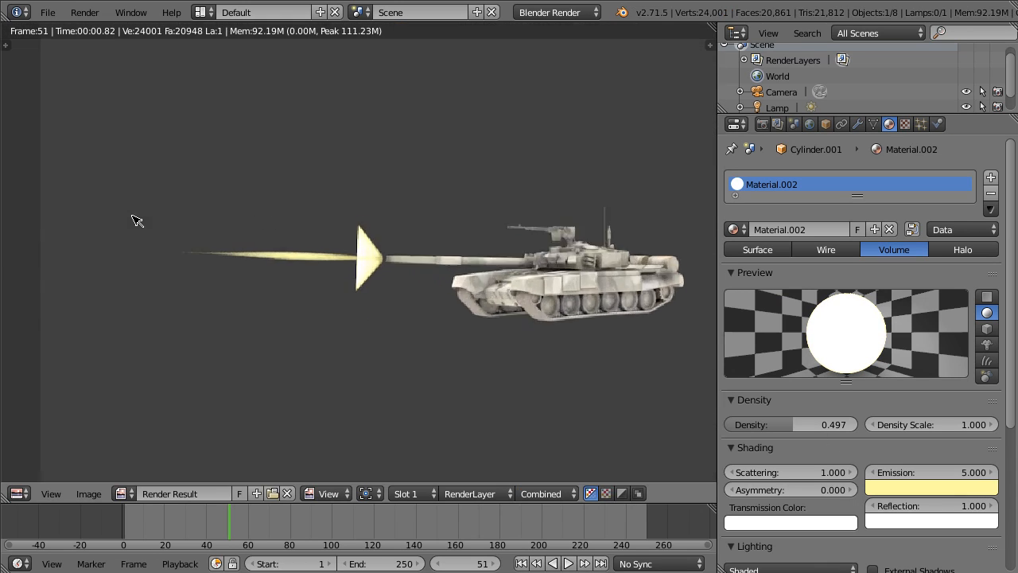
scroll(511, 323, up, 4)
- Set the rod material's emission to 25 and render frame 51 again
click(936, 473)
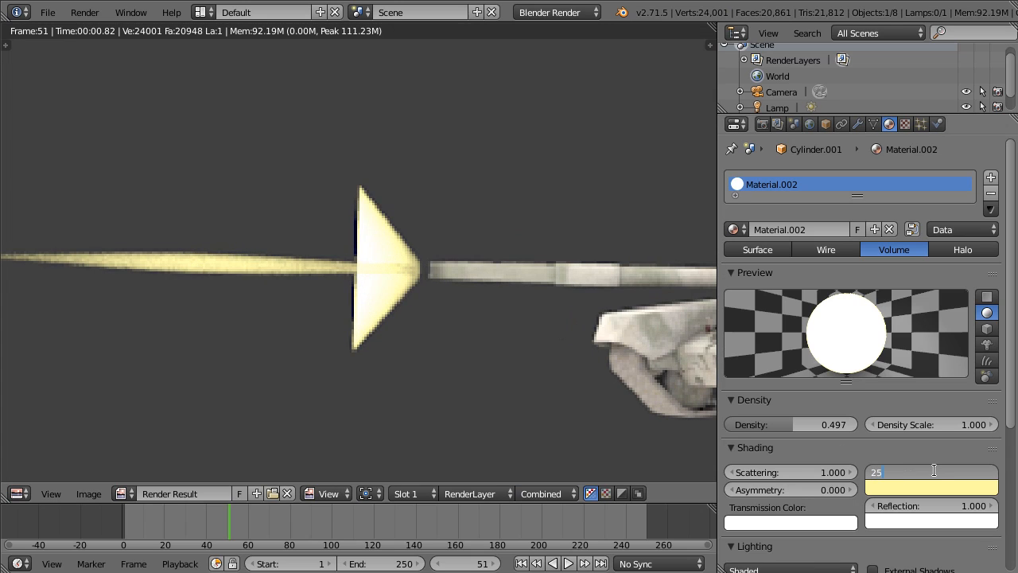
text(25)
key(Return)
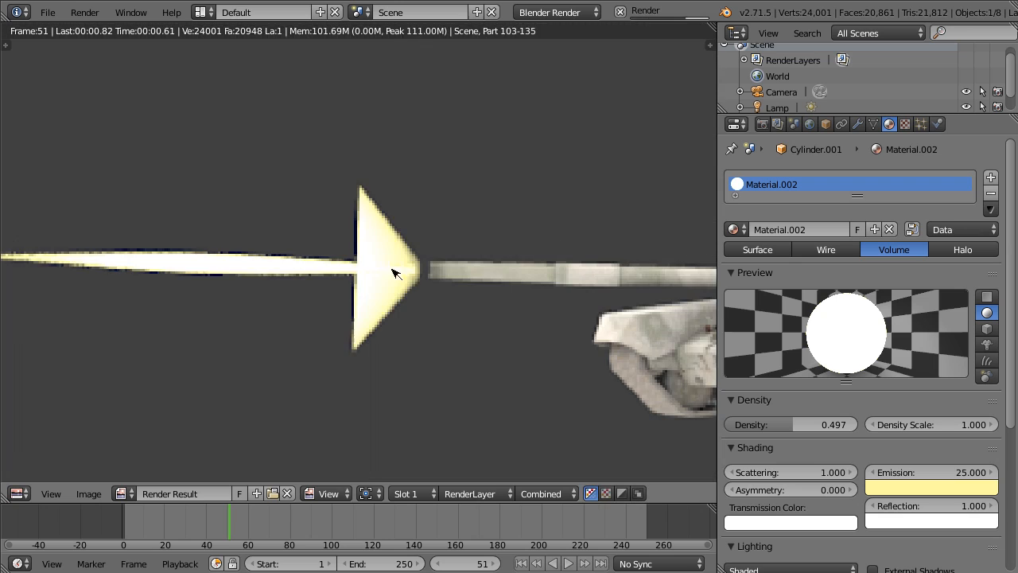
- Examine the brighter rod beside the cone in the render up close and from afar, and close the render
scroll(239, 284, down, 4)
middle_drag(307, 281, 234, 311)
scroll(338, 287, up, 5)
scroll(154, 284, down, 9)
scroll(155, 283, up, 5)
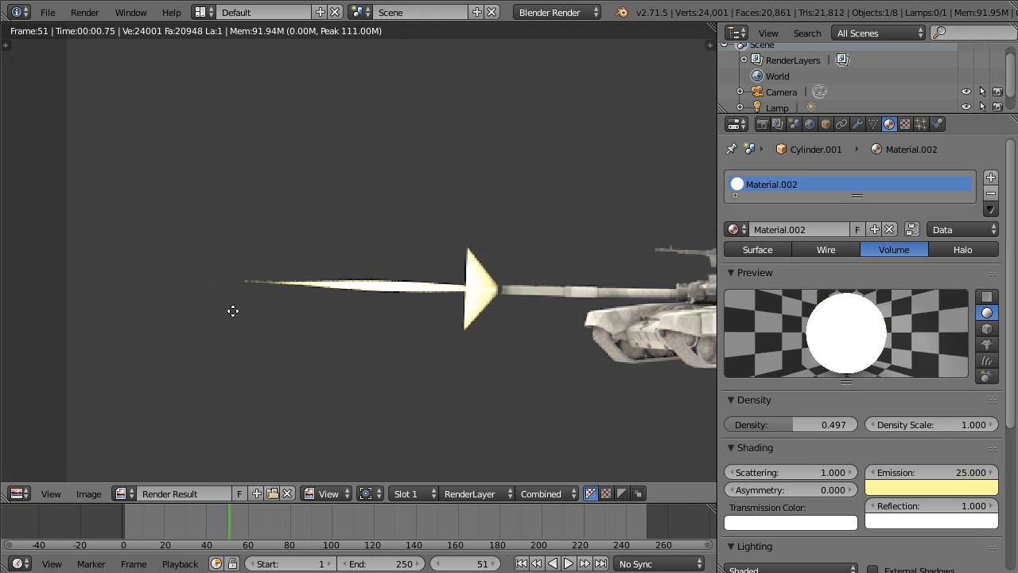
scroll(198, 325, down, 4)
scroll(199, 327, up, 5)
scroll(198, 327, down, 4)
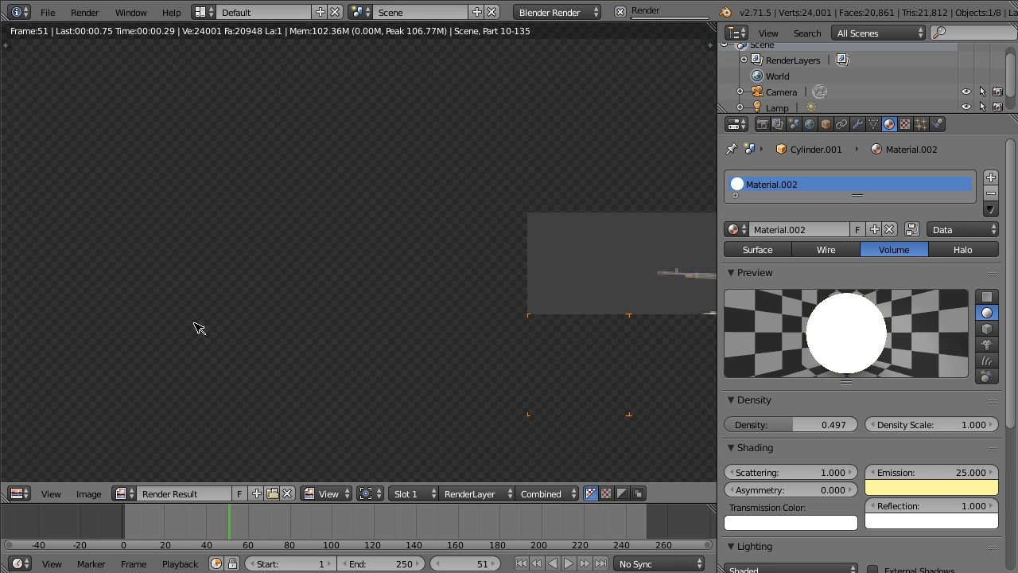
scroll(199, 325, up, 4)
scroll(200, 325, down, 1)
scroll(200, 325, up, 1)
middle_drag(200, 325, 75, 344)
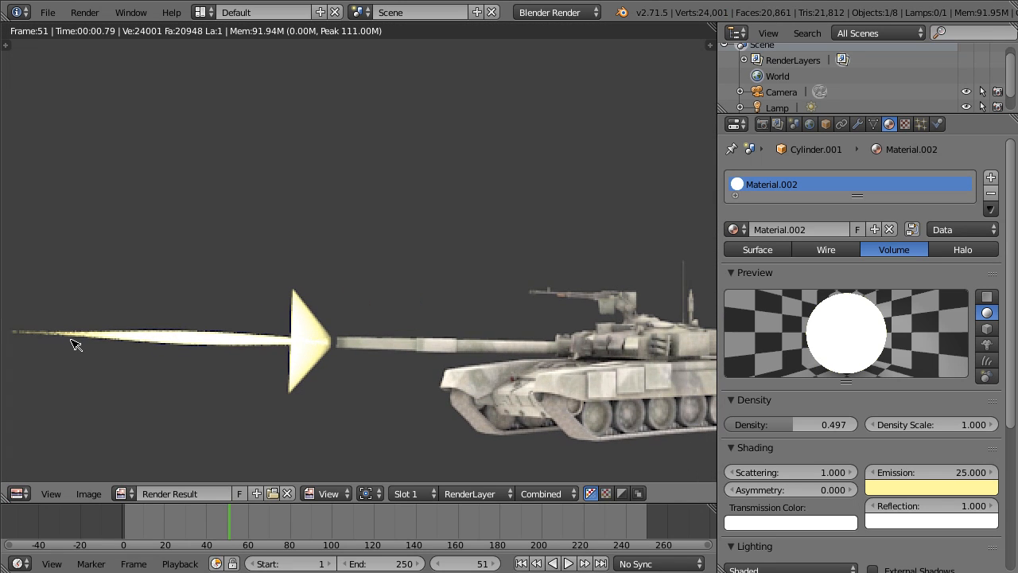
key(Escape)
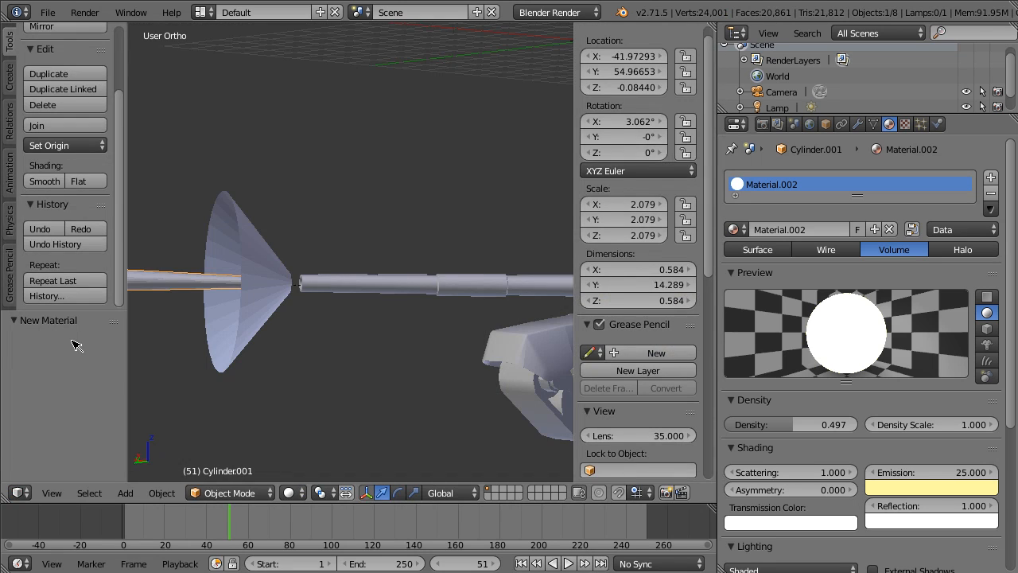
- Render frame 51 with the cone selected and add a new texture of type Blend to the cone's material
right_click(255, 238)
key(F12)
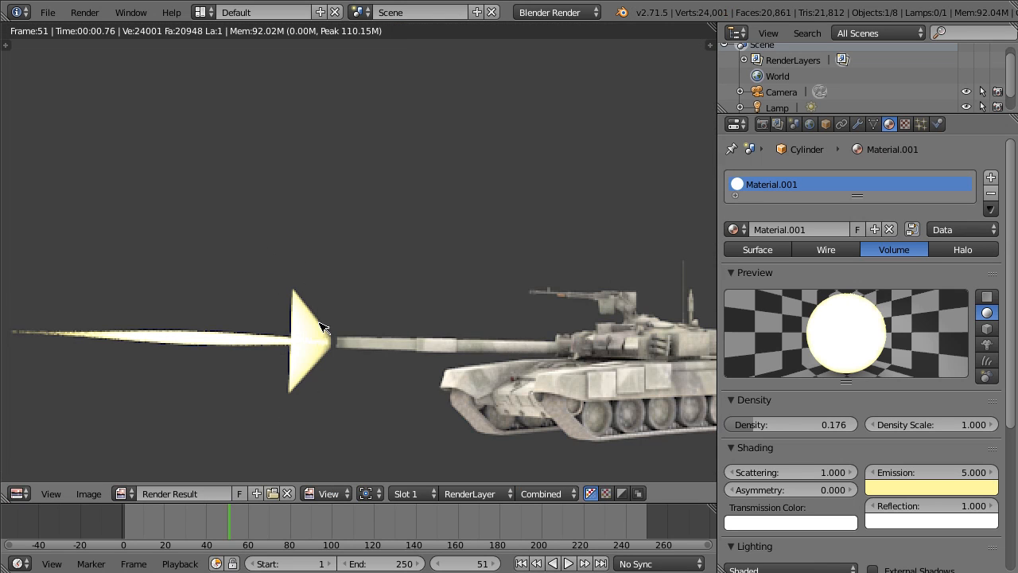
click(905, 124)
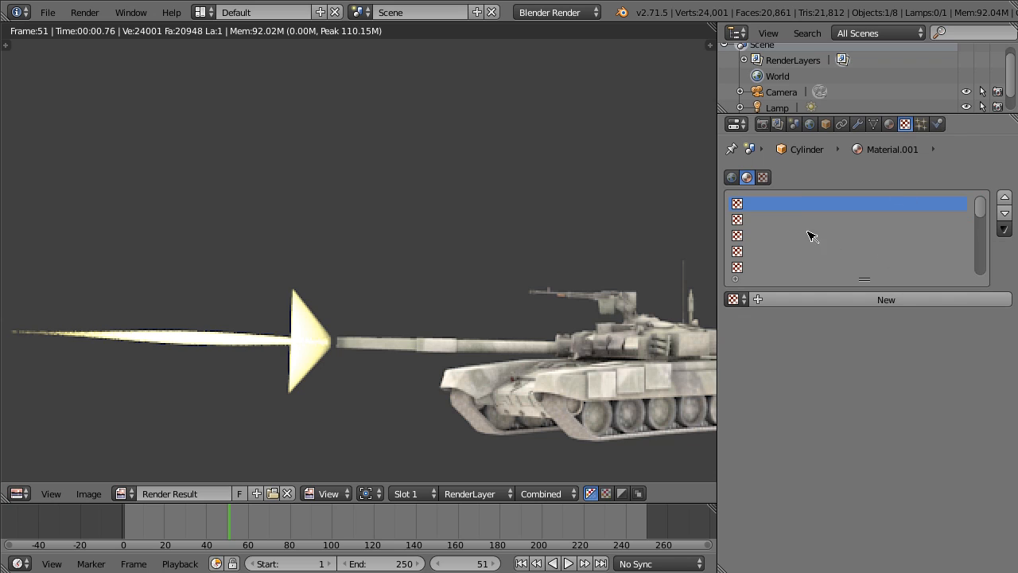
click(770, 300)
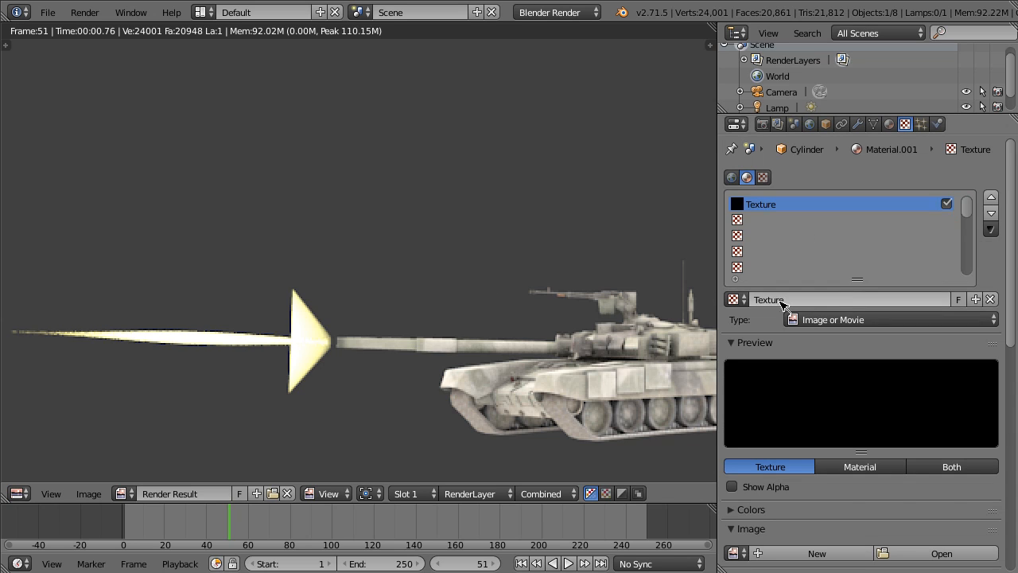
click(831, 320)
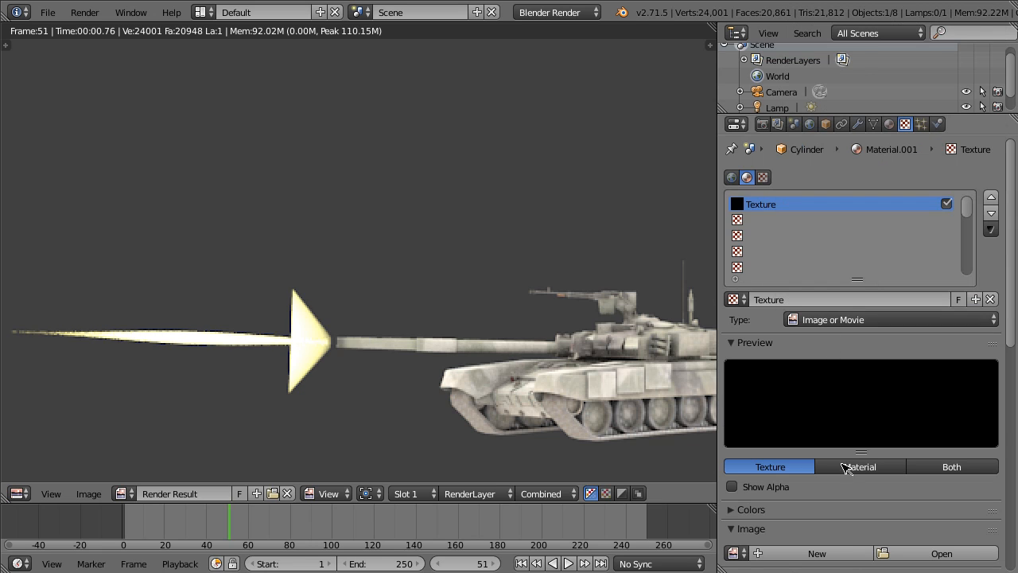
click(825, 320)
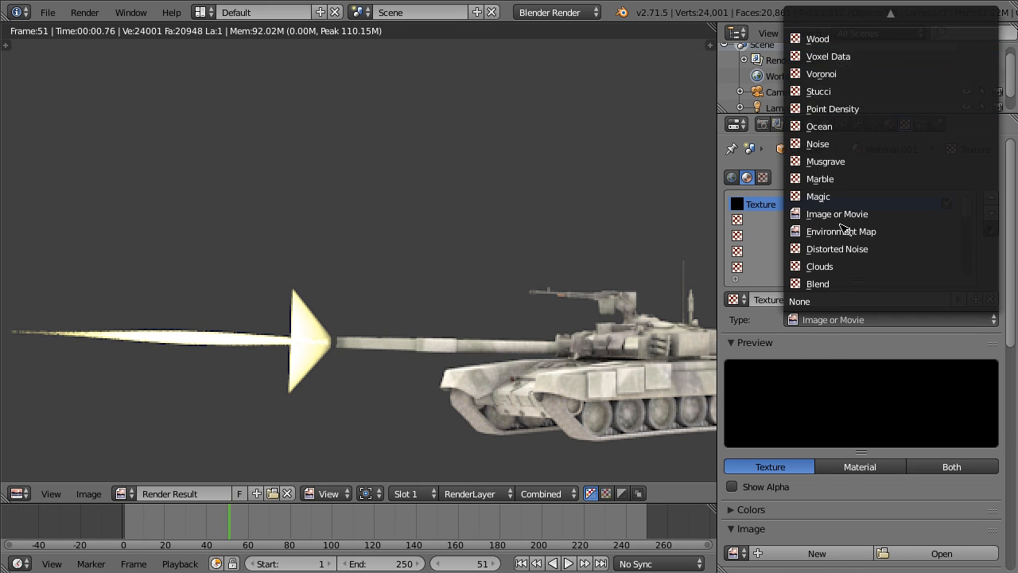
click(817, 284)
- Review the Blend texture's mapping coordinates, influence and blend mode options, and close the render
scroll(795, 374, down, 5)
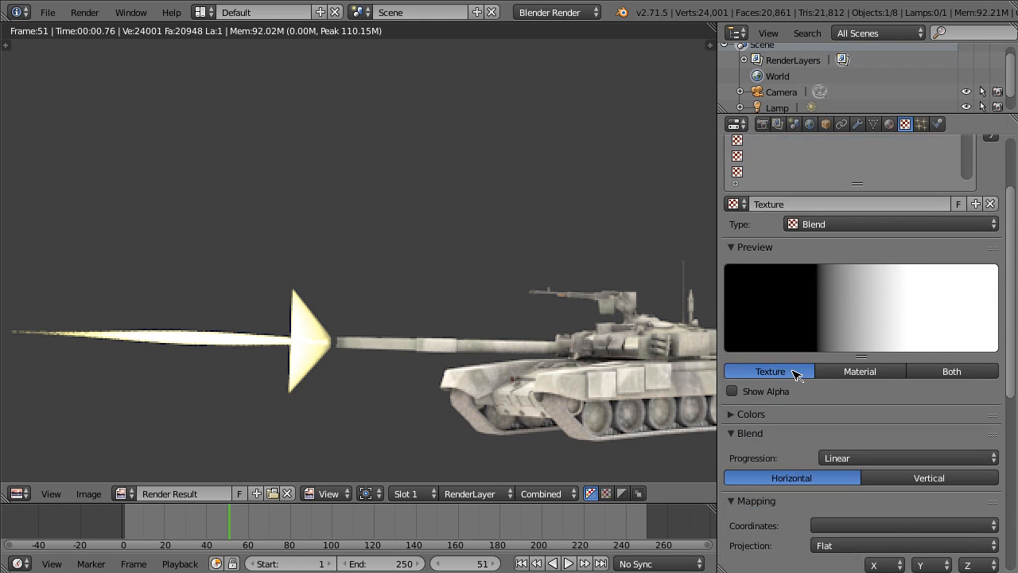
scroll(796, 374, down, 8)
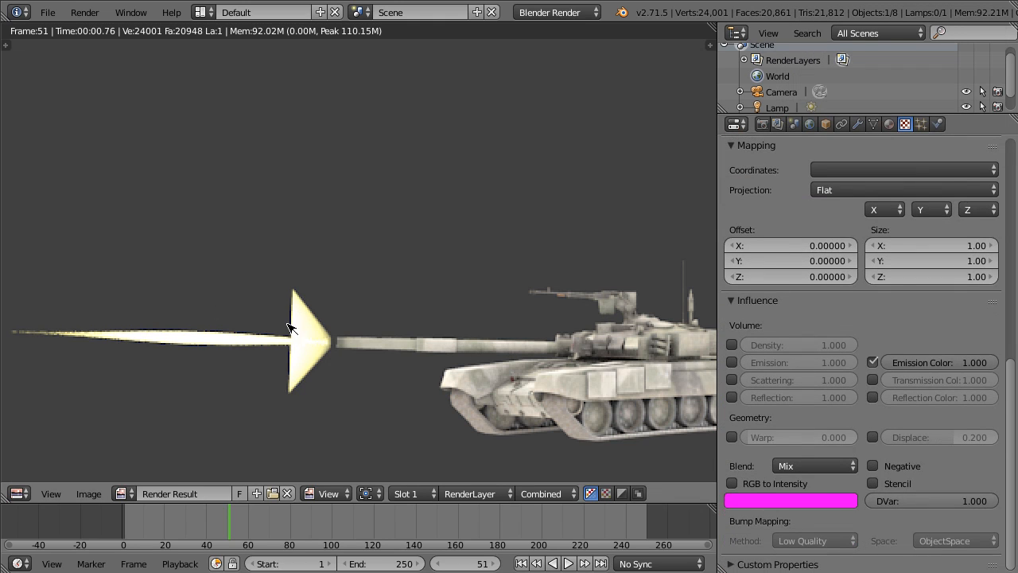
scroll(827, 378, up, 1)
scroll(759, 485, down, 1)
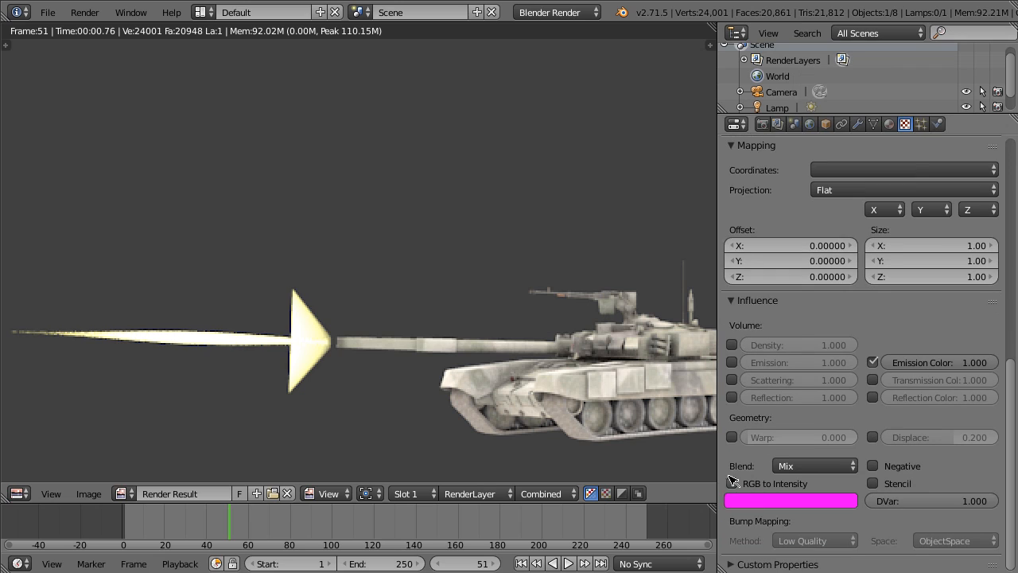
click(843, 465)
click(858, 170)
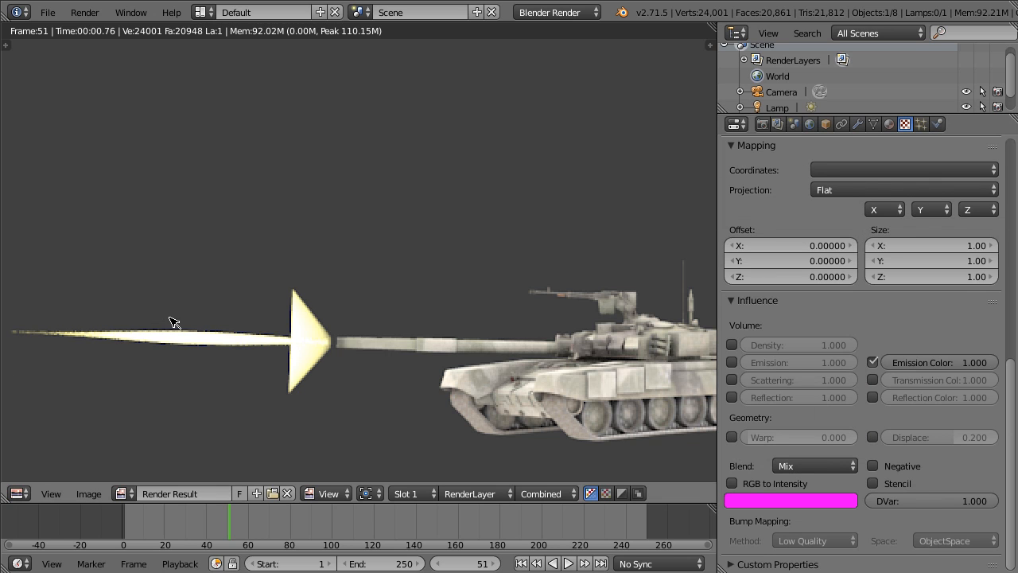
key(Escape)
- Switch to the UV Editing layout and unwrap the whole cone mesh in Edit Mode
middle_drag(199, 303, 407, 417)
scroll(366, 379, down, 4)
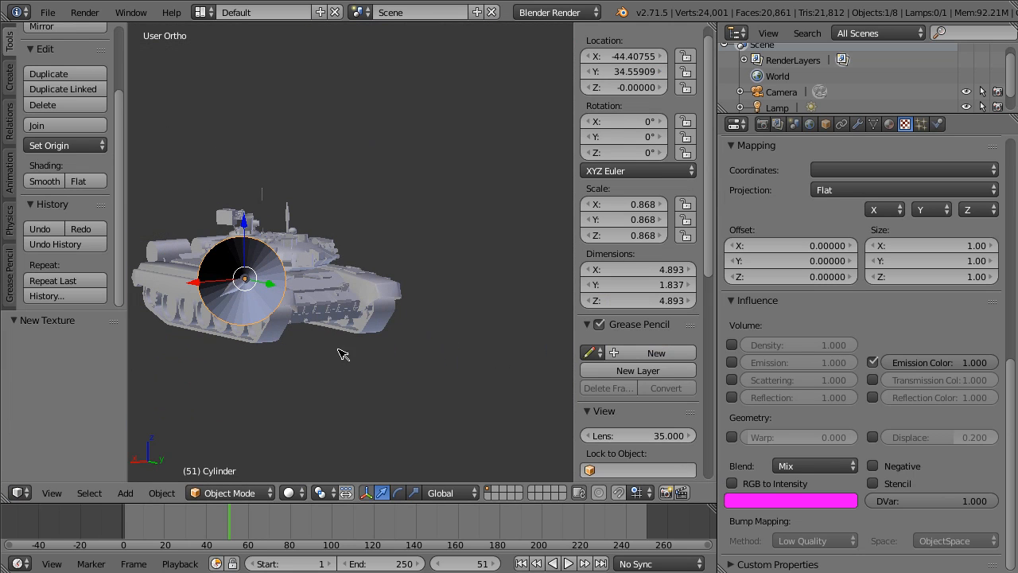
click(204, 12)
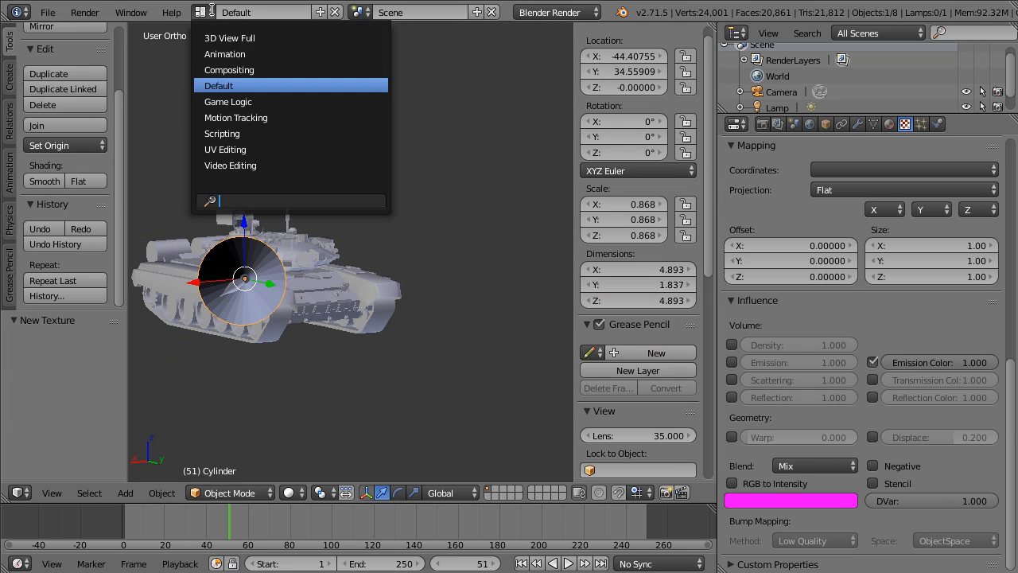
click(239, 148)
middle_drag(897, 223, 959, 232)
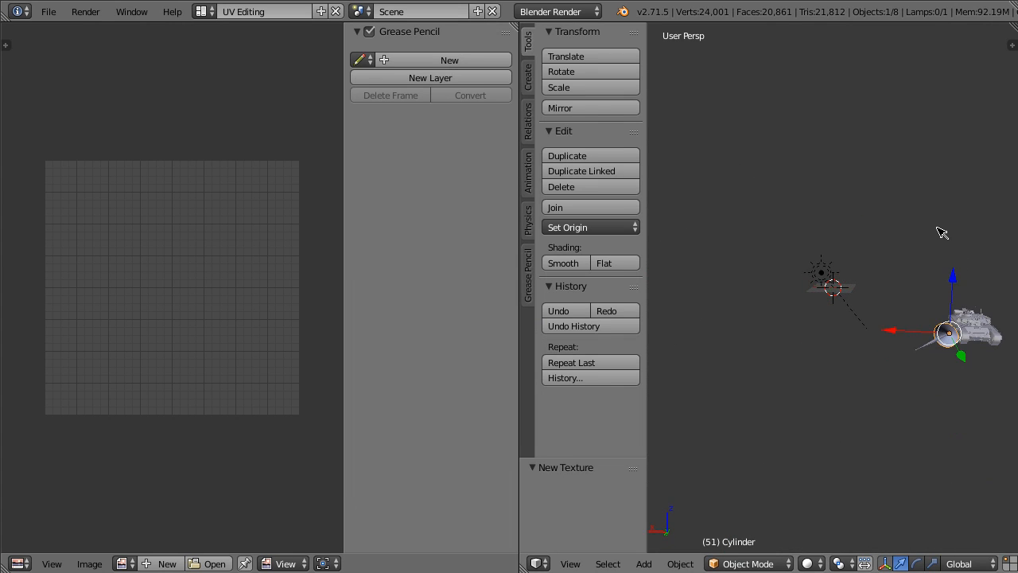
key(Tab)
key(u)
click(895, 266)
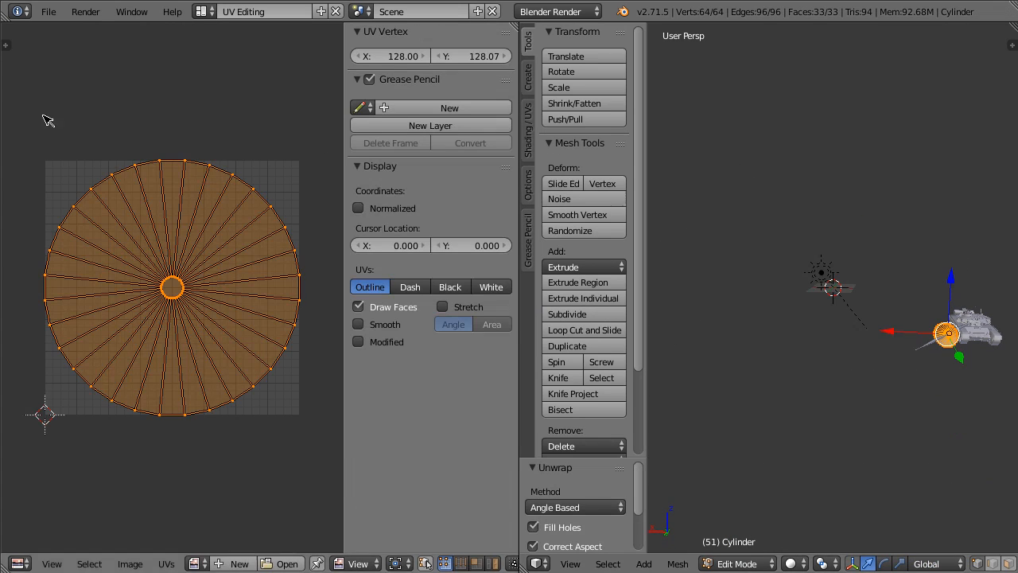
- Examine the cone's unwrapped UV layout and compare its inner and outer rings with the cone mesh
scroll(175, 250, up, 9)
scroll(177, 245, down, 5)
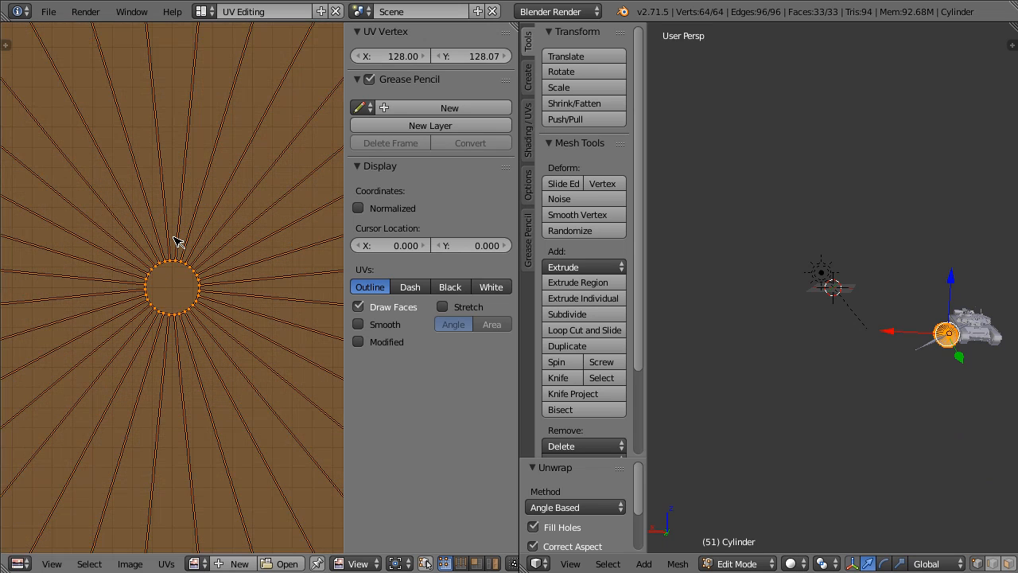
scroll(189, 236, down, 1)
scroll(864, 311, up, 1)
middle_drag(899, 313, 839, 304)
scroll(839, 304, up, 2)
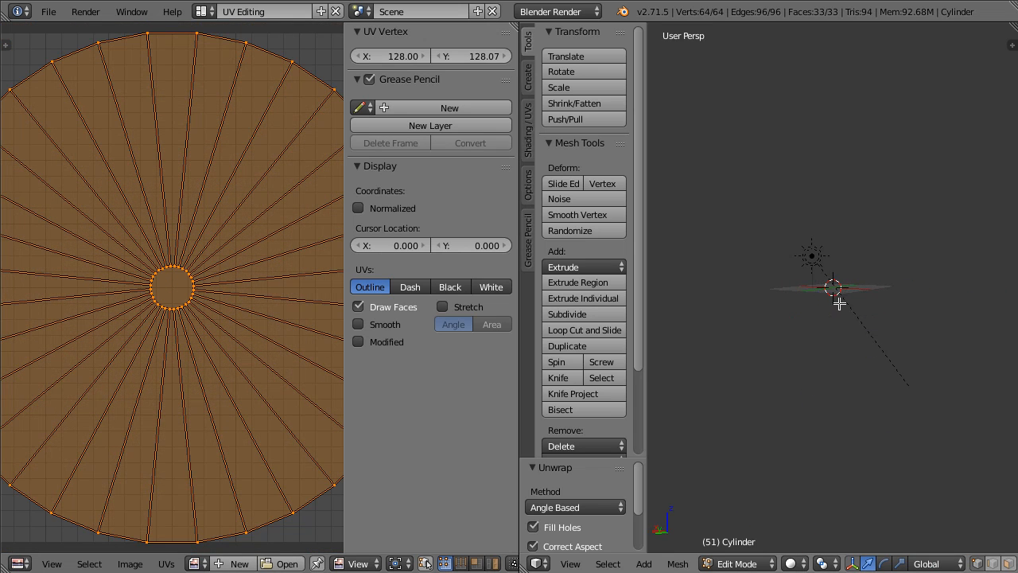
scroll(853, 274, up, 3)
scroll(853, 274, down, 4)
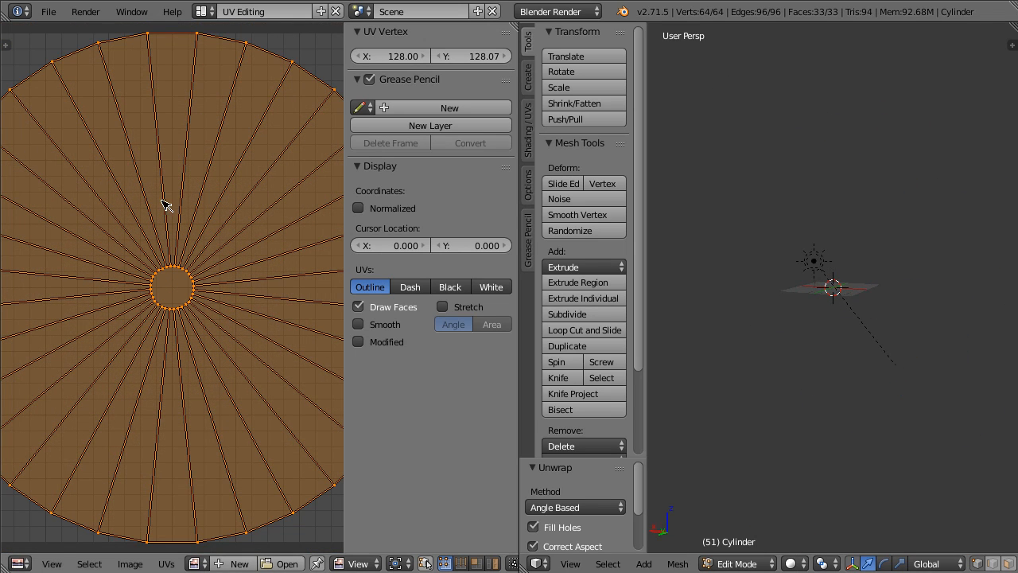
scroll(166, 205, down, 5)
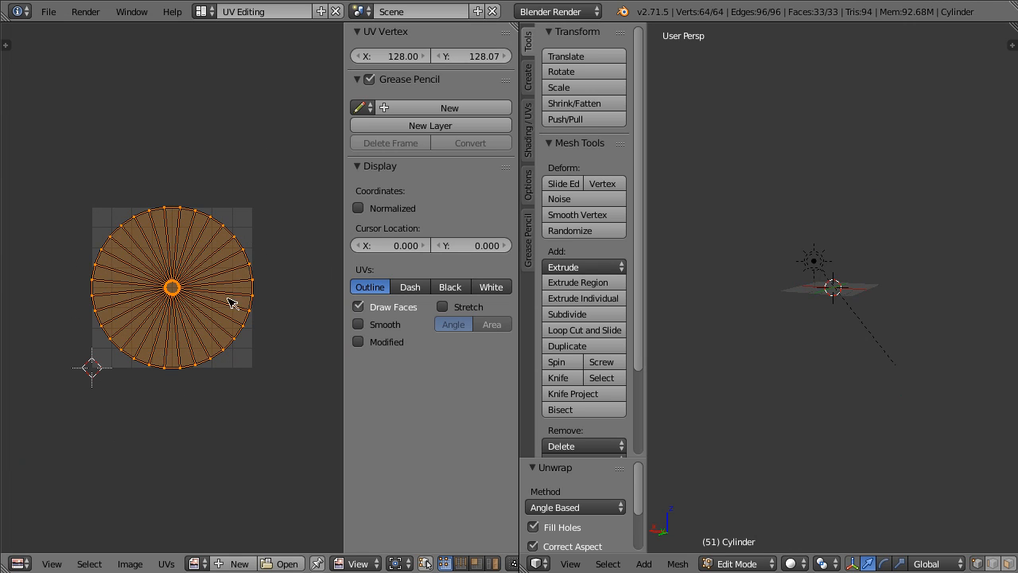
scroll(810, 288, up, 2)
scroll(795, 282, up, 5)
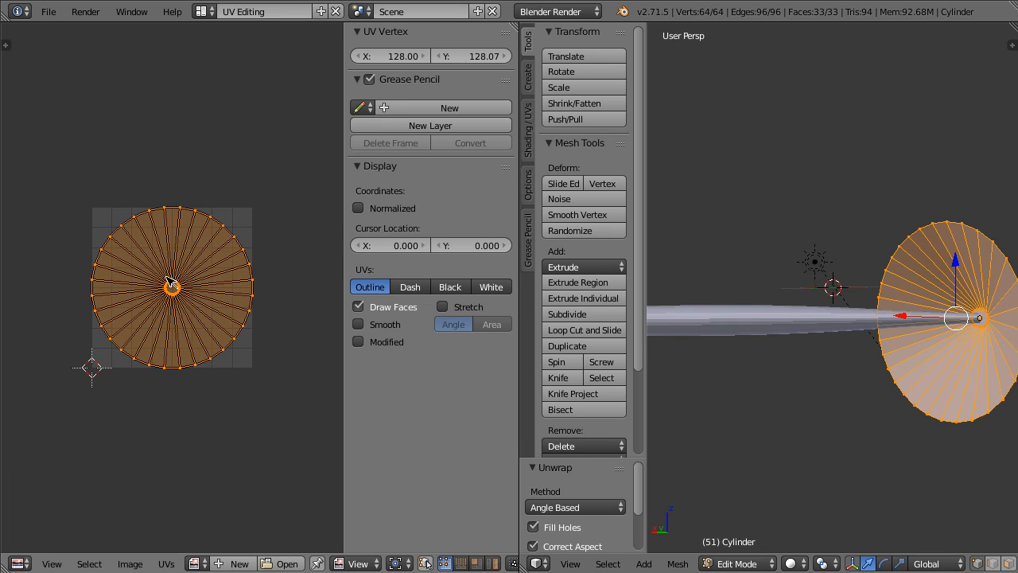
- Put the cone back in Object Mode and return to the Default screen layout
key(Tab)
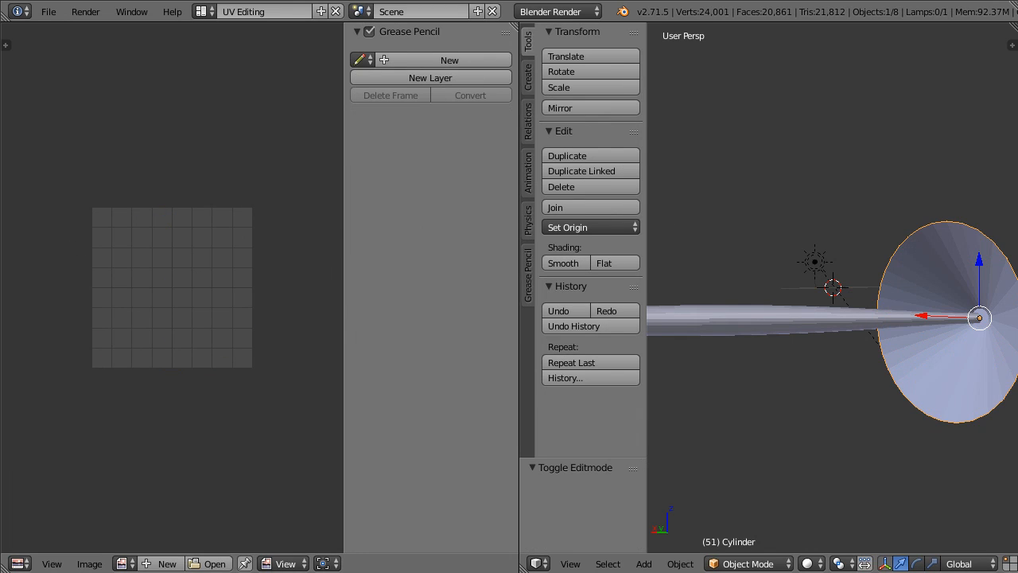
click(201, 10)
click(238, 85)
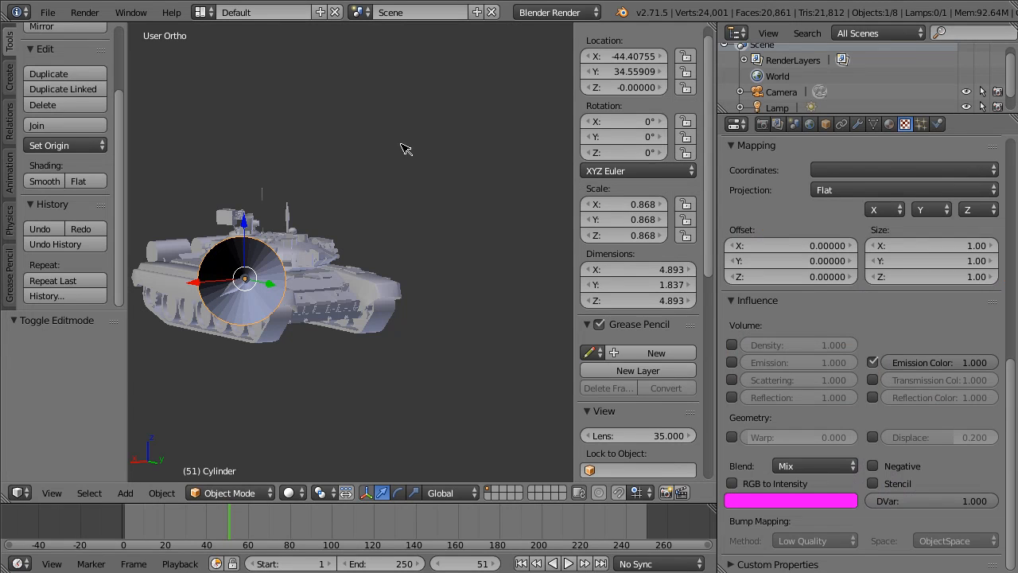
- Set the Blend texture's mapping coordinates to Generated
scroll(903, 434, up, 8)
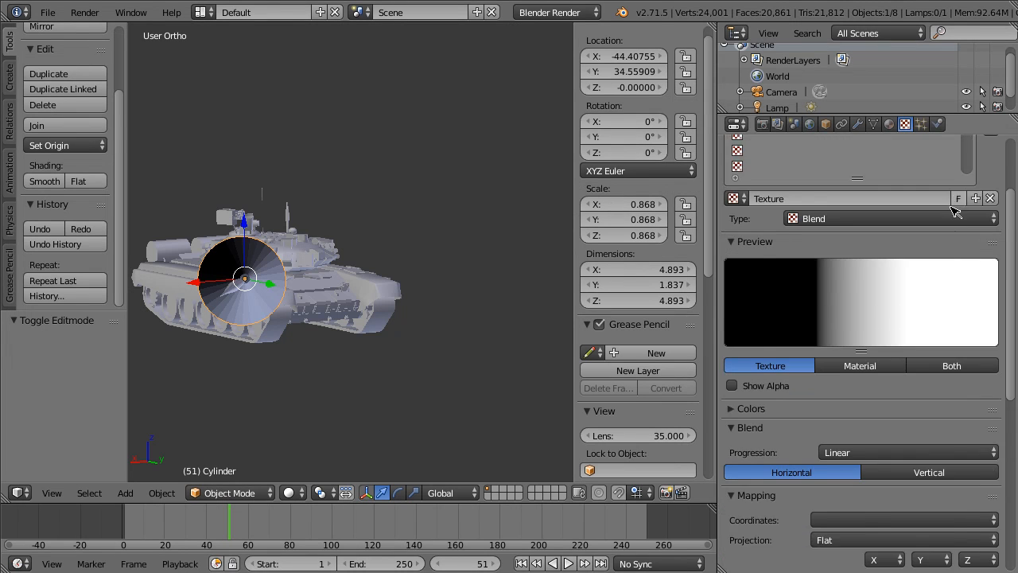
click(903, 455)
click(871, 410)
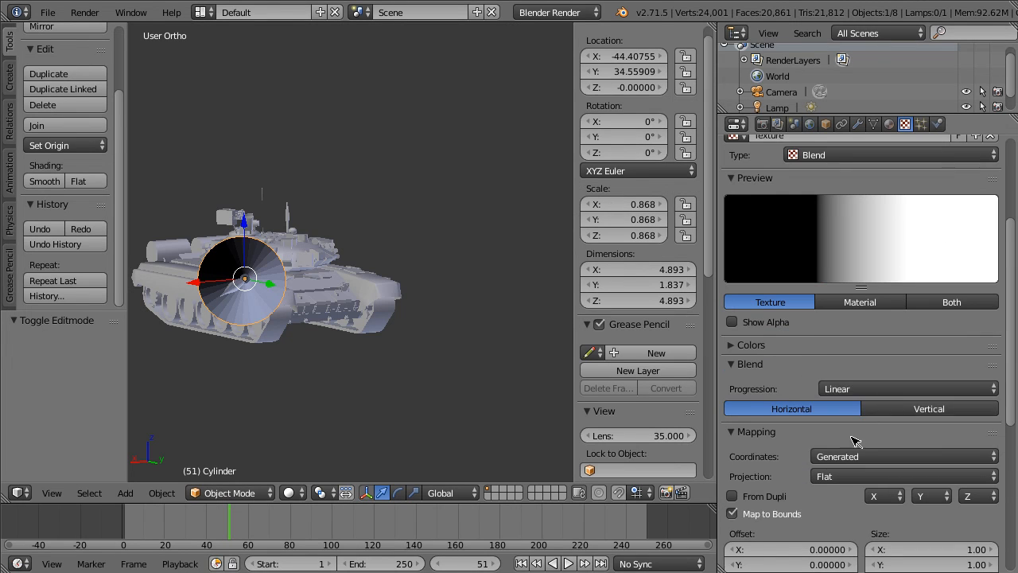
- Expand the texture's Colors settings and set the Blend progression to Spherical
scroll(834, 445, up, 5)
scroll(834, 444, up, 1)
scroll(833, 487, down, 1)
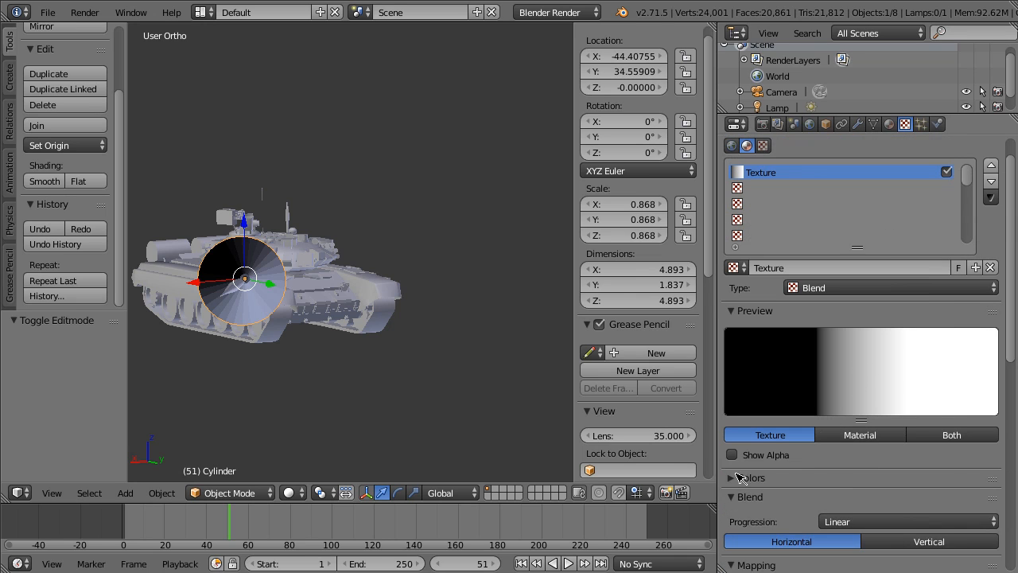
click(737, 478)
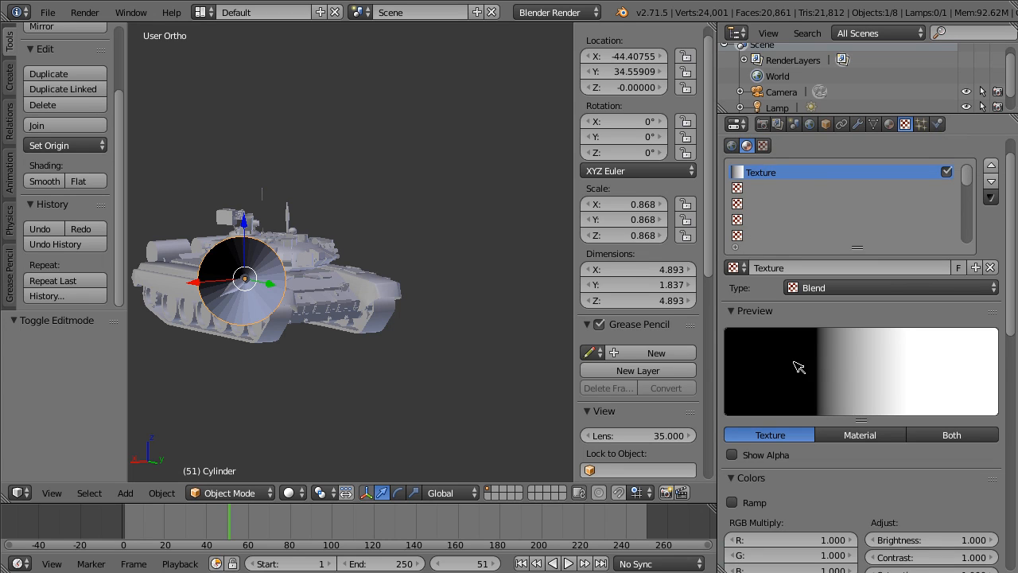
scroll(798, 370, down, 6)
click(986, 453)
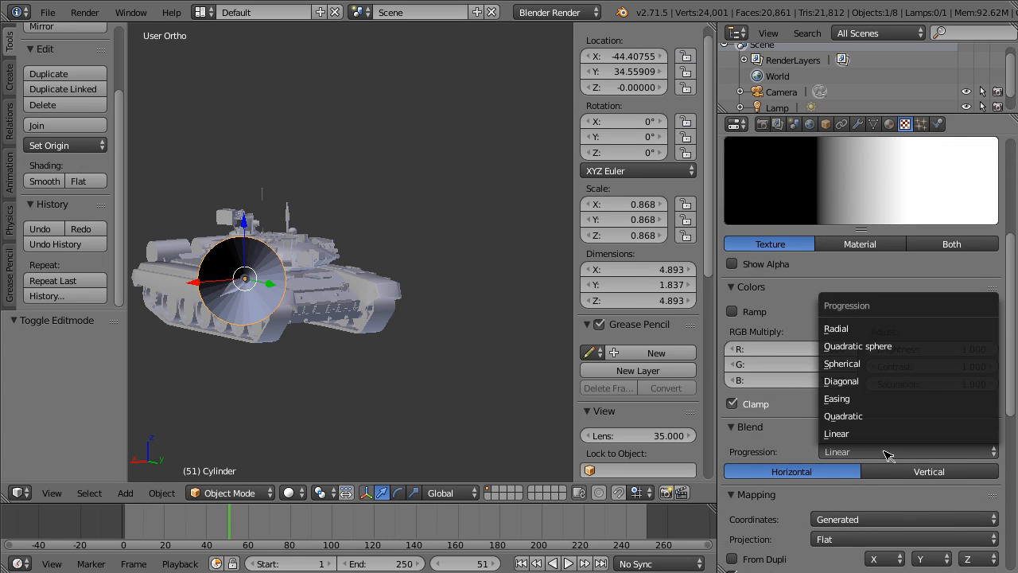
click(875, 363)
scroll(835, 239, up, 3)
scroll(831, 191, down, 2)
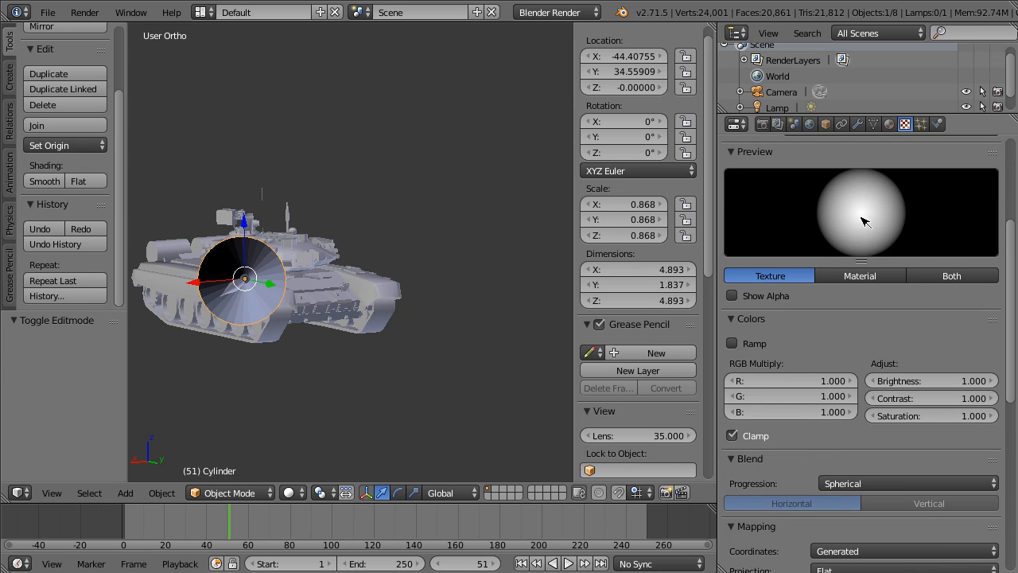
- Enable the texture's color ramp and move its black stop to position 0.182
scroll(856, 329, down, 2)
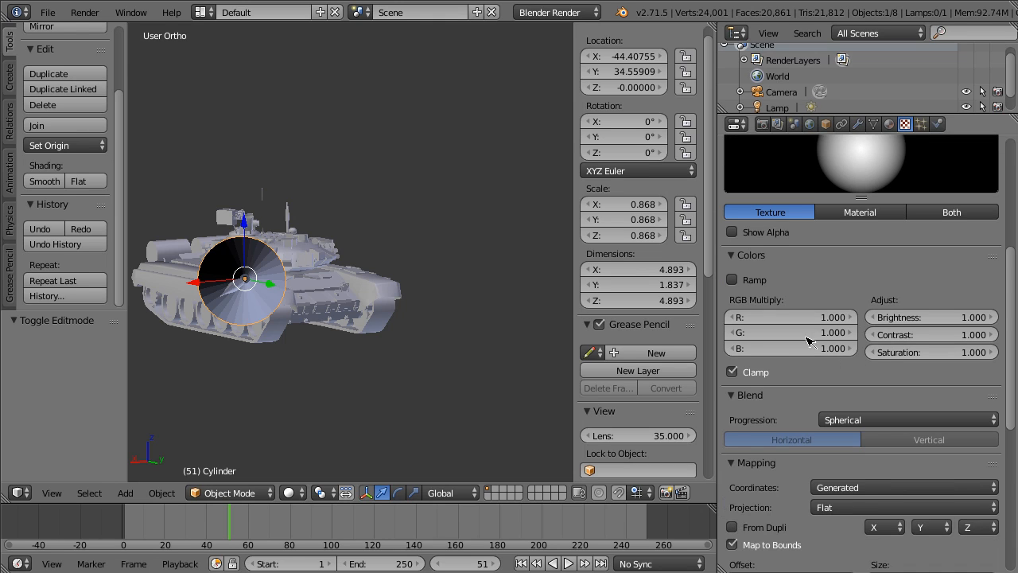
click(732, 279)
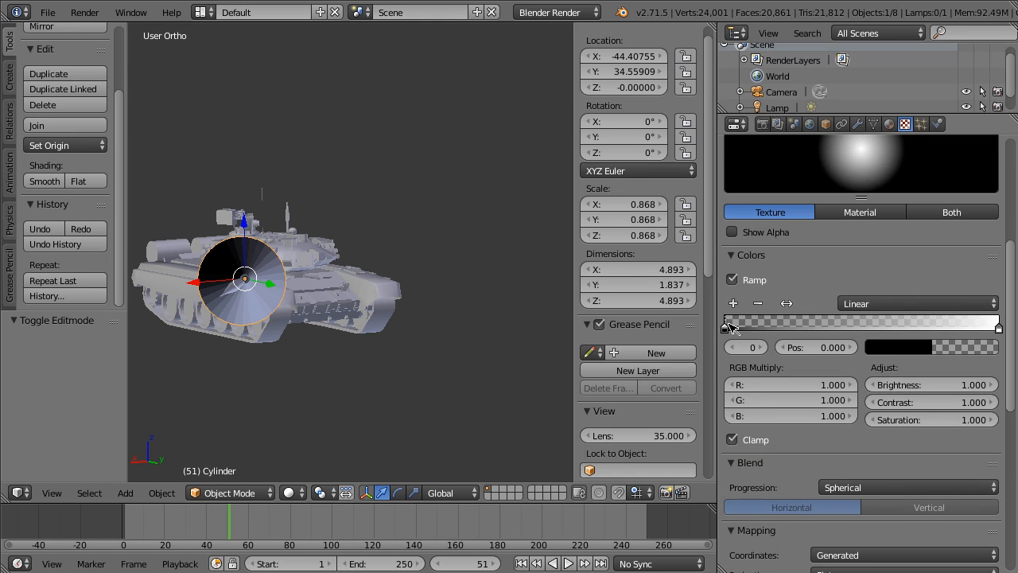
drag(729, 326, 774, 324)
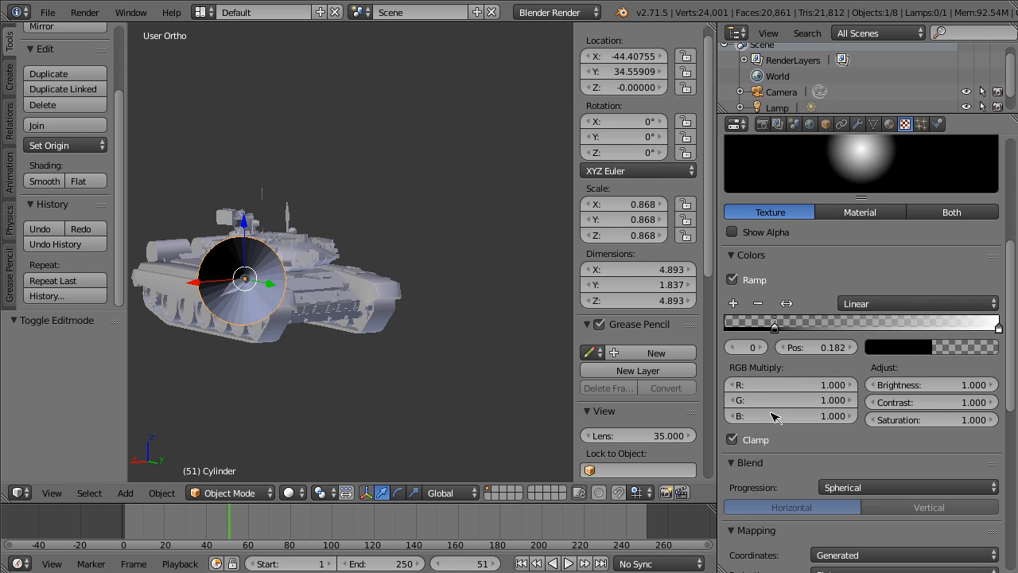
- Make the texture influence the volume's Density instead of its Emission Color, and render the frame
scroll(811, 410, down, 12)
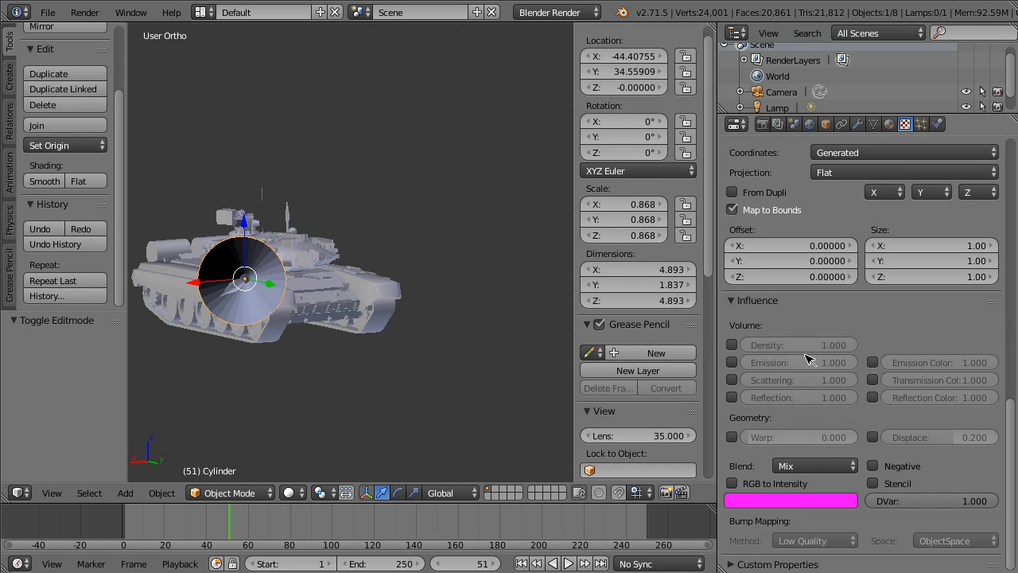
click(731, 345)
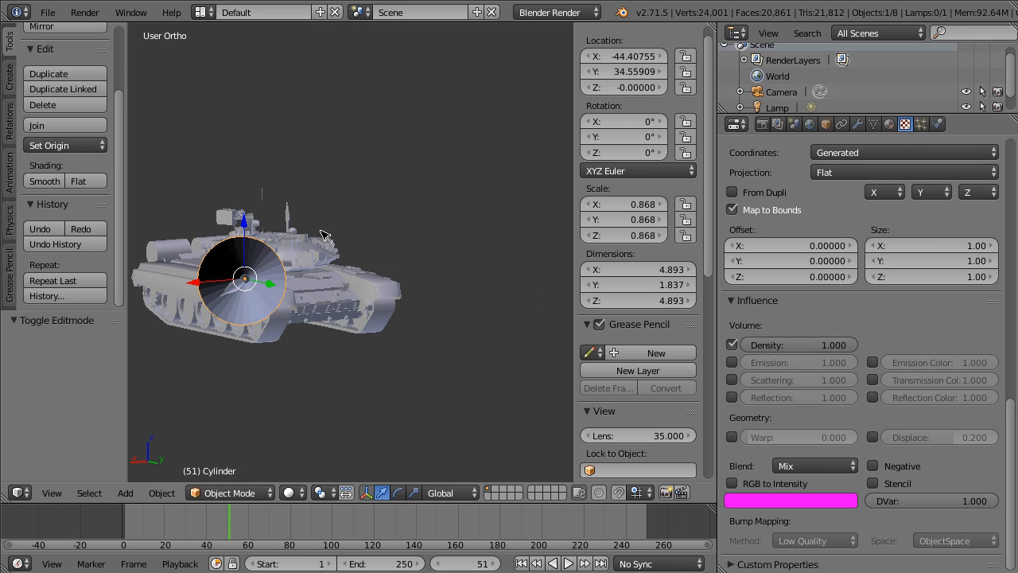
key(F12)
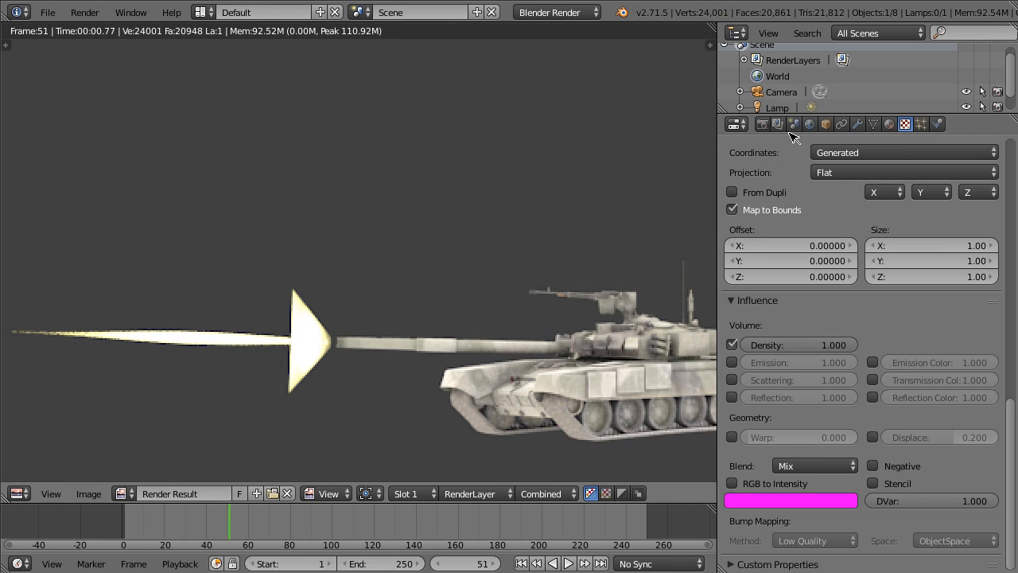
- Set the cone material's volume Density to 0.000 and render the frame again
click(889, 124)
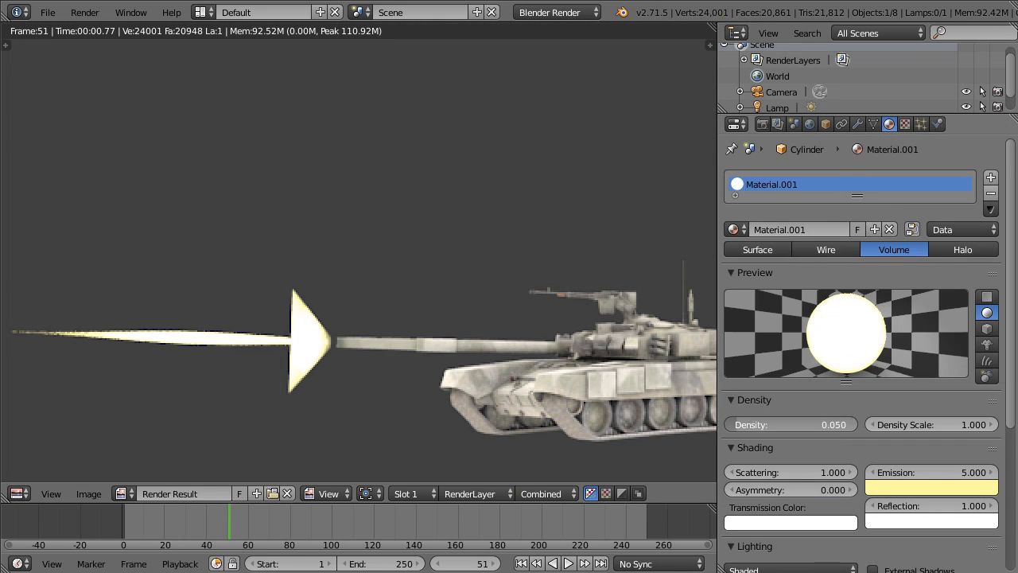
click(730, 423)
key(F12)
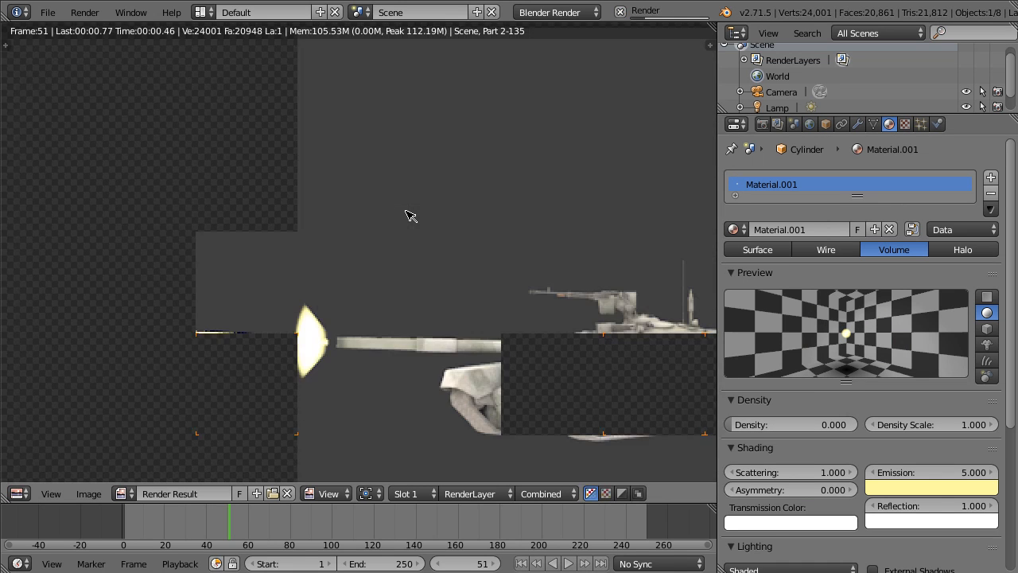
key(F12)
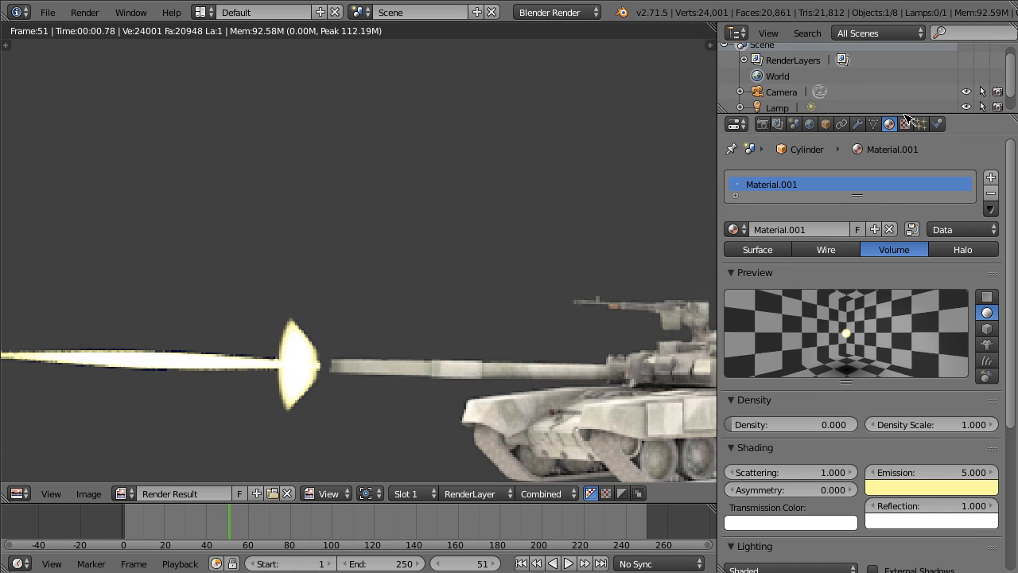
- Try the color ramp's black stop at positions 0.046 and 0.217, rendering each to compare the cone's falloff
click(905, 124)
scroll(769, 320, up, 12)
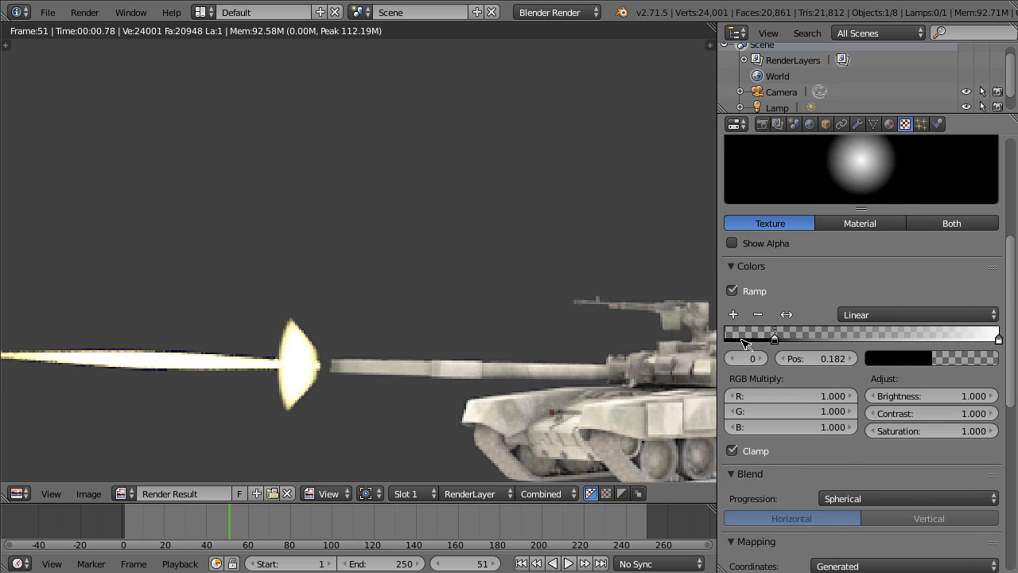
drag(777, 339, 608, 326)
key(F12)
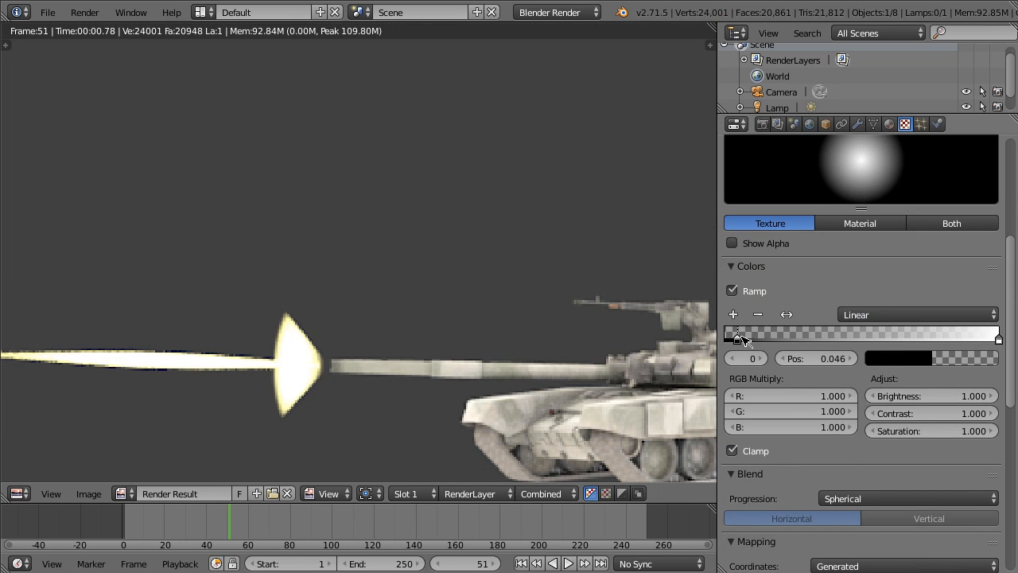
drag(744, 340, 785, 339)
key(F12)
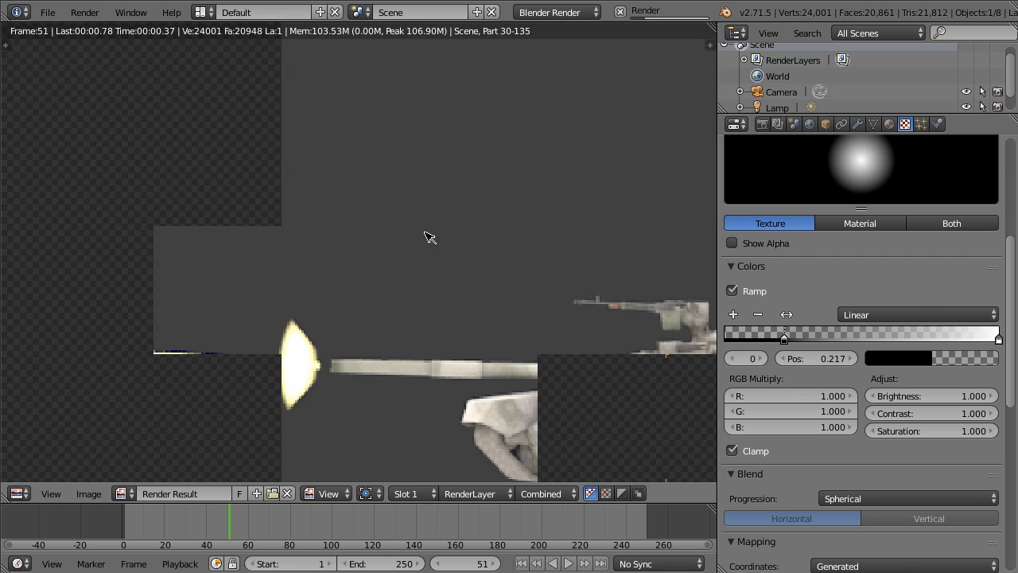
scroll(469, 256, down, 4)
scroll(466, 254, up, 4)
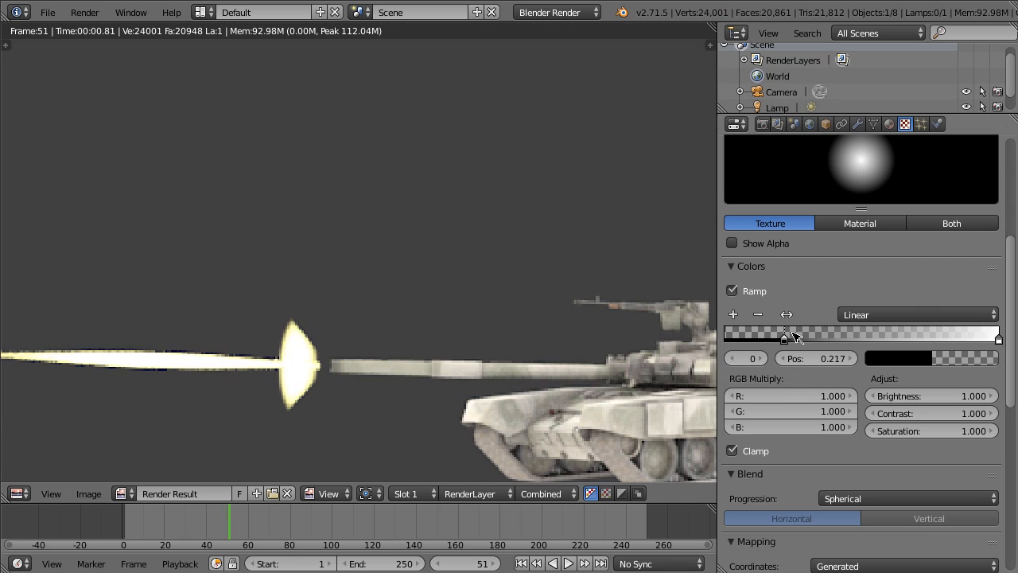
- Move the ramp's black stop to the very start and the white stop to position 0.850, and render the full tank
drag(793, 334, 666, 334)
drag(999, 340, 975, 340)
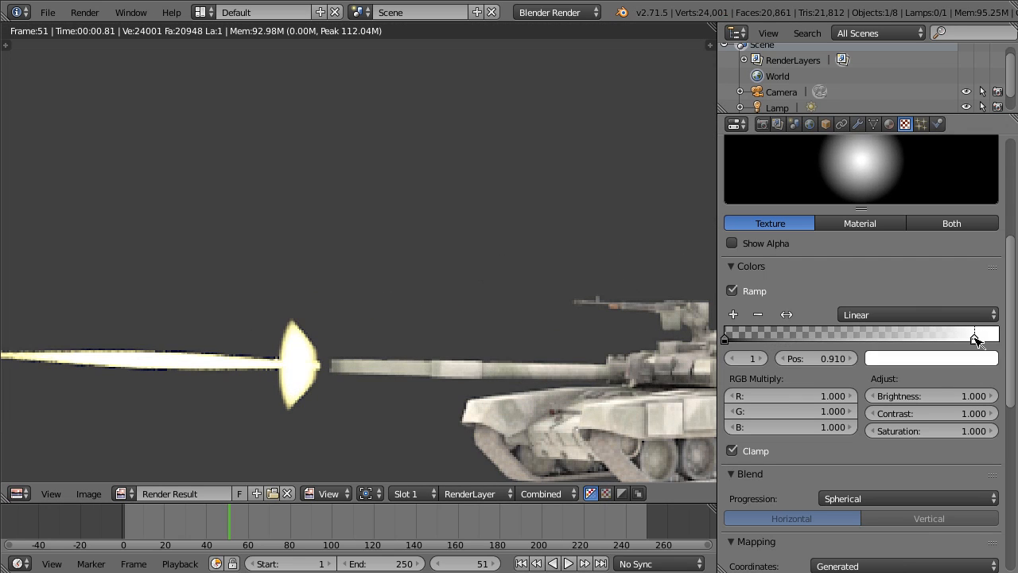
key(F12)
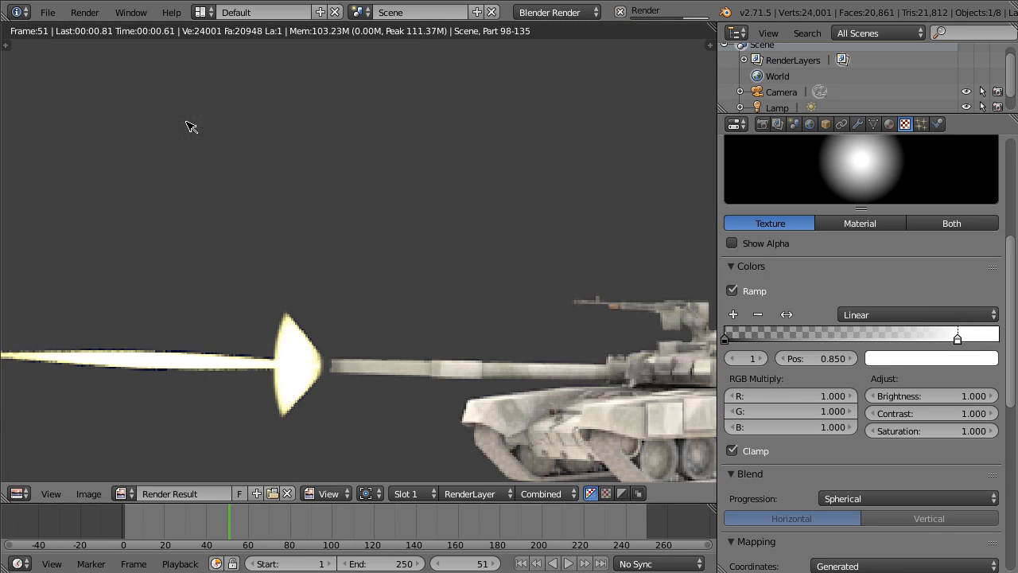
scroll(190, 182, down, 4)
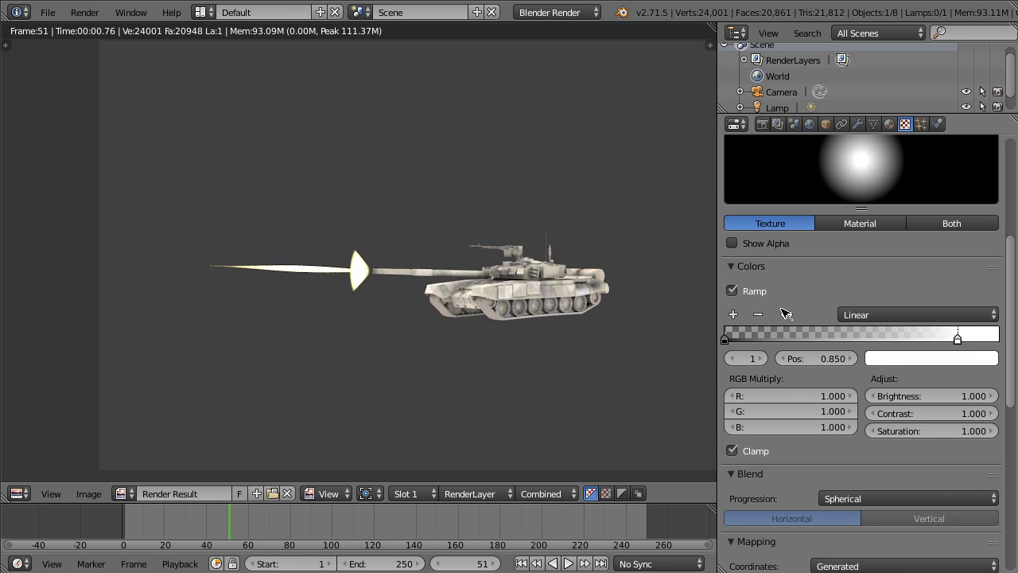
- Try the Quadratic progression on the Blend texture and inspect the cone in a new render
scroll(808, 334, down, 2)
click(875, 435)
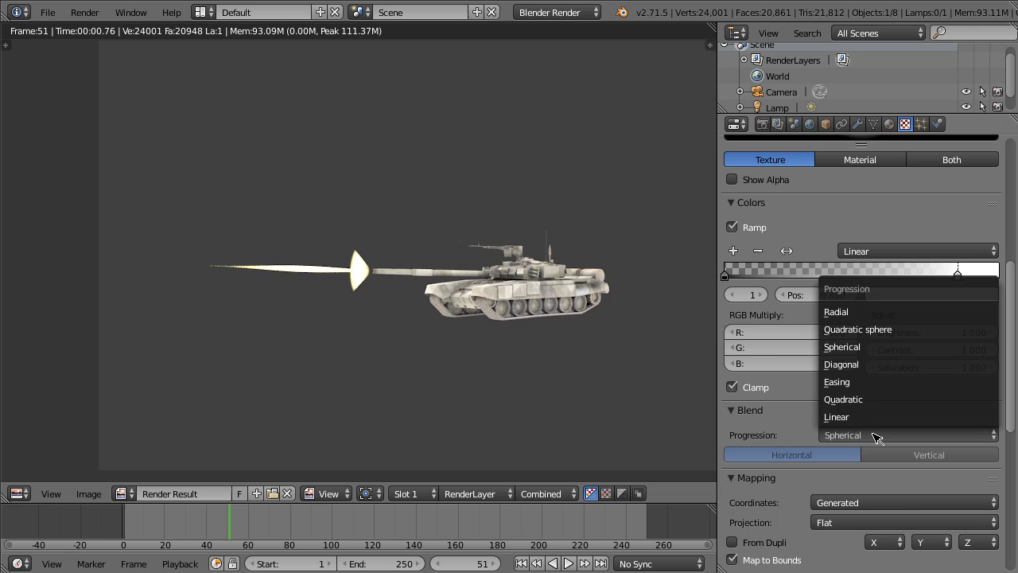
click(870, 347)
click(874, 251)
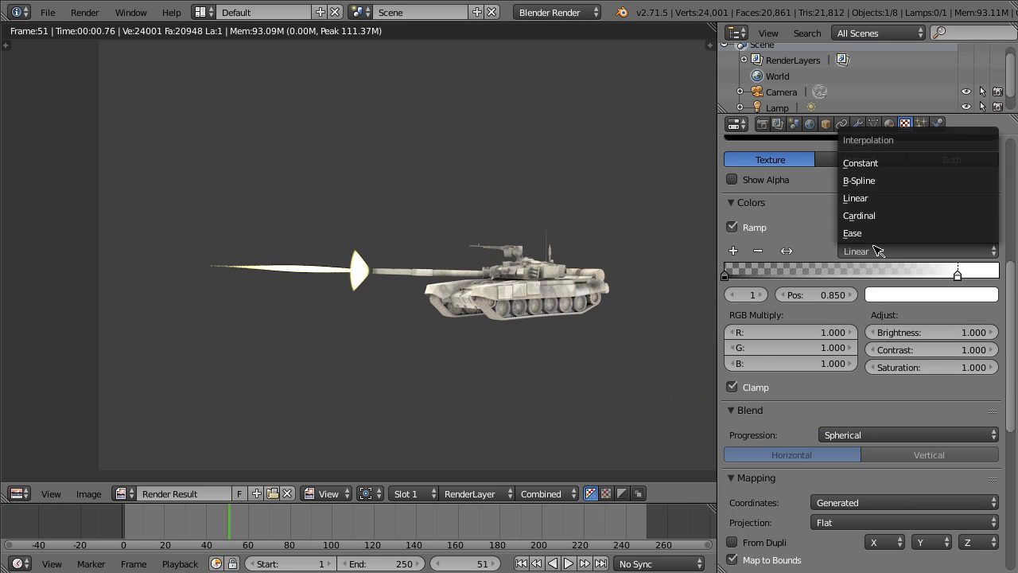
click(877, 435)
click(874, 404)
scroll(867, 261, up, 5)
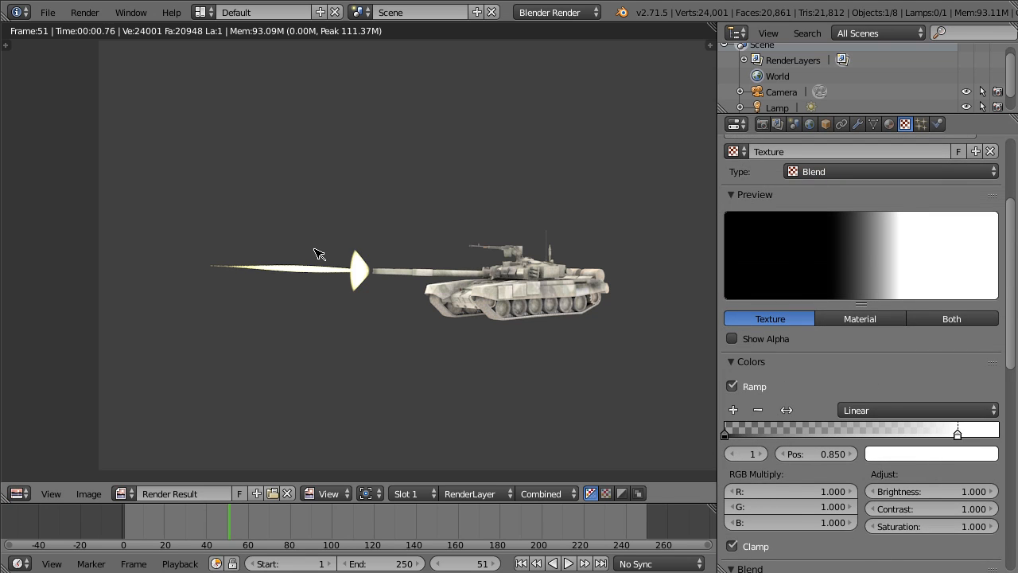
key(F12)
scroll(345, 243, up, 5)
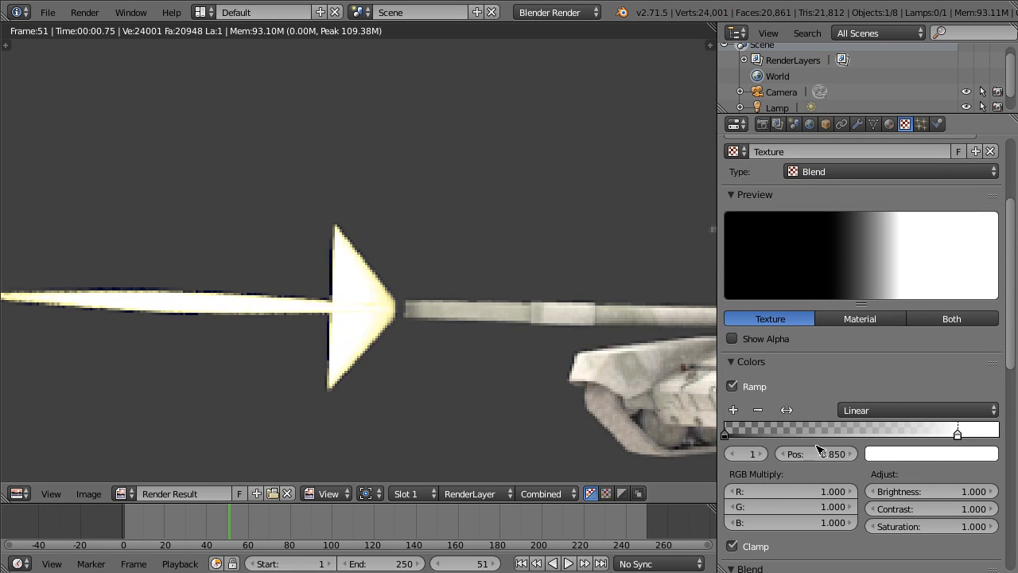
- Try the Radial progression on the Blend texture, render the frame, and close the render
scroll(855, 455, down, 4)
click(865, 465)
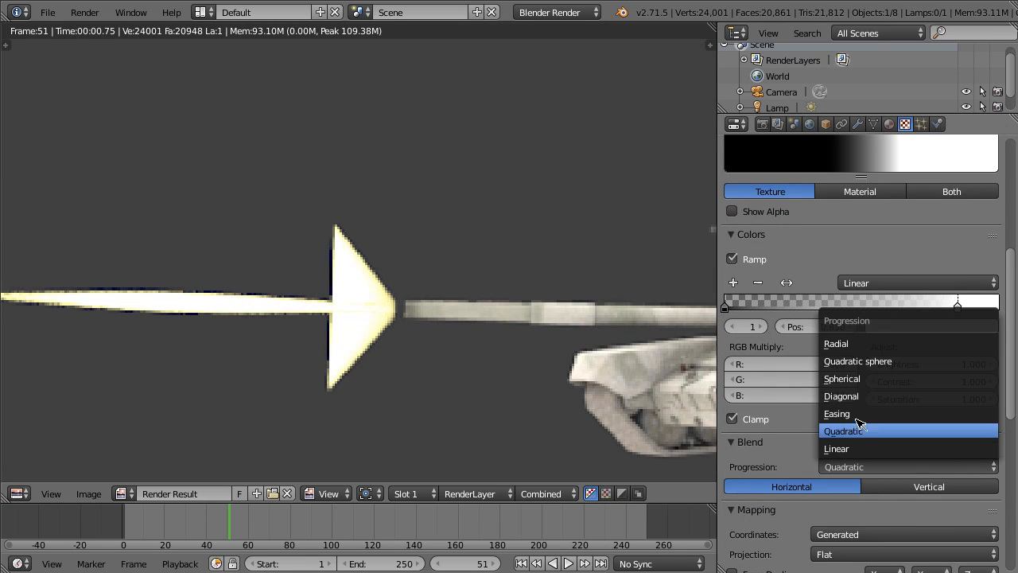
click(875, 344)
scroll(872, 343, up, 5)
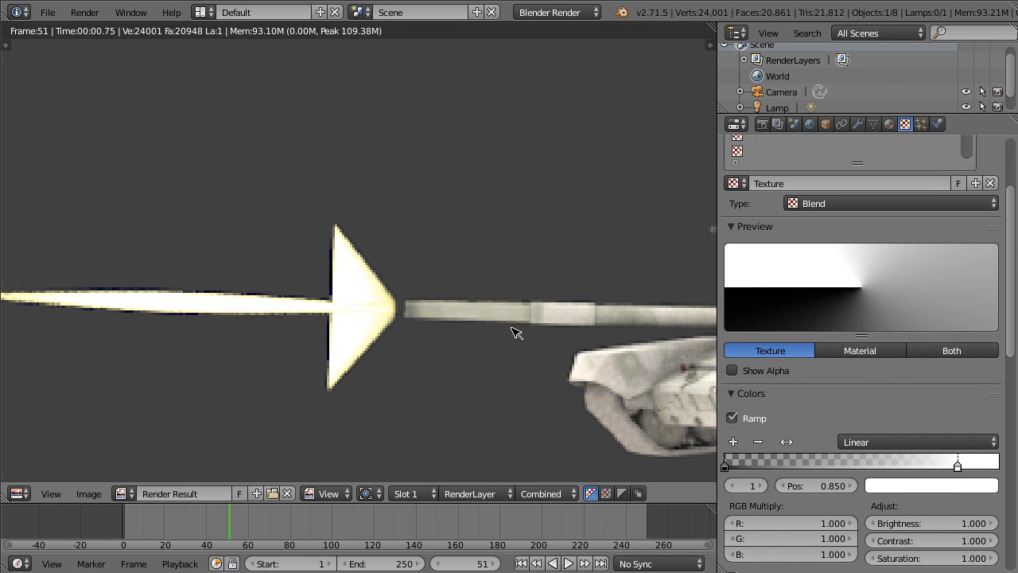
key(F12)
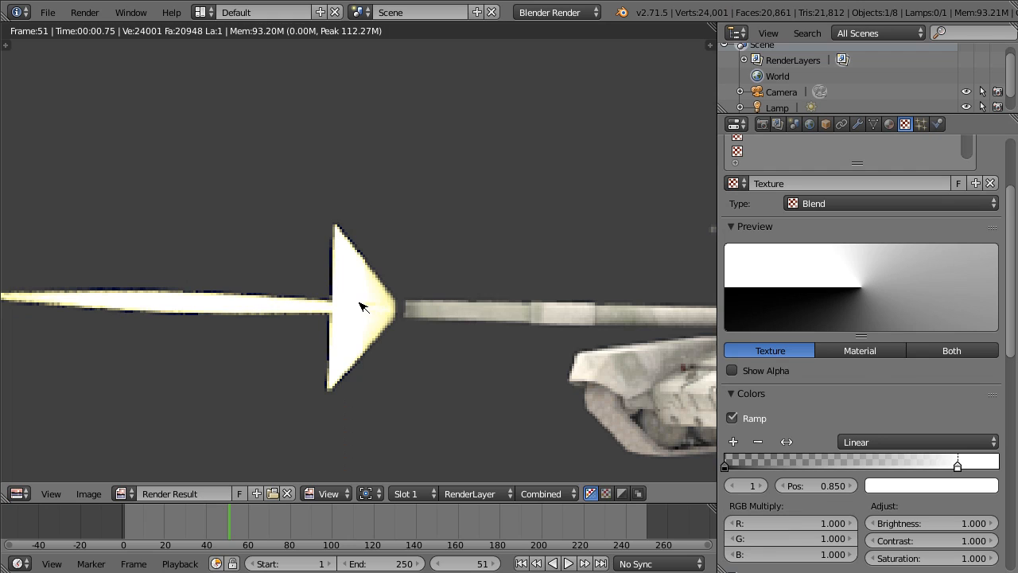
key(Escape)
- Preview the muzzle flash in the 3D view with Rendered shading, seen from the tank's side
click(292, 493)
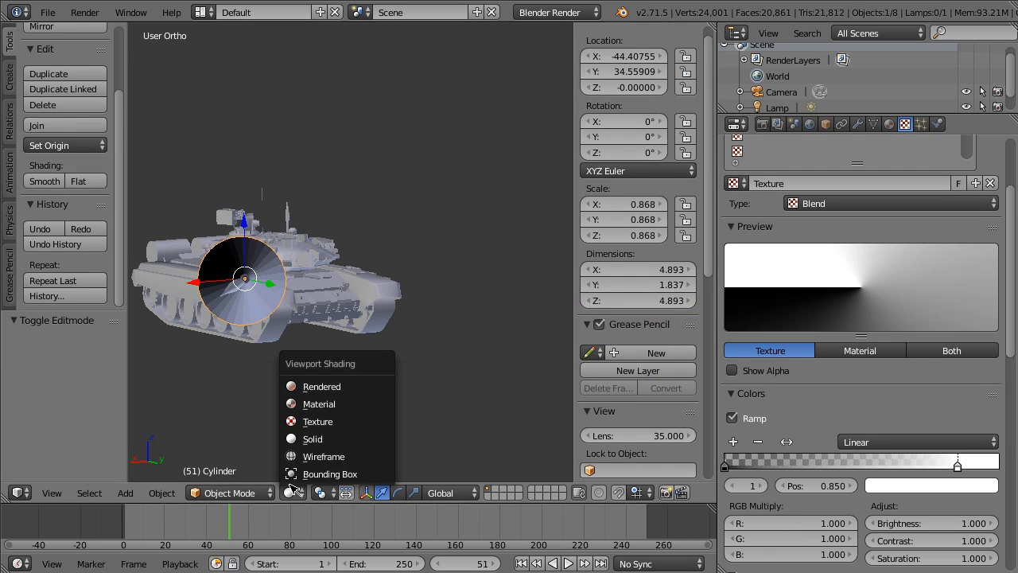
click(327, 385)
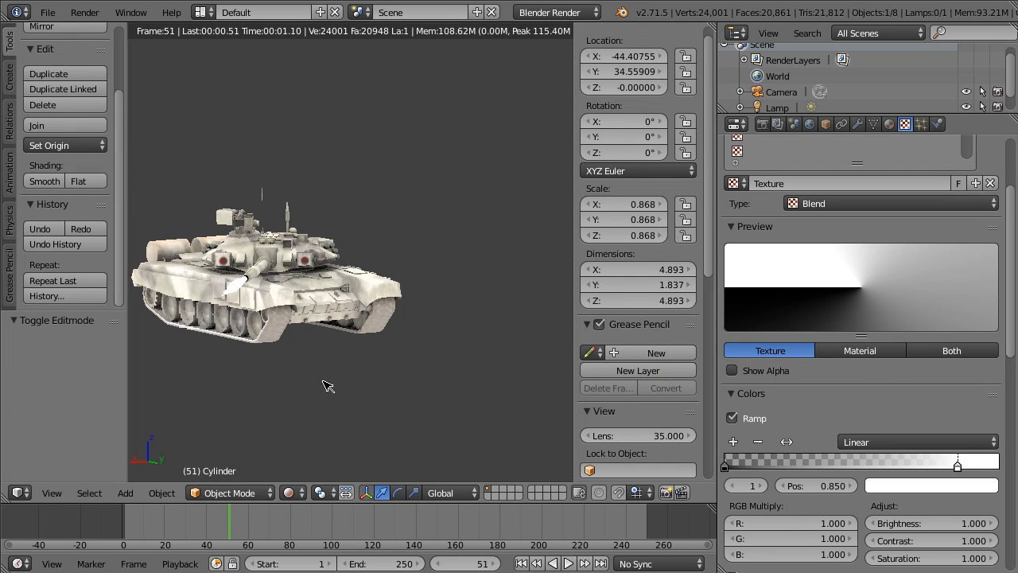
middle_drag(325, 387, 357, 352)
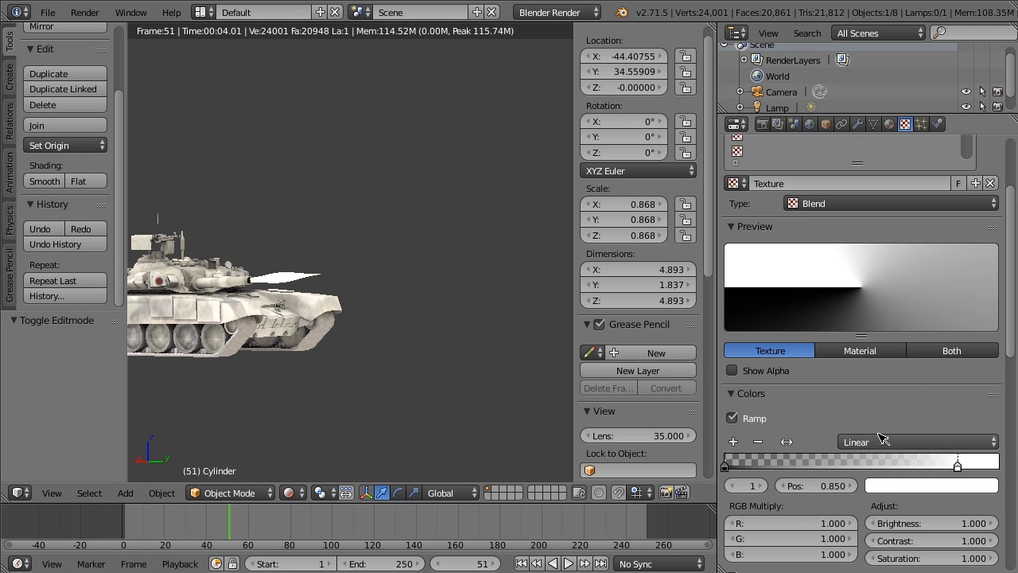
- Set the Blend texture's progression to Spherical and return the 3D view to Solid shading
scroll(879, 440, down, 5)
click(862, 468)
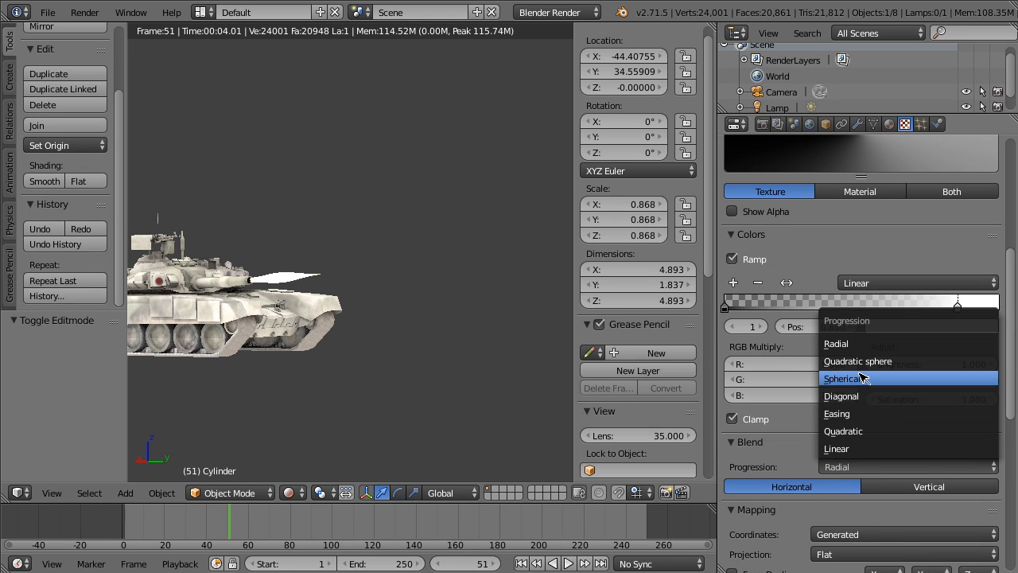
click(863, 379)
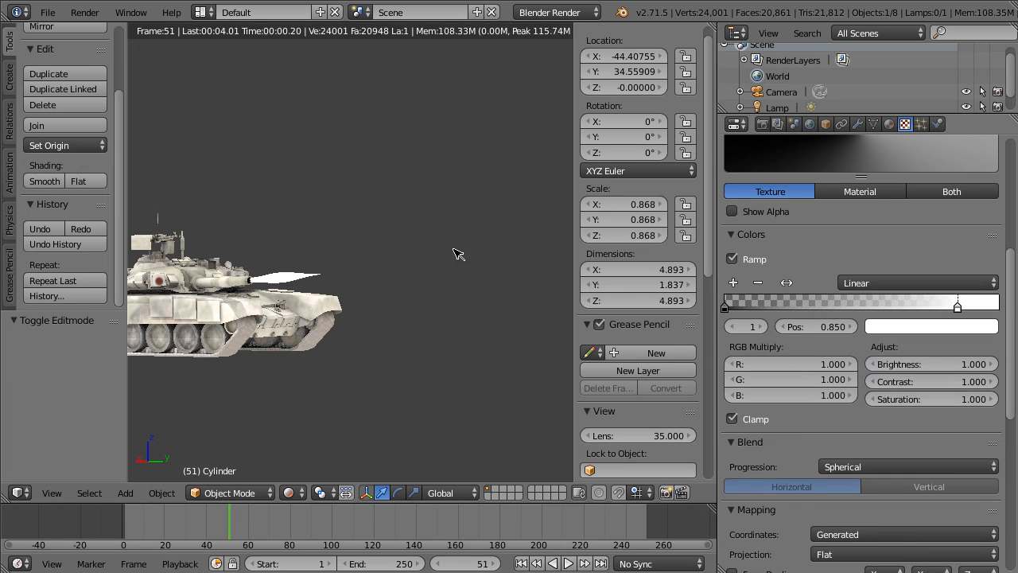
click(291, 492)
click(320, 437)
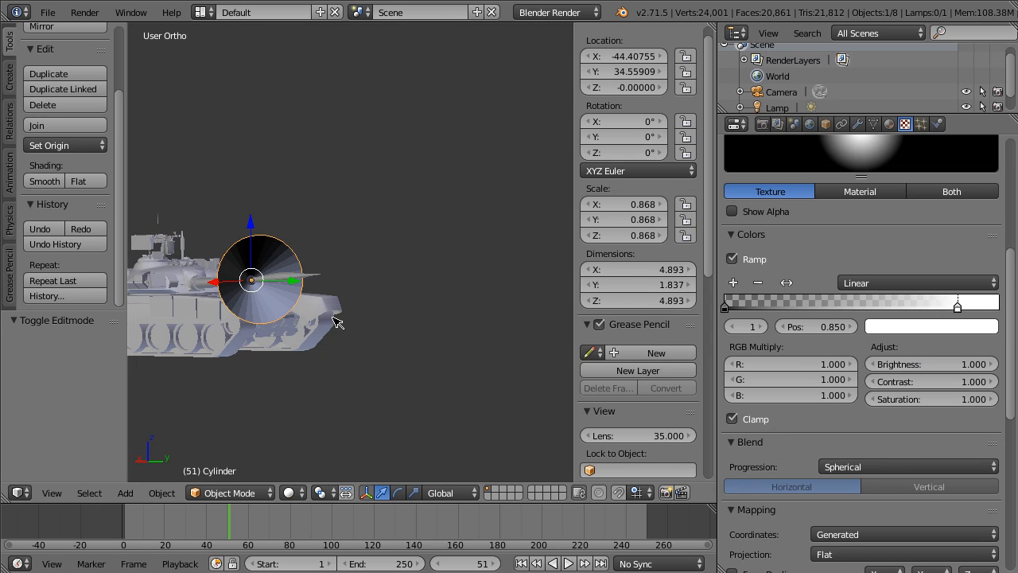
- Inspect the cone at the gun muzzle from the side and front, and render the current frame with the Spherical progression
middle_drag(335, 321, 501, 332)
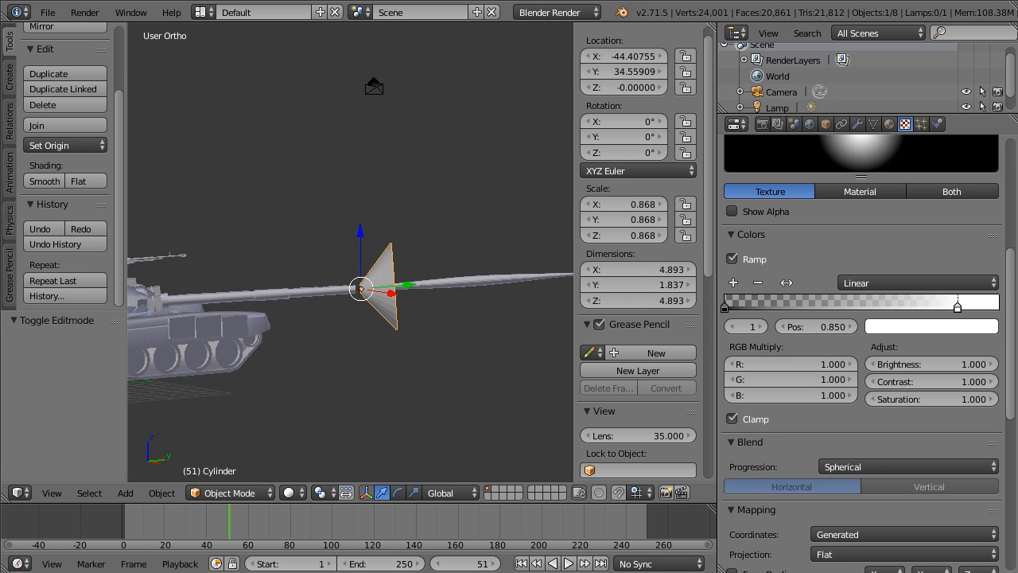
middle_drag(443, 272, 253, 277)
scroll(253, 277, up, 4)
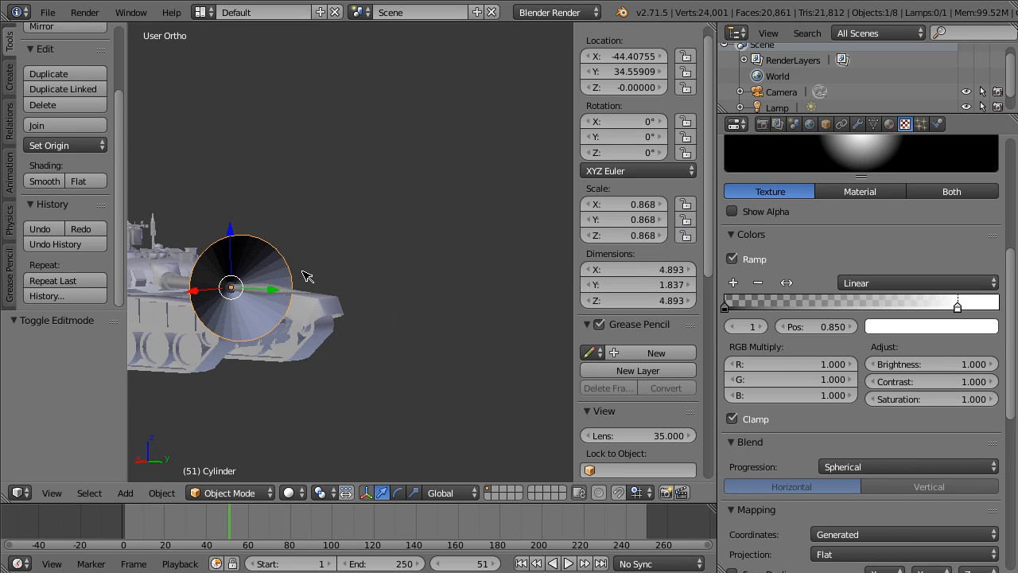
middle_drag(236, 173, 243, 246)
key(F12)
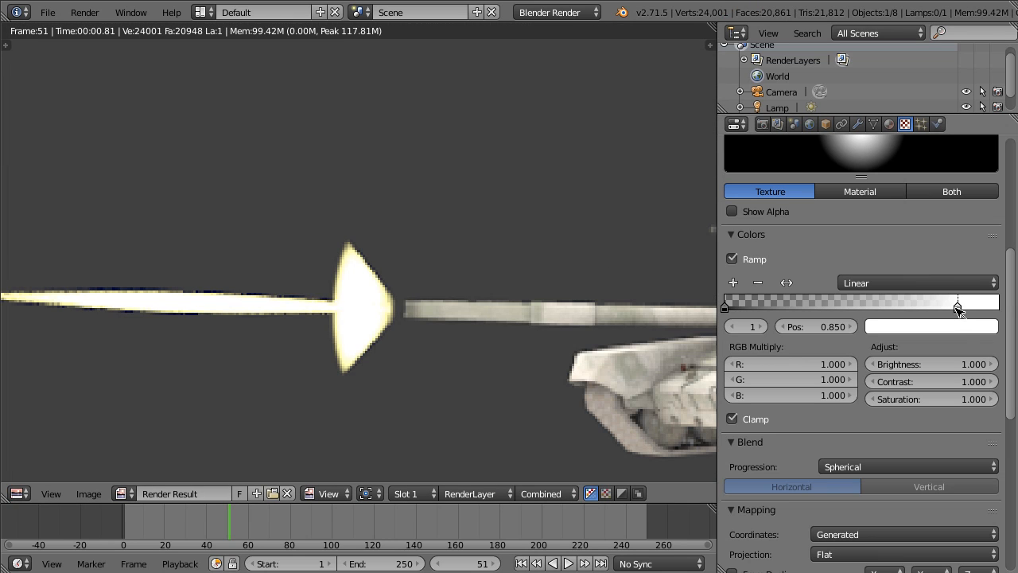
- Move the Blend ramp's white stop to the far end and its transparent black stop to position 0.416, and render the frame
drag(957, 308, 999, 308)
drag(724, 308, 839, 307)
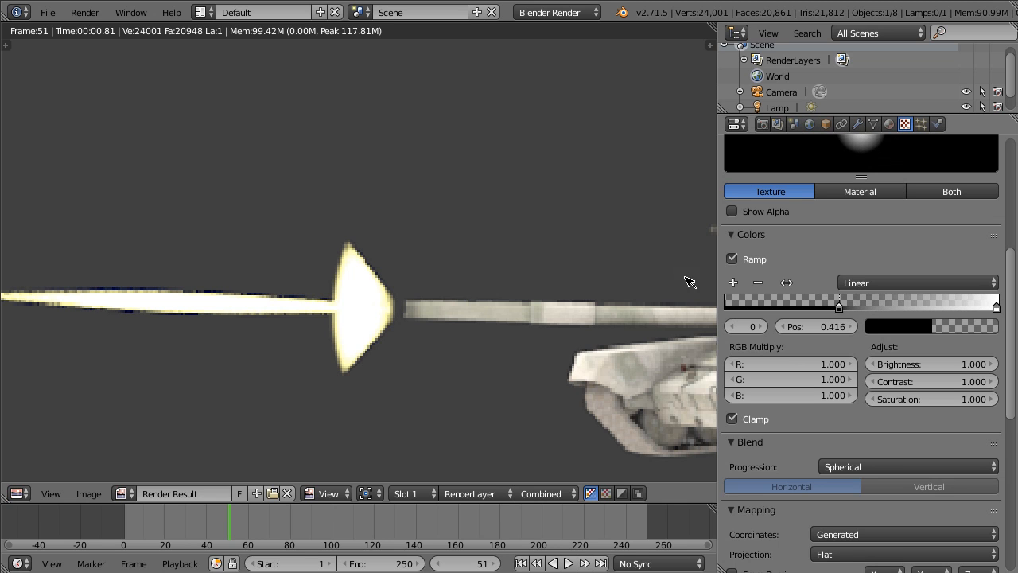
key(F12)
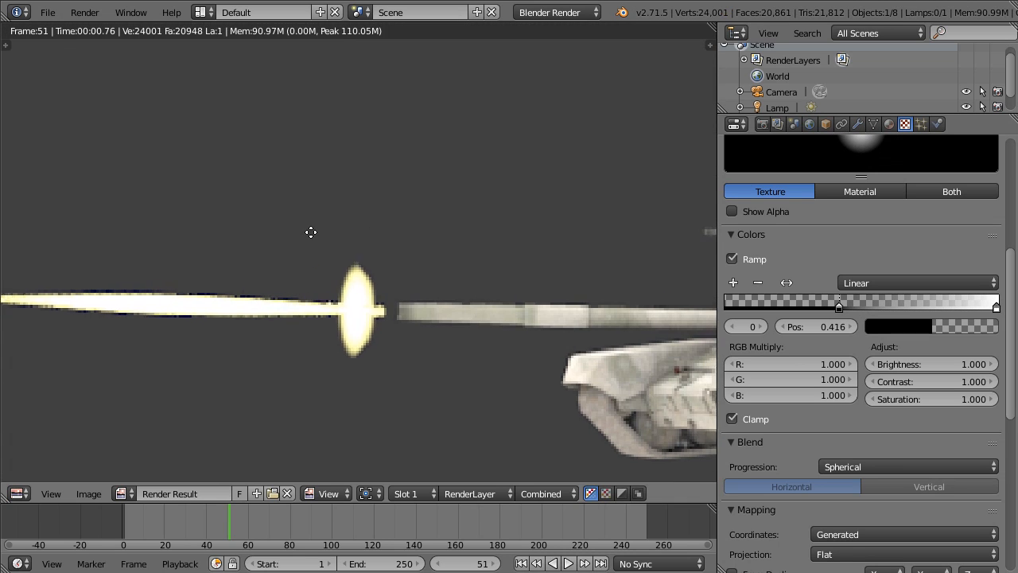
- Set the Blend ramp's transparent black stop to position 0.066
drag(817, 306, 743, 307)
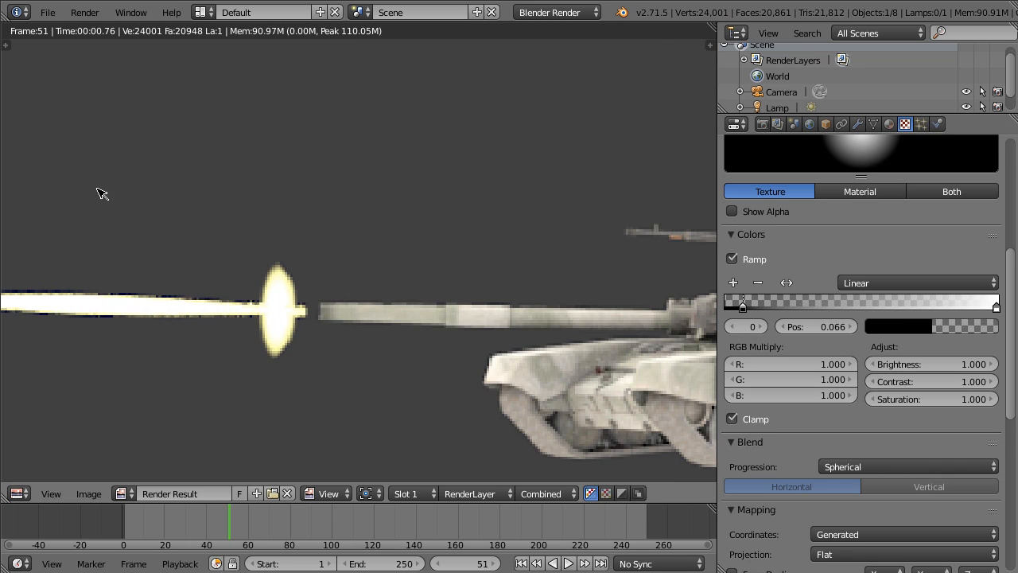
- Move the colour ramp's transparent black stop to position 0.000 and the white stop to about 0.789, and render the frame
key(F12)
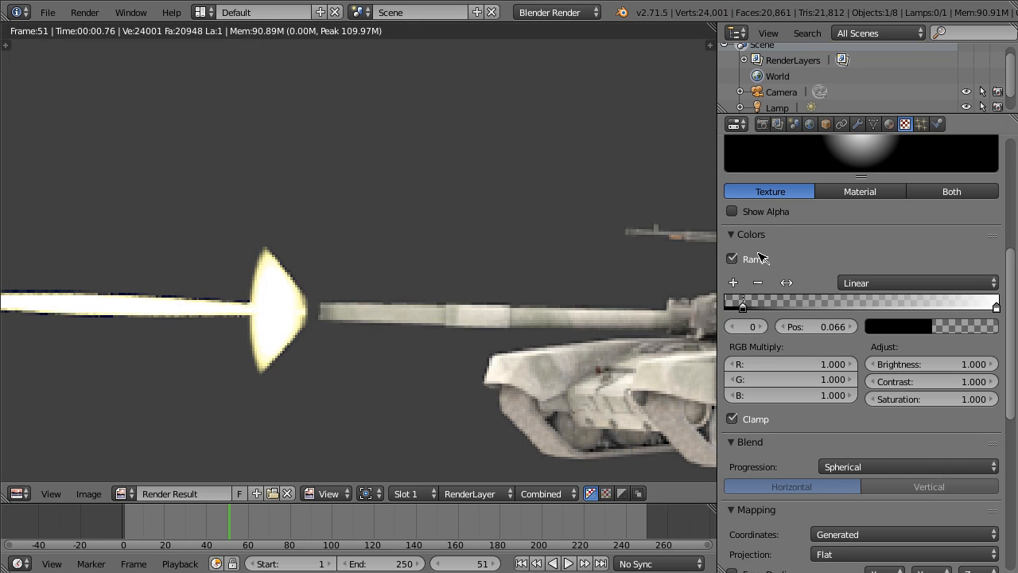
scroll(235, 274, down, 5)
scroll(239, 271, up, 4)
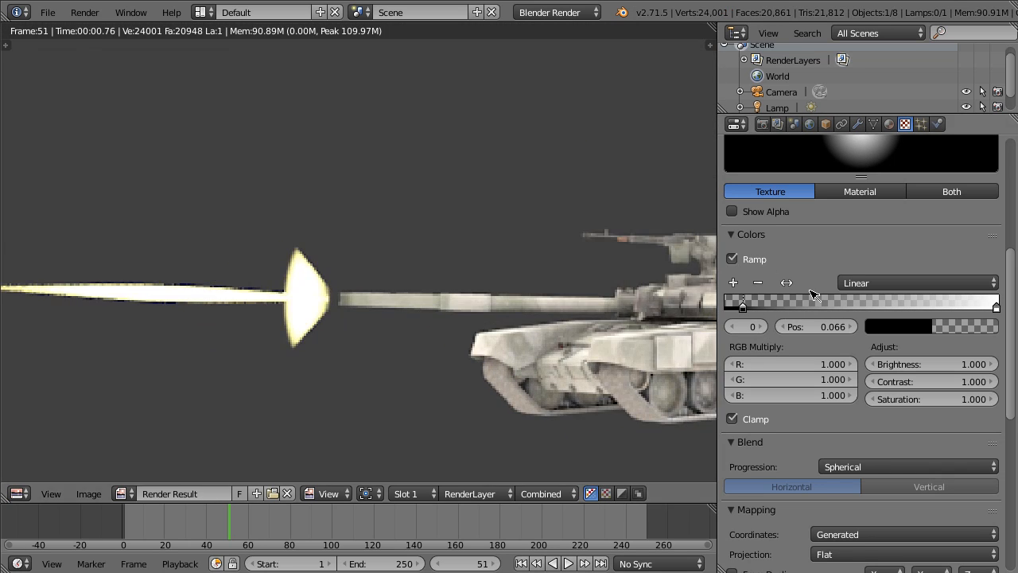
drag(742, 308, 722, 309)
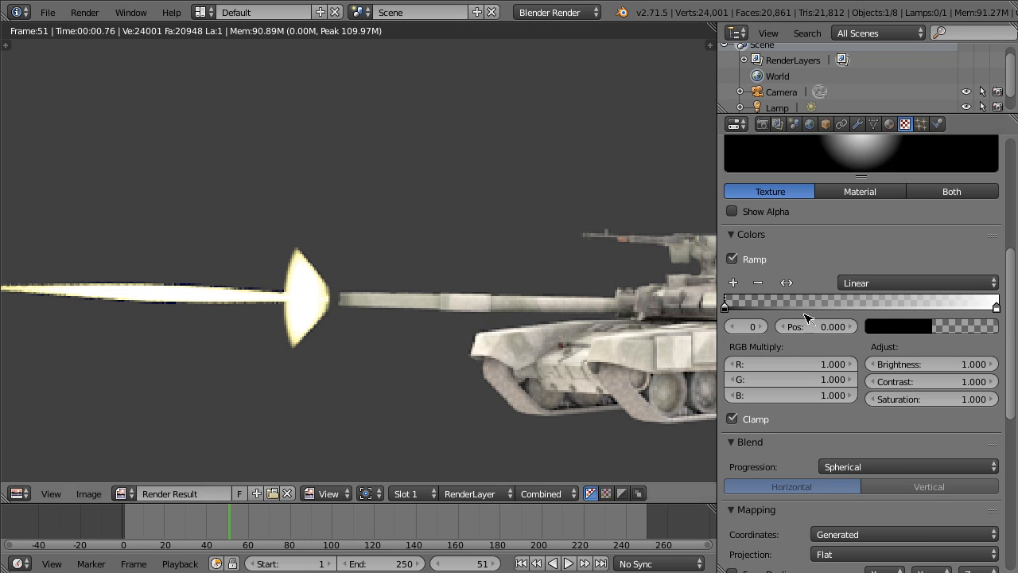
drag(999, 309, 963, 309)
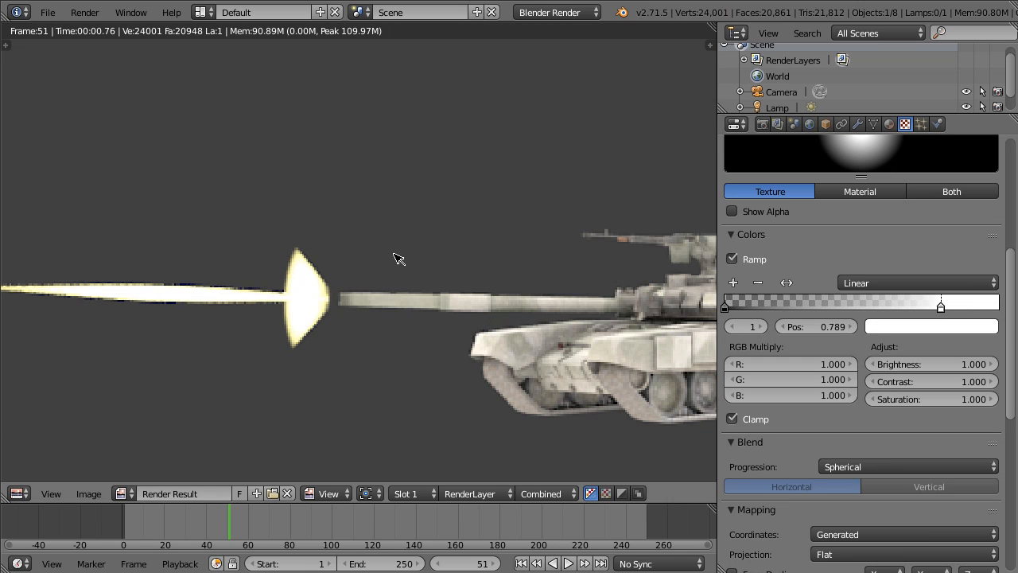
key(F12)
scroll(244, 255, down, 3)
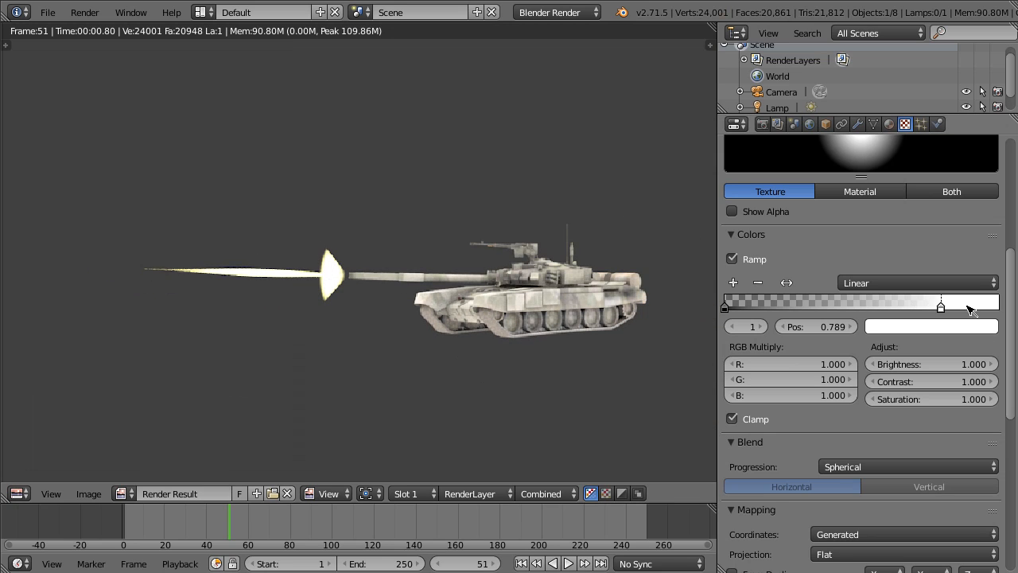
- Try the ramp's white stop at about position 0.445 in a render, and move it back to about 0.795
drag(941, 308, 846, 307)
key(F12)
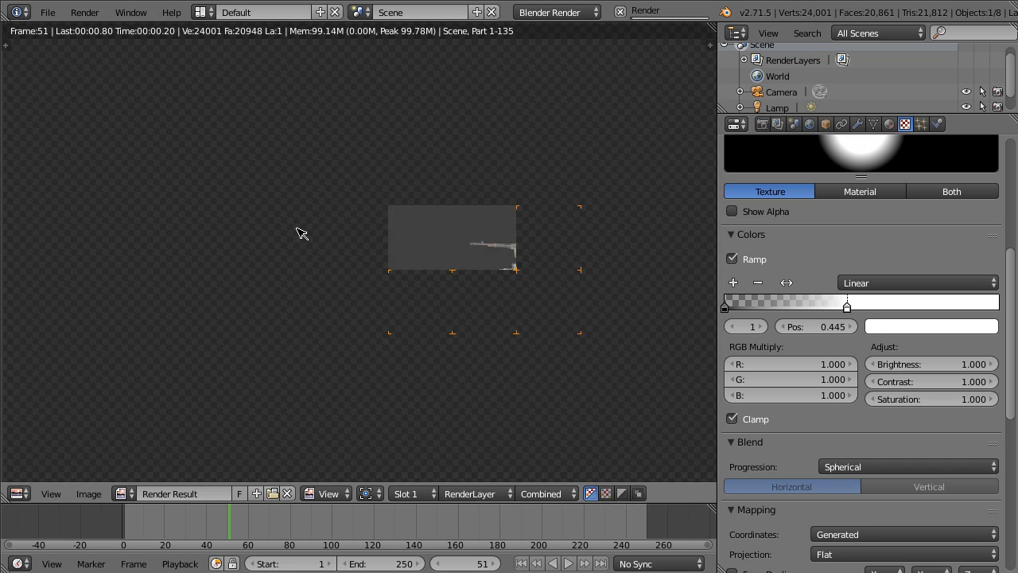
scroll(314, 238, up, 3)
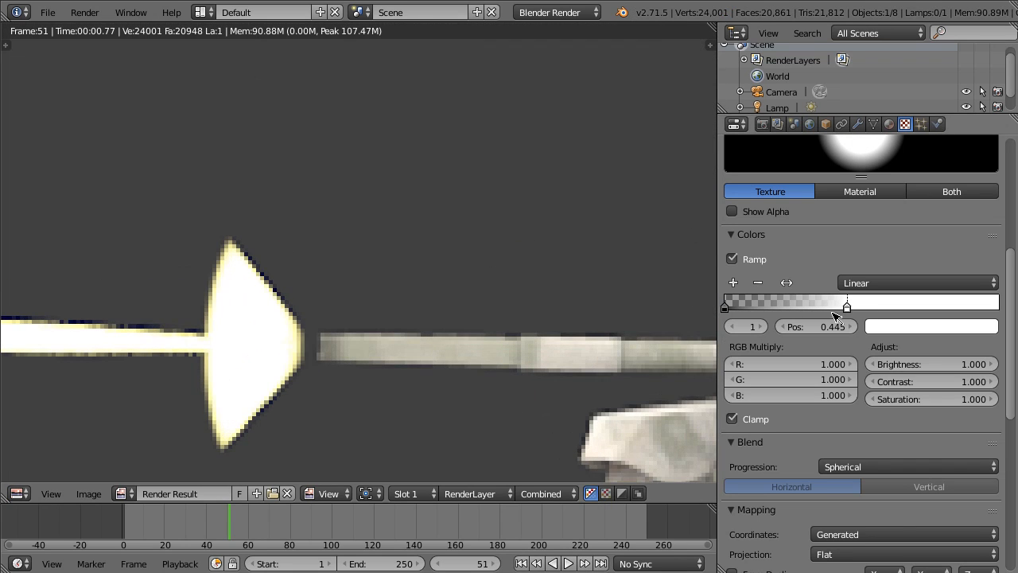
drag(848, 307, 943, 307)
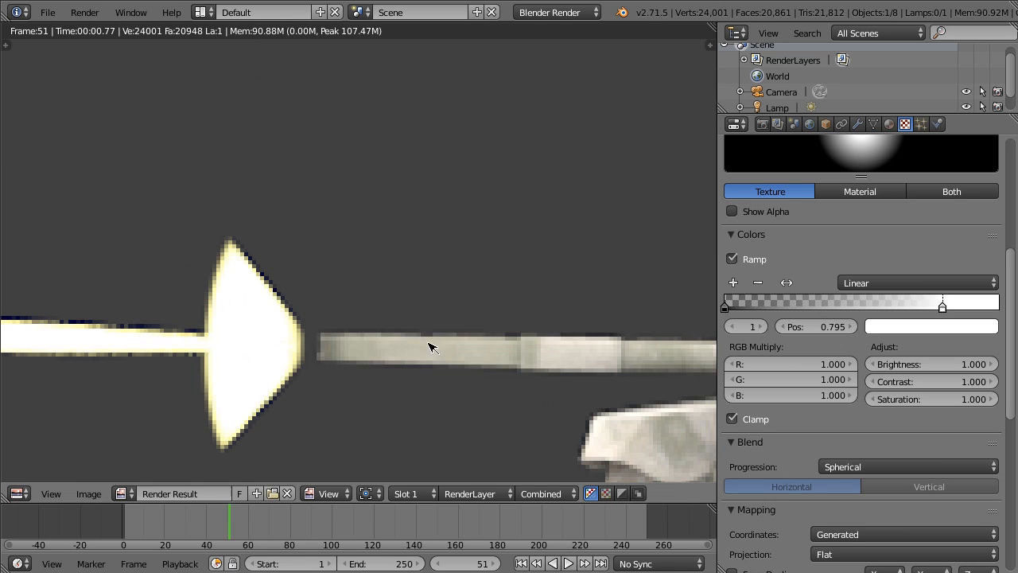
key(Escape)
- Scale the muzzle-flash cone up by a factor of about 1.63 and render the frame
middle_drag(201, 285, 264, 272)
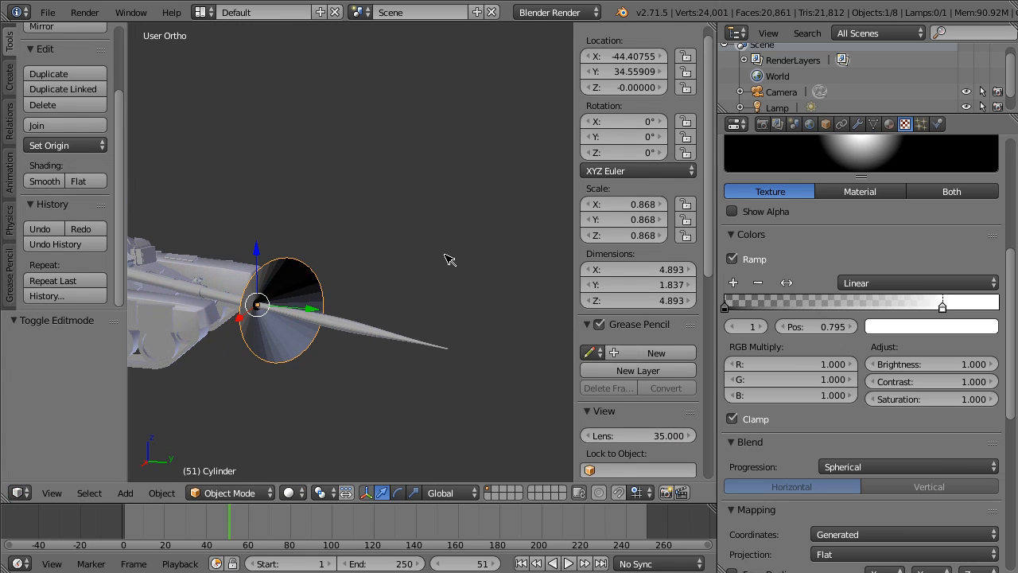
key(s)
click(531, 190)
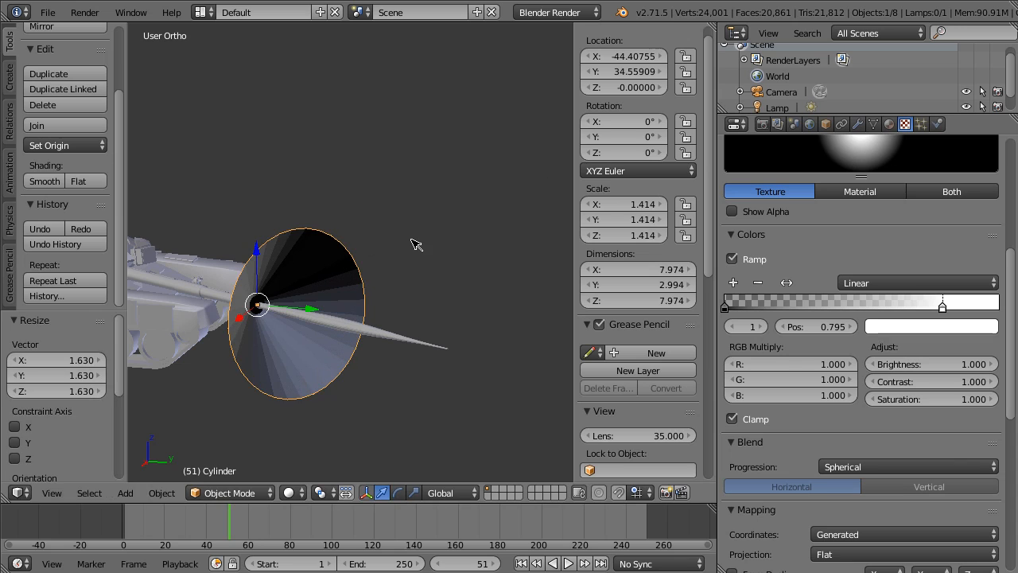
key(F12)
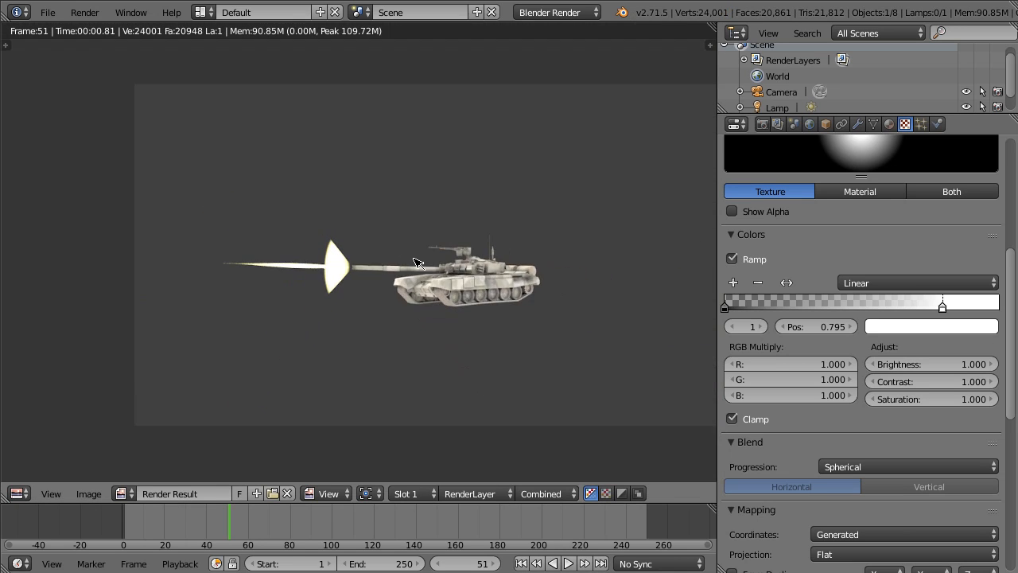
- Move the ramp's white stop to about 0.879 and the transparent black stop to about 0.332, and render the frame
scroll(414, 262, up, 6)
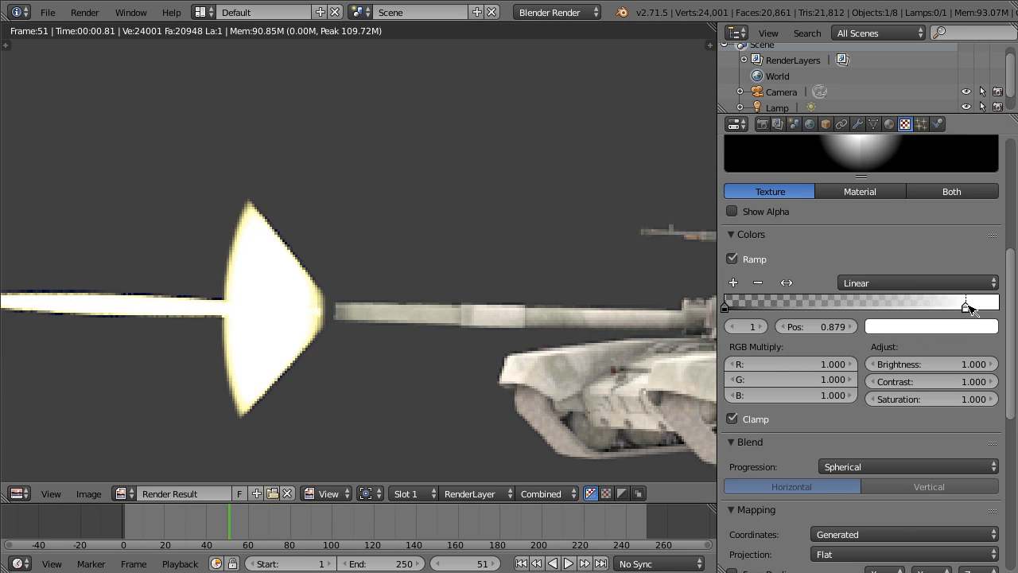
drag(726, 307, 792, 307)
key(F12)
key(F12)
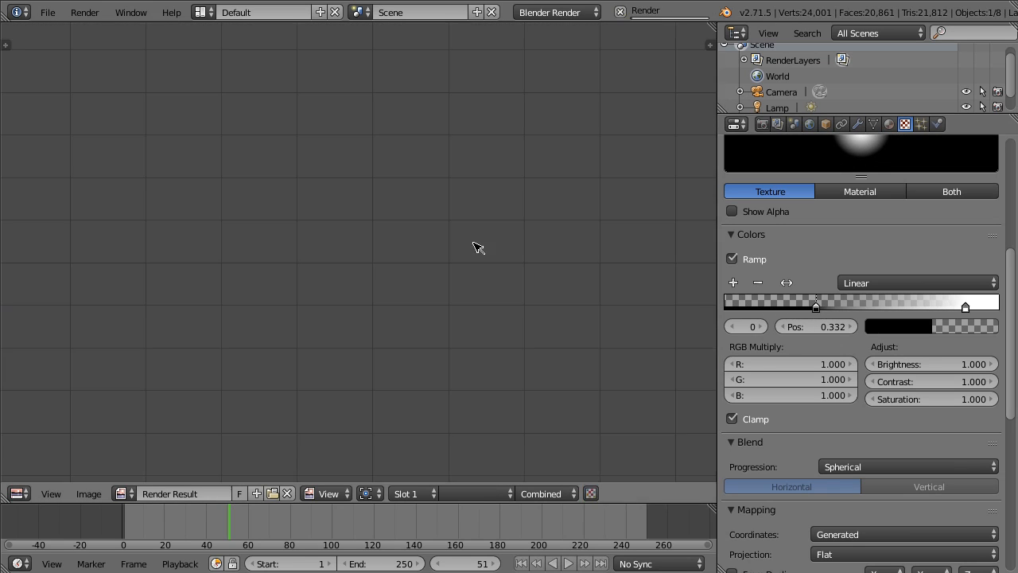
scroll(289, 220, down, 3)
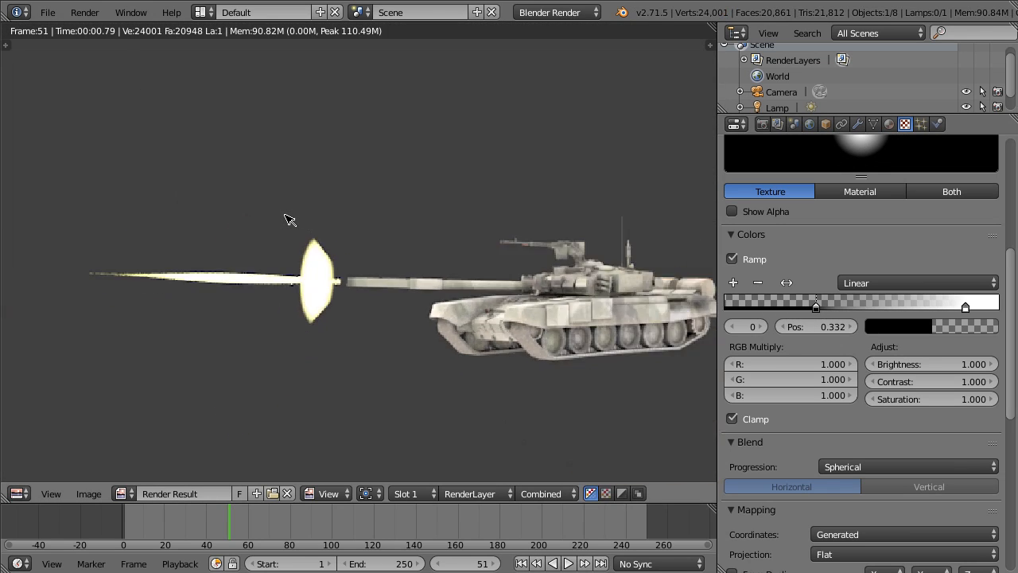
scroll(289, 220, up, 1)
key(Escape)
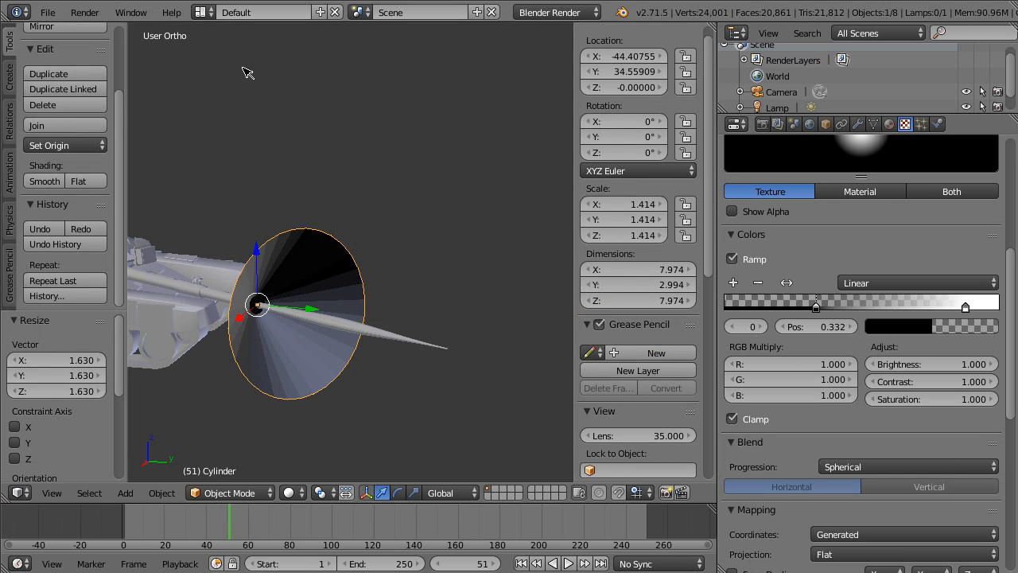
- Add one loop cut around the middle of the cone and scale it up by about 1.21 with smooth proportional editing
middle_drag(342, 207, 396, 241)
key(Tab)
key(ctrl+r)
click(385, 239)
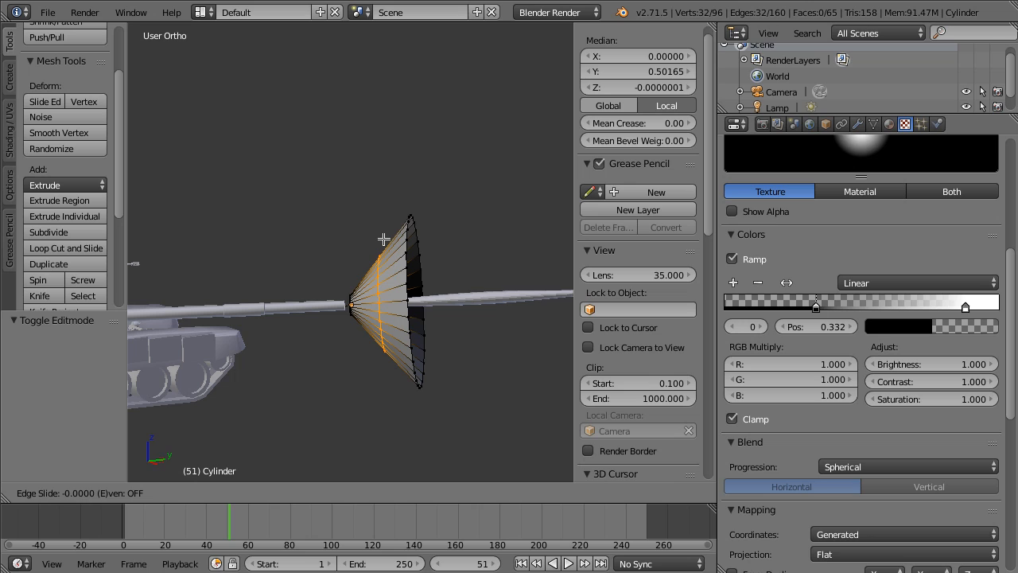
click(381, 239)
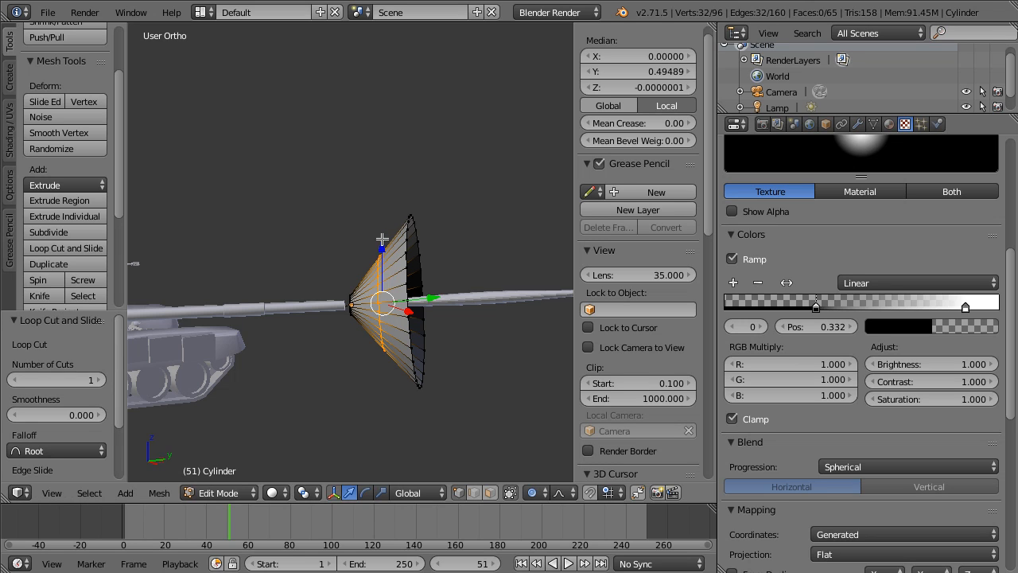
key(s)
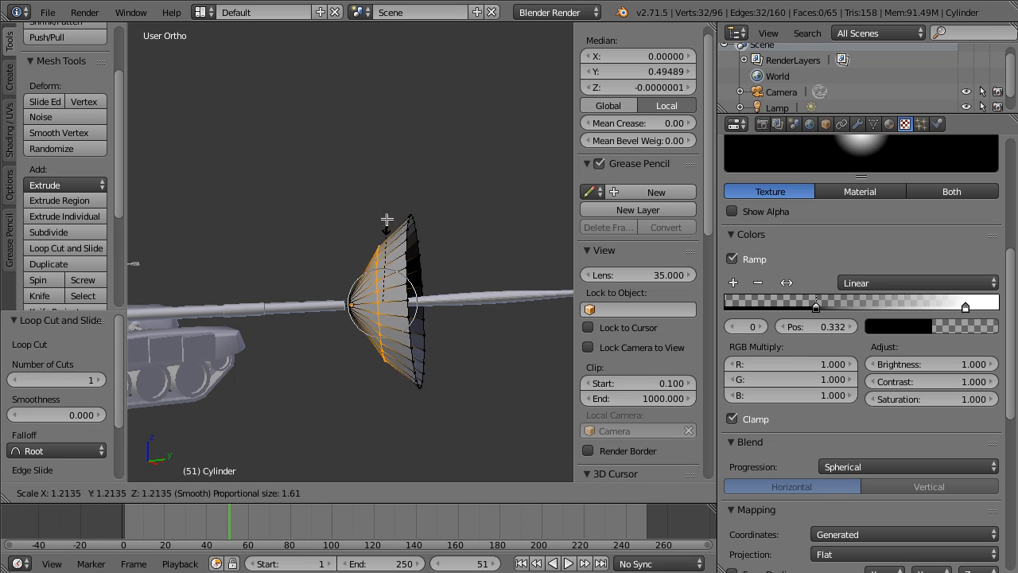
click(387, 220)
key(Tab)
- Render the frame to check how the reshaped cone looks at the gun's muzzle
middle_drag(387, 219, 159, 231)
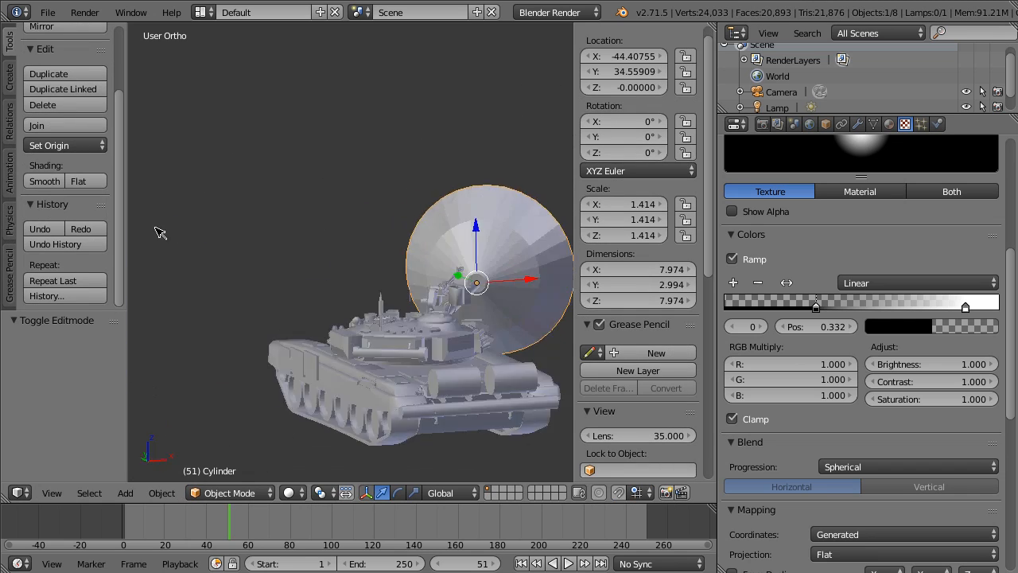
key(KP_0)
key(F12)
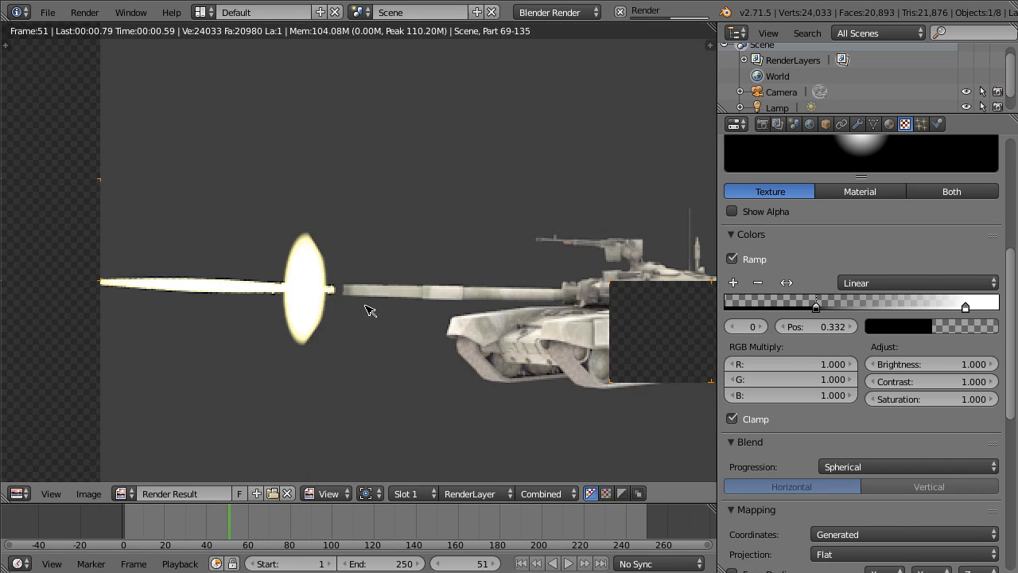
scroll(370, 310, up, 3)
key(Escape)
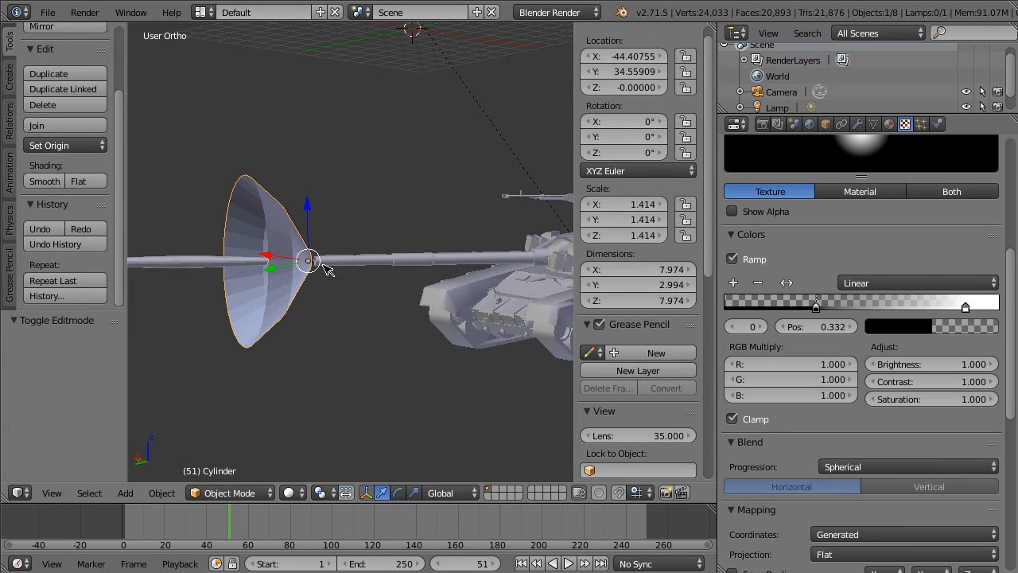
- Select all of the cone's mesh and UV-unwrap it
middle_drag(325, 268, 427, 268)
key(Tab)
key(a)
key(a)
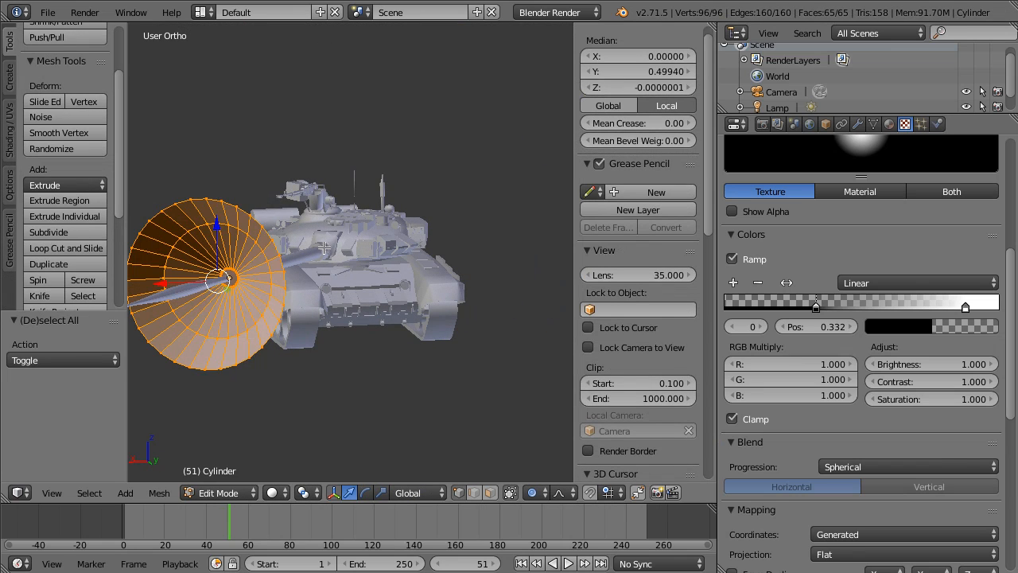
key(u)
click(286, 238)
key(Tab)
middle_drag(318, 222, 231, 214)
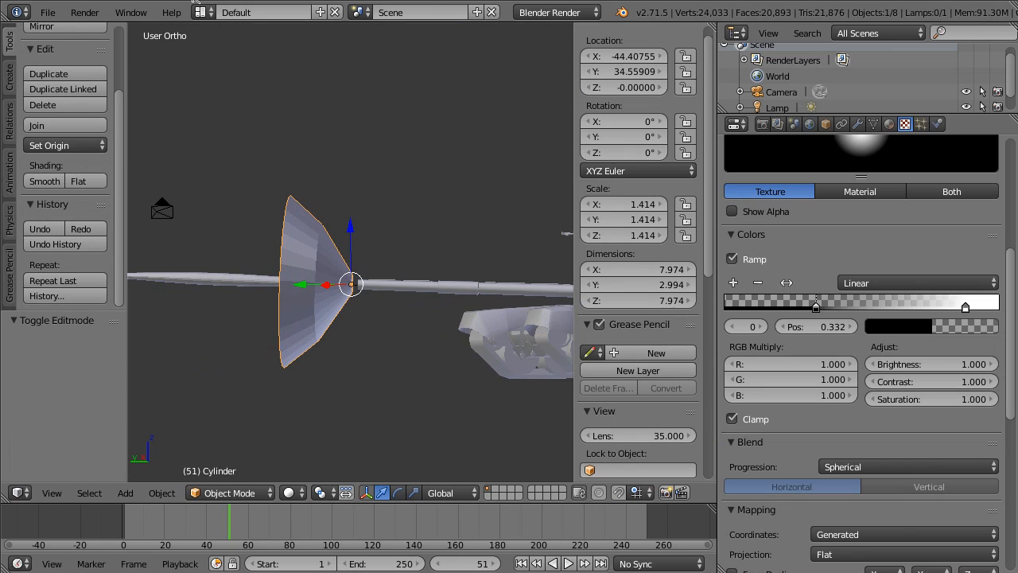
- Examine the cone's UV map in the UV Editing layout and return to the Default layout
click(201, 12)
click(225, 150)
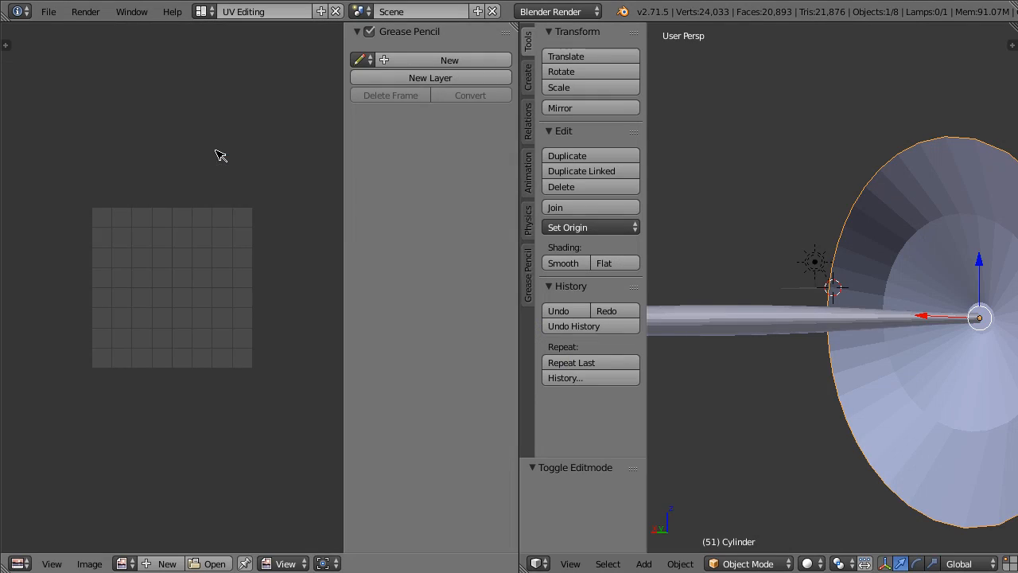
key(Tab)
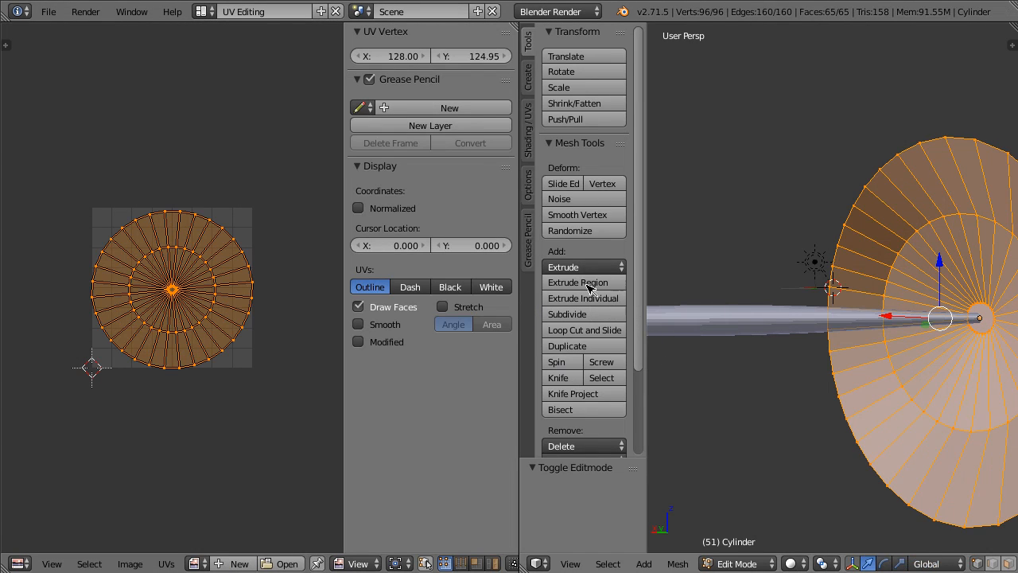
key(Tab)
click(206, 10)
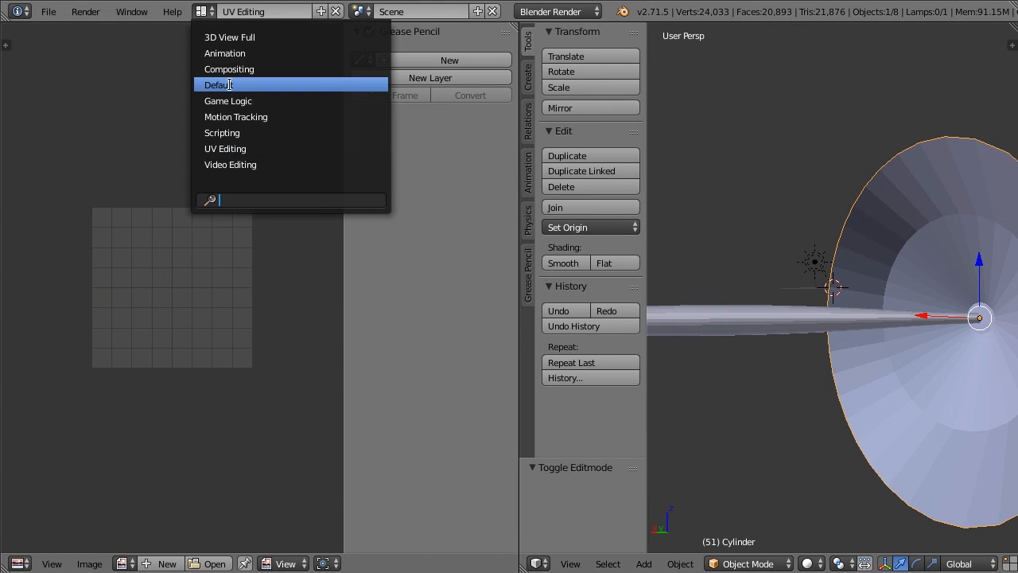
click(230, 85)
- Render the unwrapped cone, move the ramp's transparent black stop to position 0.000, and render the frame again
key(F12)
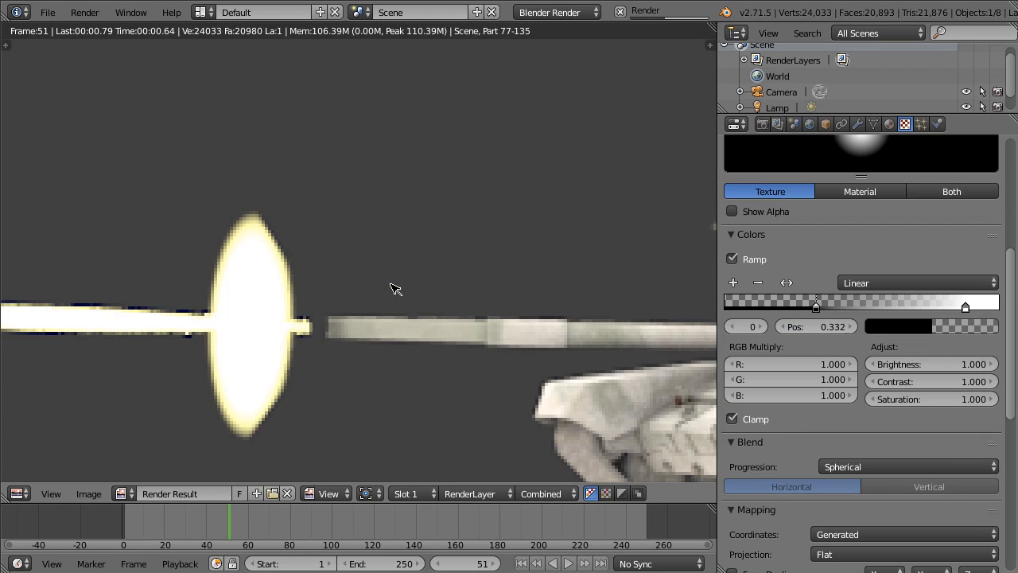
scroll(390, 288, up, 8)
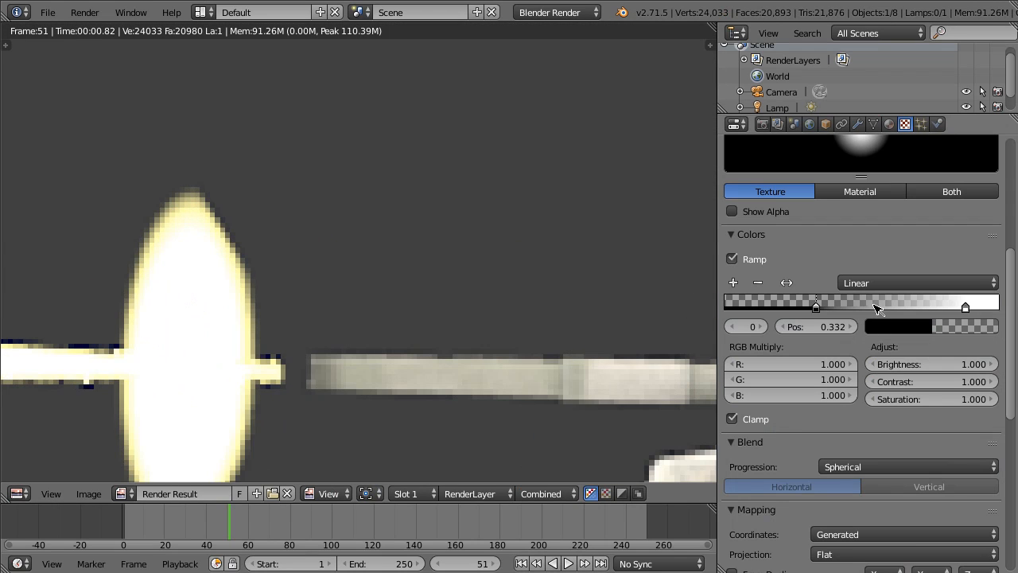
drag(819, 304, 686, 302)
key(F12)
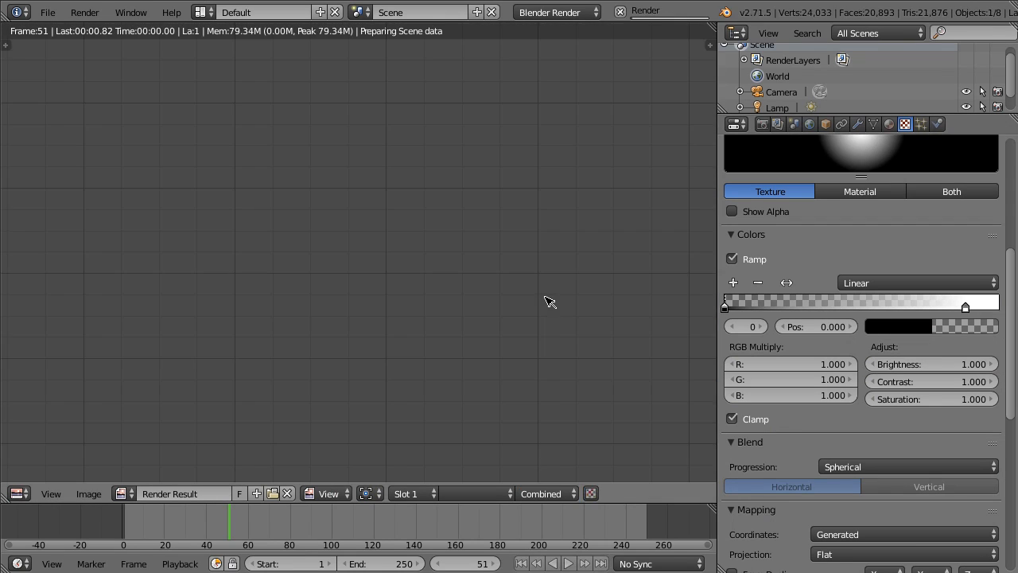
scroll(488, 295, down, 4)
scroll(491, 298, down, 5)
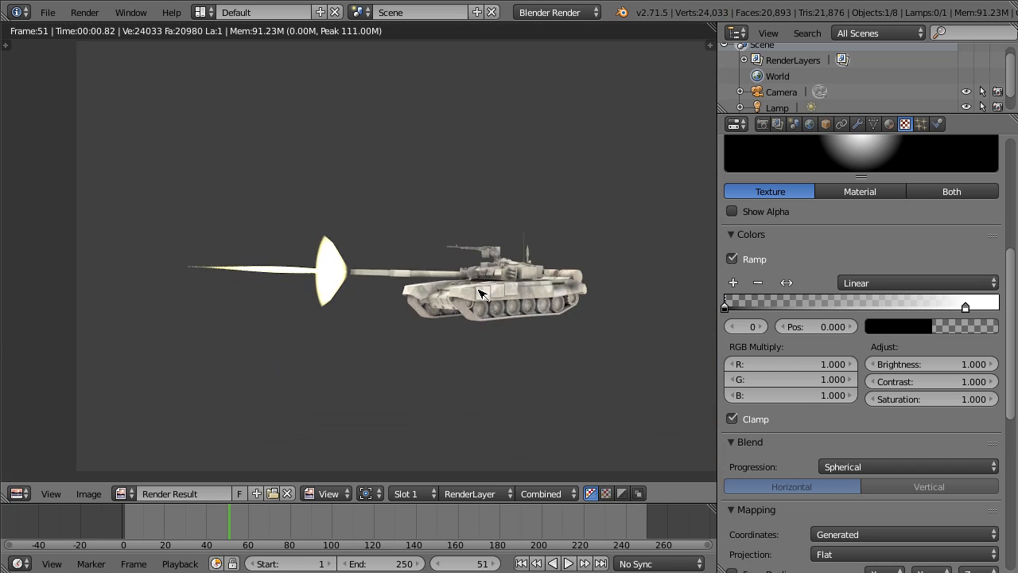
scroll(478, 293, up, 5)
scroll(480, 293, up, 1)
key(Escape)
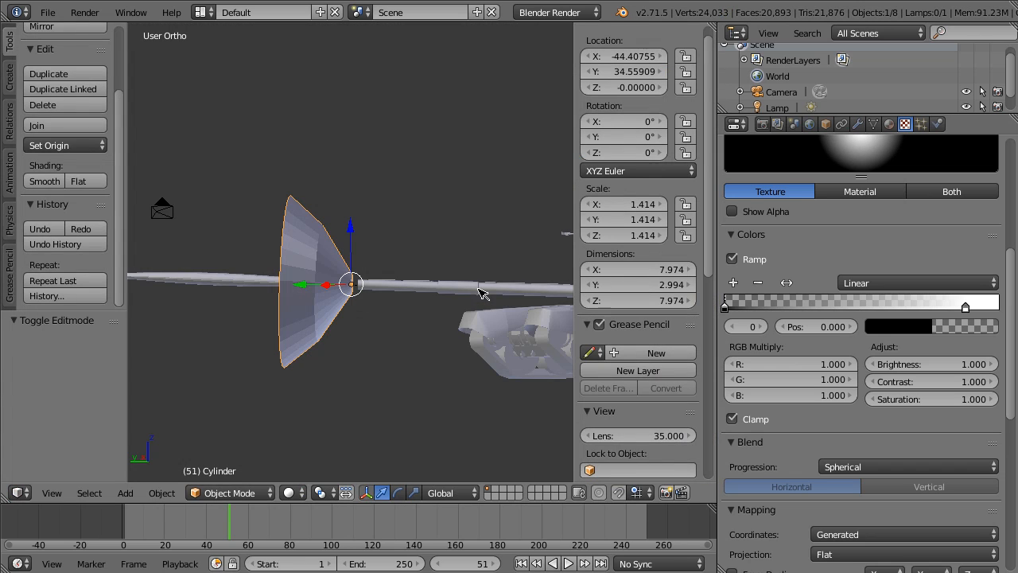
- Select the loop of vertices around the cone's open rim and set the proportional editing falloff to Random
middle_drag(284, 207, 255, 205)
key(Tab)
right_click(274, 209)
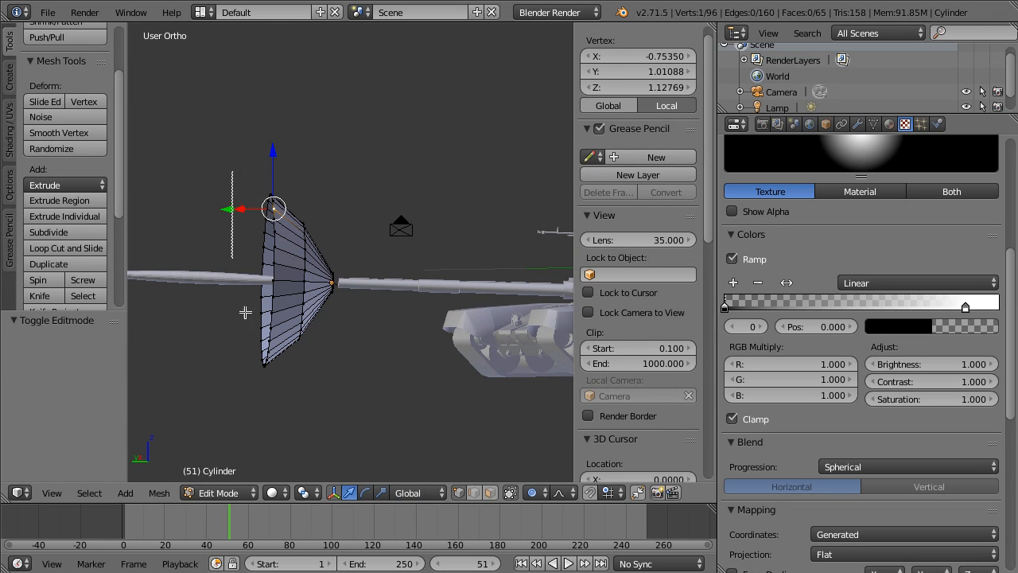
drag(244, 313, 280, 400)
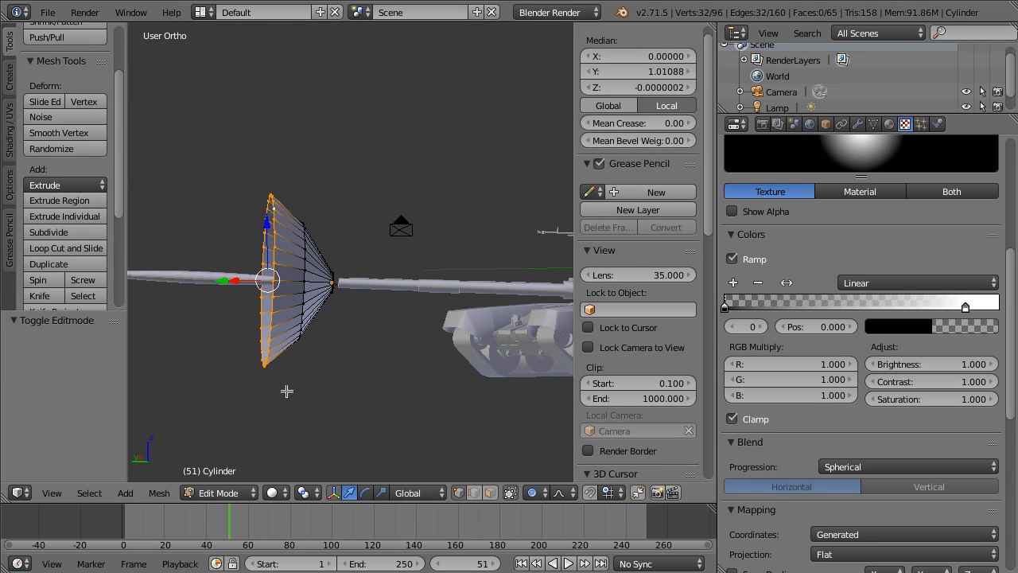
click(539, 493)
click(560, 493)
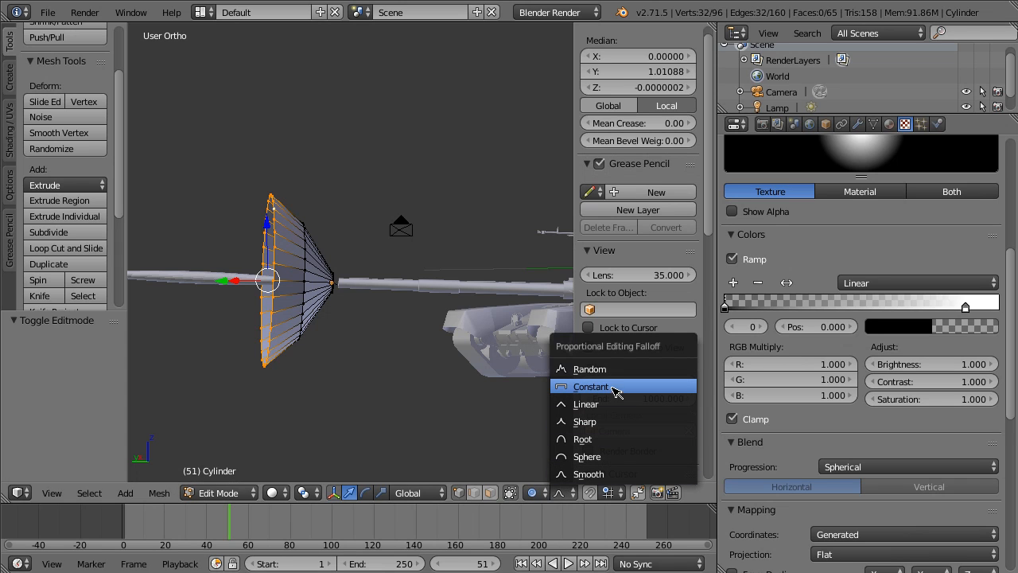
click(560, 474)
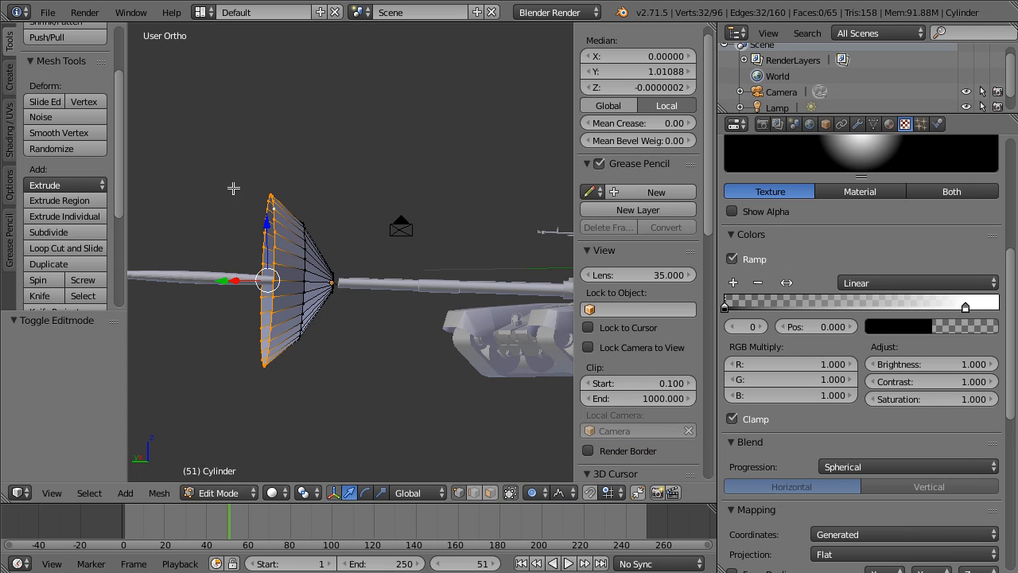
- Try to move the cone's whole rim back along its local Y axis with random proportional falloff, and undo it
middle_drag(239, 287, 297, 331)
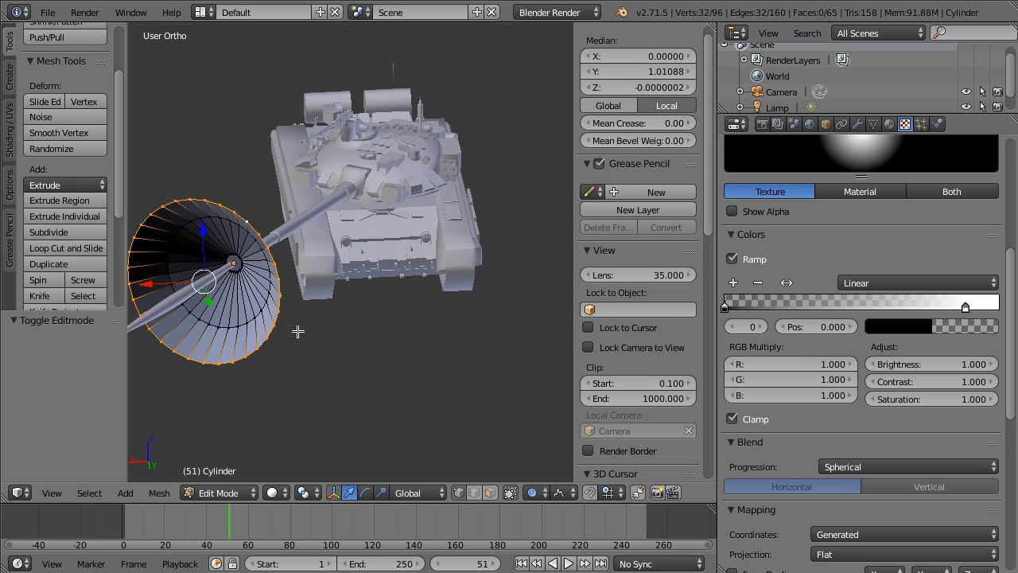
key(g)
key(y)
key(y)
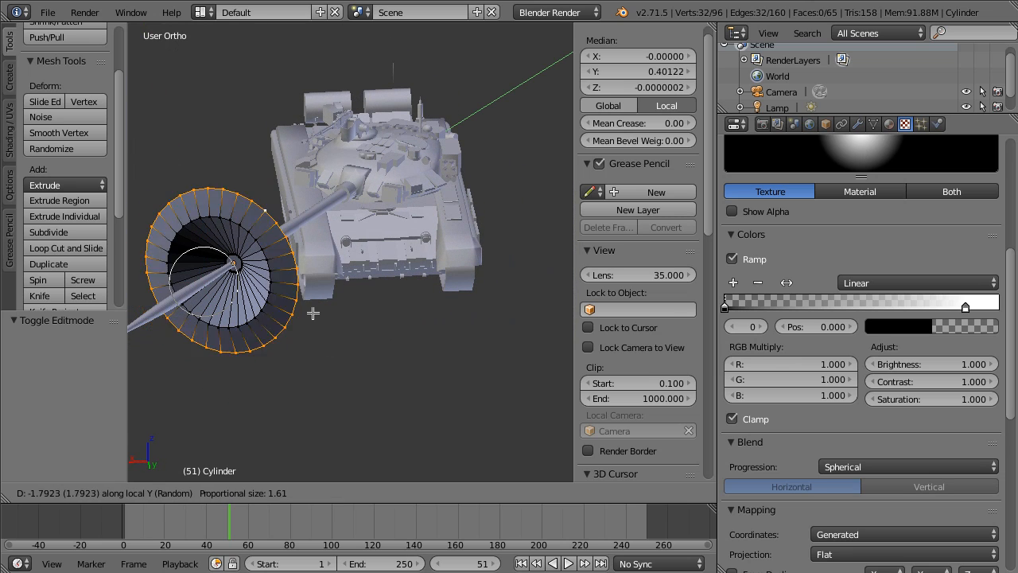
click(296, 312)
key(ctrl+space)
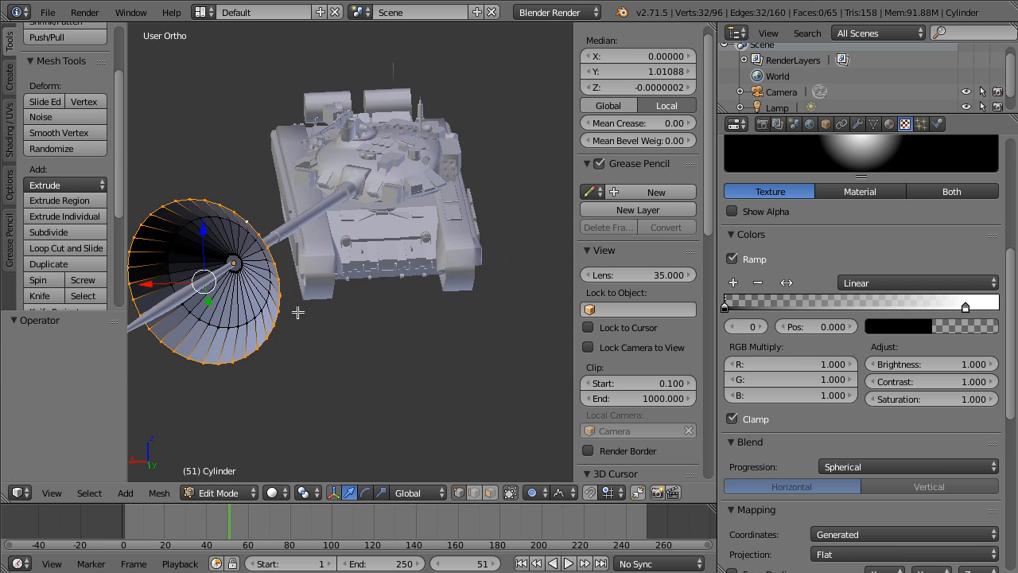
- Select five scattered vertices on the cone's rim and move them back along the Y axis by about 0.4 units
right_click(177, 203)
middle_drag(177, 204, 381, 240)
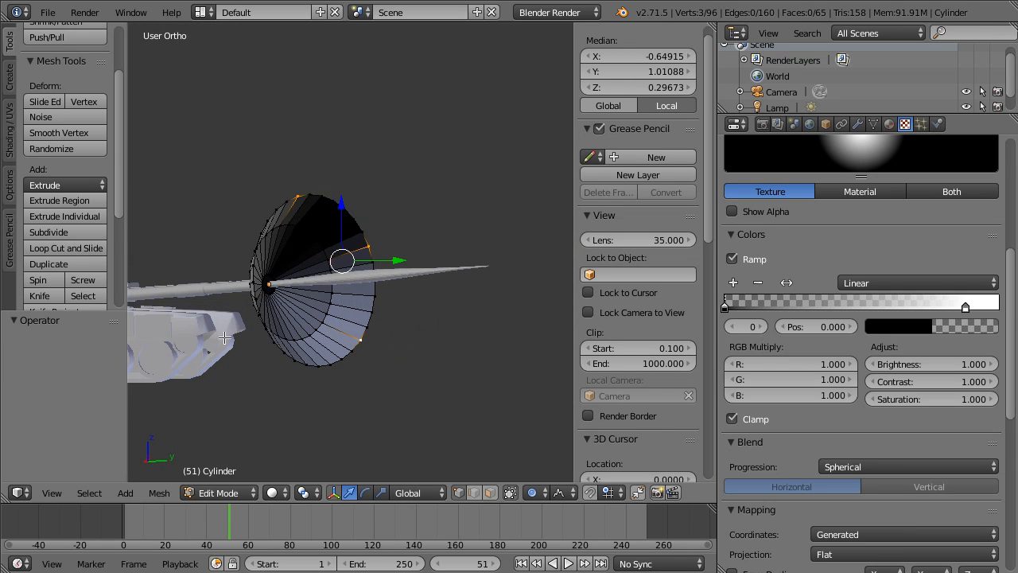
middle_drag(225, 338, 198, 344)
middle_drag(169, 273, 294, 273)
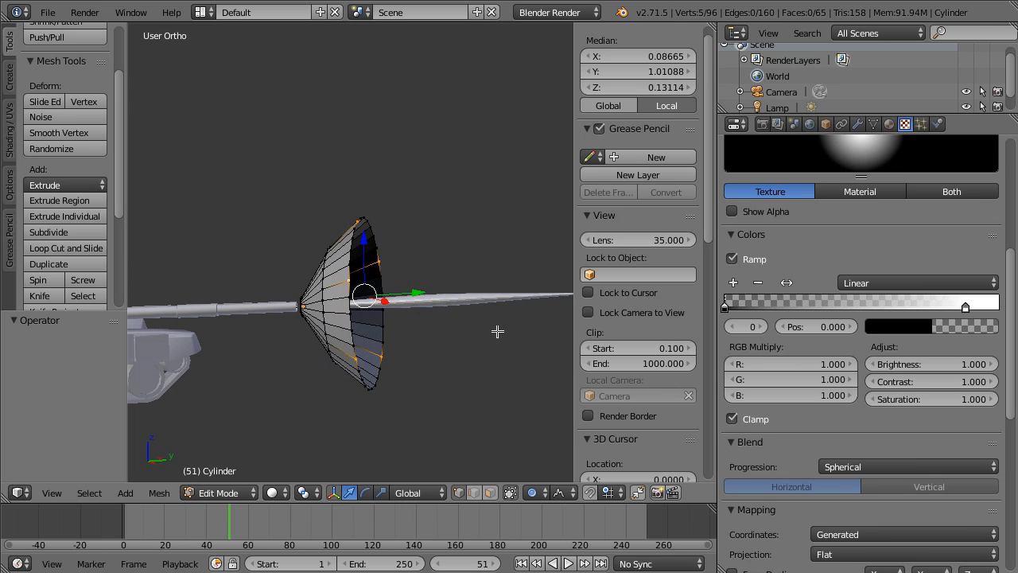
key(g)
key(y)
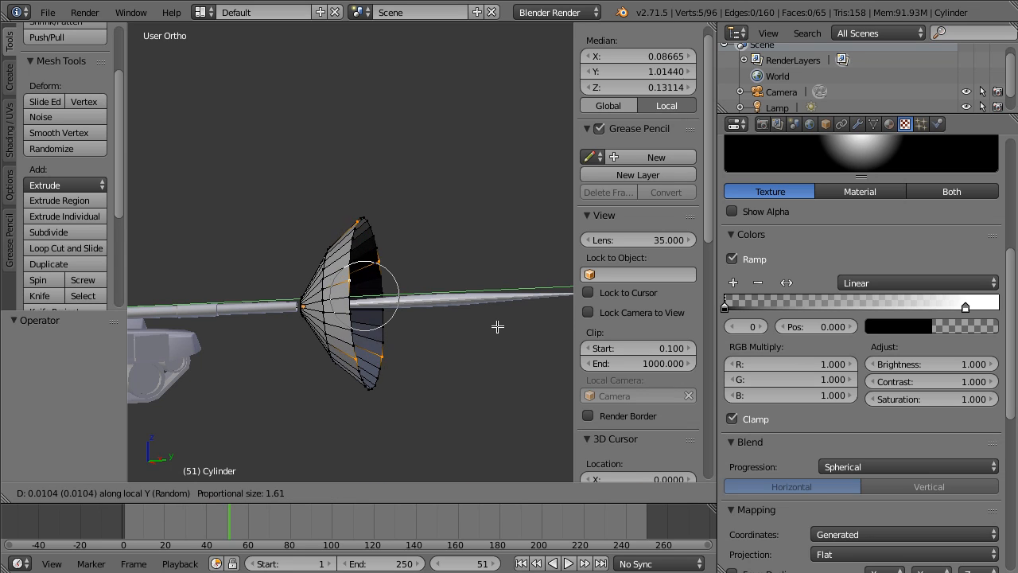
scroll(486, 325, down, 1)
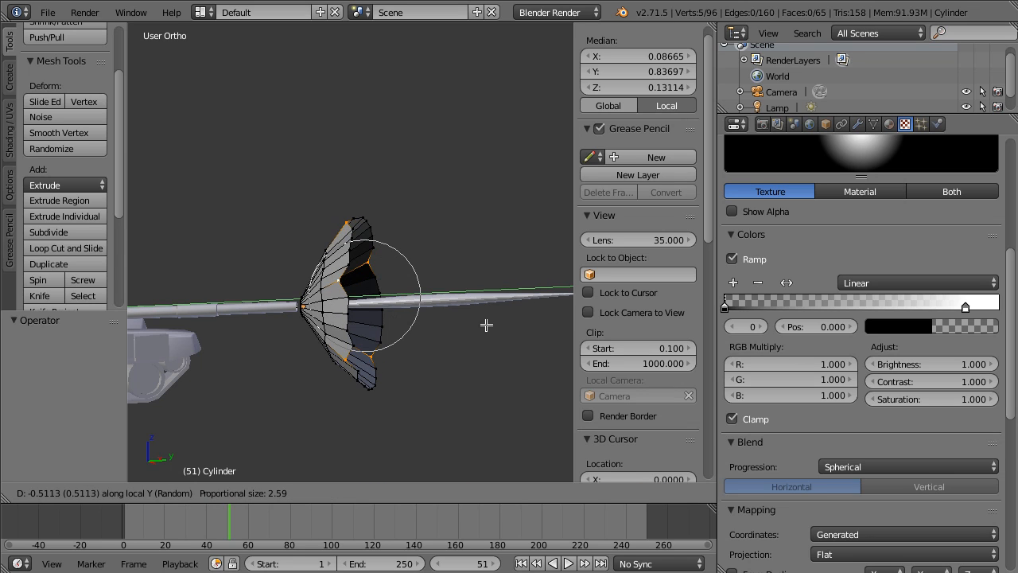
scroll(489, 324, down, 1)
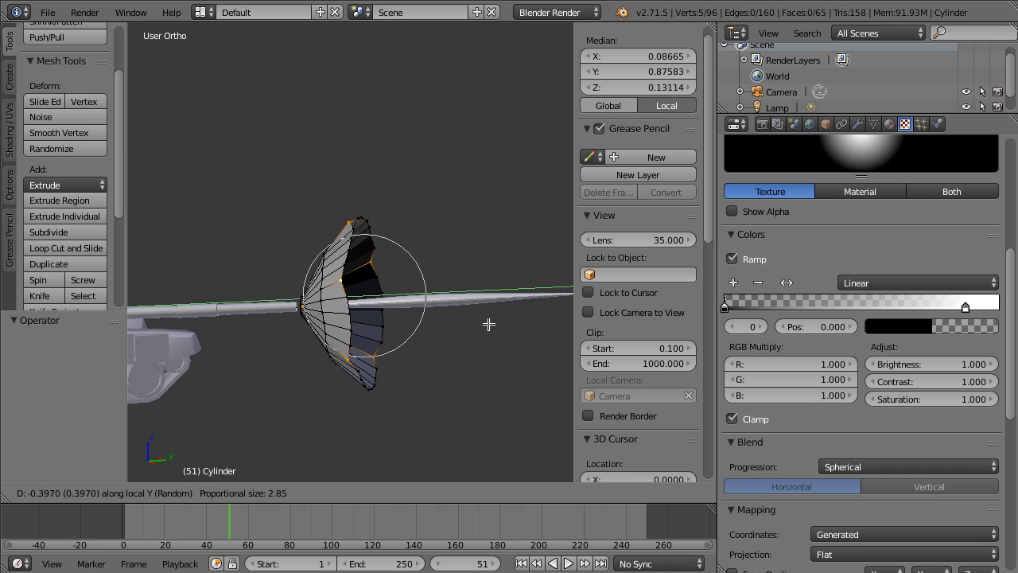
click(486, 323)
- Check the uneven rim in Object Mode, return to Edit Mode and undo the move of the rim vertices
key(Tab)
middle_drag(483, 325, 411, 324)
key(Tab)
key(ctrl+z)
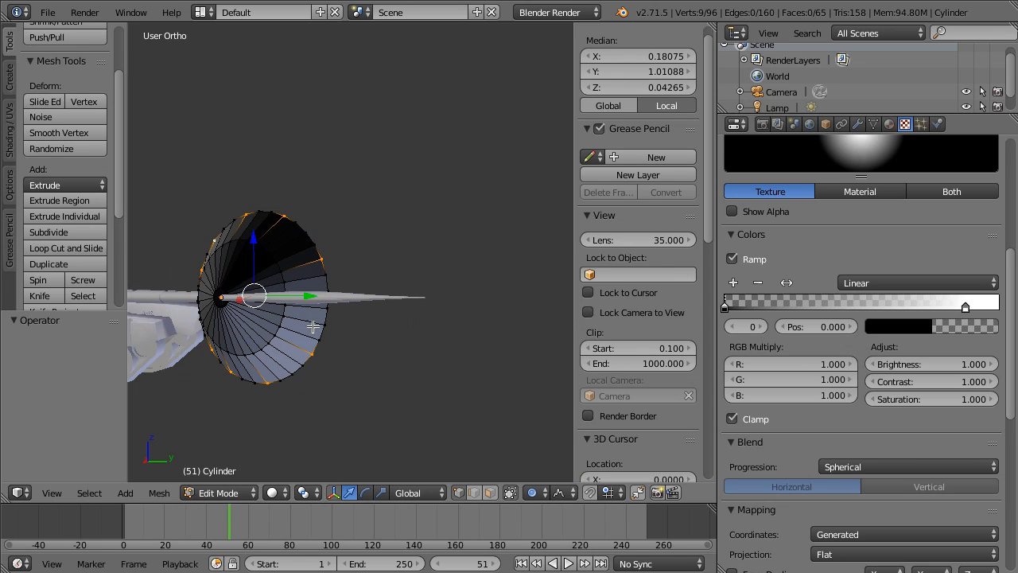
- Select ten spaced vertices around the cone's rim, move them back about 0.5 units along local Y, and leave Edit Mode
middle_drag(332, 315, 417, 312)
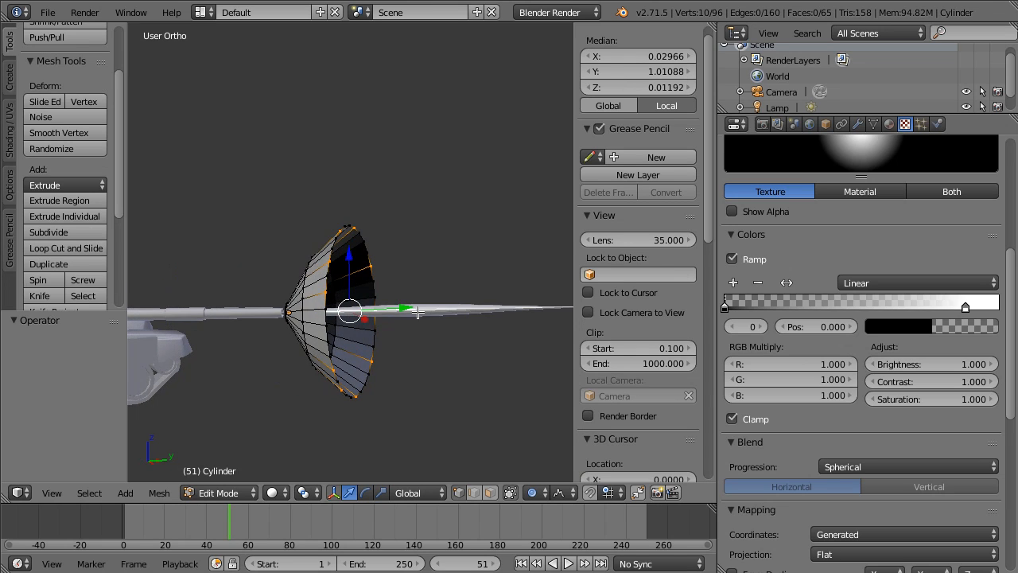
key(g)
key(y)
key(y)
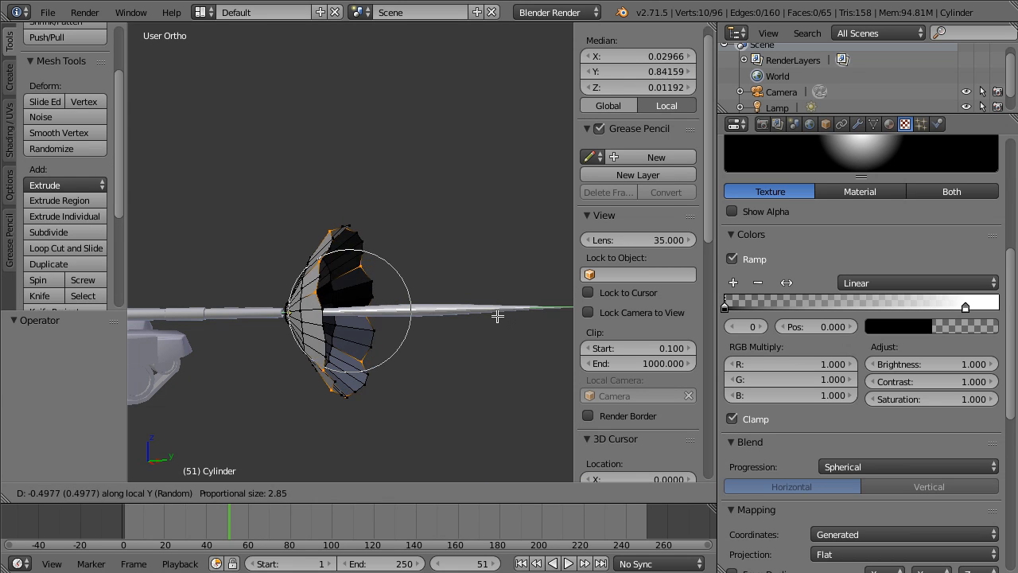
click(497, 316)
key(Tab)
- Render the frame to check the jagged rim of the muzzle flash cone
key(F12)
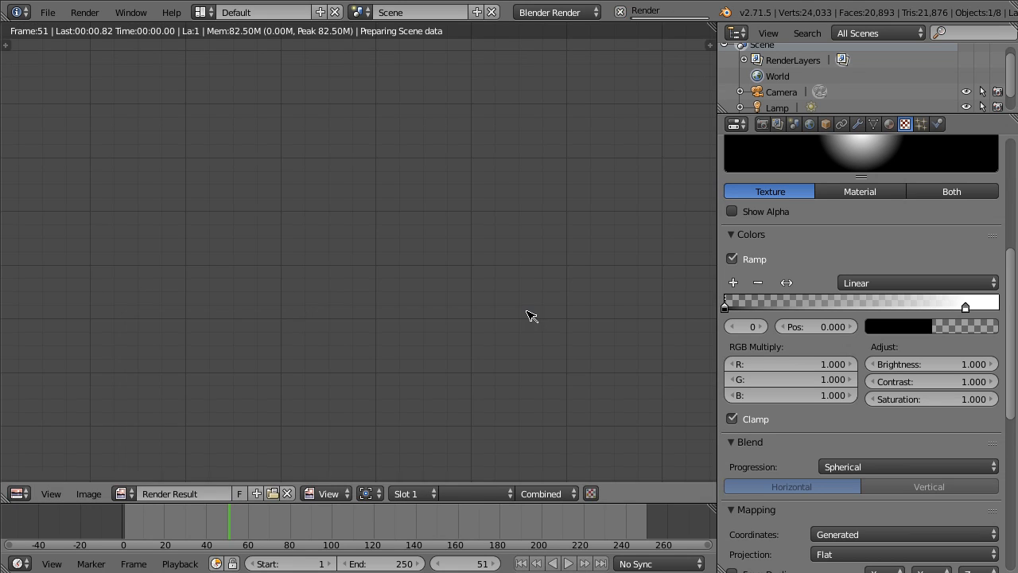
scroll(333, 312, down, 3)
scroll(333, 311, up, 3)
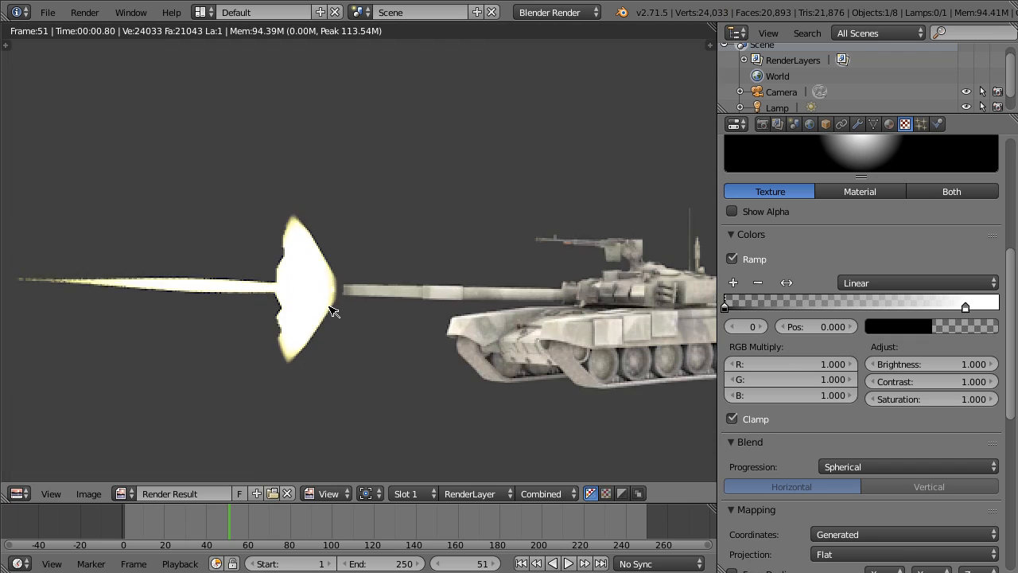
key(Escape)
- Scale the cone's outer rim down with random falloff until the cone is about 6.3 units across, and test-render the frame
middle_drag(334, 312, 376, 223)
key(Tab)
drag(374, 206, 461, 439)
key(z)
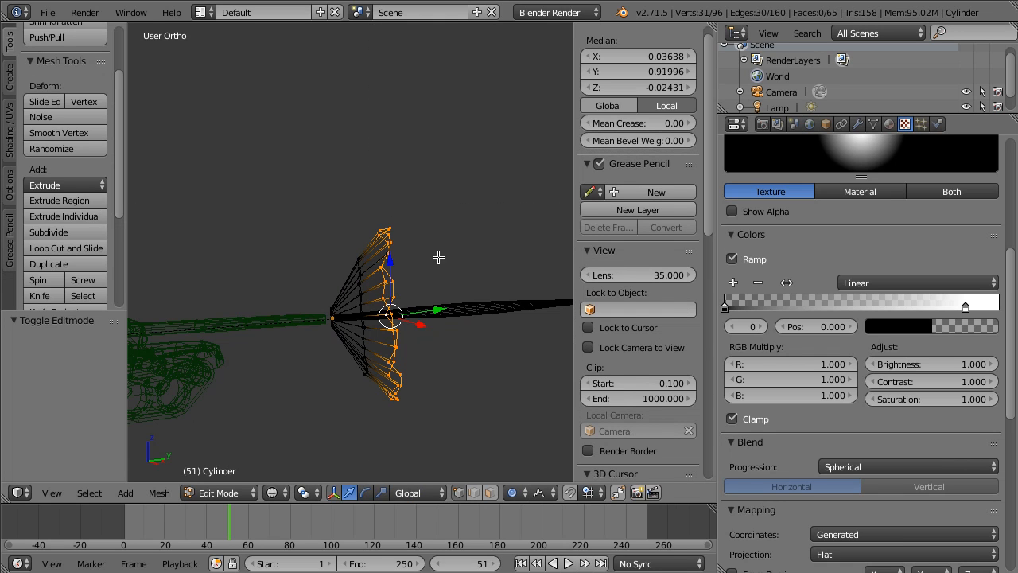
key(s)
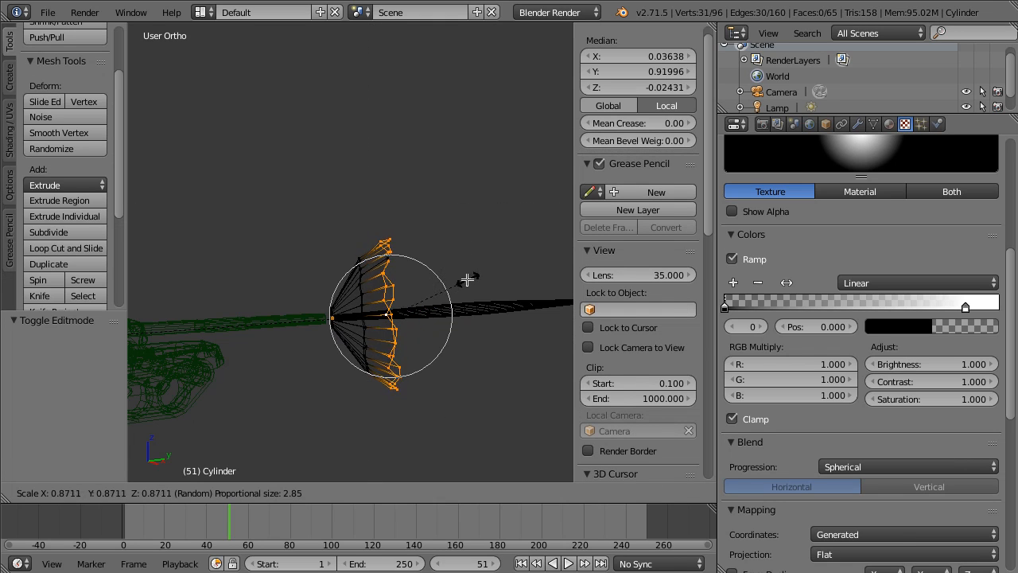
click(461, 280)
key(Tab)
key(F12)
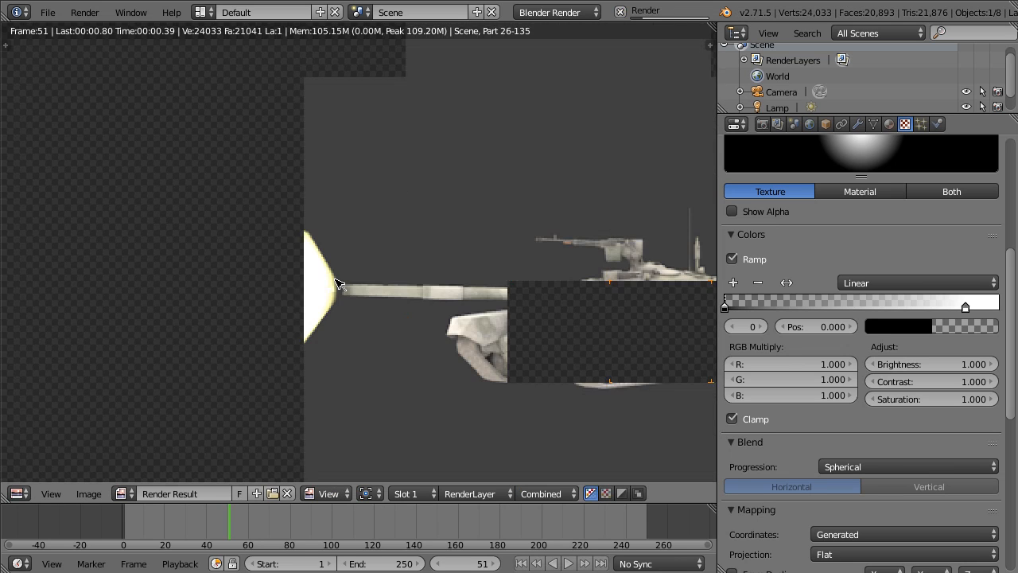
key(Escape)
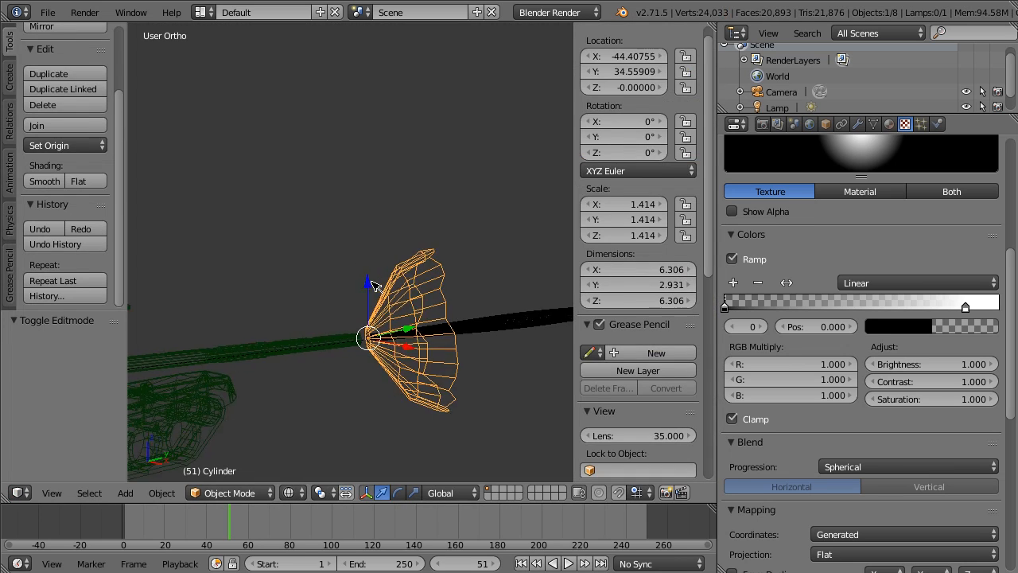
- Scale down the cone's rim together with its middle ring, using random falloff, until the cone is about 5 units across
middle_drag(373, 285, 370, 248)
key(Tab)
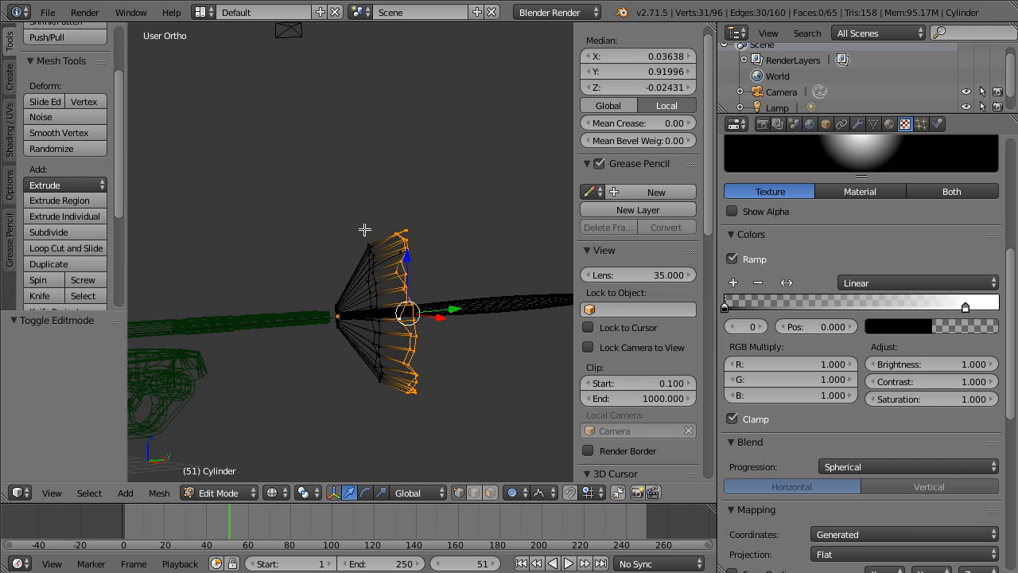
drag(362, 219, 520, 427)
key(s)
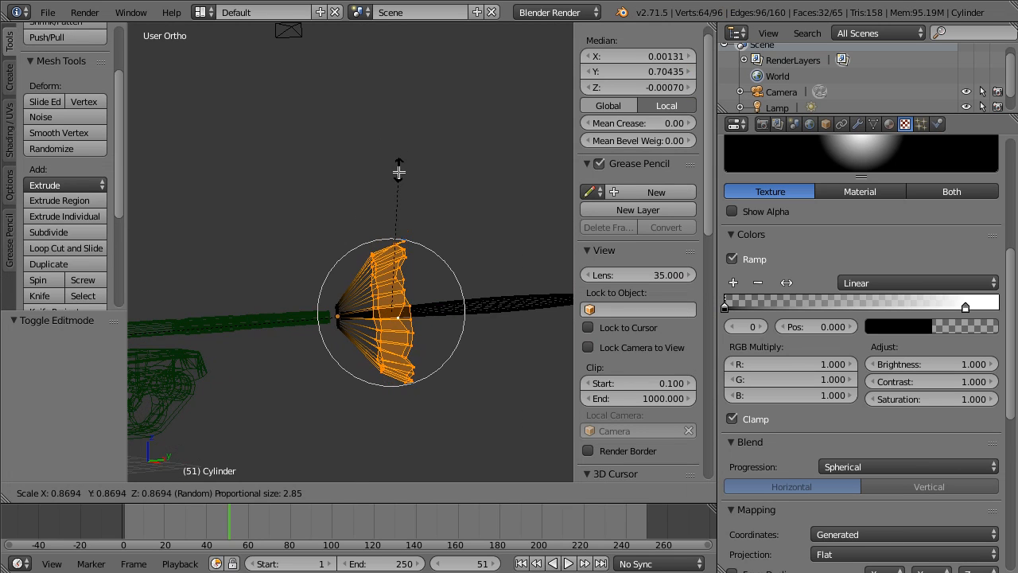
click(406, 184)
key(Tab)
- Render the frame and examine the smaller cone at the gun's muzzle up close
key(F12)
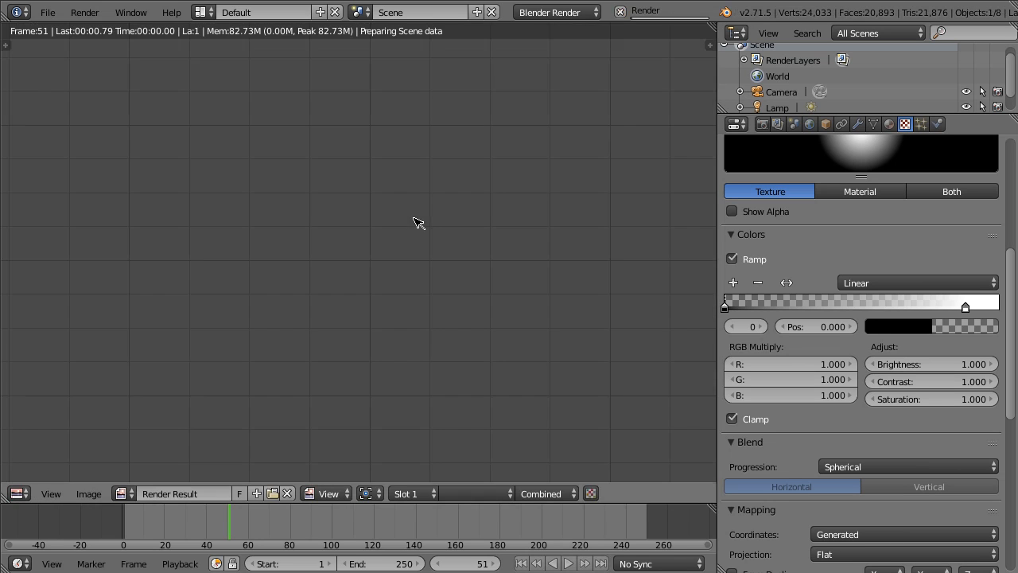
scroll(406, 228, down, 6)
scroll(393, 244, up, 6)
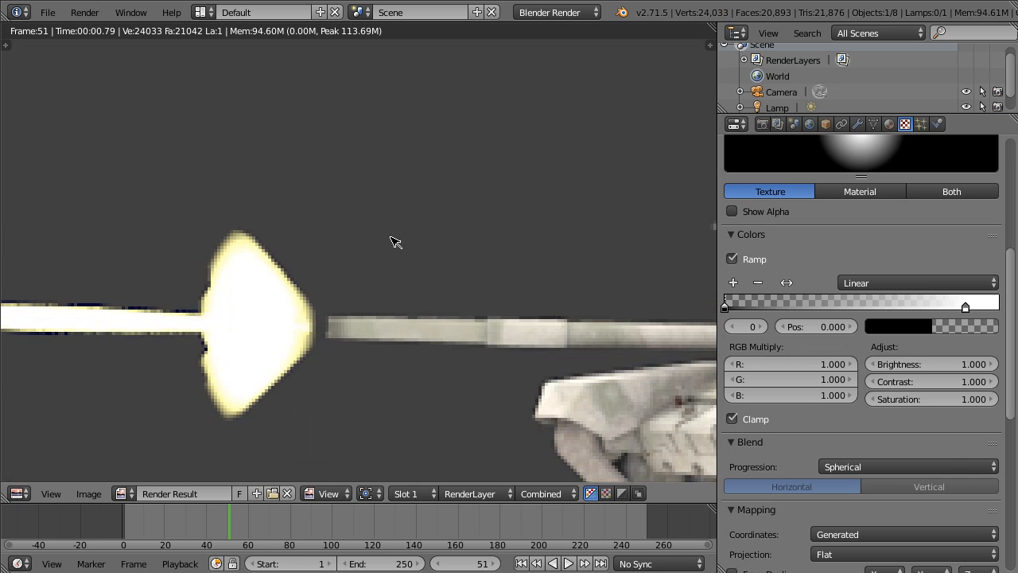
scroll(395, 242, down, 1)
scroll(395, 242, down, 2)
scroll(395, 242, up, 4)
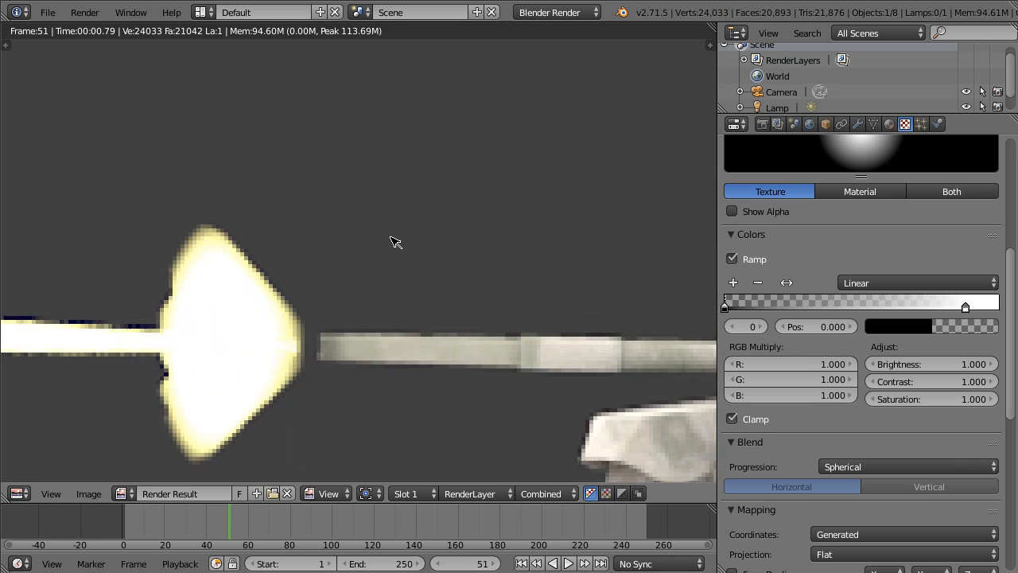
key(Escape)
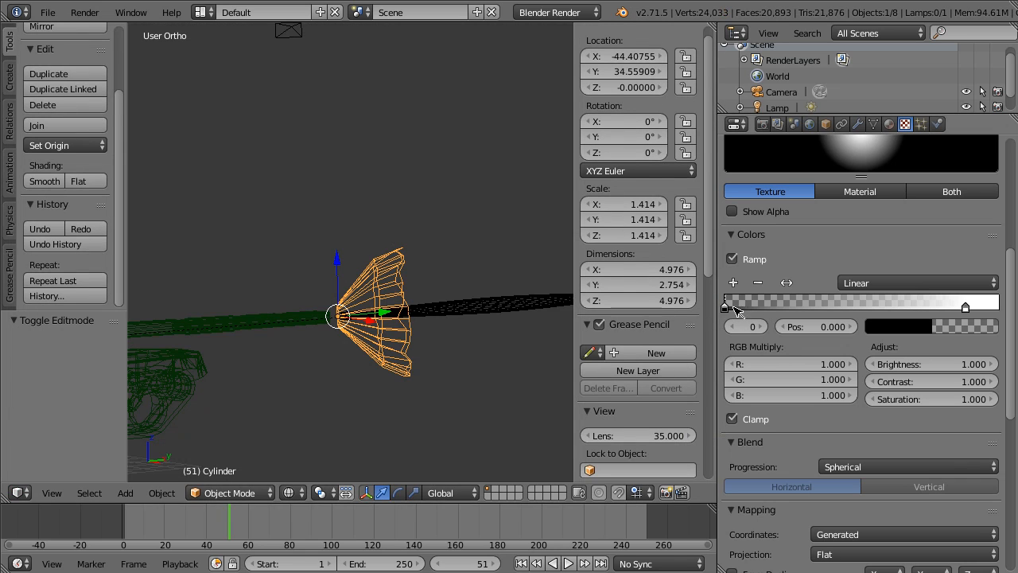
- Move the ramp's transparent black stop to position 0.246 and render the frame to inspect the flash
drag(762, 310, 806, 310)
key(F12)
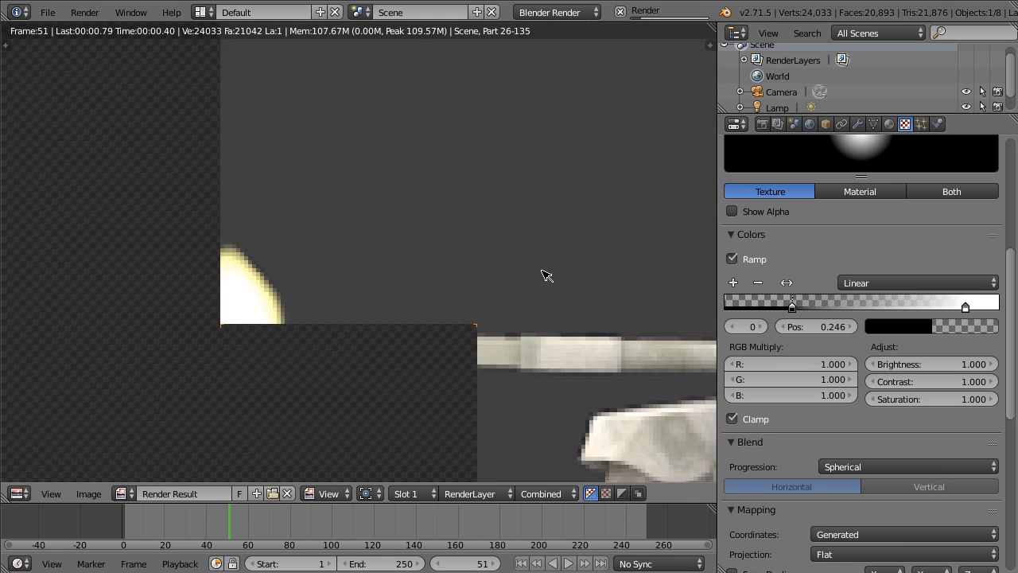
scroll(545, 275, up, 4)
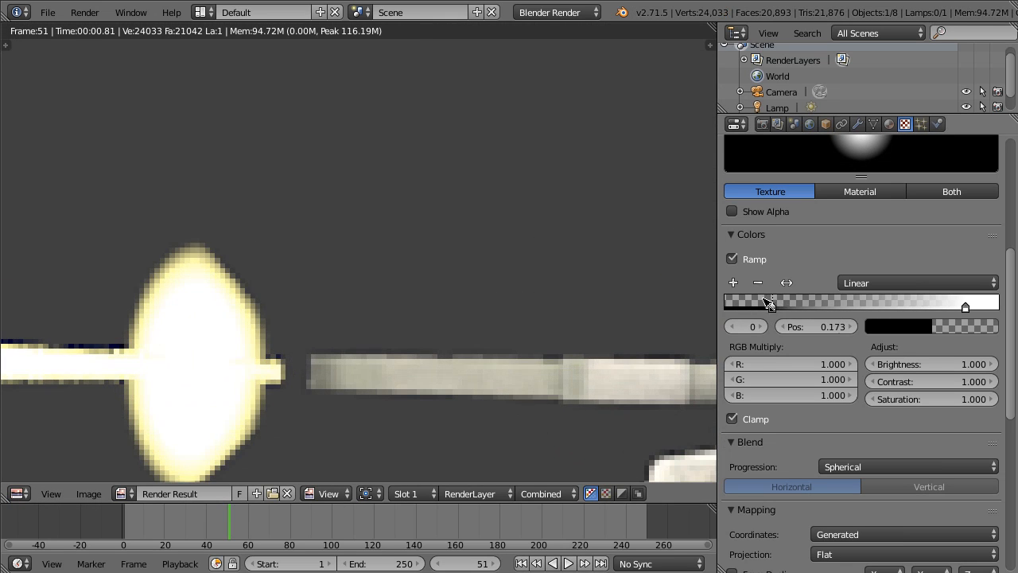
- Return the ramp's transparent black stop to position 0.000 and render the frame again
key(F12)
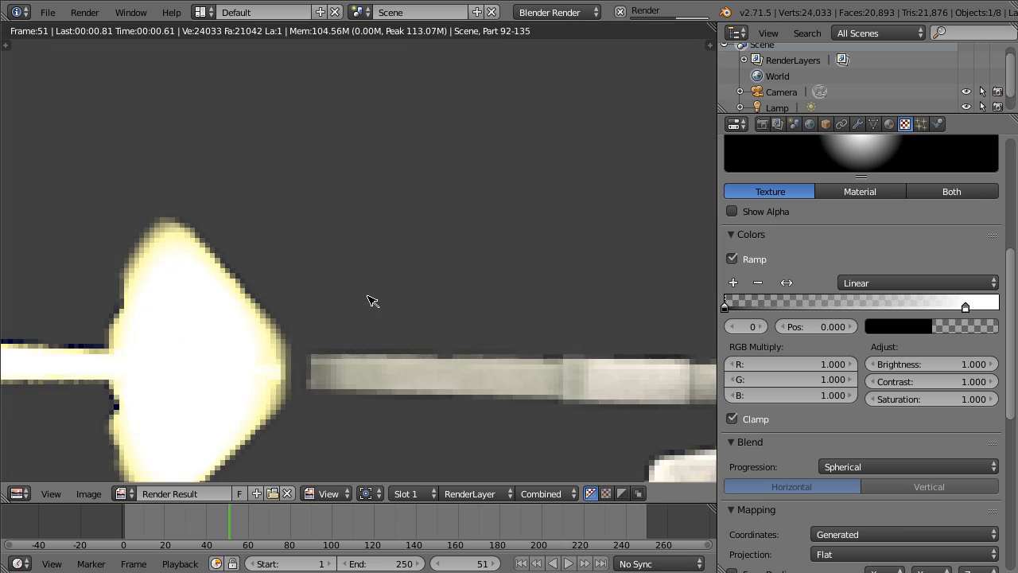
scroll(362, 295, down, 5)
scroll(358, 292, up, 3)
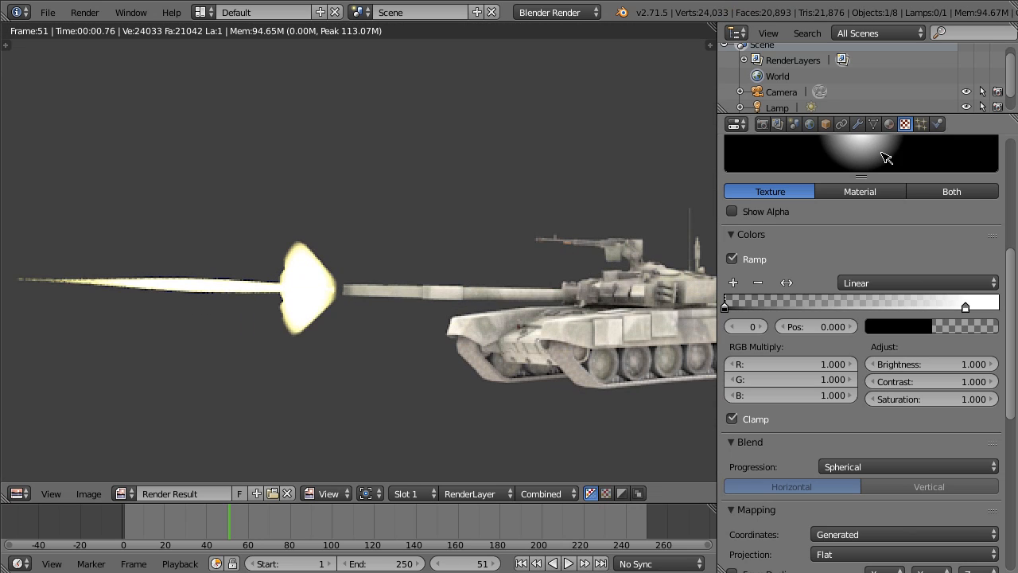
- Set the texture's Density influence to 0.388 and render the frame to inspect the flash up close
scroll(894, 223, down, 10)
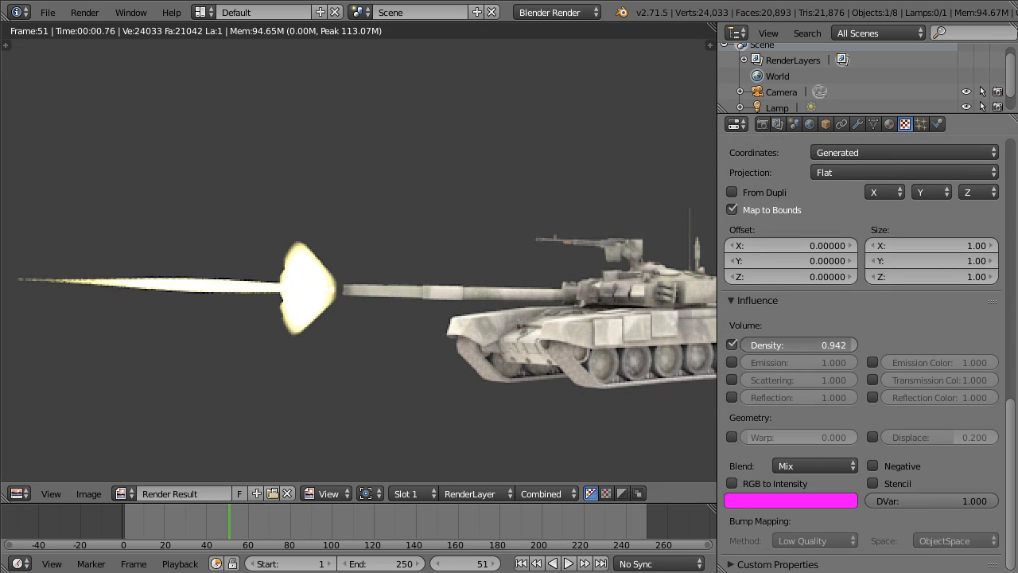
key(F12)
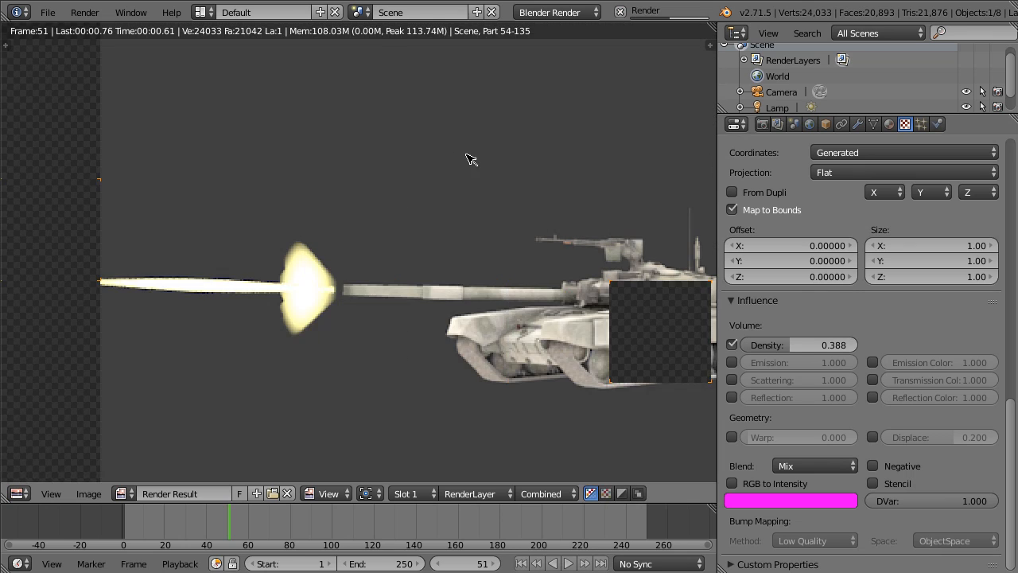
scroll(388, 194, up, 2)
scroll(388, 193, up, 1)
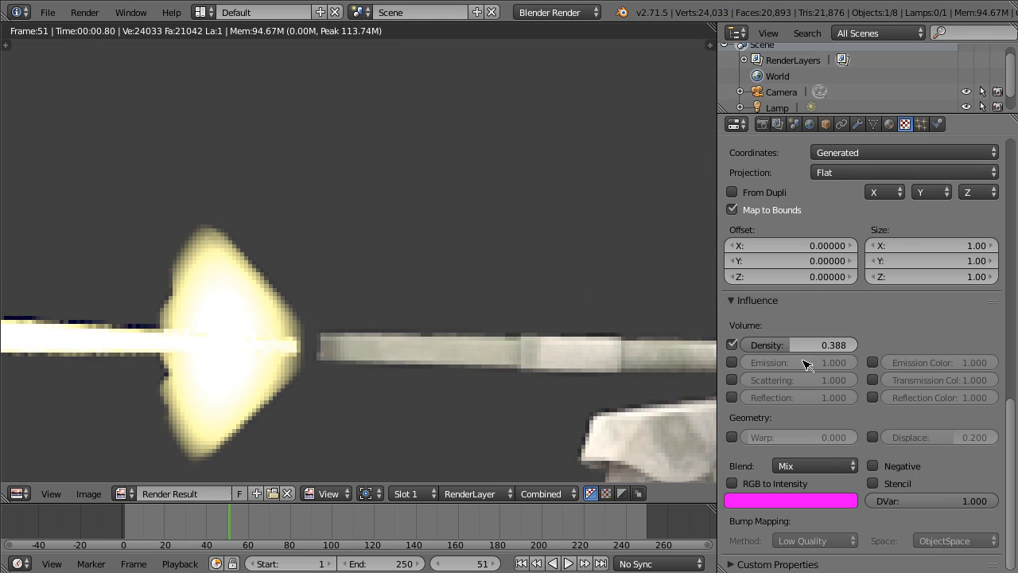
- Set the texture's Density influence to 0.065 and render the frame again
click(733, 344)
key(F12)
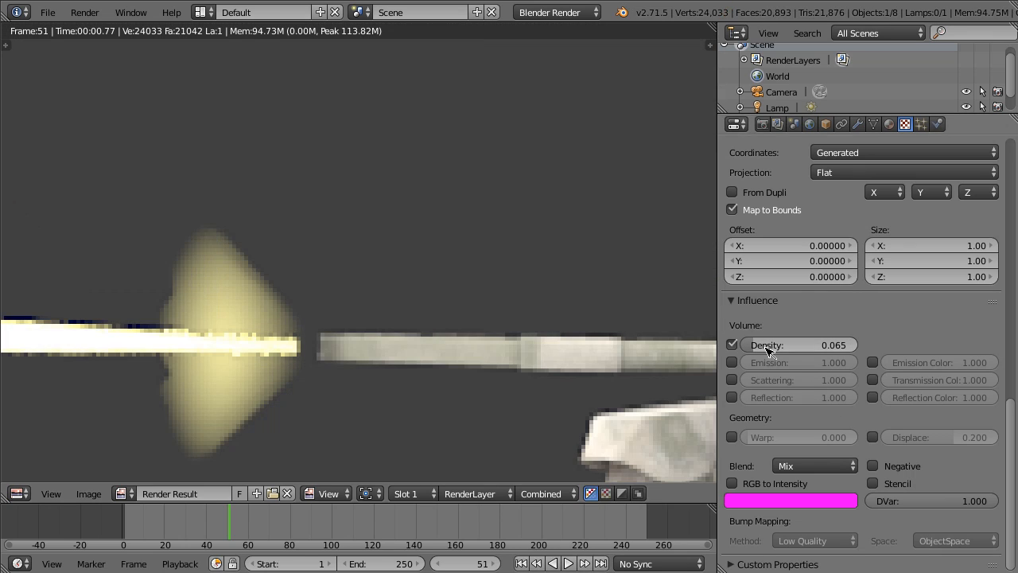
- Set the texture's Density influence to 0.468 and render the frame to inspect the flash up close
drag(796, 344, 798, 344)
key(F12)
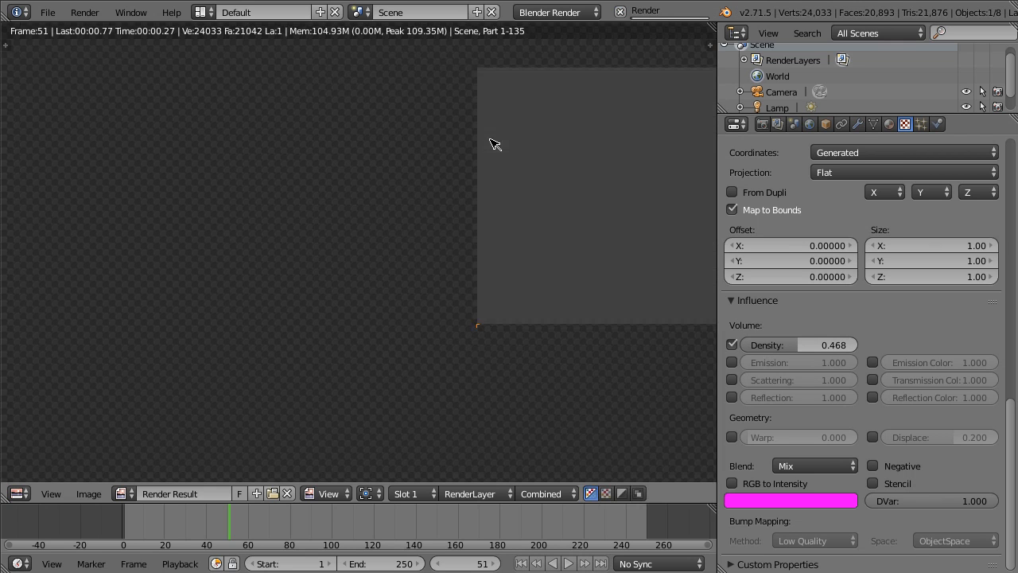
scroll(318, 172, down, 5)
scroll(322, 176, up, 7)
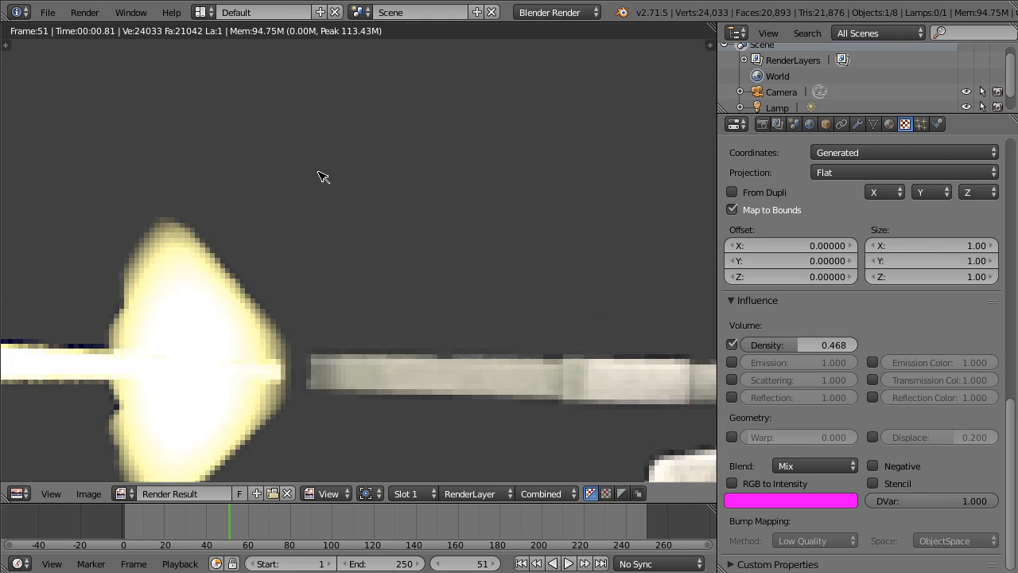
key(Escape)
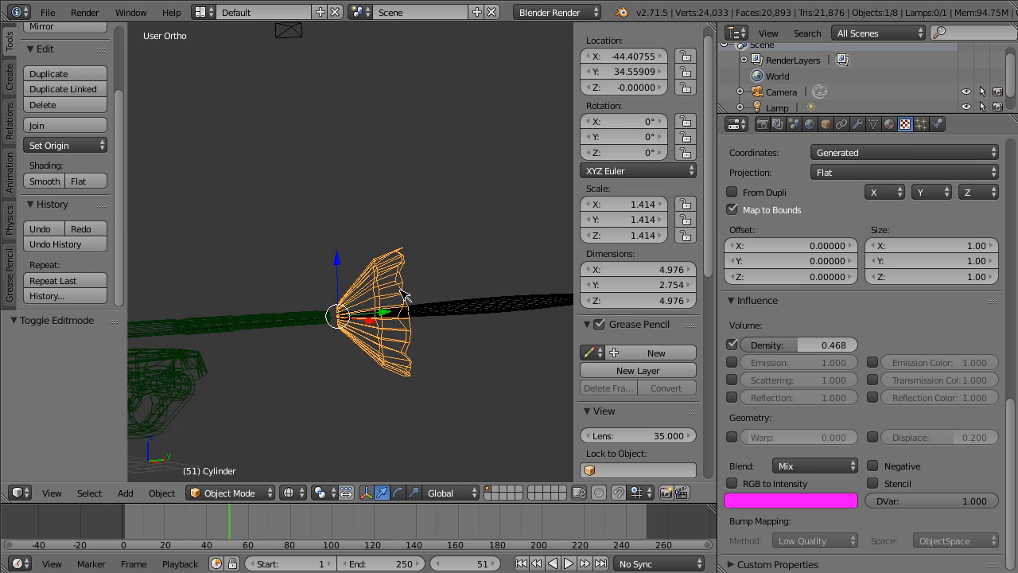
- Try enlarging the flash cone by a factor of about 1.76, render the frame, and undo the resize
key(s)
click(429, 247)
key(F12)
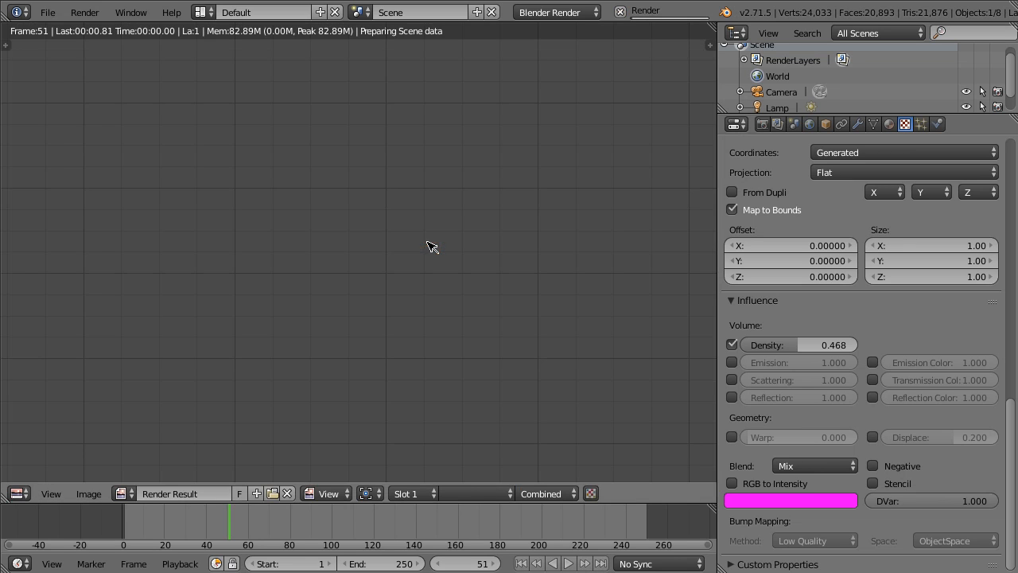
key(Escape)
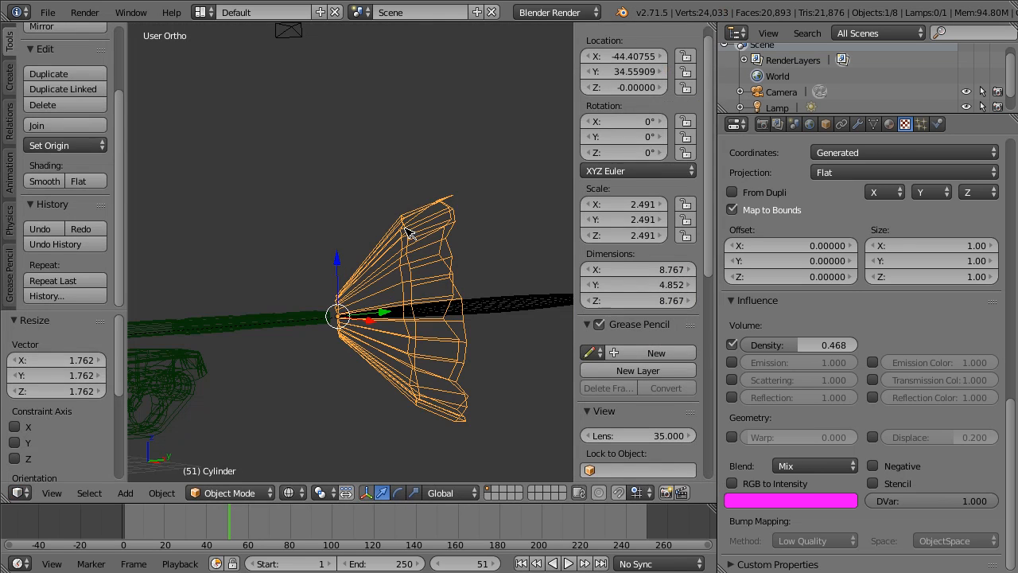
key(ctrl+z)
- Open the material settings of the long, thin flash jet and render the frame
middle_drag(390, 209, 233, 257)
right_click(265, 266)
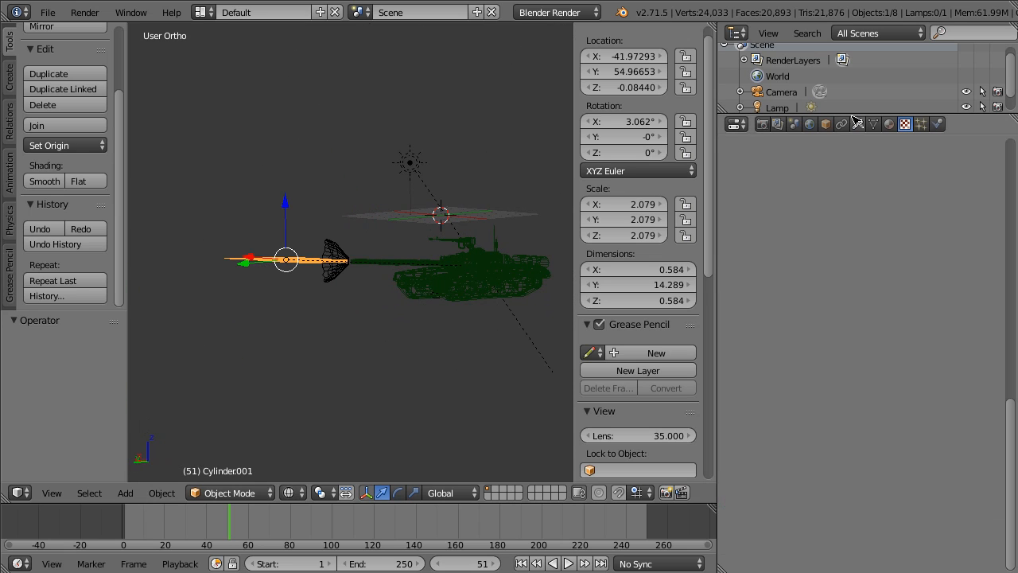
click(889, 125)
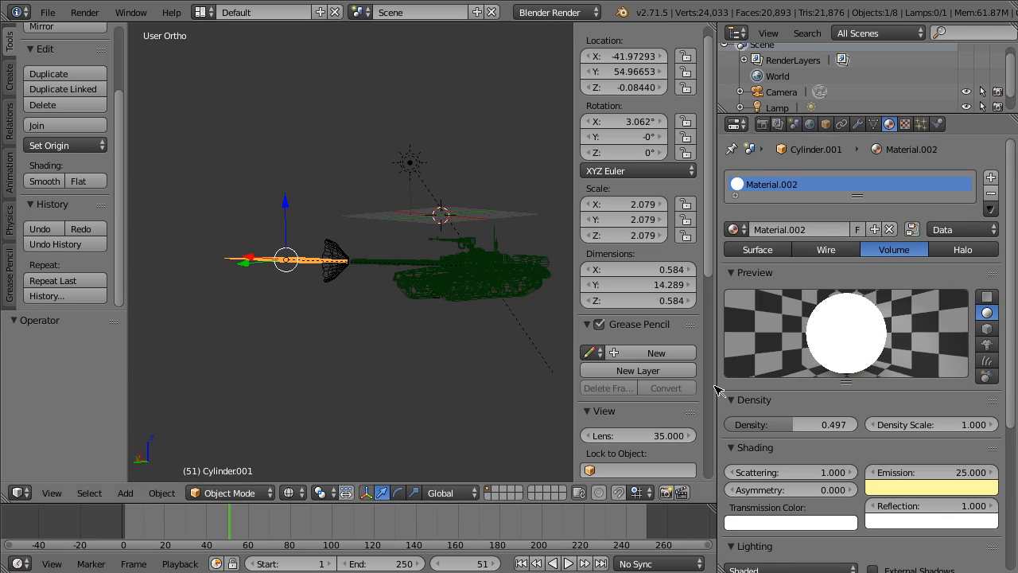
key(F12)
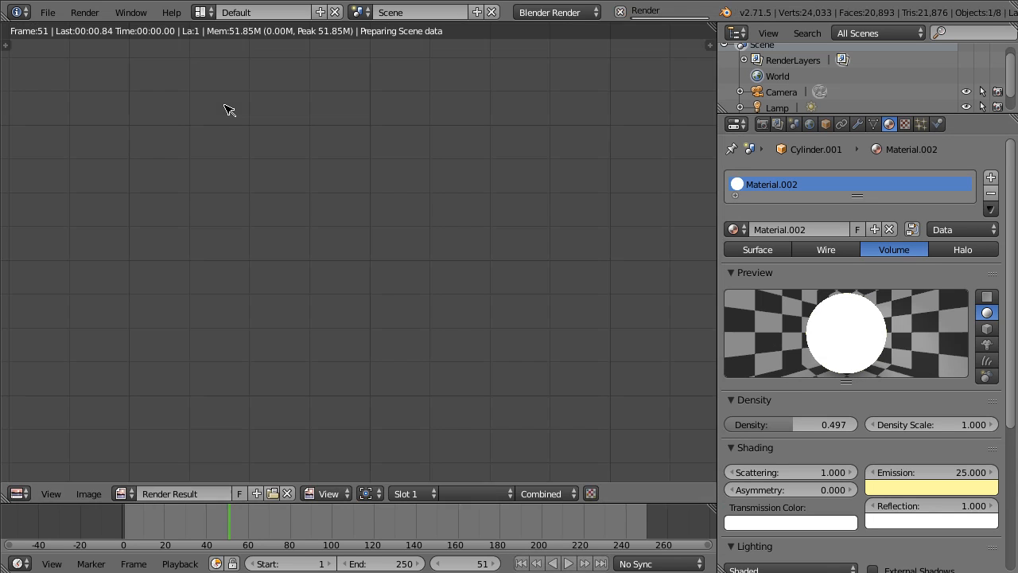
scroll(295, 212, up, 5)
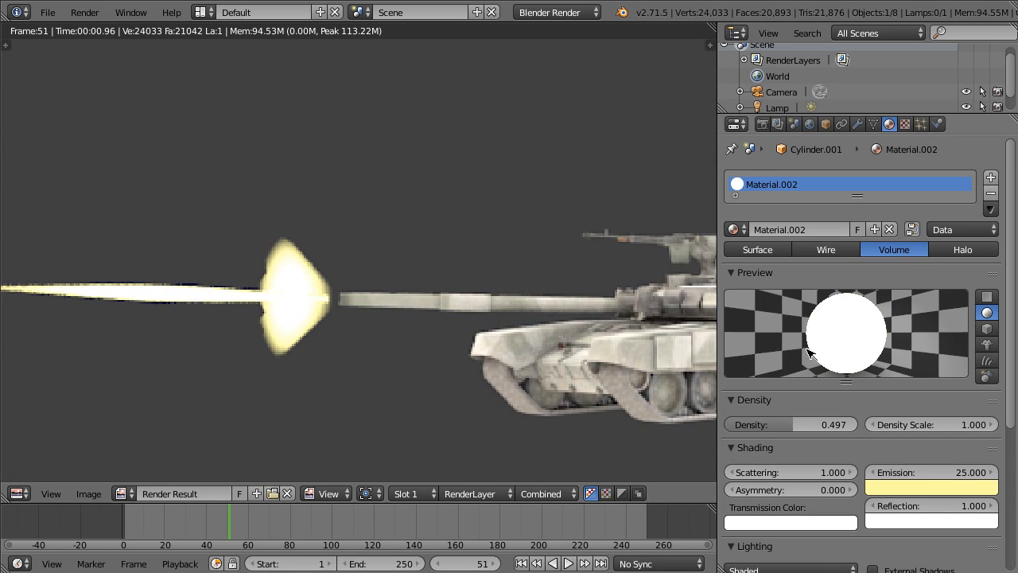
- Try a deeper golden-yellow emission colour on the flash jet's volume material and render the frame
click(935, 488)
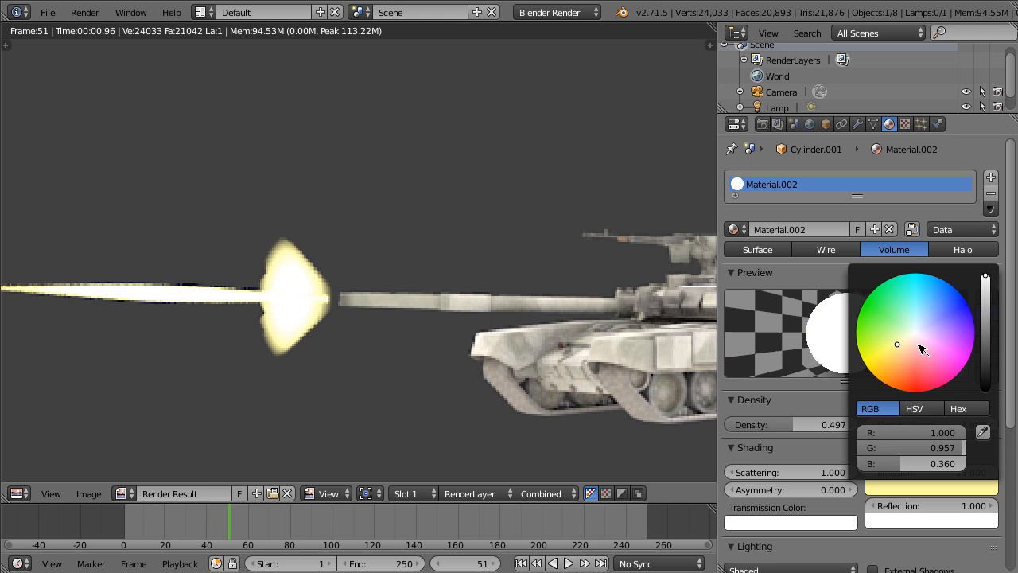
drag(892, 347, 881, 362)
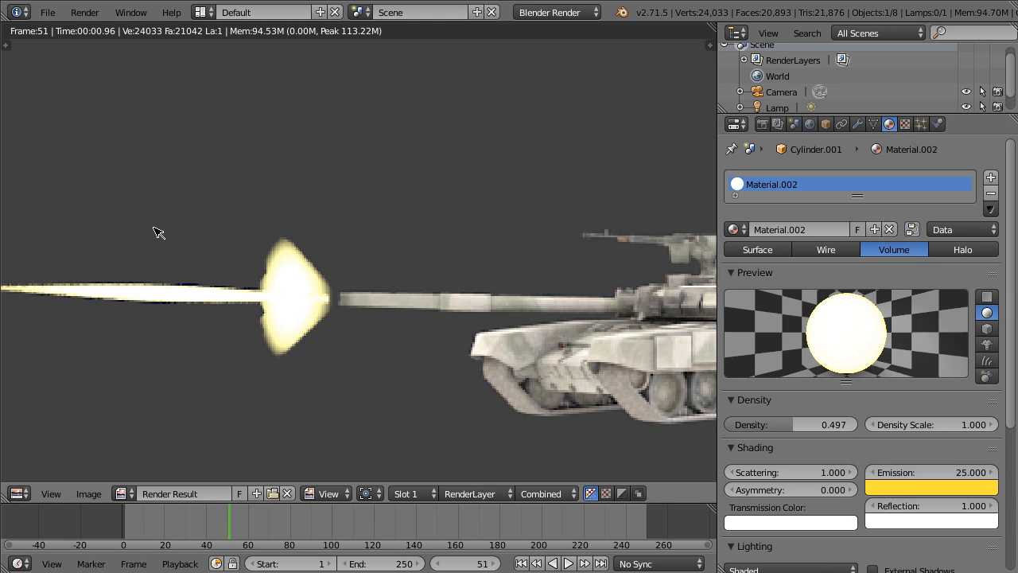
key(F12)
scroll(170, 262, down, 3)
scroll(248, 268, up, 4)
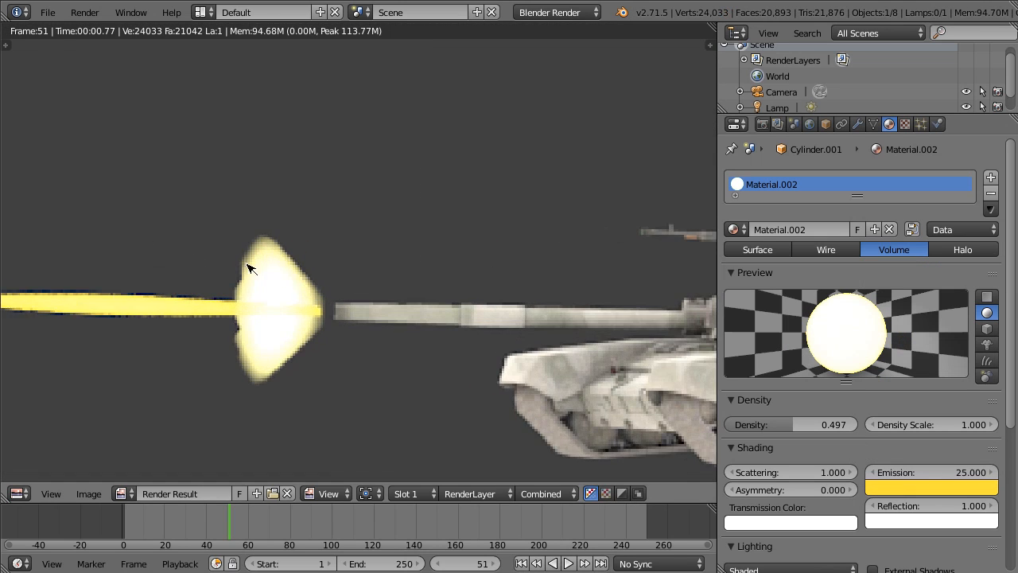
- Set the flash jet's emission colour to a pale yellow and render the frame
click(912, 486)
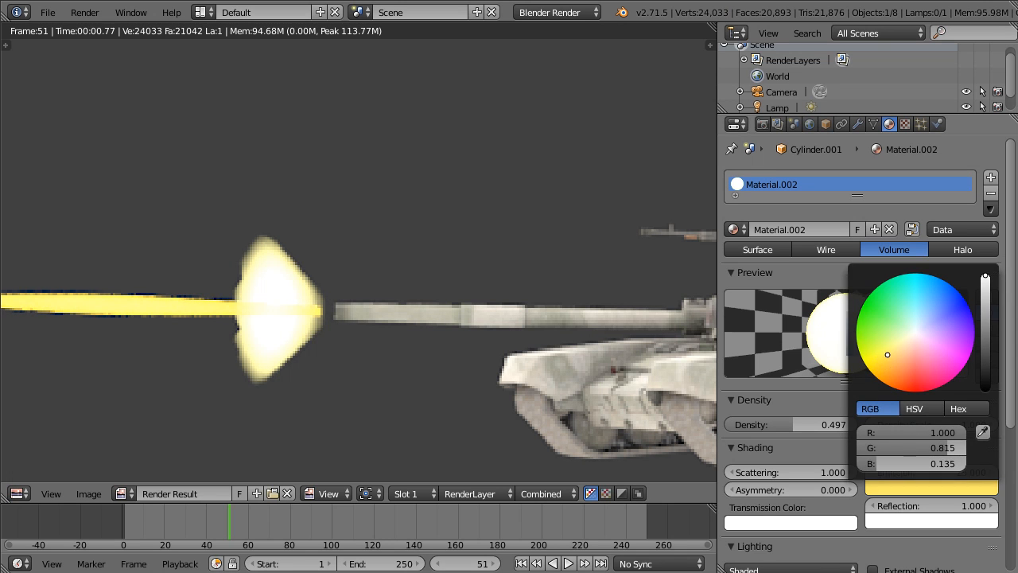
click(893, 345)
key(F12)
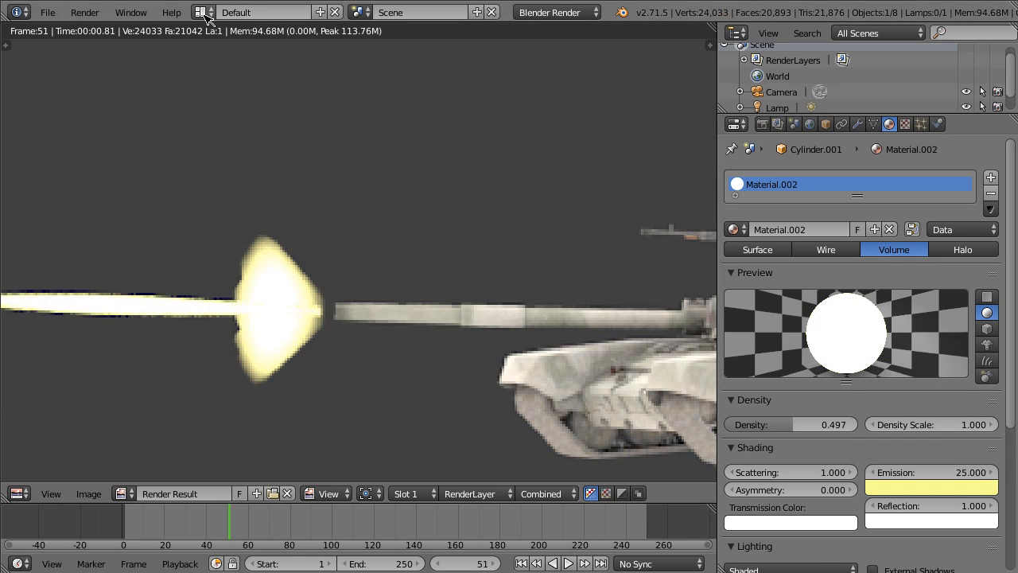
click(810, 124)
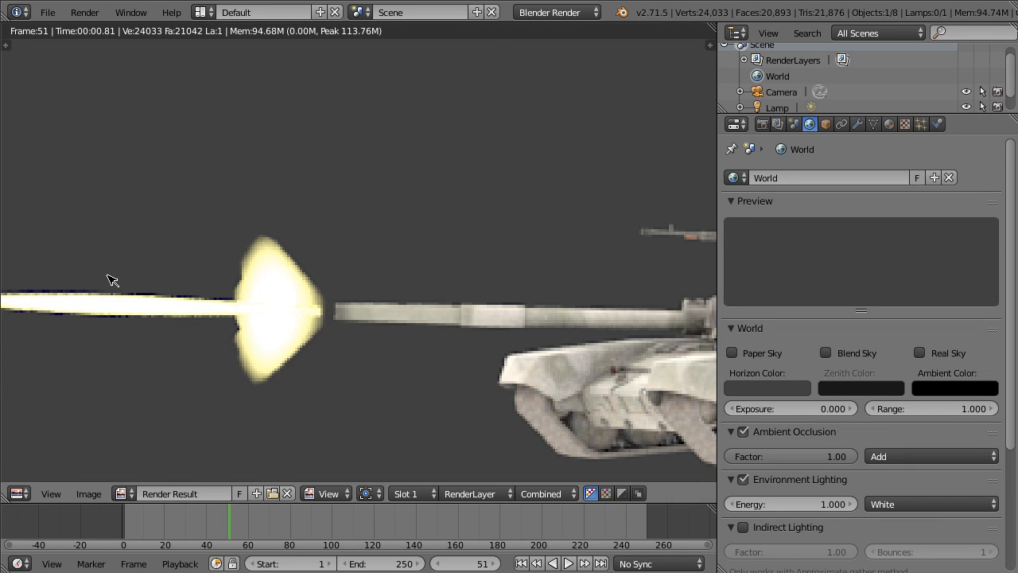
key(Escape)
- Add a plane mesh for the ground and scale it up by a factor of 8 twice
click(125, 494)
mouse_move(157, 474)
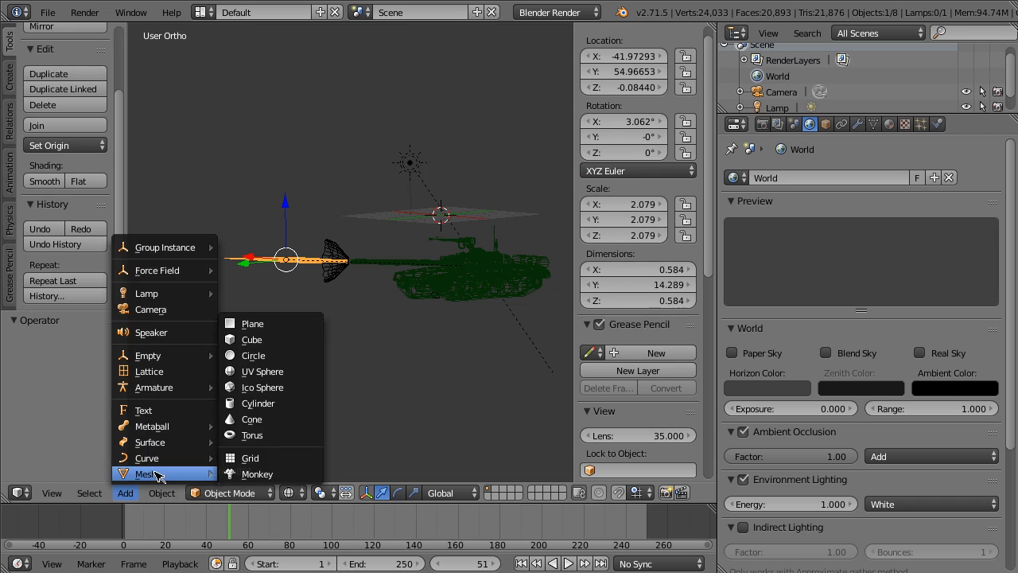
click(253, 324)
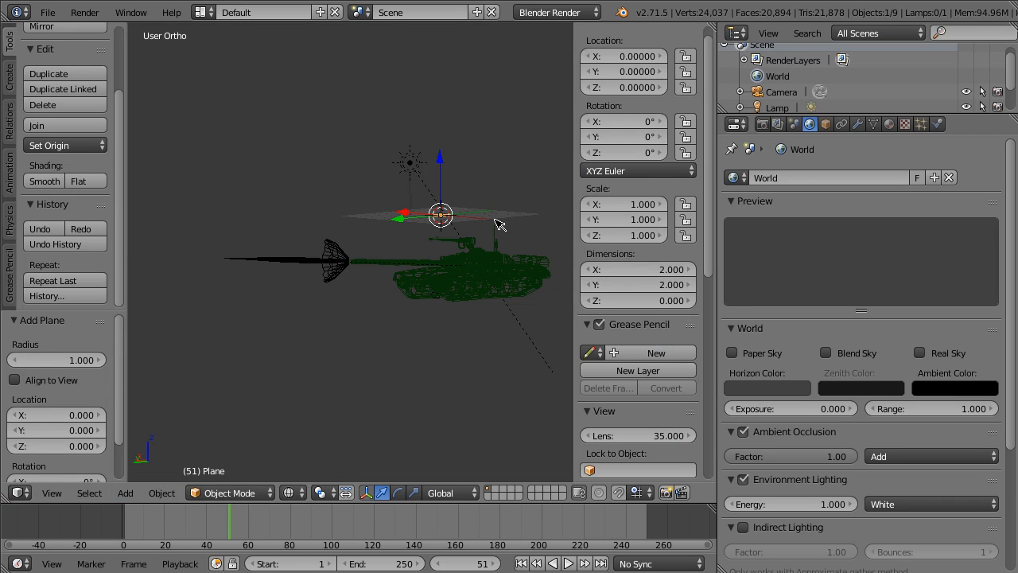
key(s)
key(Return)
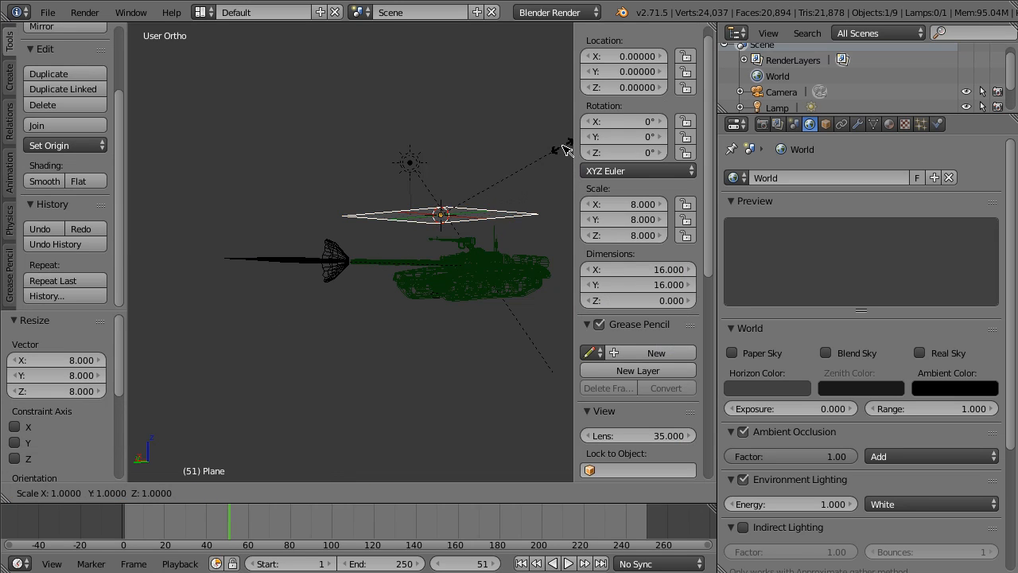
text(8)
key(Return)
middle_drag(556, 155, 522, 194)
scroll(367, 211, down, 4)
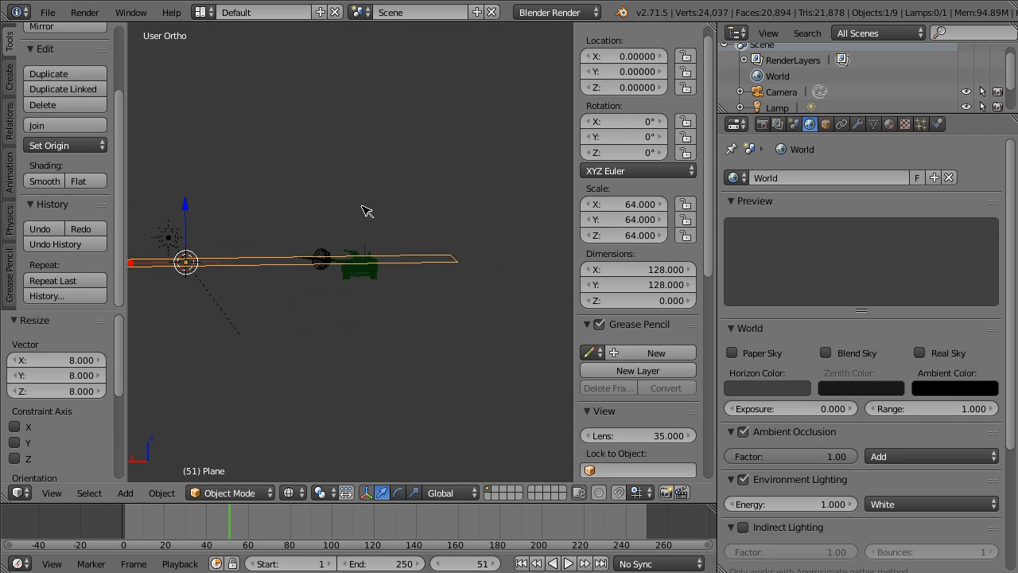
- Lower the ground plane about 4.02 units along the Z axis
key(g)
key(z)
click(202, 225)
- Move the ground plane about -25.07 units along X and 27.33 units along Y towards the tank
middle_drag(203, 227, 159, 272)
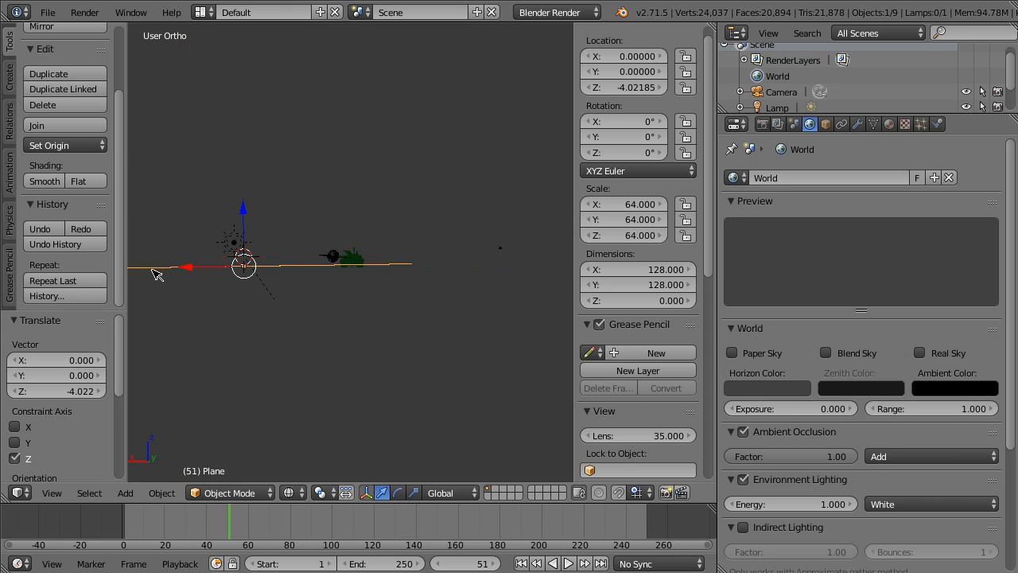
key(g)
key(x)
click(255, 241)
middle_drag(298, 225, 352, 161)
key(g)
key(y)
click(304, 237)
- Lower the ground plane about 0.97 units to meet the bottom of the tank's tracks and render the frame
click(60, 494)
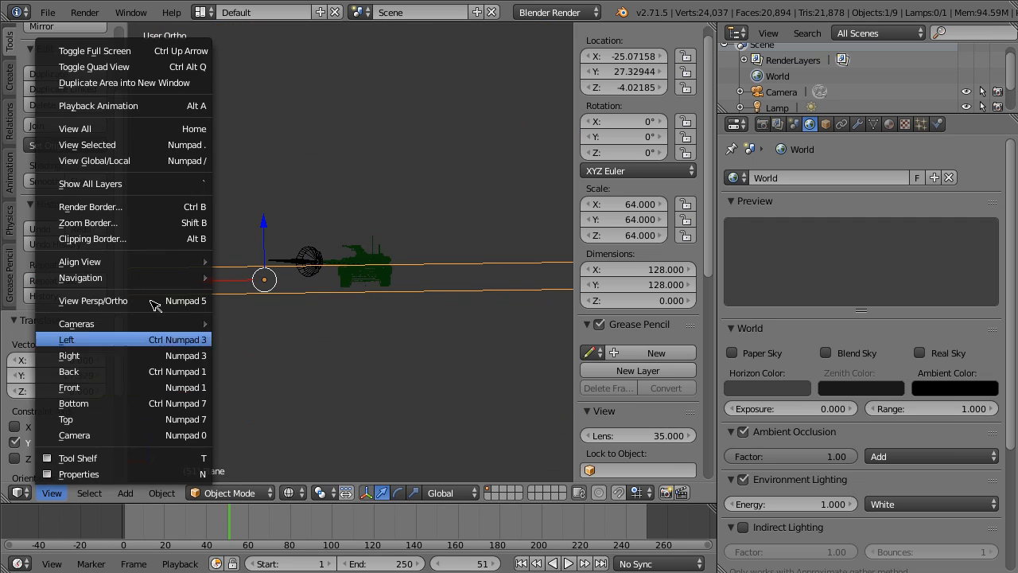
click(120, 340)
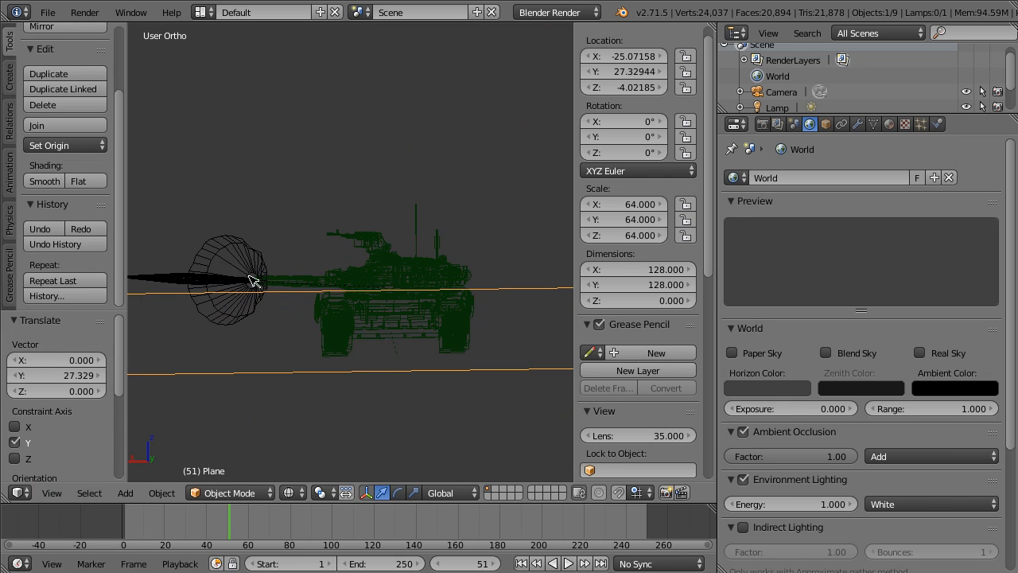
middle_drag(431, 341, 433, 340)
click(57, 493)
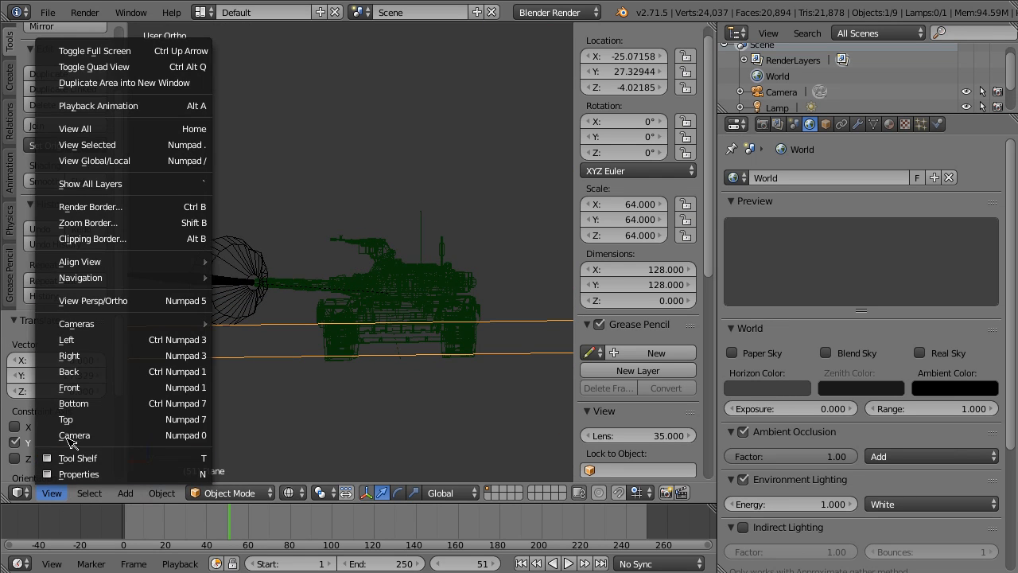
click(71, 387)
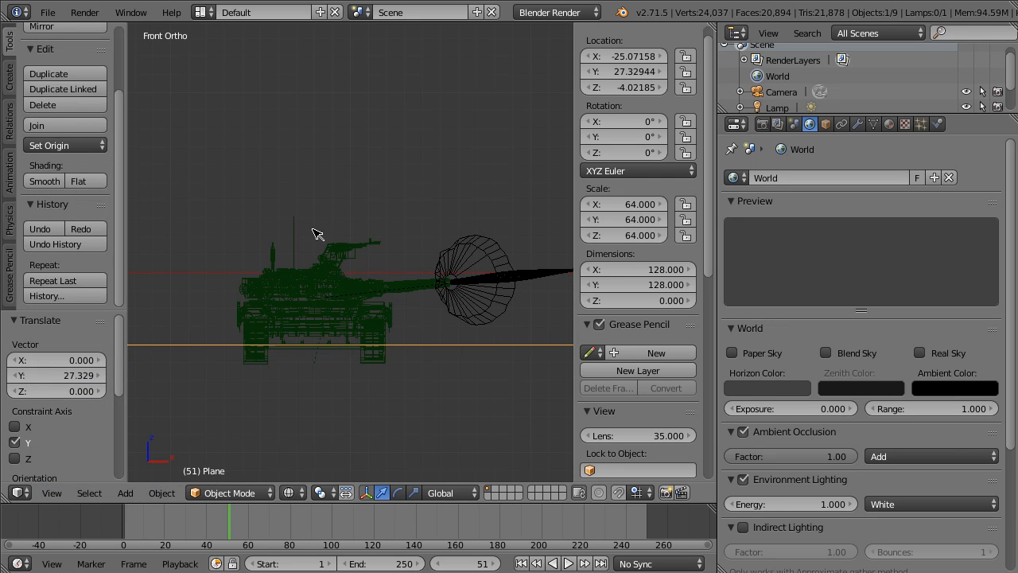
key(g)
key(z)
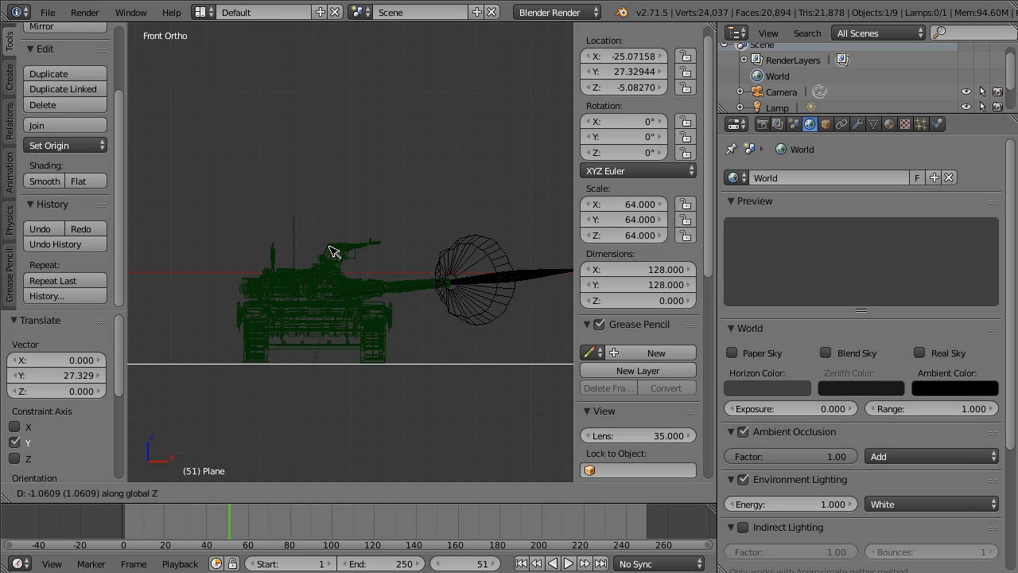
click(334, 252)
key(F12)
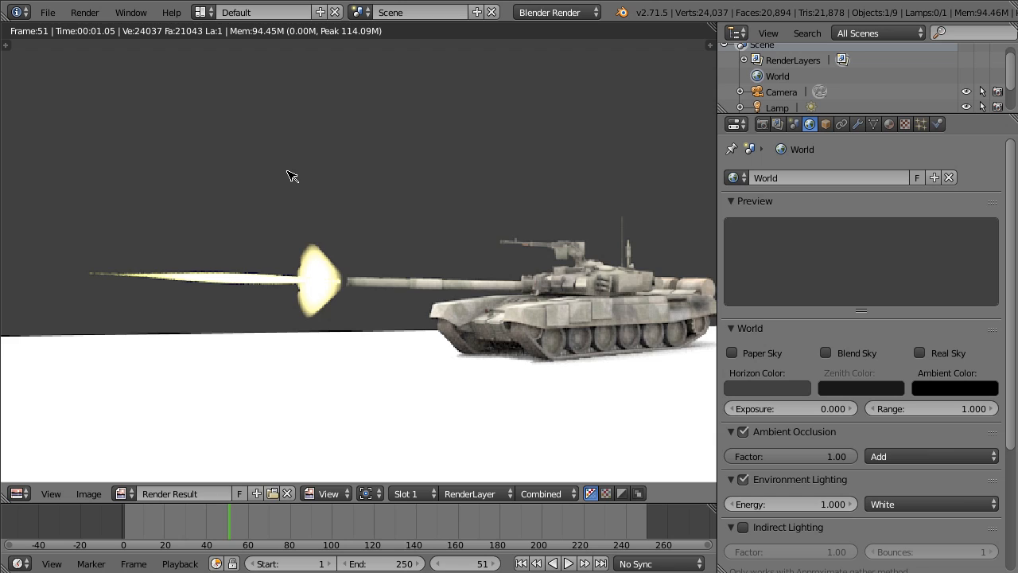
scroll(289, 175, down, 2)
key(Escape)
- Try the ground plane farther along Y, return it beneath the tank, and shift it about -7.38 units along X
middle_drag(289, 172, 401, 280)
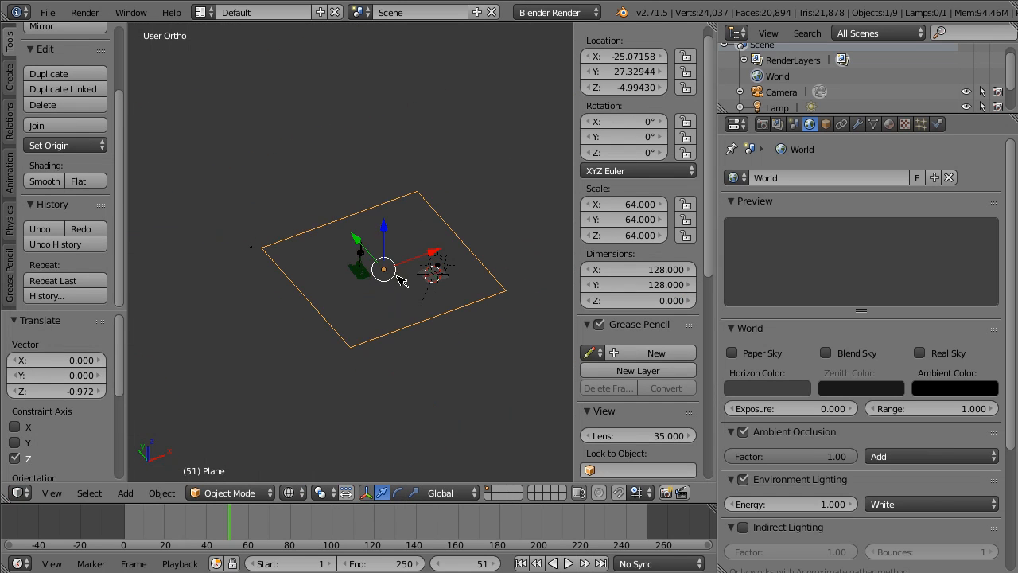
drag(357, 240, 330, 218)
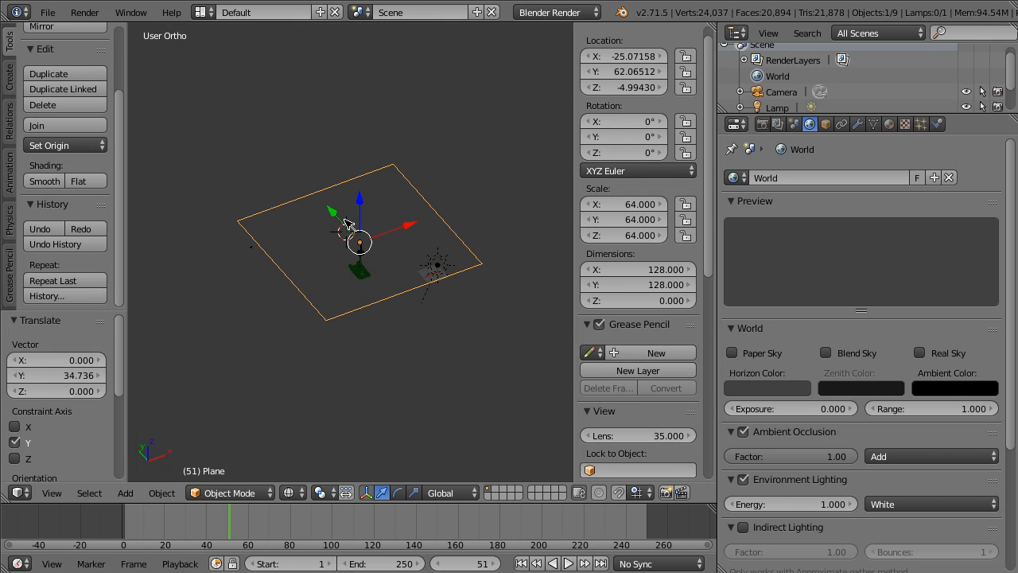
drag(337, 212, 291, 230)
middle_drag(291, 230, 324, 226)
drag(272, 278, 371, 280)
drag(368, 237, 395, 247)
- Scale the ground plane up by a factor of about 6.29 and render the frame
key(s)
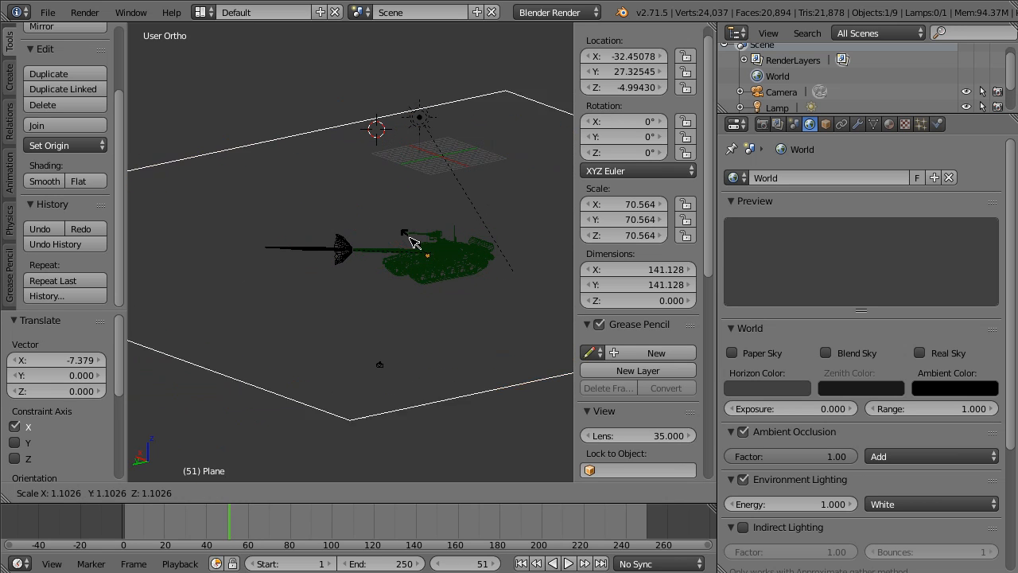
mouse_move(420, 214)
click(444, 143)
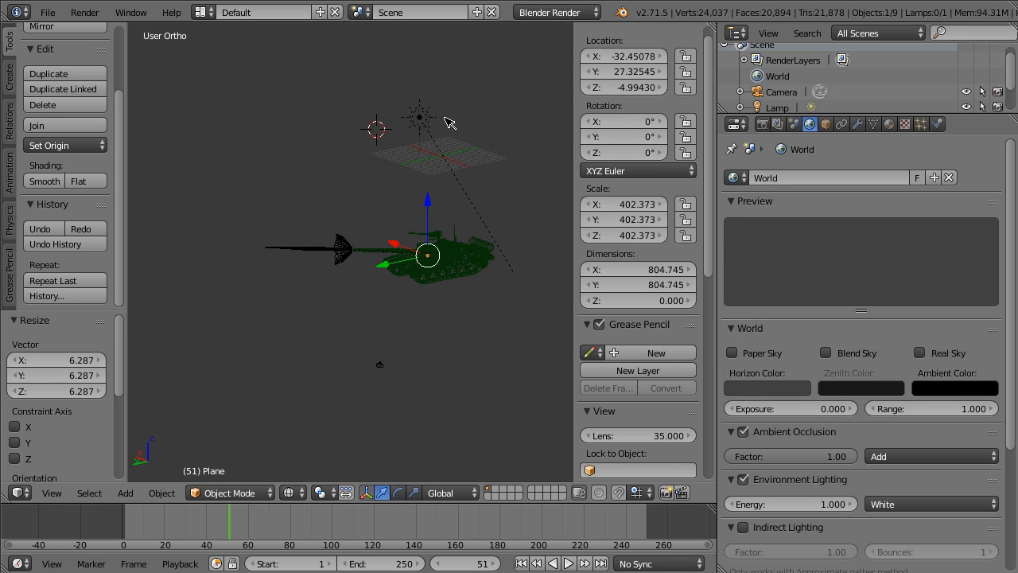
key(F12)
key(Escape)
- Move the ground plane about 236.29 units along X and -238.62 units along Y, and render the frame
scroll(432, 241, down, 3)
key(g)
key(x)
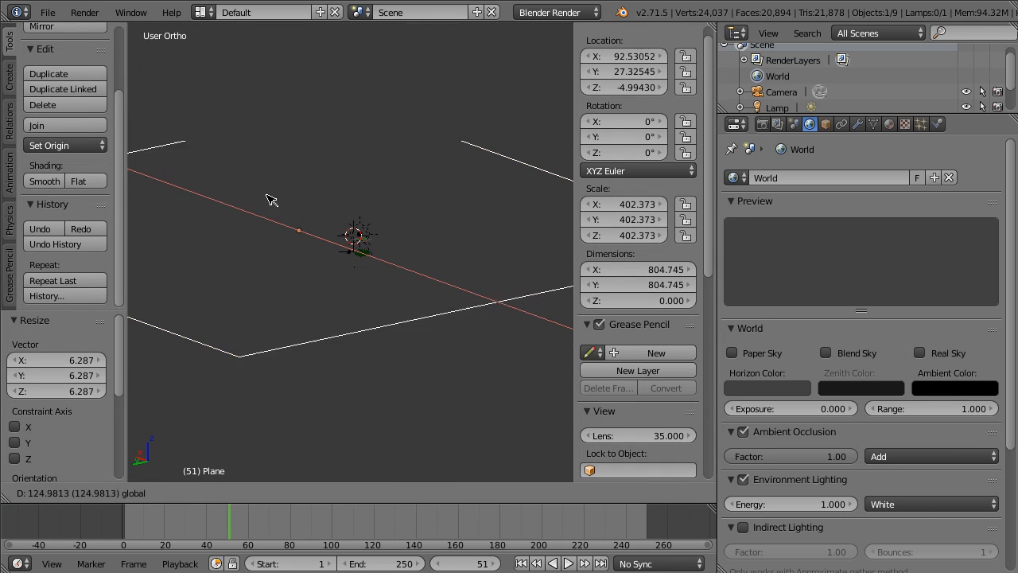
click(243, 209)
key(g)
key(y)
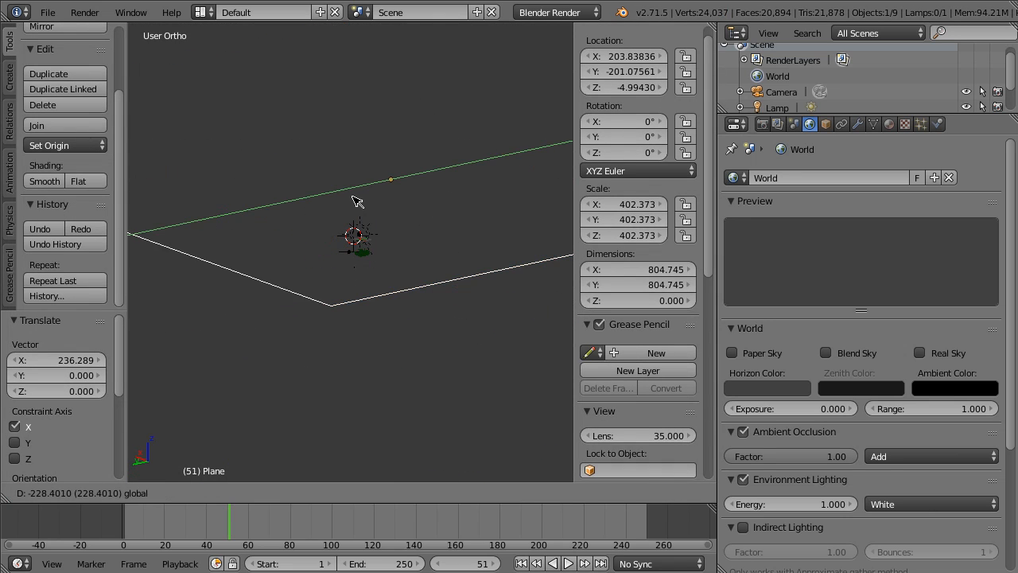
click(358, 201)
key(F12)
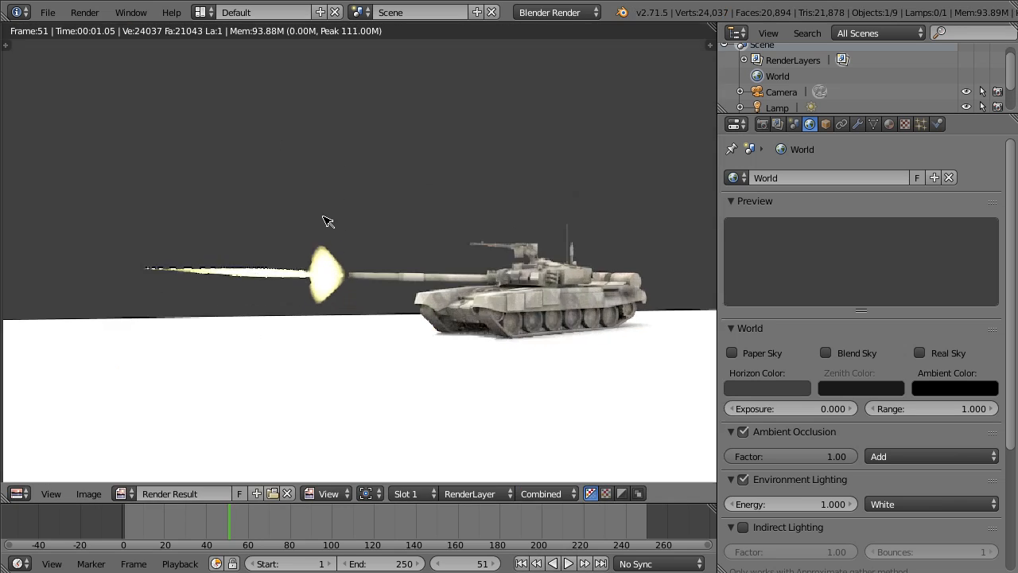
key(Escape)
- Extend the camera's clipping end distance to 514.800 and render the frame
scroll(379, 338, down, 5)
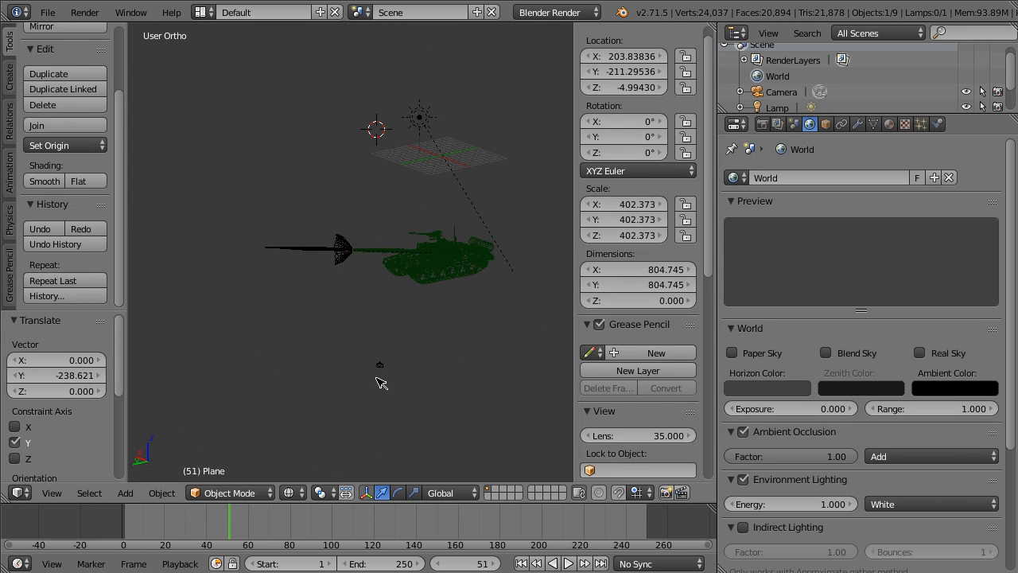
right_click(380, 368)
click(857, 124)
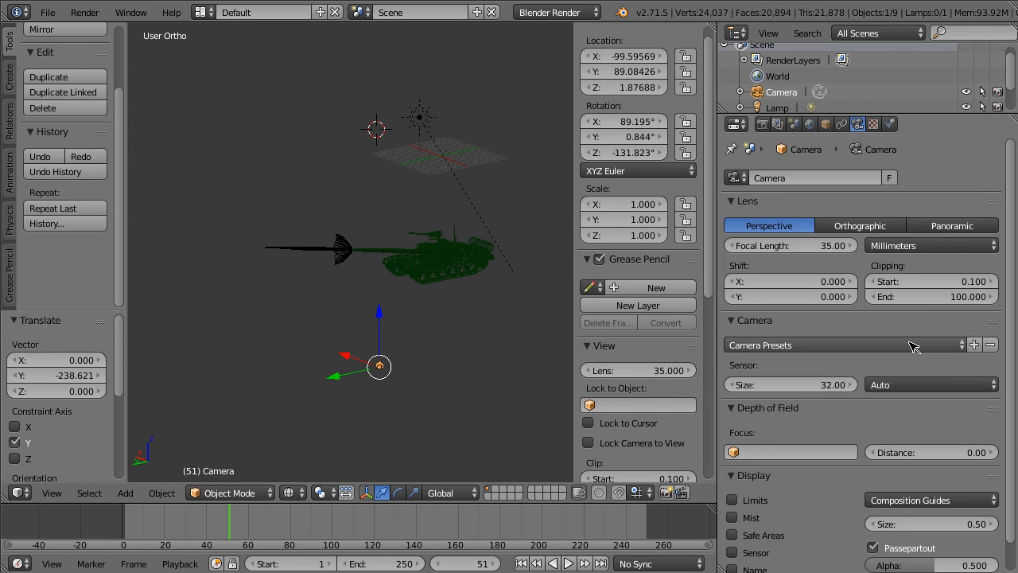
drag(918, 294, 998, 296)
key(F12)
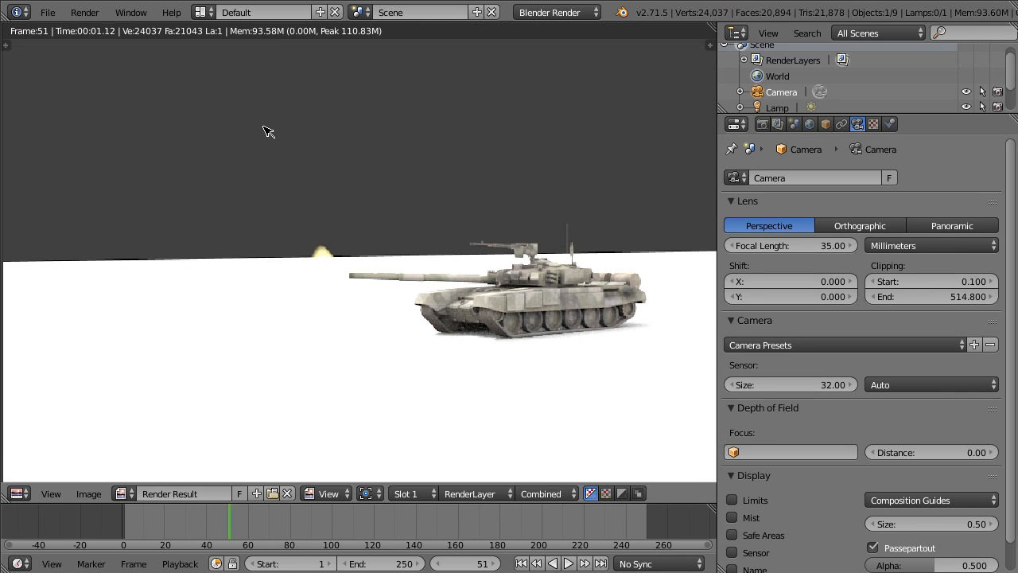
key(Escape)
- Give the ground plane a new material with a dark brown diffuse colour (R 0.058, G 0.026, B 0.009) and render the frame
scroll(274, 129, down, 8)
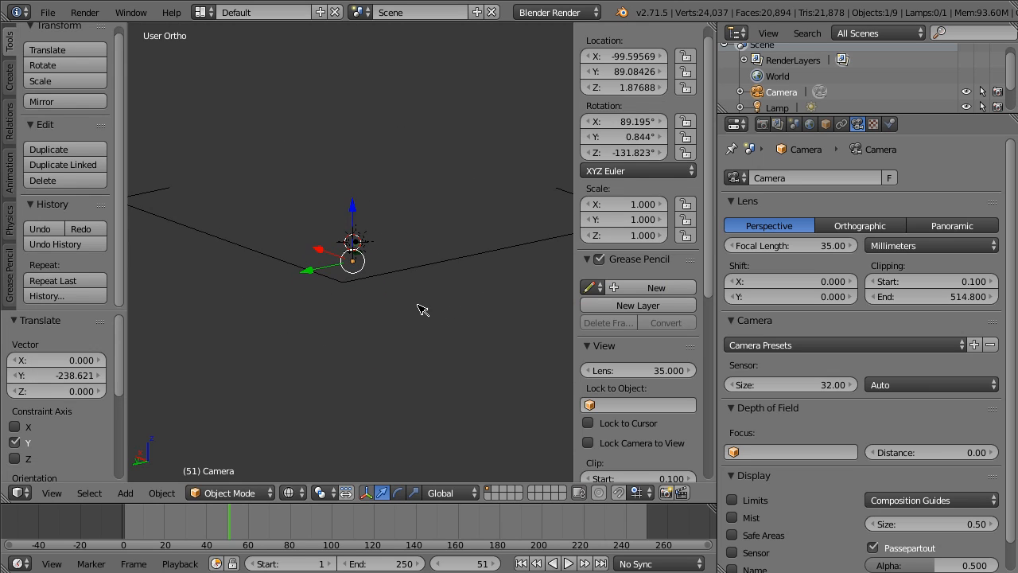
right_click(413, 266)
click(889, 125)
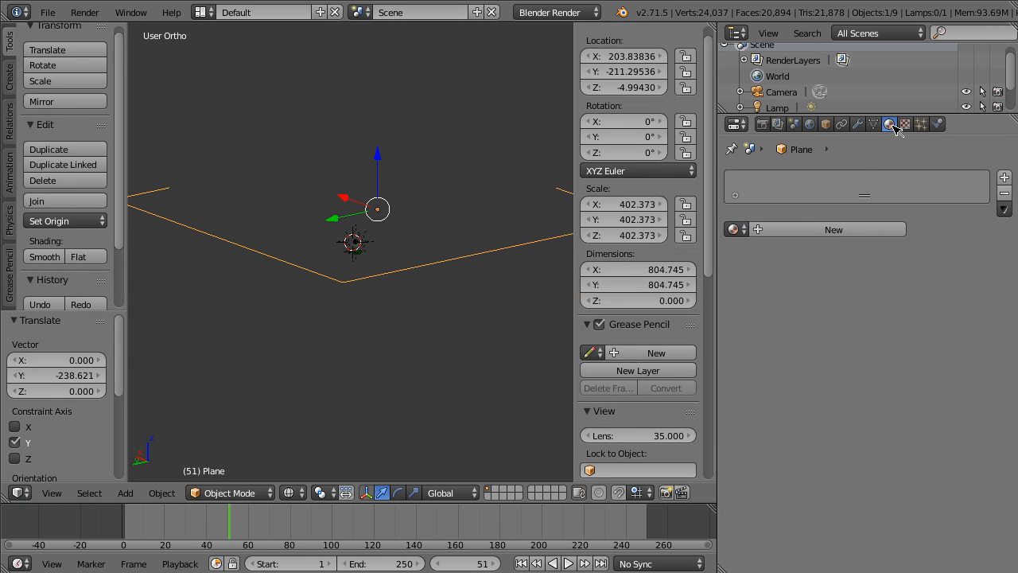
click(767, 232)
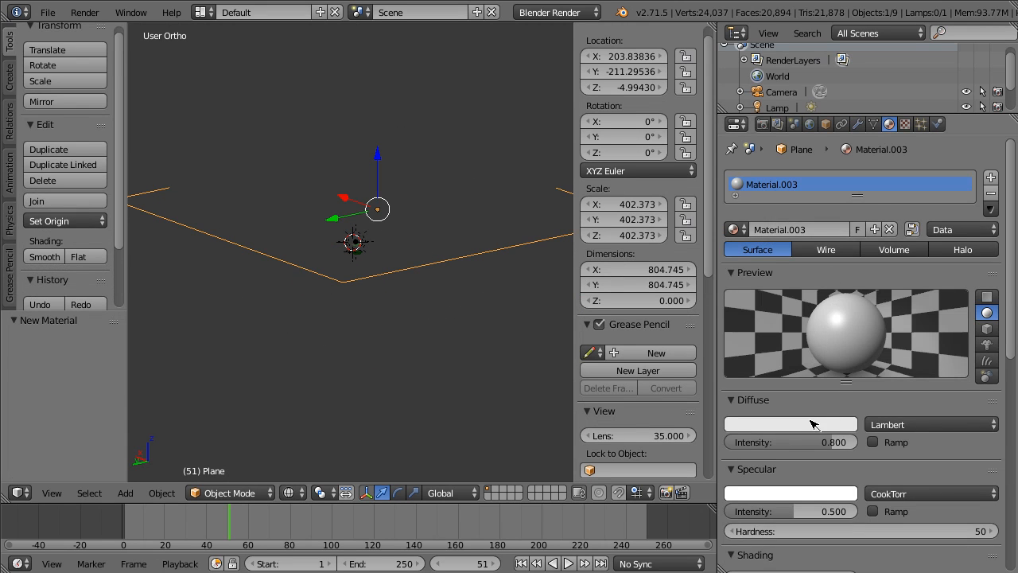
click(812, 424)
click(781, 306)
drag(860, 218, 859, 296)
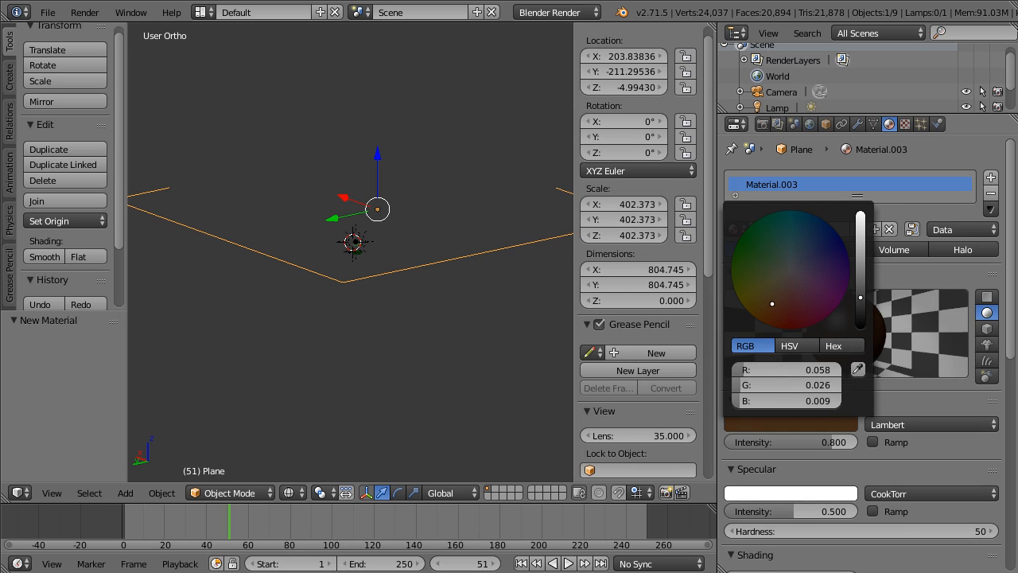
key(F12)
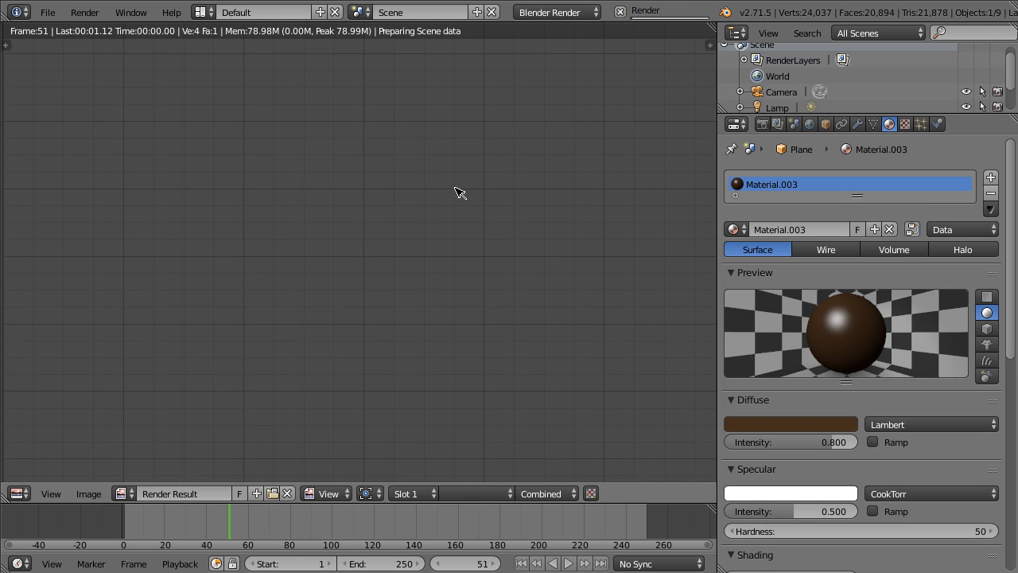
- Examine the muzzle flash, its jet and the shadow on the brown ground in the render
scroll(459, 192, up, 1)
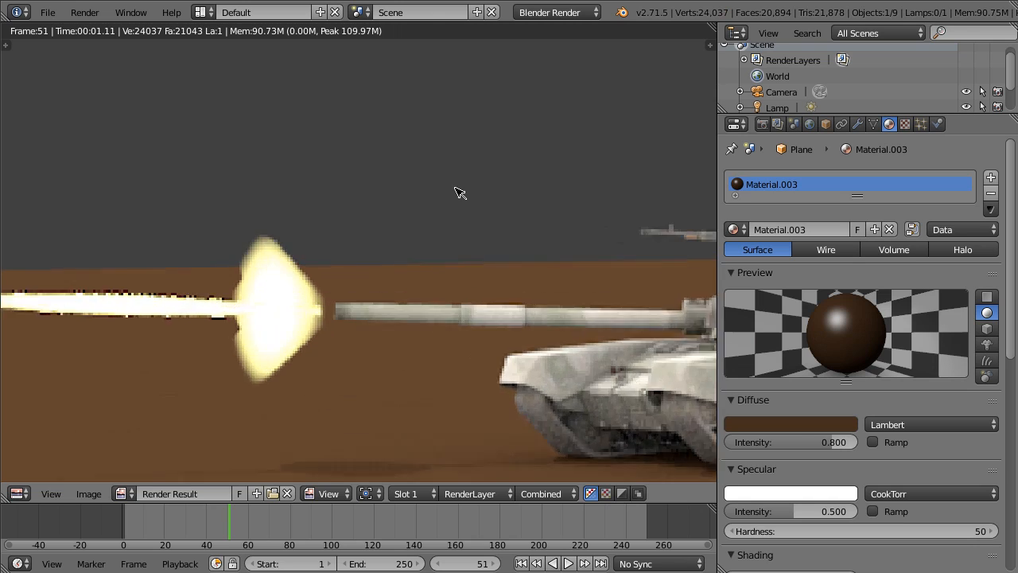
scroll(459, 191, down, 4)
middle_drag(458, 191, 516, 182)
scroll(557, 167, up, 8)
scroll(227, 337, down, 7)
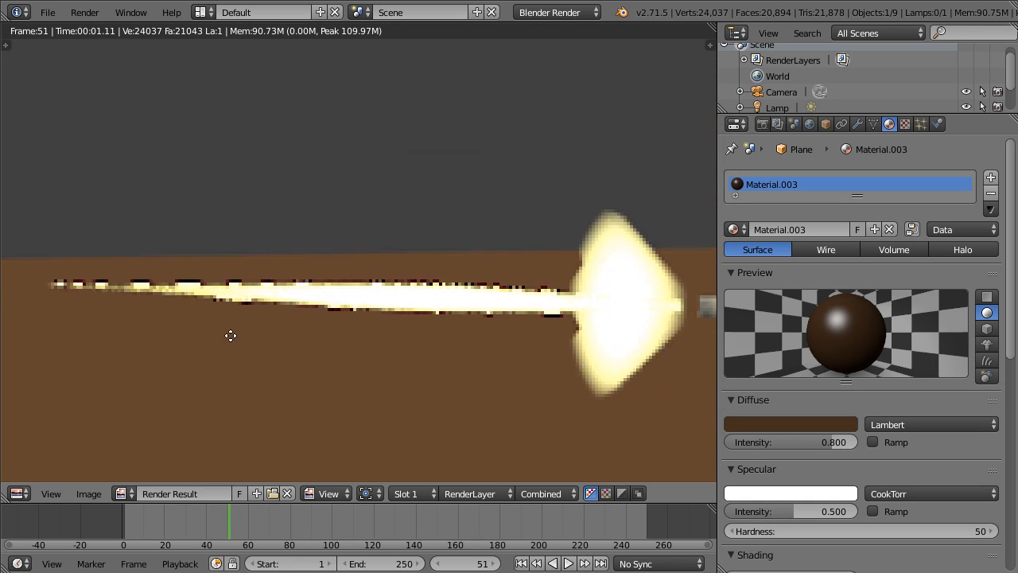
middle_drag(198, 300, 227, 330)
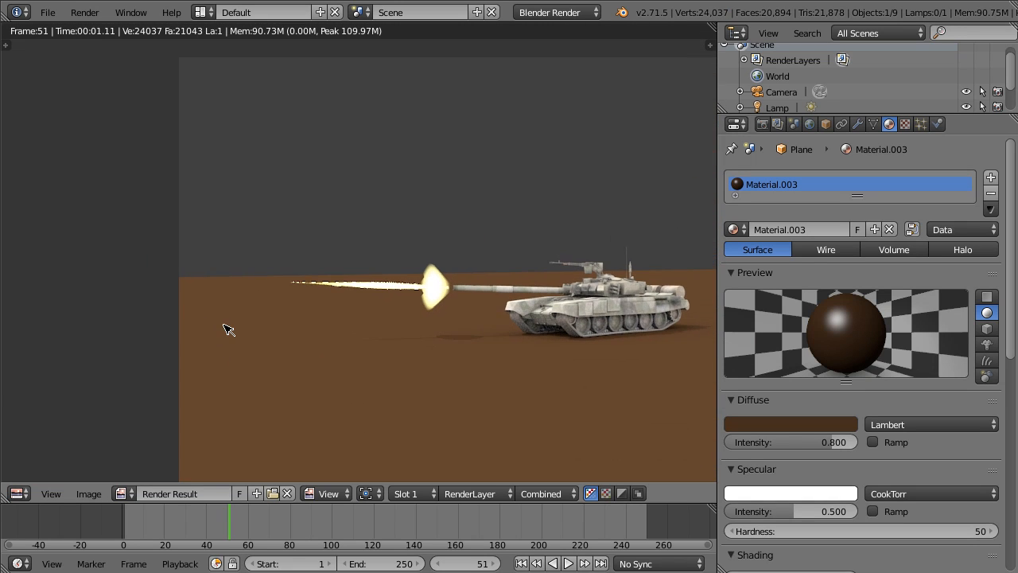
scroll(371, 308, up, 5)
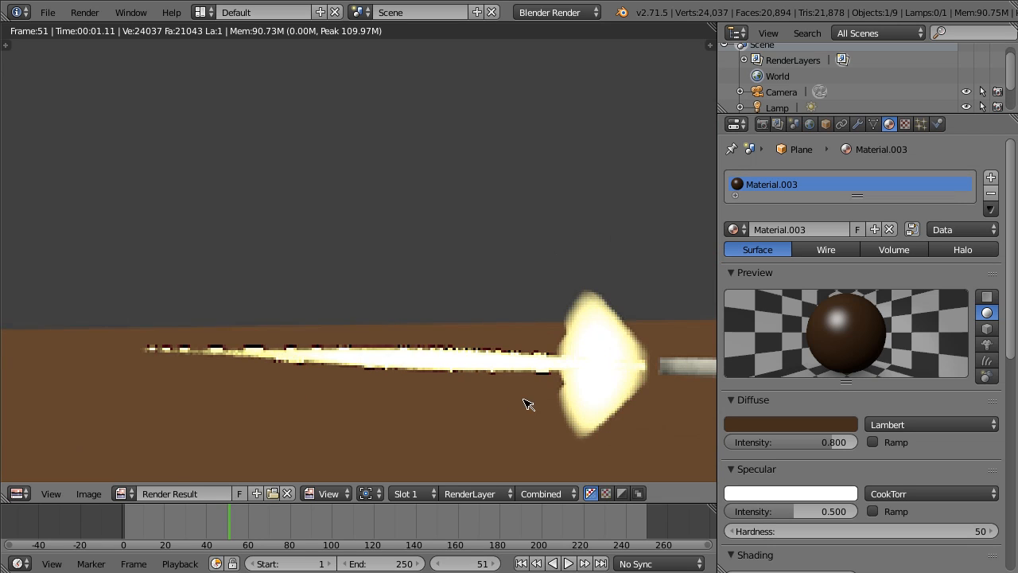
scroll(521, 403, down, 5)
scroll(520, 402, up, 4)
scroll(519, 401, down, 2)
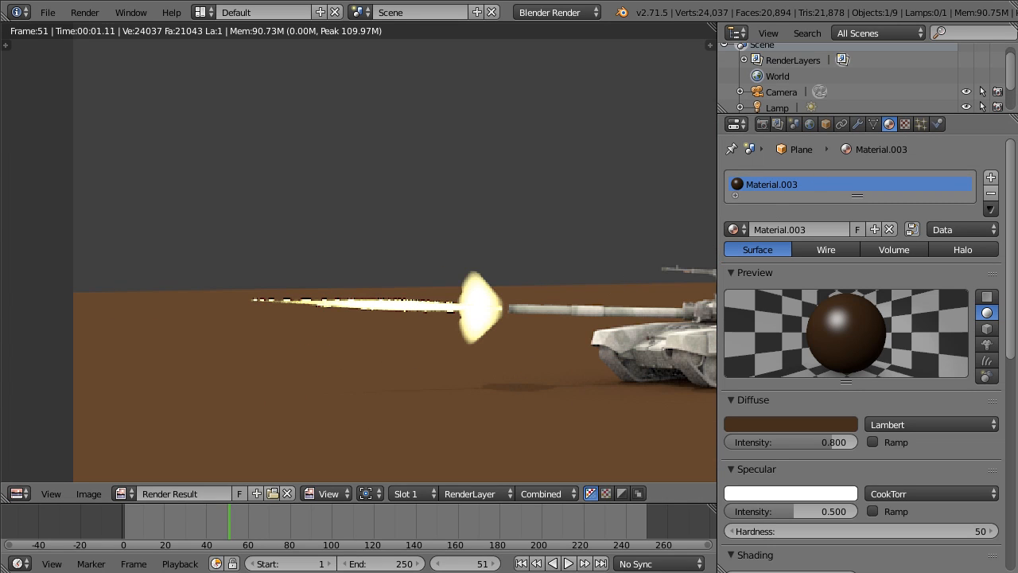
key(Escape)
- Turn off Traceable in the materials of the muzzle flash cone and the long jet, and check a new render
scroll(403, 260, up, 5)
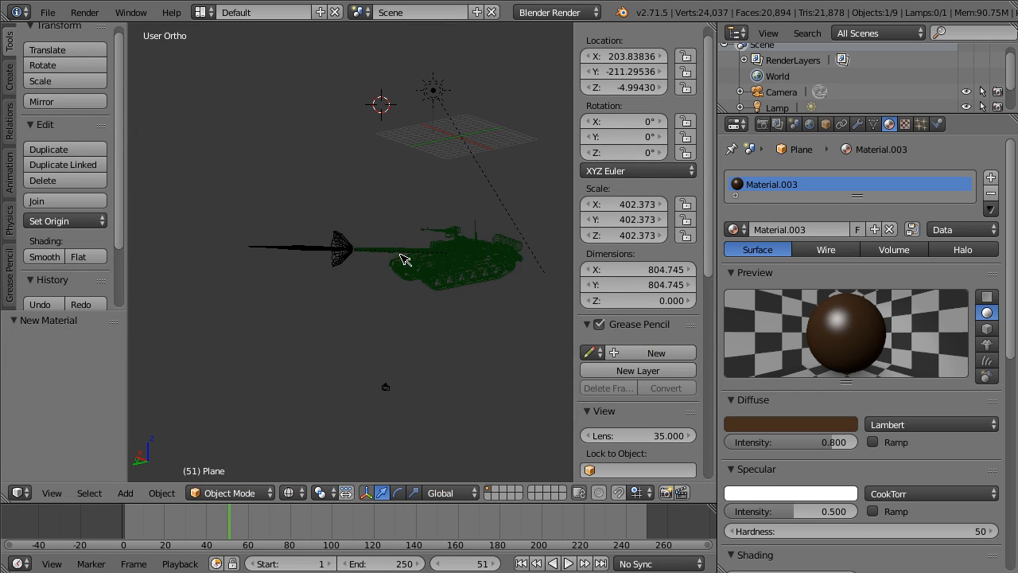
right_click(338, 246)
scroll(769, 358, down, 5)
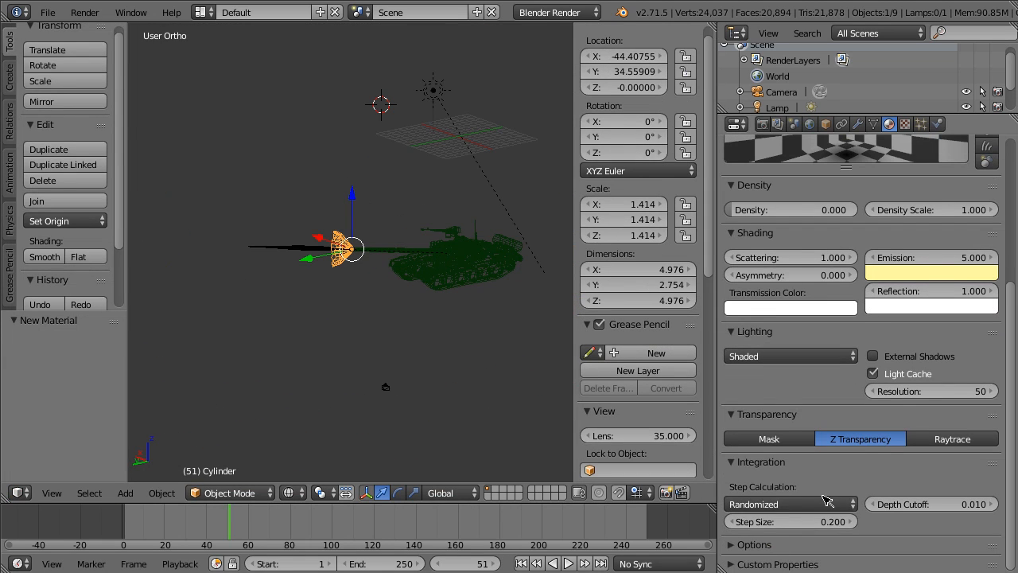
click(753, 544)
scroll(755, 513, down, 2)
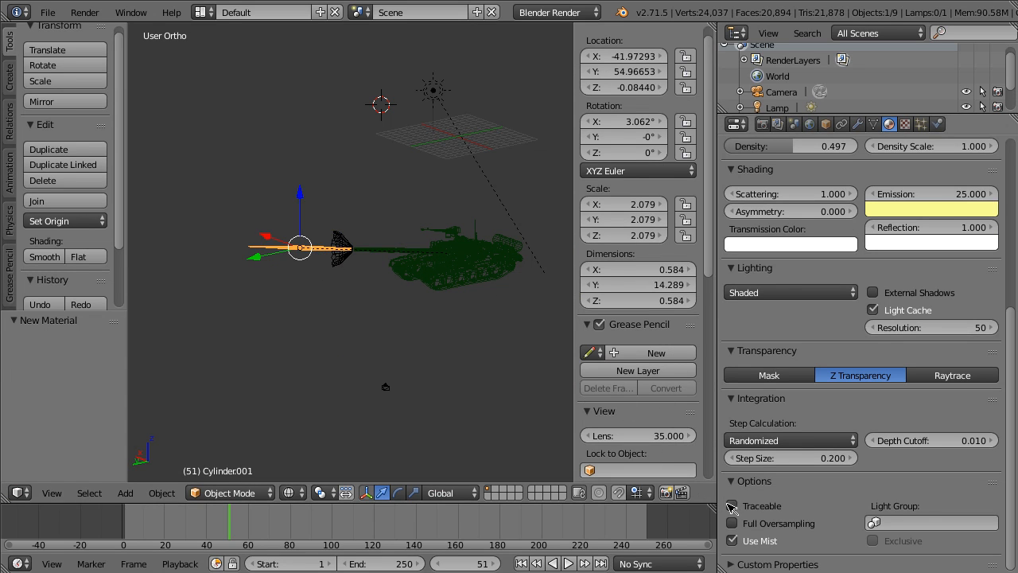
key(F12)
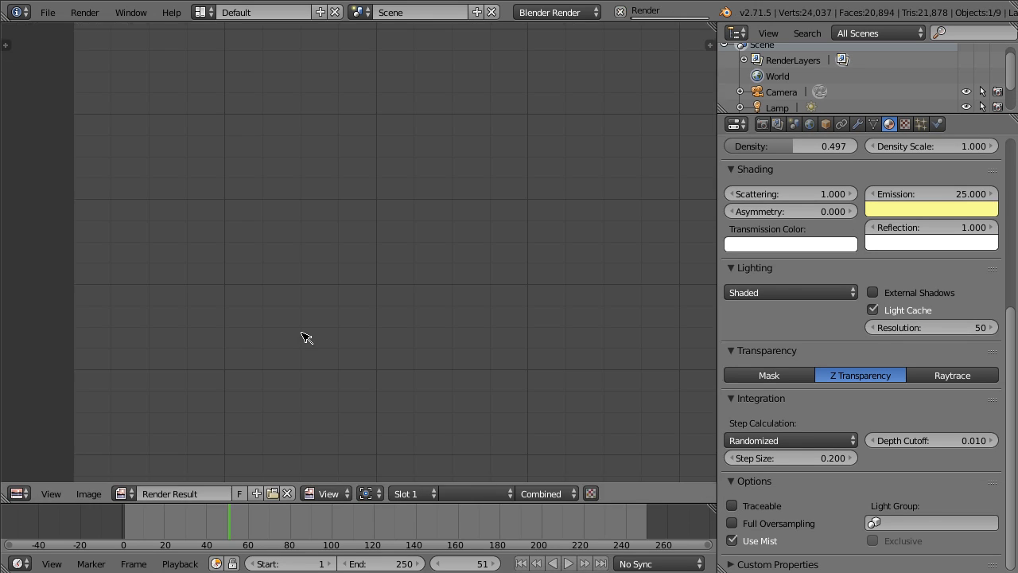
scroll(559, 307, down, 4)
scroll(556, 310, up, 5)
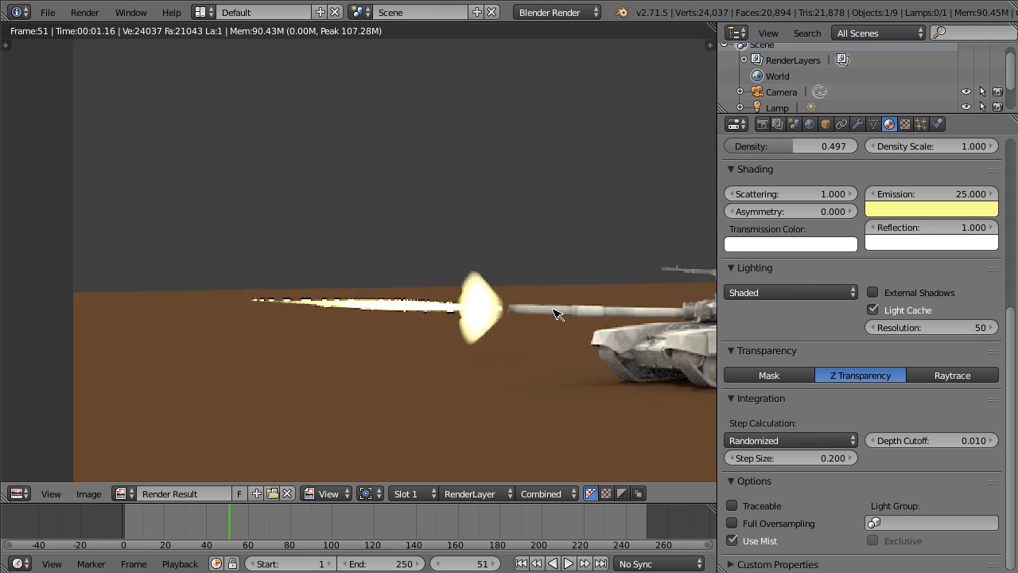
scroll(560, 328, down, 3)
scroll(561, 334, up, 3)
key(Escape)
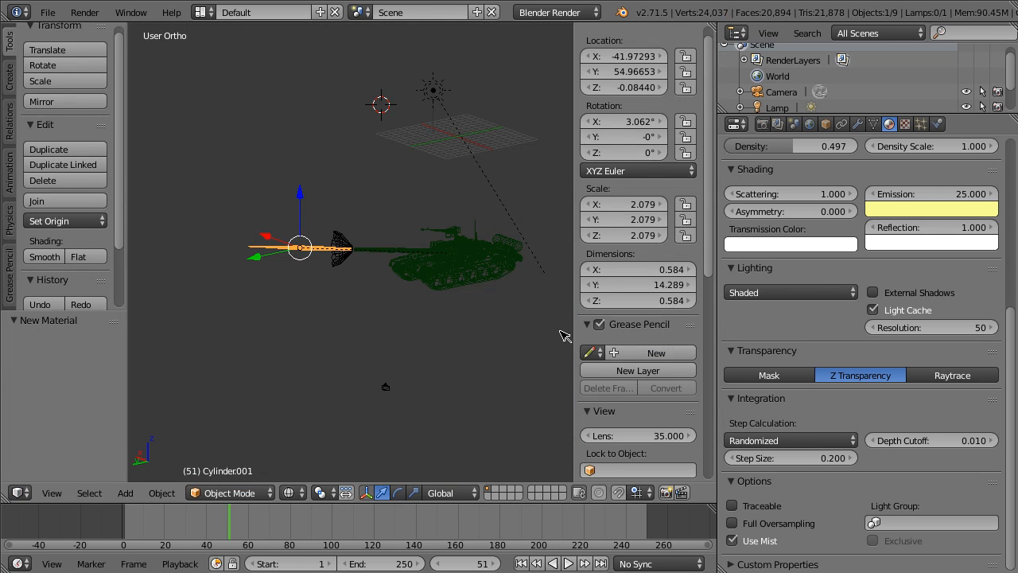
- Enable Sky for the sun lamp and render the frame
right_click(437, 93)
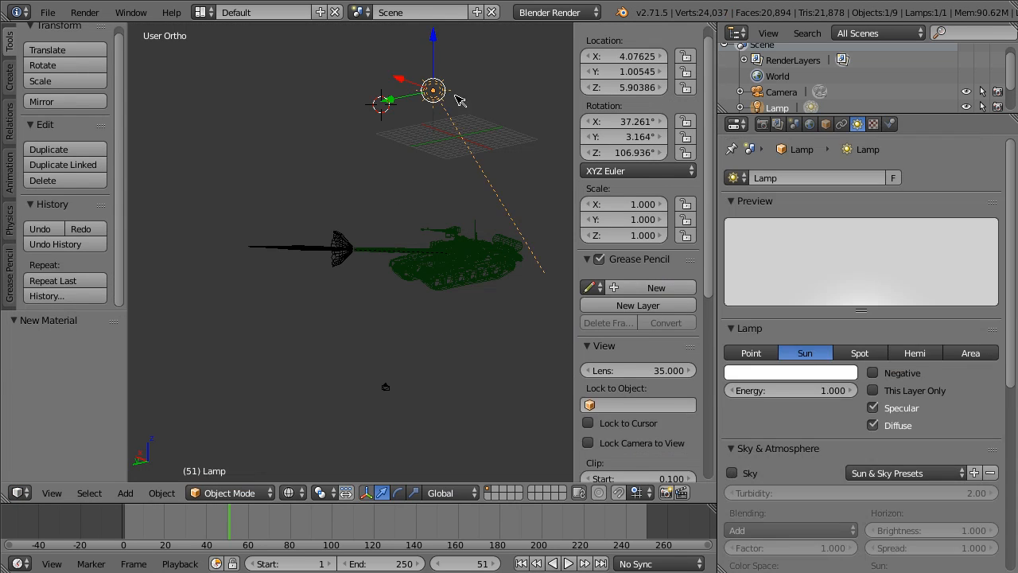
scroll(797, 400, down, 3)
click(733, 376)
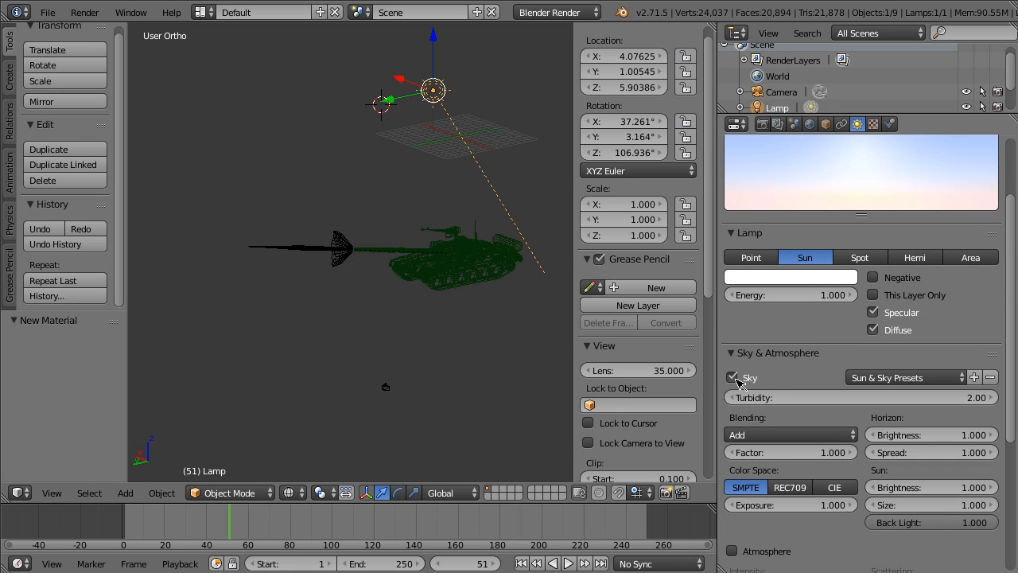
key(F12)
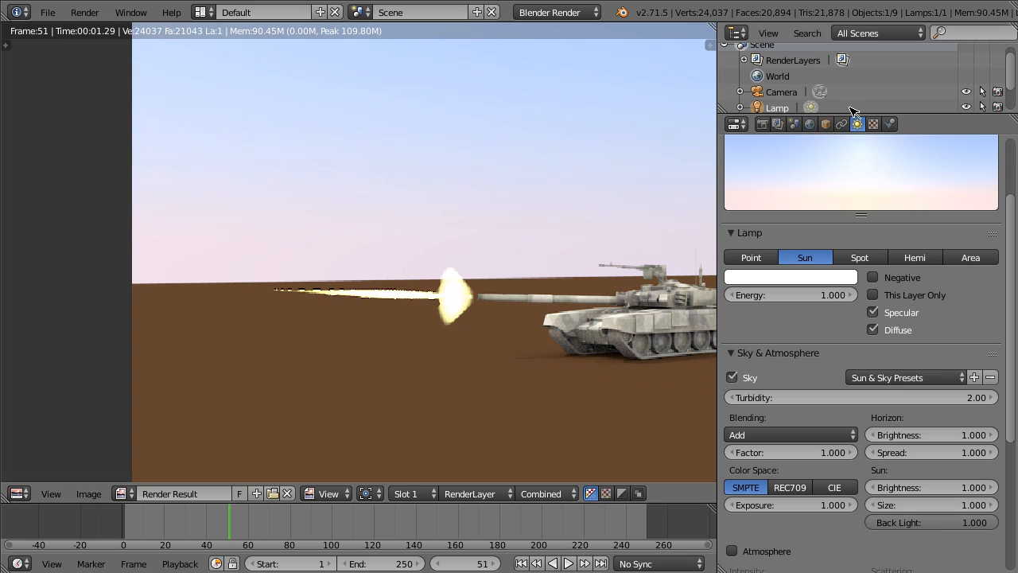
- Look through the render layer, render and scene settings for the mist option
click(779, 124)
click(794, 124)
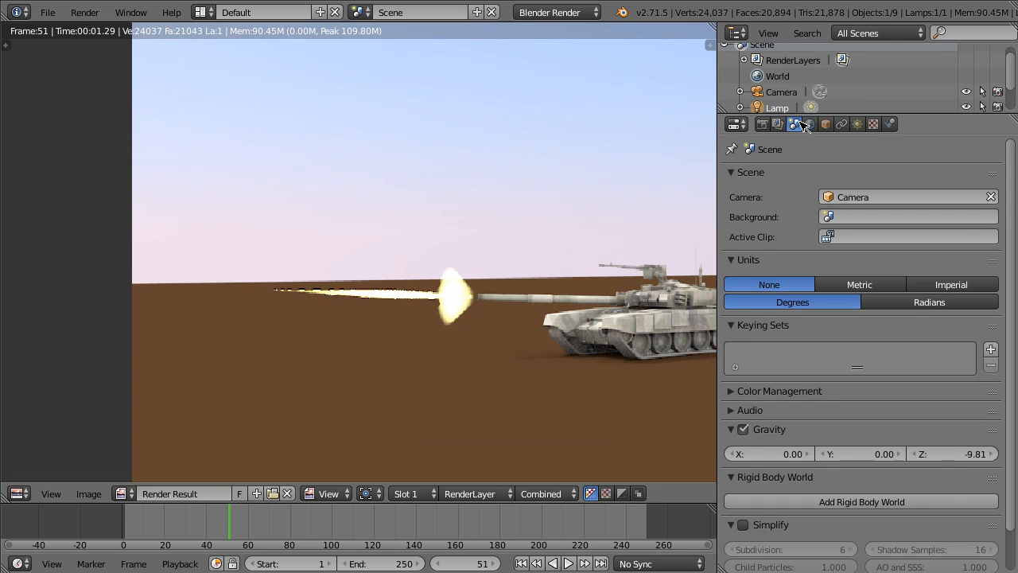
click(784, 125)
click(747, 235)
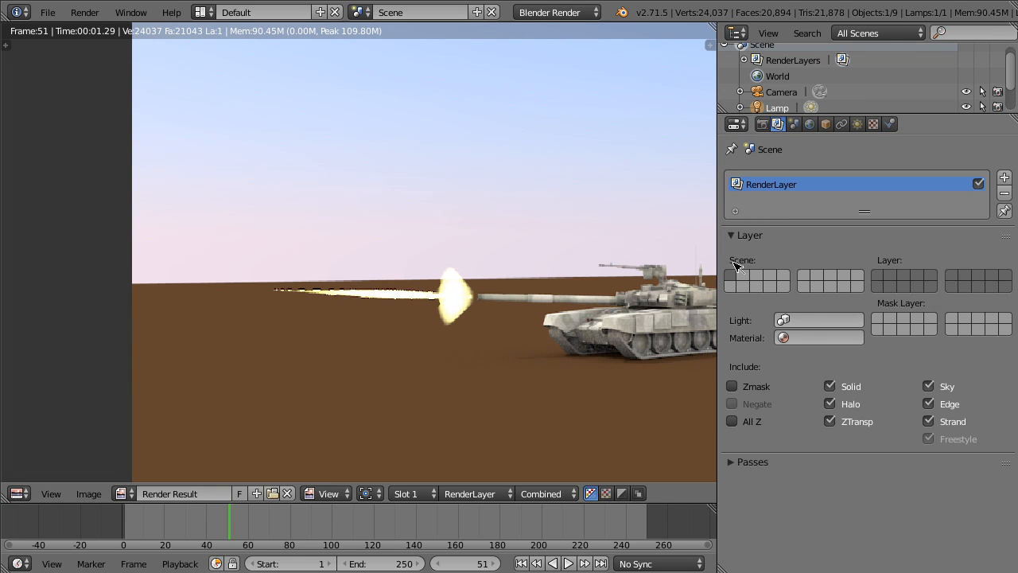
click(739, 236)
click(764, 125)
click(794, 124)
scroll(865, 243, down, 2)
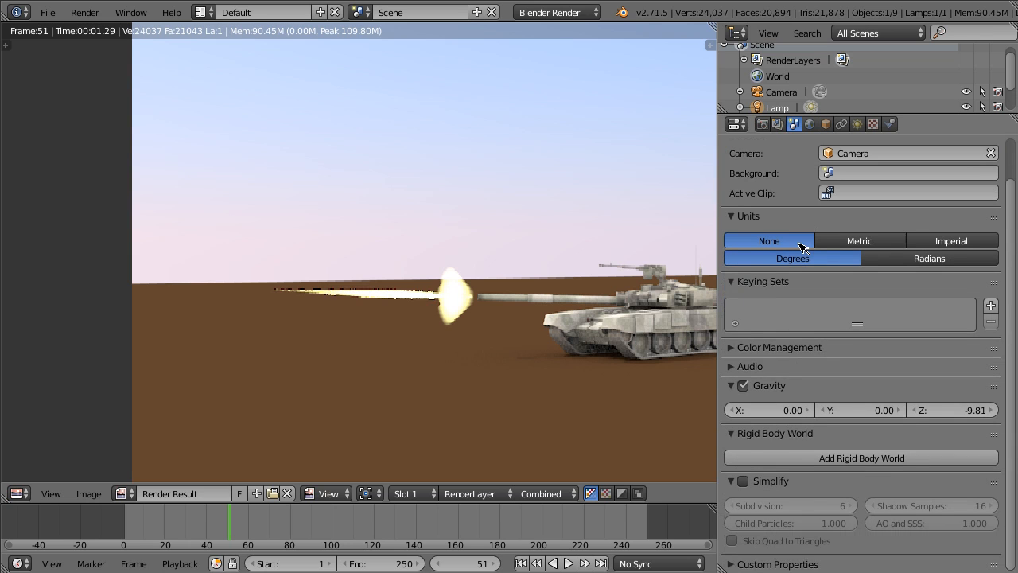
scroll(765, 203, up, 2)
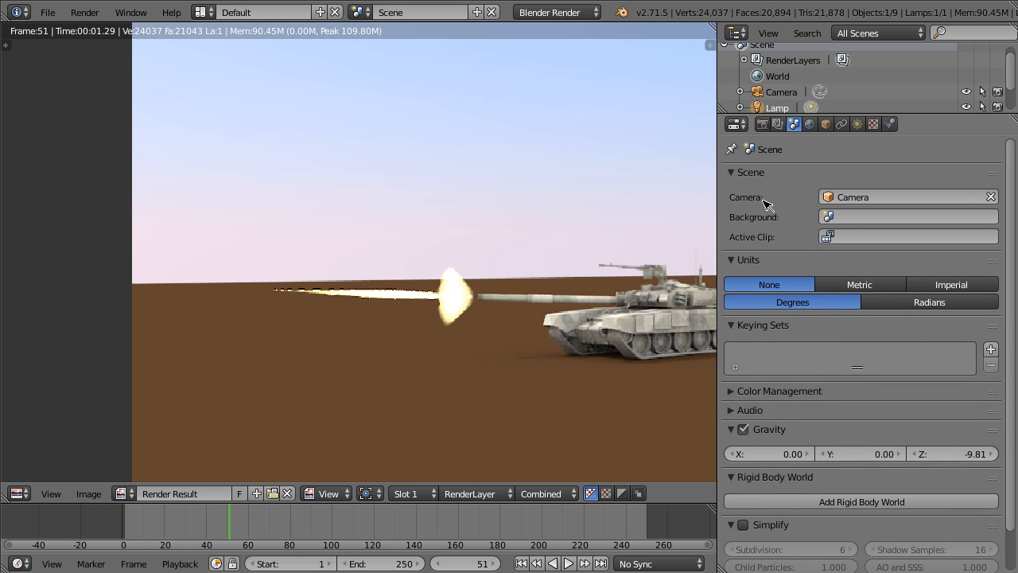
- Turn on Mist for the world, render the frame and expand the mist settings
click(811, 124)
scroll(800, 403, down, 8)
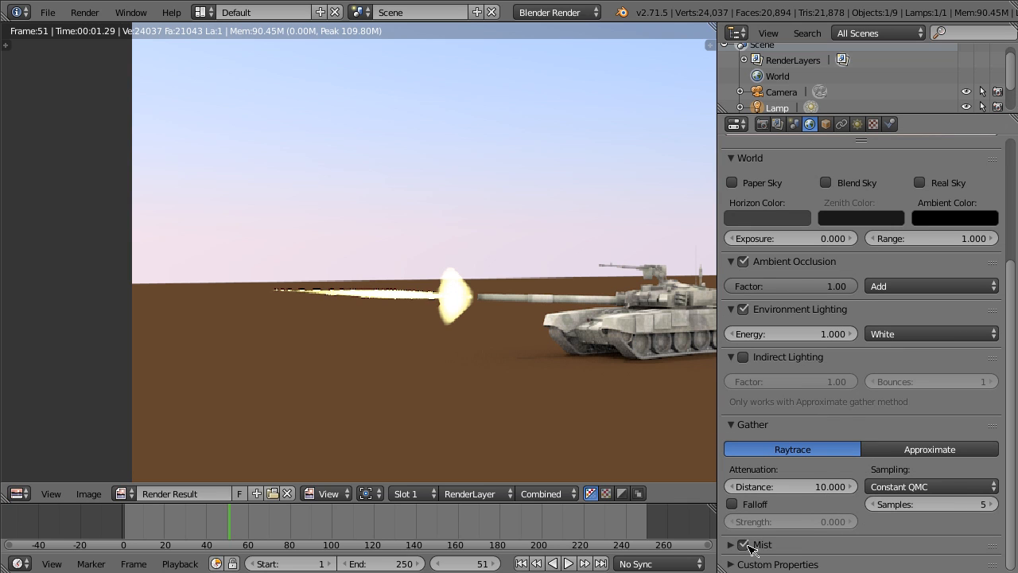
key(F12)
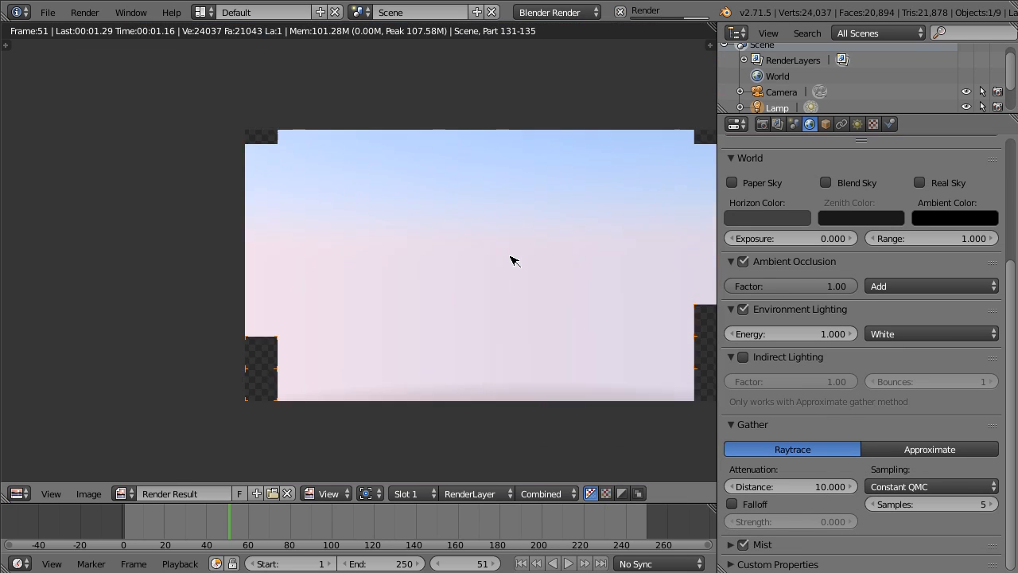
scroll(511, 261, up, 2)
click(730, 544)
scroll(879, 563, down, 3)
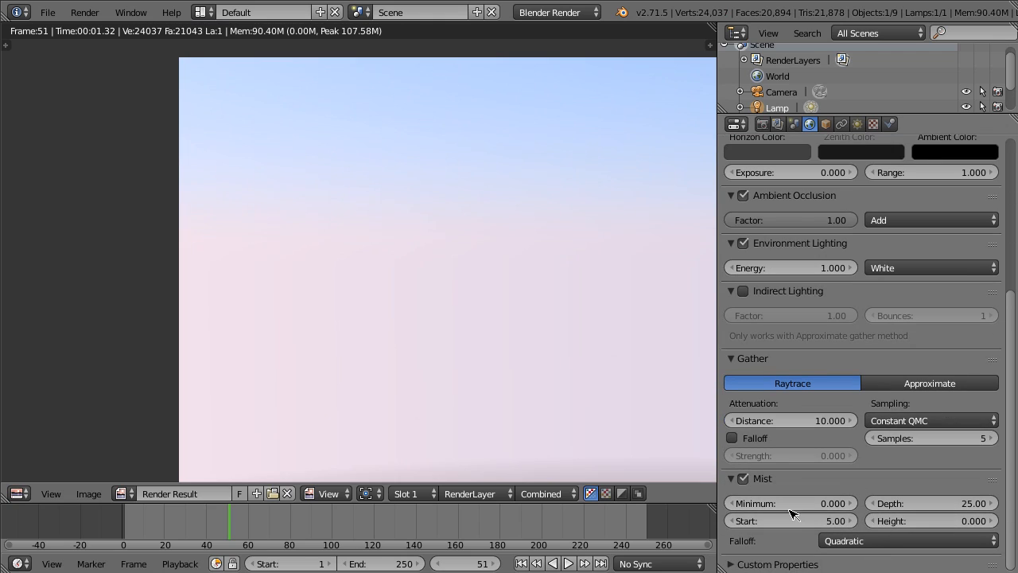
- Try a mist minimum of 1.000 with a test render, and bring it back down to 0.000
drag(794, 502, 843, 502)
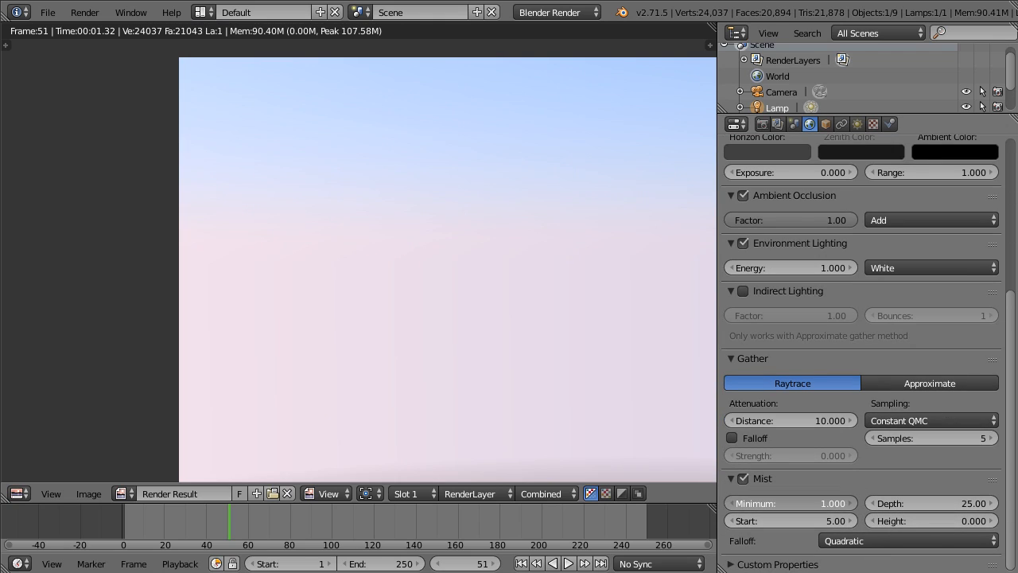
key(F12)
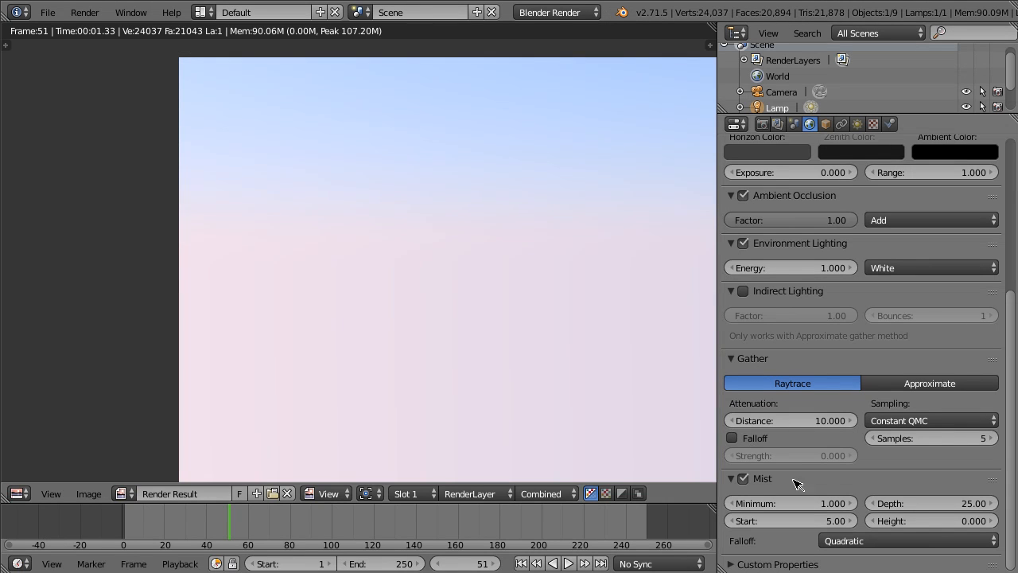
drag(796, 502, 771, 503)
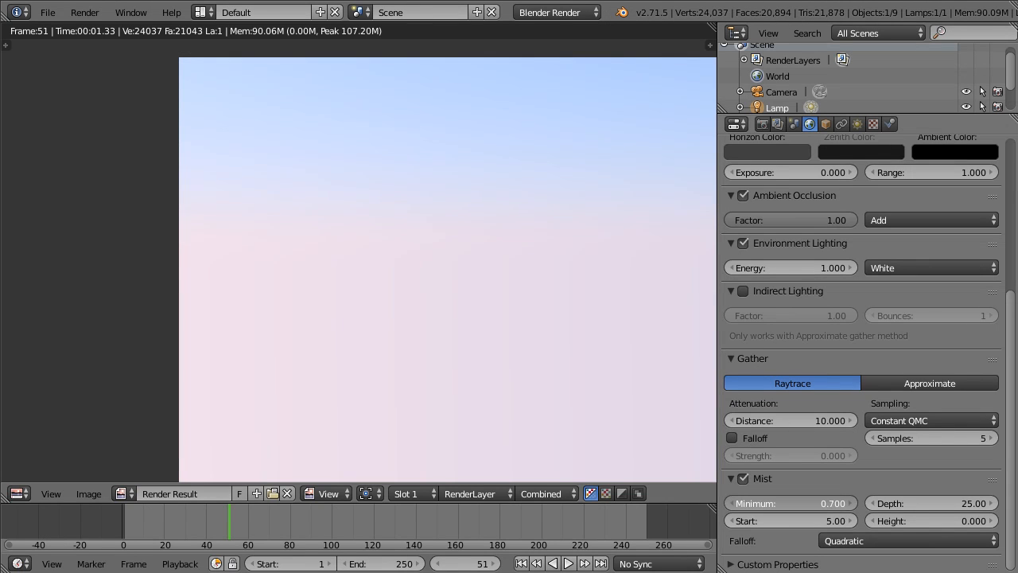
- Raise the mist start distance in stages to 136.30, rendering the frame after each change
mouse_move(835, 520)
mouse_down()
mouse_move(883, 520)
mouse_move(847, 520)
mouse_up()
key(F12)
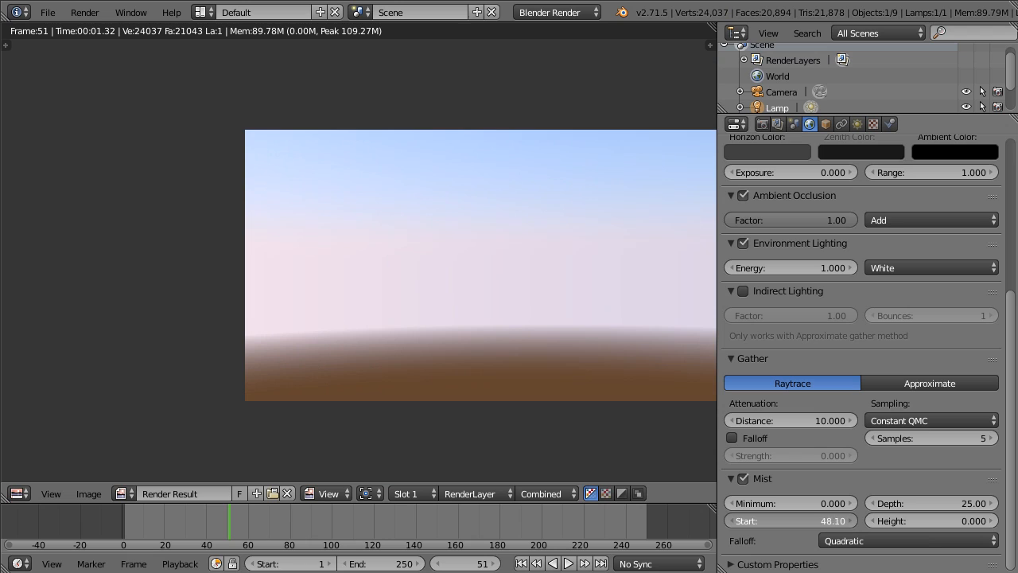
mouse_move(835, 520)
mouse_down()
mouse_move(855, 520)
mouse_move(835, 520)
mouse_up()
key(F12)
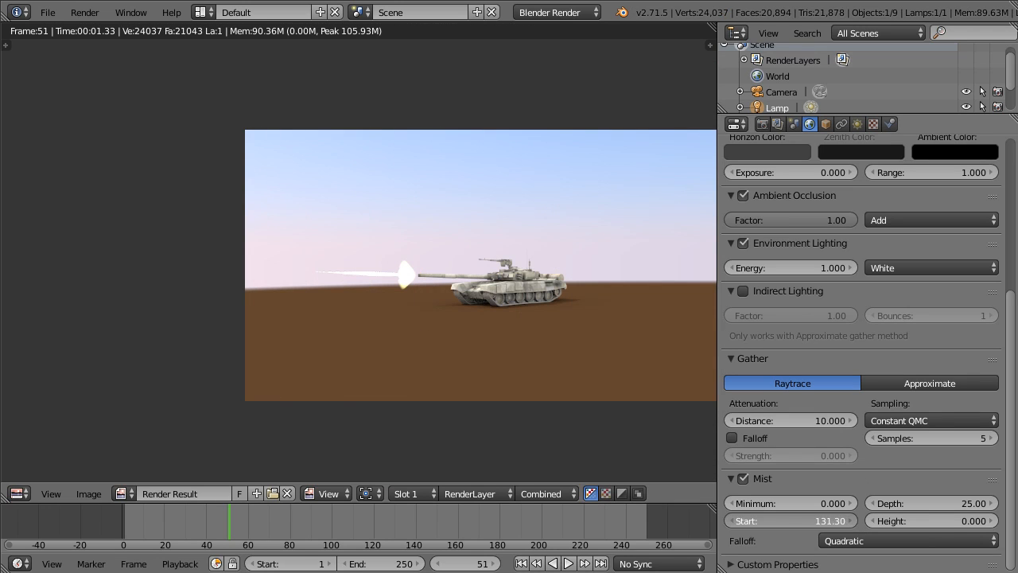
key(F12)
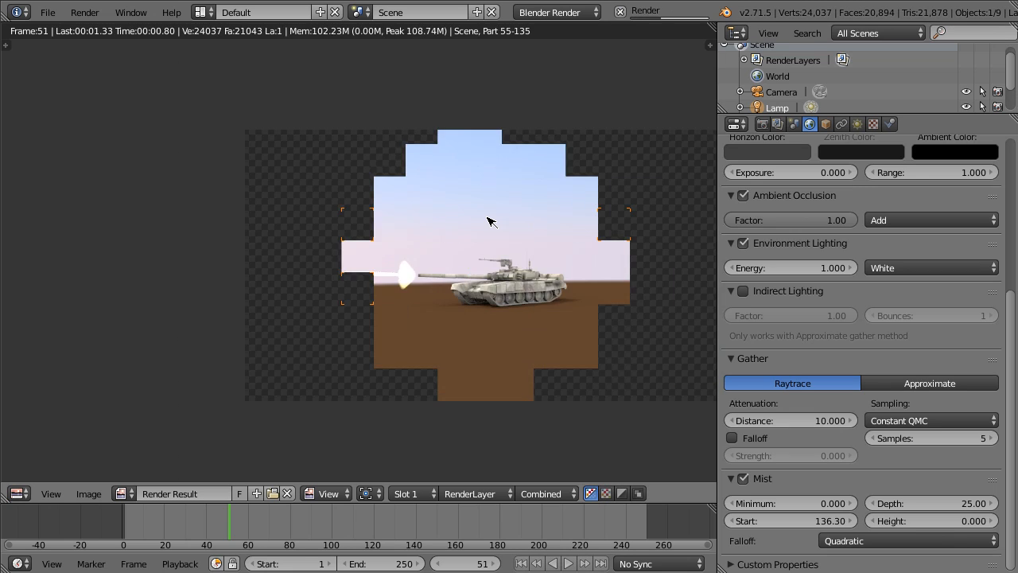
- Raise the mist start distance to 316.30, render the frame and inspect the muzzle flash and horizon up close
scroll(488, 220, up, 5)
scroll(493, 222, down, 1)
drag(823, 521, 832, 520)
key(F12)
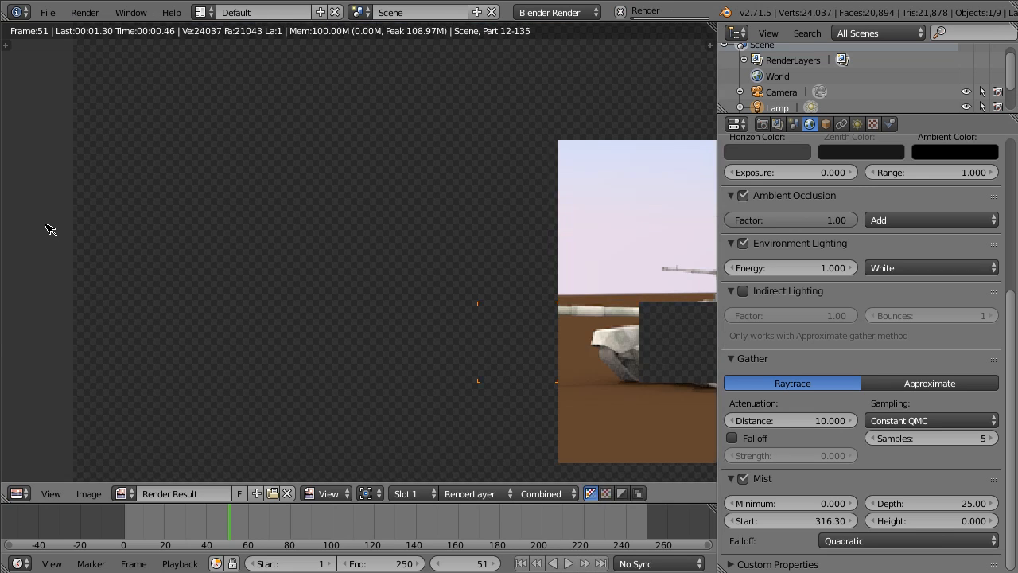
scroll(386, 275, down, 2)
scroll(386, 275, up, 4)
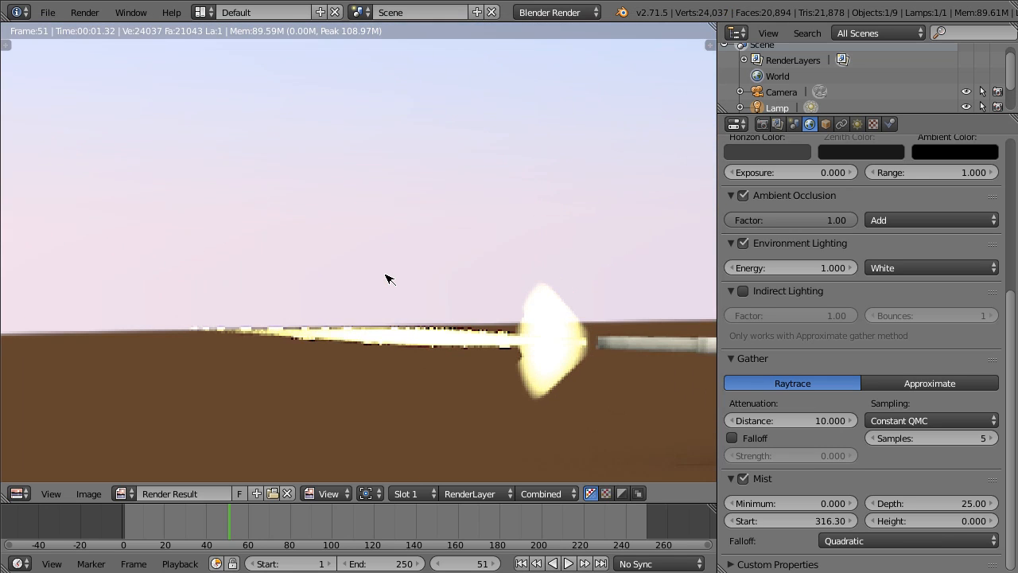
scroll(386, 276, down, 4)
scroll(386, 278, down, 2)
middle_drag(386, 278, 341, 261)
scroll(336, 267, up, 5)
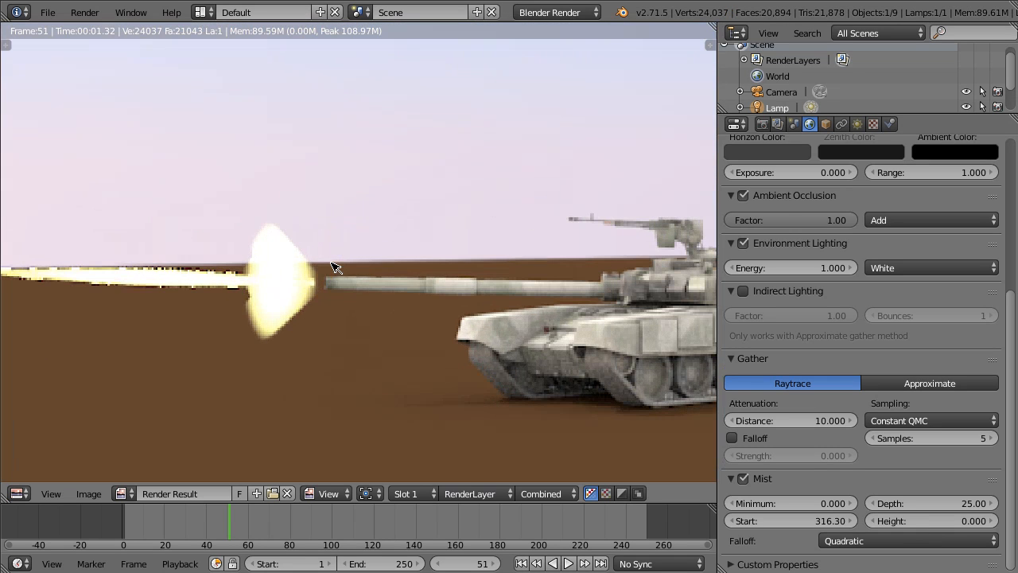
key(Escape)
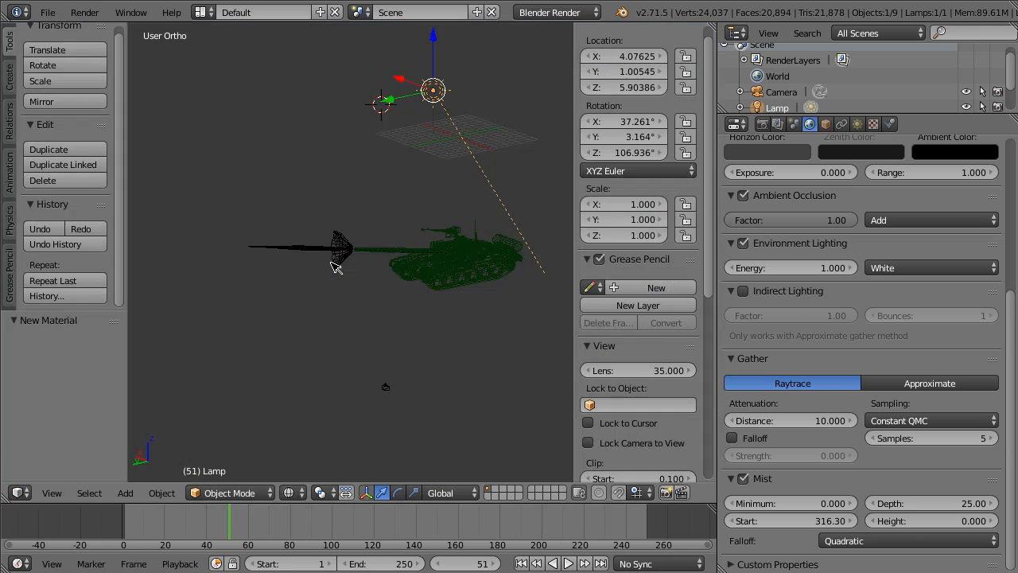
- Select the flash cone together with the long flame and step the timeline to frame 50
scroll(387, 272, up, 6)
right_click(344, 248)
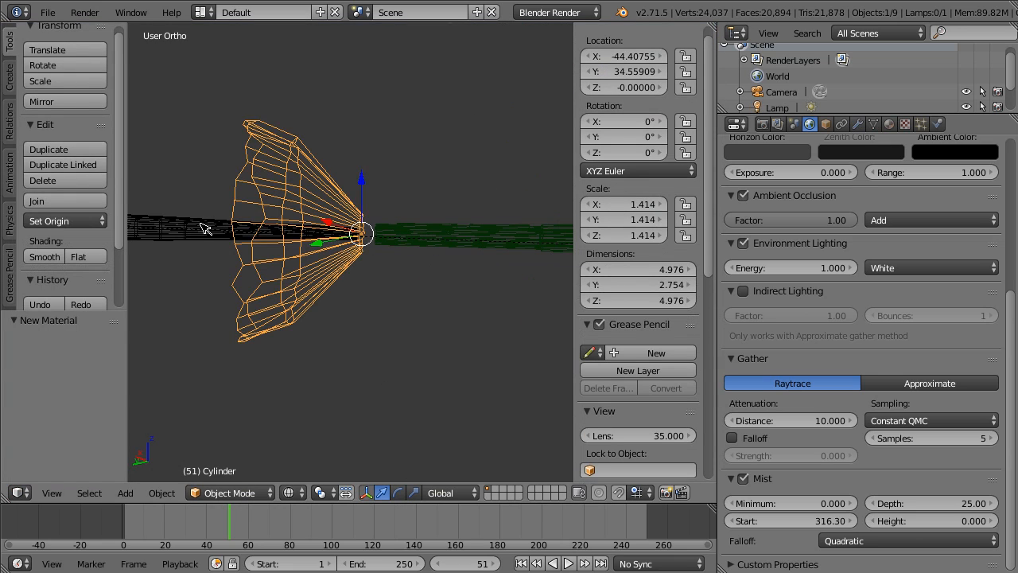
shift+right_click(202, 226)
scroll(280, 212, down, 5)
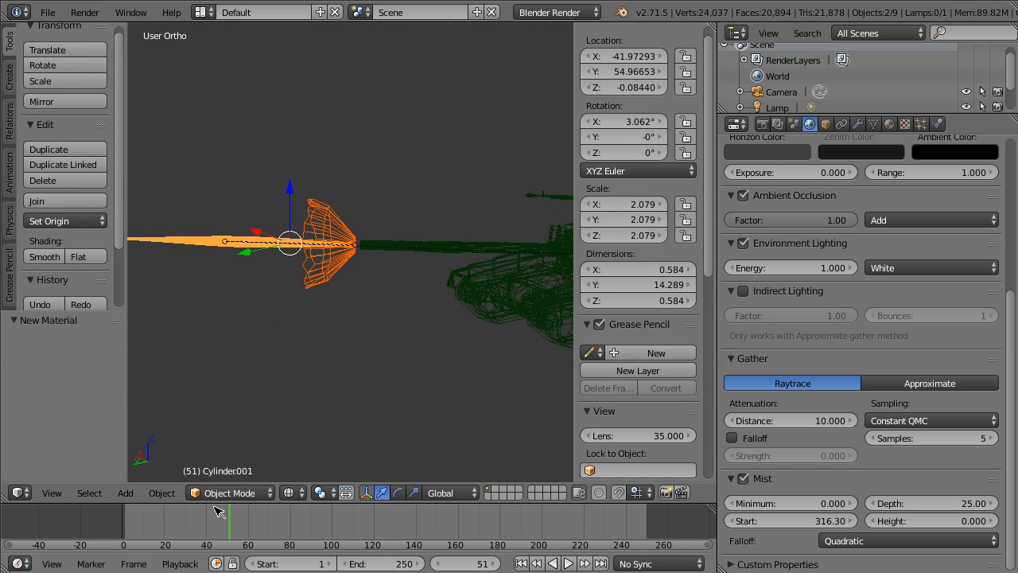
drag(211, 531, 231, 549)
click(232, 543)
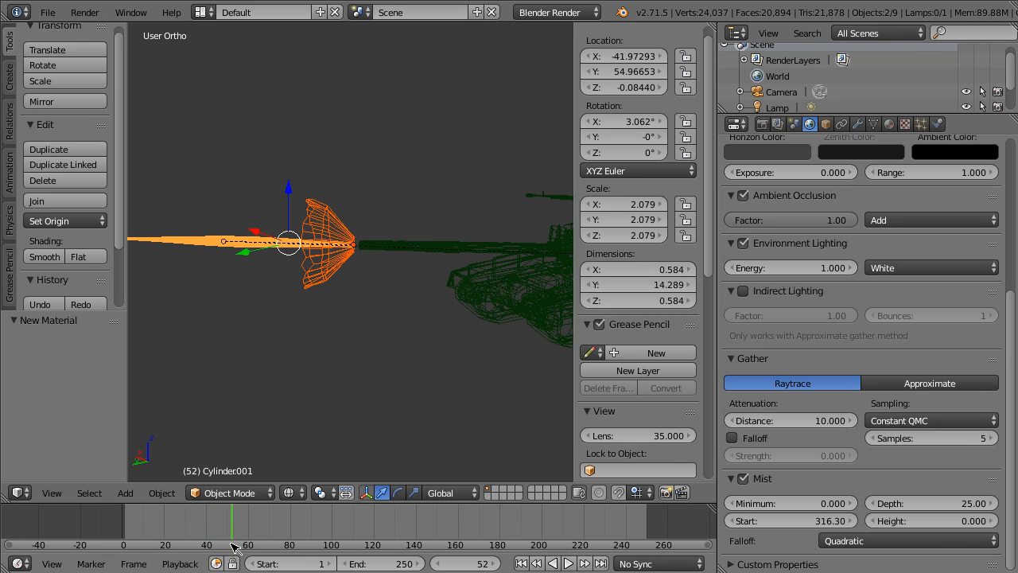
key(Left)
key(Left)
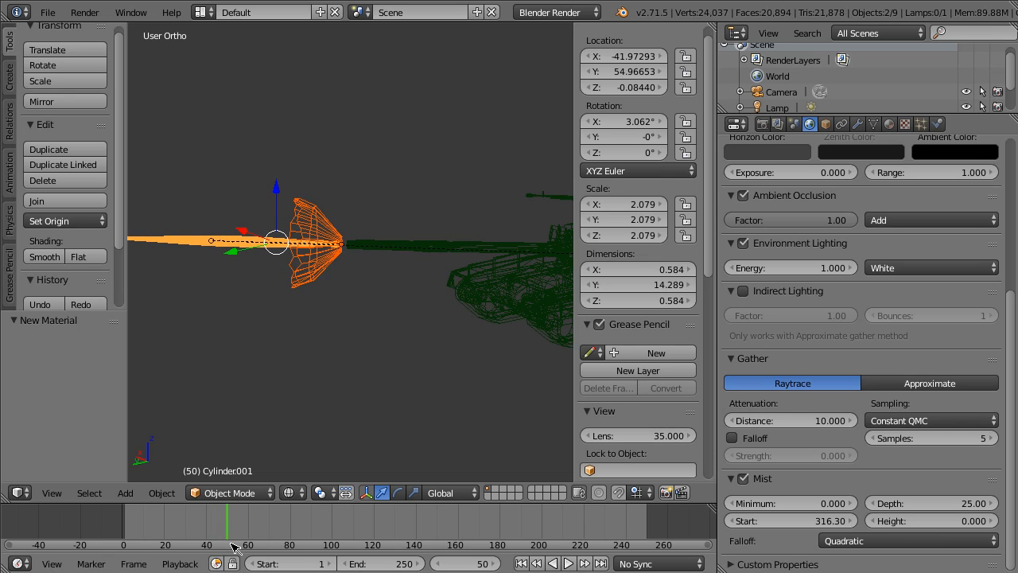
key(Right)
key(Left)
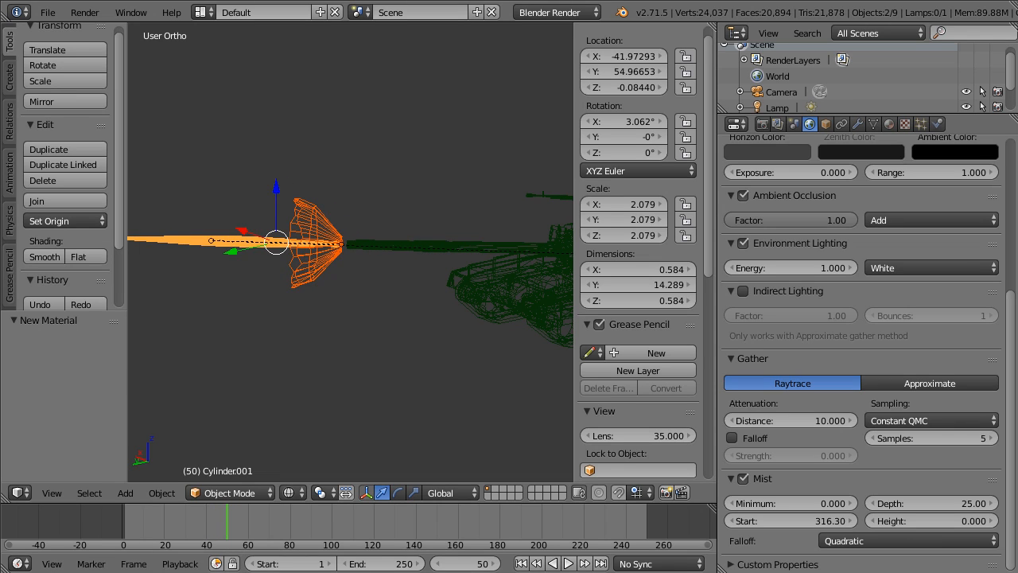
- Select only the flash cone and show the density settings of its volume material
right_click(359, 211)
click(889, 123)
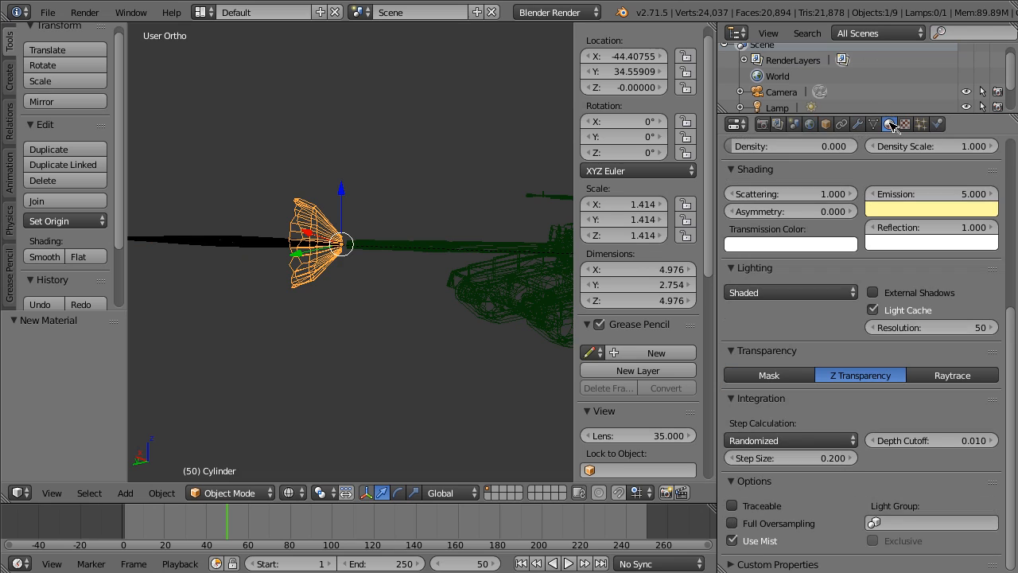
scroll(867, 366, up, 7)
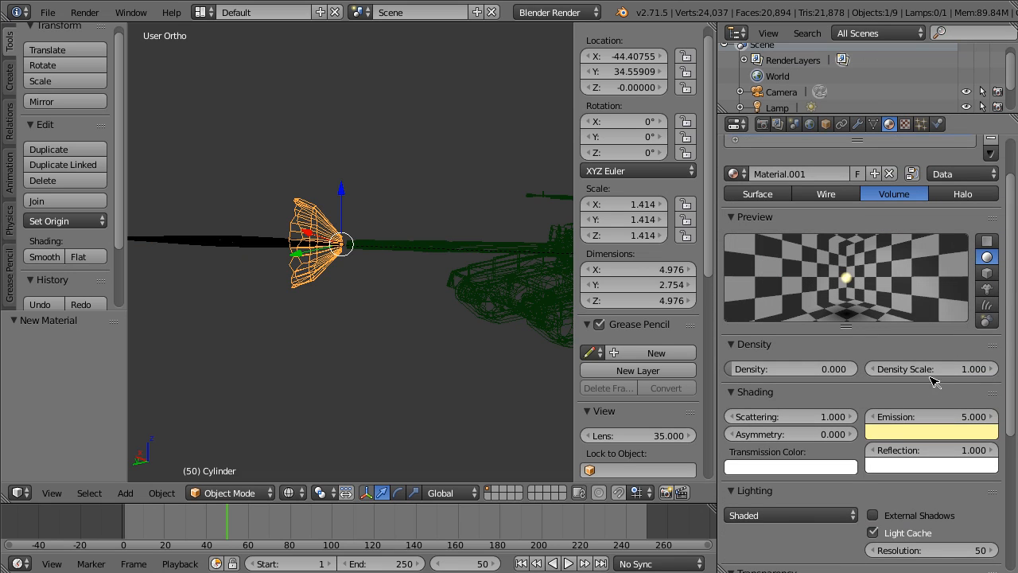
- Try a density scale of 0 on the flash cone's material with a test render of frame 50
click(923, 369)
text(0)
key(Return)
key(F12)
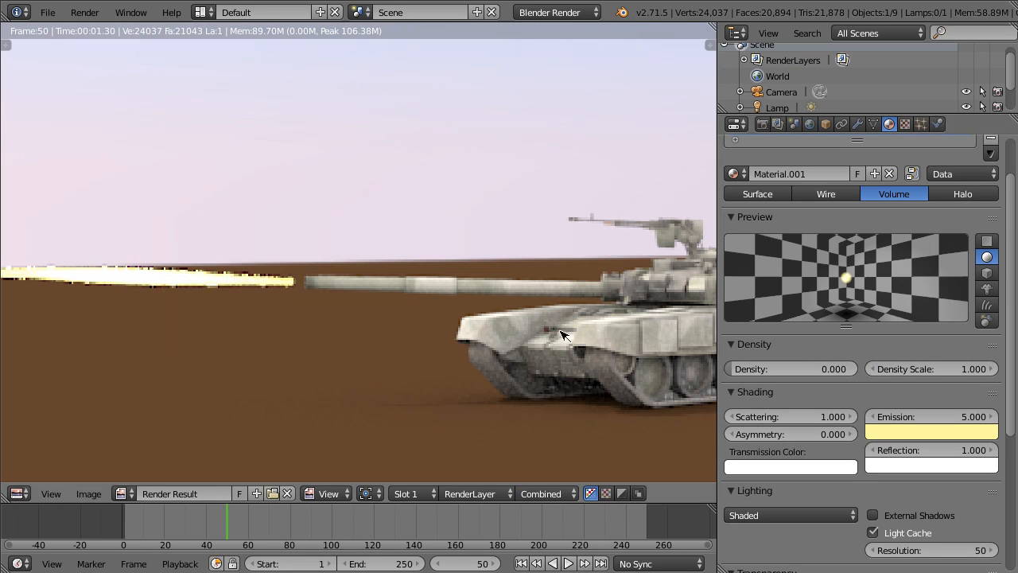
key(Escape)
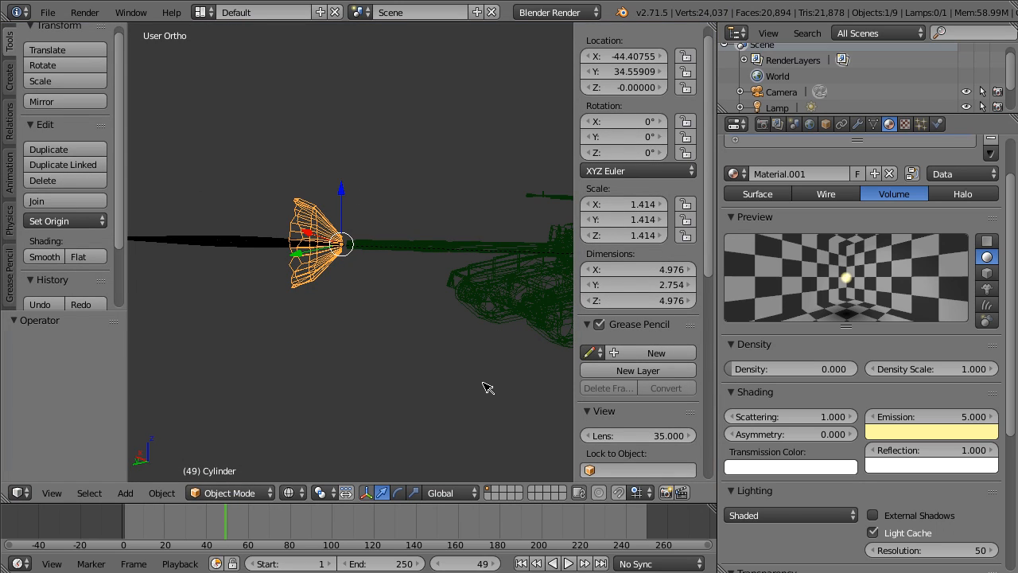
- Keyframe the flash cone material's density scale at 0 on frame 50
key(Right)
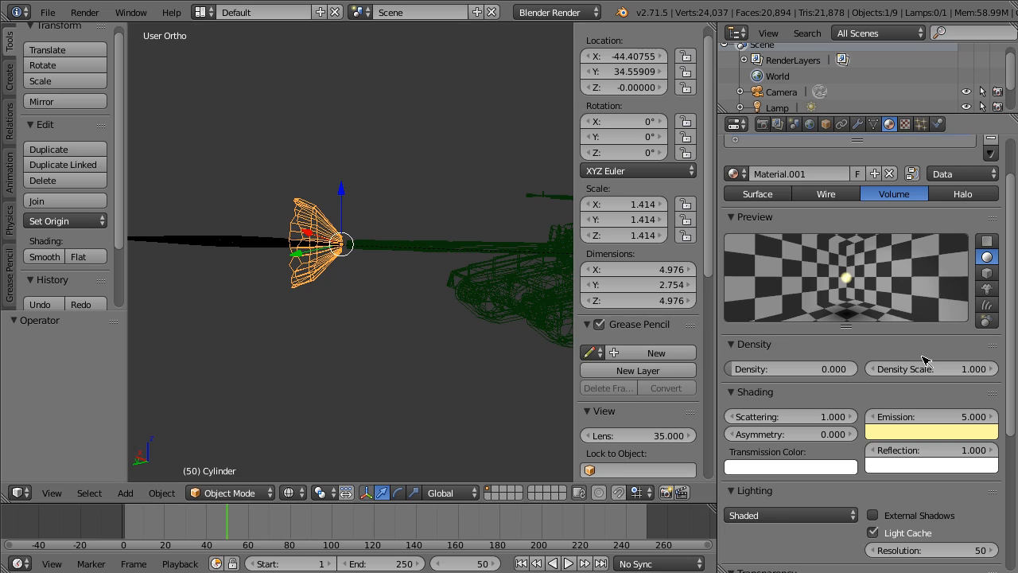
click(930, 368)
key(Return)
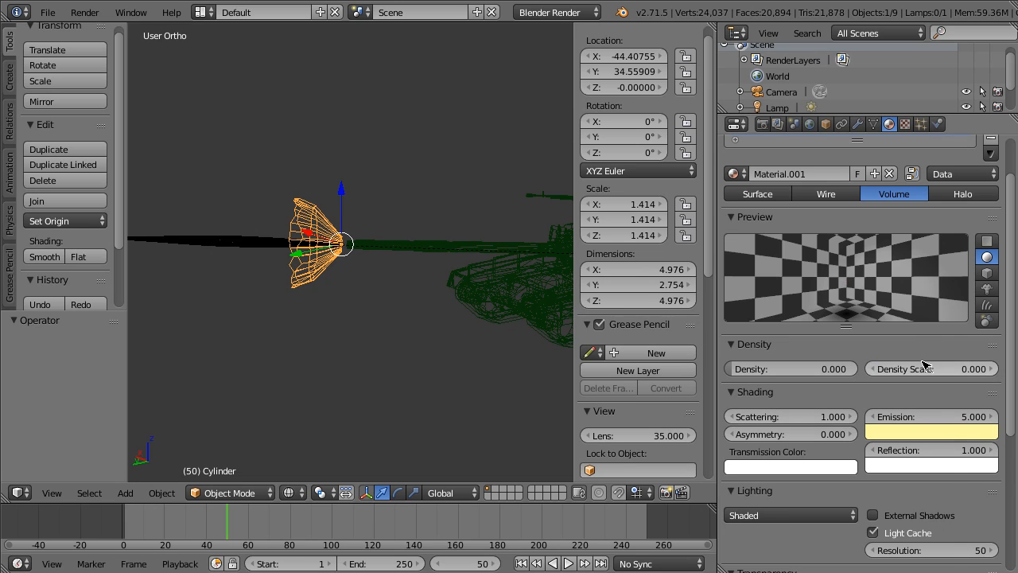
right_click(914, 367)
click(863, 347)
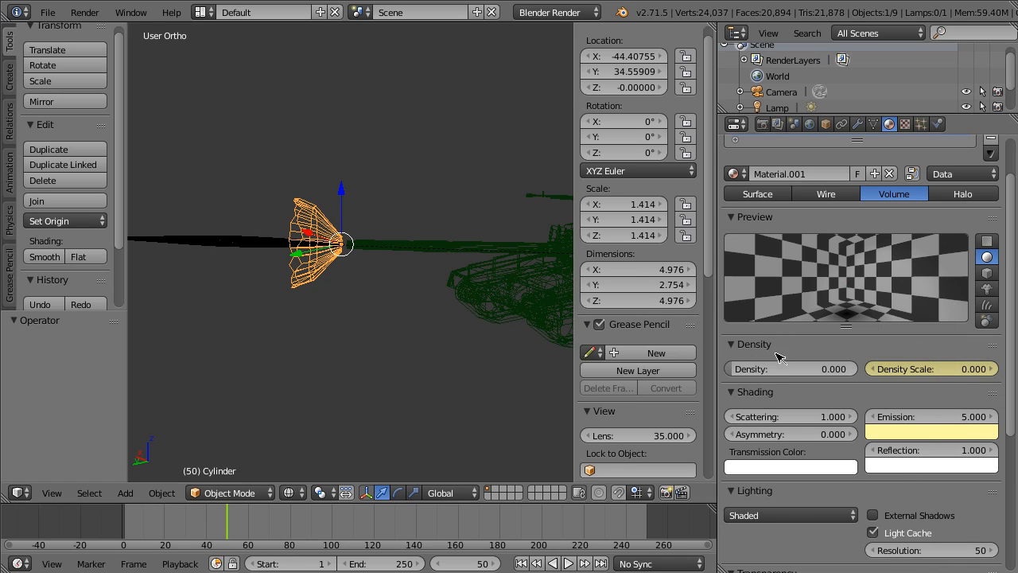
- Keyframe the flash cone material's density scale at 1 on frame 51
key(Right)
click(956, 368)
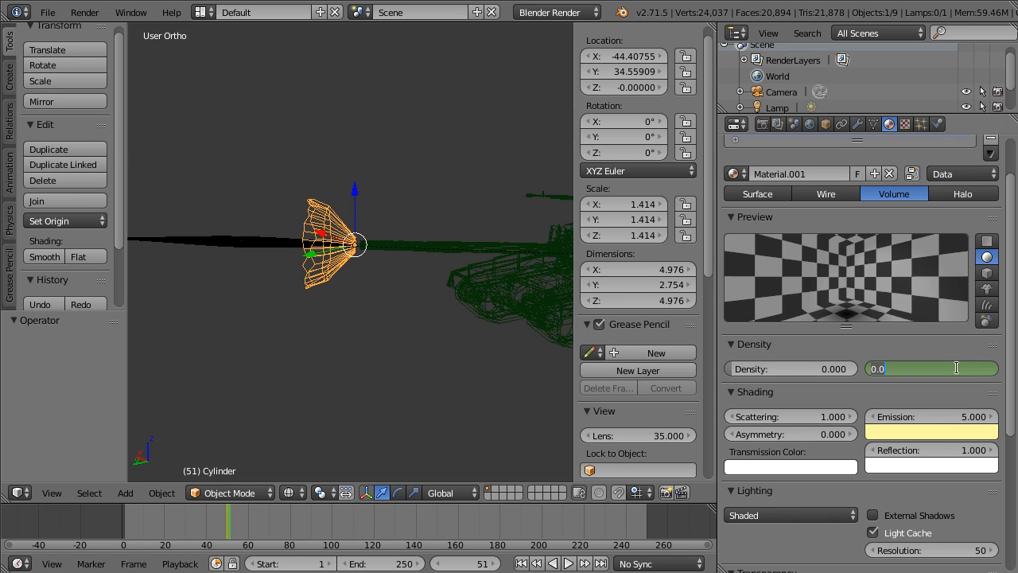
text(1)
key(Return)
right_click(954, 368)
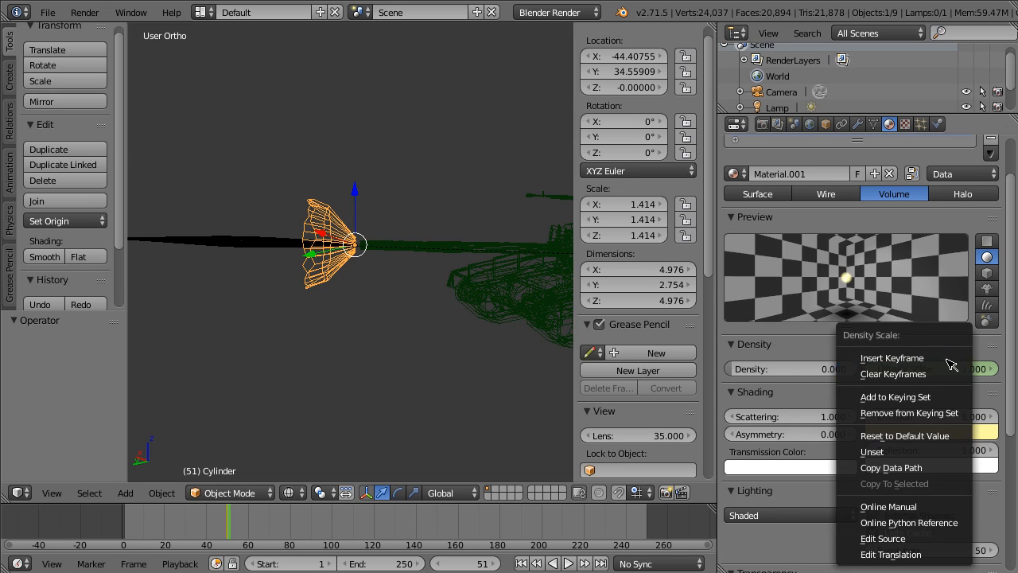
click(951, 358)
- Keyframe the flash cone material's density scale at 0 on frame 53
key(Right)
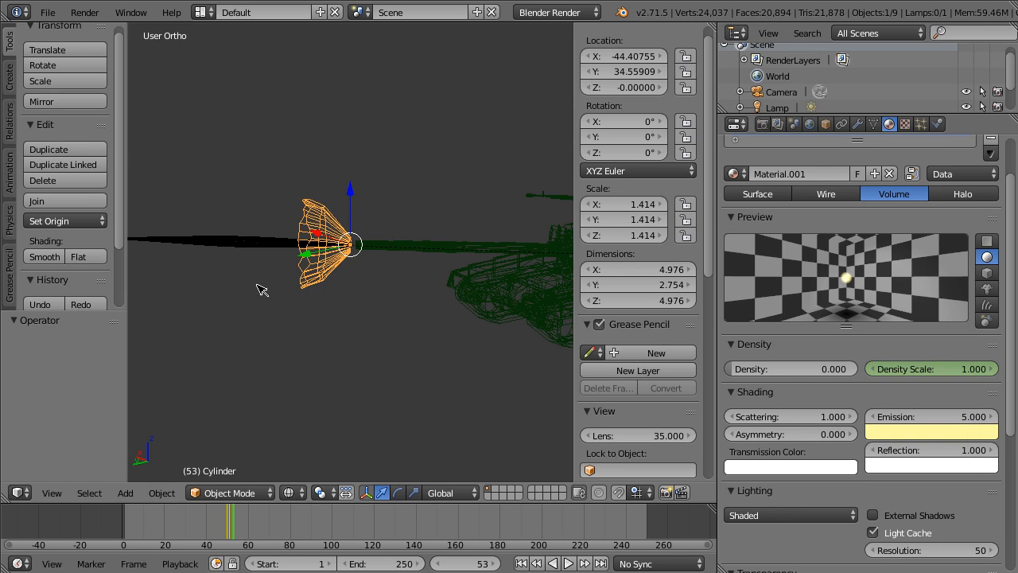
key(Right)
click(936, 368)
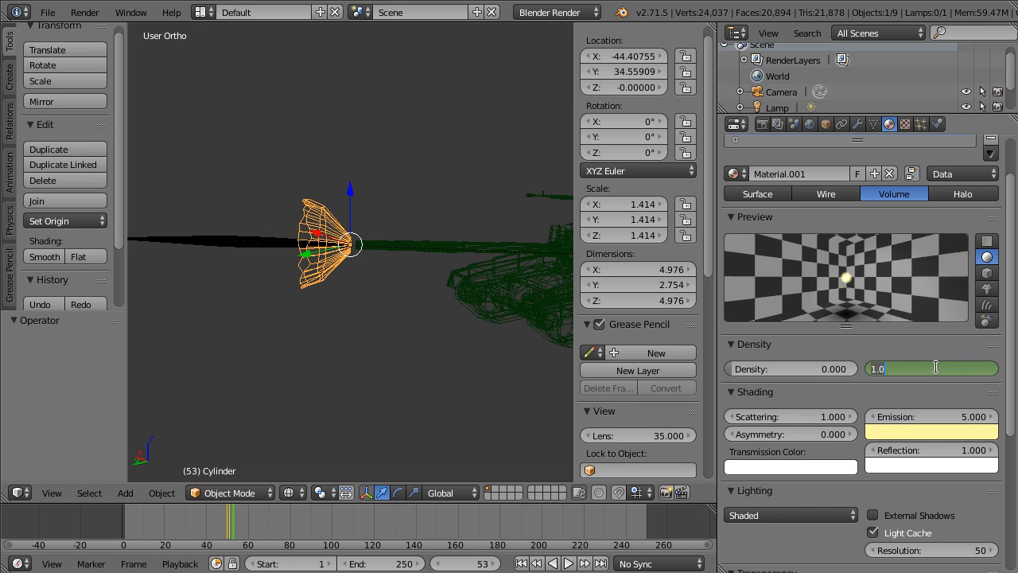
key(Return)
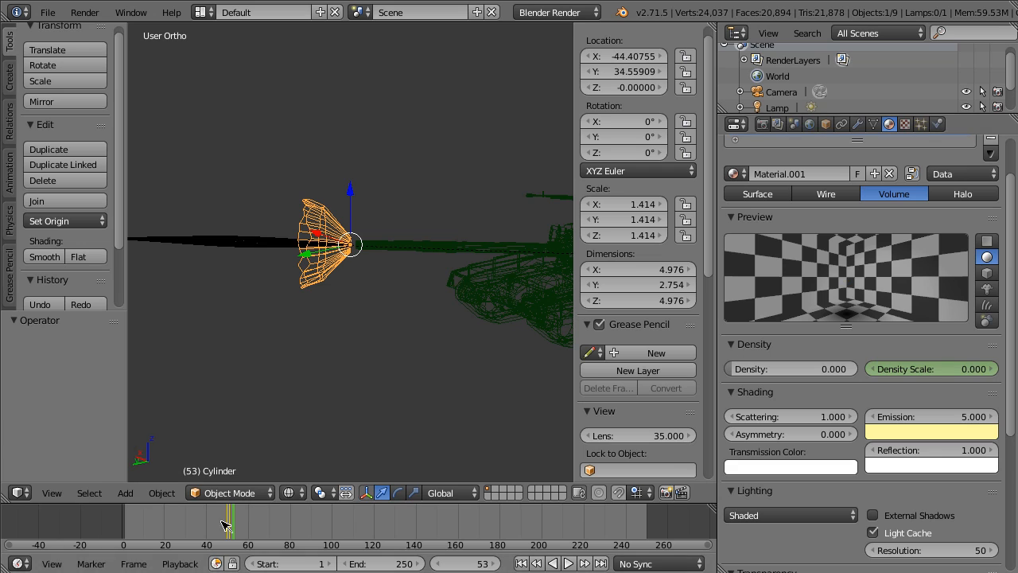
right_click(912, 366)
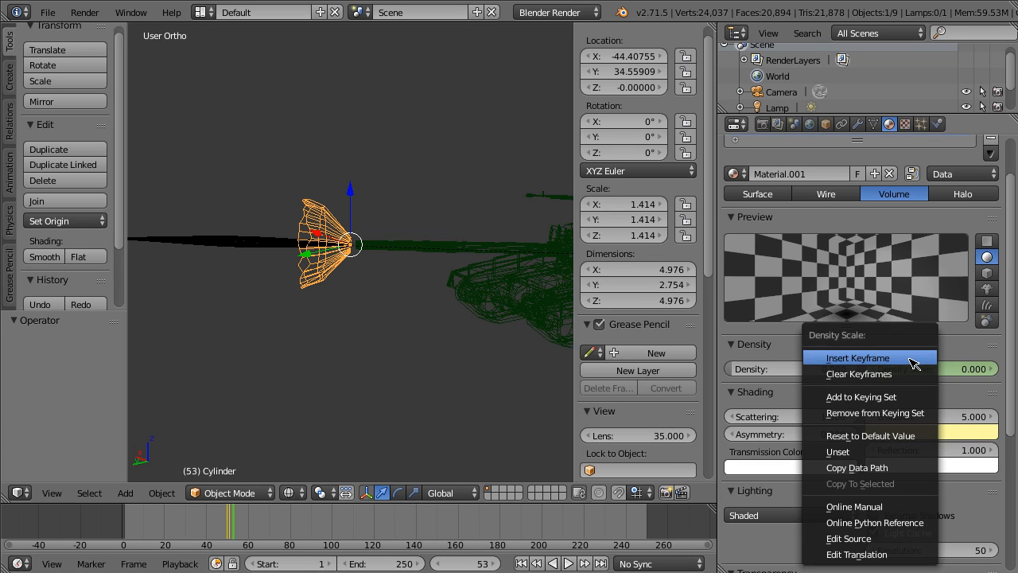
click(911, 358)
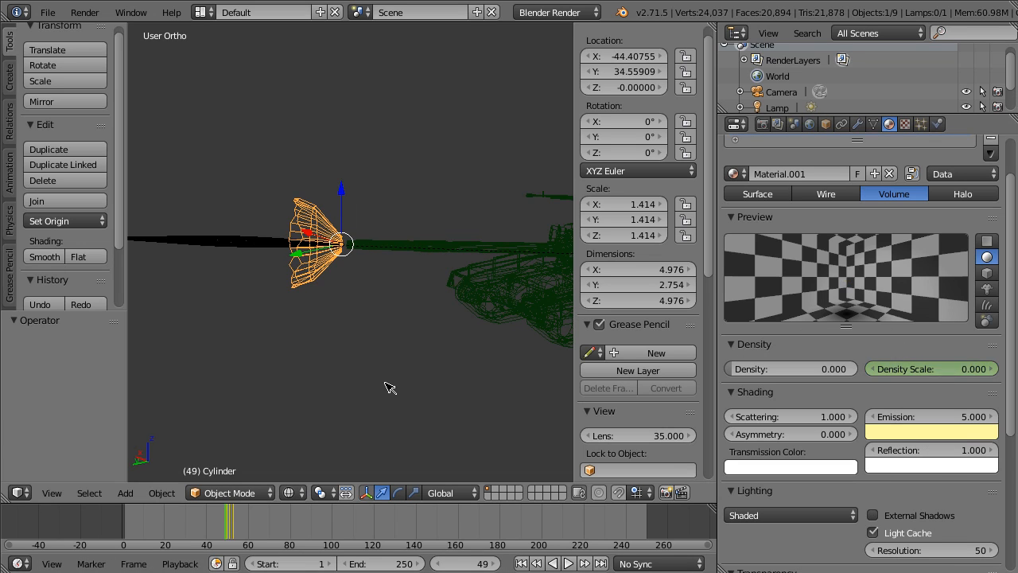
- Render frames 52 and 53 to check how the flash cone fades
key(F12)
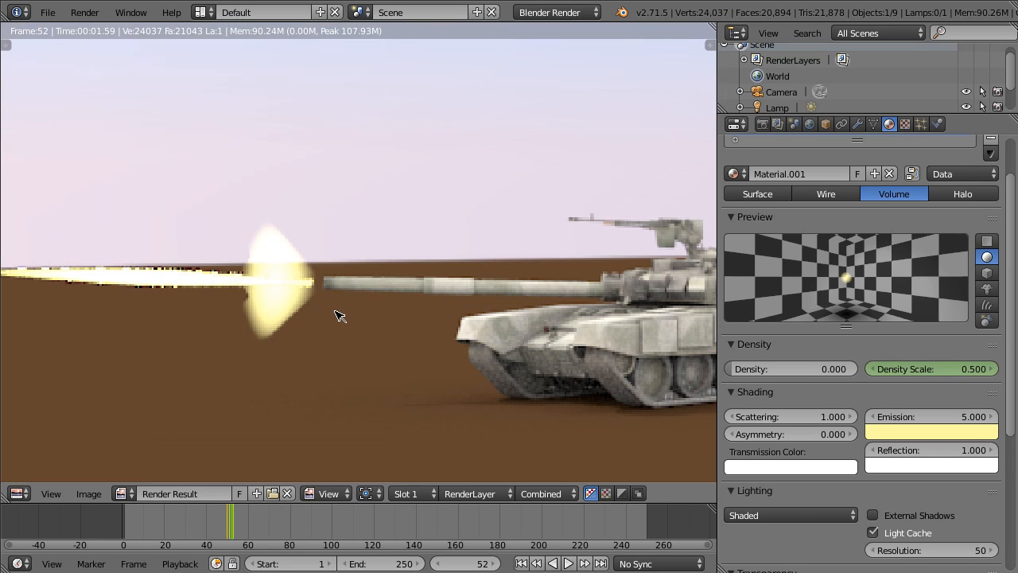
key(Escape)
key(ctrl+z)
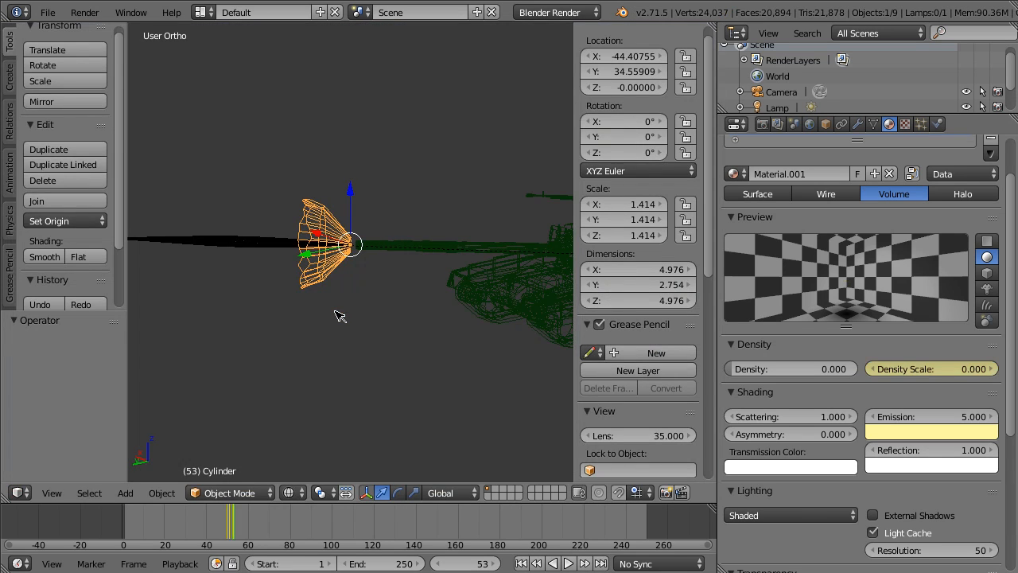
key(F12)
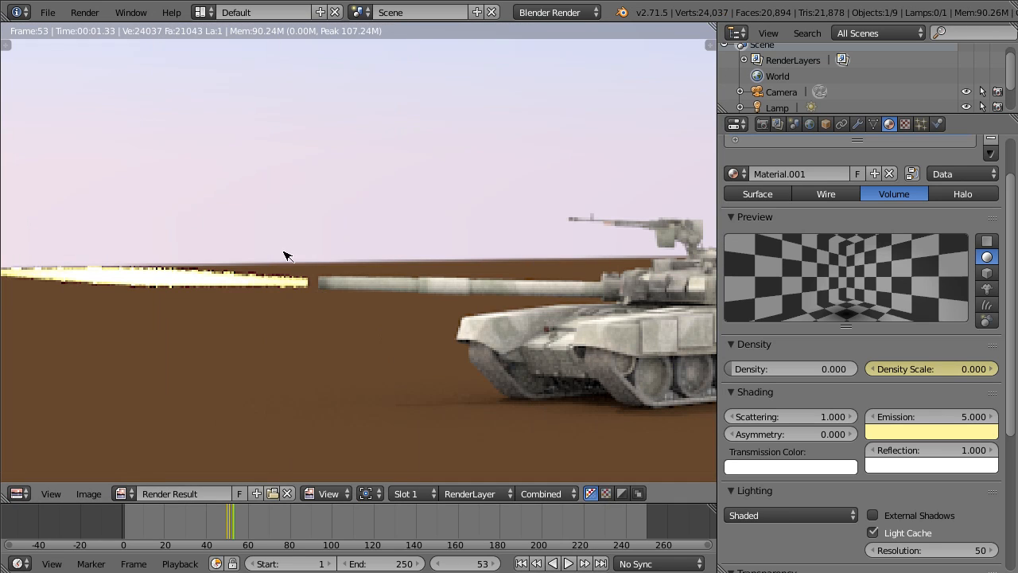
key(Escape)
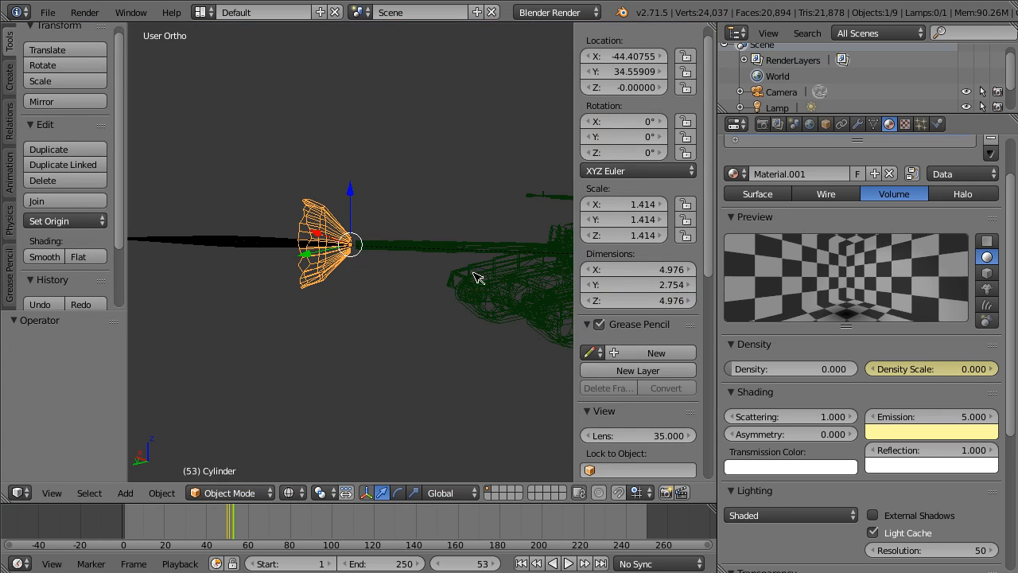
- Select the long flame and keyframe its material's density scale at 0 on frame 50
right_click(274, 249)
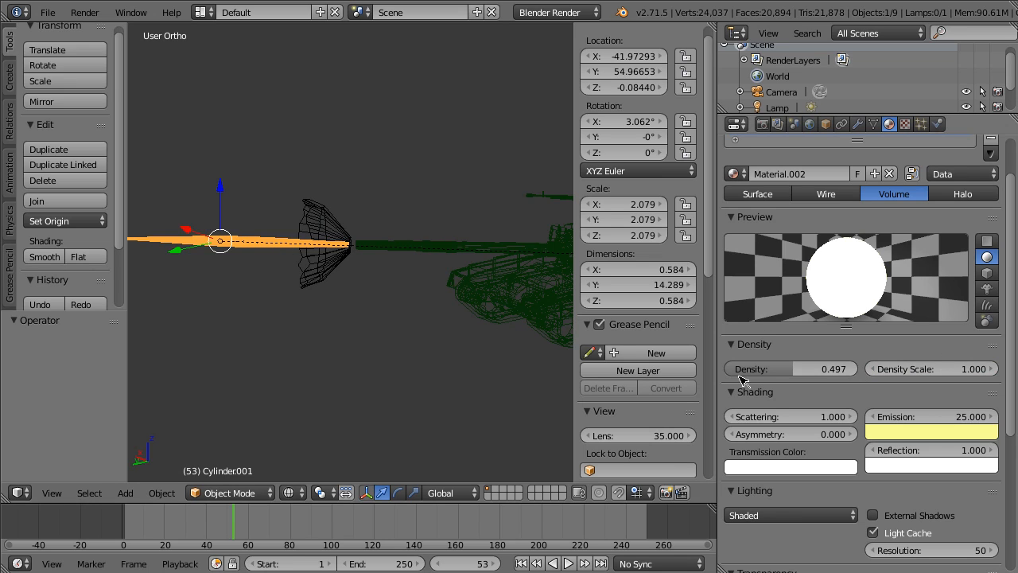
key(Left)
key(Left)
key(Left)
key(Left)
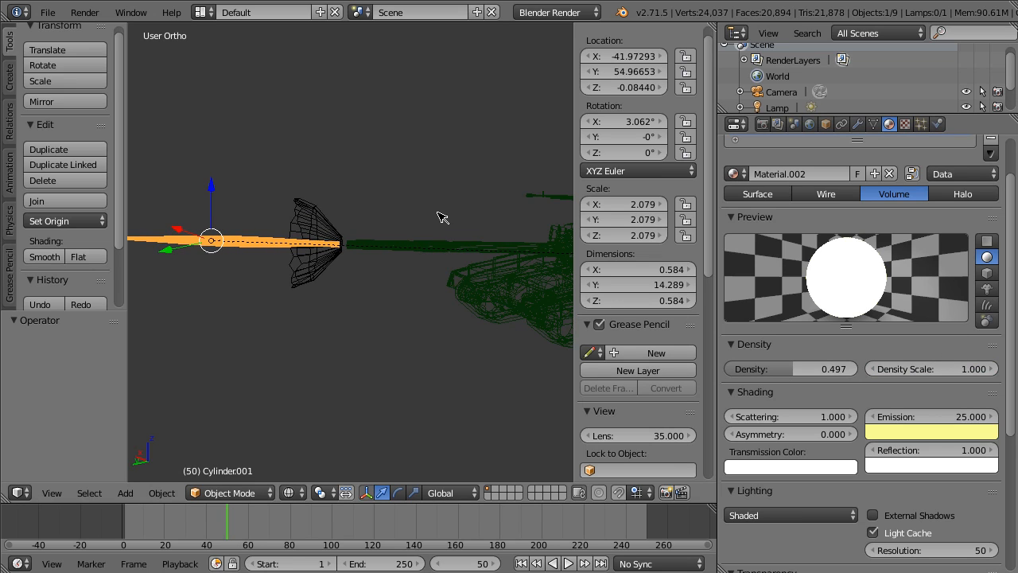
key(Right)
key(Left)
click(920, 369)
text(0)
key(Return)
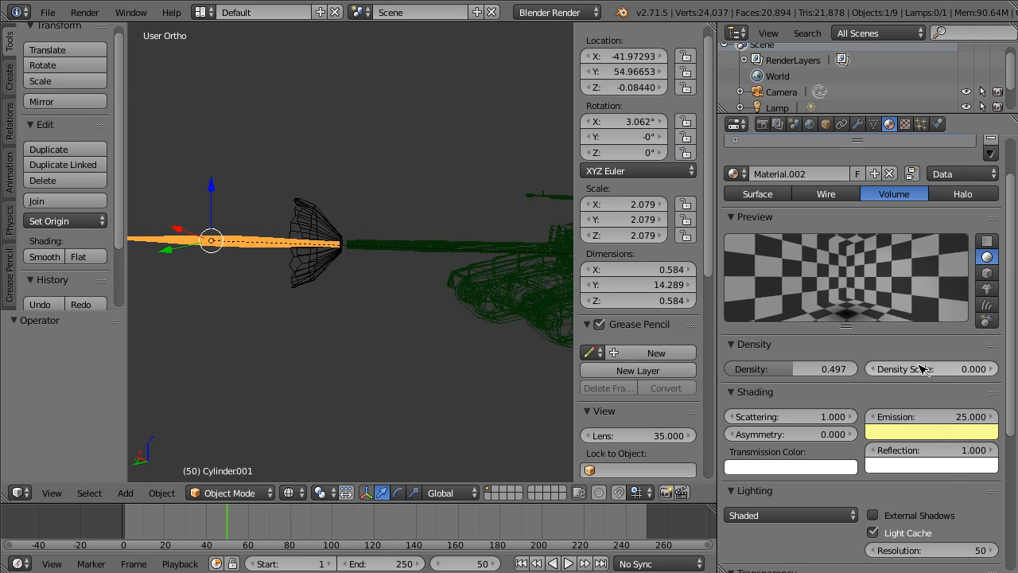
right_click(915, 364)
key(Escape)
- Keyframe the long flame material's density scale at 1 on frame 51
key(Right)
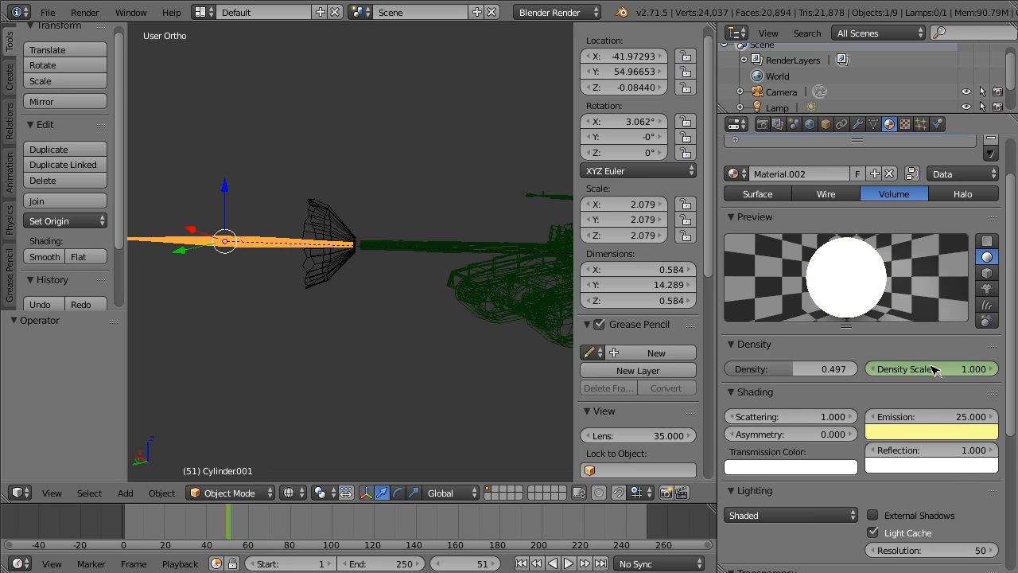
right_click(926, 357)
click(931, 357)
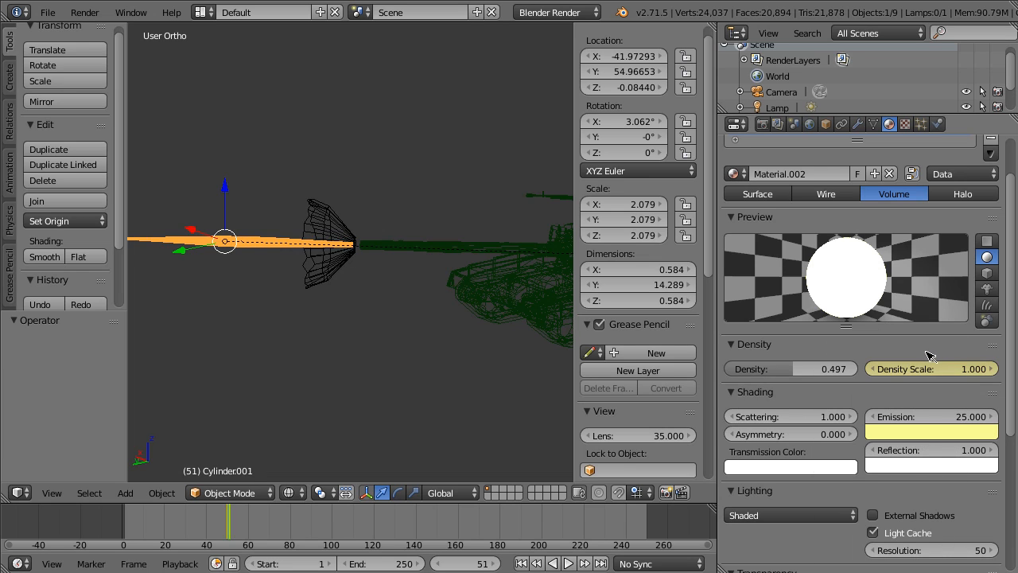
- Keyframe the long flame material's density scale at 0 on frame 53
key(Right)
click(925, 365)
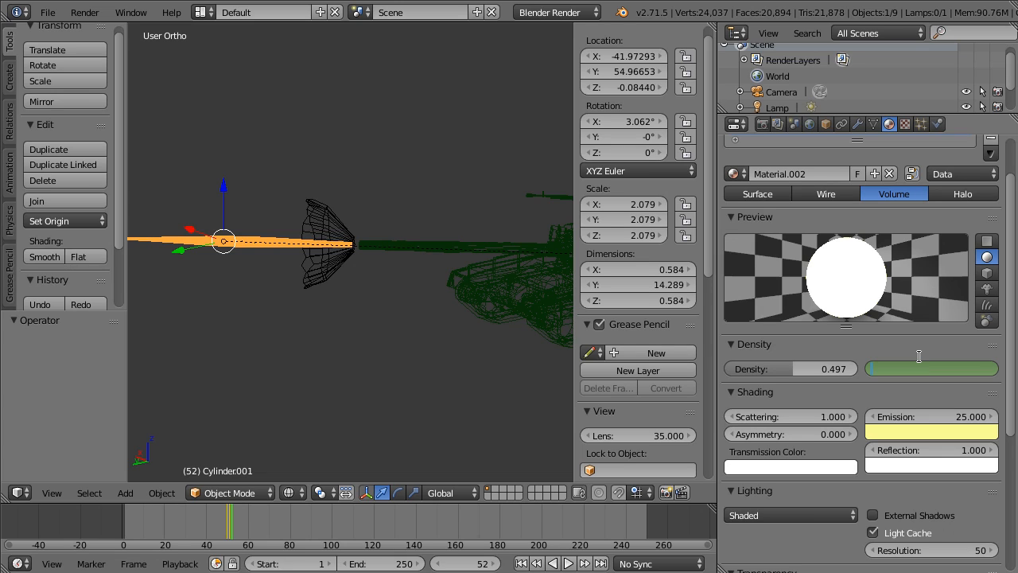
key(Escape)
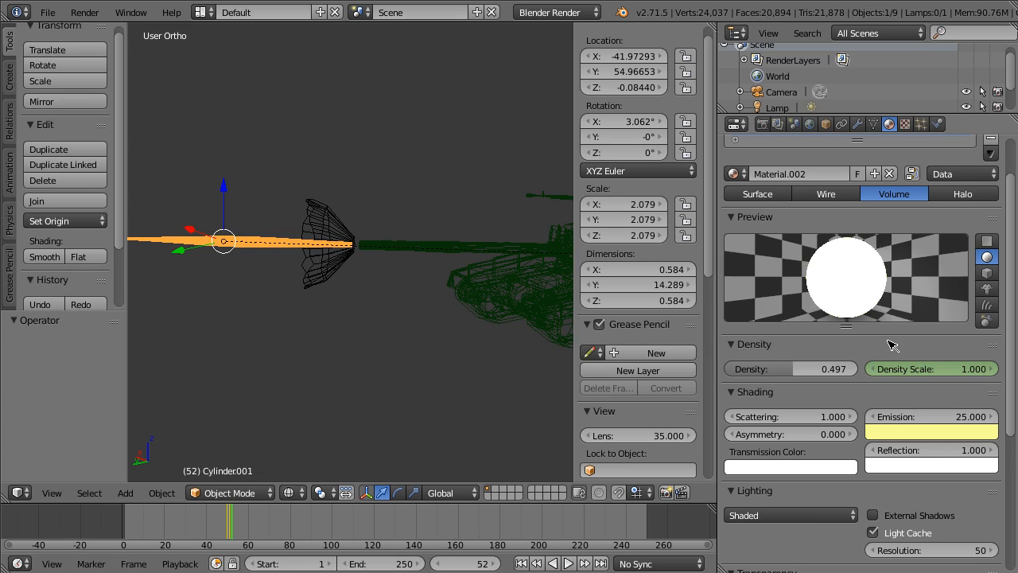
key(Right)
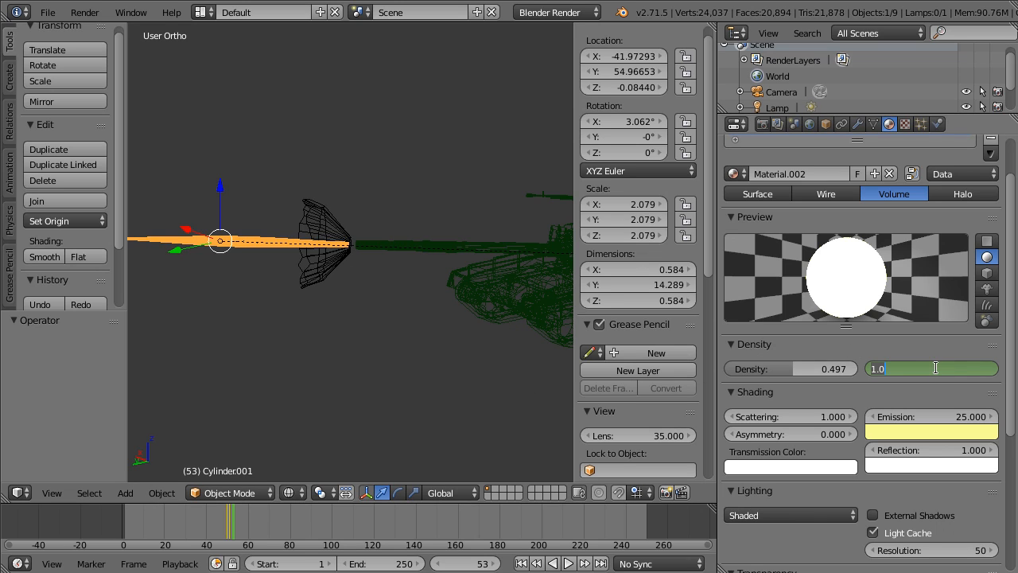
key(Return)
right_click(925, 365)
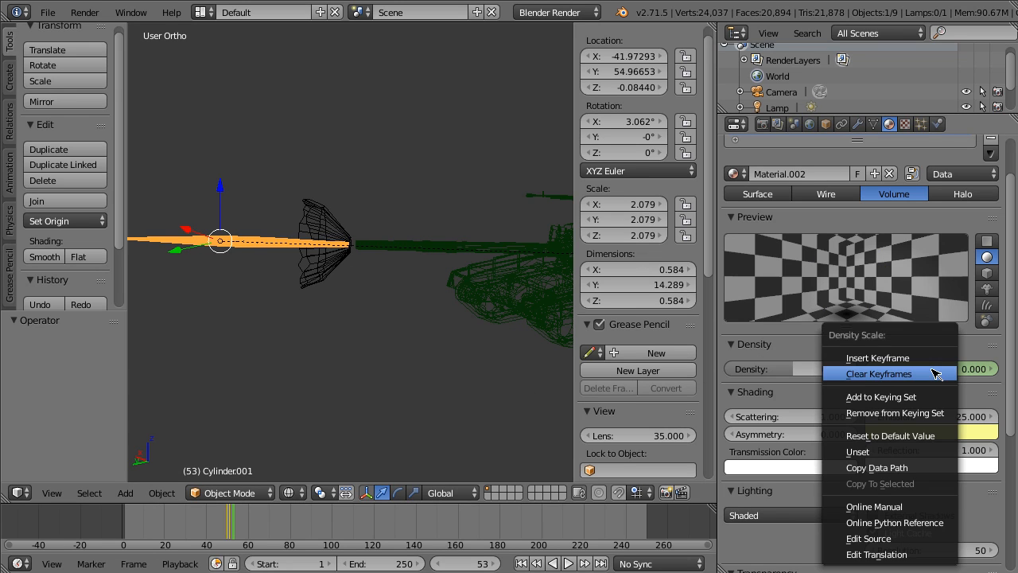
click(923, 359)
- Render frames 50 and 51 to check how the muzzle flash appears
mouse_move(249, 525)
mouse_down()
mouse_move(204, 523)
mouse_move(253, 520)
mouse_move(230, 523)
mouse_up()
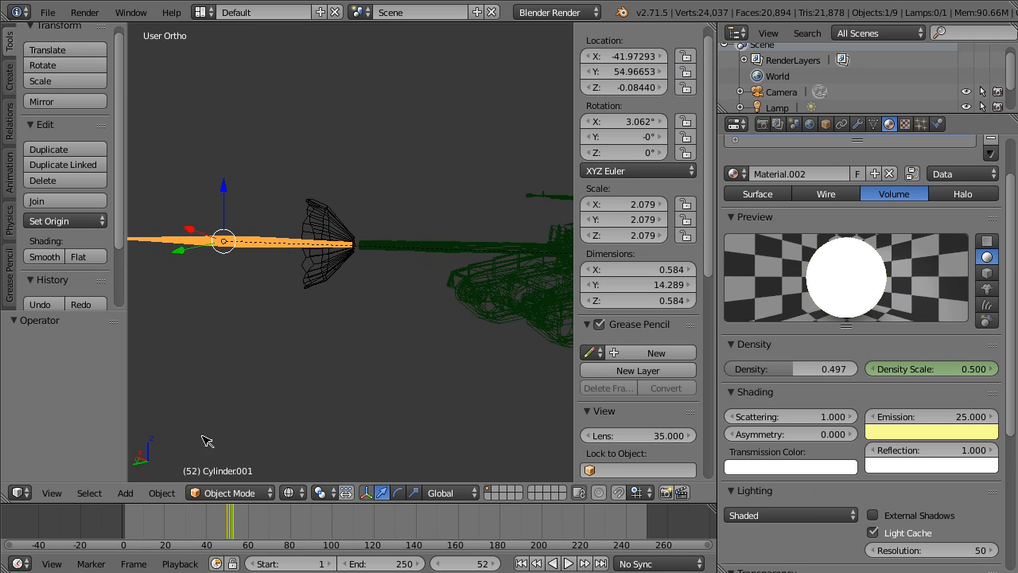
key(Left)
key(Left)
key(F12)
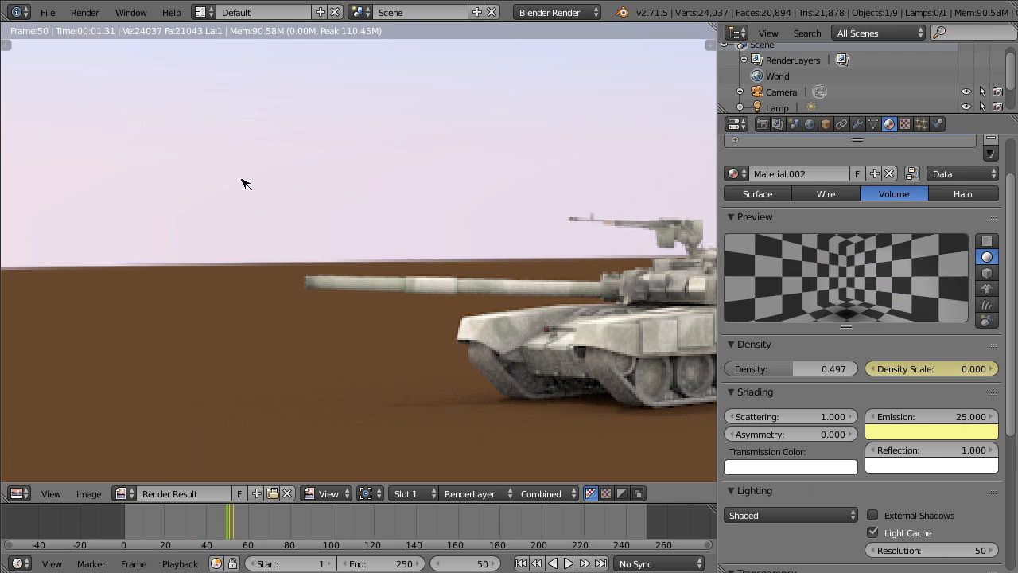
scroll(461, 130, down, 2)
key(Escape)
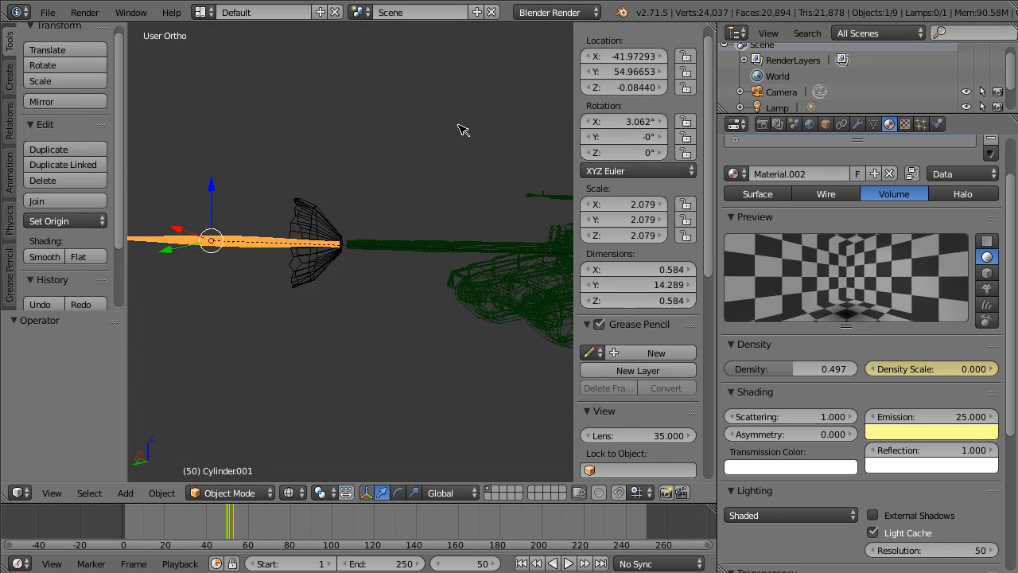
key(Right)
key(F12)
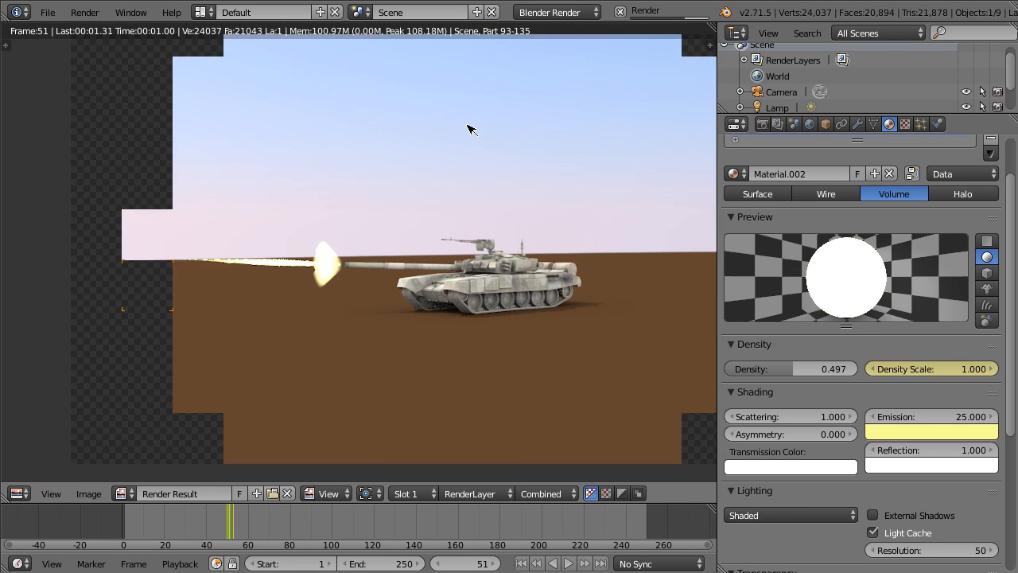
scroll(467, 129, up, 4)
scroll(434, 157, down, 2)
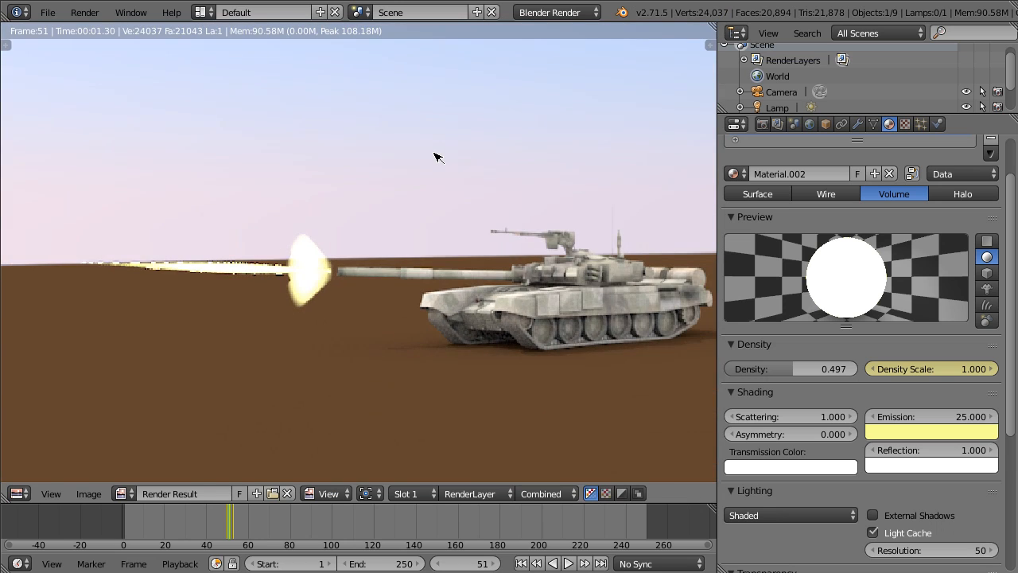
- Render frame 55 to check the tank after the flash fades
key(Escape)
key(Right)
key(Right)
key(Right)
key(Right)
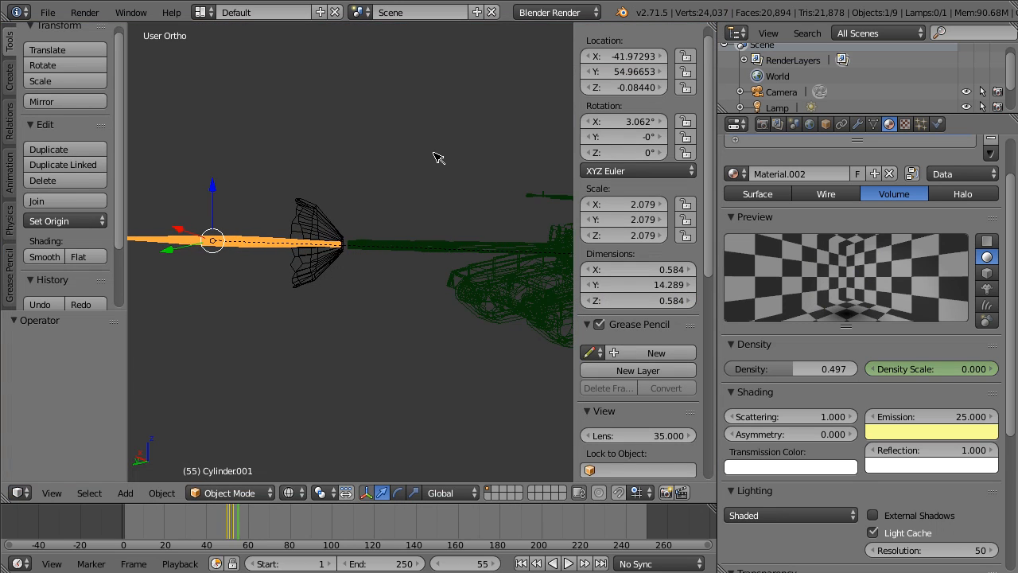
key(F12)
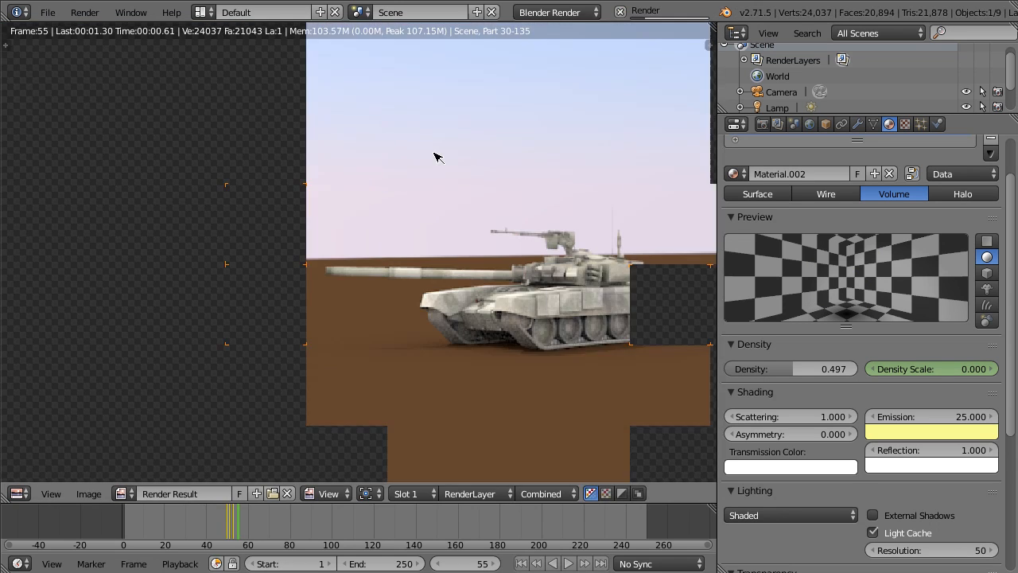
key(Escape)
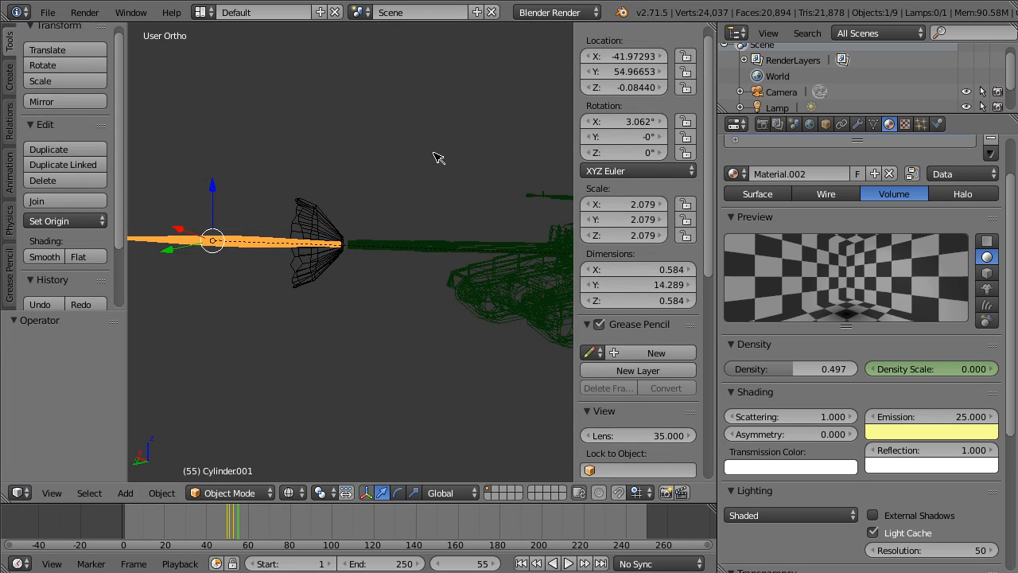
- Select the camera and switch to the Animation screen layout
scroll(422, 151, down, 4)
scroll(393, 136, up, 2)
scroll(374, 183, down, 2)
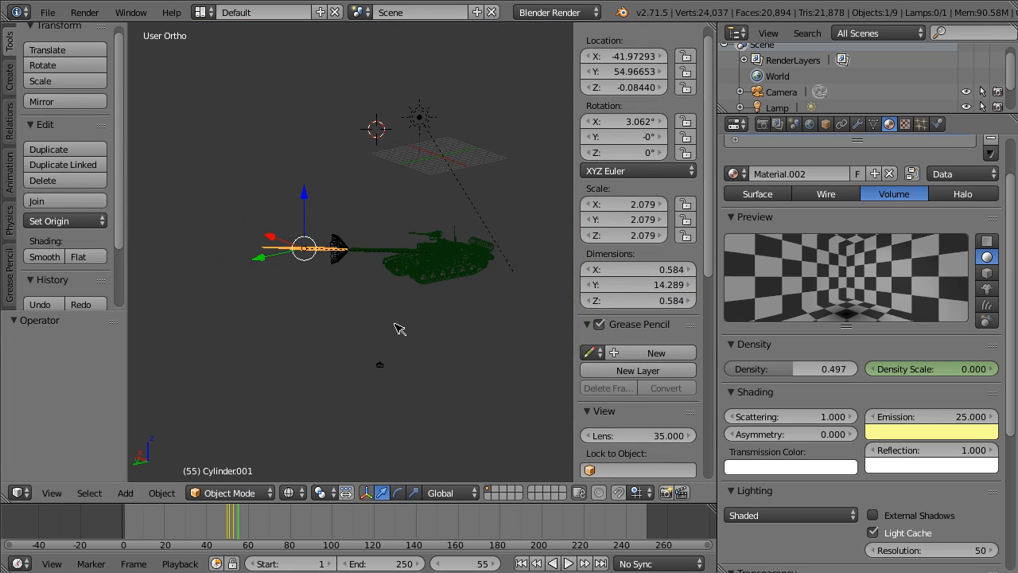
right_click(385, 372)
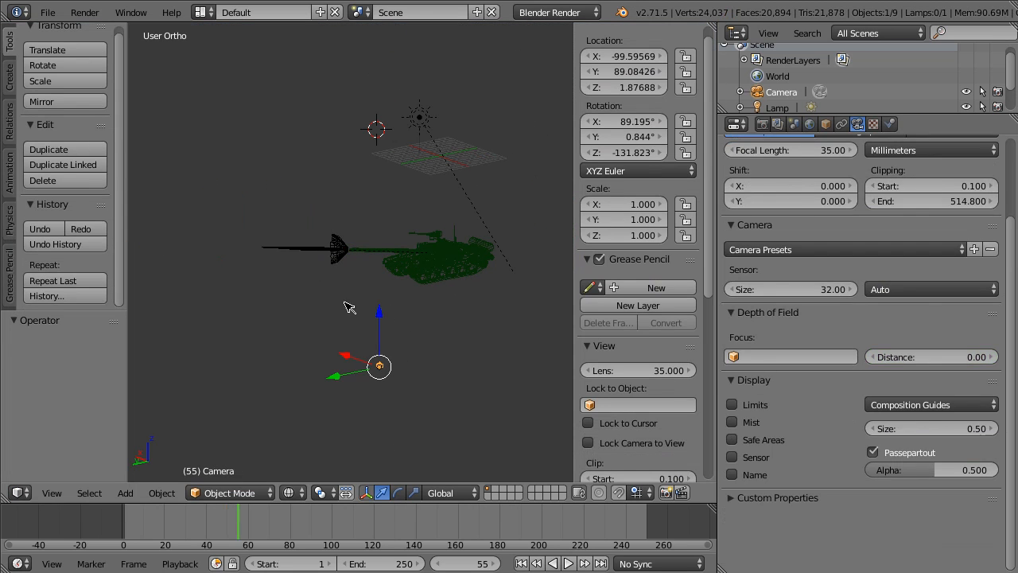
click(204, 12)
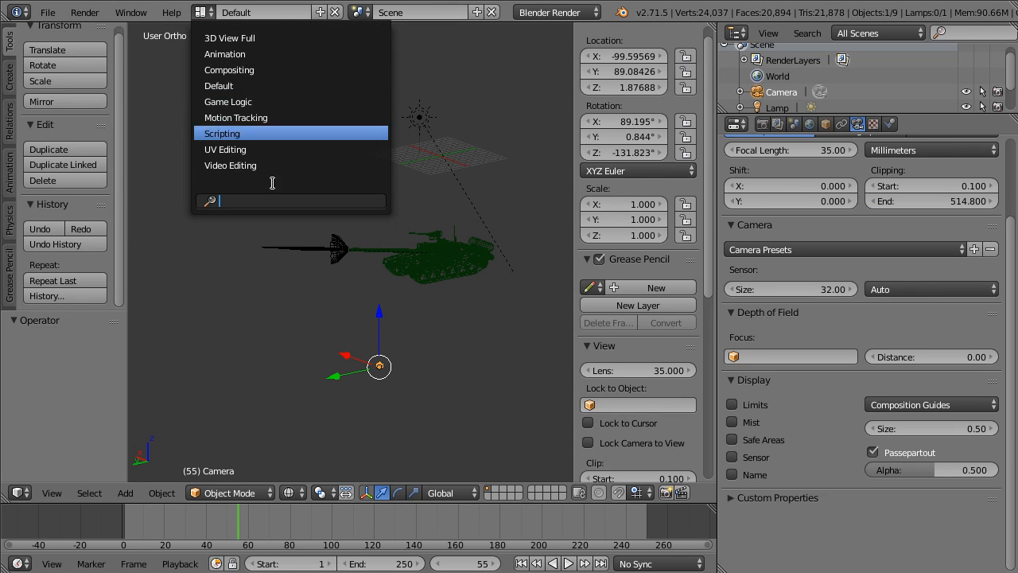
click(226, 54)
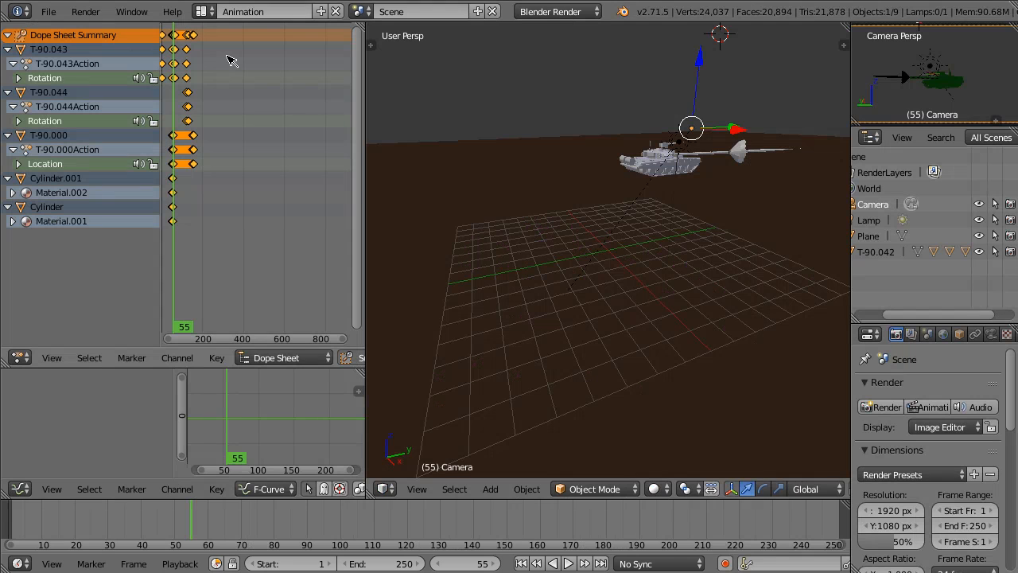
- Show the large 3D viewport through the active camera
scroll(618, 262, down, 6)
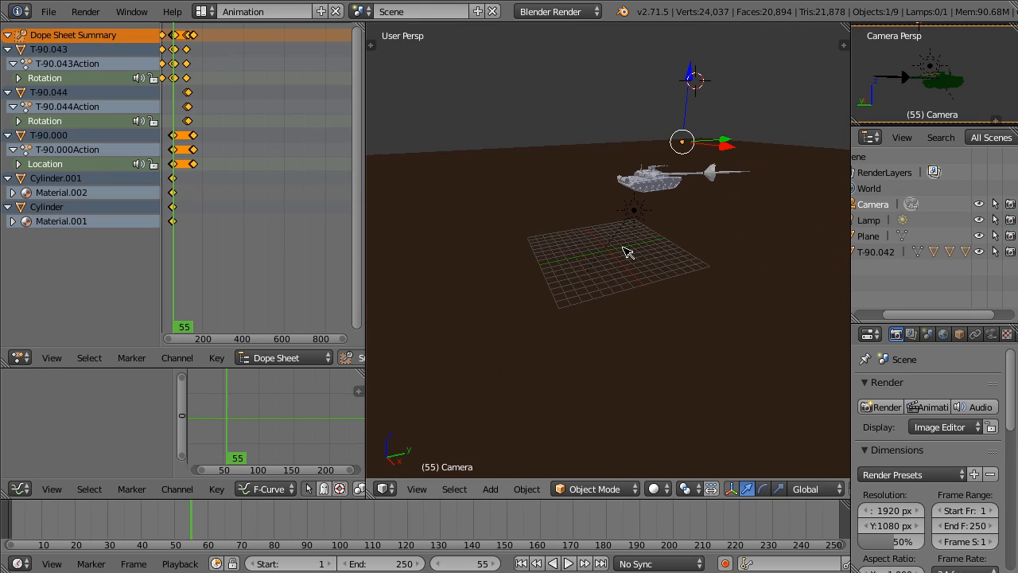
click(417, 489)
click(461, 430)
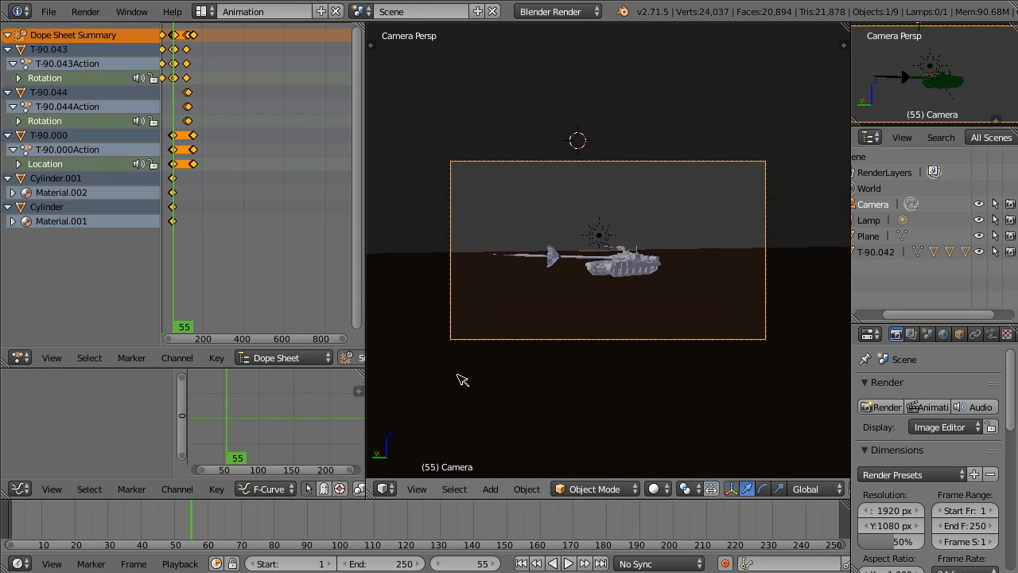
scroll(462, 380, down, 3)
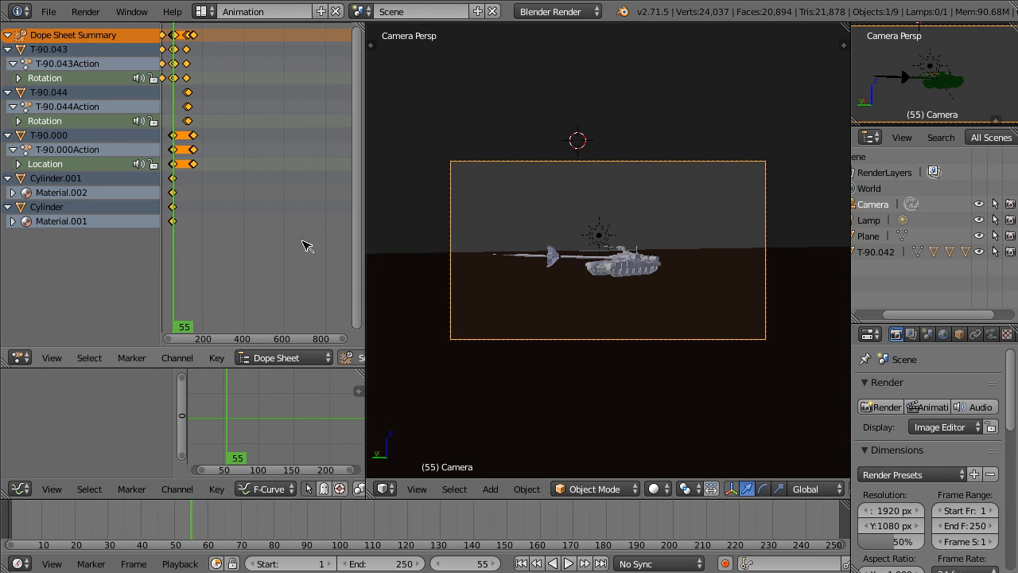
- Go to frame 52, where the gun fires, and insert a rotation keyframe on the camera
drag(193, 528, 177, 525)
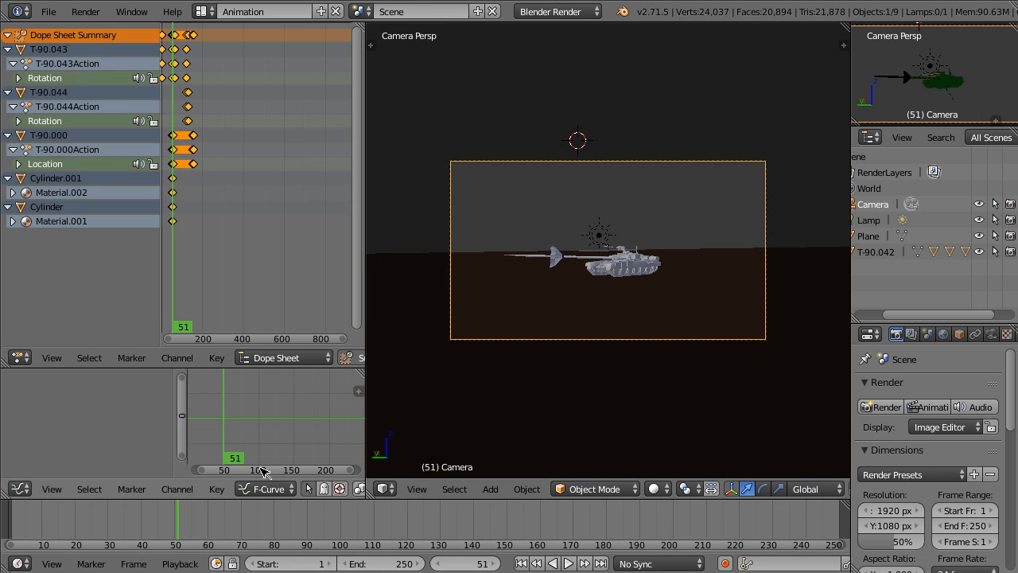
scroll(506, 222, up, 5)
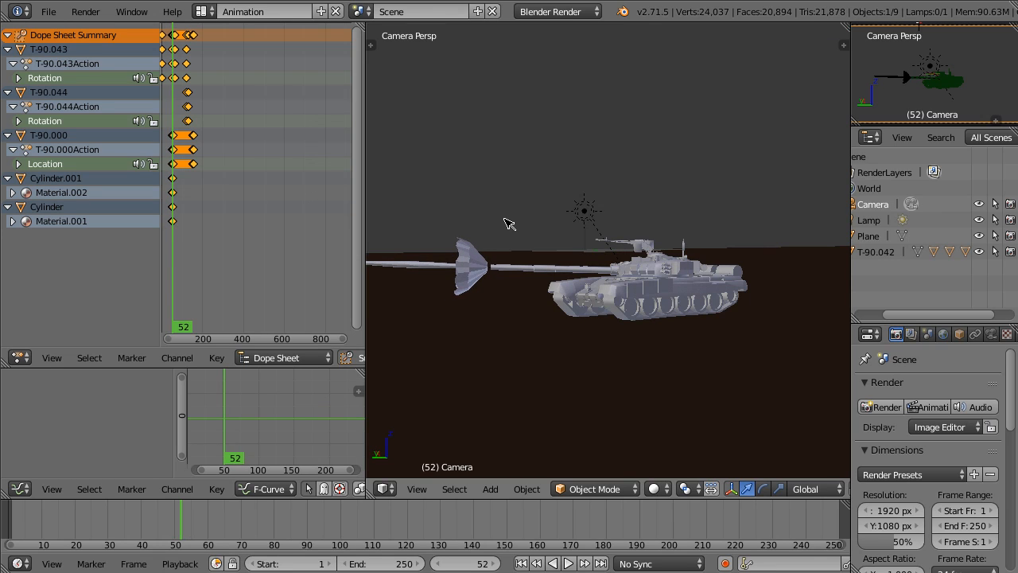
scroll(509, 223, up, 1)
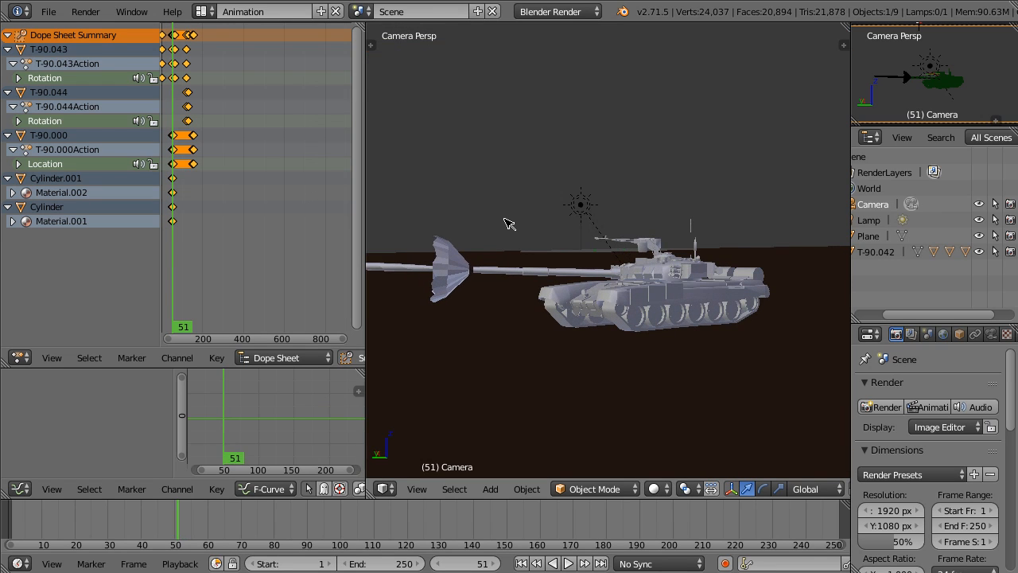
key(Left)
key(Right)
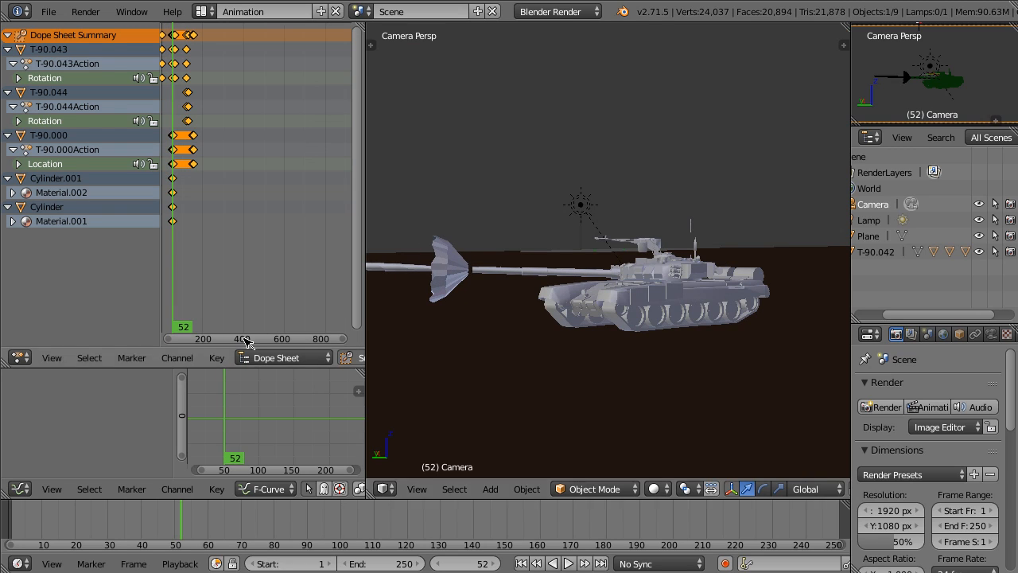
click(177, 489)
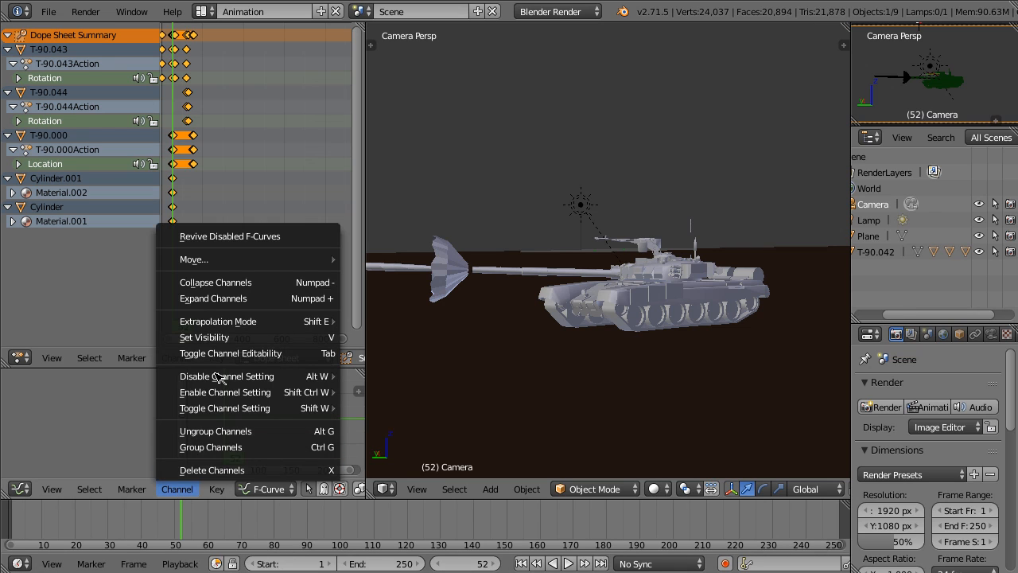
scroll(596, 211, down, 8)
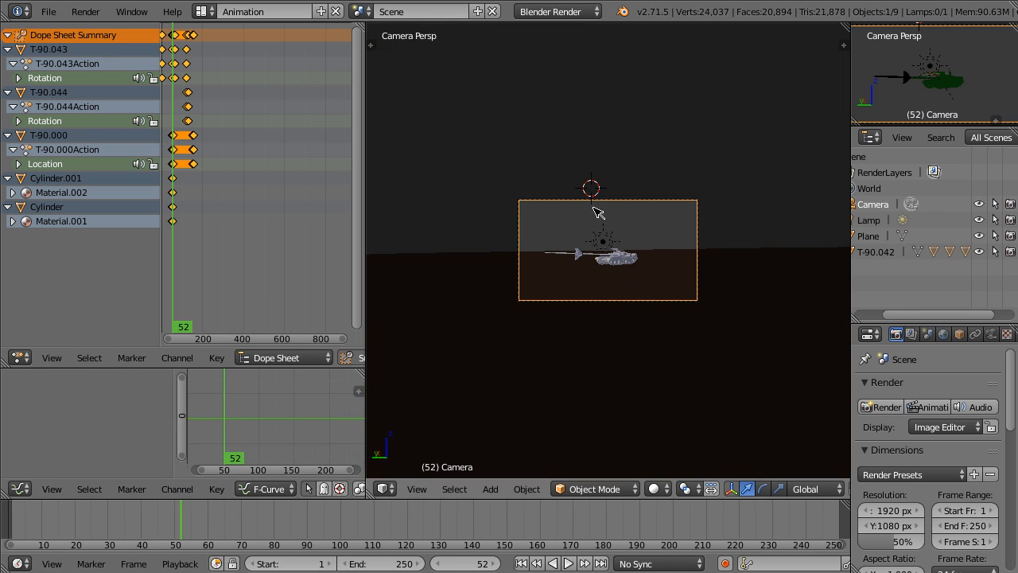
mouse_move(357, 392)
mouse_down()
mouse_move(316, 393)
mouse_move(365, 393)
mouse_up()
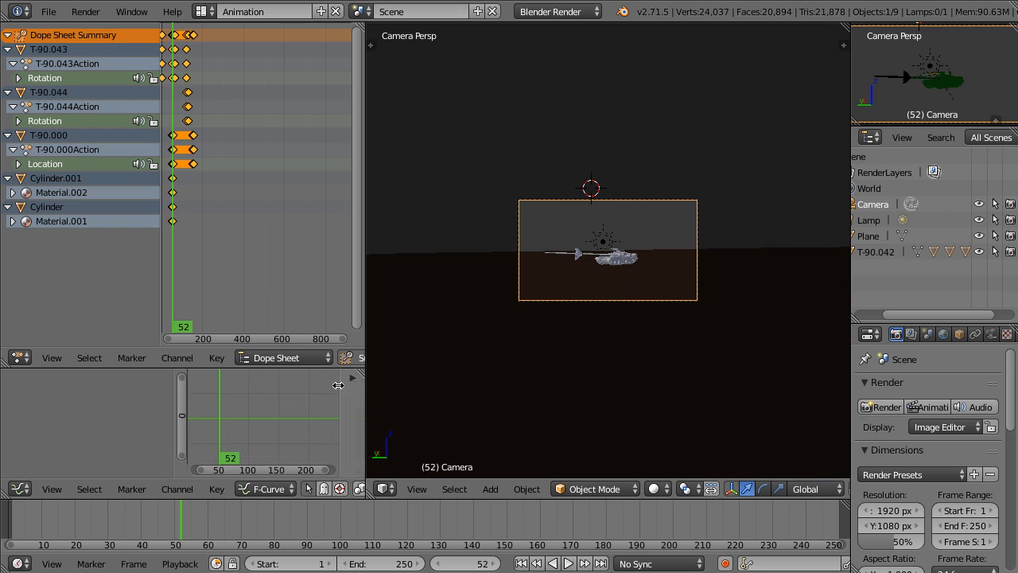
key(i)
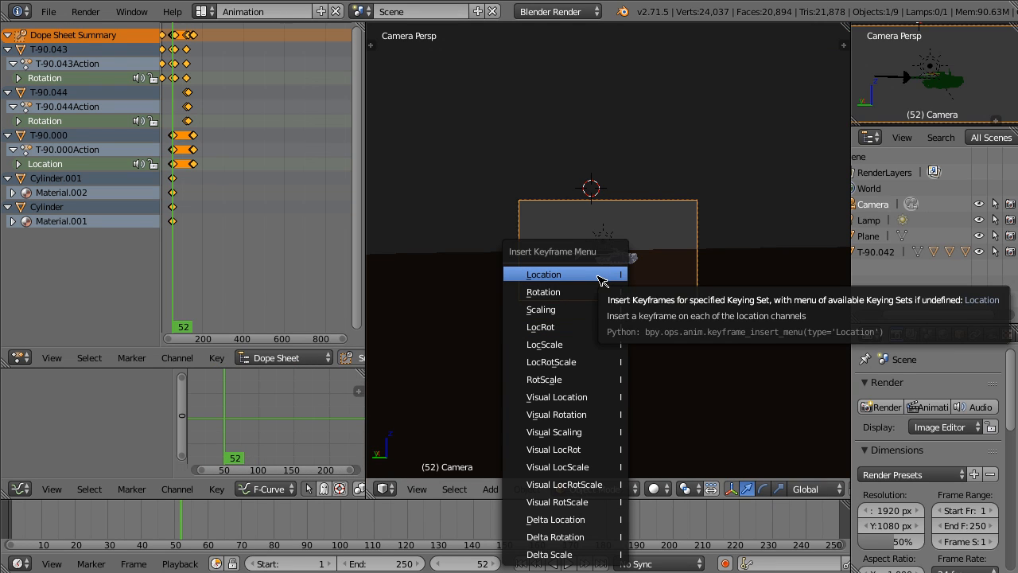
click(602, 293)
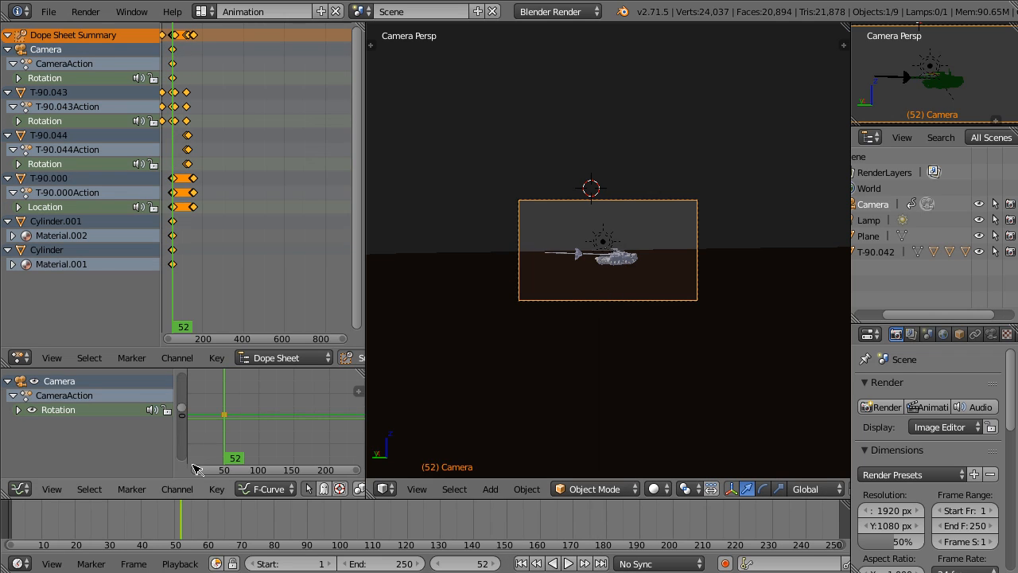
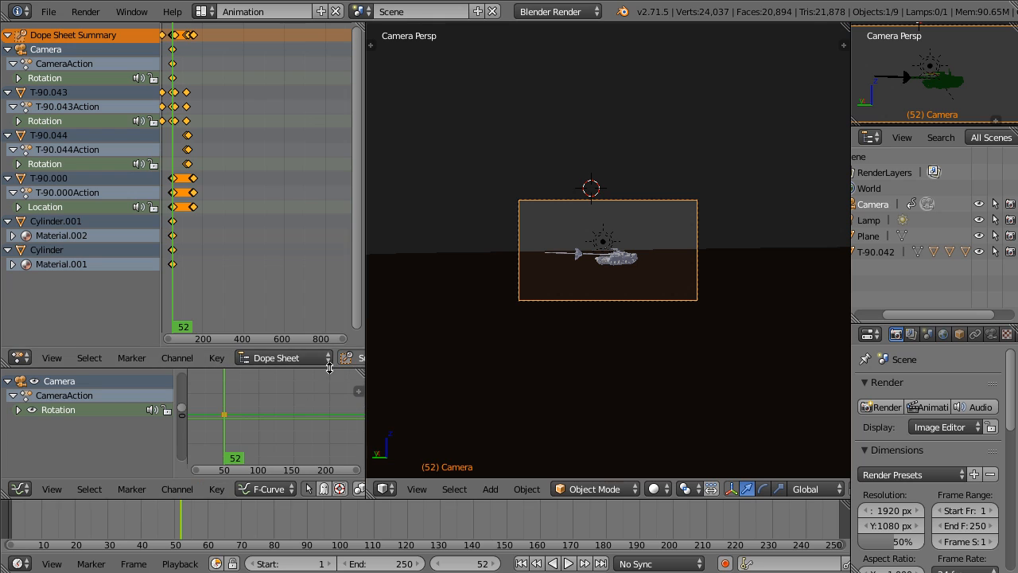
- Enlarge the graph editor and show its curve properties down to the modifiers section
drag(330, 367, 334, 133)
drag(366, 257, 496, 261)
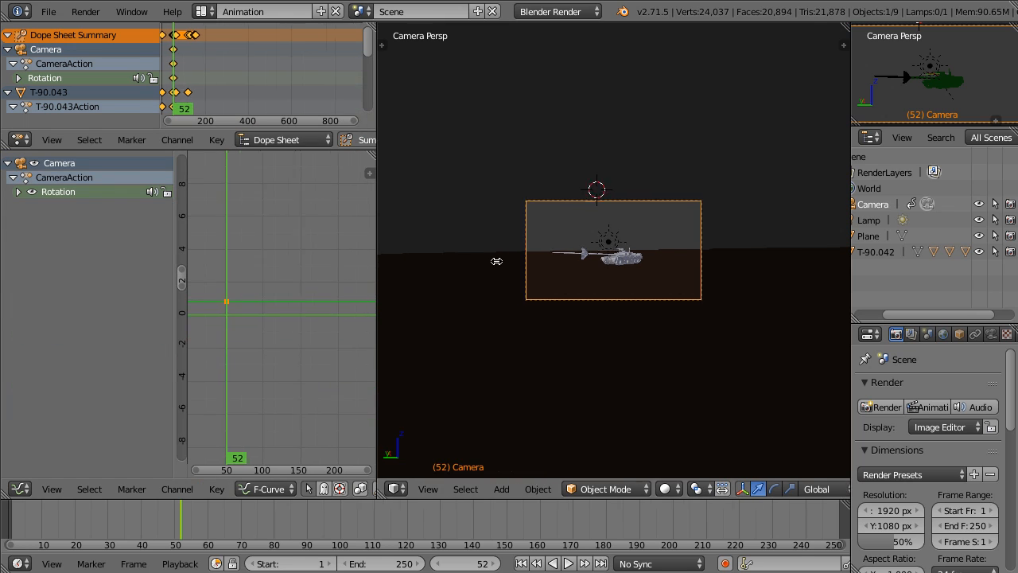
key(n)
drag(421, 238, 341, 238)
scroll(402, 334, down, 2)
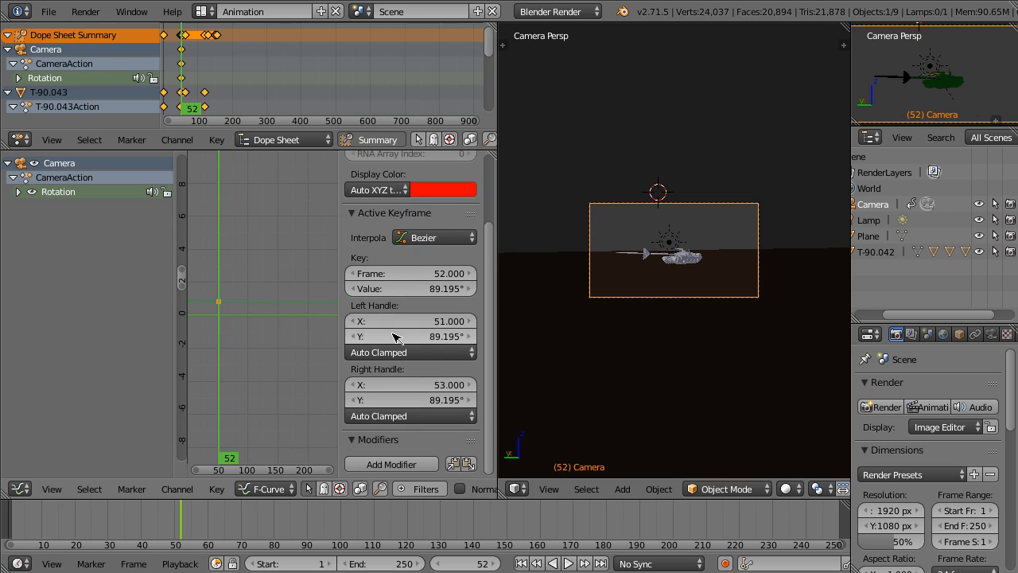
- Add a Noise modifier to the camera's X rotation curve and play the animation to preview the shake
click(405, 467)
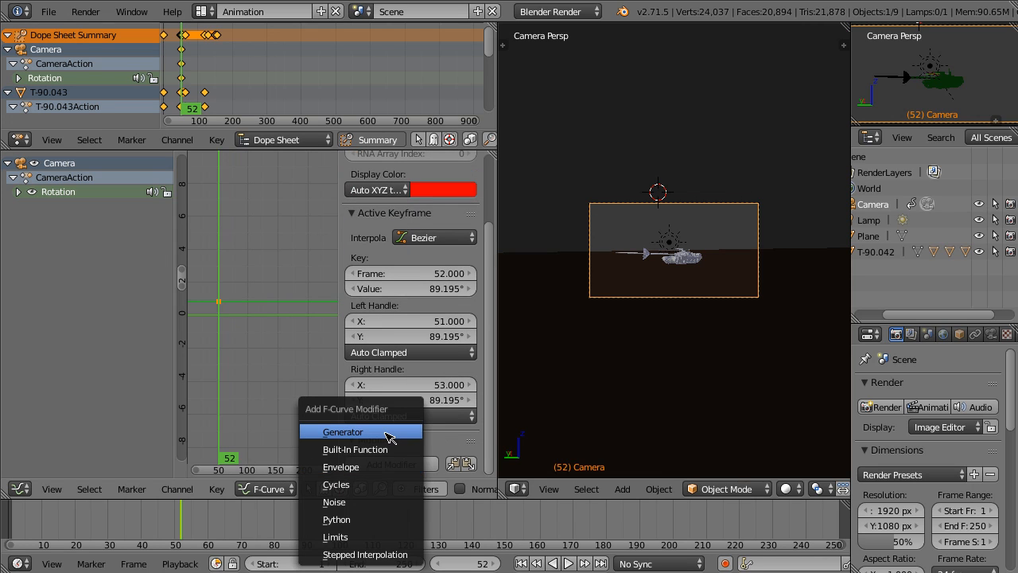
click(386, 485)
scroll(250, 307, up, 2)
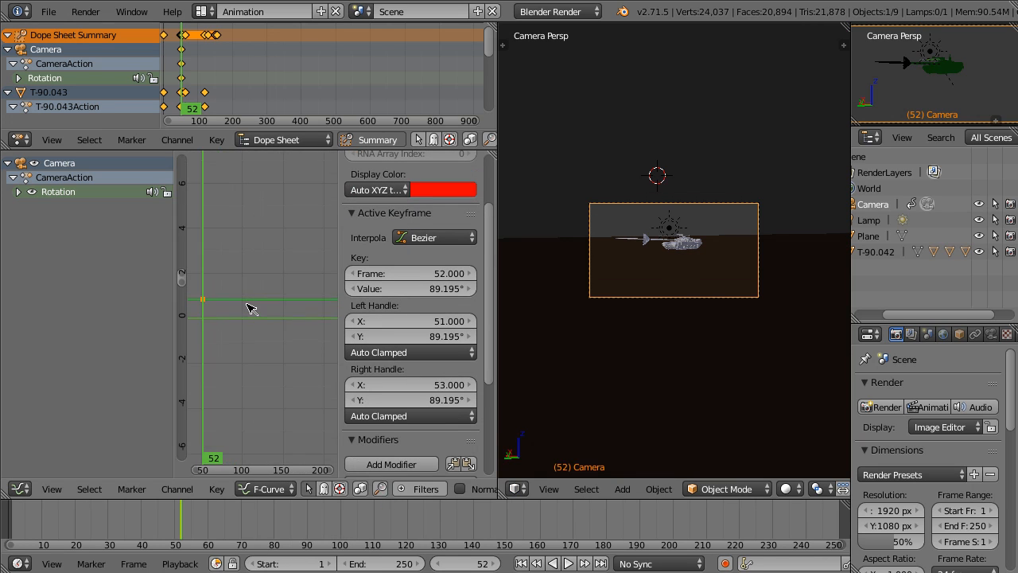
key(alt+a)
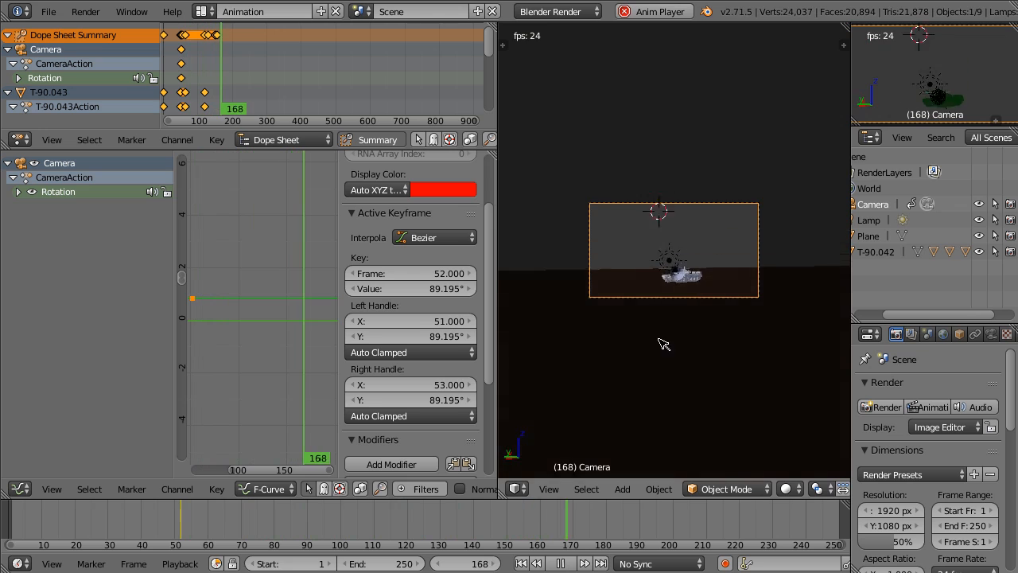
key(Home)
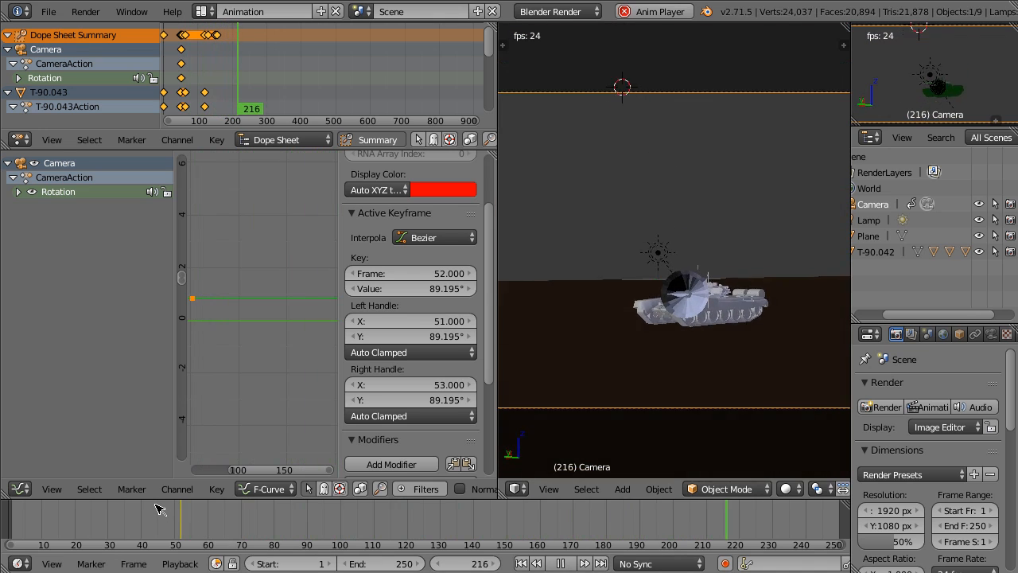
- Stop the playback and widen the curve properties region so the Noise modifier's settings can be read in full
key(Escape)
click(390, 463)
click(401, 373)
scroll(404, 357, down, 5)
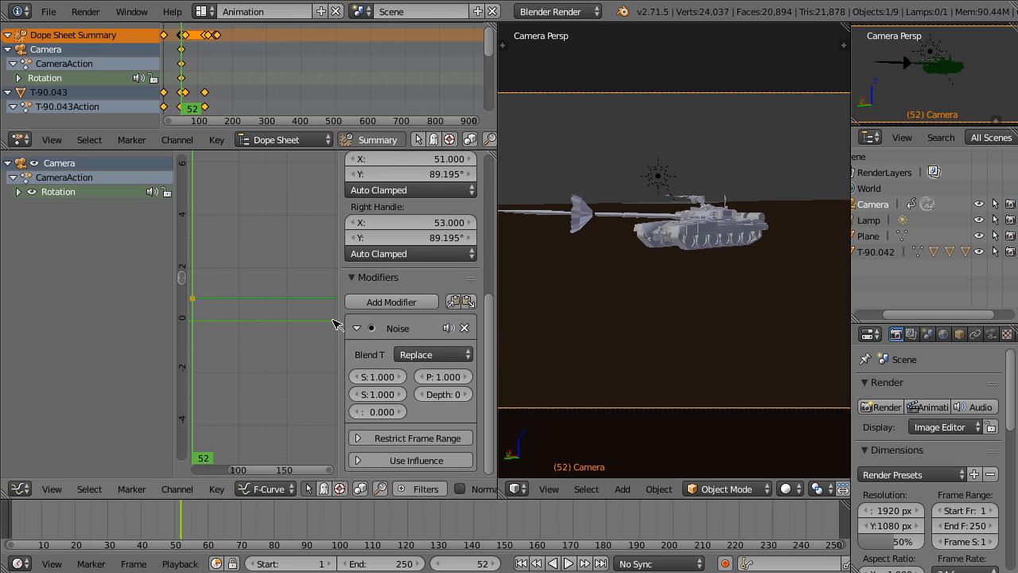
drag(173, 304, 57, 305)
drag(338, 382, 237, 382)
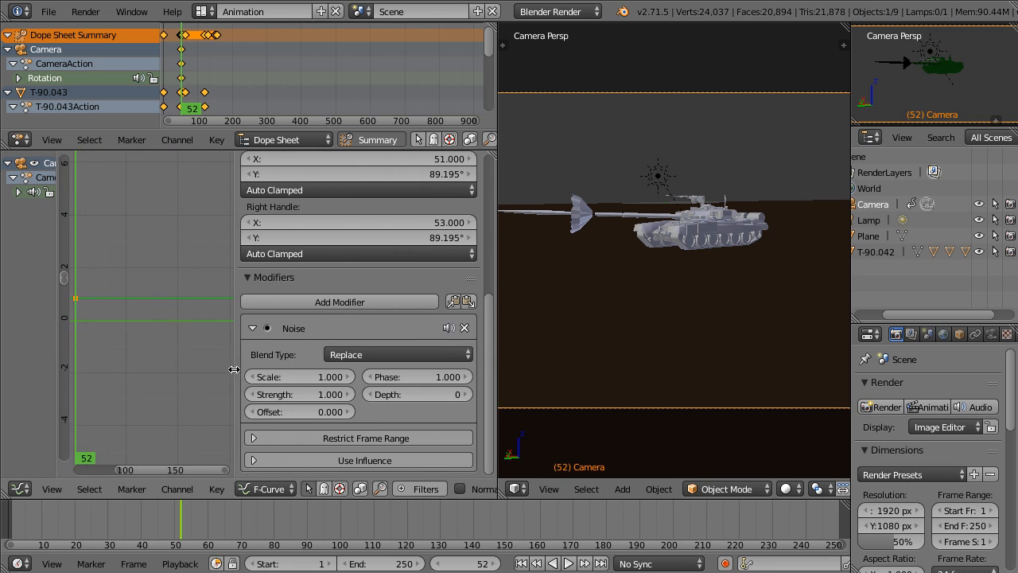
- Restrict the Noise modifier's frame range to start at 51 and end at 55
click(318, 437)
scroll(310, 434, down, 1)
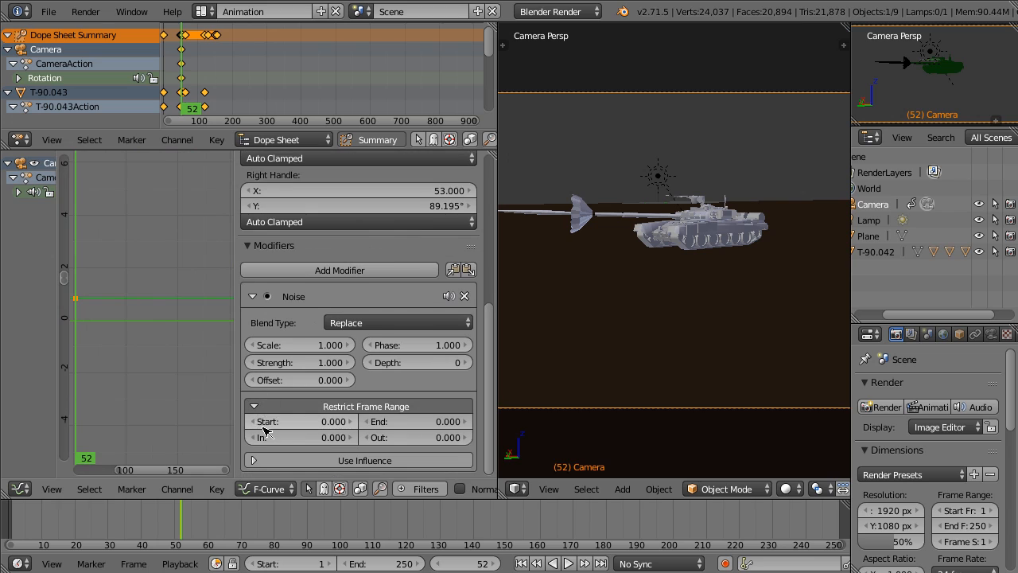
click(307, 421)
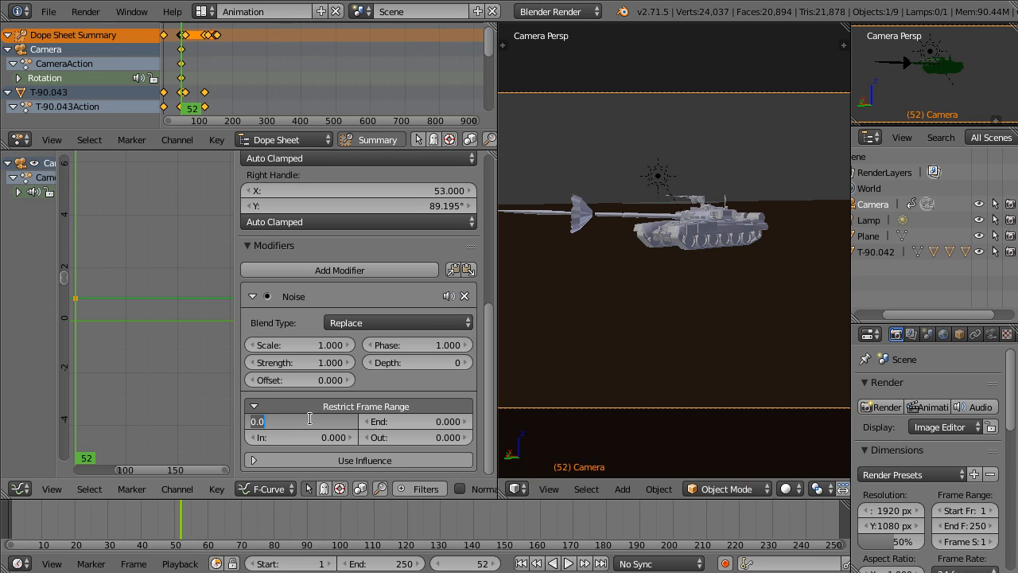
text(51)
key(Return)
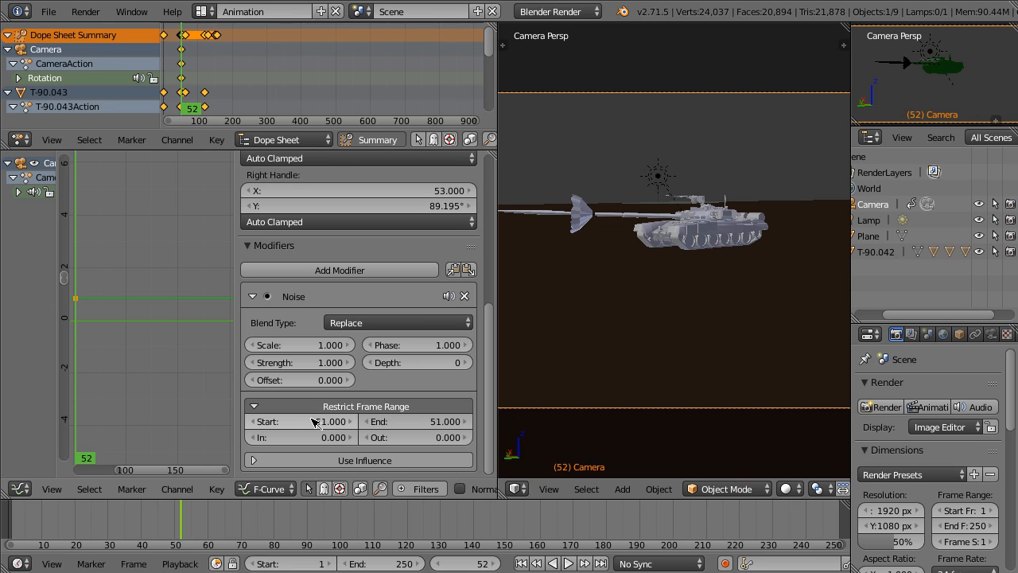
click(374, 421)
key(Return)
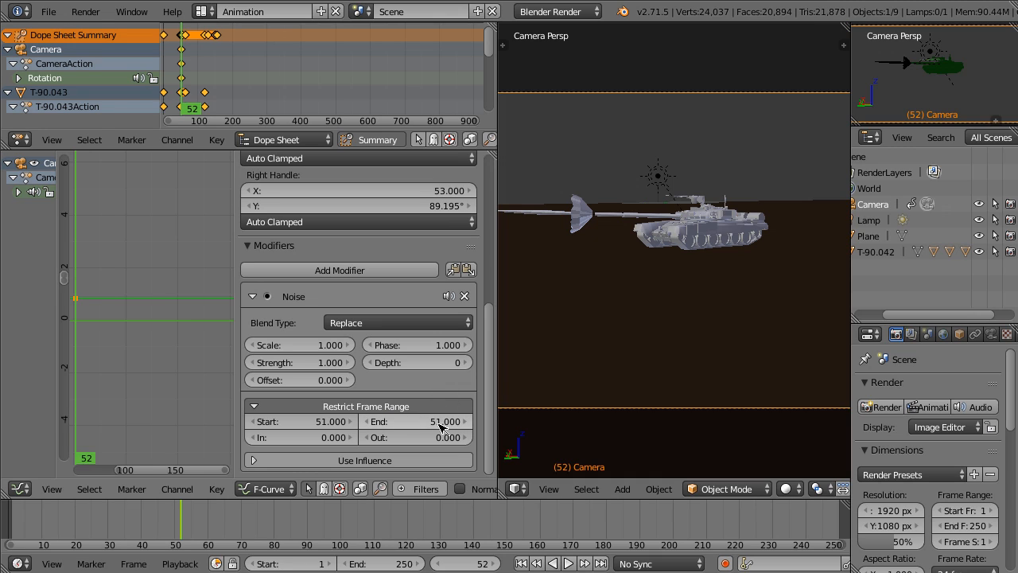
click(466, 422)
click(437, 422)
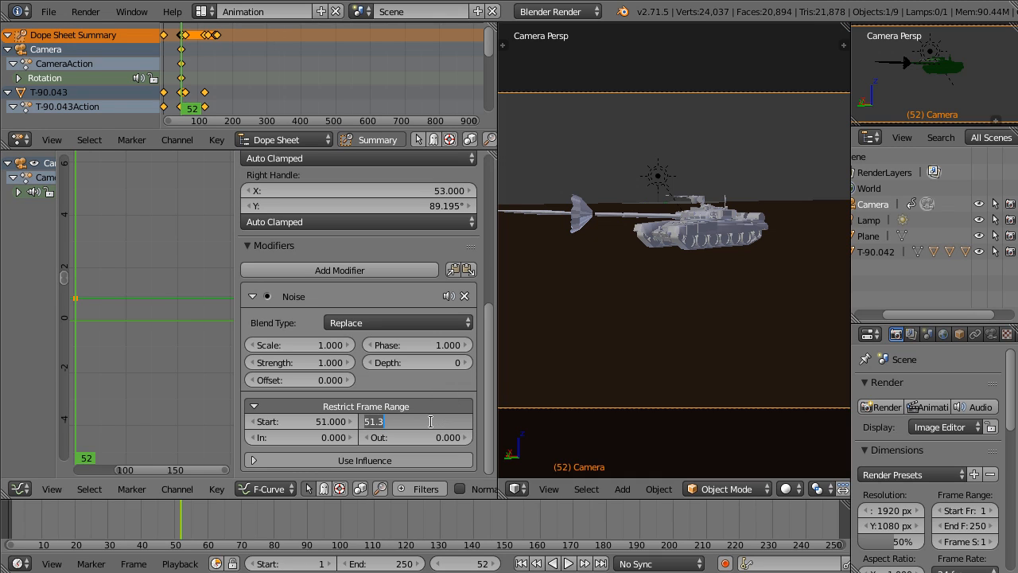
key(Return)
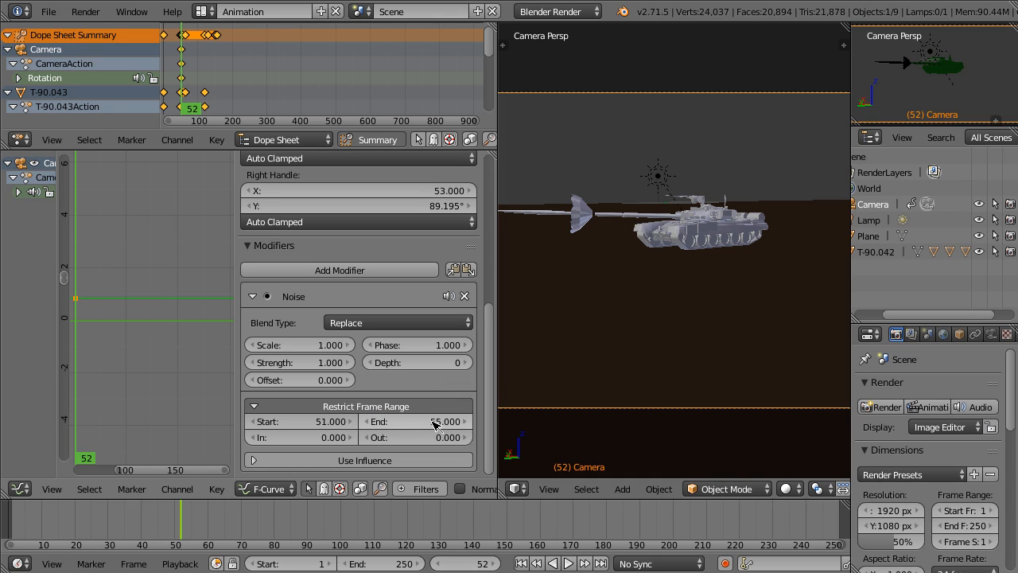
- Set the Noise modifier's strength to 0.1 and play the animation from frame 44 to preview the shake
mouse_move(155, 520)
mouse_down()
mouse_move(207, 528)
mouse_move(162, 530)
mouse_up()
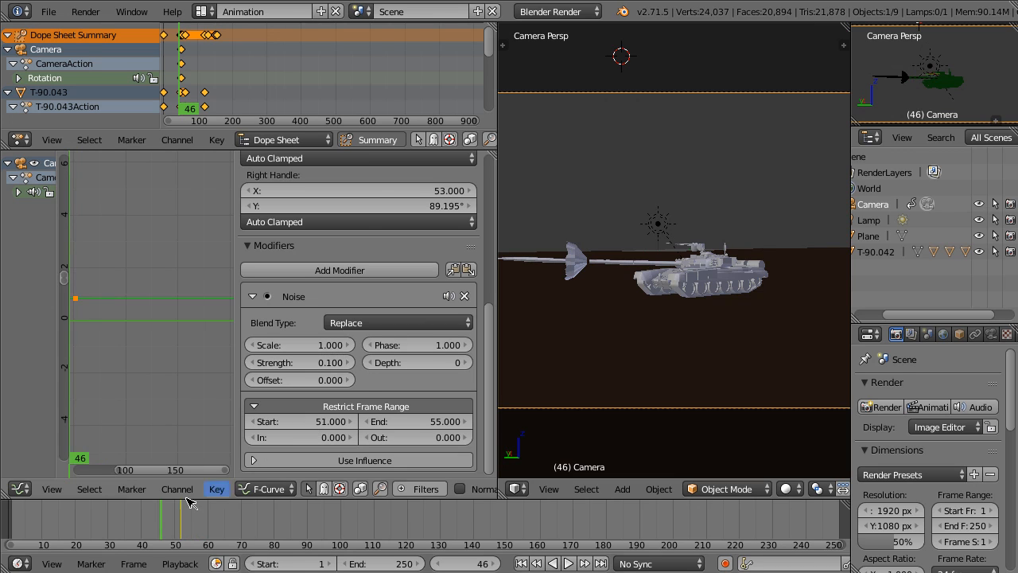
mouse_move(157, 521)
mouse_down()
mouse_move(204, 518)
mouse_move(157, 525)
mouse_up()
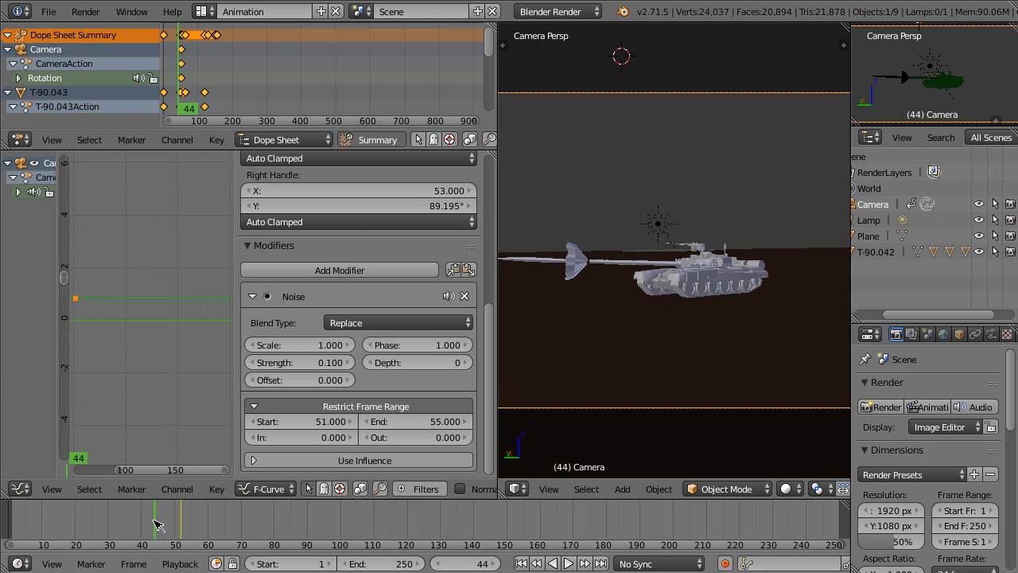
key(alt+a)
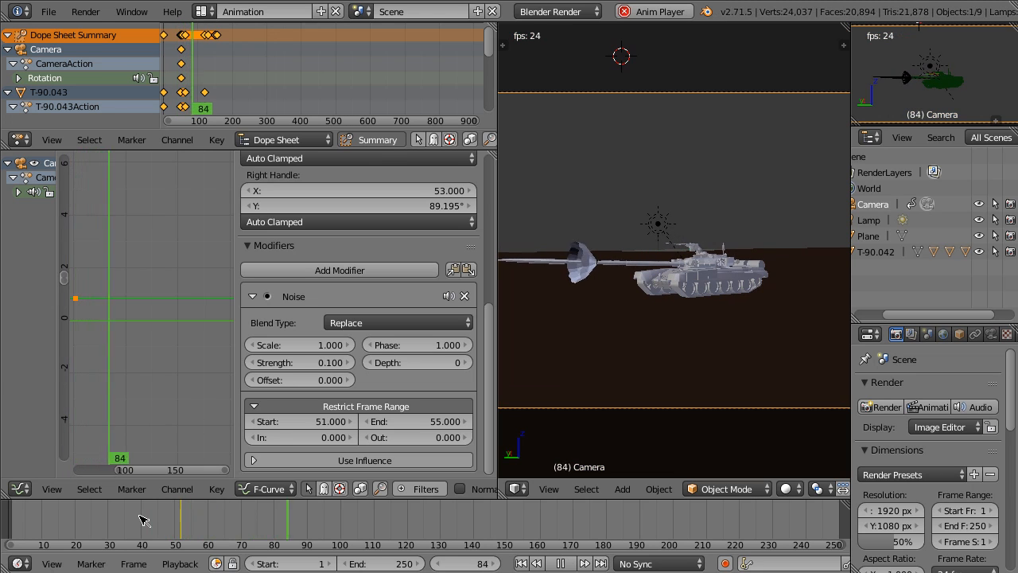
- Watch the running animation through the camera in the Default layout with the viewport showing the materials
click(203, 12)
click(224, 85)
click(294, 492)
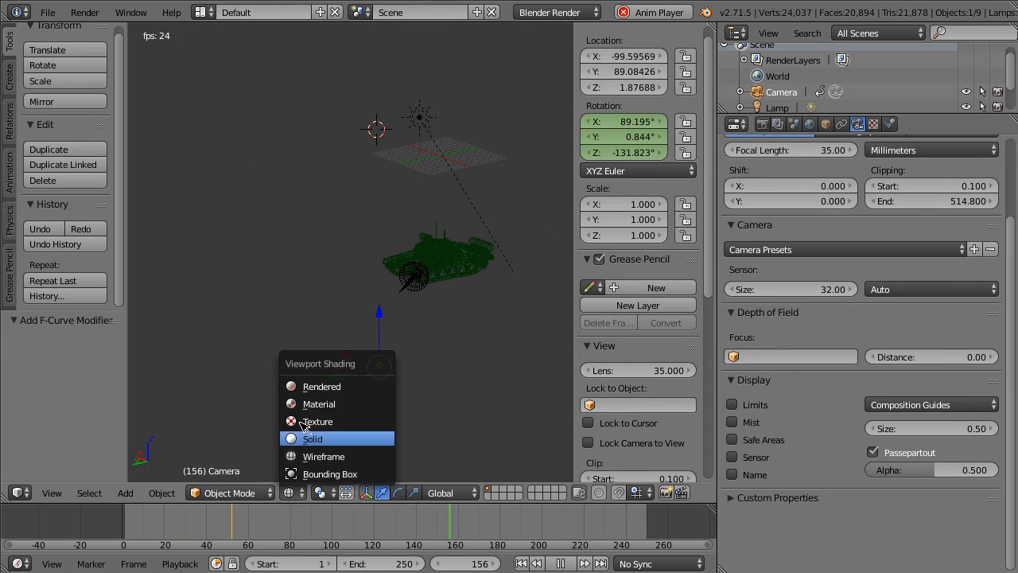
key(Return)
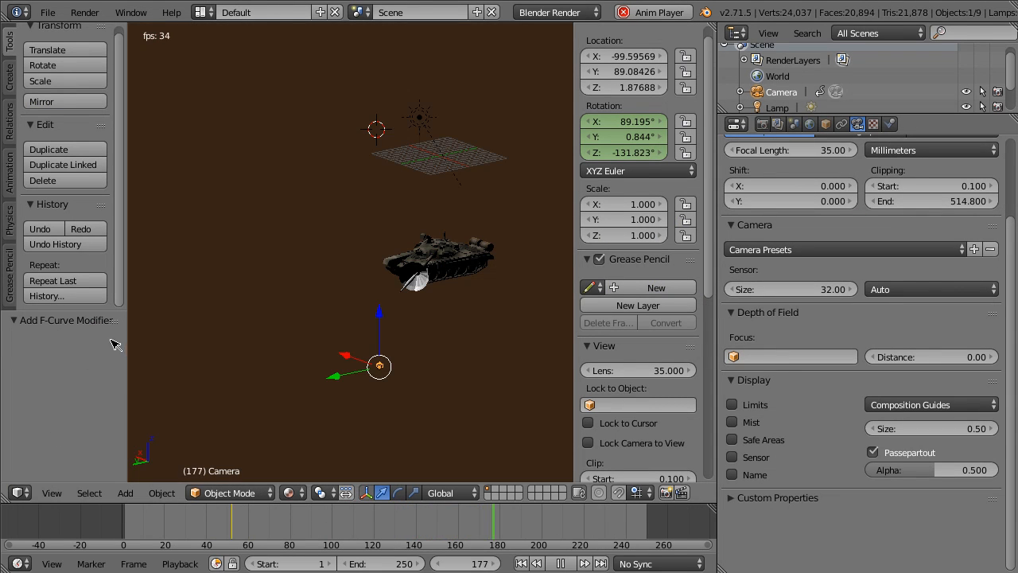
click(52, 493)
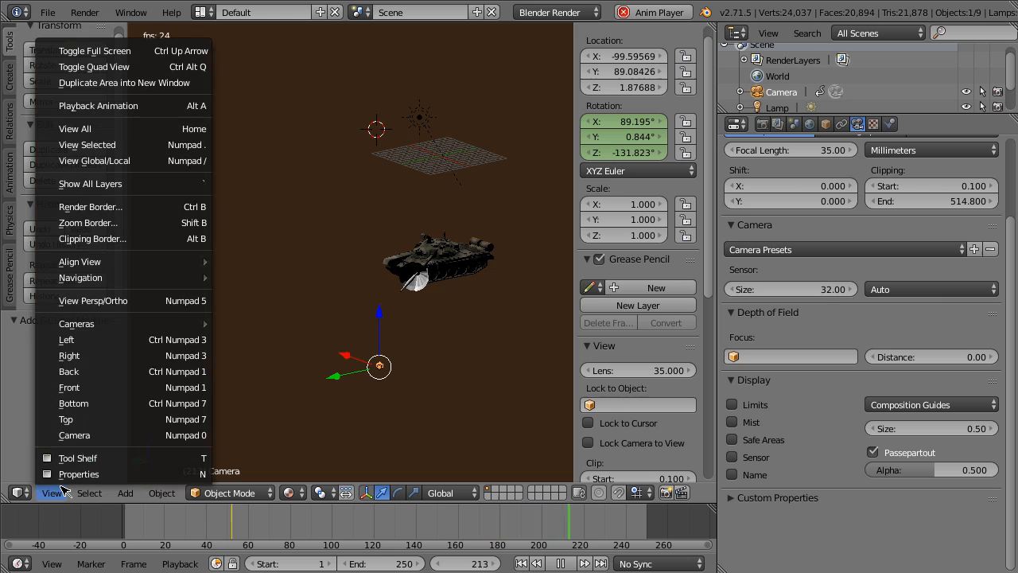
click(104, 438)
scroll(410, 453, down, 9)
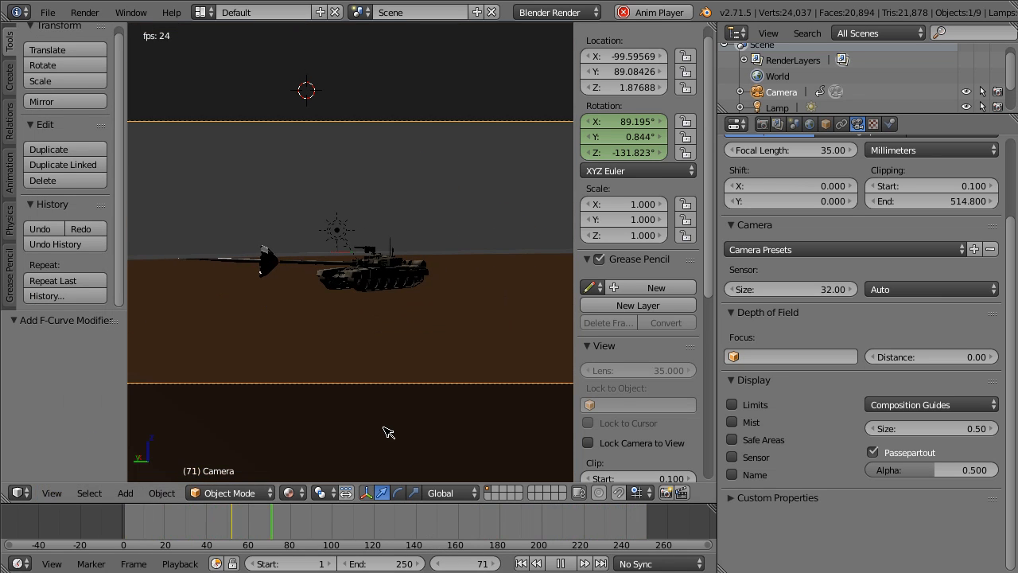
- Return to the Animation layout and set the Noise modifier's end frame to 60
click(203, 11)
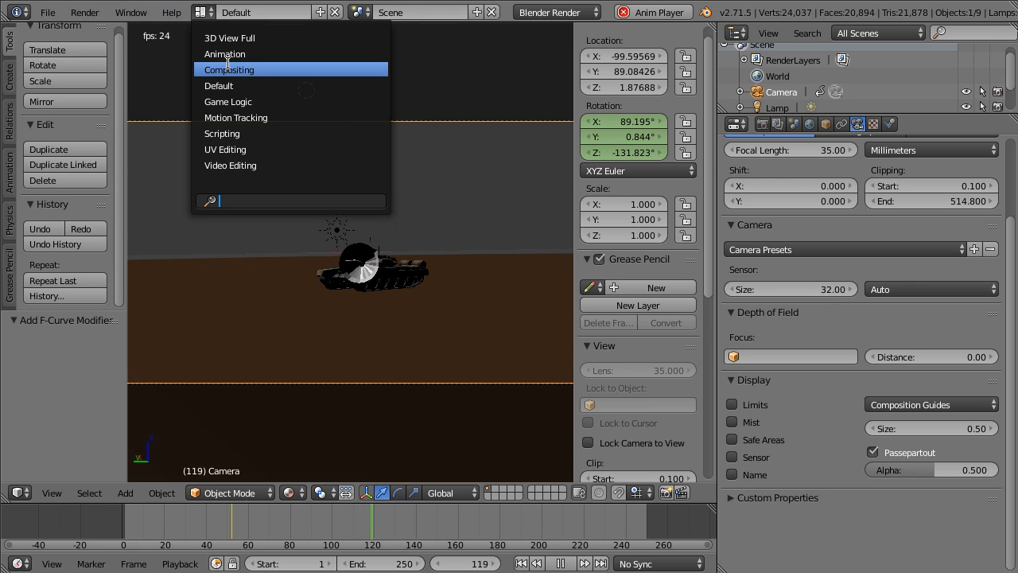
click(236, 159)
click(200, 12)
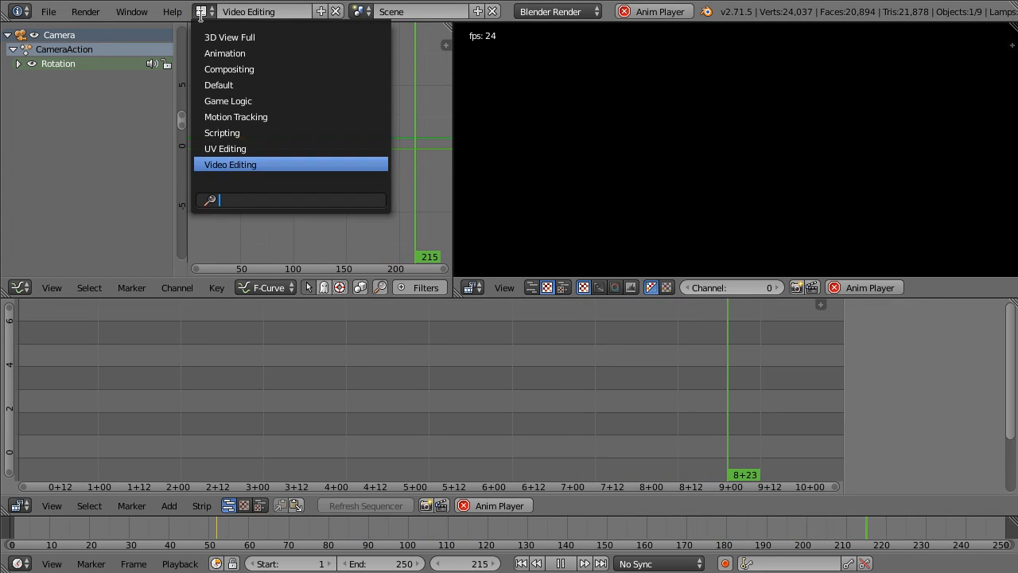
click(225, 53)
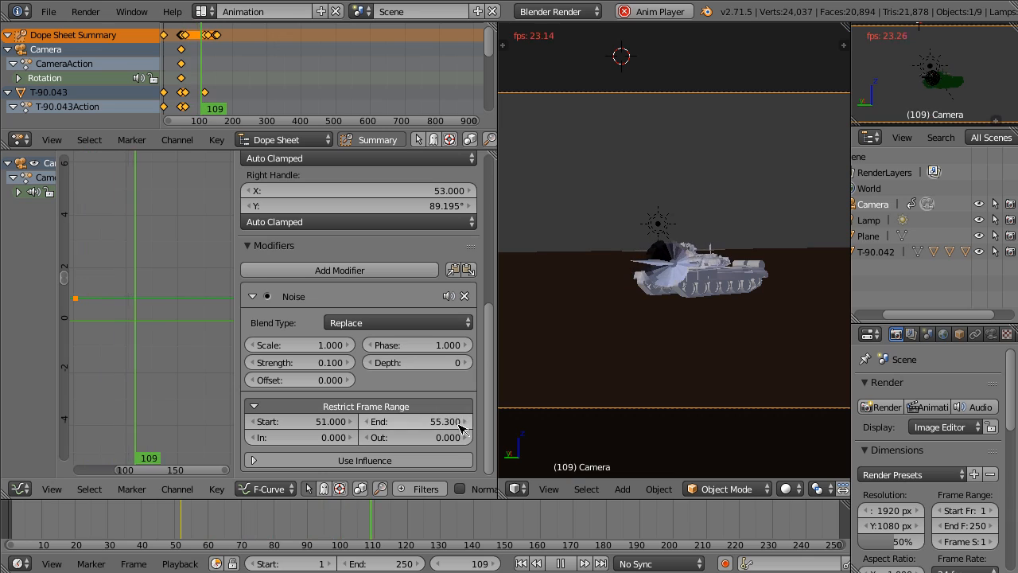
click(433, 423)
text(60)
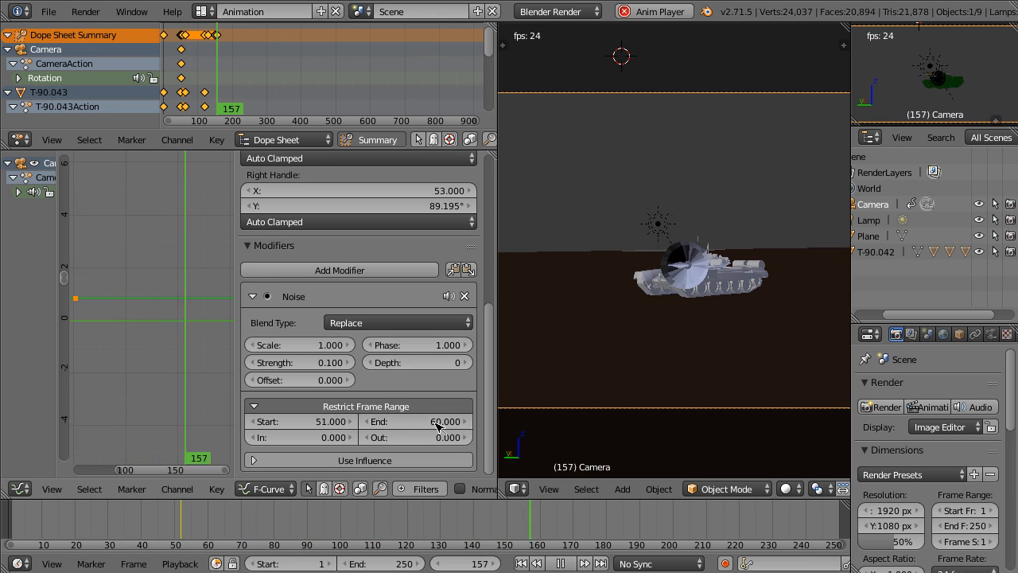
click(340, 438)
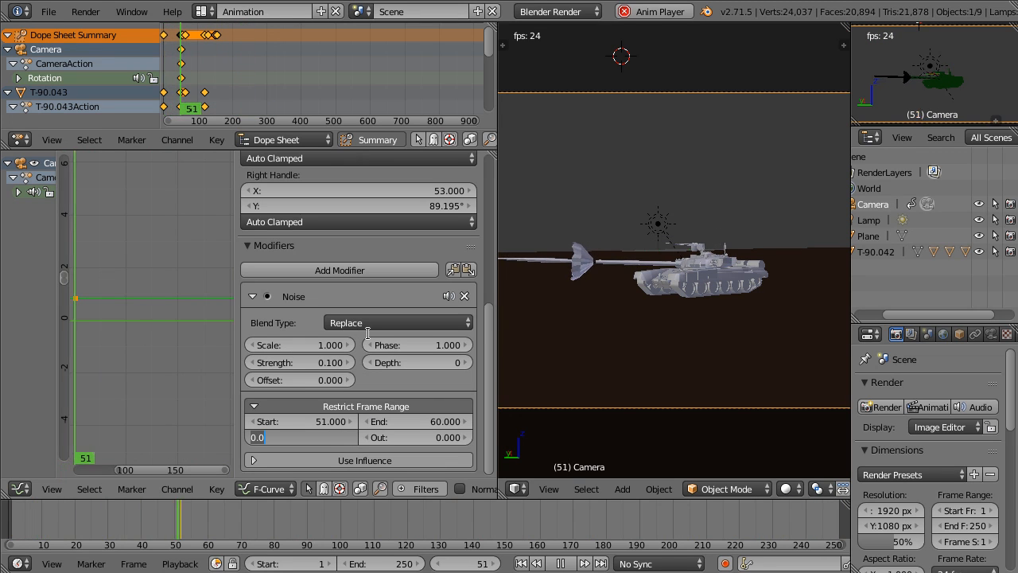
click(412, 246)
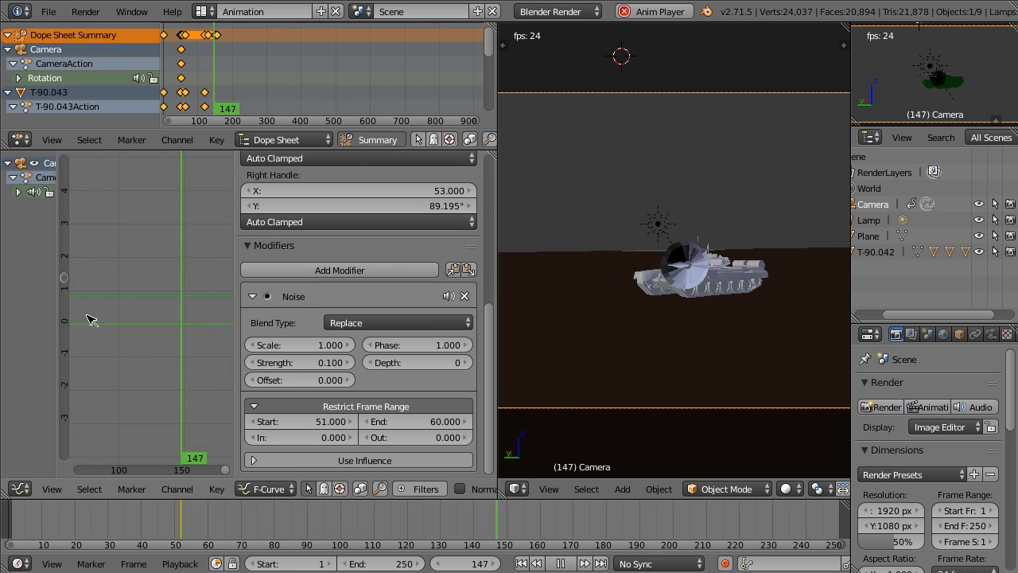
- Enlarge the graph editor and expand the camera's Rotation channel to show its X, Y and Z curves with full names
key(Home)
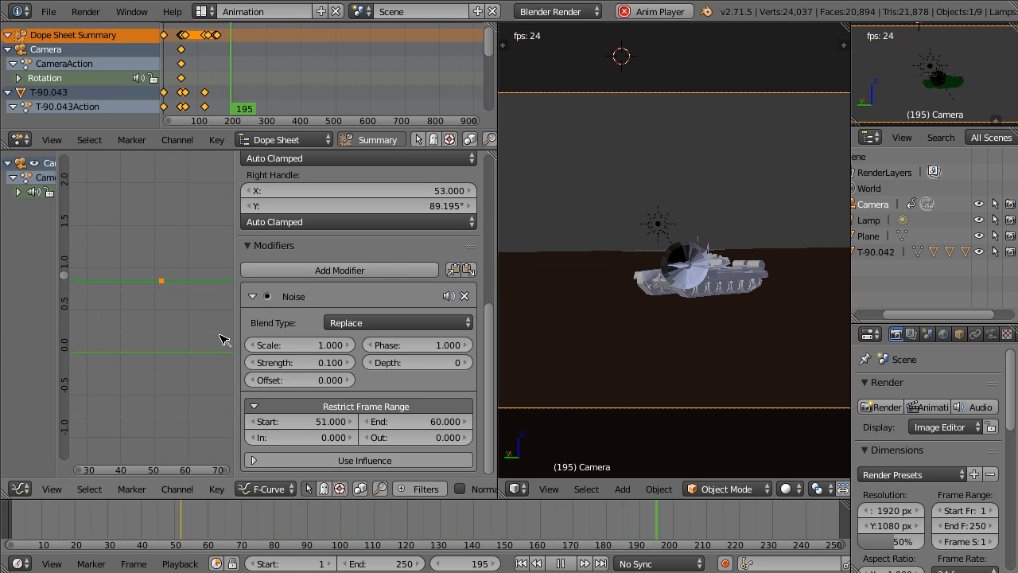
drag(233, 339, 327, 321)
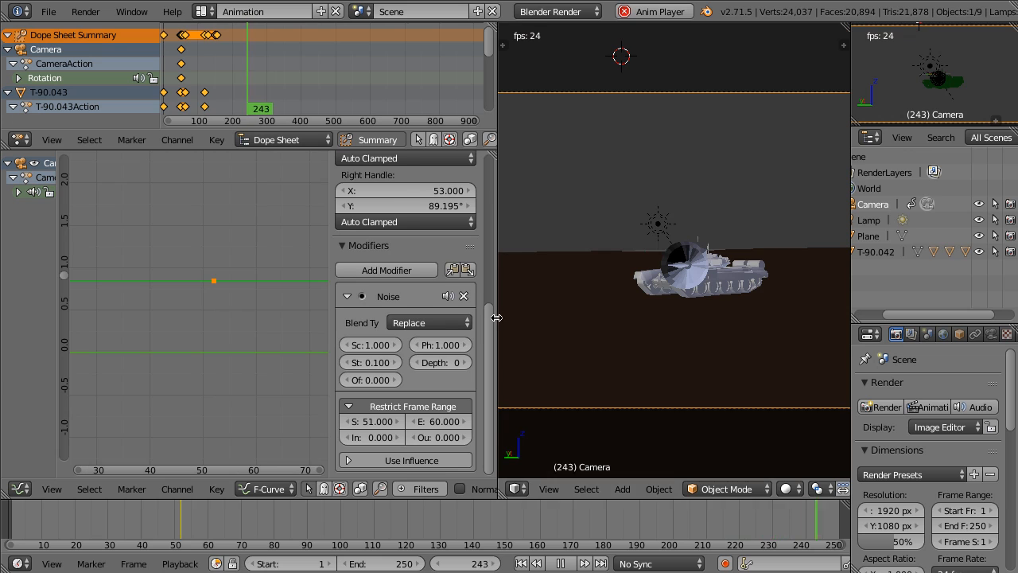
drag(498, 328, 677, 318)
scroll(377, 299, up, 2)
scroll(366, 300, down, 5)
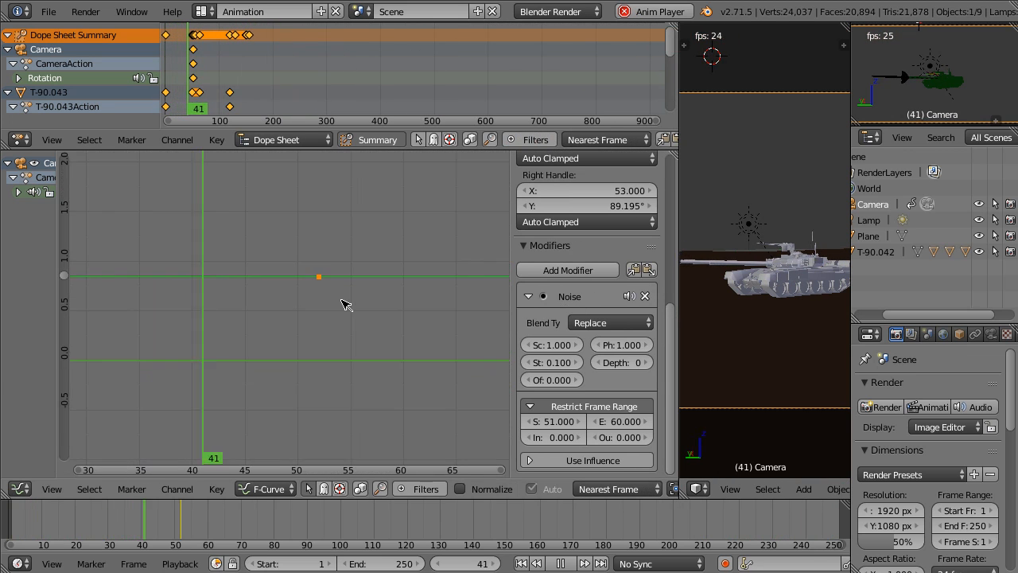
click(18, 192)
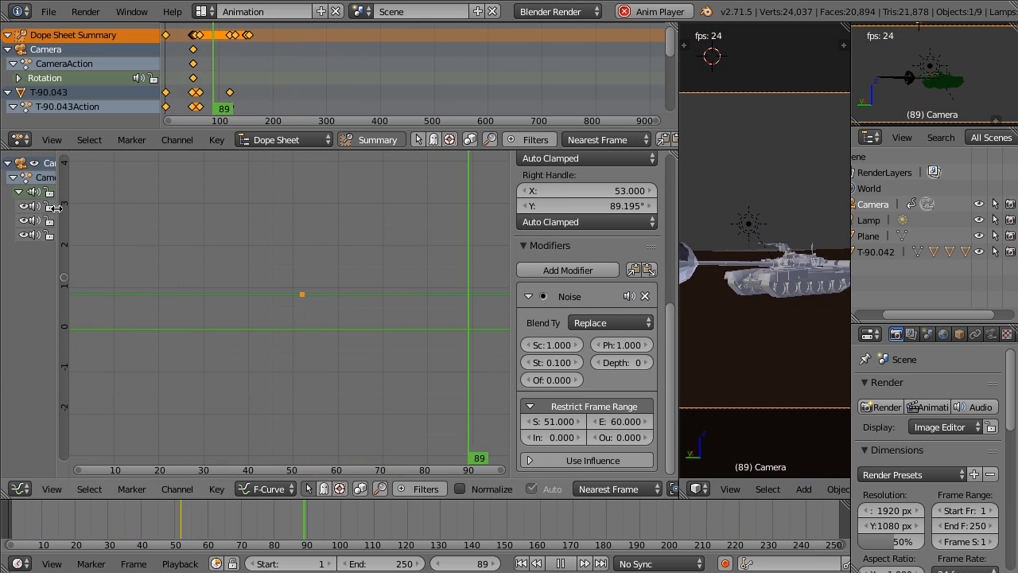
drag(55, 208, 239, 208)
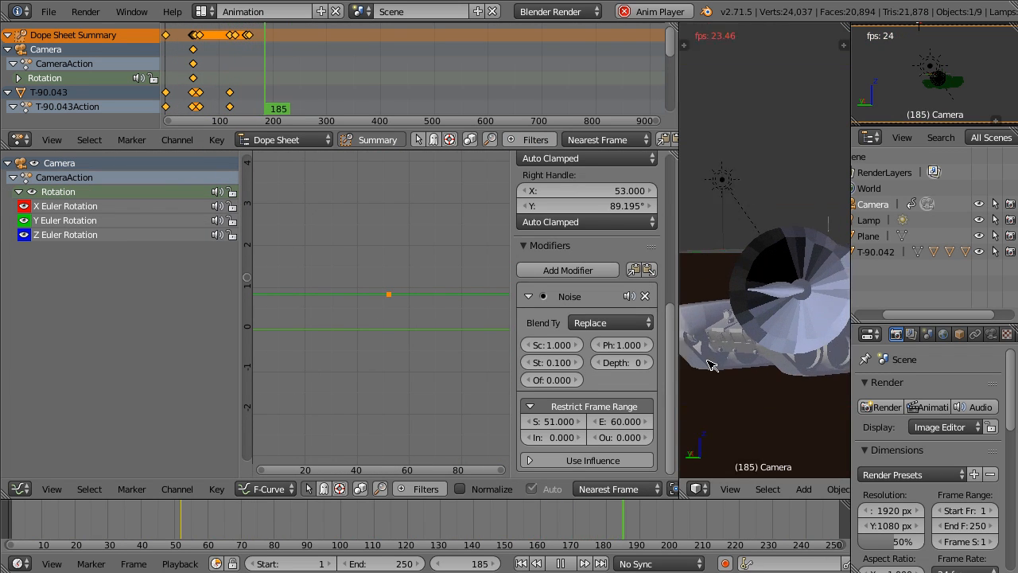
- Select the X Euler Rotation curve and examine its noisy section between frames 51 and 60 in the graph editor
click(47, 228)
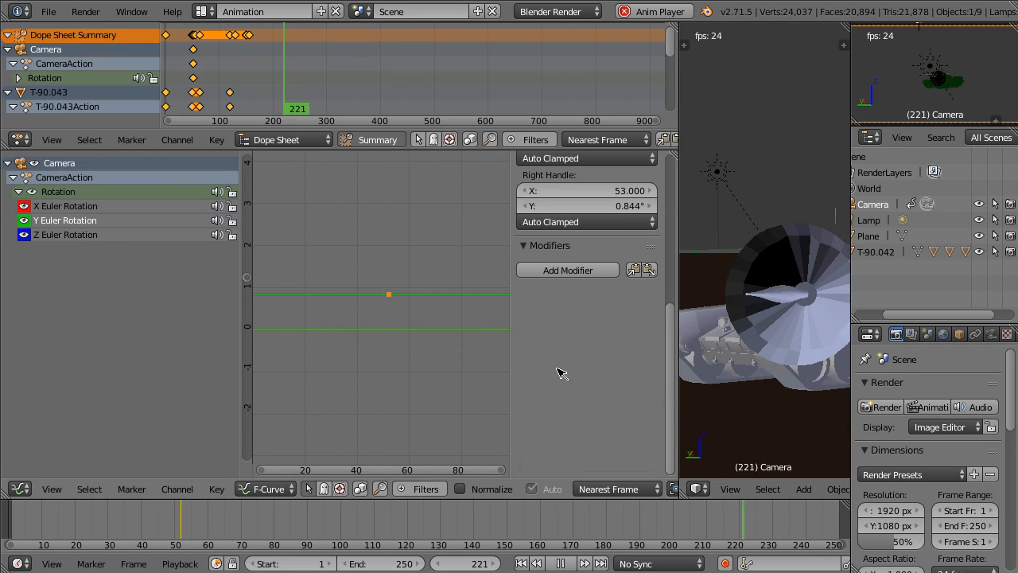
click(44, 206)
scroll(931, 398, down, 2)
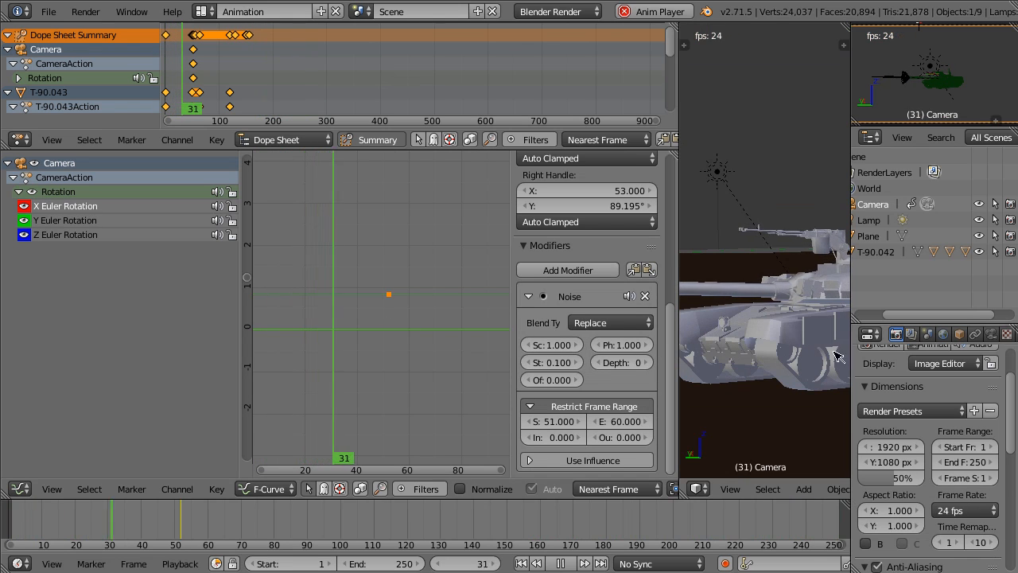
key(Home)
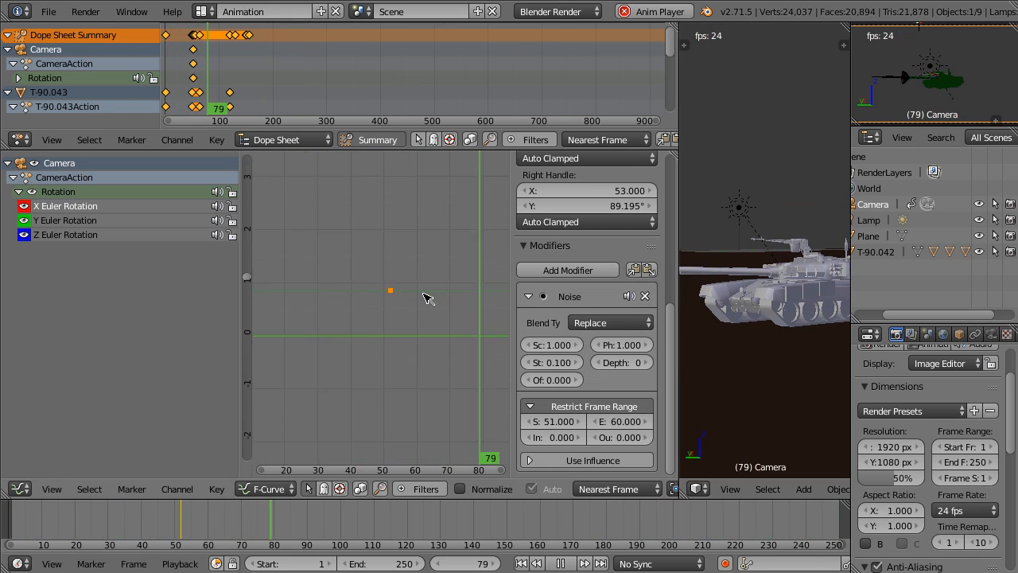
drag(237, 342, 141, 298)
scroll(278, 297, down, 8)
ctrl+middle_drag(274, 302, 334, 358)
scroll(333, 358, up, 6)
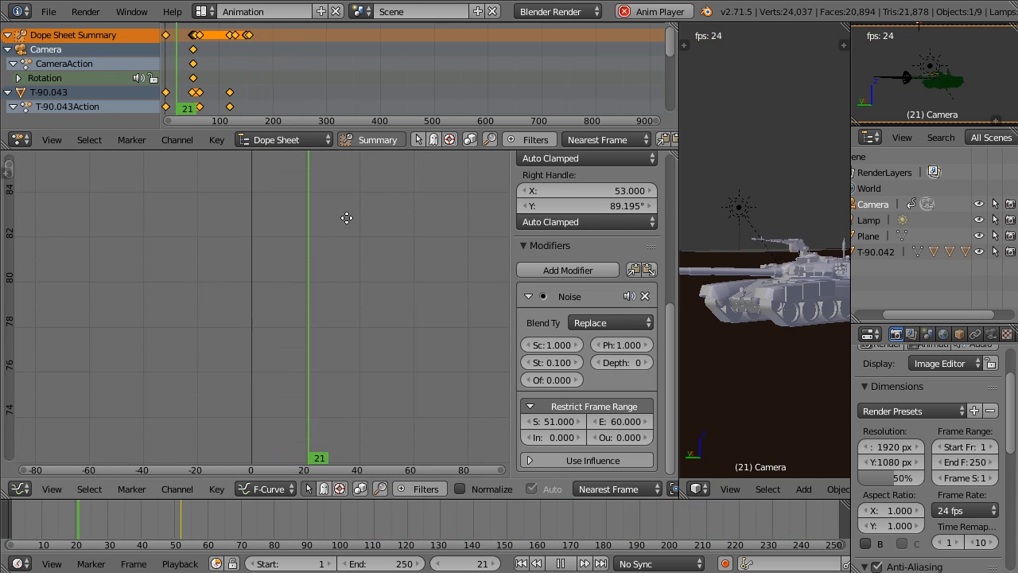
middle_drag(347, 218, 214, 443)
scroll(287, 319, up, 4)
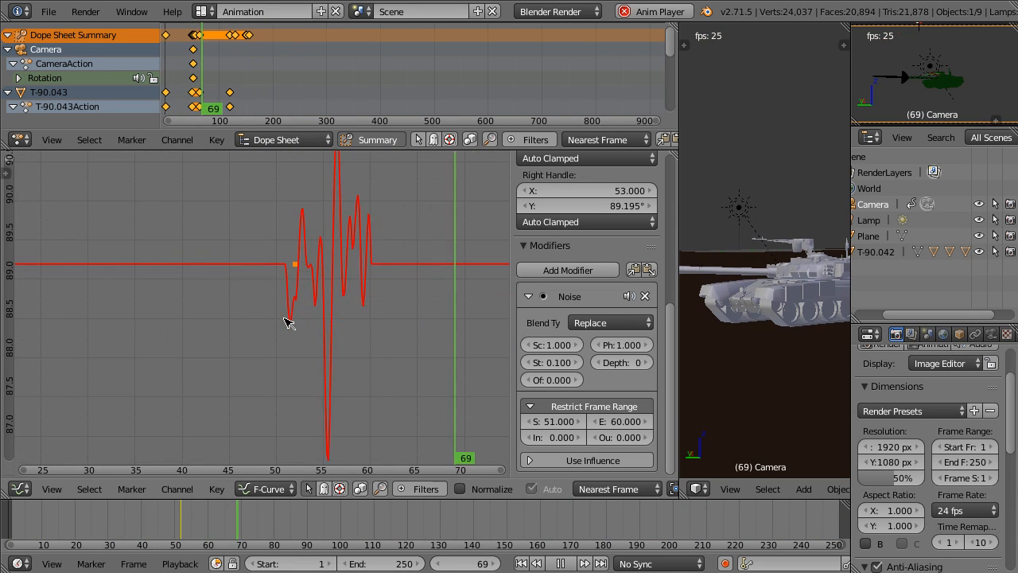
- Set the Noise modifier's blend-out to 9 frames and enable Use Influence
middle_drag(286, 318, 220, 295)
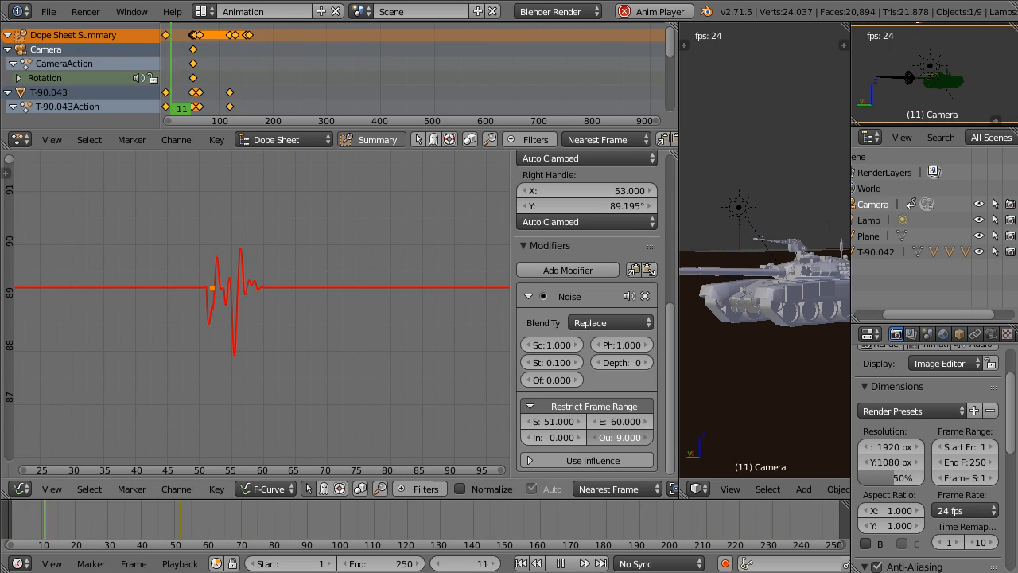
key(ctrl+c)
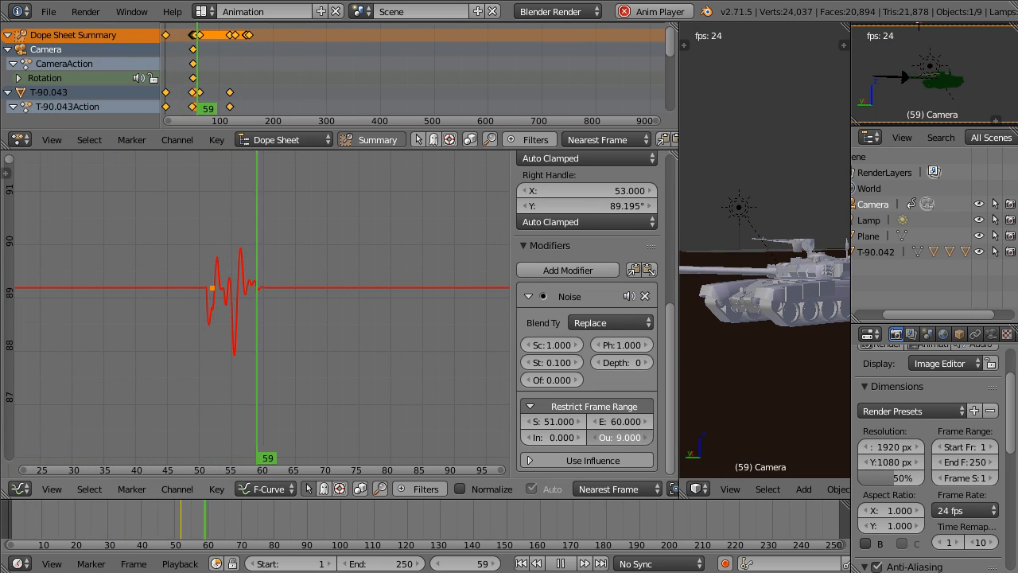
key(ctrl+v)
drag(579, 437, 549, 437)
click(565, 460)
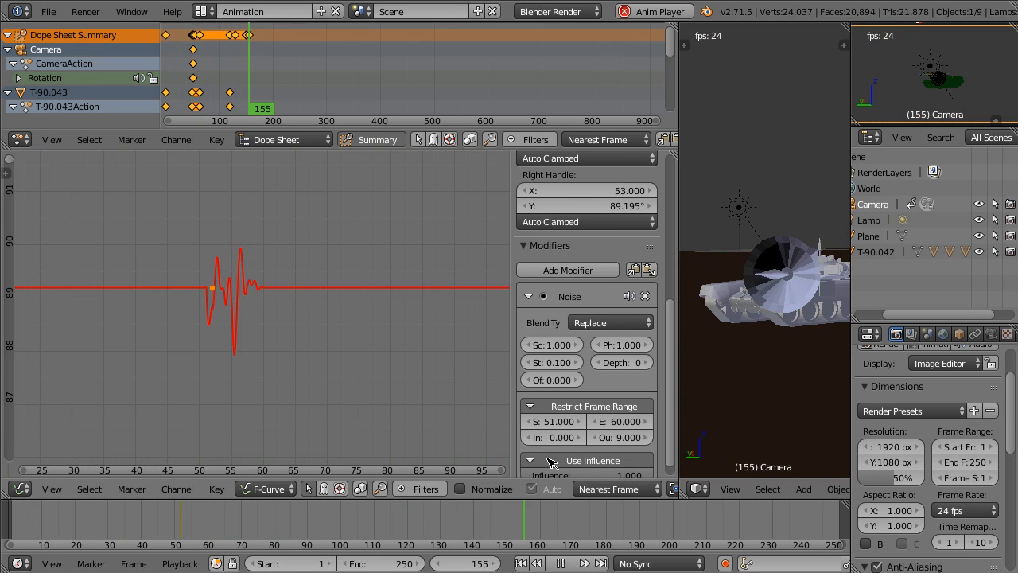
scroll(586, 426, down, 1)
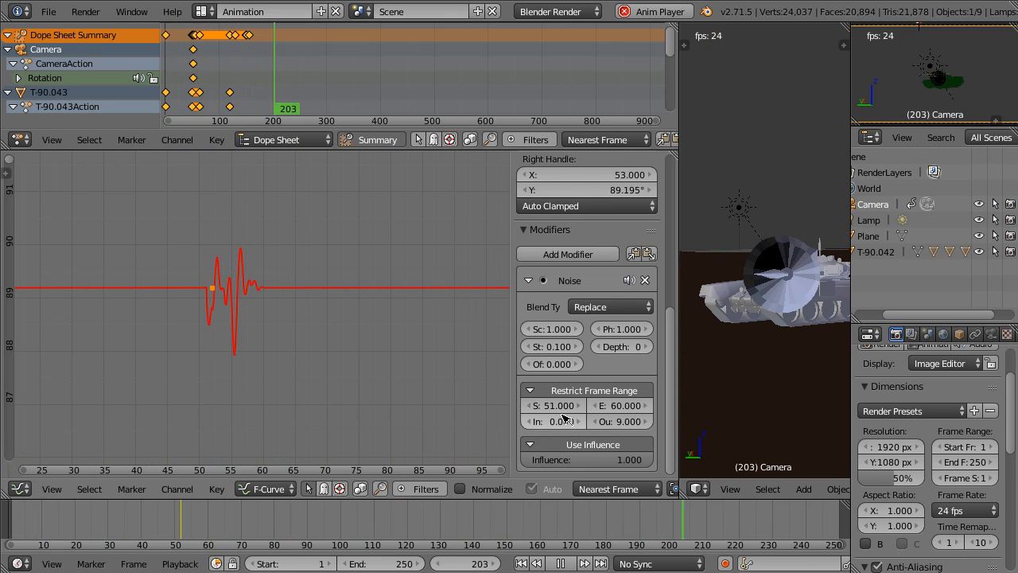
- Disable Use Influence on the Noise modifier and restrict it to frames 51 to 61.1 with a 10.1-frame blend-out
click(531, 443)
drag(511, 323, 431, 315)
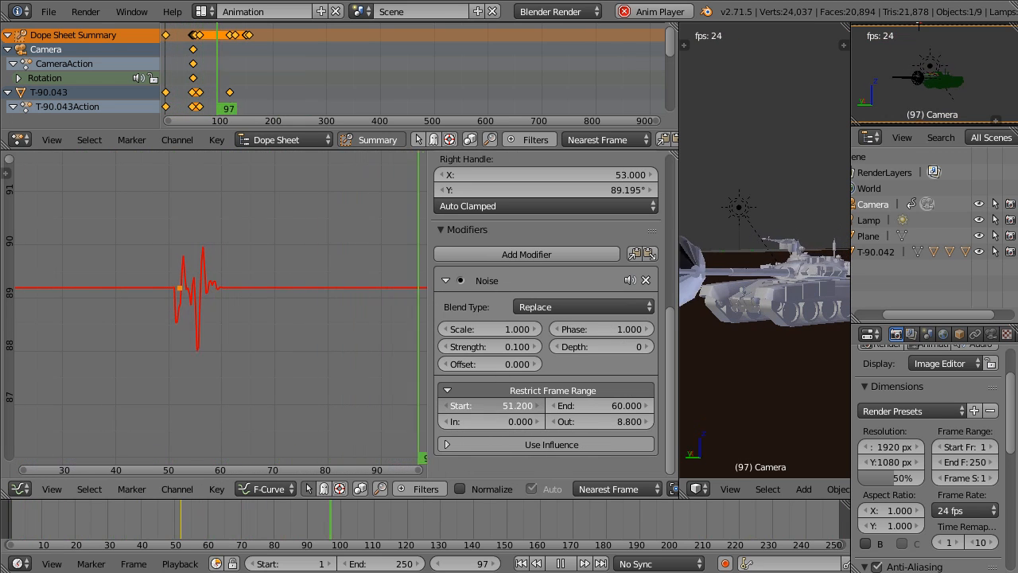
drag(503, 406, 549, 406)
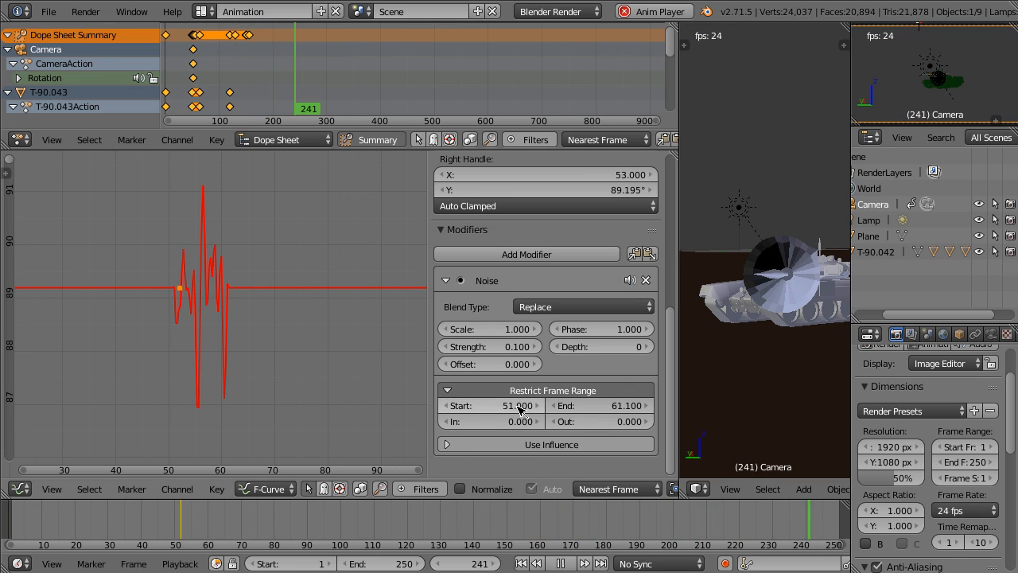
drag(517, 422, 500, 421)
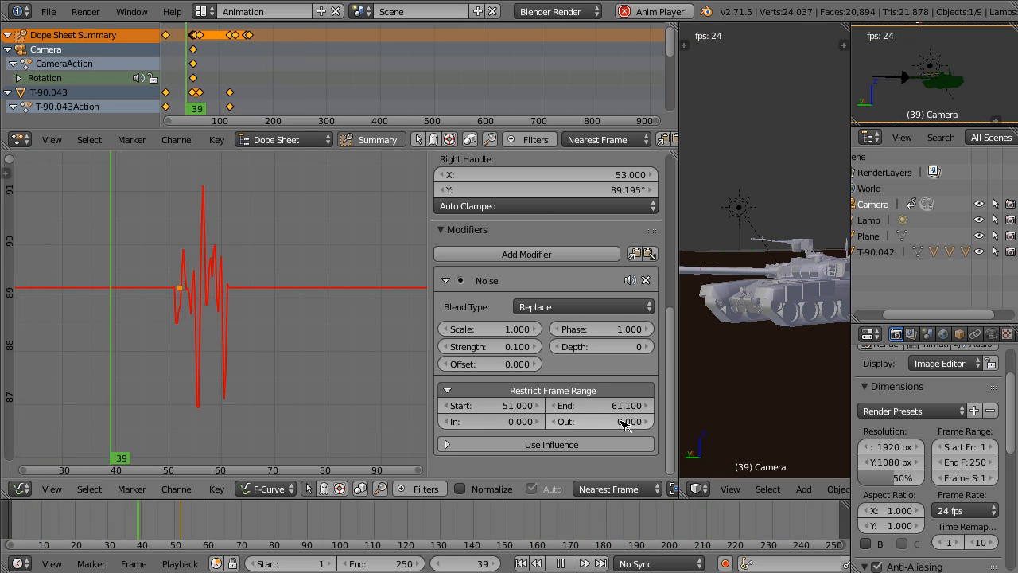
drag(625, 422, 689, 422)
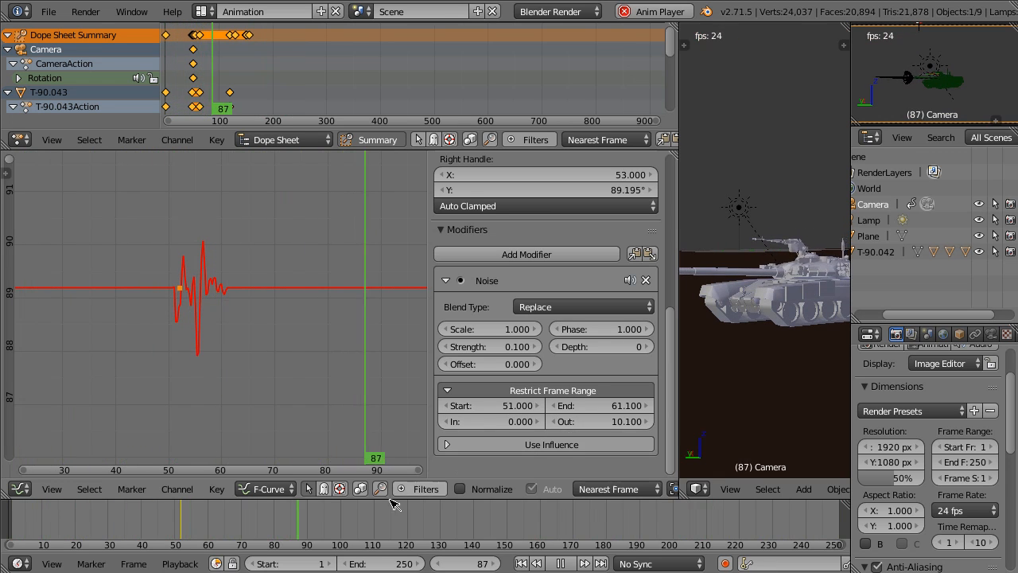
- Enlarge the 3D camera view and replay the animation repeatedly from just before the shot to review the camera shake
drag(239, 513, 77, 513)
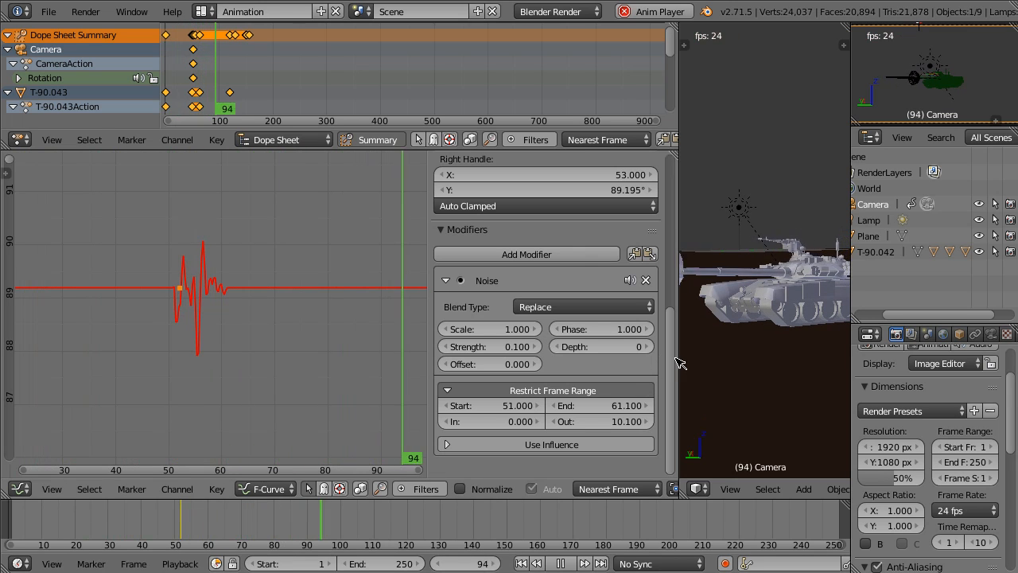
drag(680, 363, 272, 362)
click(159, 521)
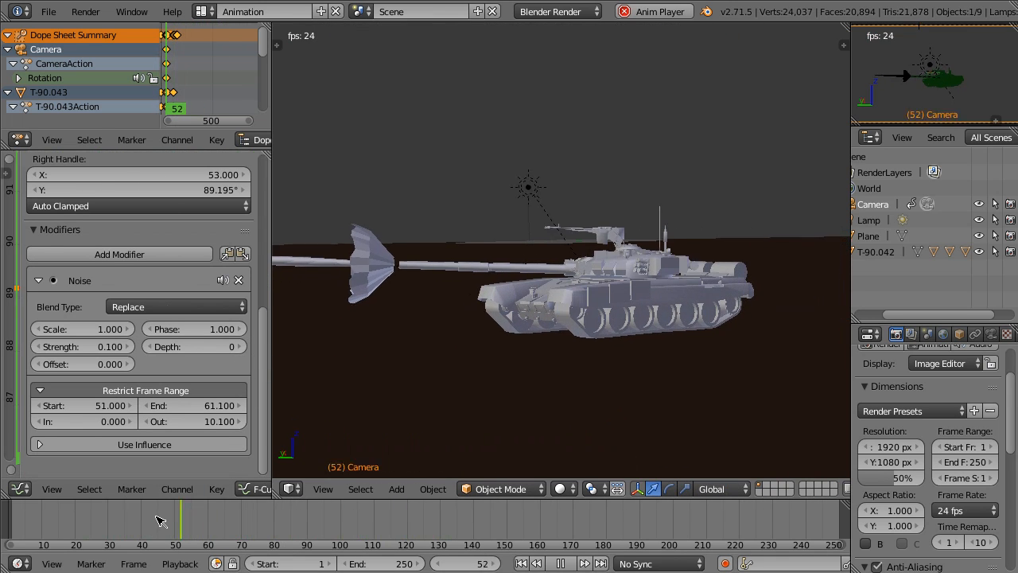
click(159, 521)
click(159, 521)
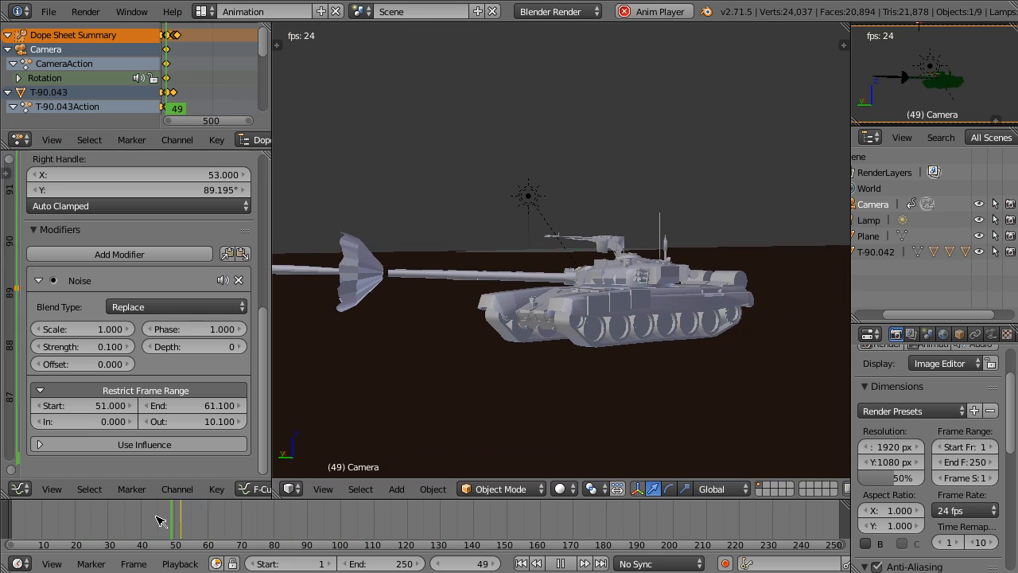
click(159, 521)
click(157, 521)
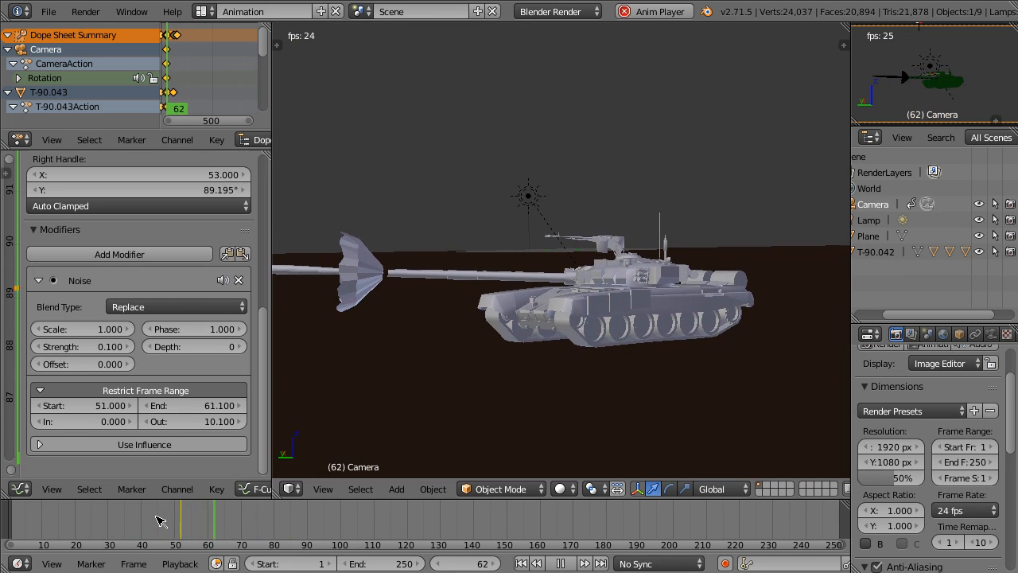
click(156, 521)
click(157, 521)
click(156, 521)
click(156, 521)
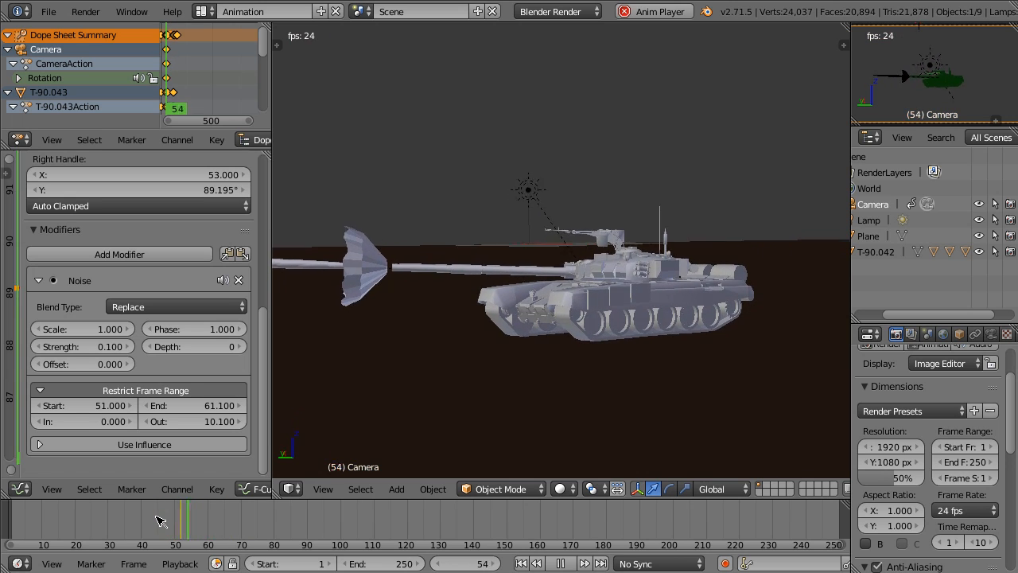
- Render frame 62, close that result, and render frame 51 with the muzzle flash
key(F12)
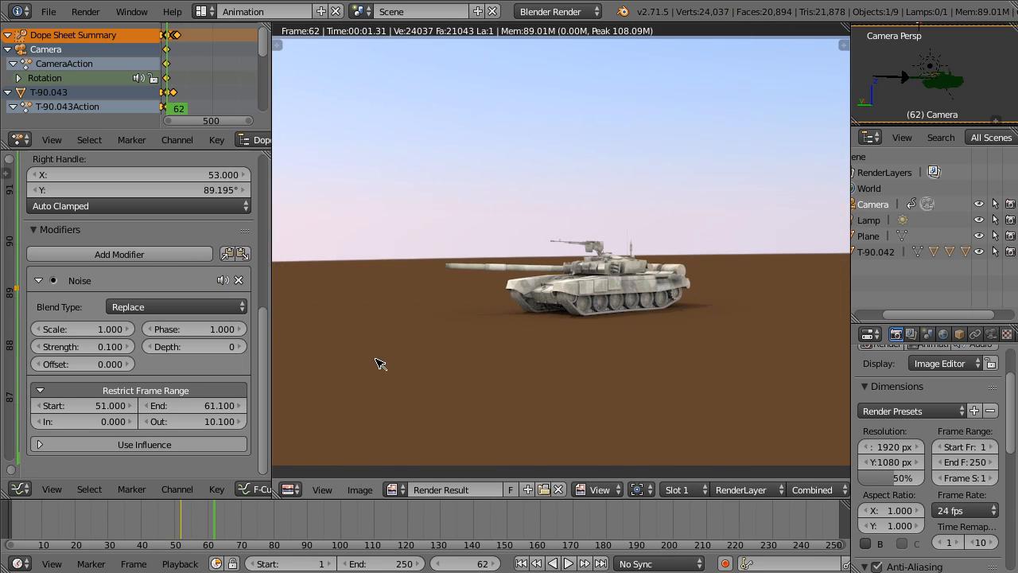
key(Escape)
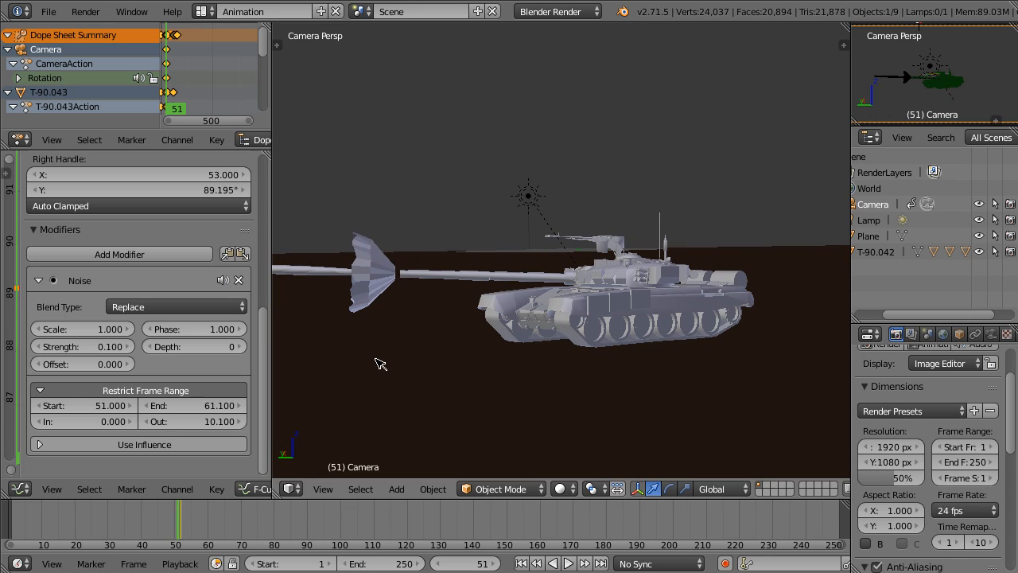
key(Right)
key(Right)
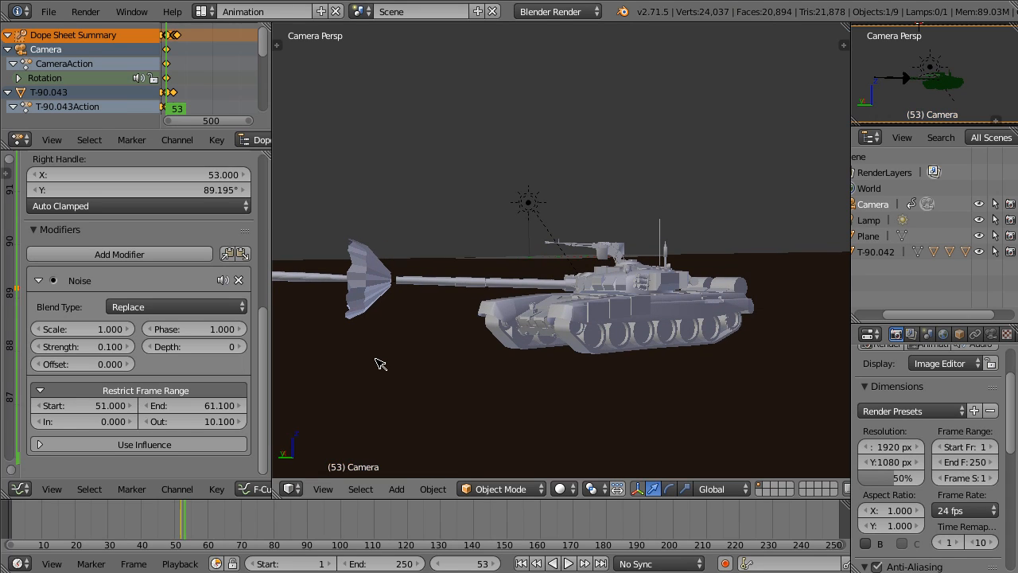
key(Left)
key(Left)
key(Left)
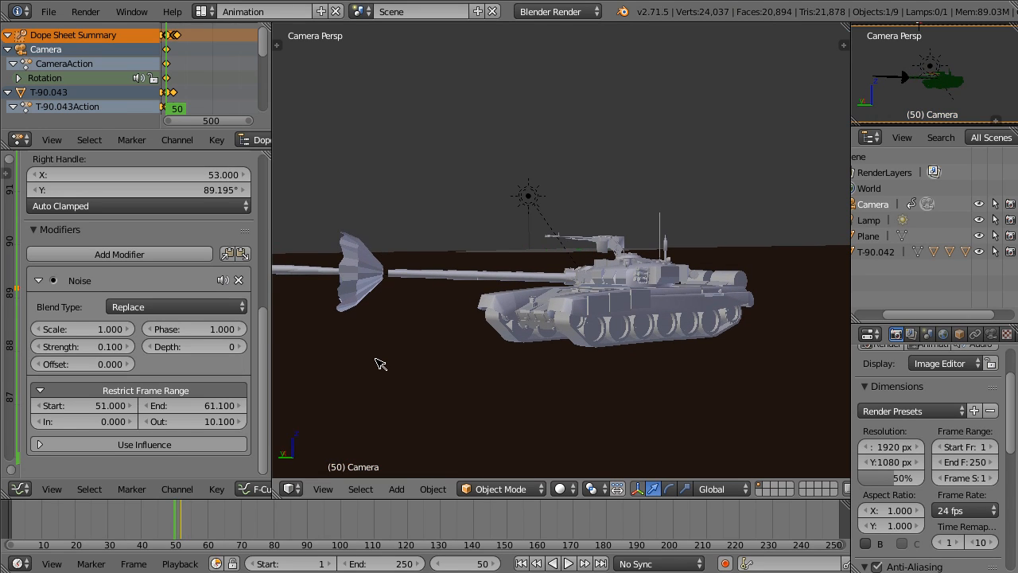
key(Right)
key(F12)
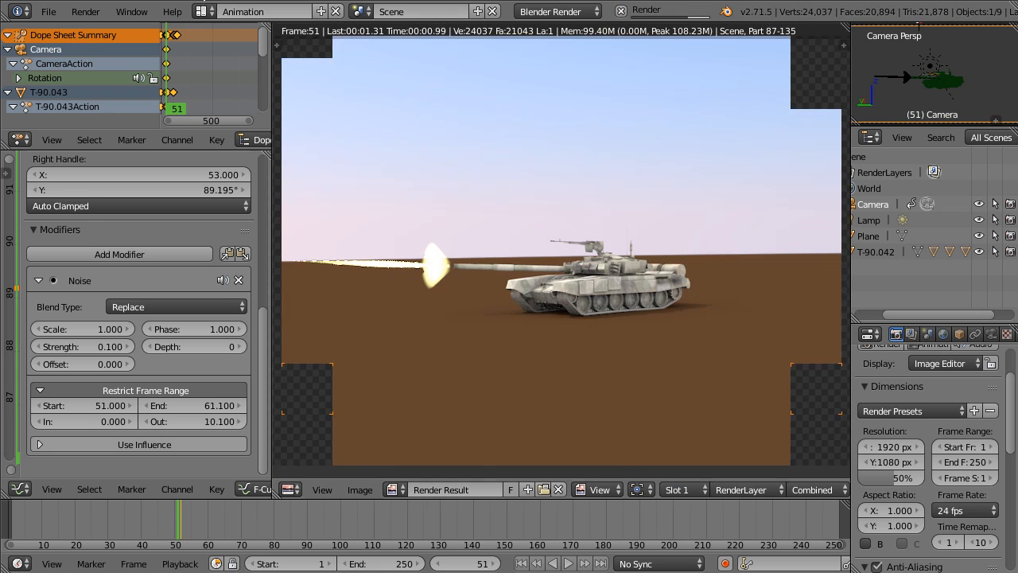
- Switch to the Compositing layout and enable Use Nodes for the scene
click(203, 11)
click(229, 86)
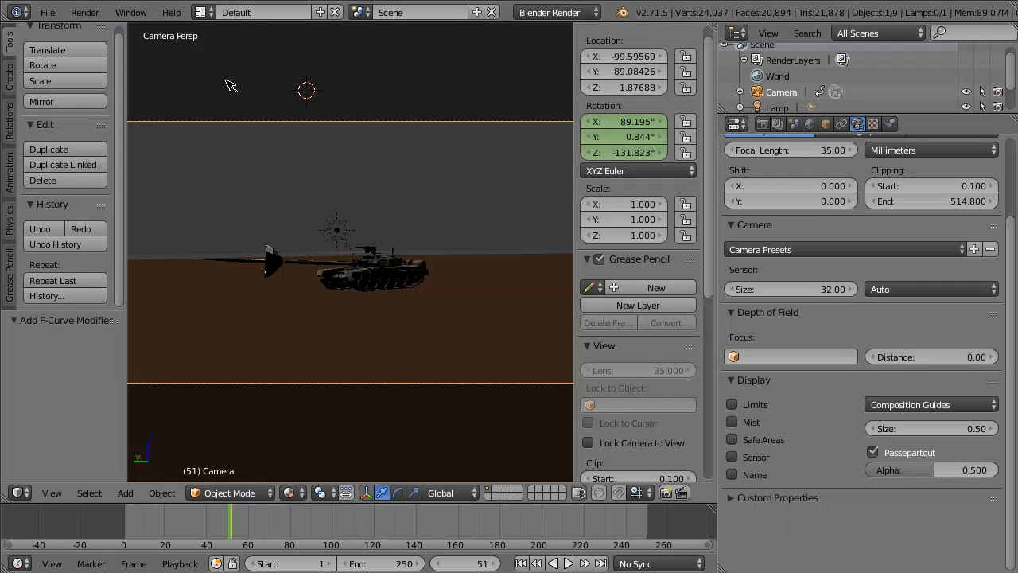
click(204, 11)
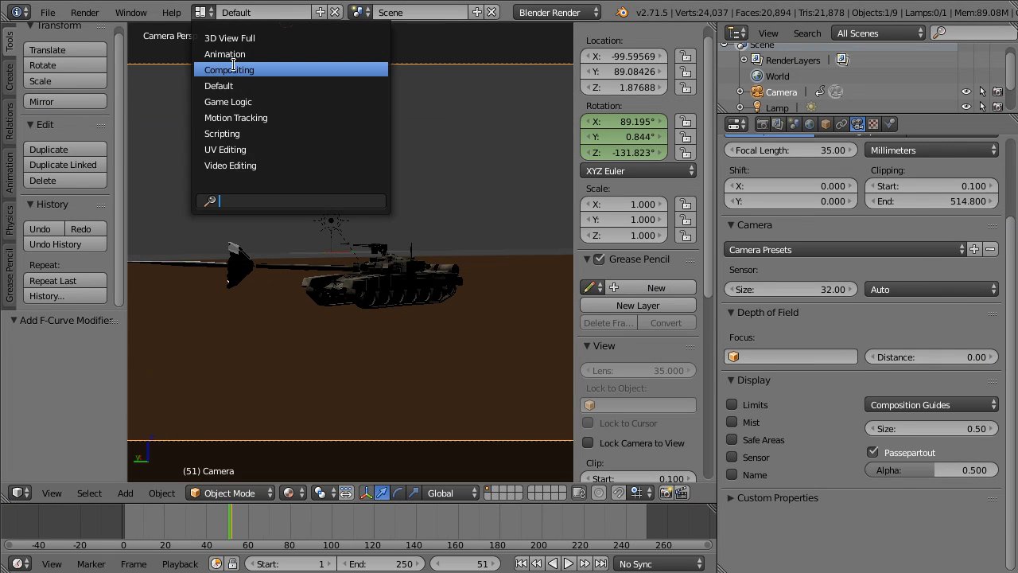
click(231, 68)
click(240, 334)
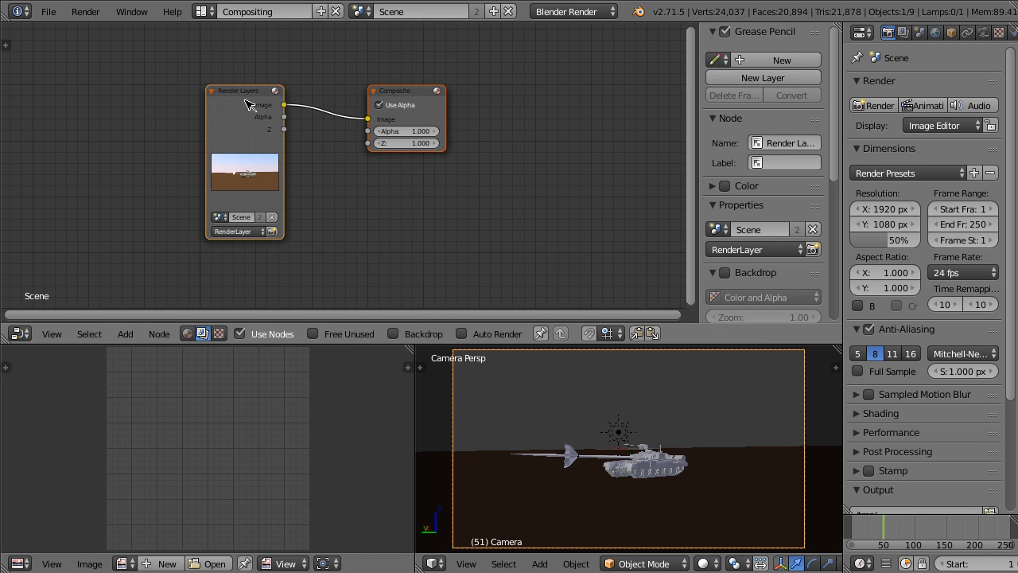
- Move the Render Layers node away from the Composite node and show the Render Result in the image editor
drag(246, 104, 47, 70)
click(119, 564)
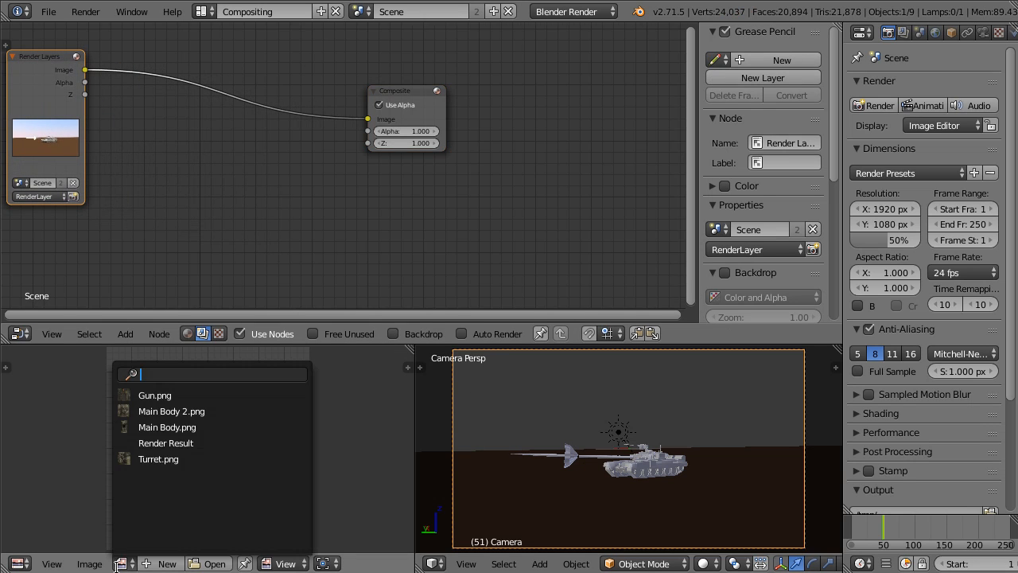
click(175, 443)
scroll(228, 443, down, 2)
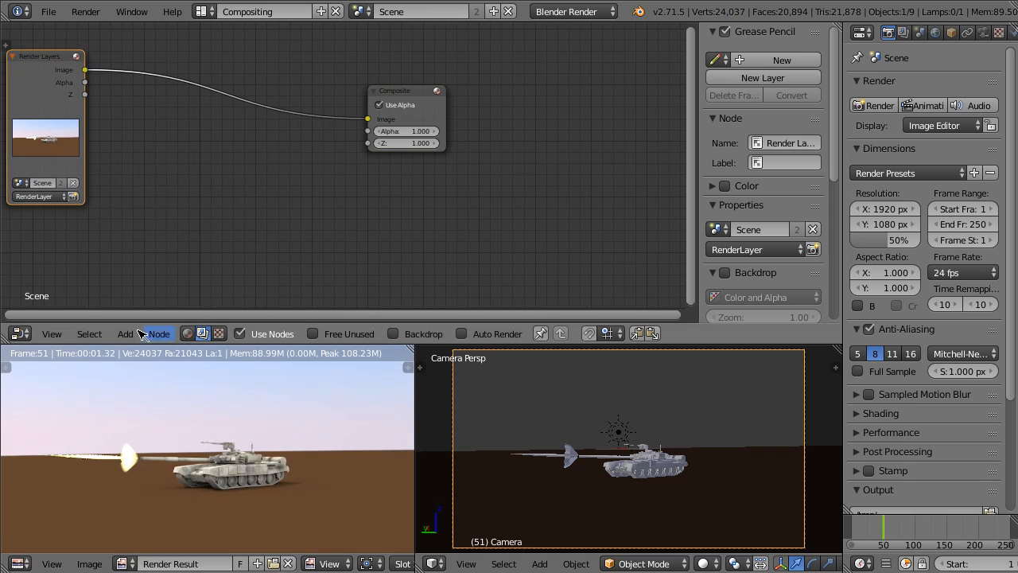
- Insert a Glare filter node between Render Layers and Composite and set its type to Fog Glow
click(125, 333)
mouse_move(174, 241)
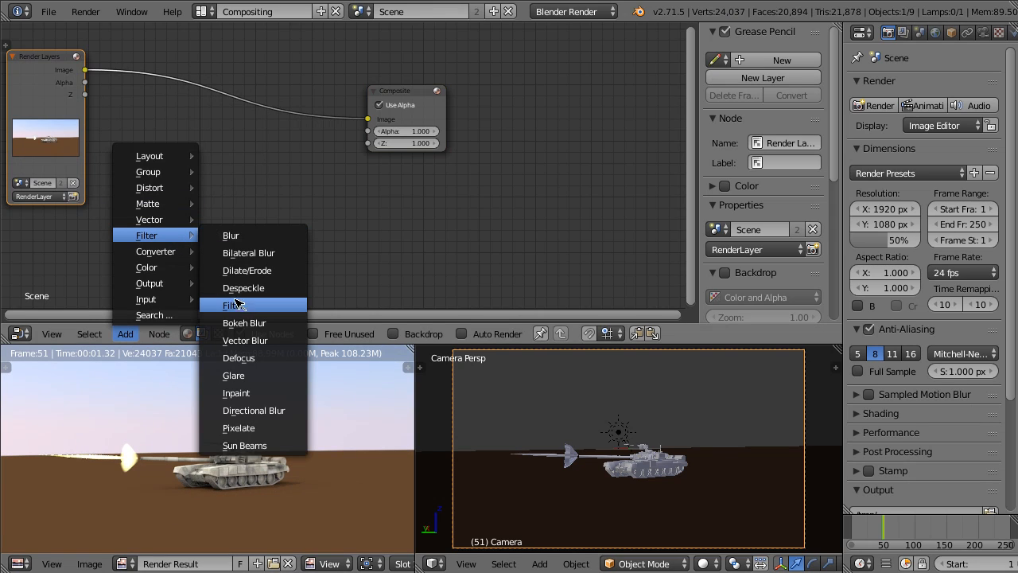
click(252, 373)
click(199, 88)
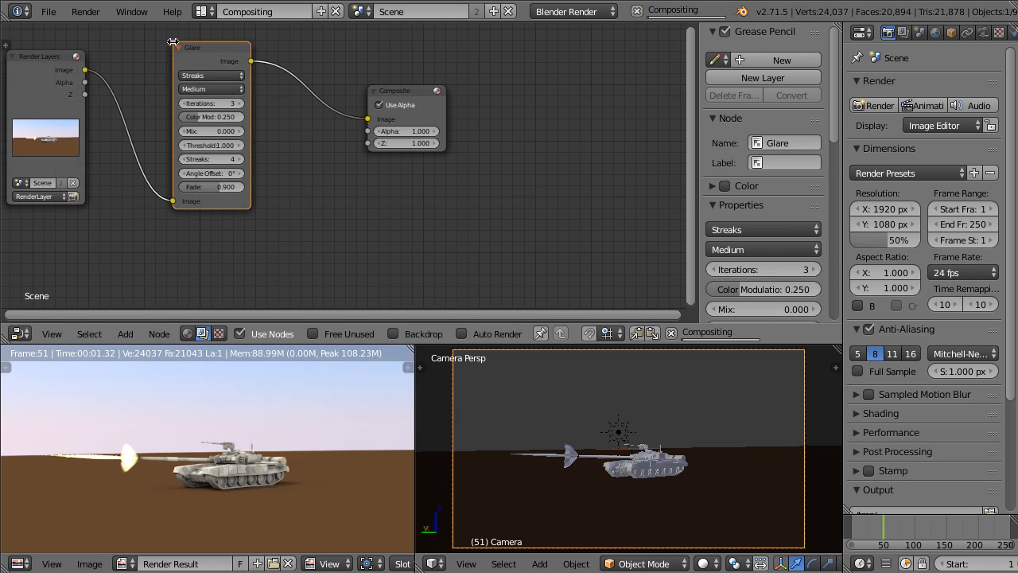
click(209, 76)
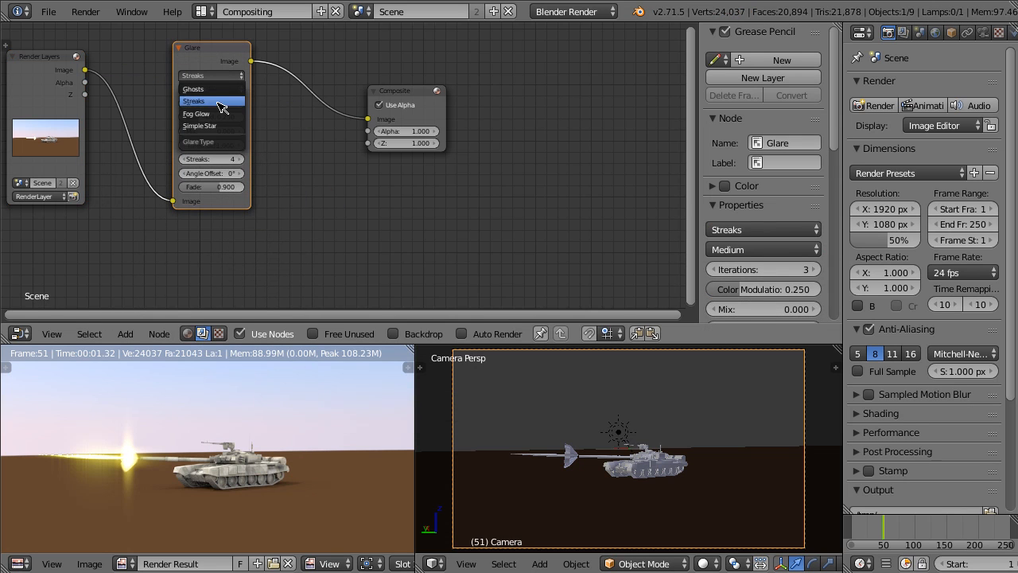
click(220, 117)
- Set the Glare node's Threshold to 1.100 and inspect the glow around the muzzle flash up close
scroll(224, 378, up, 3)
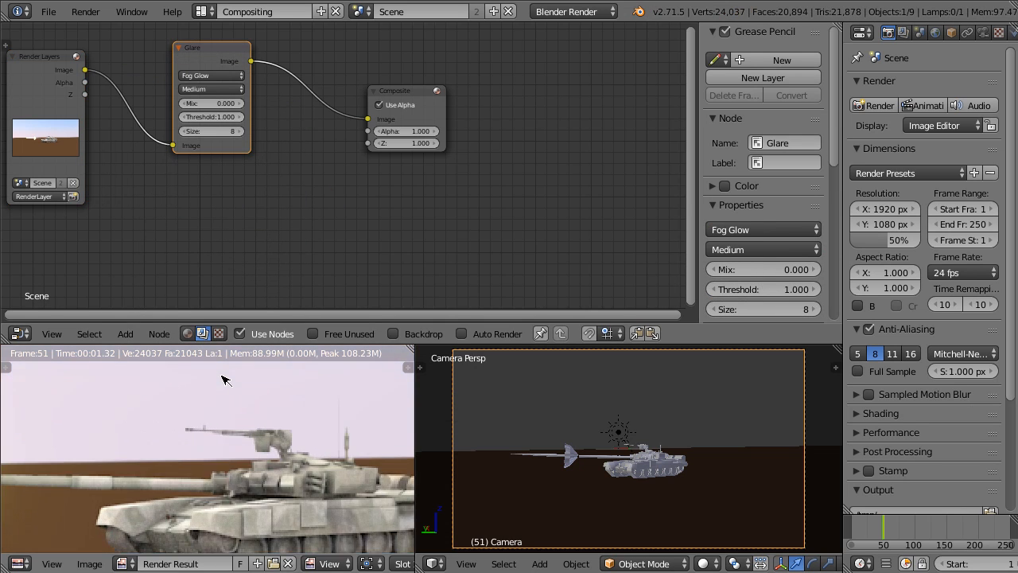
middle_drag(100, 509, 30, 485)
middle_drag(149, 476, 136, 467)
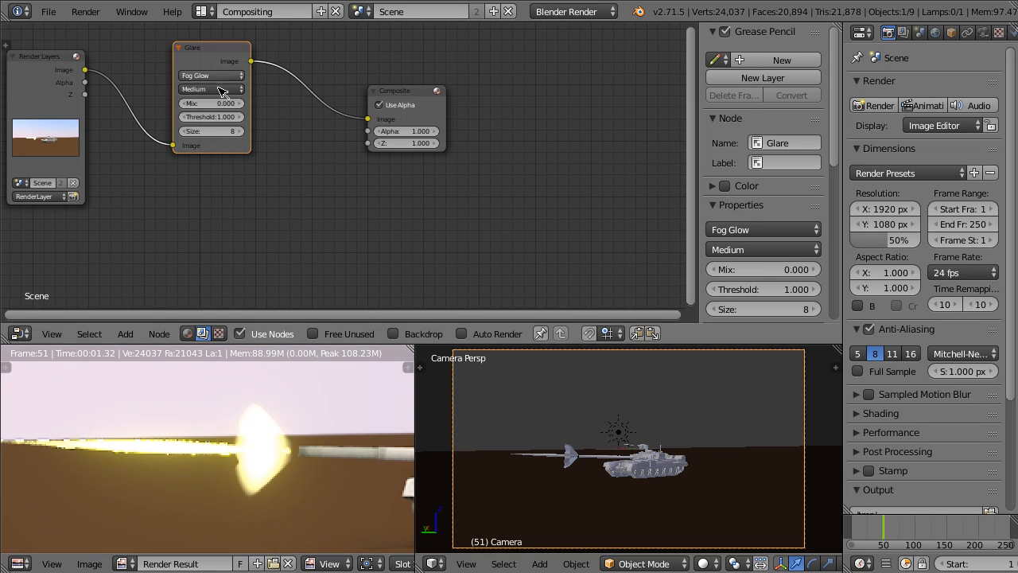
drag(224, 118, 199, 118)
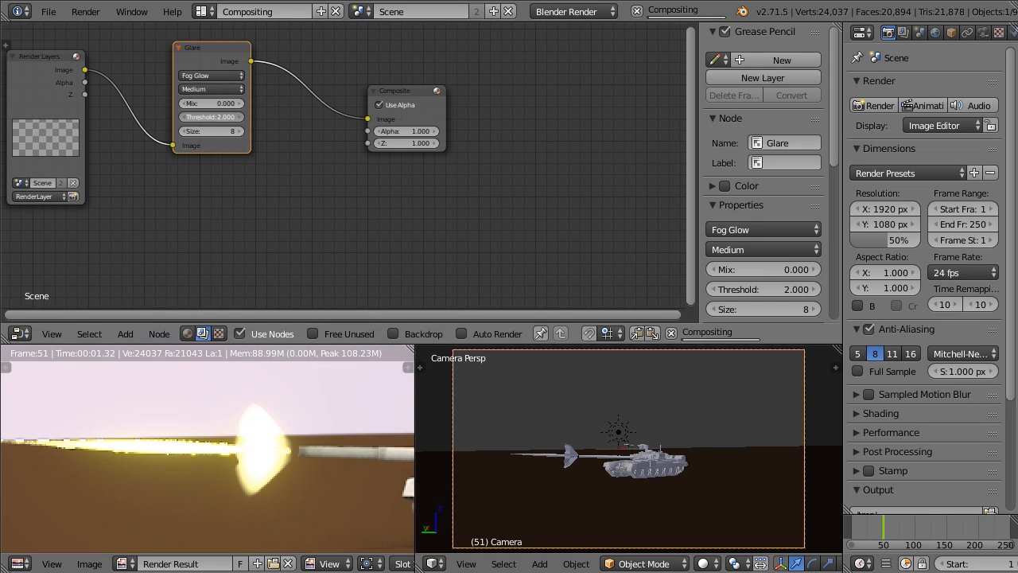
click(239, 118)
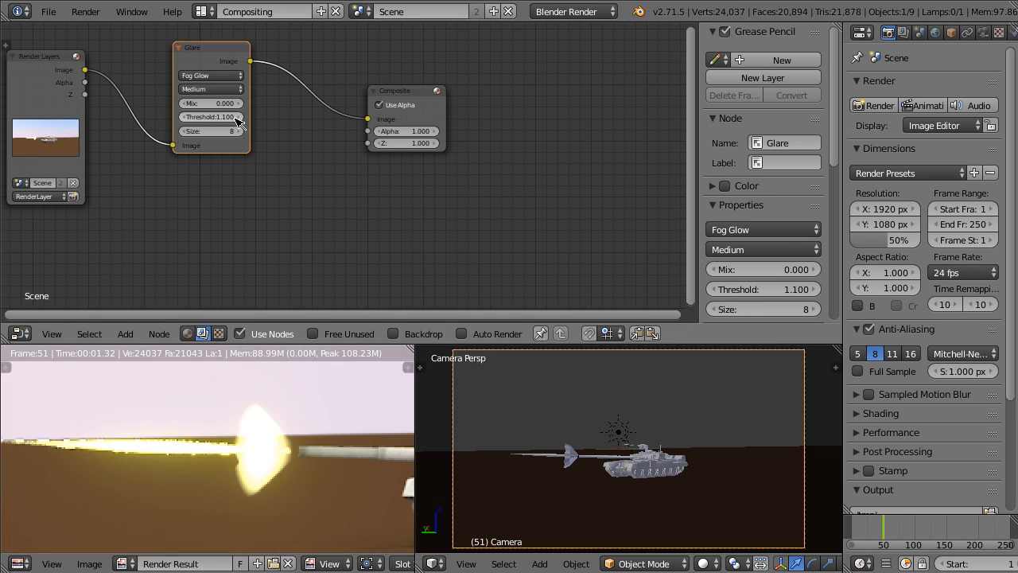
scroll(225, 274, up, 1)
scroll(225, 274, up, 1)
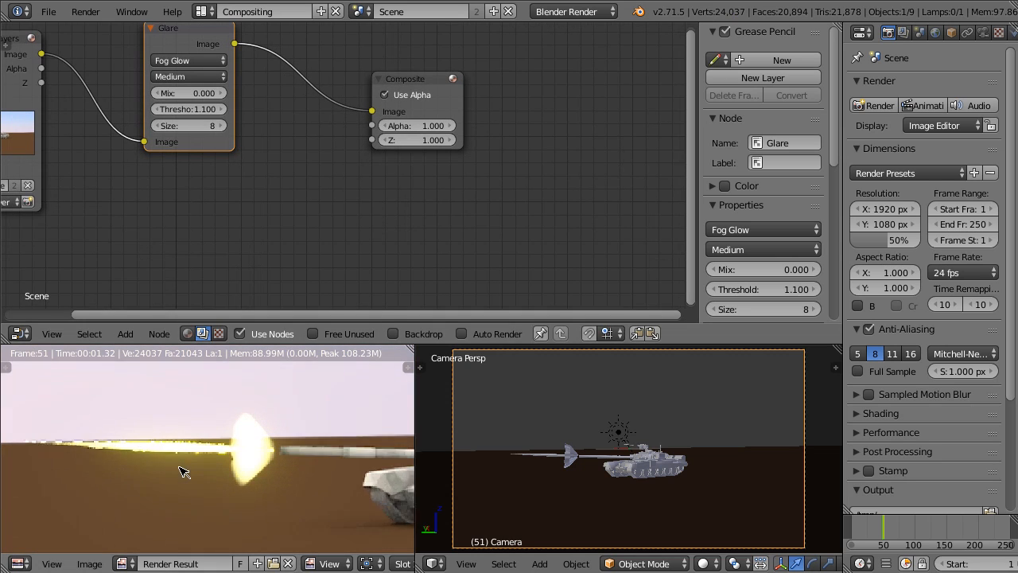
scroll(182, 472, up, 4)
text(2)
key(Return)
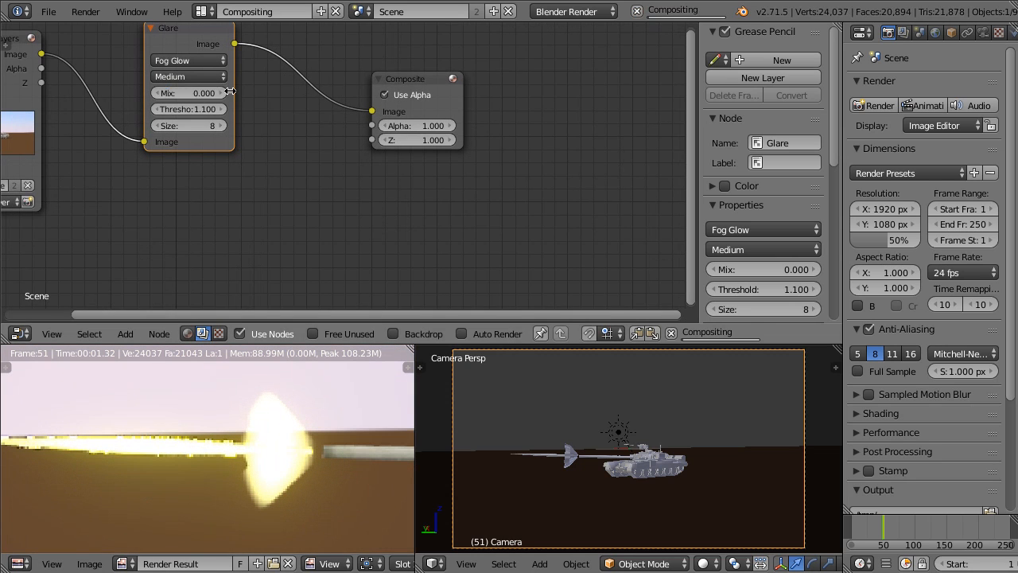
- Try a Glare Mix of 0.500 and inspect its effect on the flash and tank in the render
click(225, 93)
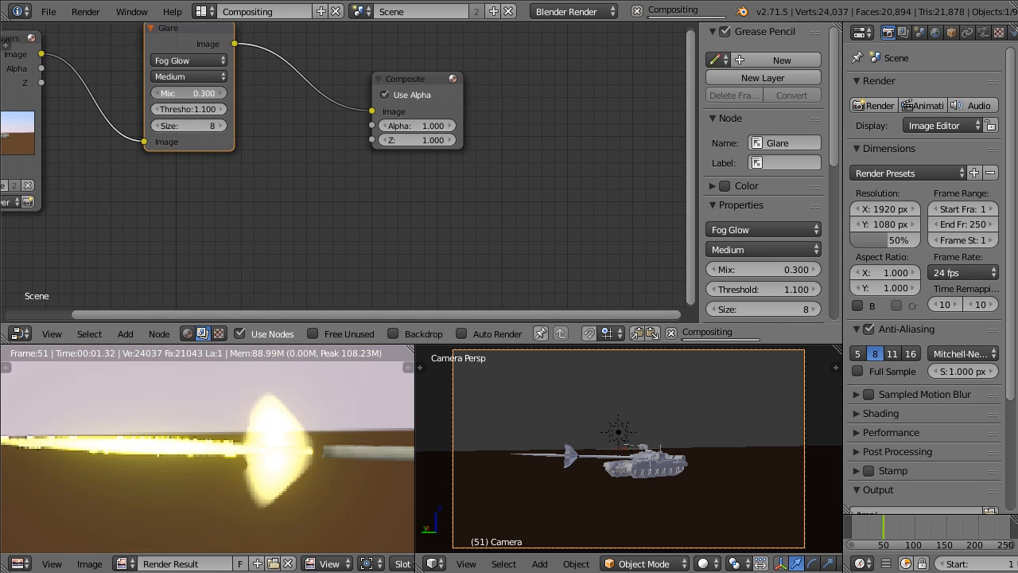
scroll(286, 466, down, 3)
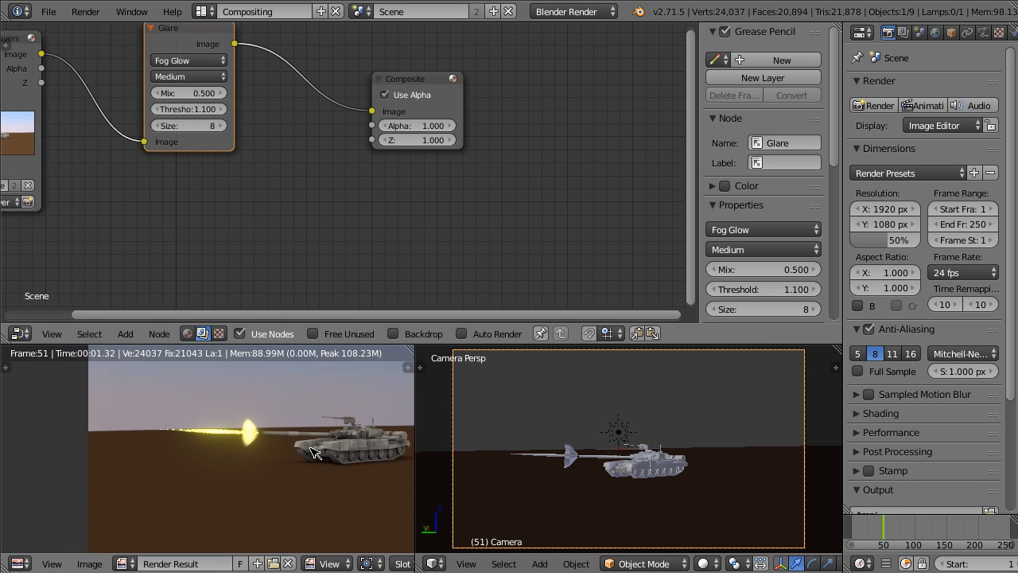
scroll(253, 461, up, 2)
middle_drag(253, 461, 83, 469)
scroll(86, 464, down, 2)
scroll(98, 461, down, 1)
middle_drag(163, 458, 282, 449)
scroll(284, 450, up, 2)
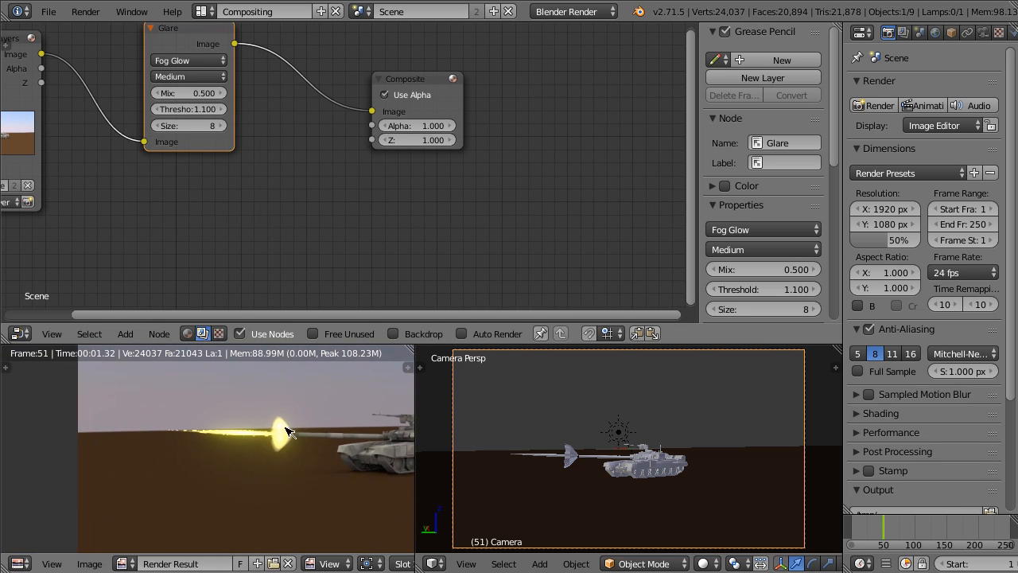
scroll(290, 431, up, 4)
middle_drag(115, 485, 75, 538)
scroll(74, 538, down, 3)
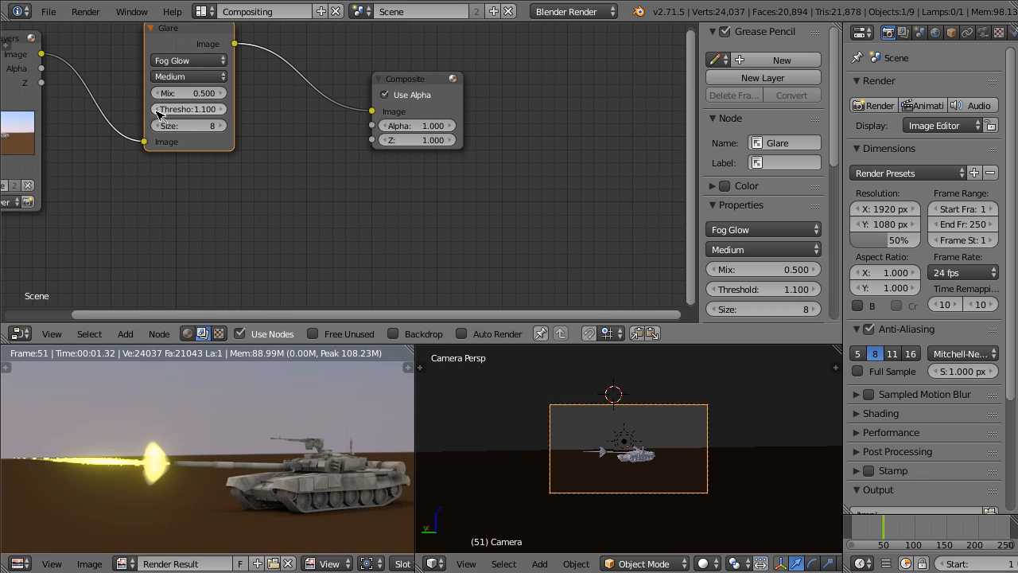
- Lower the Glare node's Mix to -1.000
click(165, 93)
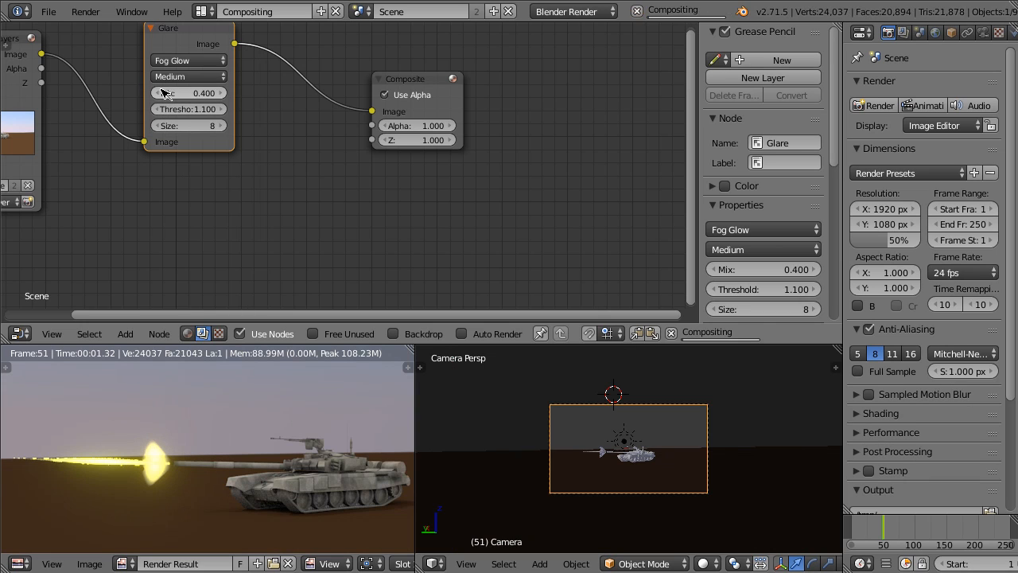
click(164, 93)
click(164, 94)
click(165, 93)
click(165, 93)
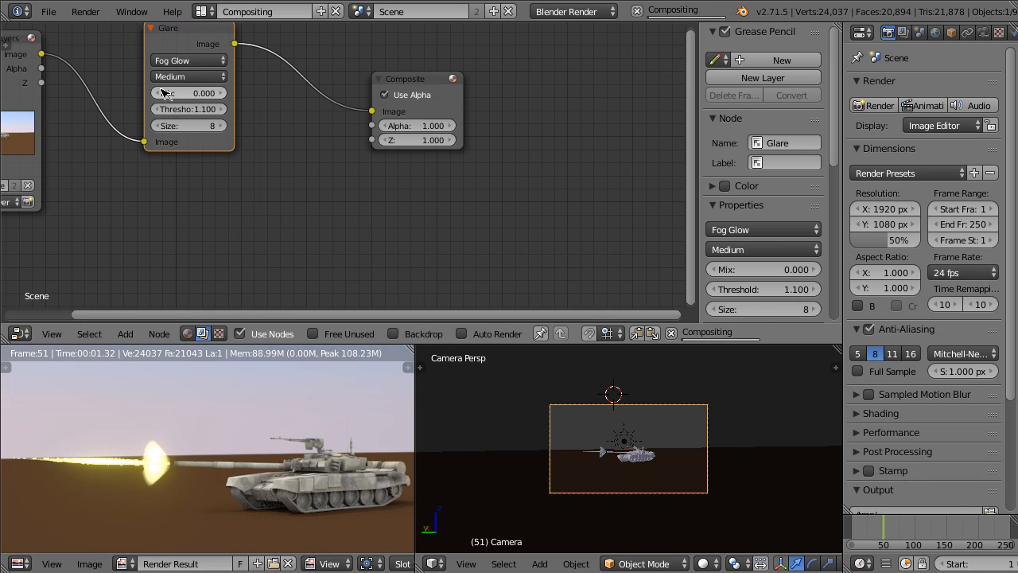
drag(165, 93, 120, 93)
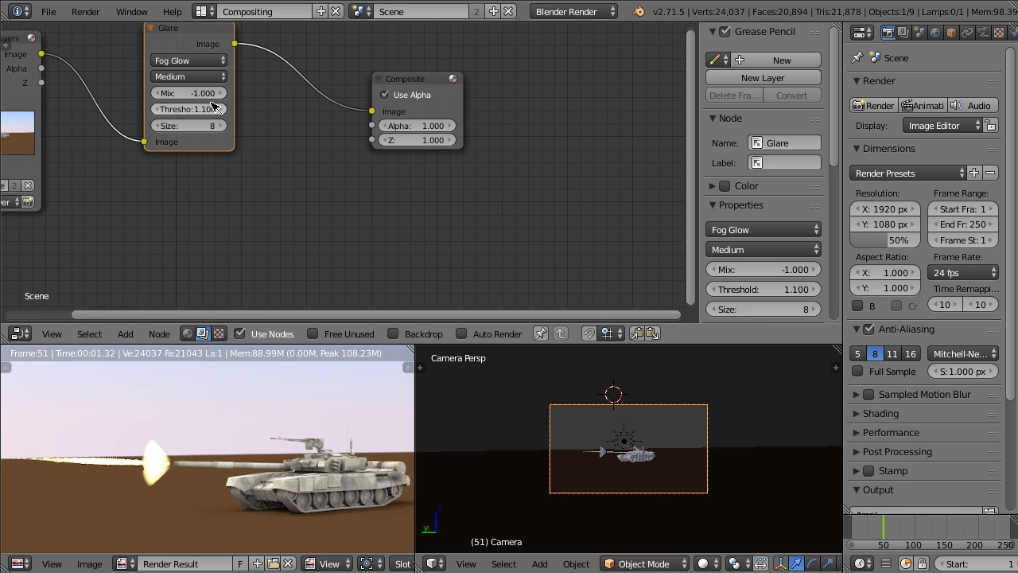
- Try a Glare Mix of 1.000 and inspect the isolated glow around the muzzle flash up close
key(minus)
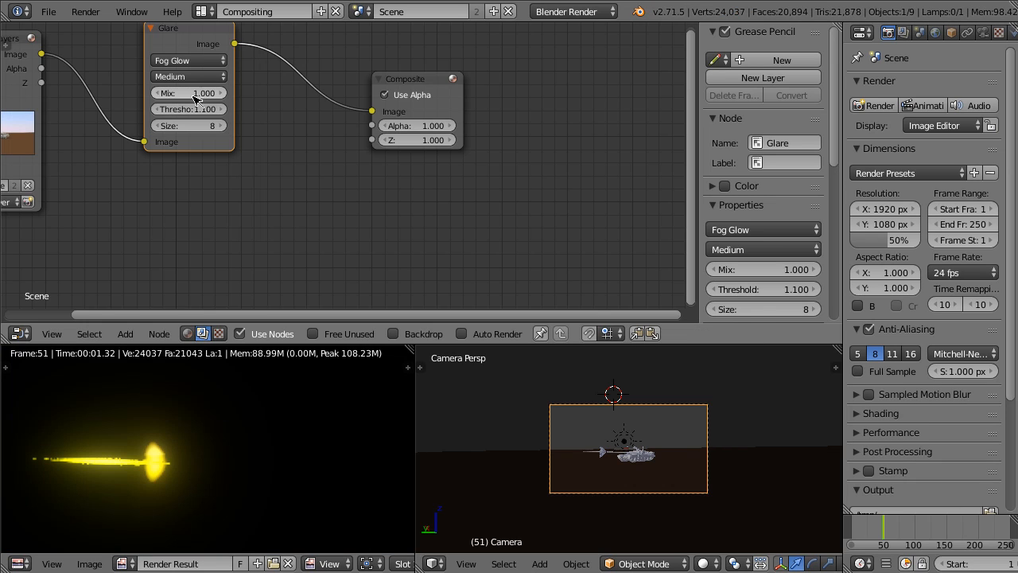
click(219, 93)
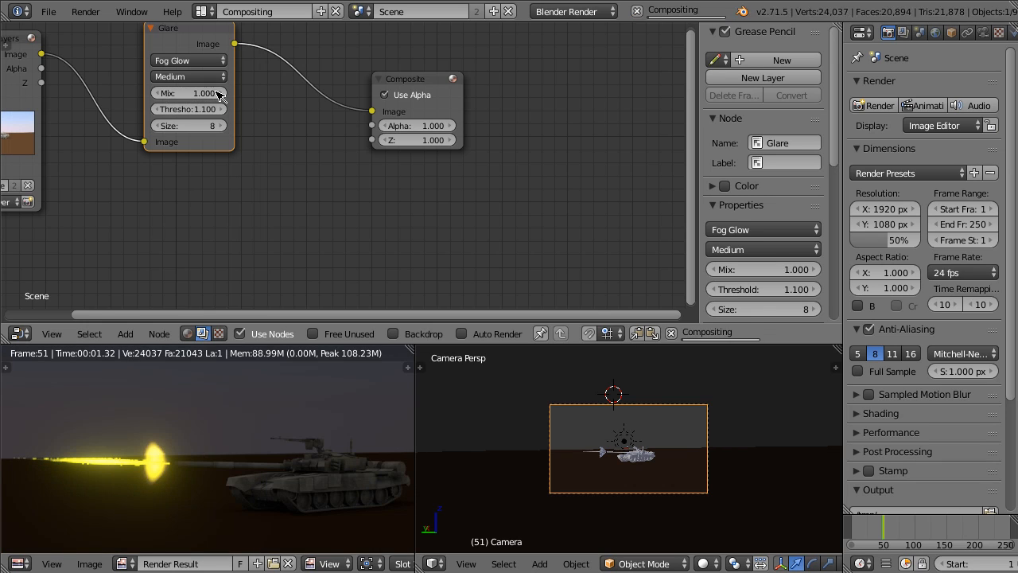
scroll(184, 462, up, 5)
middle_drag(151, 467, 415, 466)
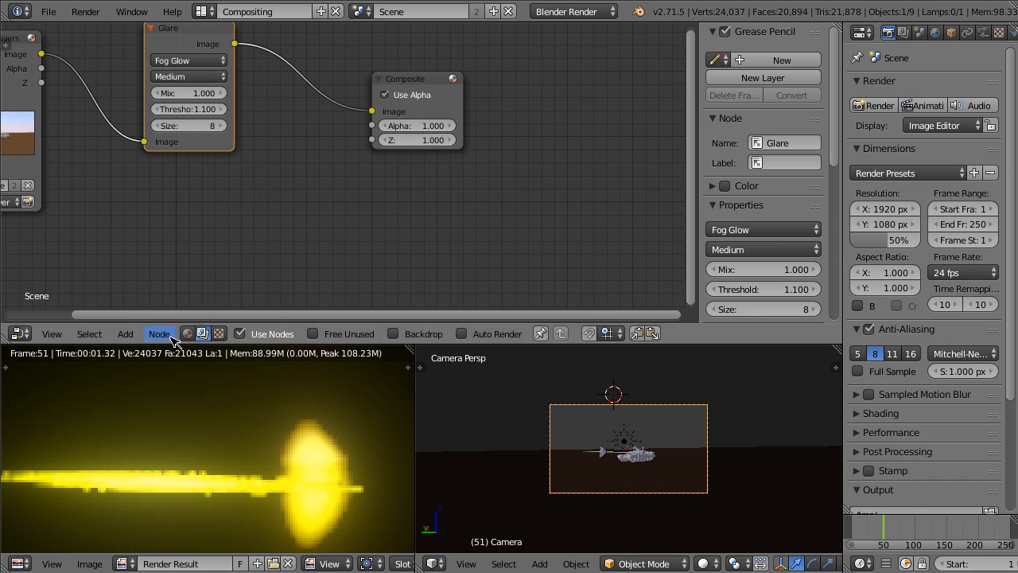
- Set the Glare node's Mix to 0.400 and inspect the glow on the flash and the tank in the render
click(156, 94)
click(156, 94)
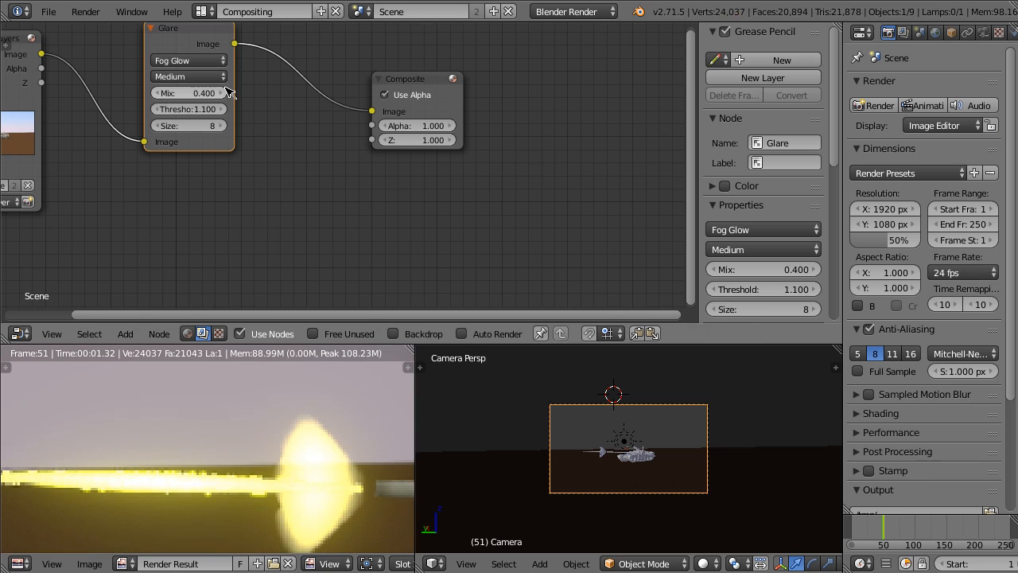
scroll(269, 420, down, 5)
scroll(267, 421, up, 5)
middle_drag(267, 423, 3, 386)
scroll(350, 413, down, 1)
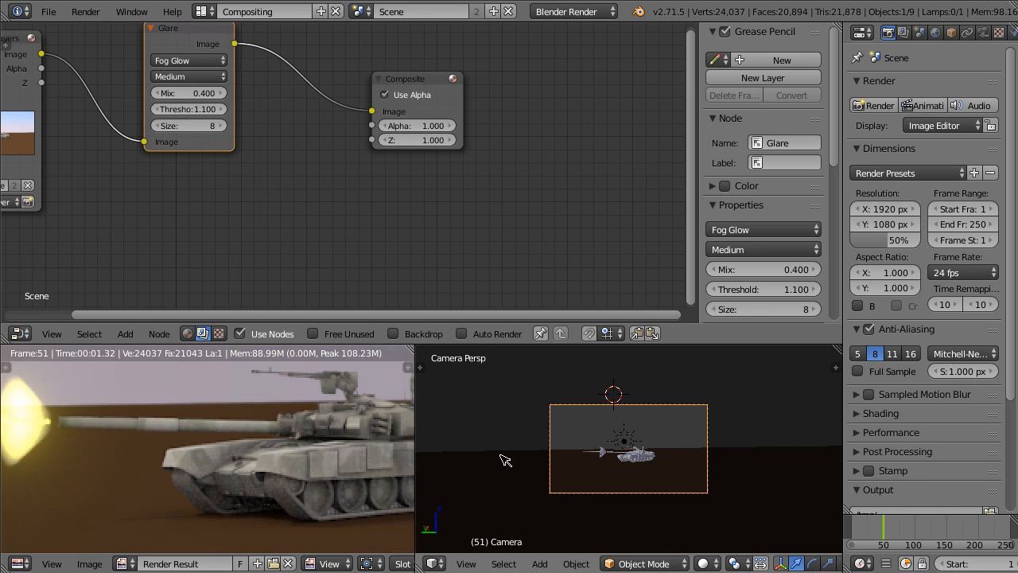
scroll(501, 455, down, 2)
scroll(278, 437, down, 1)
scroll(277, 406, down, 6)
scroll(275, 366, up, 4)
scroll(318, 445, up, 2)
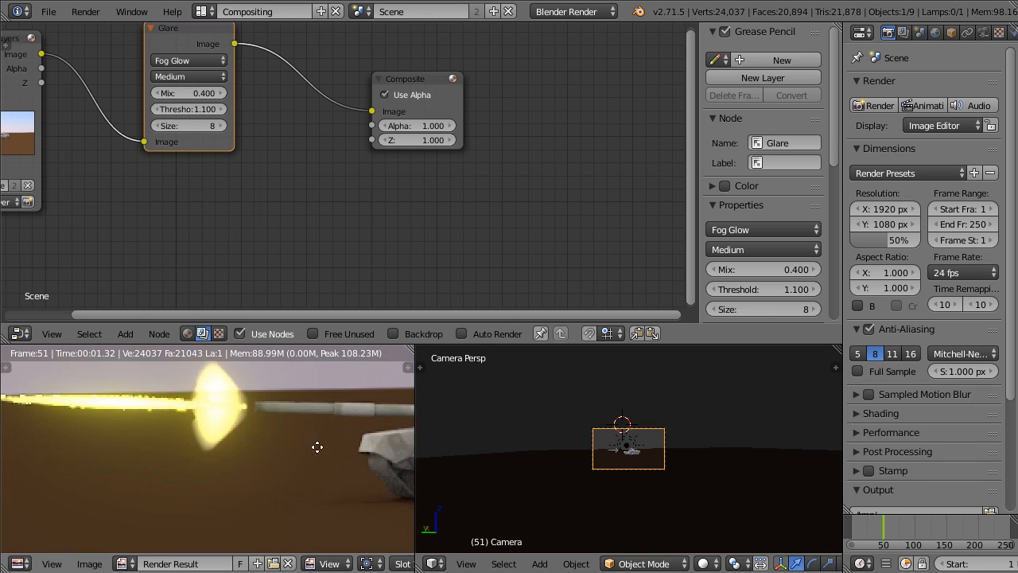
scroll(36, 486, up, 2)
scroll(195, 461, up, 3)
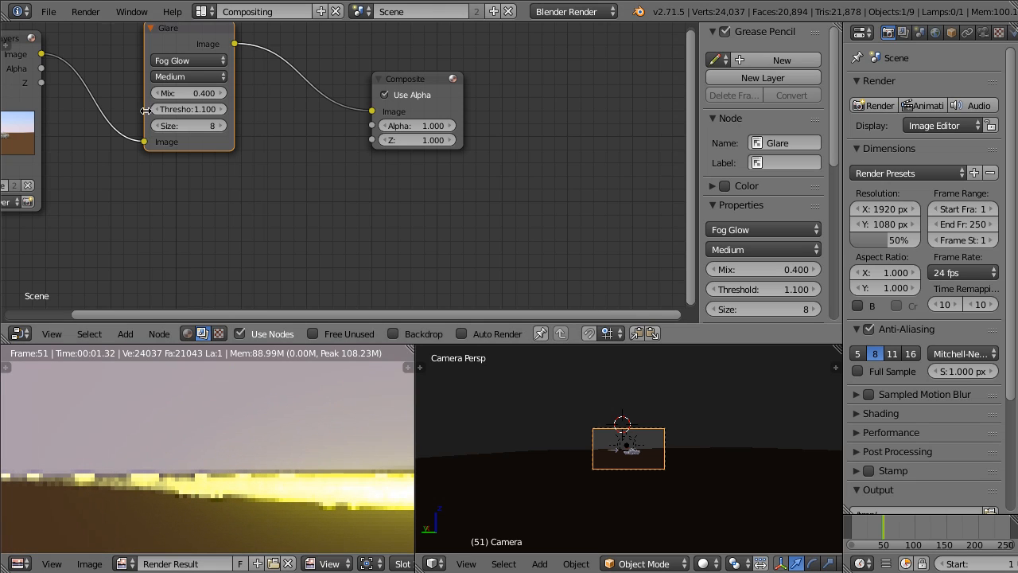
- Duplicate the Glare node, insert the copy before Composite with a Mix of 0, and inspect the flash in the render
key(shift+d)
click(284, 64)
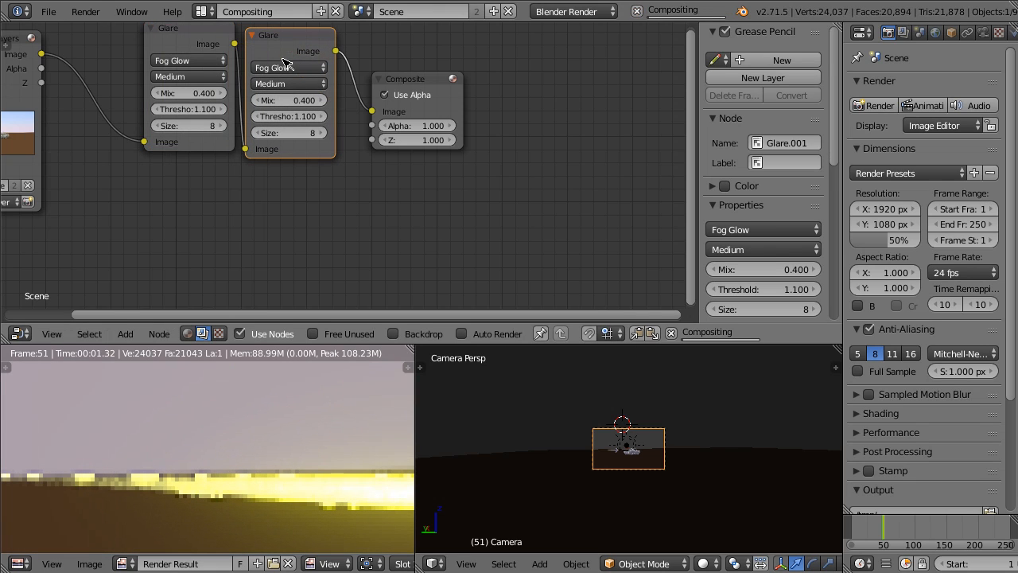
scroll(205, 473, down, 3)
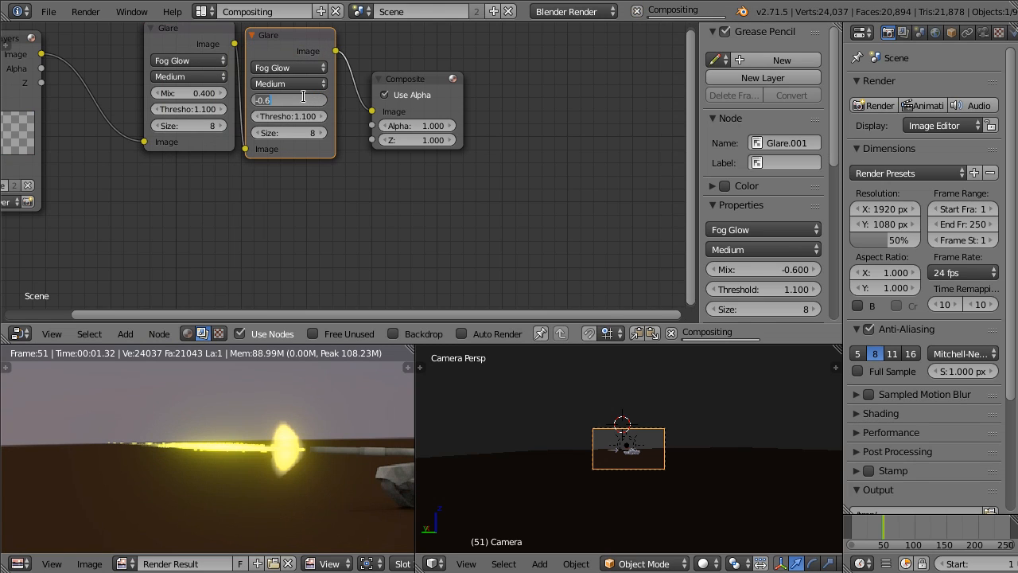
text(0)
key(Return)
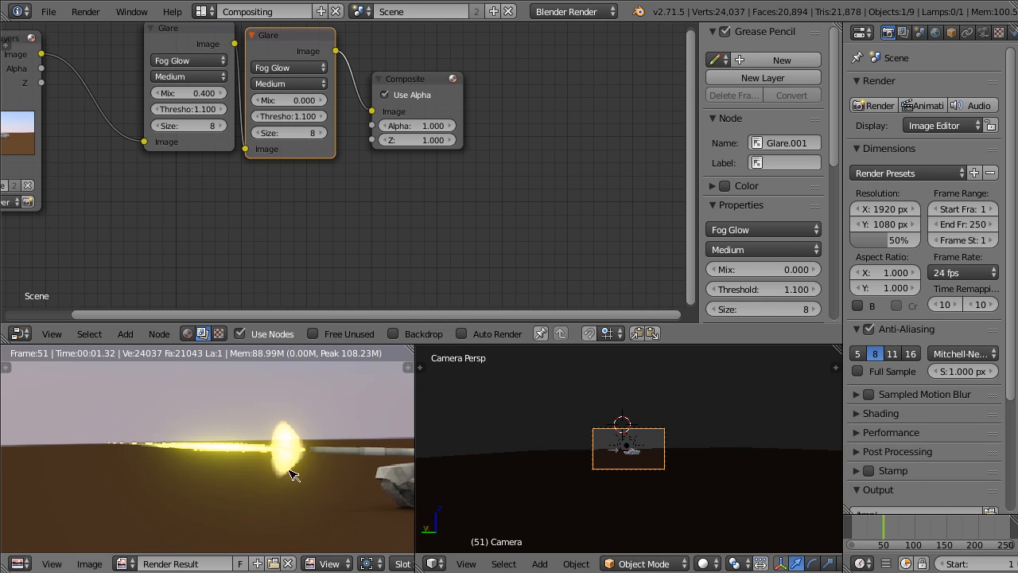
scroll(291, 477, down, 3)
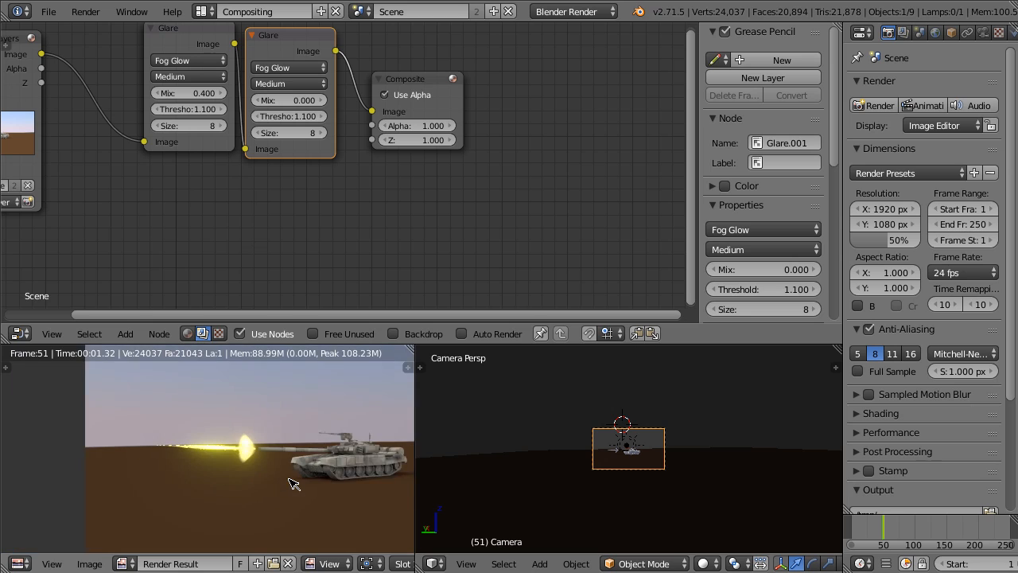
scroll(291, 482, up, 5)
middle_drag(124, 443, 317, 414)
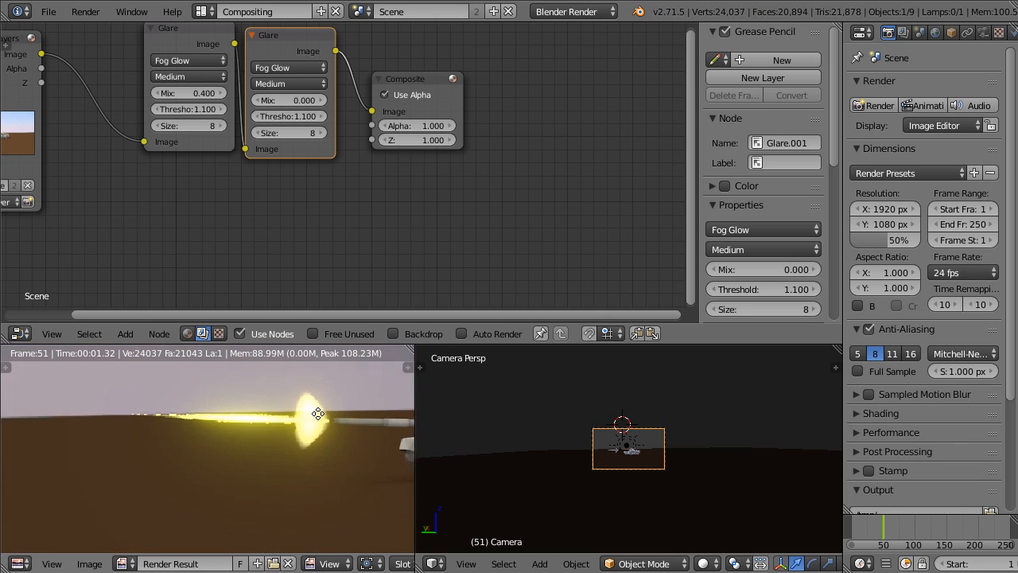
scroll(317, 414, down, 5)
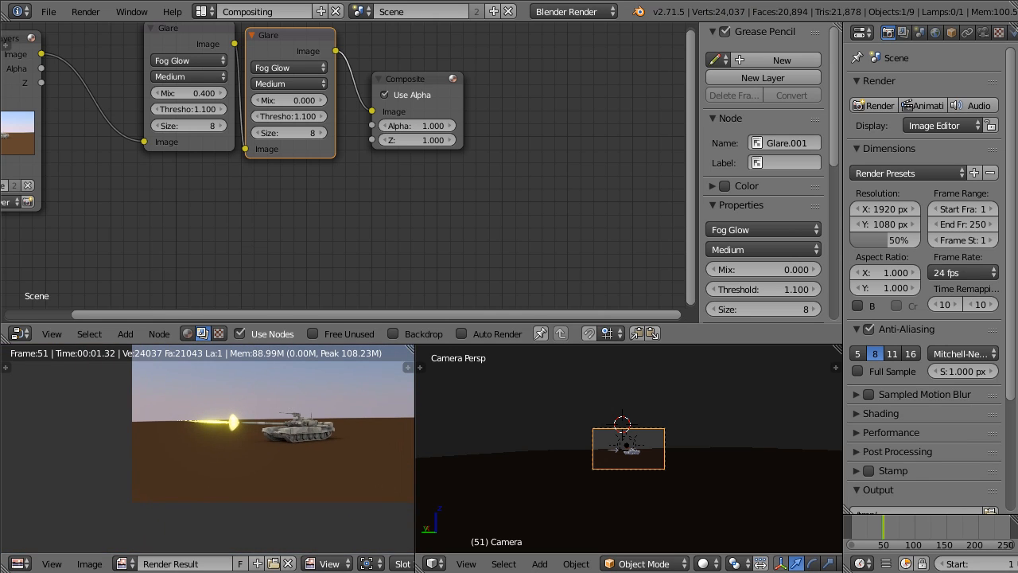
- In the Default layout, shift the volume emission colours of the muzzle cone and the long flame cylinder towards a warmer orange
click(203, 11)
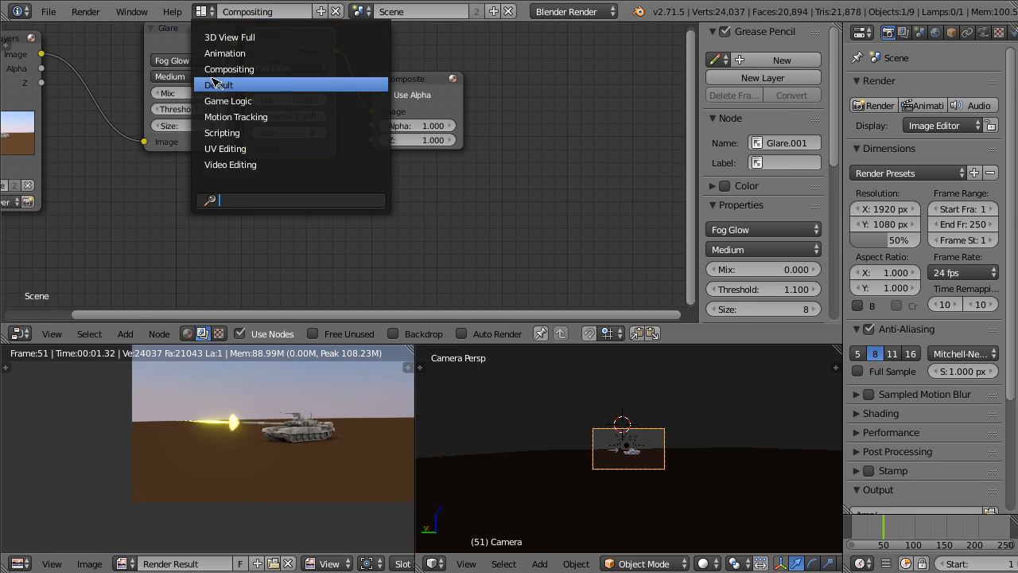
click(239, 82)
right_click(245, 262)
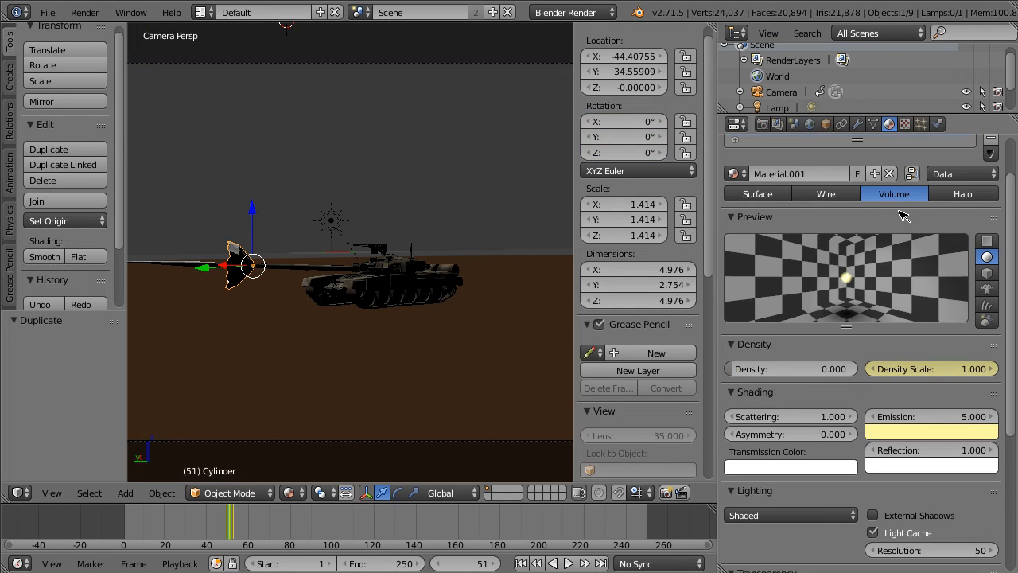
click(907, 437)
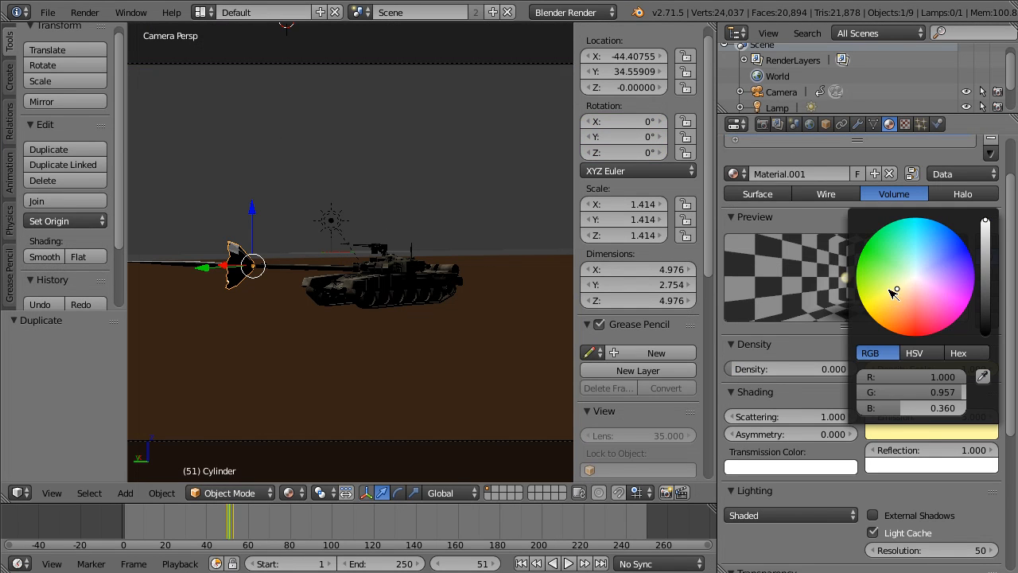
drag(894, 293, 901, 293)
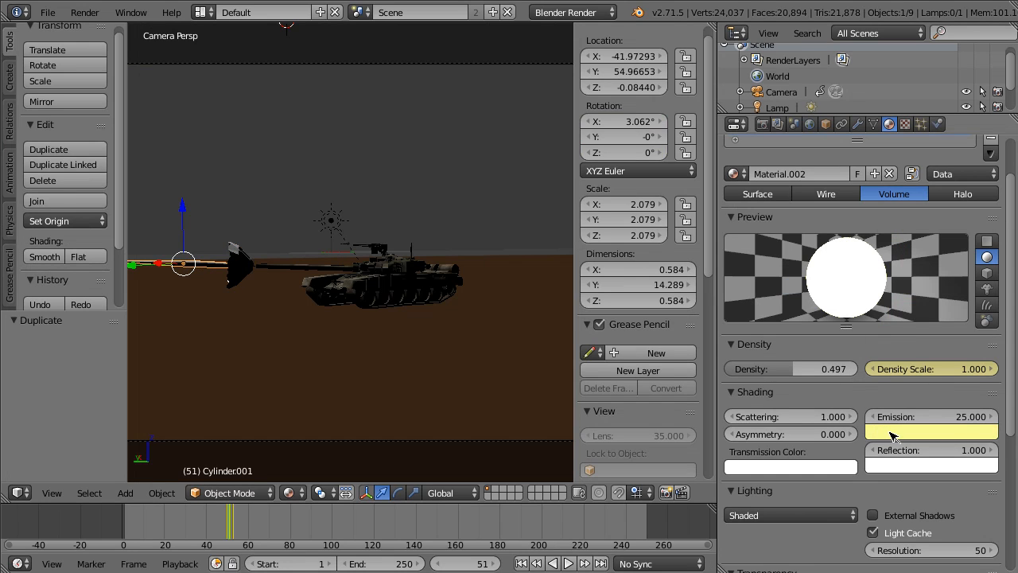
click(891, 436)
drag(897, 284, 901, 298)
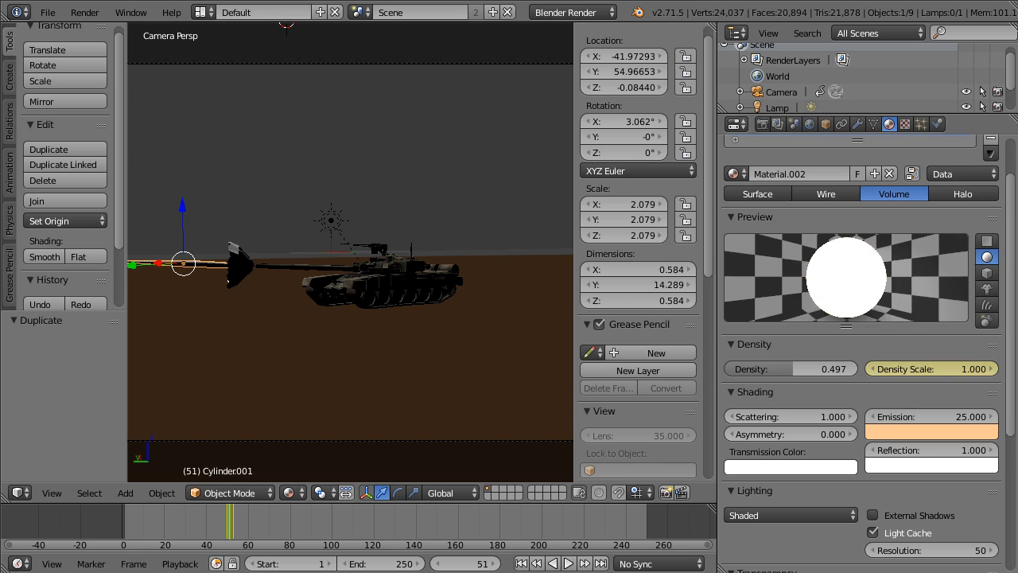
- Return to the Compositing layout and re-render frame 51 to check the recoloured flash
click(203, 12)
click(227, 70)
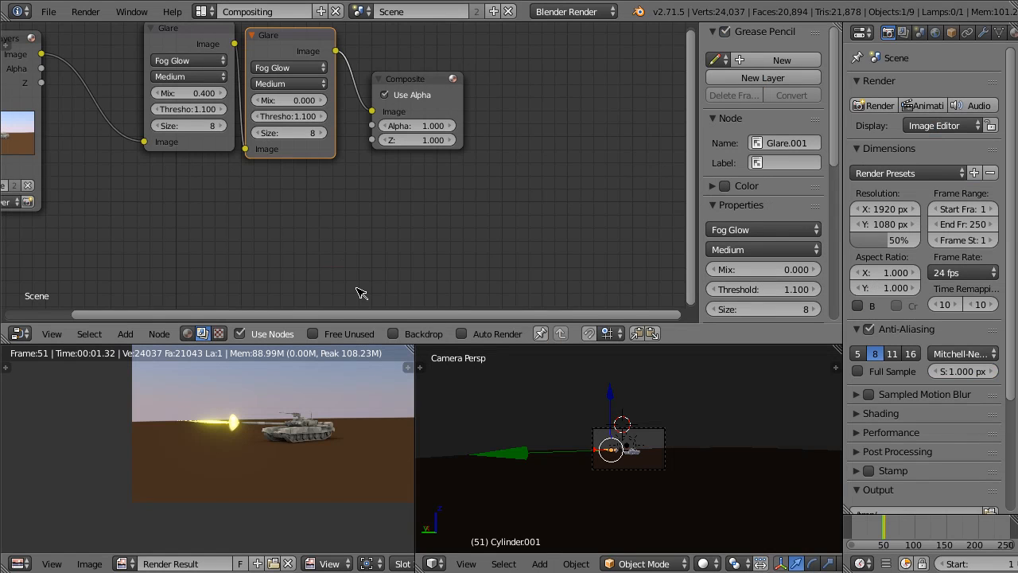
key(F12)
scroll(337, 479, up, 4)
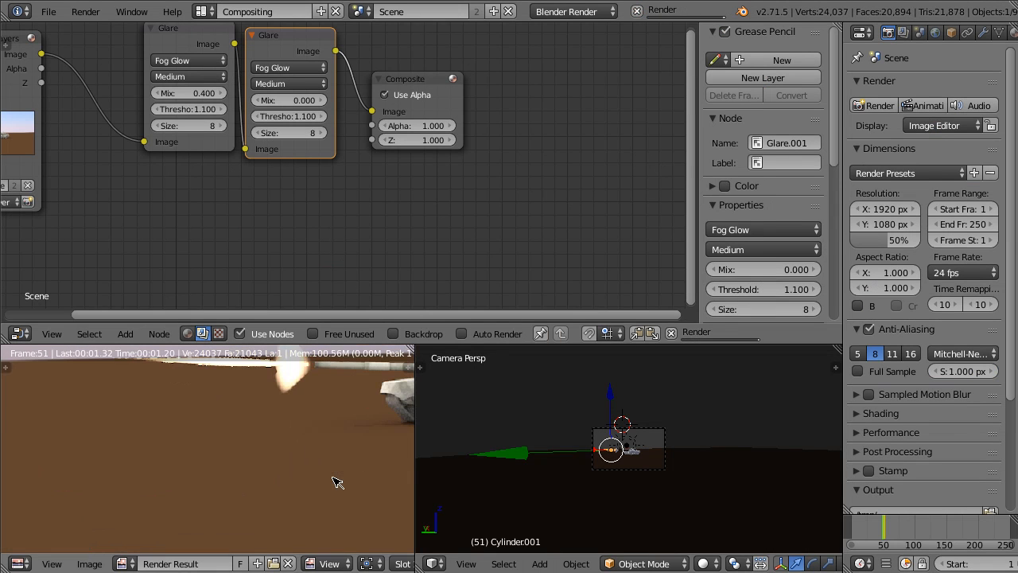
scroll(337, 398, down, 4)
middle_drag(334, 396, 435, 484)
scroll(322, 397, up, 5)
scroll(132, 424, down, 5)
scroll(132, 424, up, 6)
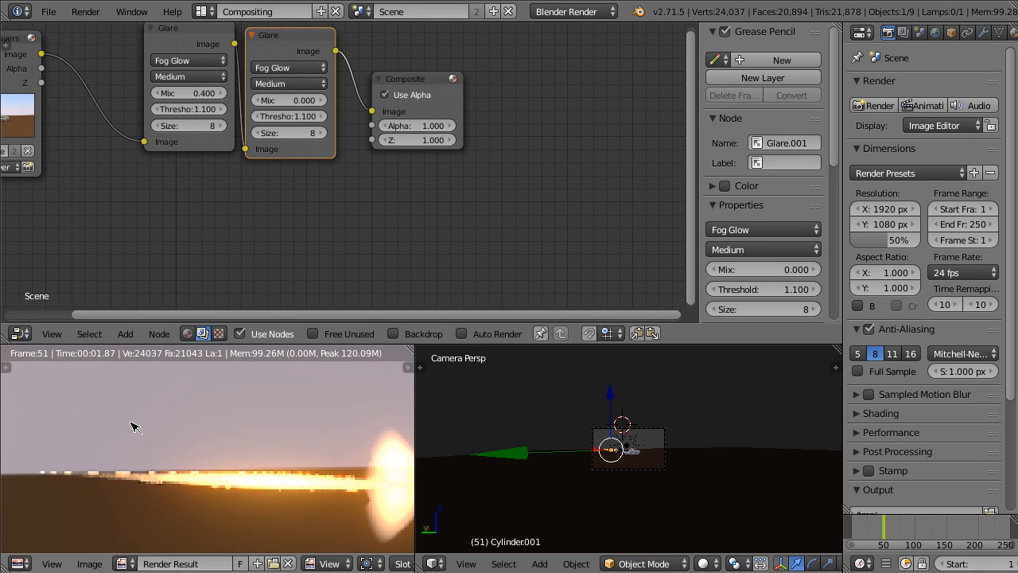
- Examine the flash's glow and the tank in the rendered image, both up close and in the whole frame
middle_drag(132, 424, 120, 420)
middle_drag(301, 102, 351, 160)
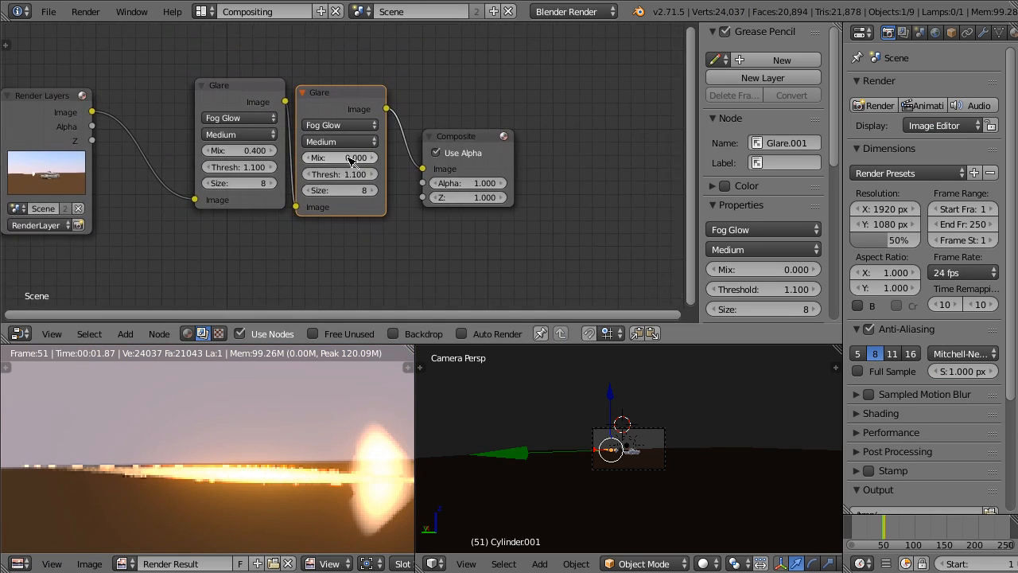
scroll(205, 483, down, 2)
scroll(210, 477, down, 7)
scroll(212, 473, up, 6)
middle_drag(212, 473, 5, 405)
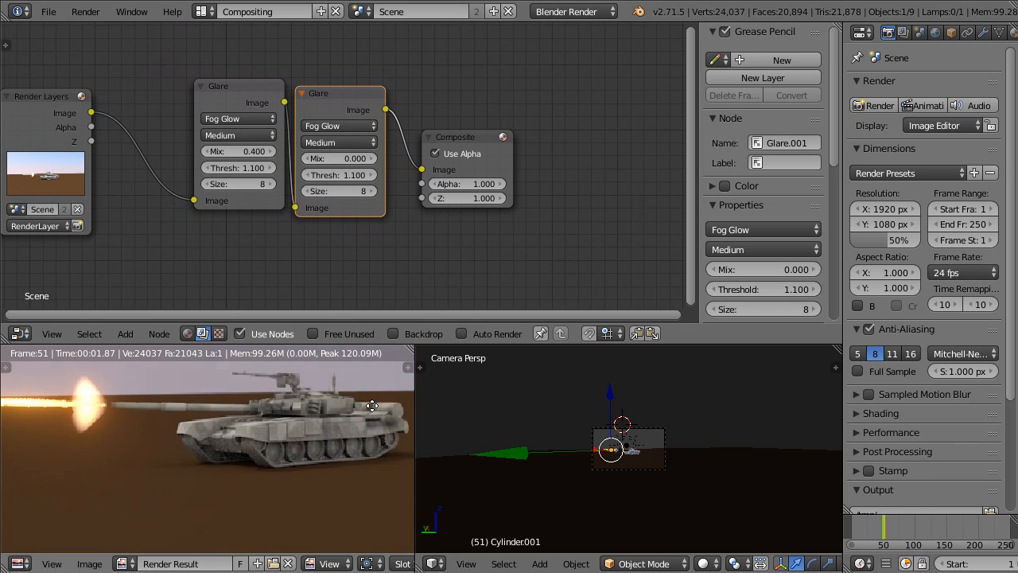
scroll(402, 418, down, 1)
scroll(288, 417, down, 2)
scroll(284, 416, up, 6)
middle_drag(283, 416, 345, 505)
scroll(145, 493, down, 5)
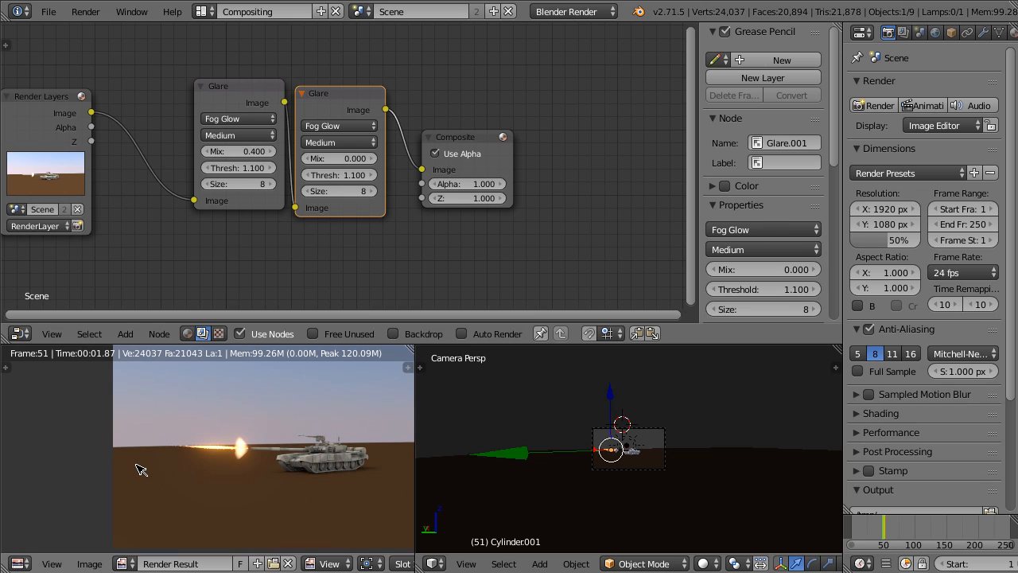
- Re-render frame 51 and move the camera along the global X axis to shift the tank and flash sideways in the shot
key(F12)
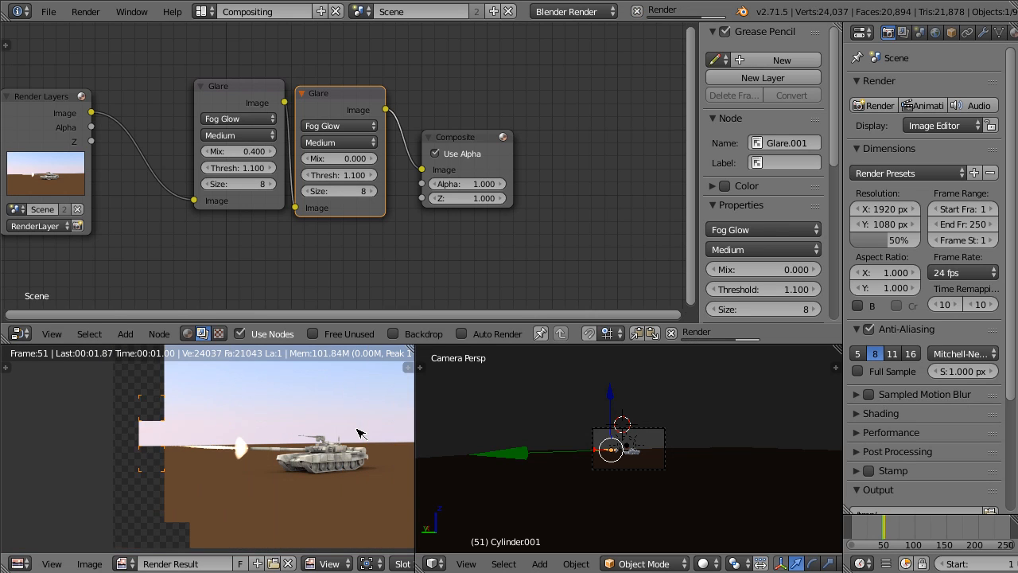
scroll(599, 420, up, 5)
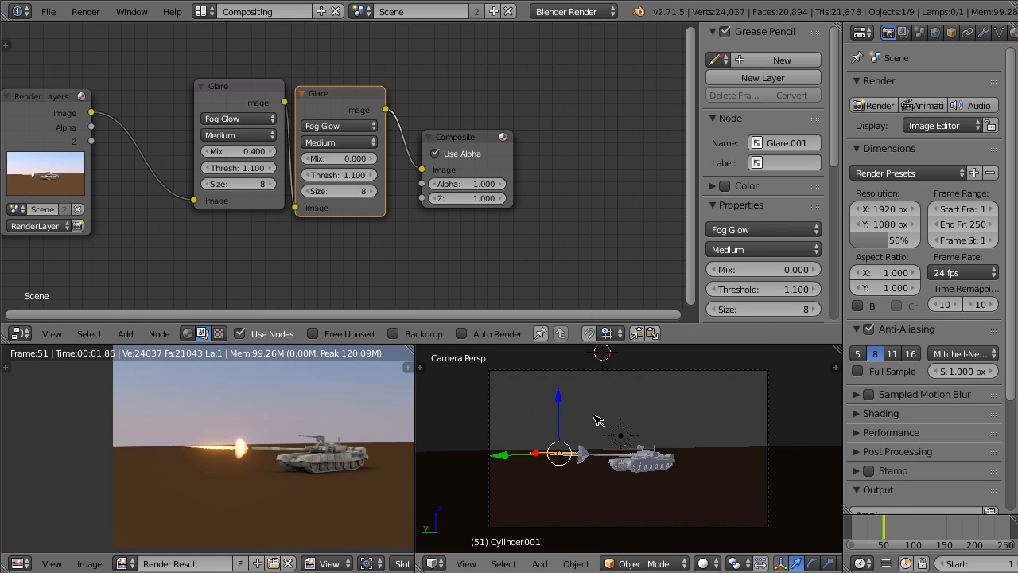
scroll(588, 398, down, 5)
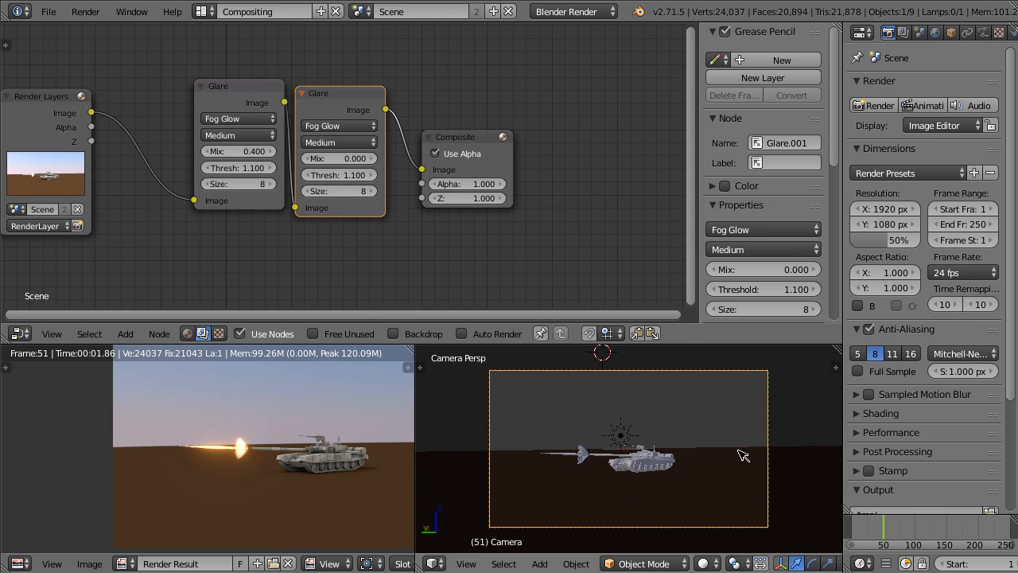
key(g)
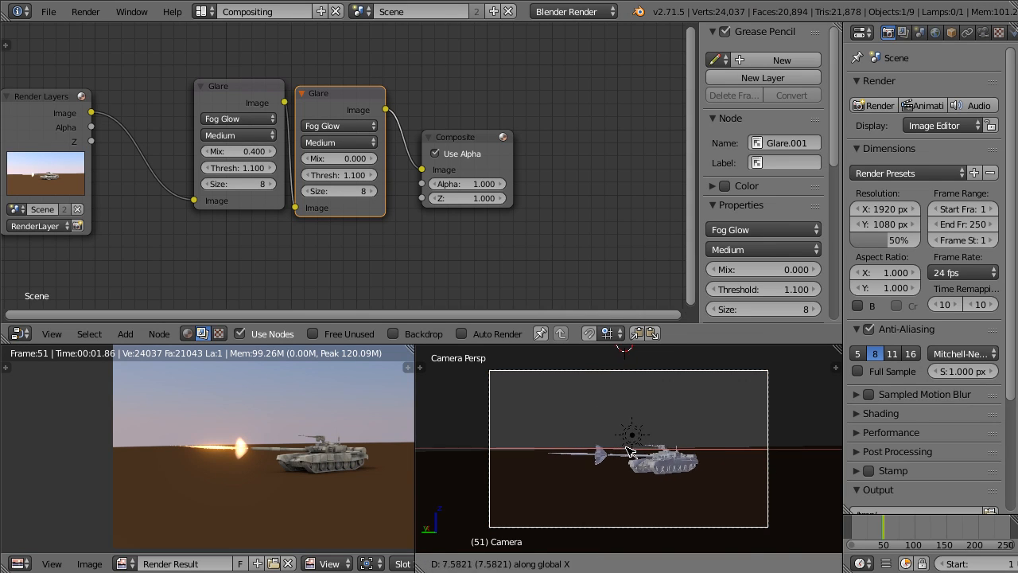
click(756, 463)
- Set the camera's focal length to 59.40 mm so the tank and flash fill more of the frame
click(969, 33)
click(983, 33)
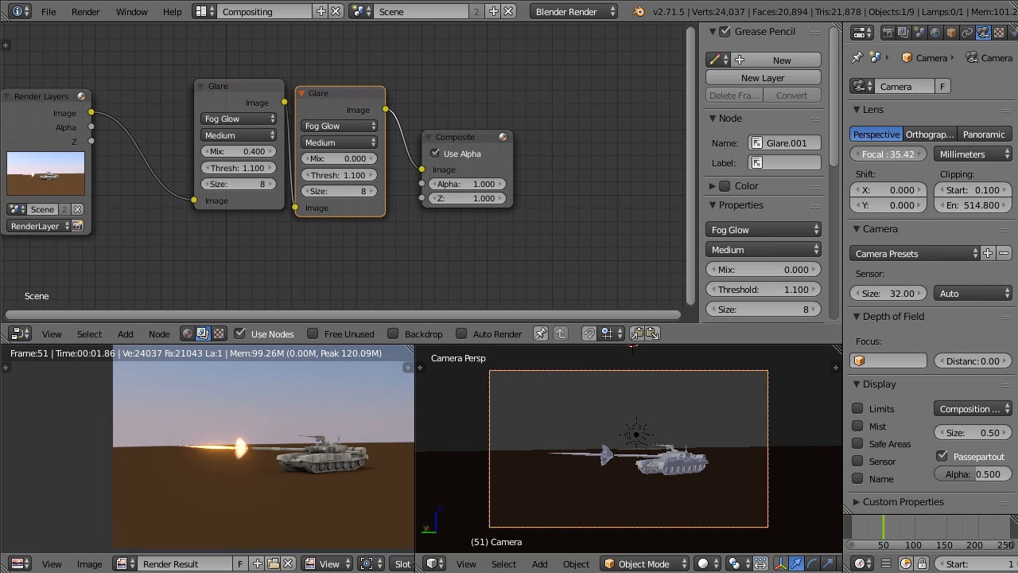
mouse_move(889, 153)
mouse_down()
mouse_move(917, 153)
mouse_move(889, 156)
mouse_up()
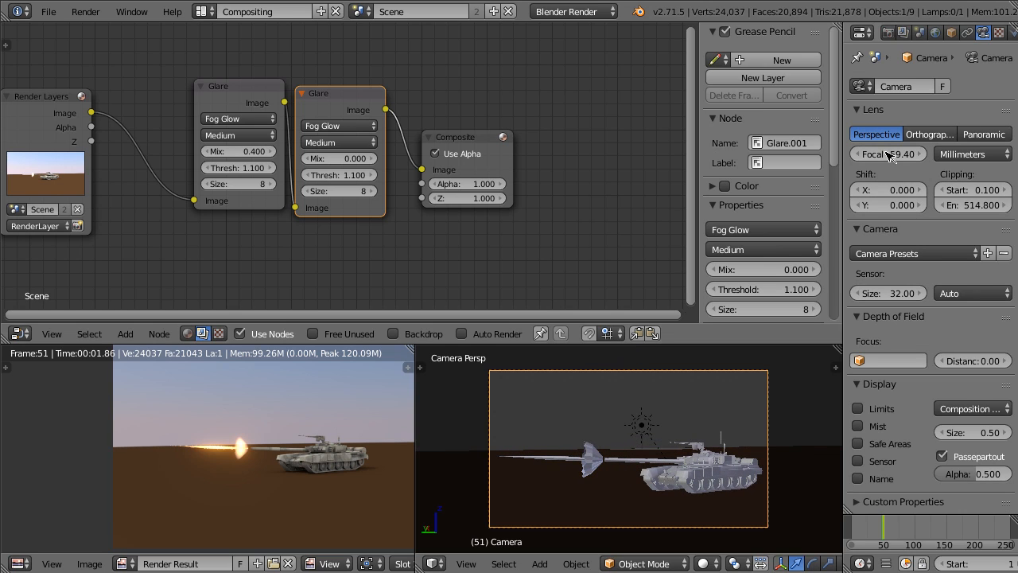
- Render the tighter camera framing and inspect the glare around the flash and flame
key(F12)
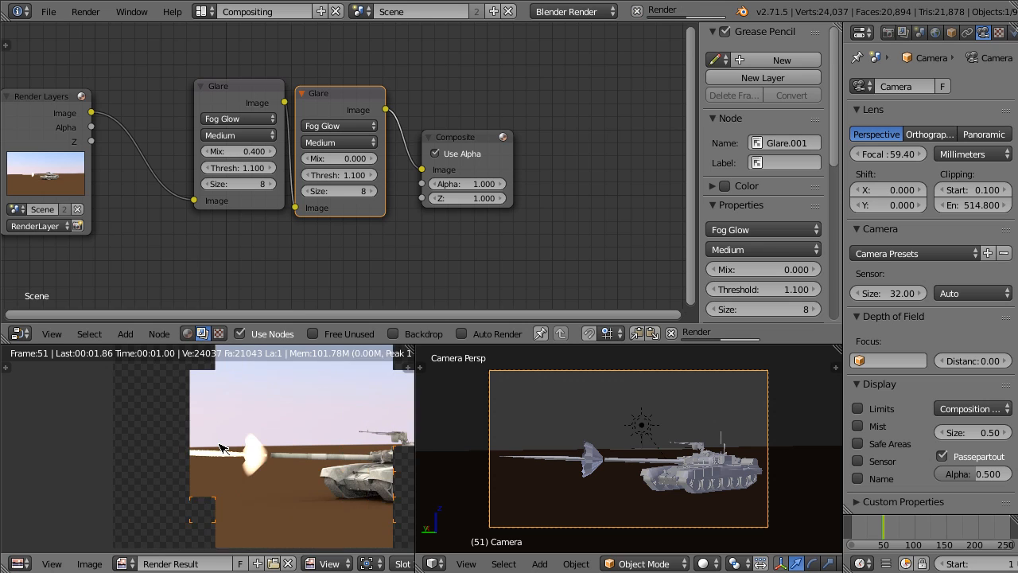
scroll(221, 448, up, 3)
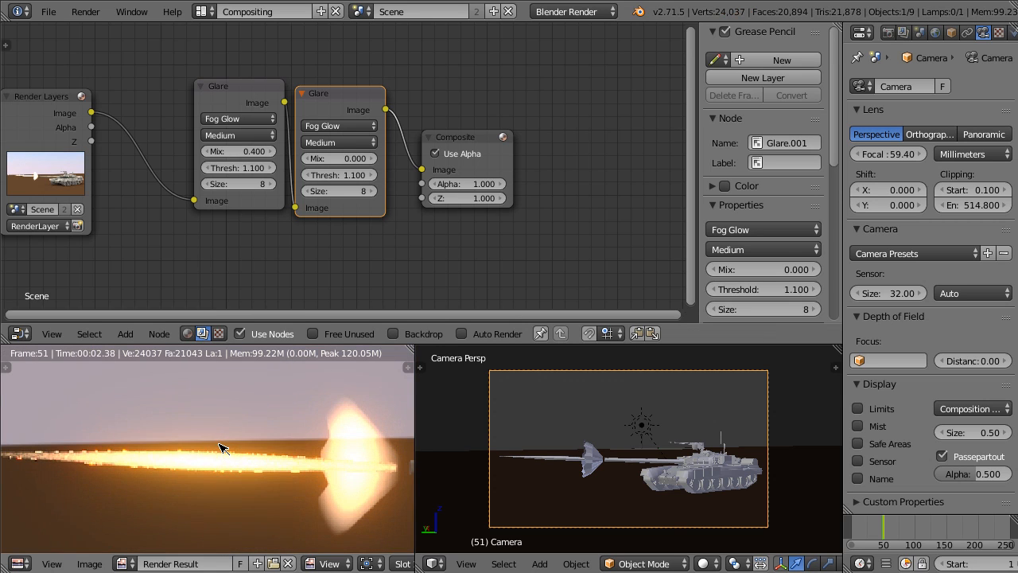
scroll(221, 447, down, 5)
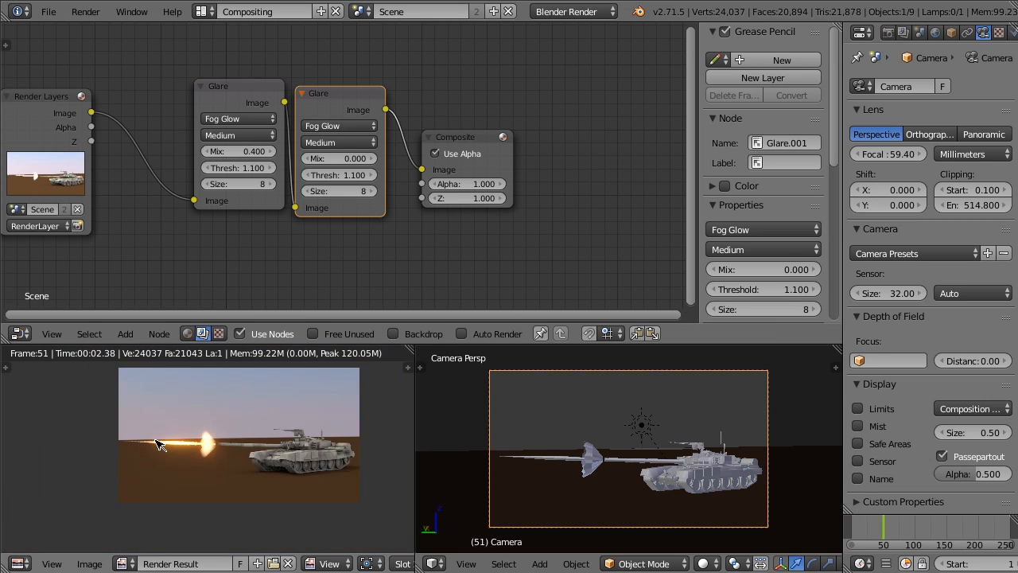
scroll(167, 445, up, 5)
scroll(175, 445, down, 3)
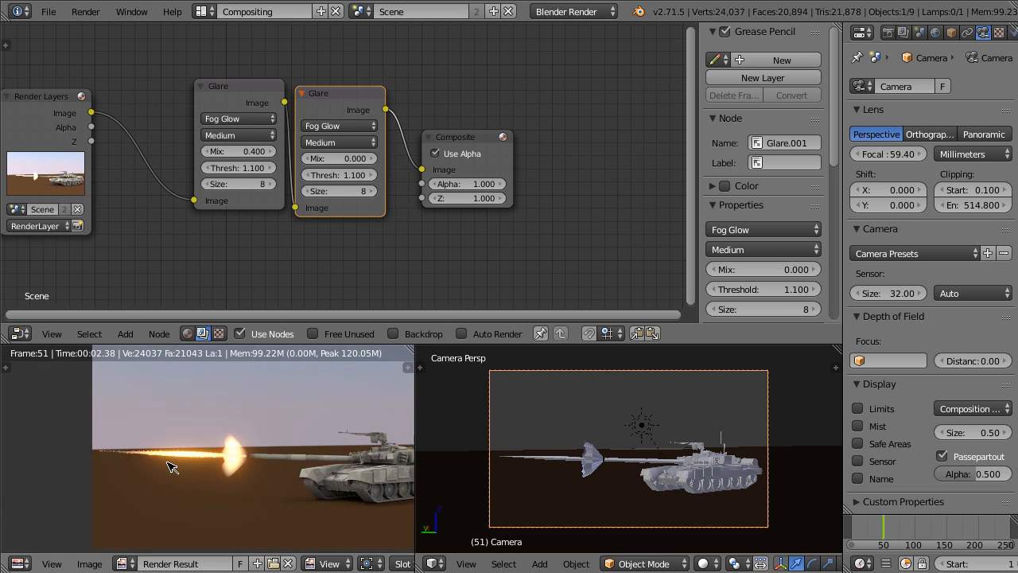
scroll(171, 470, down, 2)
scroll(171, 469, up, 2)
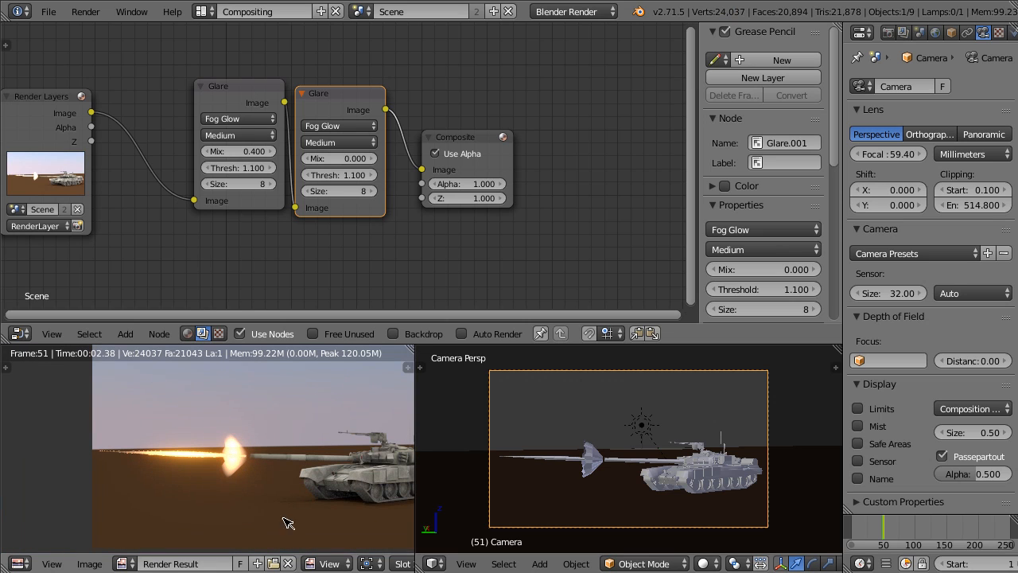
- Play the rendered animation in the external player, replay it, and close the player
click(48, 13)
click(112, 140)
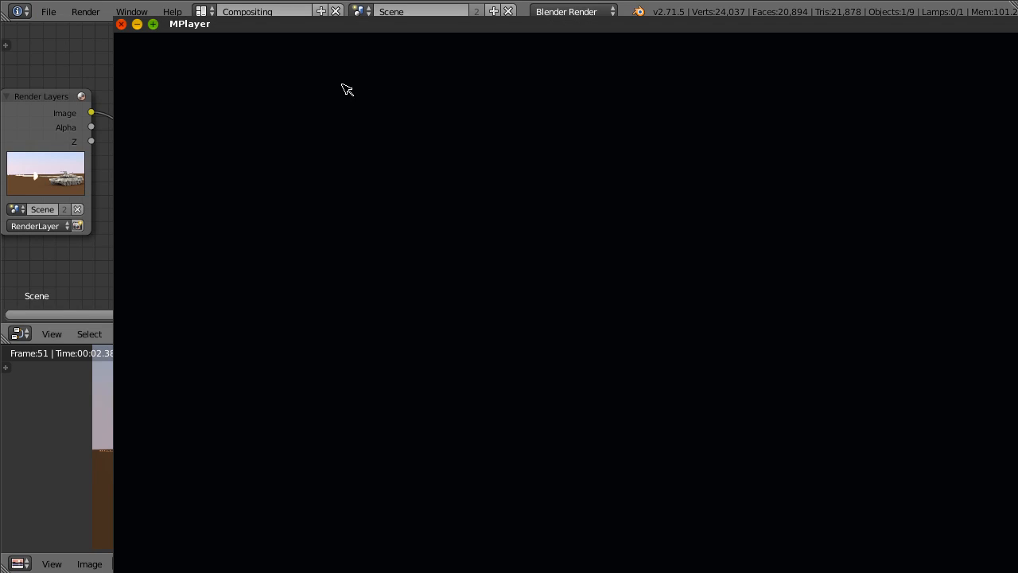
drag(533, 17, 421, 0)
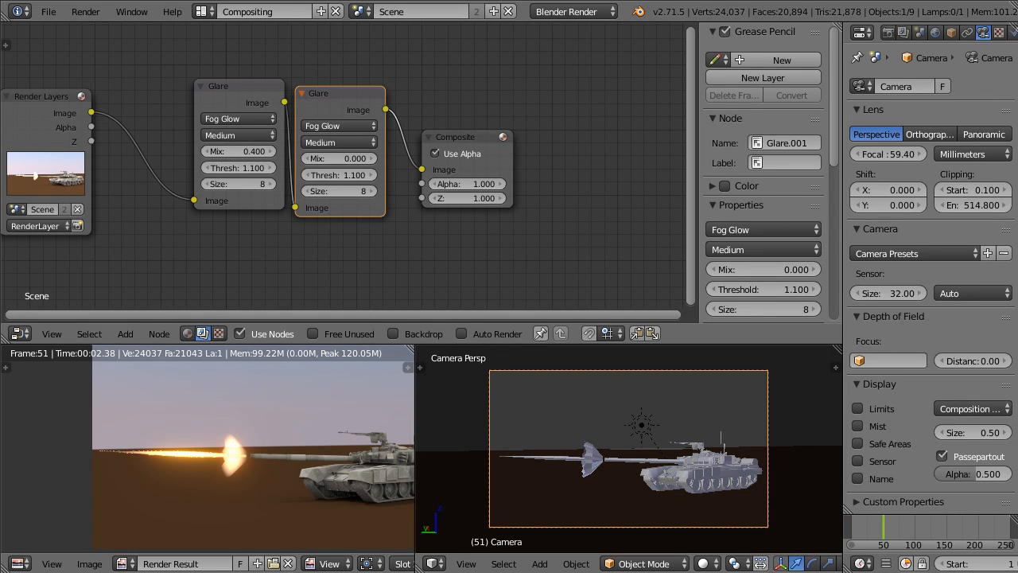
key(ctrl+F11)
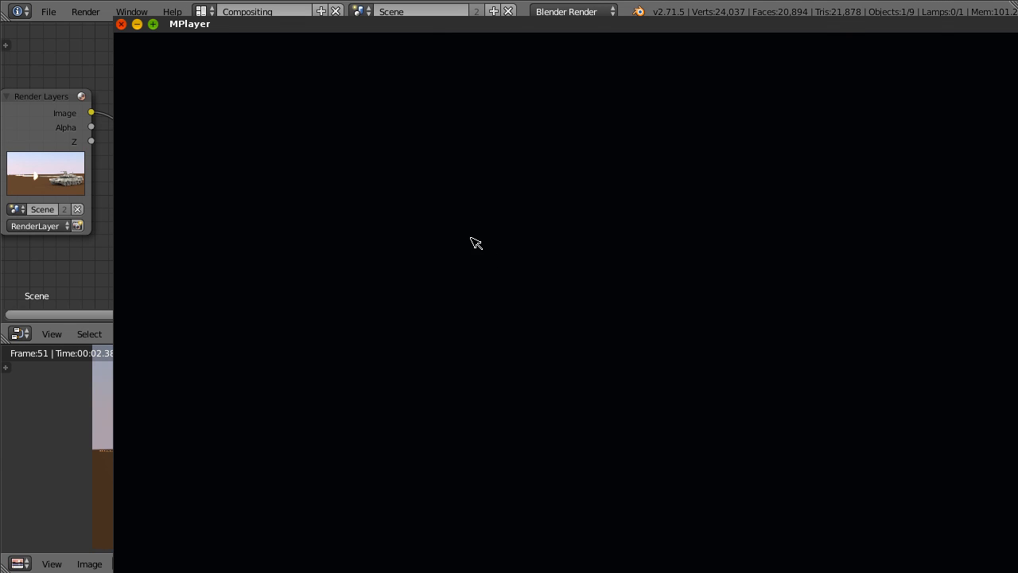
click(121, 24)
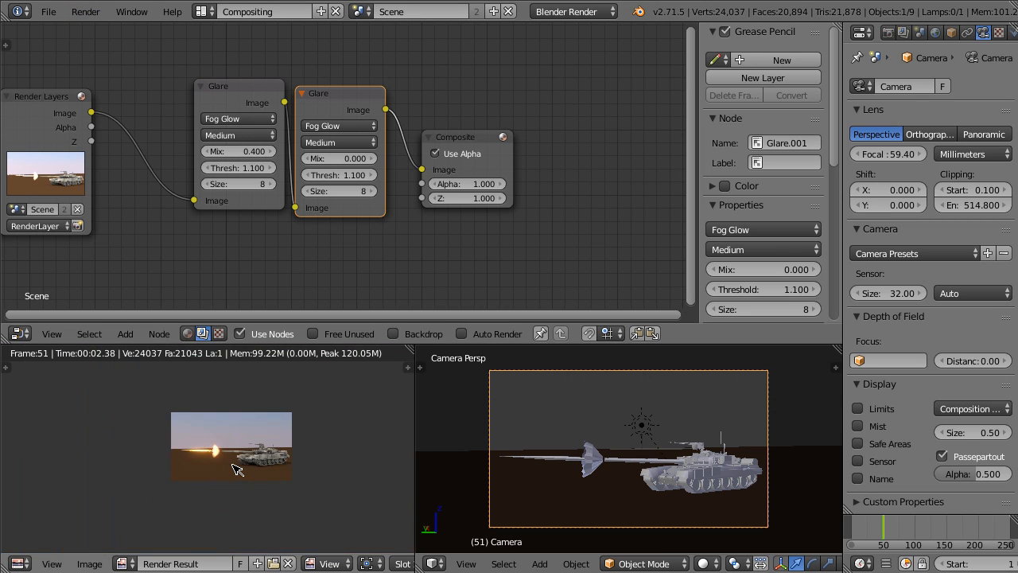
- Examine the flash and flame glow in the render, both up close and in the whole frame, and select the muzzle flash cone
scroll(551, 490, up, 2)
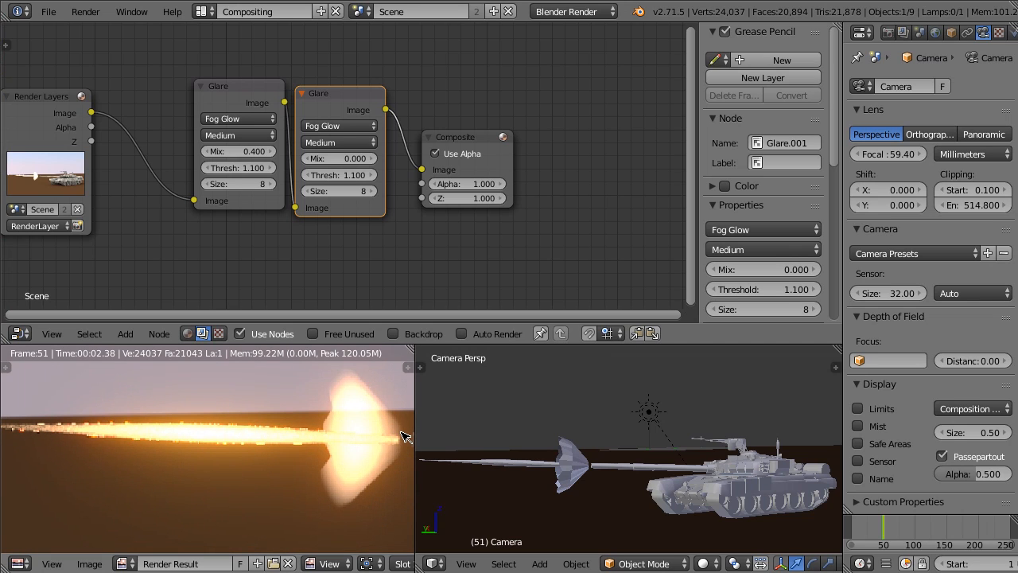
scroll(328, 437, down, 6)
middle_drag(320, 435, 304, 434)
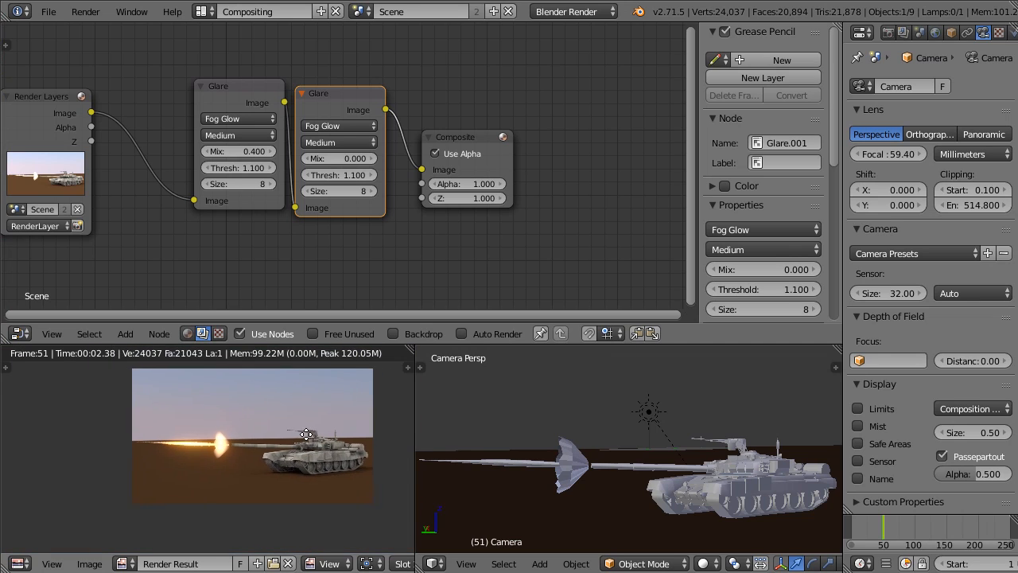
scroll(304, 434, up, 4)
scroll(308, 438, up, 3)
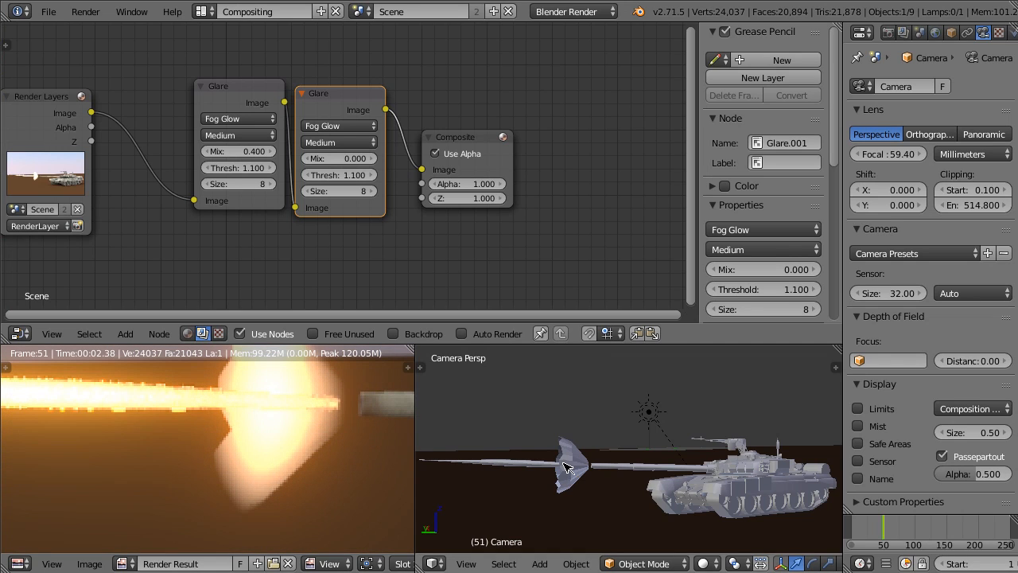
right_click(566, 468)
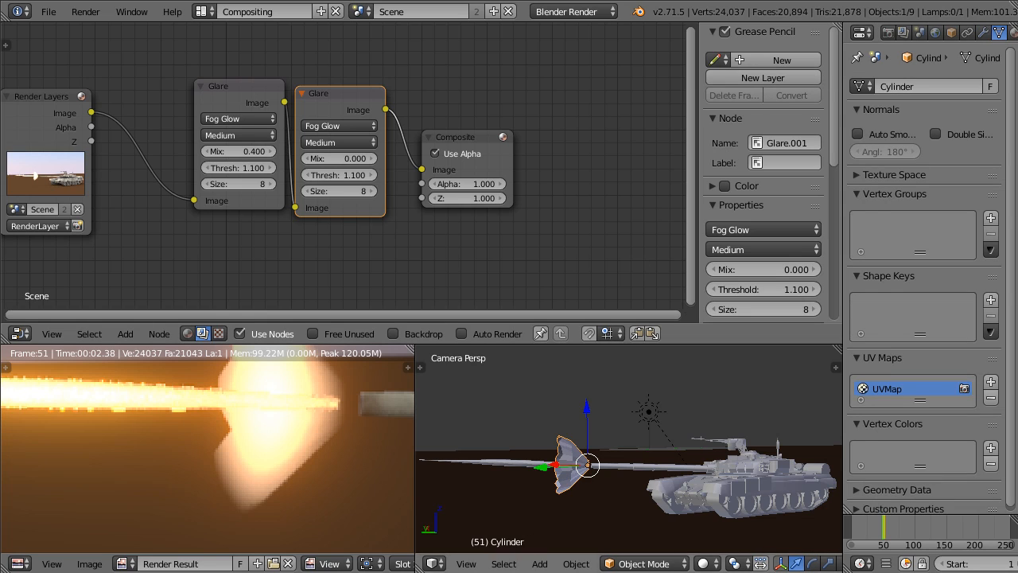
- Set the size of both Fog Glow Glare nodes to 9 and inspect the glow around the flash and flame
scroll(404, 428, down, 3)
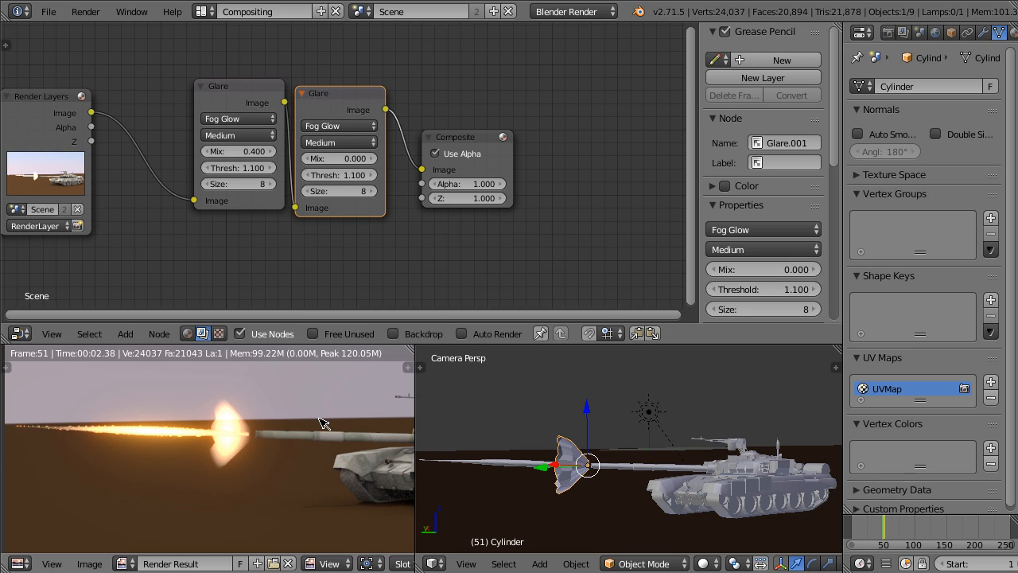
click(272, 184)
click(370, 192)
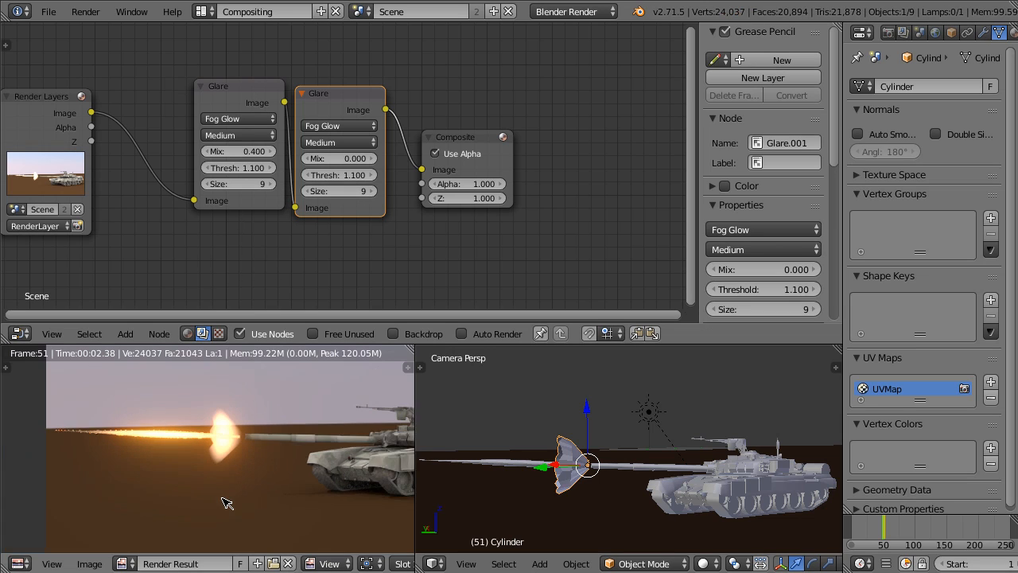
scroll(222, 500, up, 2)
middle_drag(222, 488, 375, 503)
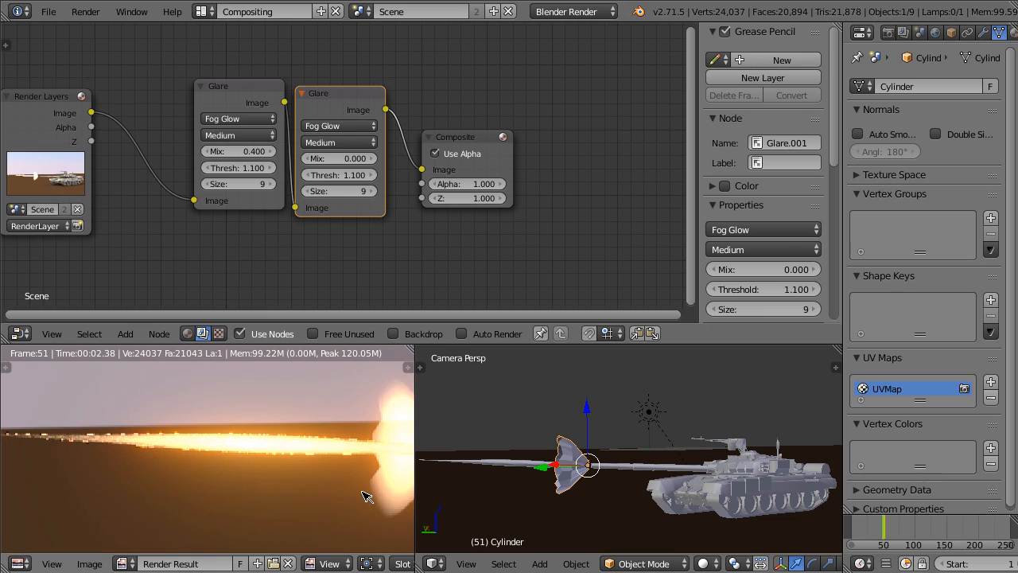